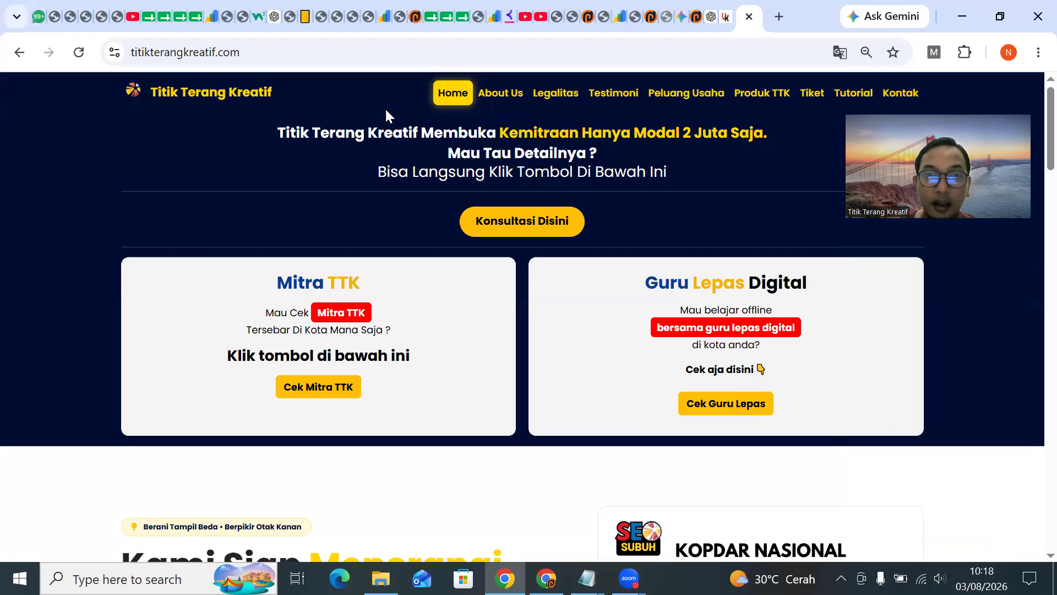
View the product catalogue at titikterangkreatif.com/1 and return to the site's home page.
click(293, 52)
click(295, 52)
text(/1)
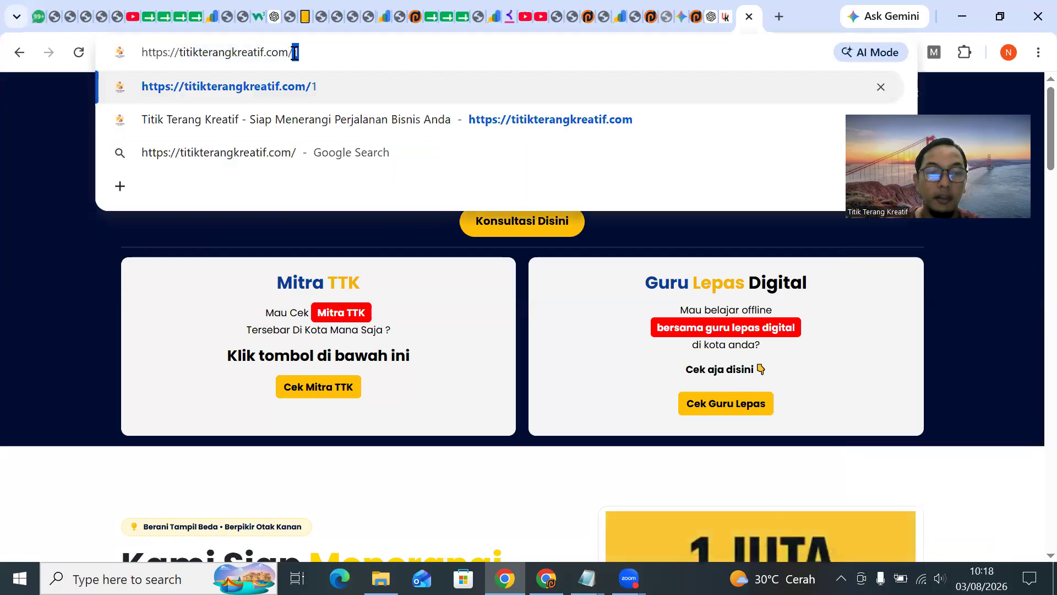
key(Return)
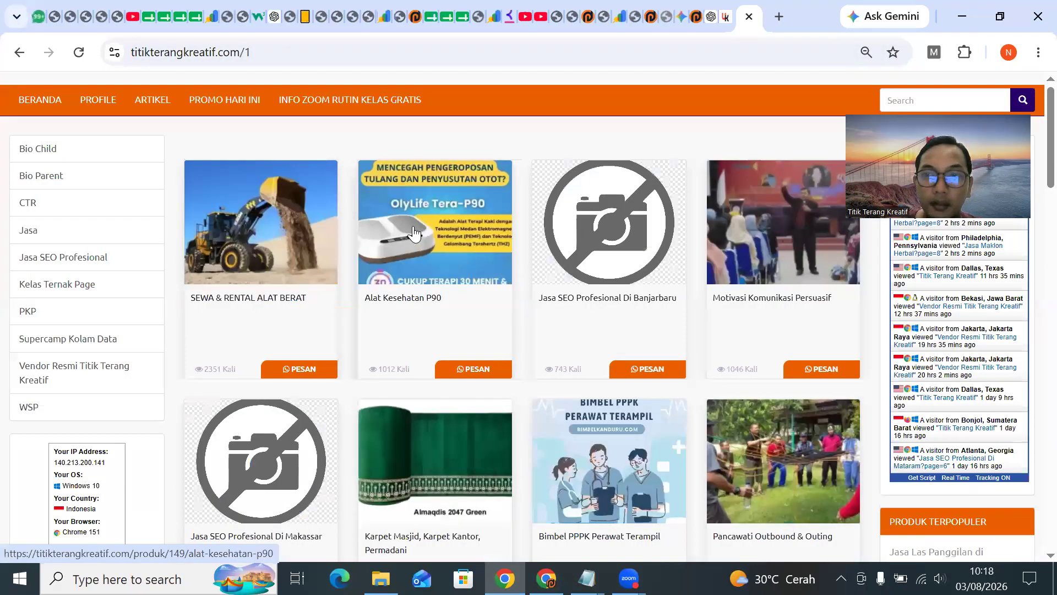
click(19, 52)
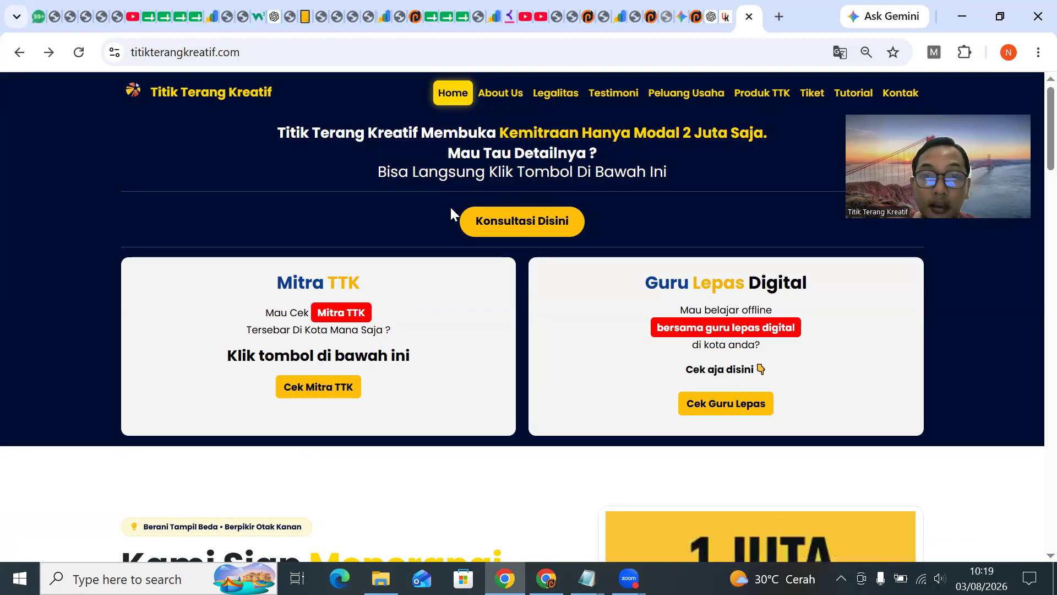
Examine the Titik Terang Kreatif home page, from the partnership offer down to the study schedule section.
scroll(496, 363, down, 3)
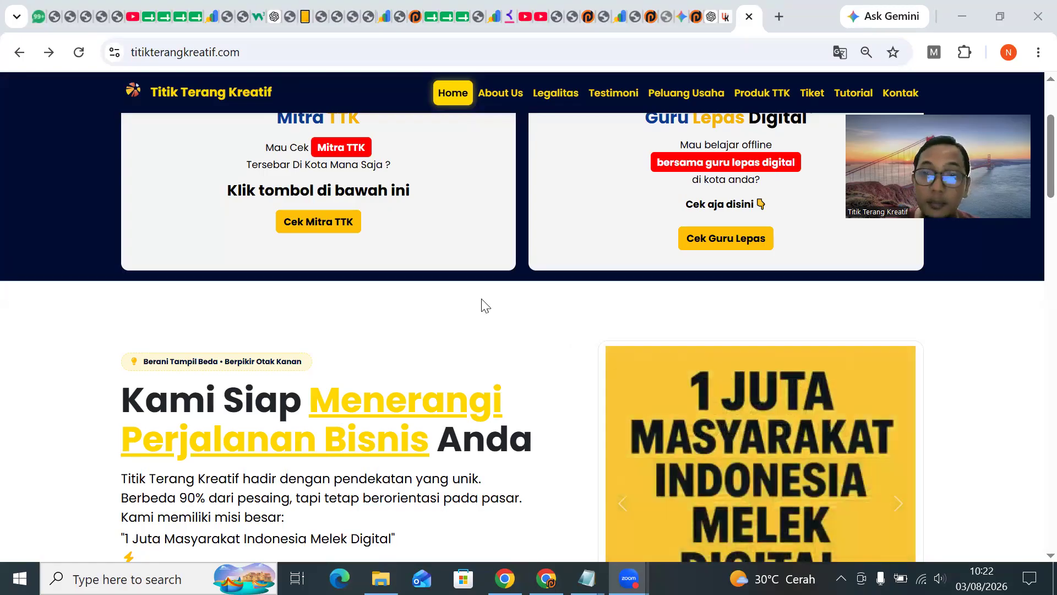
scroll(526, 320, down, 5)
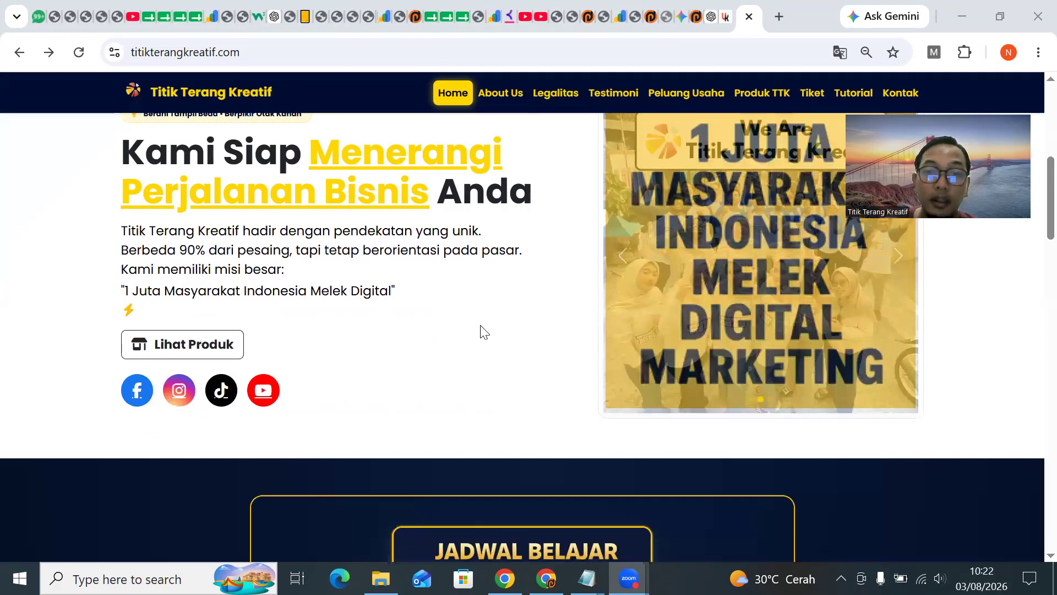
scroll(484, 332, up, 6)
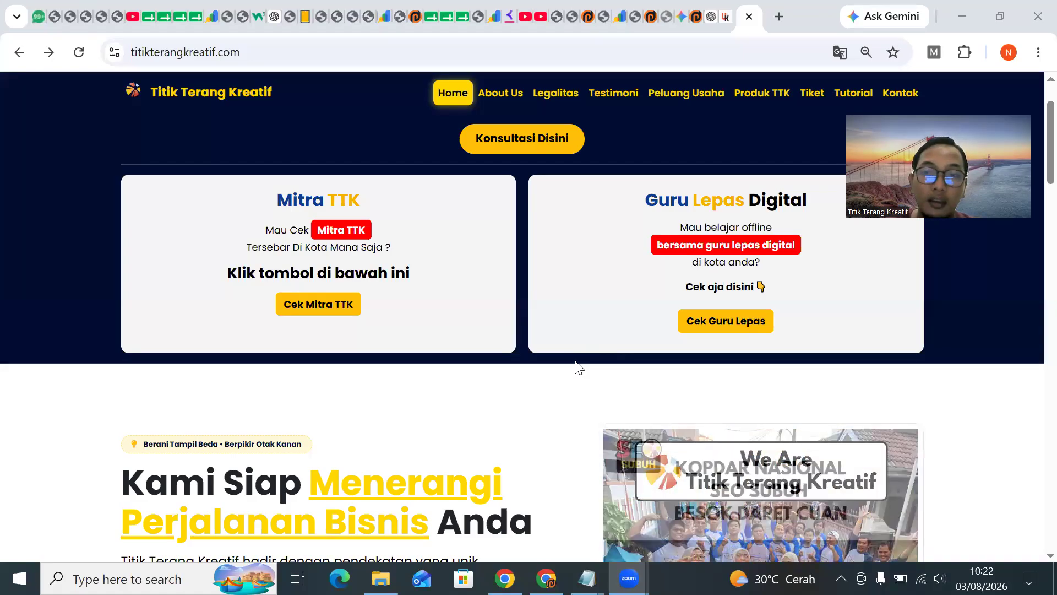
scroll(562, 395, down, 3)
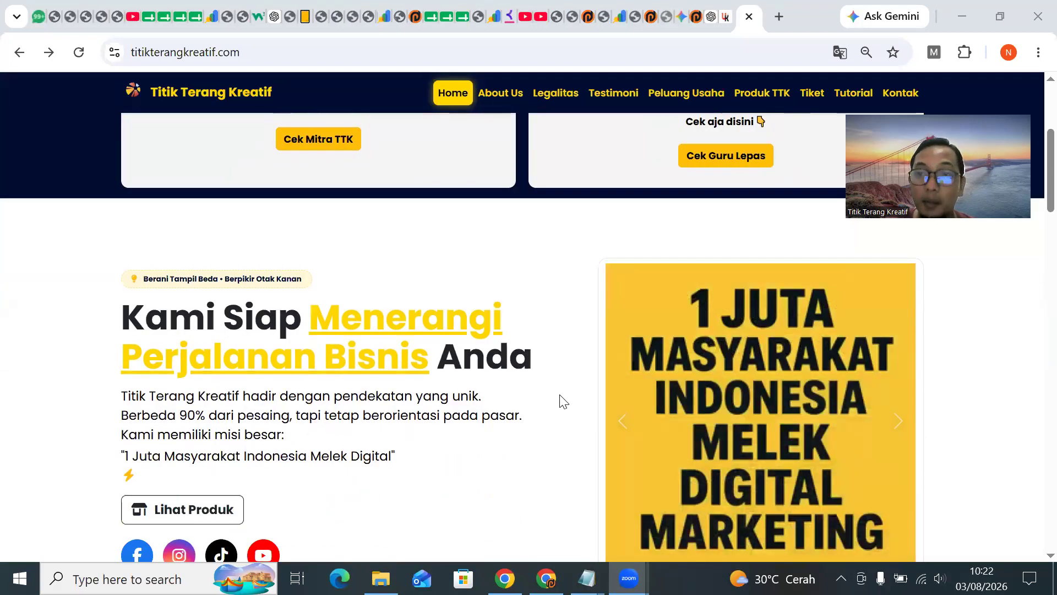
scroll(561, 396, down, 3)
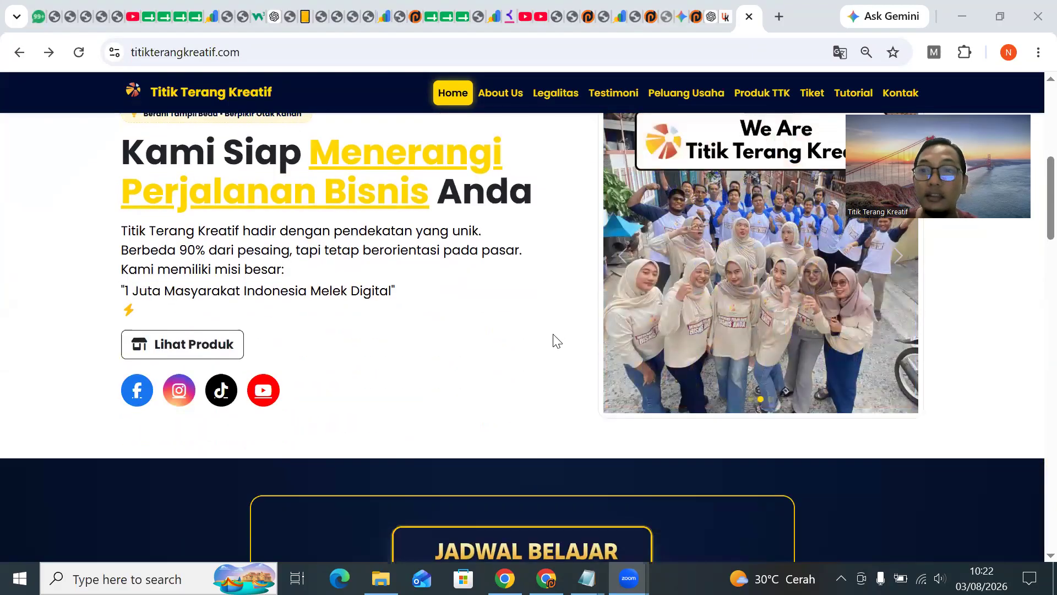
scroll(553, 335, down, 5)
scroll(553, 335, up, 12)
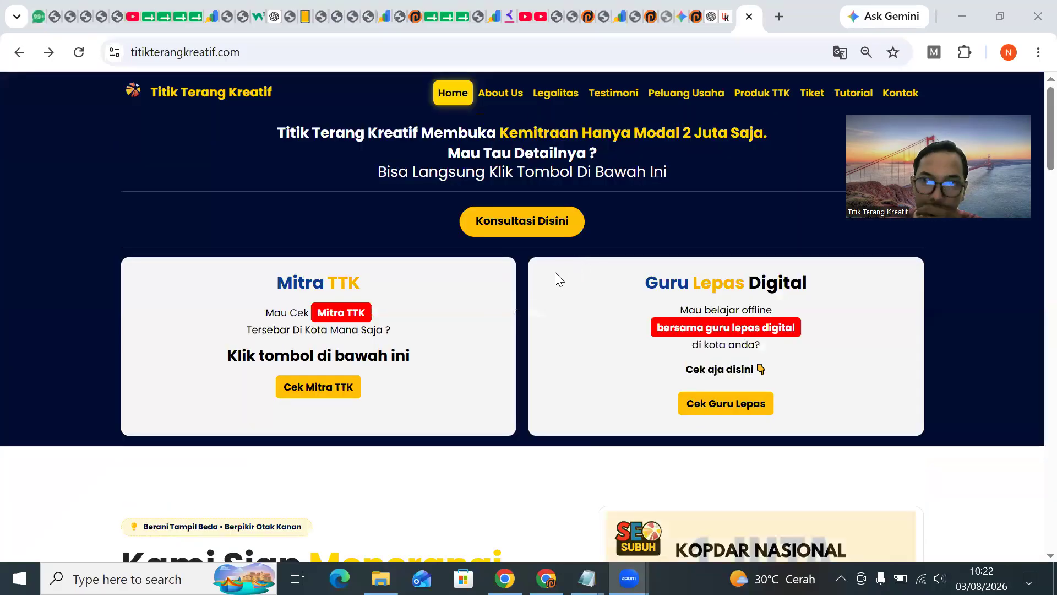
scroll(568, 298, down, 3)
scroll(567, 300, up, 3)
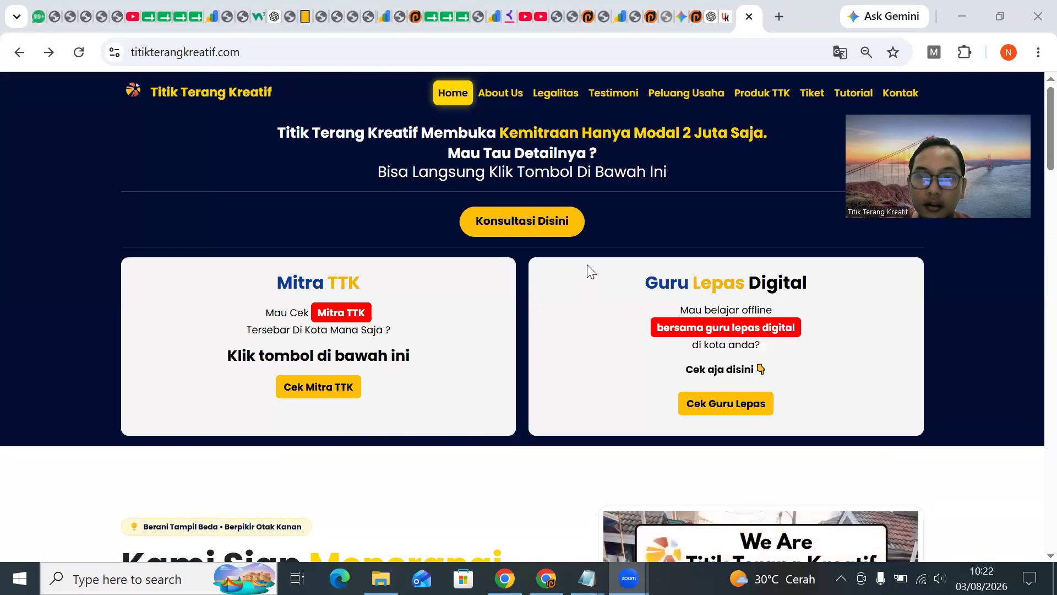
In the WSP Pemula optimisation checklist spreadsheet, tick Banner for the keyword HARGA JASA PASANG CCTV RUMAH PROFESIONAL DI PADANG.
click(464, 17)
scroll(608, 255, down, 3)
scroll(608, 255, up, 3)
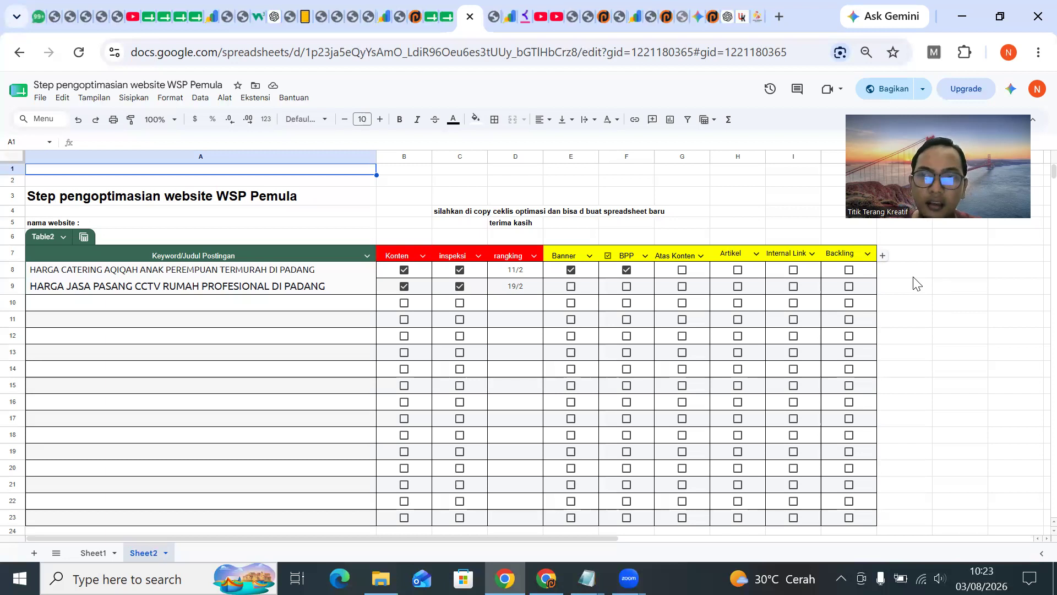
click(575, 288)
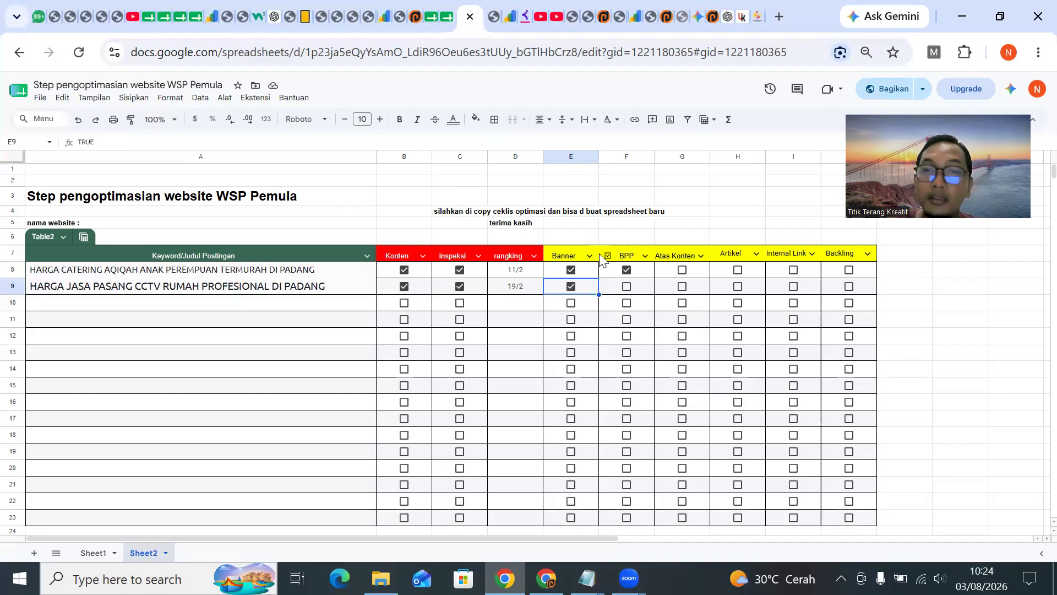
scroll(447, 281, down, 4)
scroll(400, 300, up, 2)
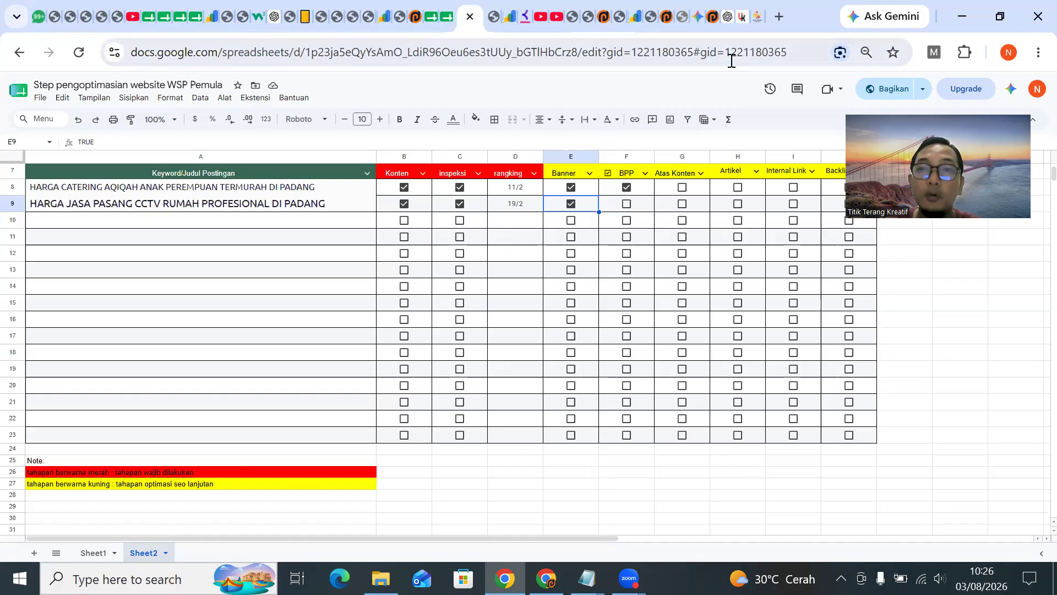
From the CCTV product page, open the palantadigital.biz.id home page and close its promotional pop-up.
click(713, 22)
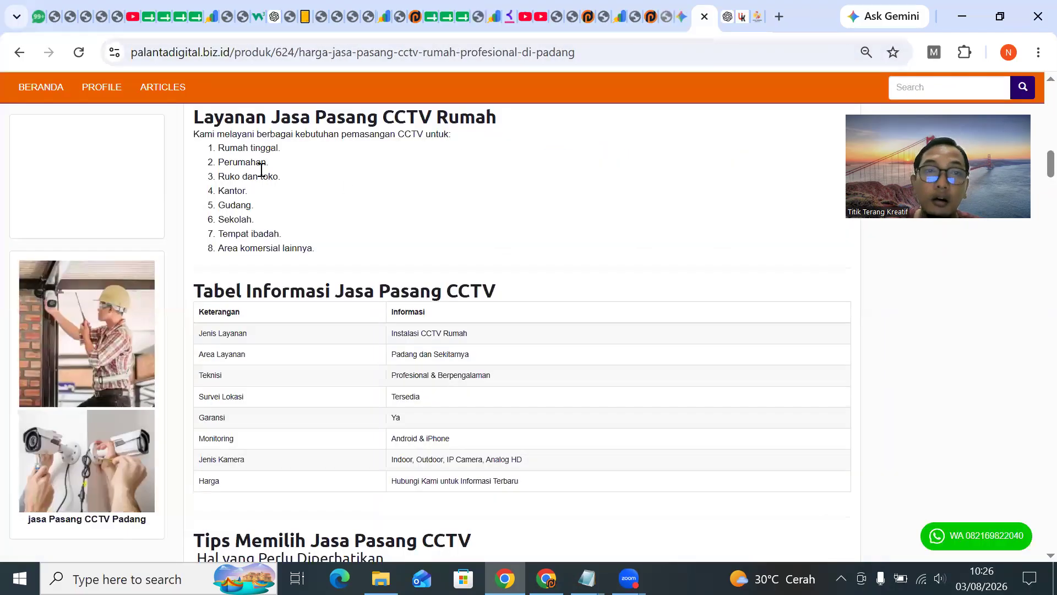
click(252, 45)
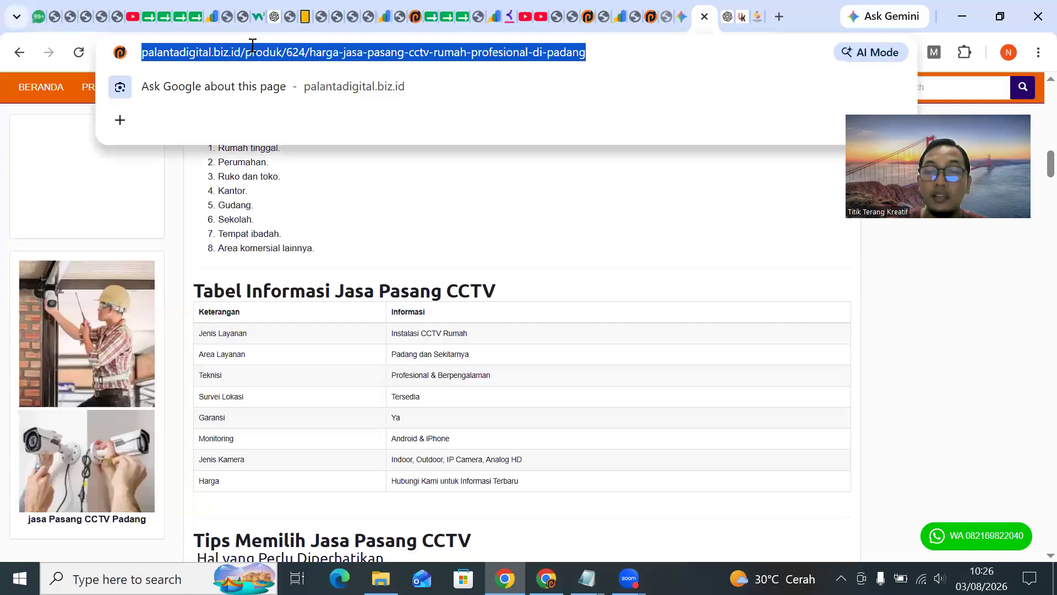
text(palantadigital.biz.id)
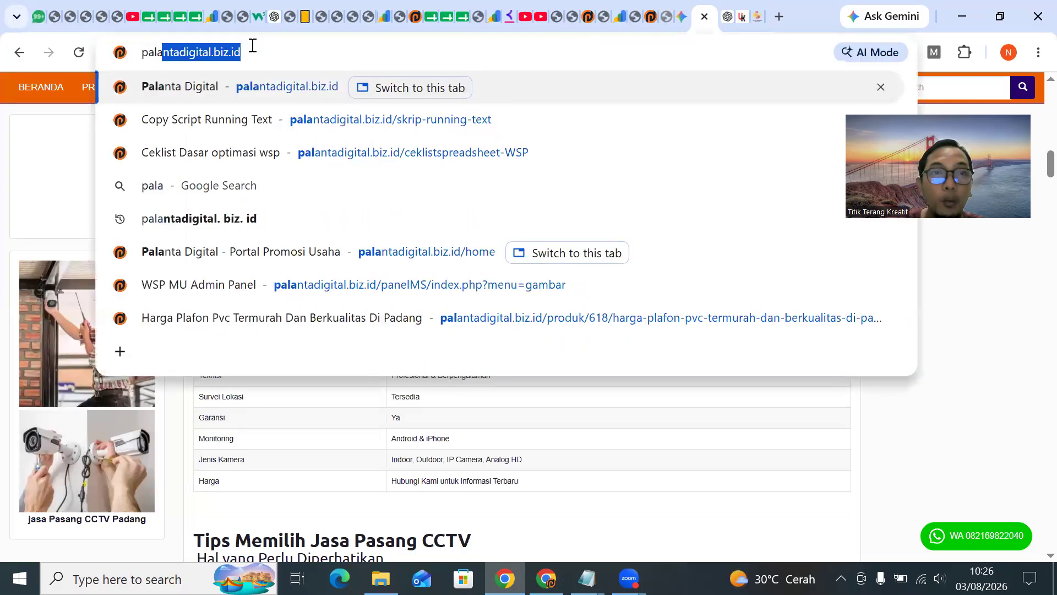
key(Return)
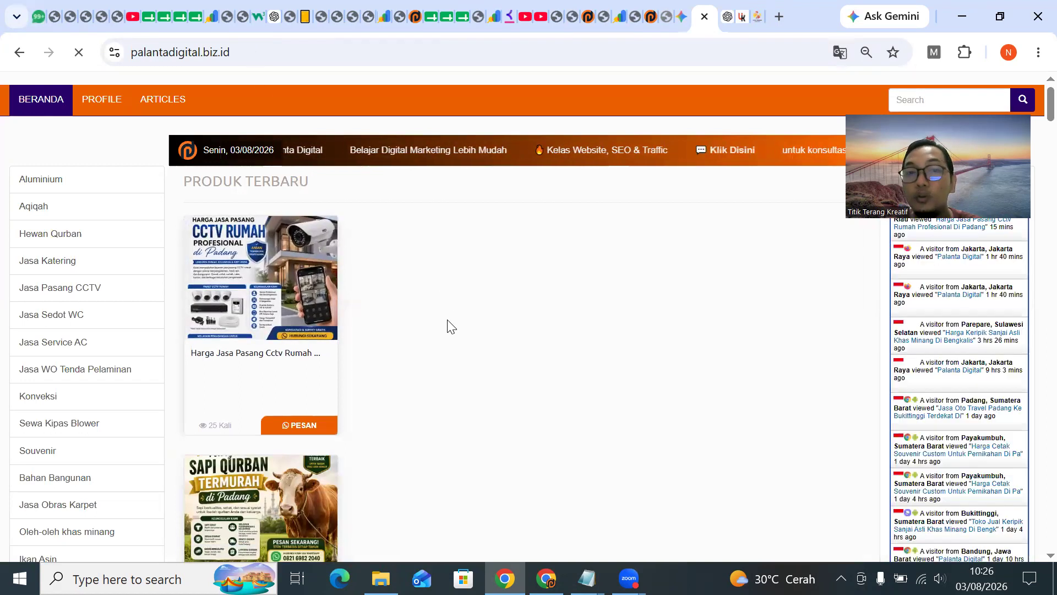
scroll(434, 306, down, 6)
scroll(434, 306, up, 6)
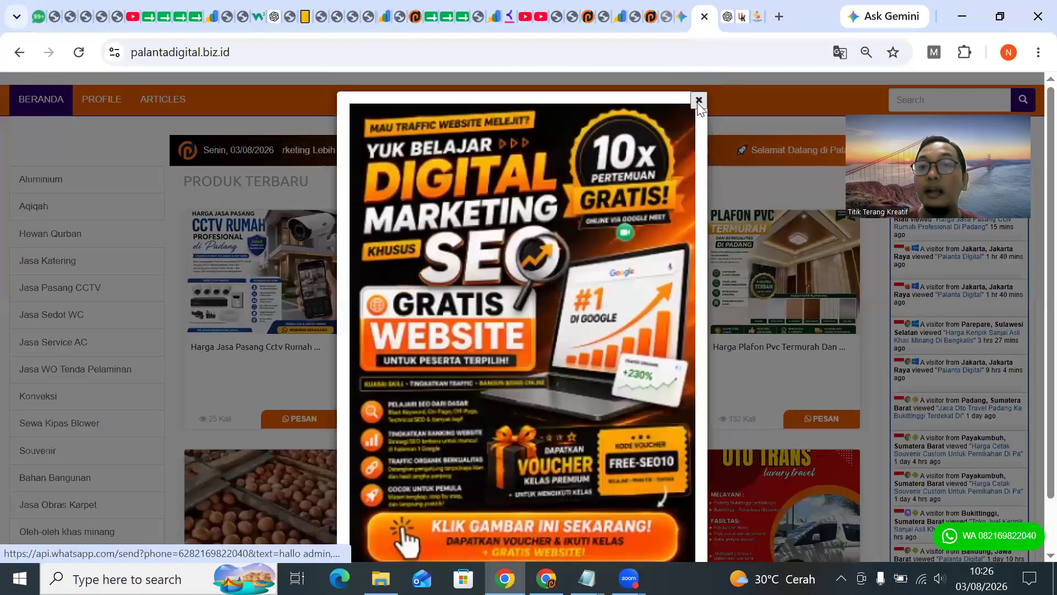
click(697, 102)
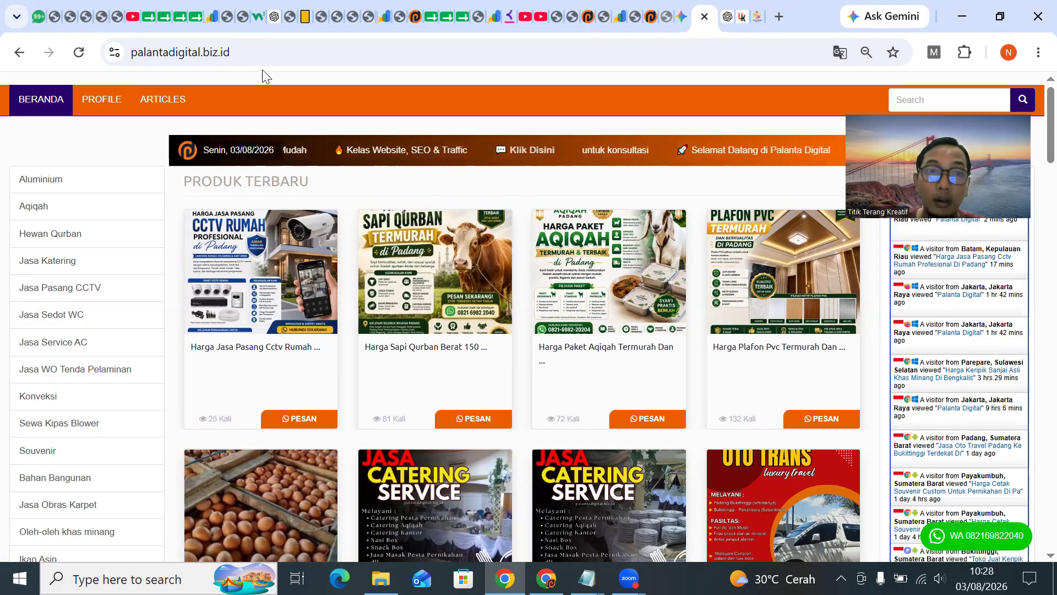
Append /game to the palantadigital.biz.id web address and highlight the domain part, without loading the page.
click(276, 51)
click(277, 51)
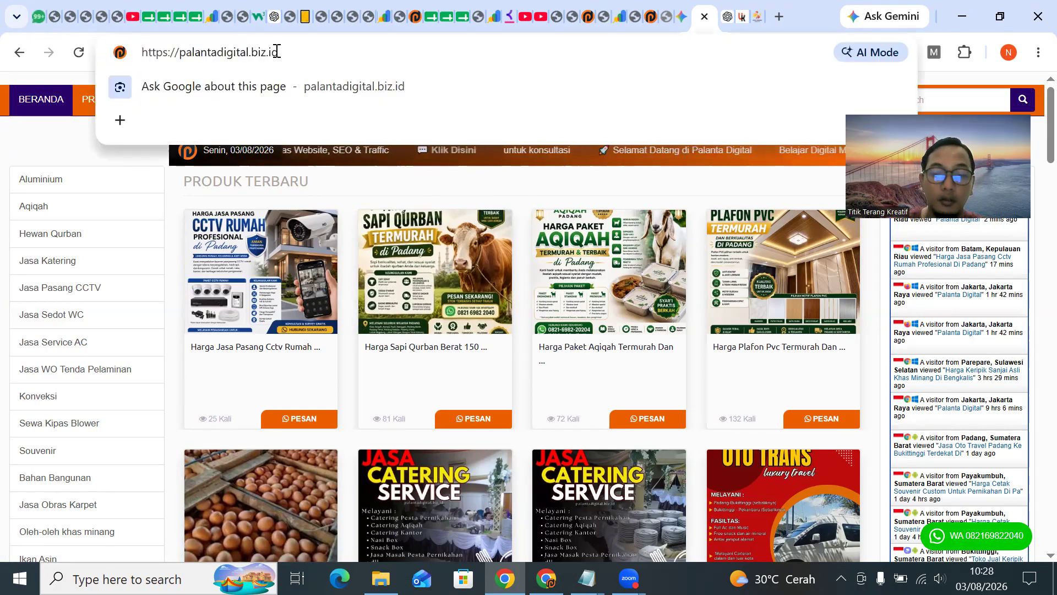
text(/game)
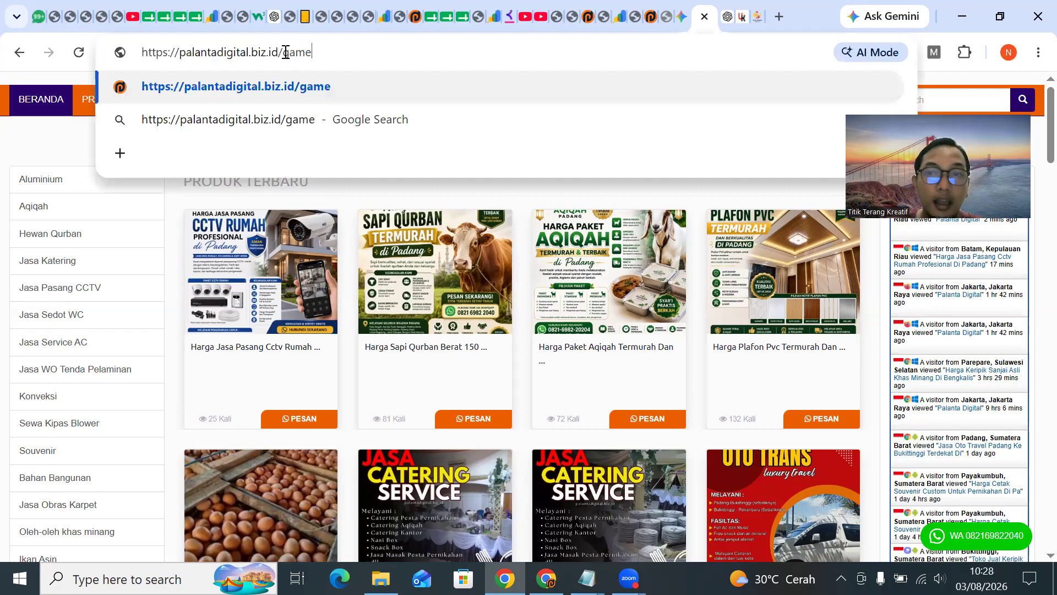
drag(283, 52, 147, 57)
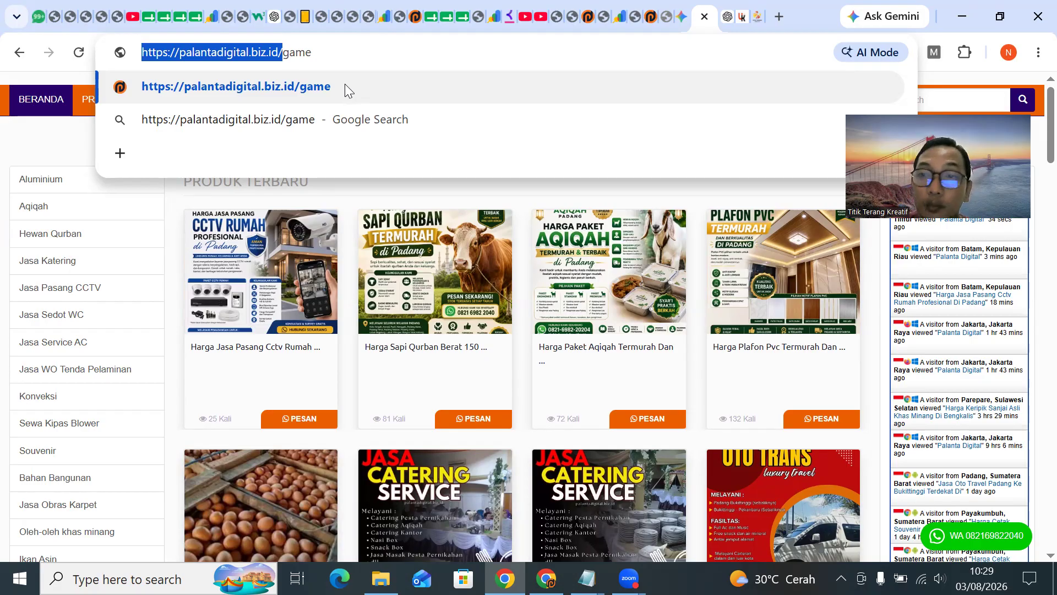
Revisit the checklist spreadsheet, switch to the vendorttk.biz.id home page and select its web address.
click(463, 17)
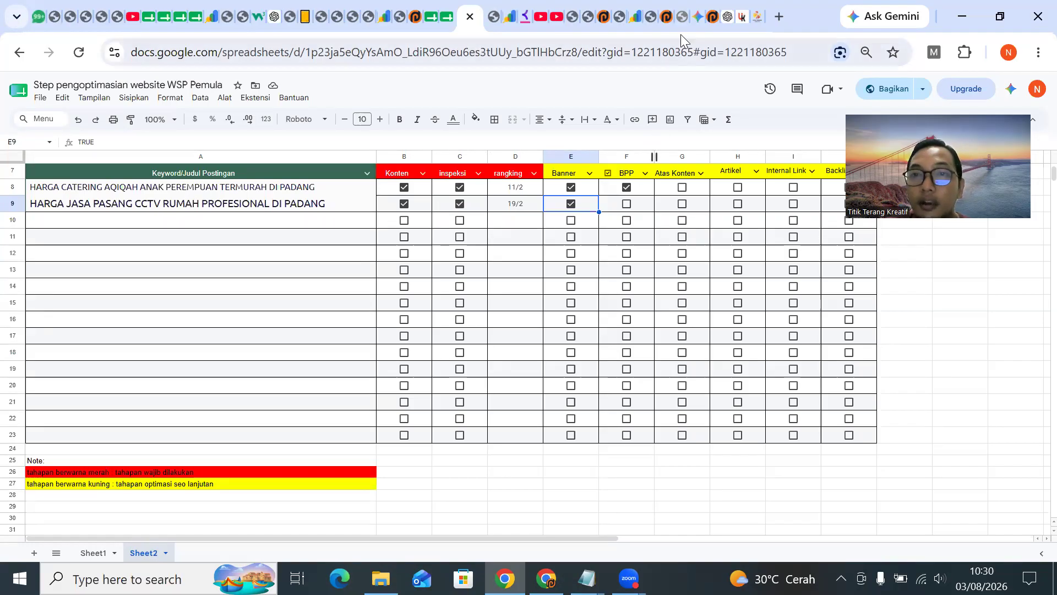
click(743, 17)
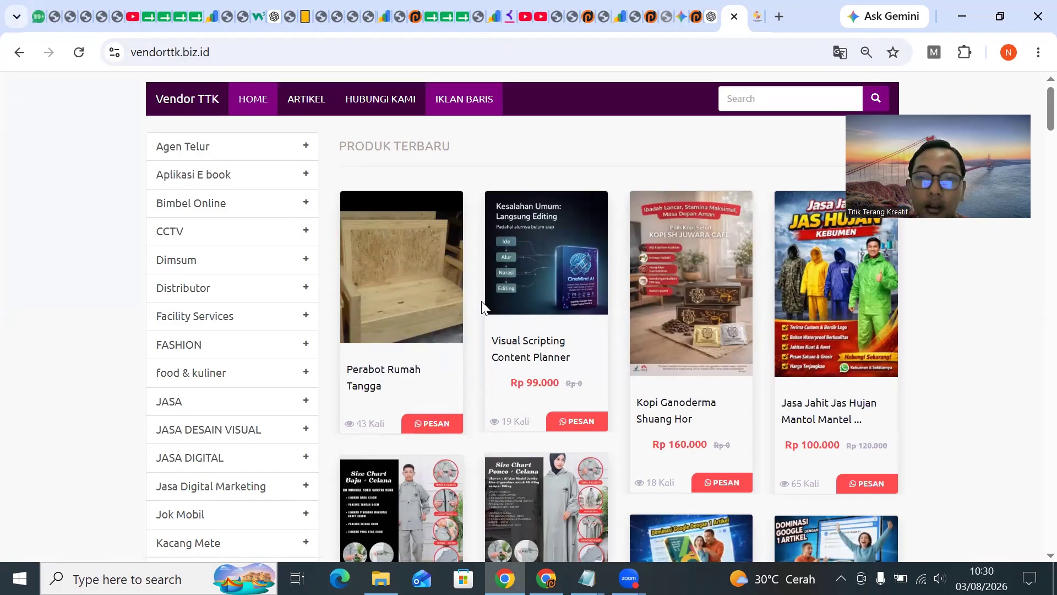
scroll(482, 306, down, 2)
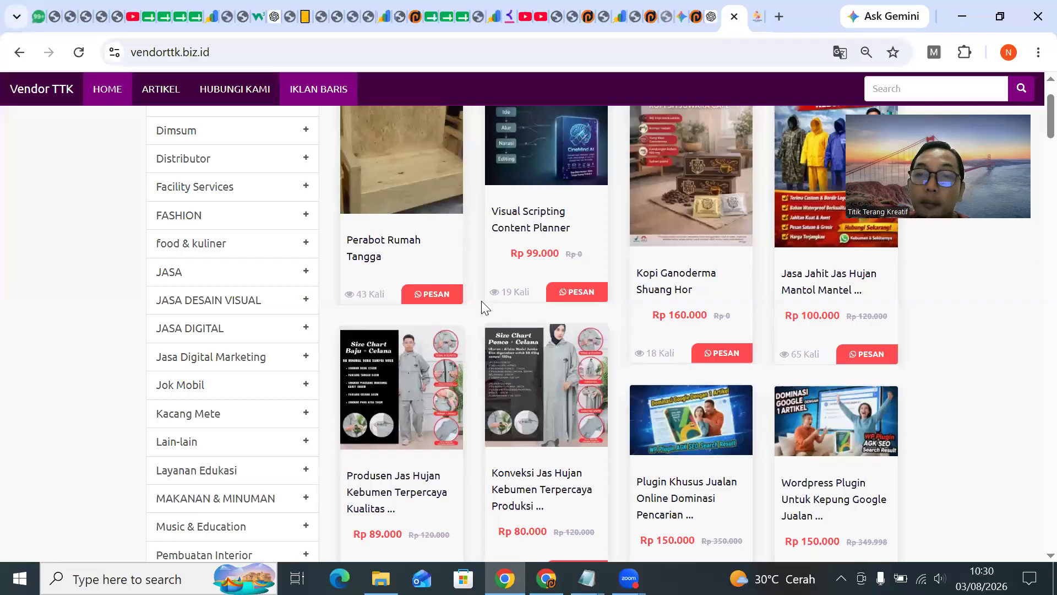
scroll(466, 315, up, 3)
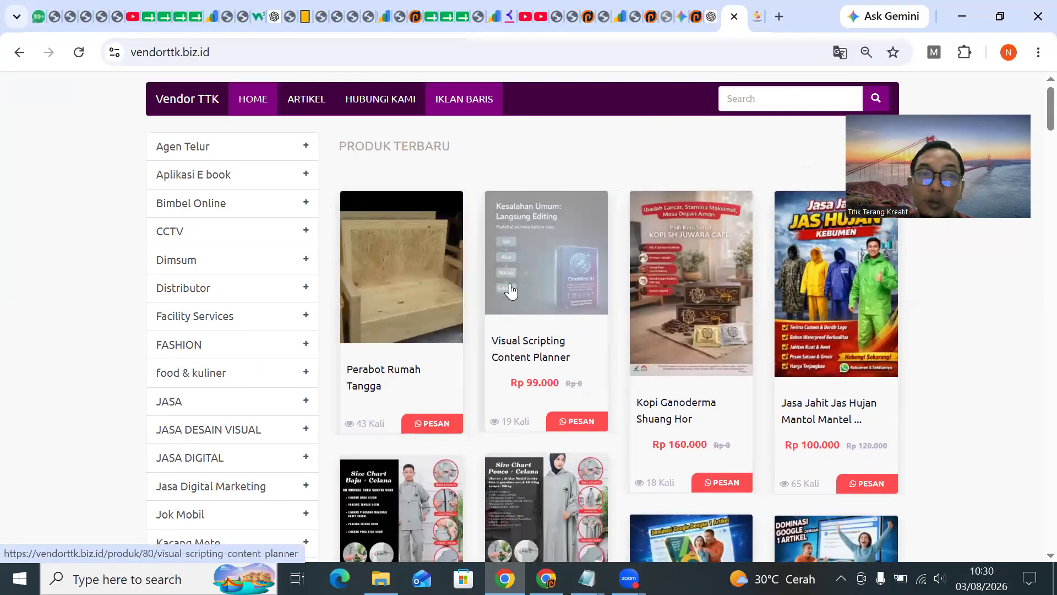
click(298, 51)
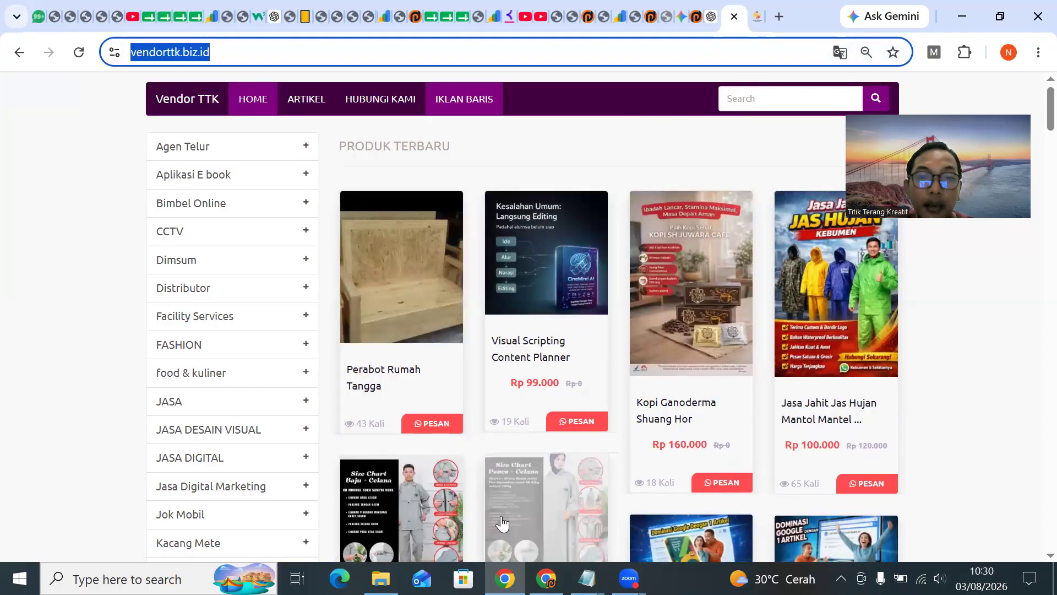
key(alt+Tab)
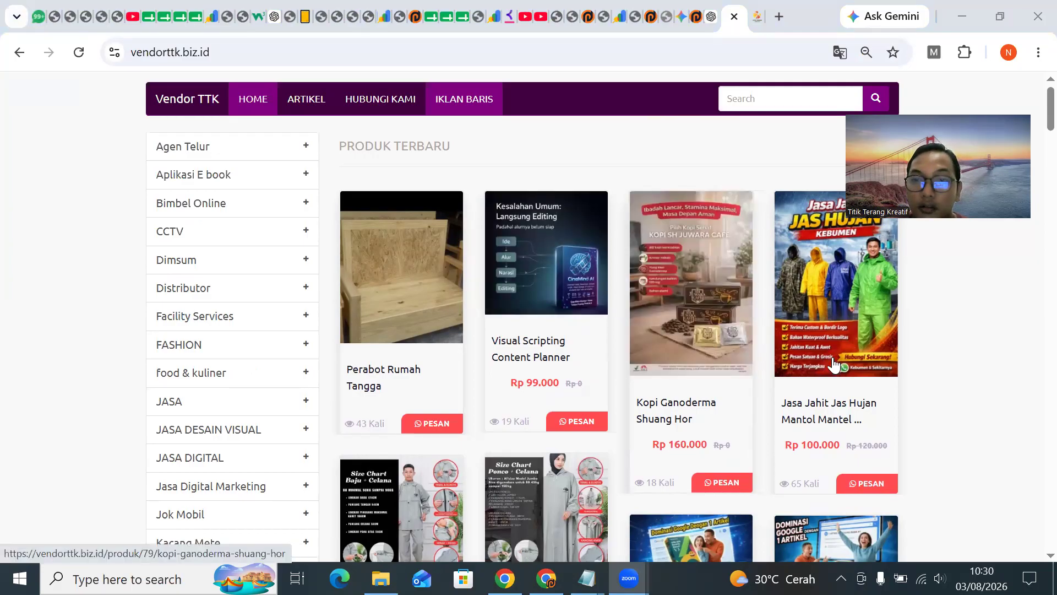
Examine the newest product listings and the Link Spec section on the Vendor TTK home page.
scroll(711, 280, down, 2)
scroll(708, 286, up, 2)
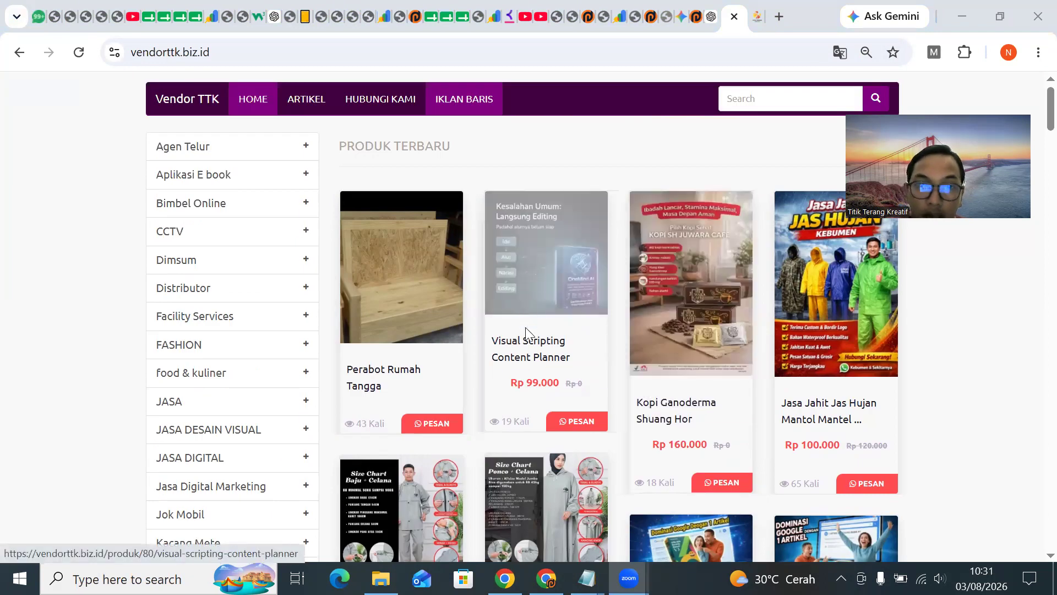
scroll(528, 368, down, 3)
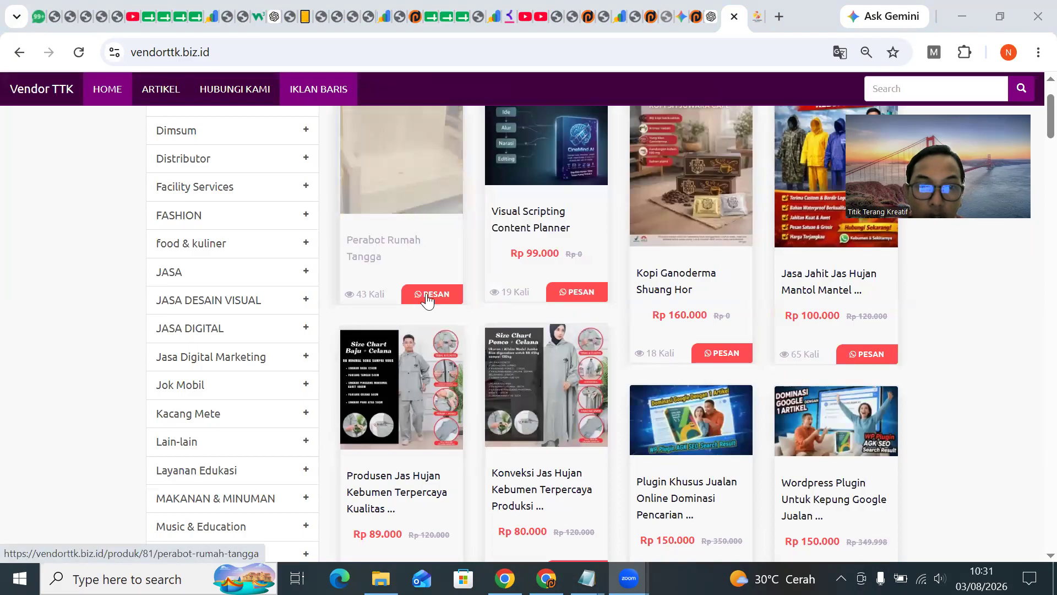
scroll(435, 350, down, 7)
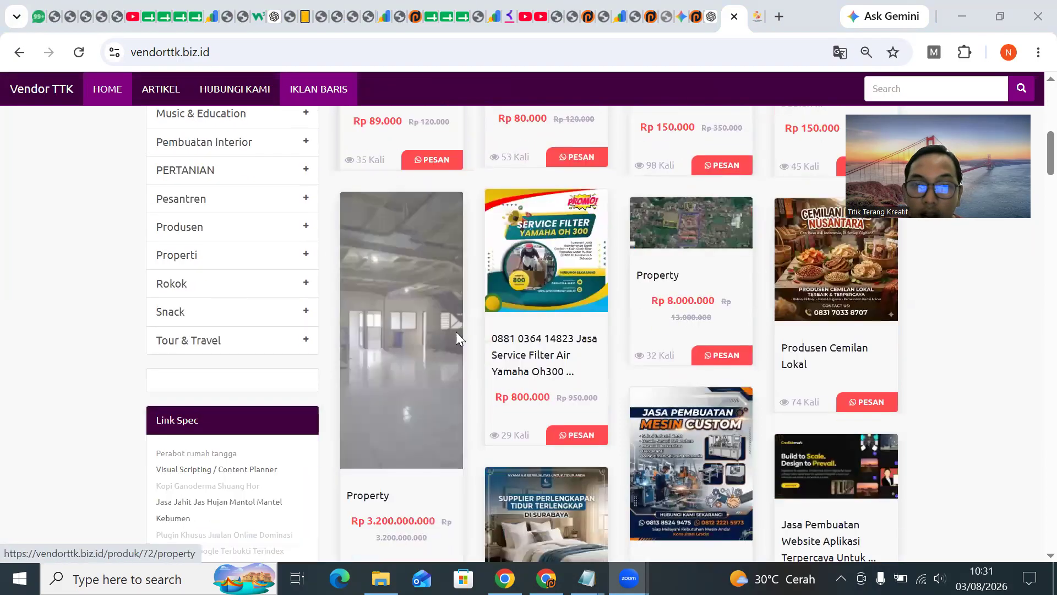
scroll(547, 303, down, 2)
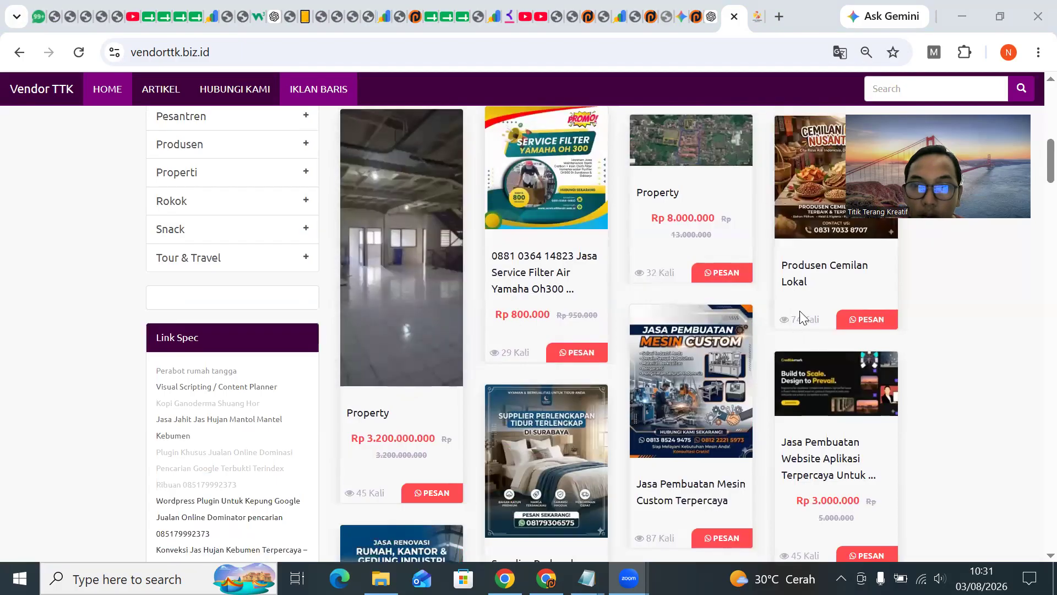
scroll(807, 298, down, 5)
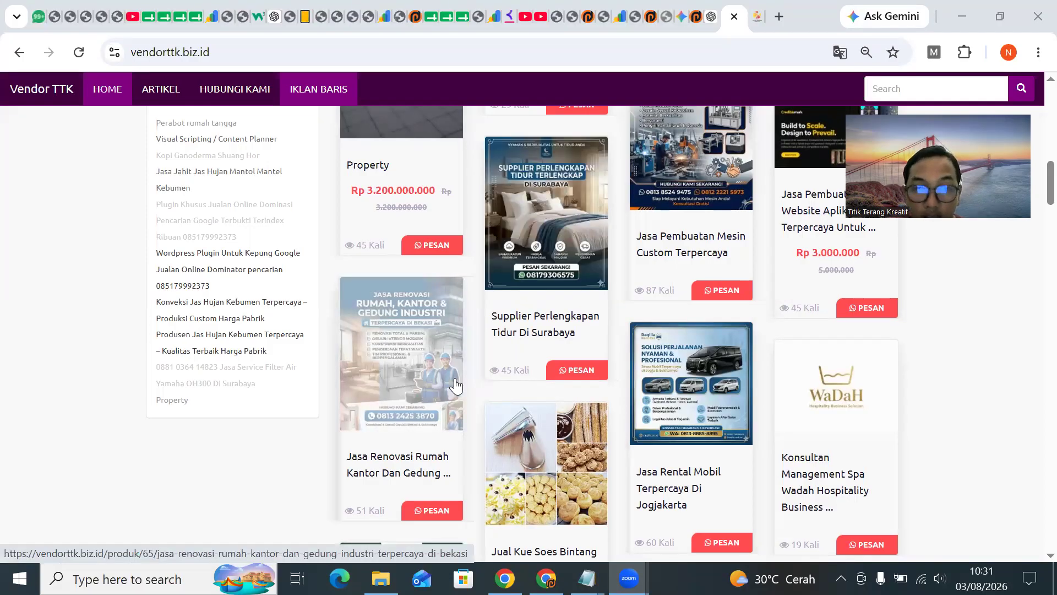
scroll(592, 426, down, 5)
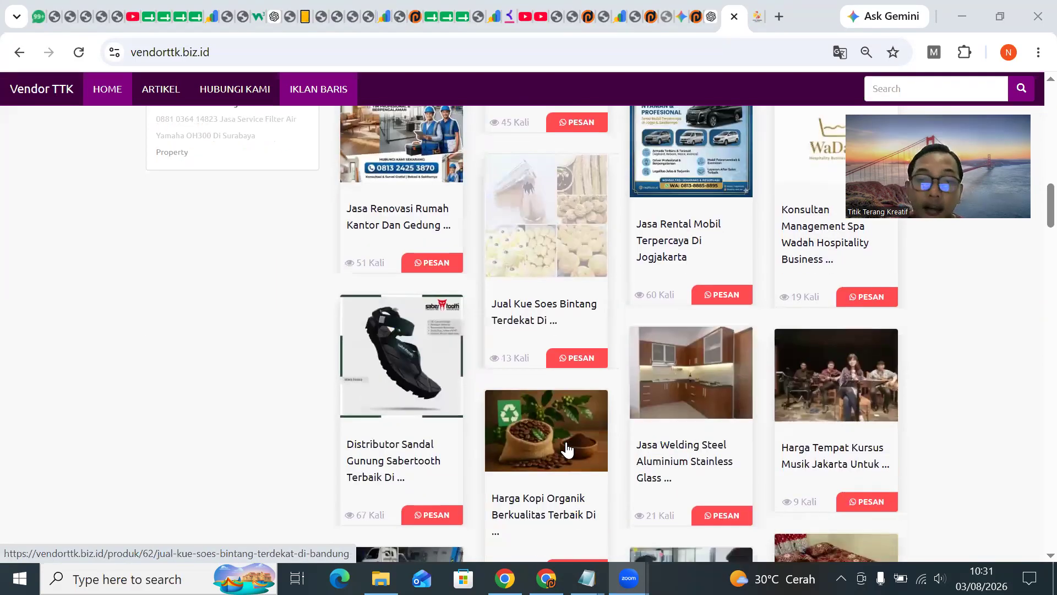
scroll(567, 448, up, 6)
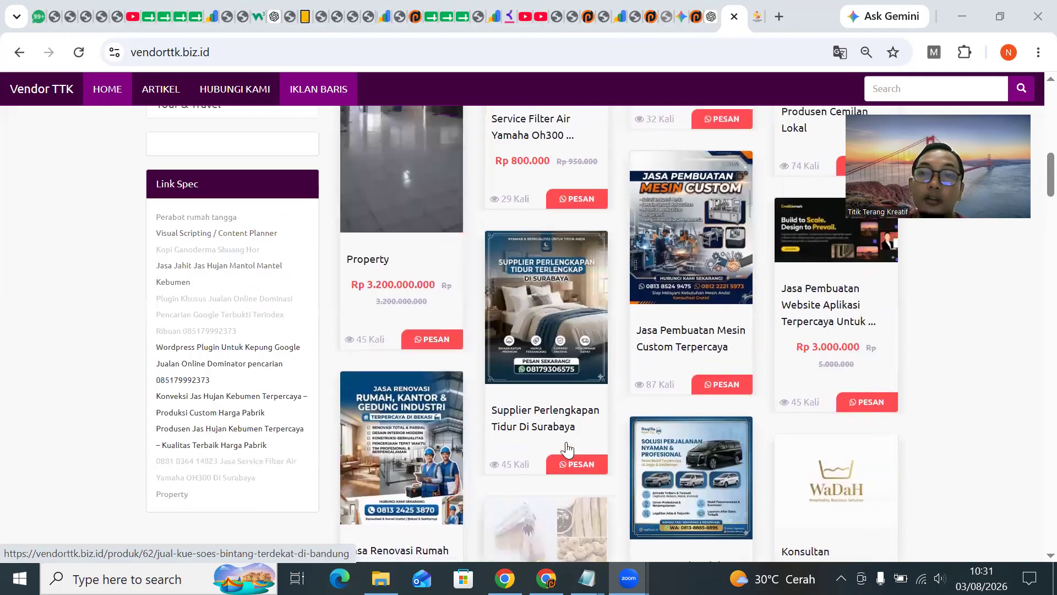
Look back over the Vendor TTK home page listings, from the Link Spec section up to the newest products.
scroll(567, 449, up, 1)
scroll(567, 448, up, 2)
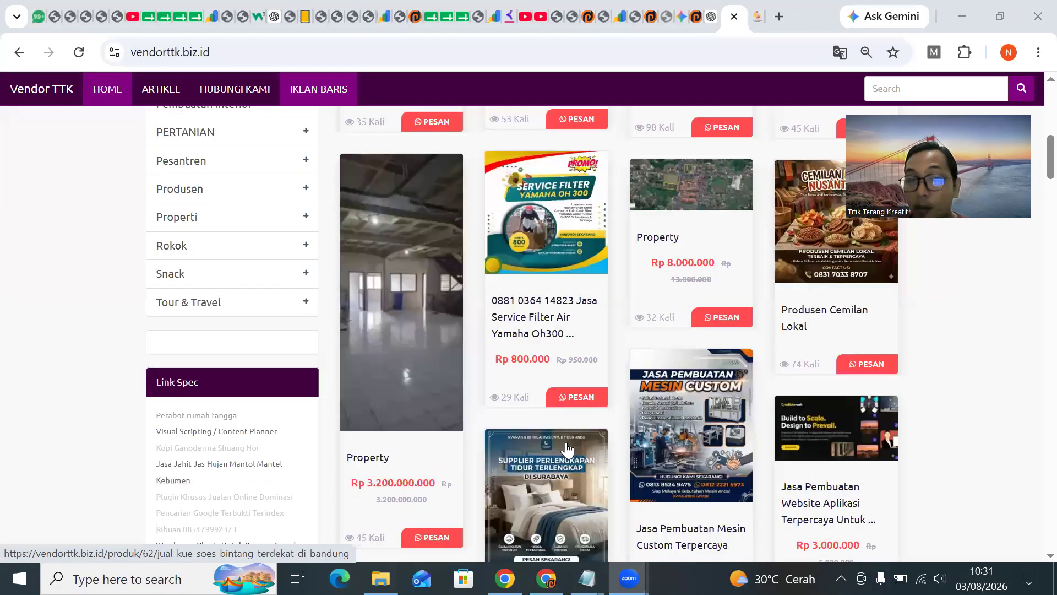
scroll(567, 448, up, 1)
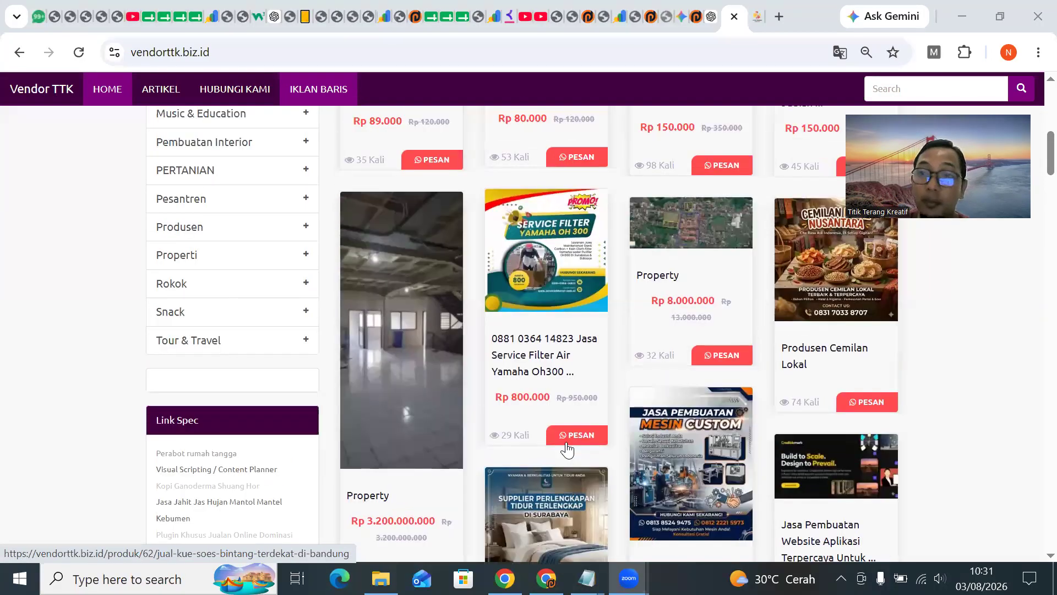
scroll(567, 448, up, 3)
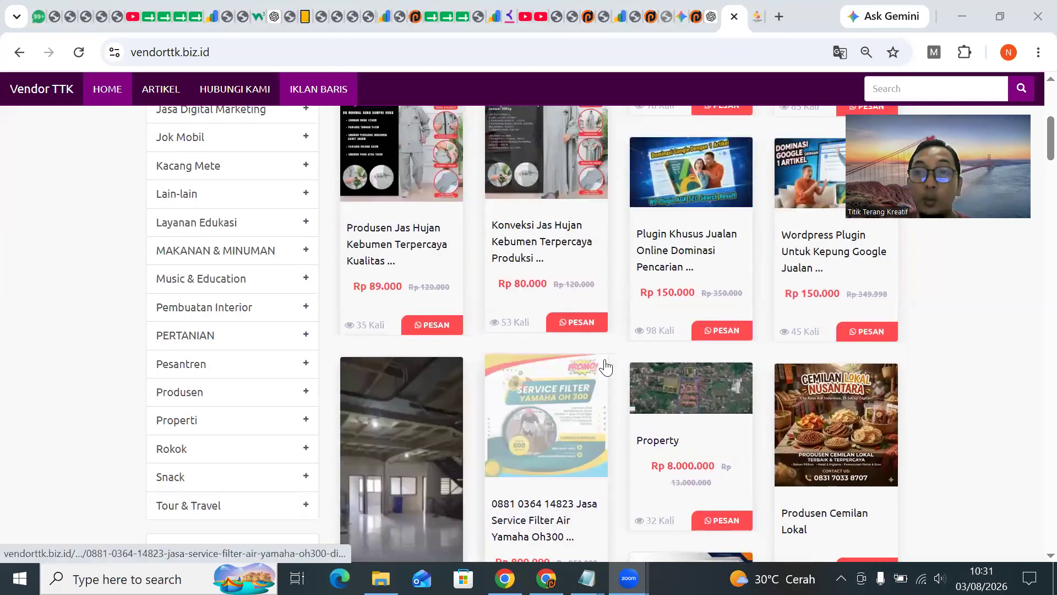
scroll(632, 300, up, 5)
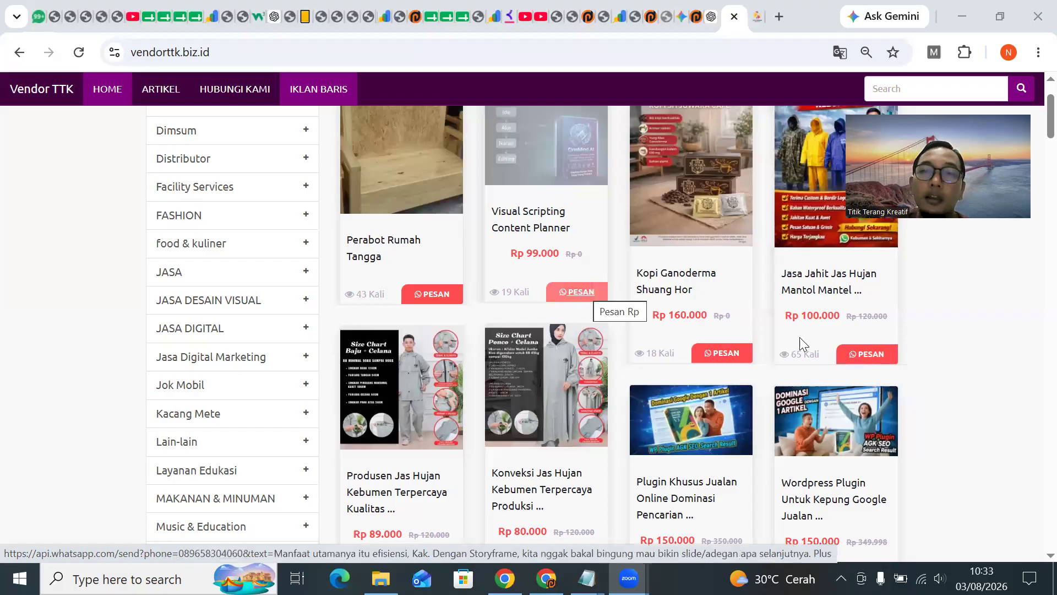
scroll(935, 358, up, 2)
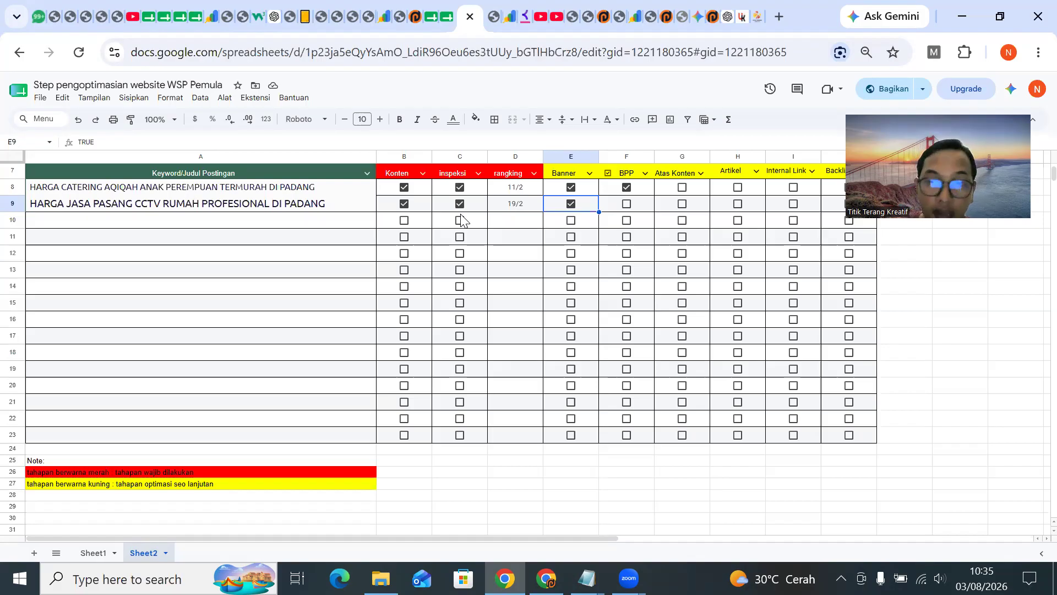
In the checklist spreadsheet, copy the keyword HARGA JASA PASANG CCTV RUMAH PROFESIONAL DI PADANG from cell A9.
click(520, 188)
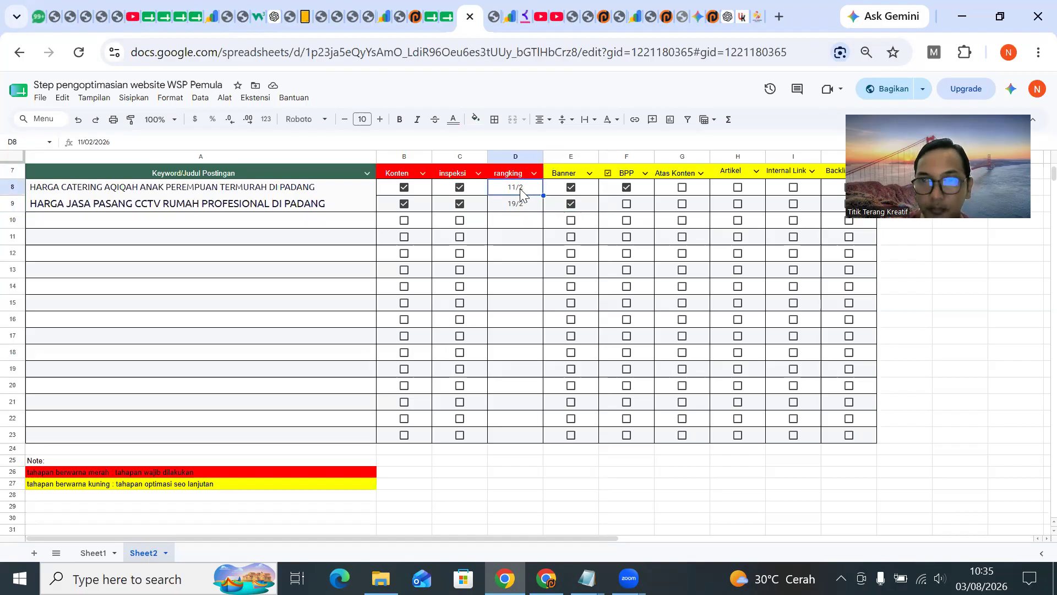
click(275, 208)
double_click(335, 203)
drag(336, 203, 32, 204)
key(ctrl+c)
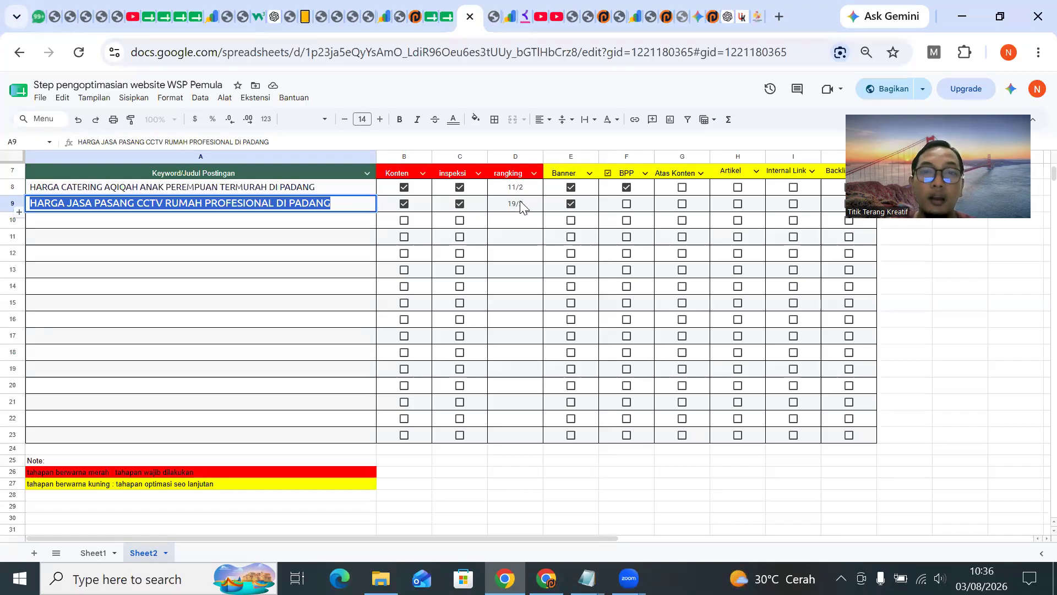
Open a new browser tab and run a placeholder Google search for gh.
click(779, 17)
text(gh)
key(Return)
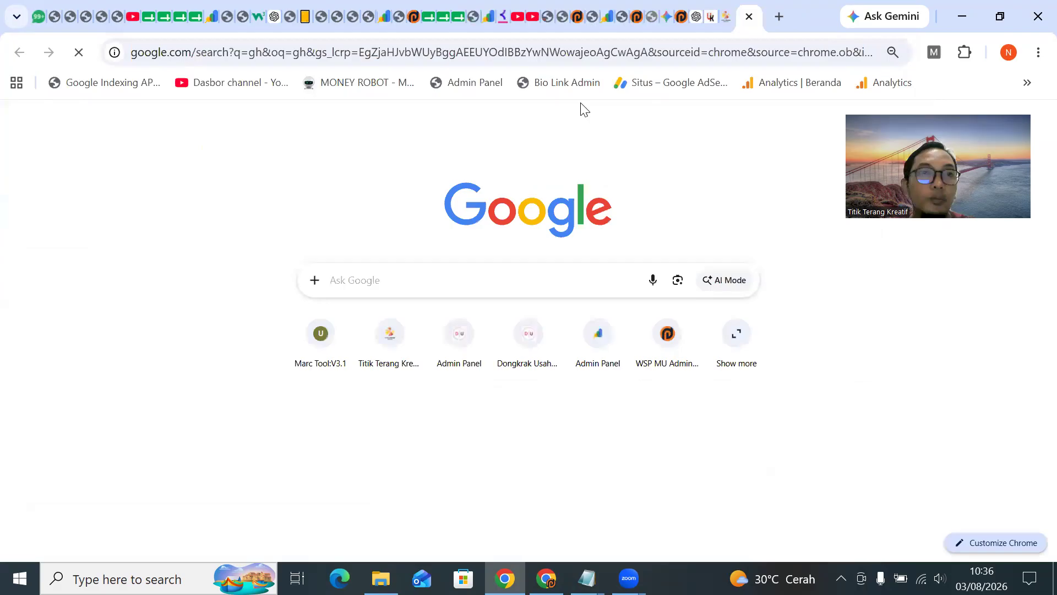
drag(195, 110, 135, 118)
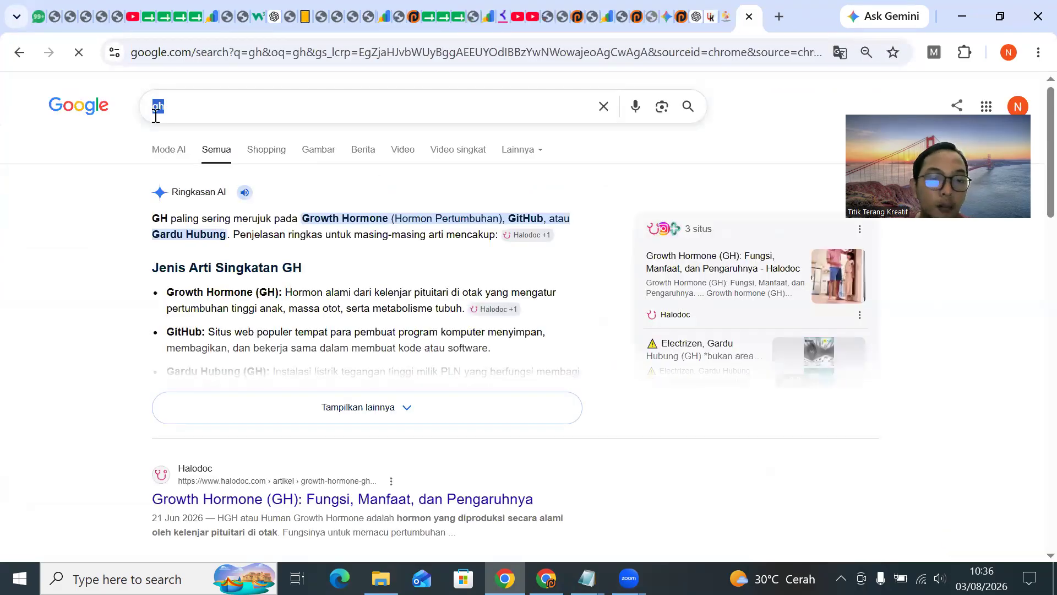
click(155, 115)
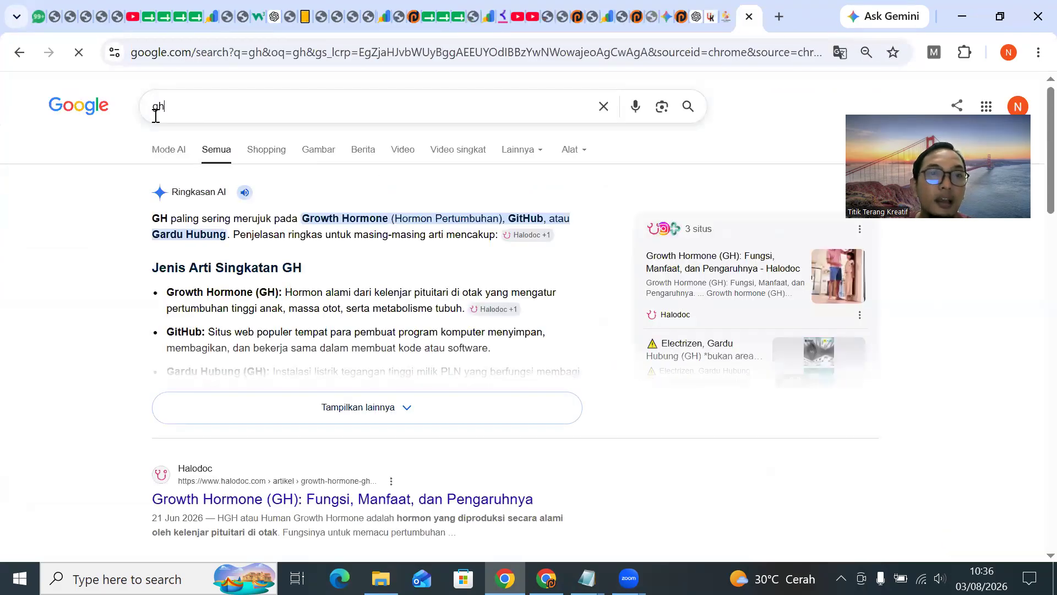
Replace the gh query with the copied keyword HARGA JASA PASANG CCTV RUMAH PROFESIONAL DI PADANG and search Google for it.
click(457, 17)
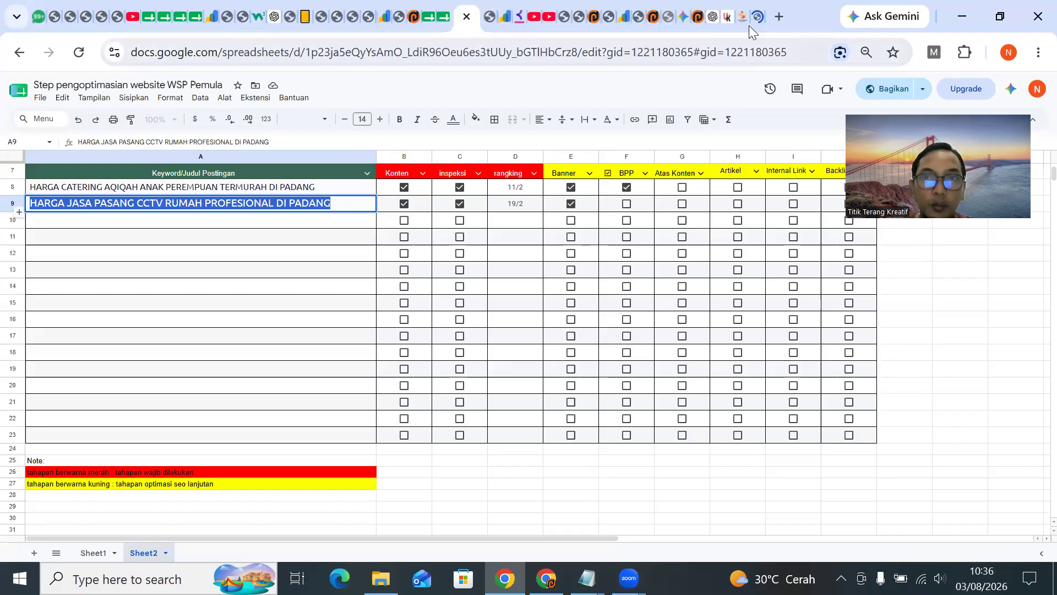
click(763, 17)
triple_click(271, 104)
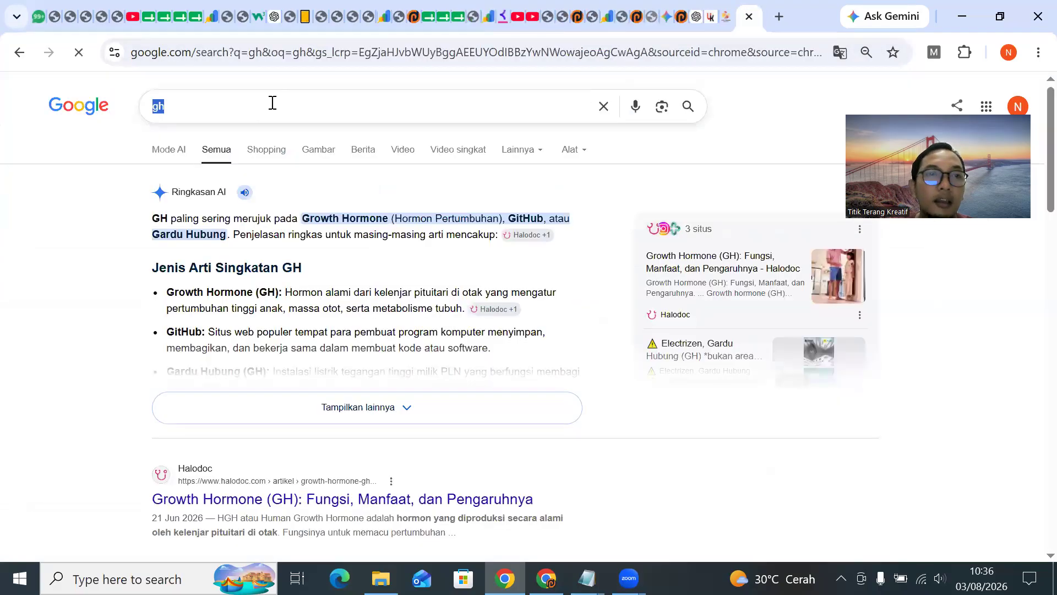
key(ctrl+v)
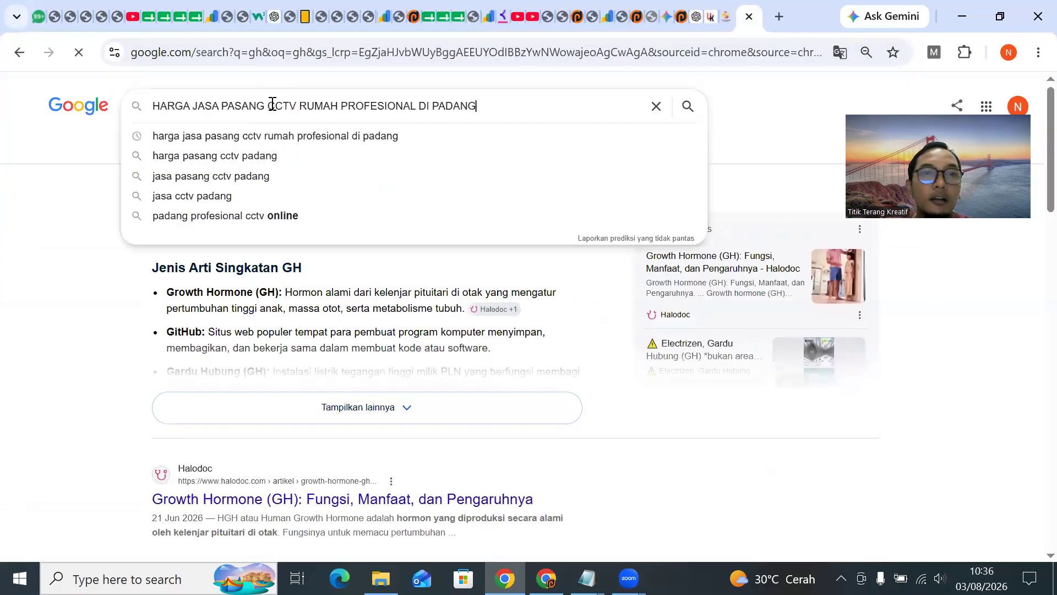
click(688, 106)
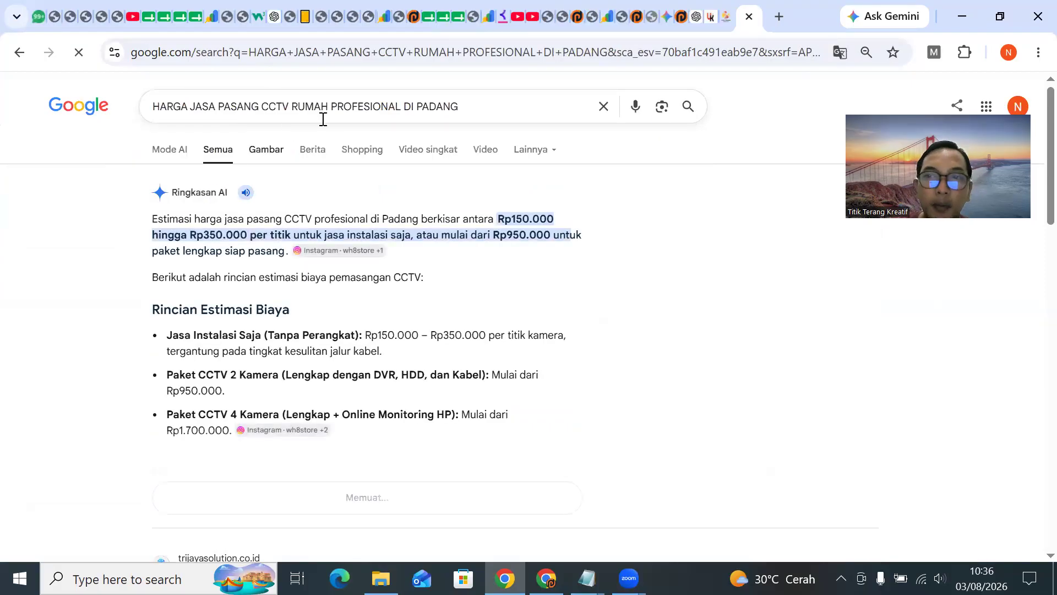
Highlight the searched keyword and check the first page of Google results for the Palanta Digital listing.
drag(489, 104, 151, 108)
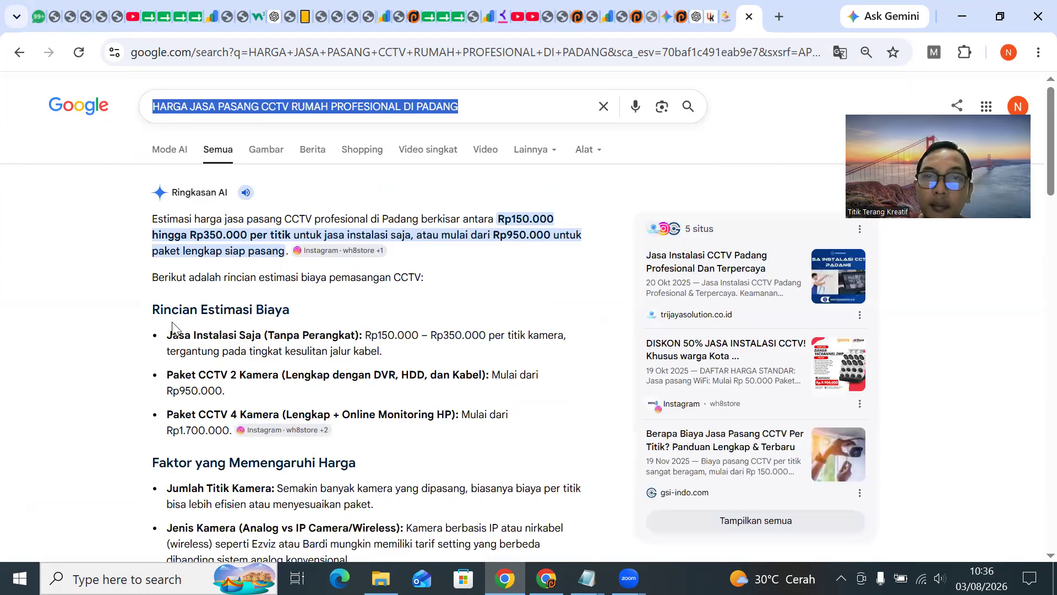
scroll(300, 339, down, 15)
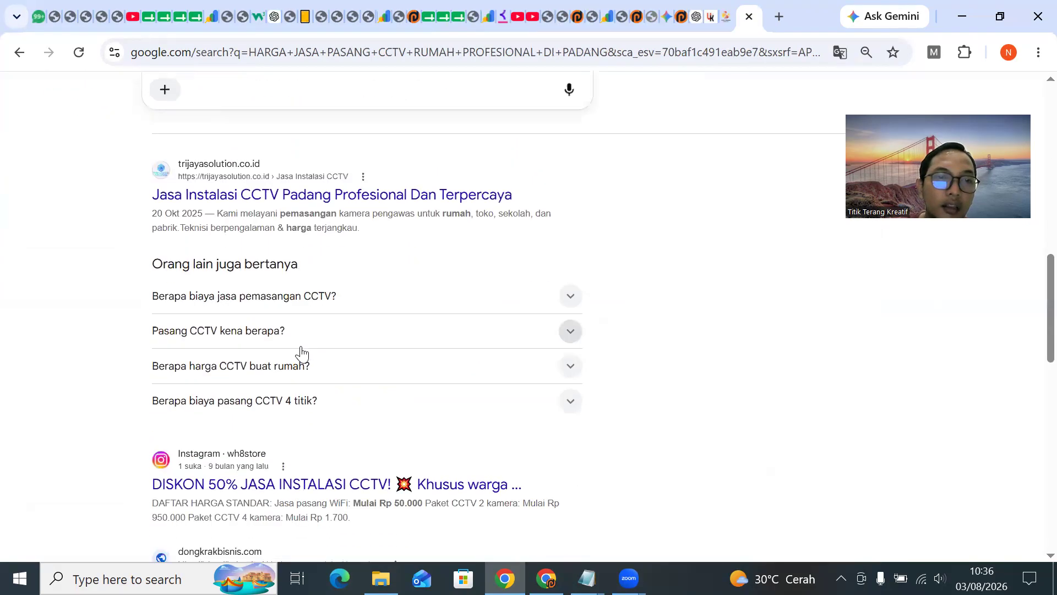
scroll(303, 358, down, 12)
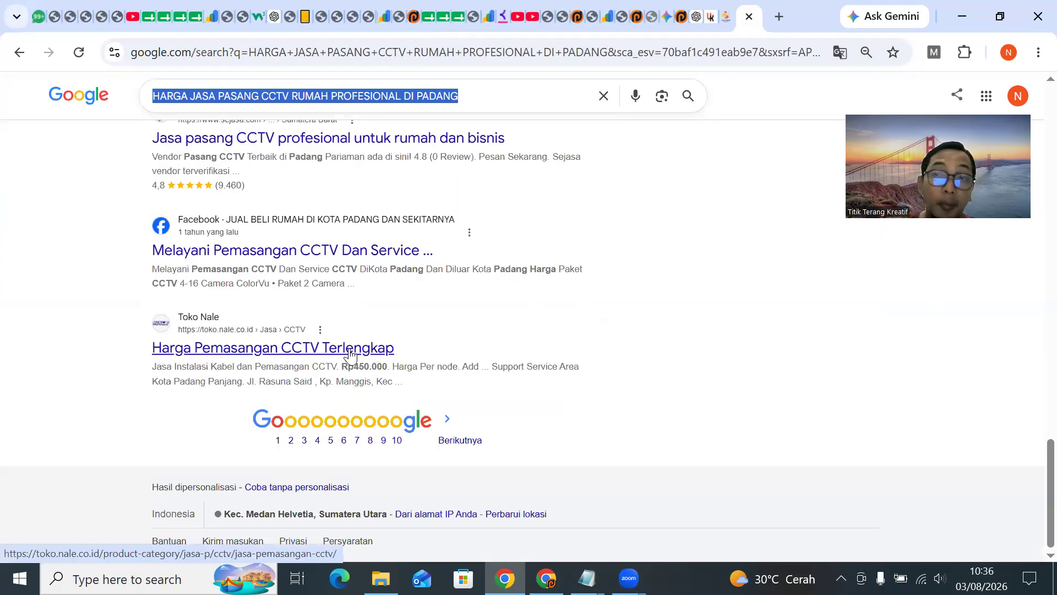
scroll(351, 355, up, 9)
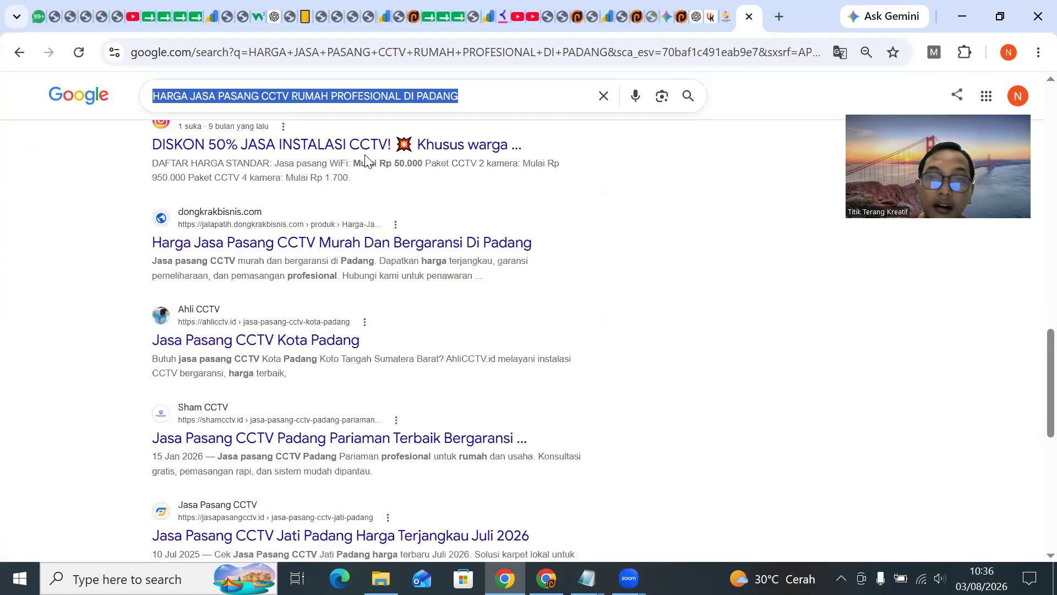
scroll(369, 184, up, 3)
scroll(373, 212, down, 3)
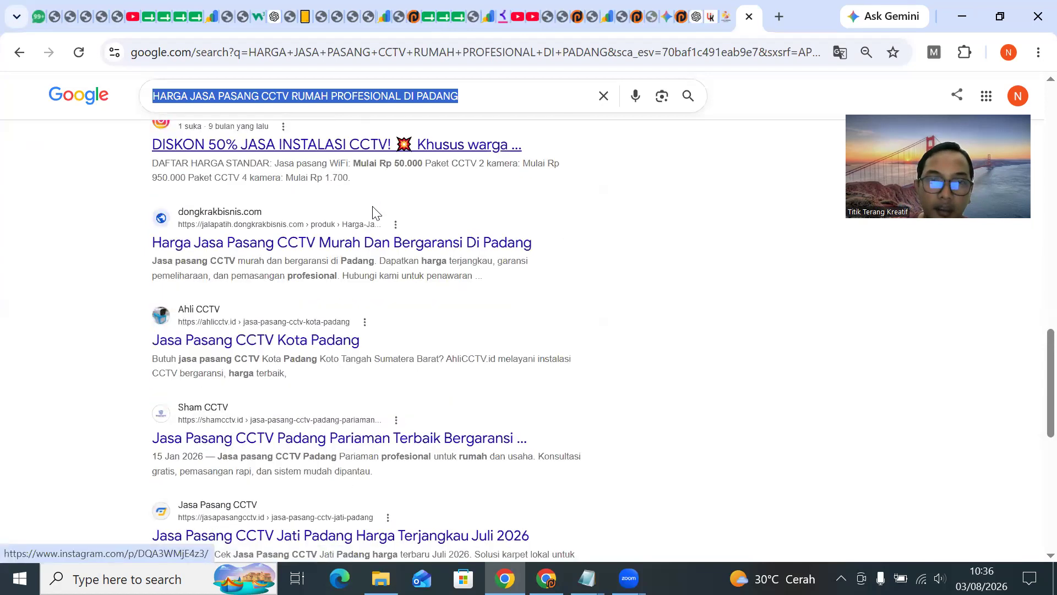
scroll(385, 330, down, 8)
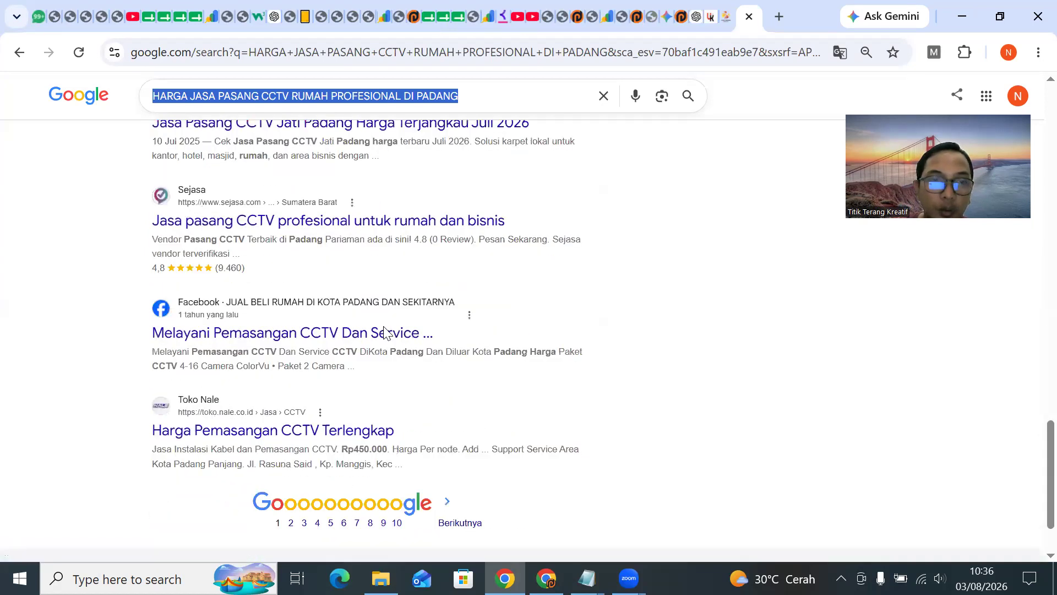
Open page 2 of the Google results and locate the Palanta Digital listing for the CCTV keyword.
click(290, 523)
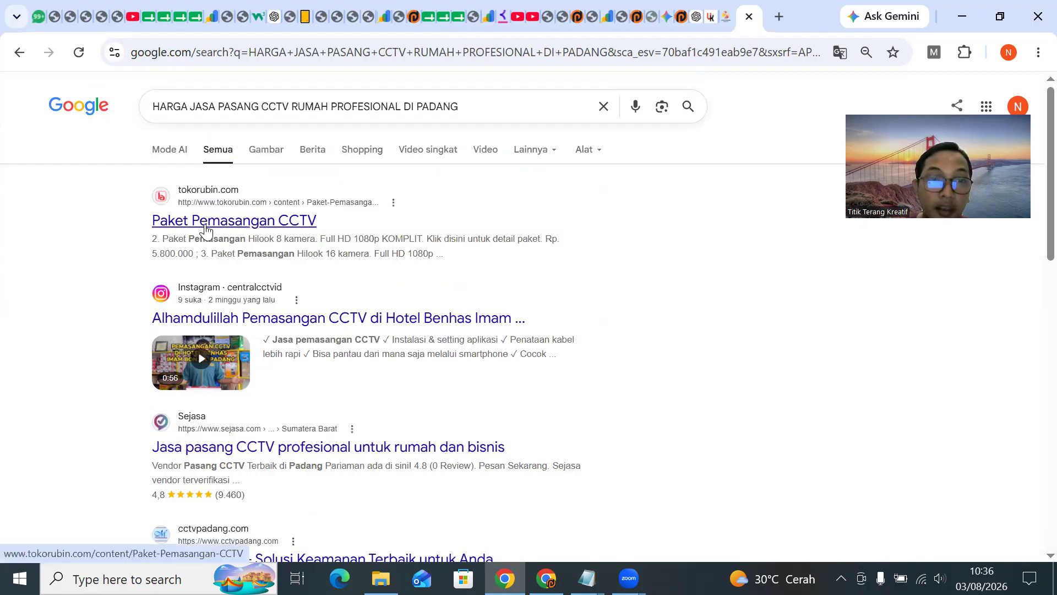
scroll(245, 453, down, 4)
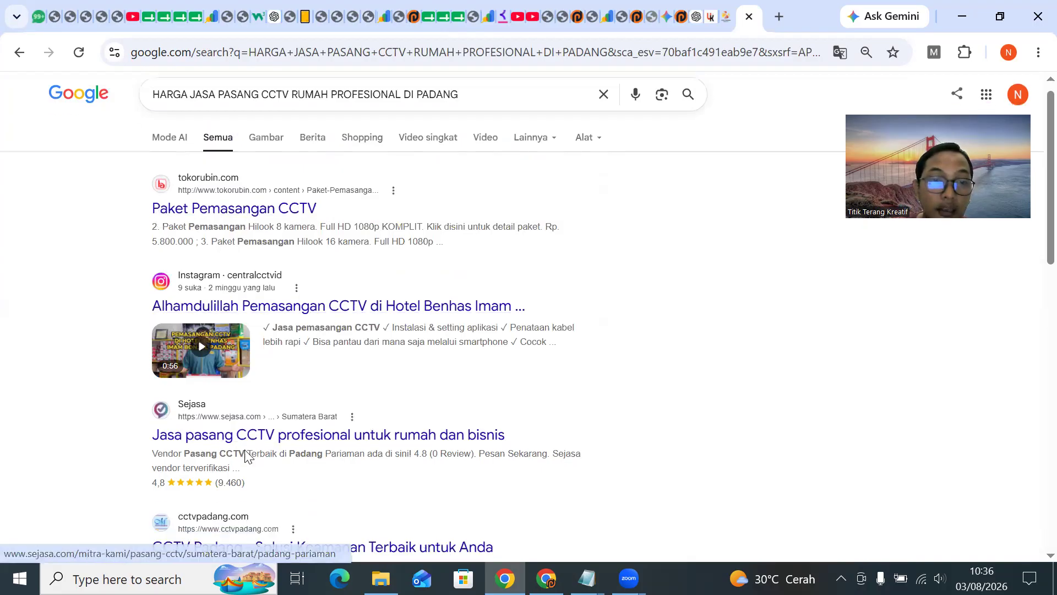
scroll(237, 421, down, 2)
scroll(281, 427, down, 3)
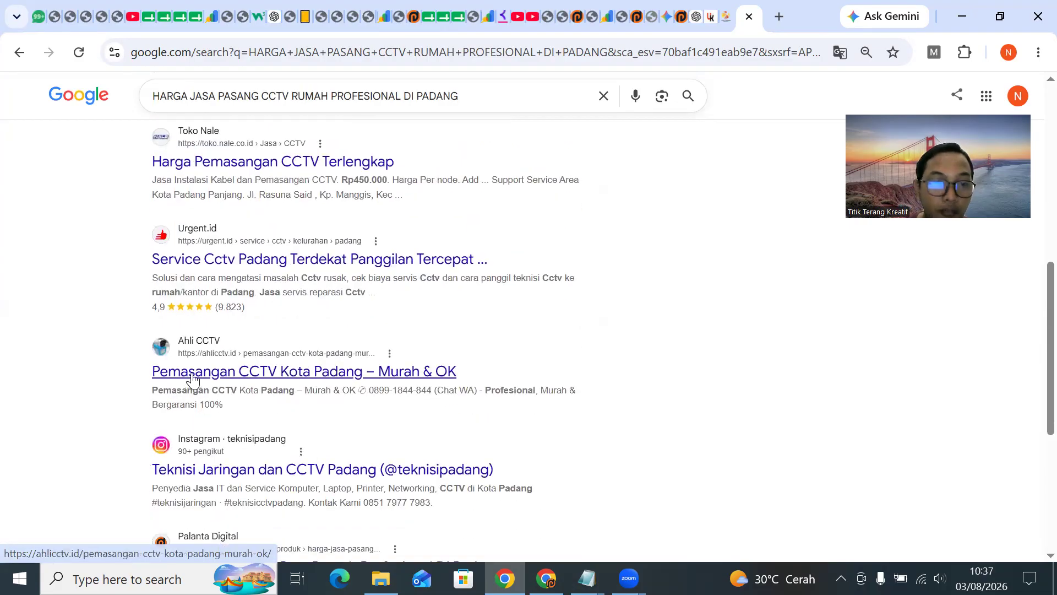
scroll(337, 404, down, 2)
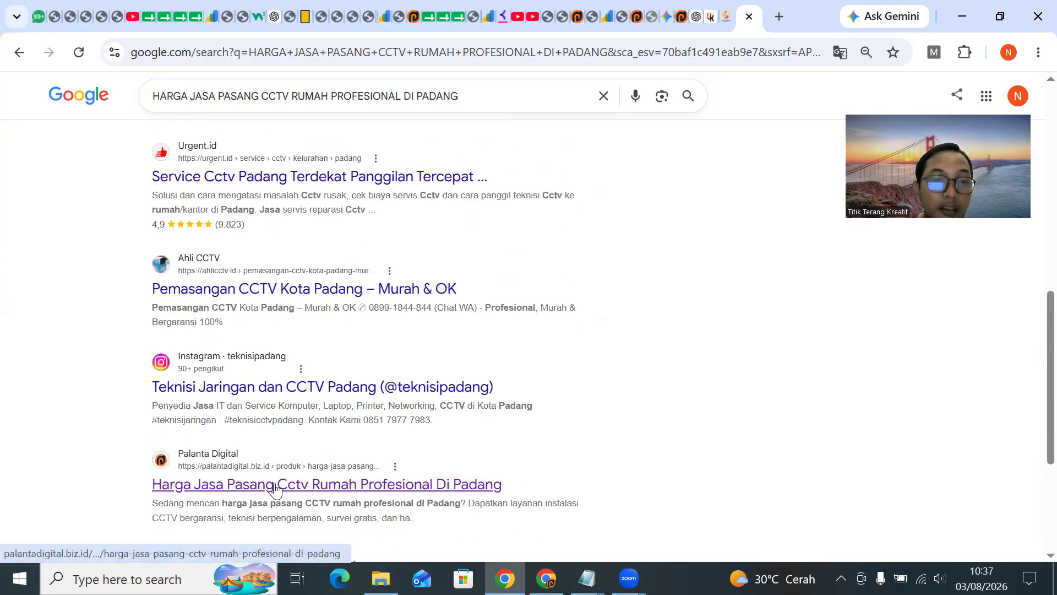
scroll(337, 419, down, 3)
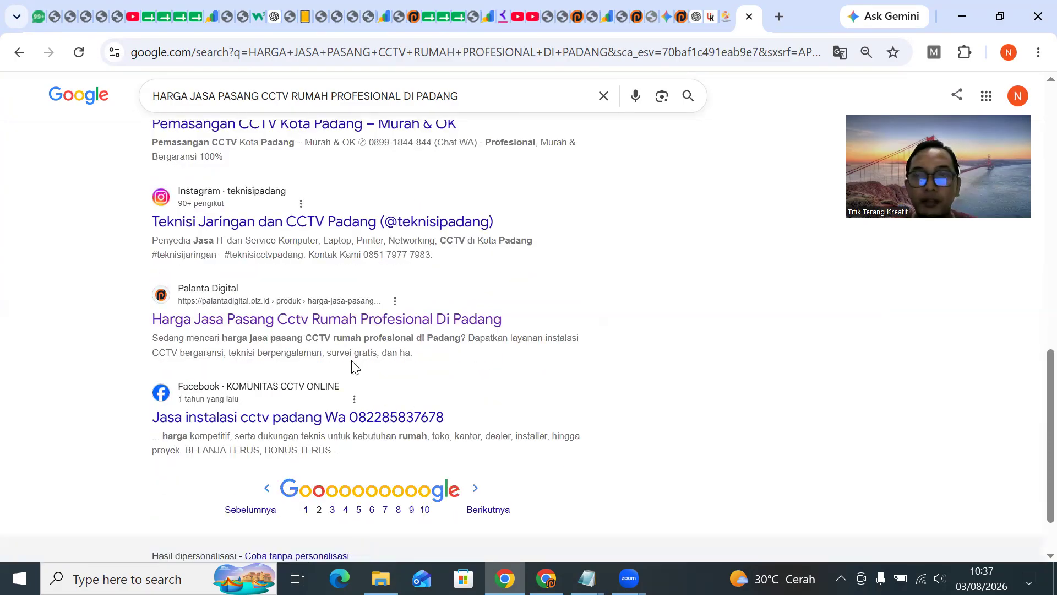
scroll(353, 368, down, 1)
scroll(353, 367, down, 1)
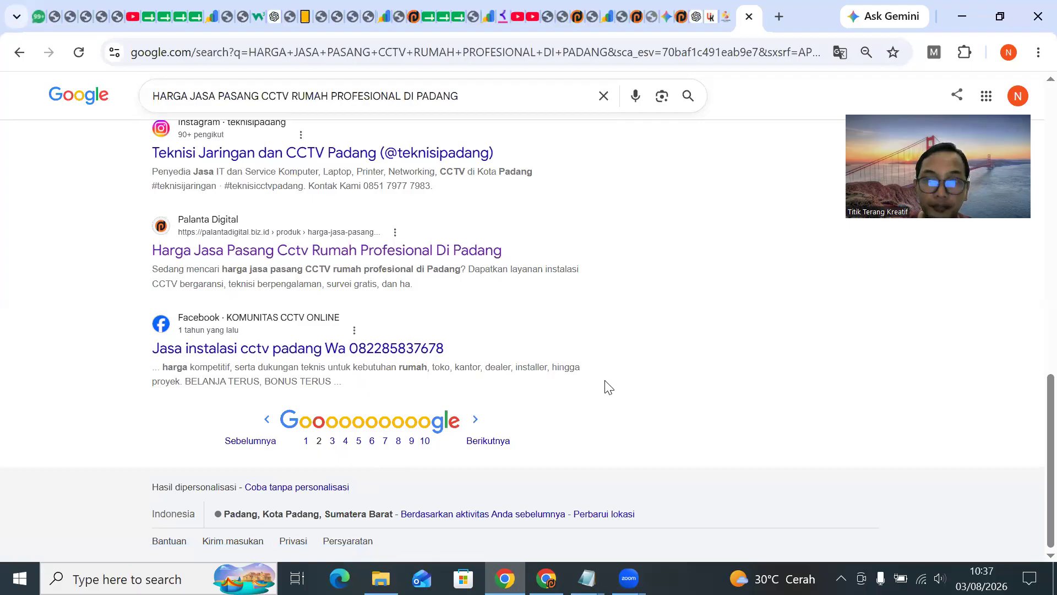
scroll(606, 386, up, 3)
scroll(605, 385, down, 3)
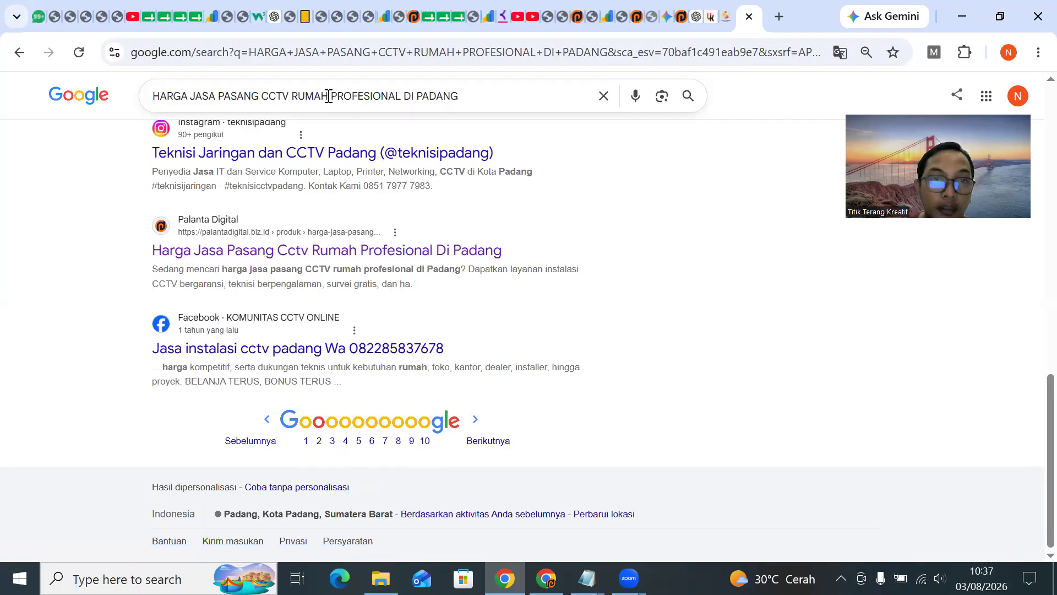
Highlight the searched keyword, then return to the checklist spreadsheet and select the CCTV keyword's rangking cell D9.
drag(472, 96, 159, 85)
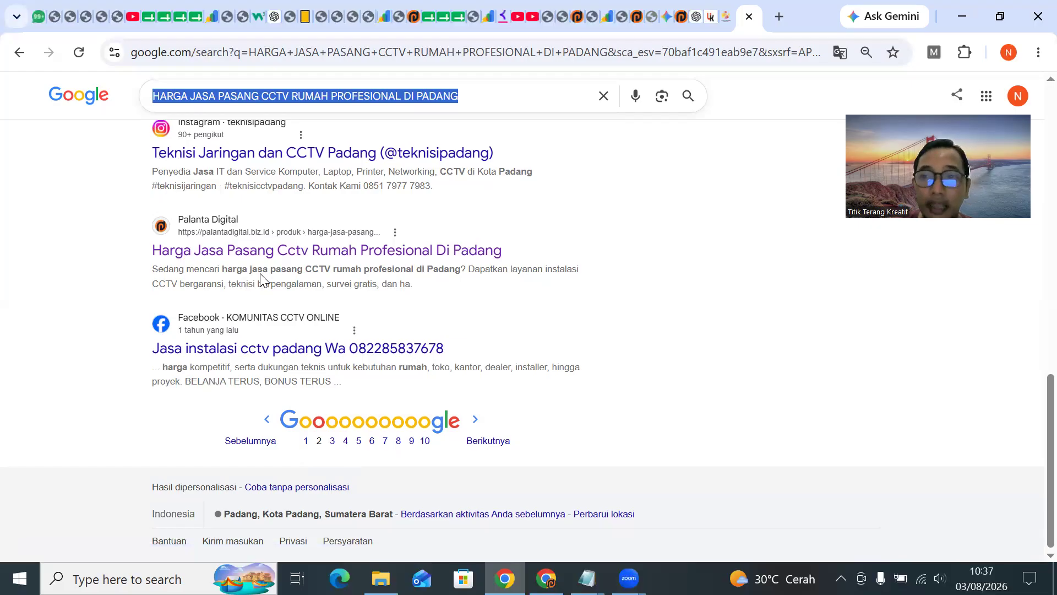
click(443, 17)
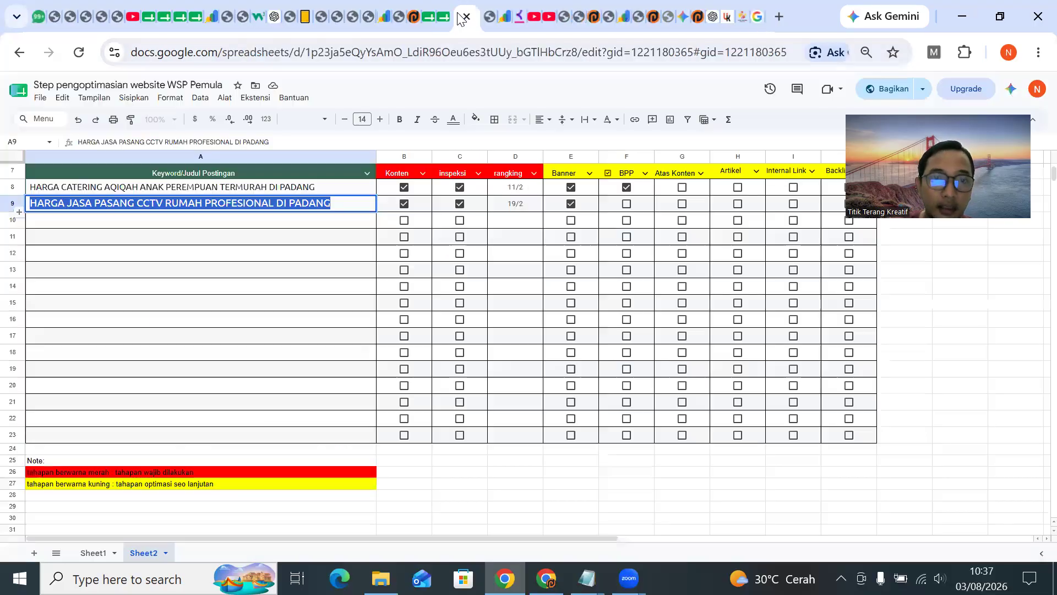
click(515, 207)
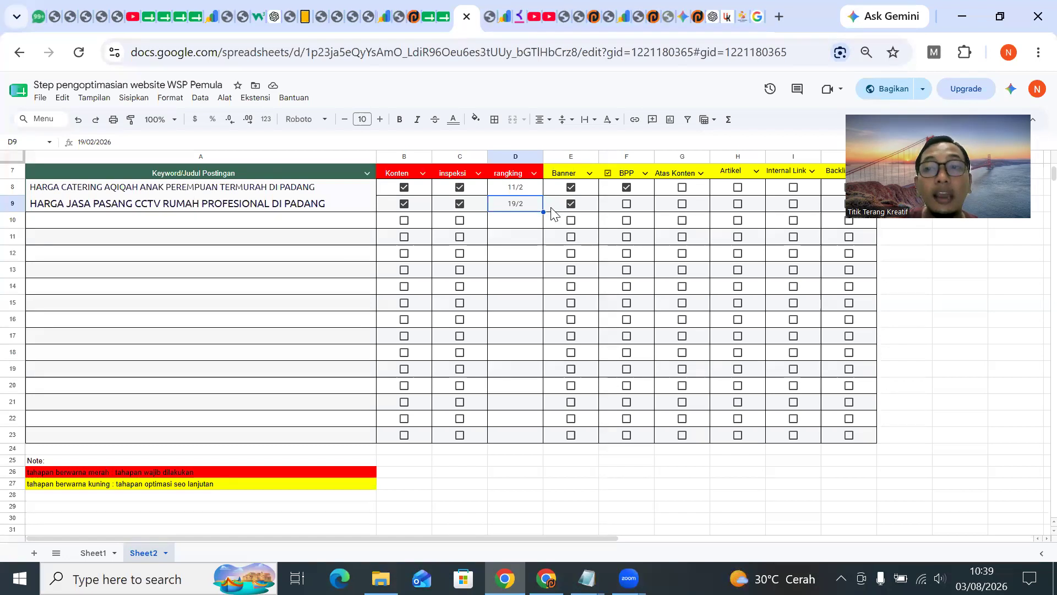
Return to page 2 of the Google results and review the competing entries listed above Palanta Digital.
click(757, 16)
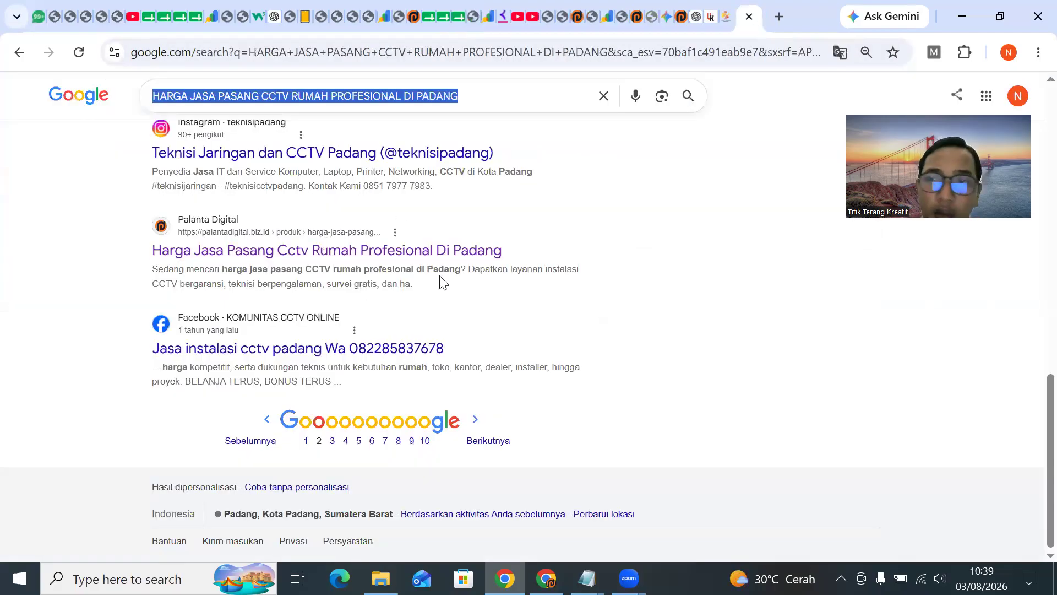
scroll(444, 283, up, 2)
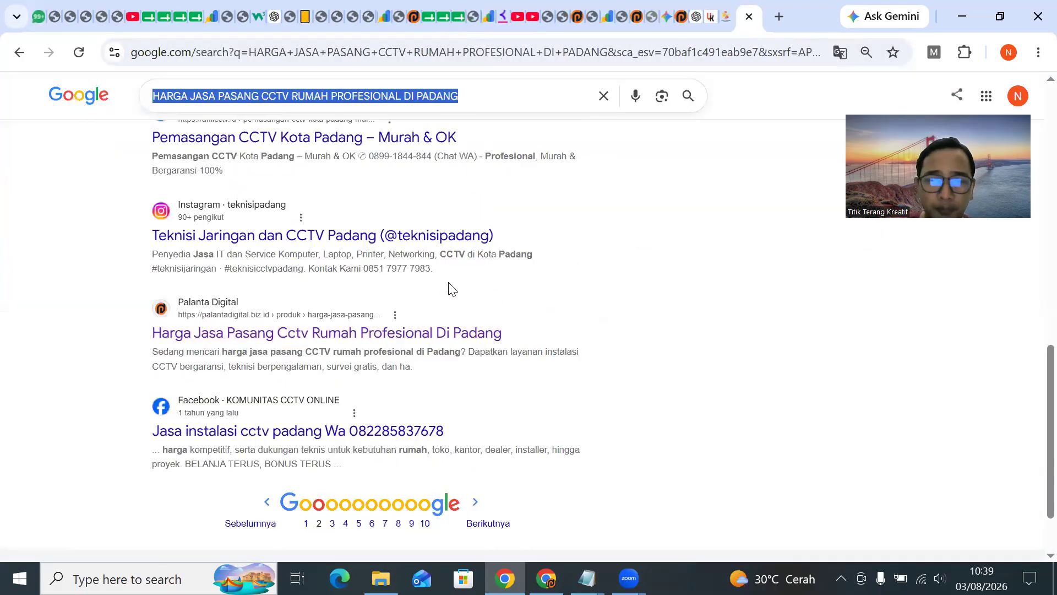
scroll(401, 325, up, 2)
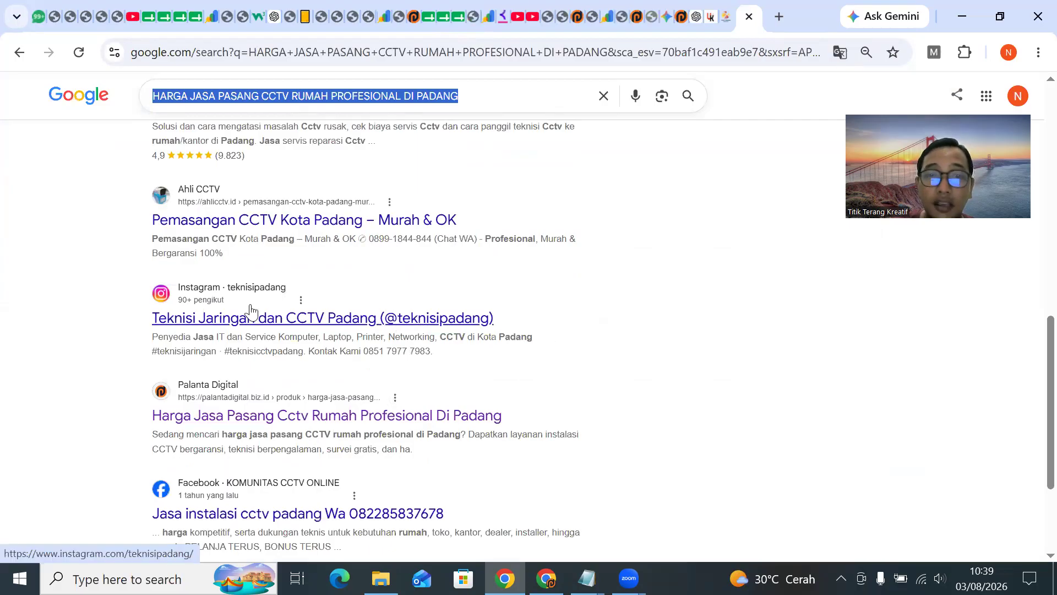
scroll(316, 180, up, 5)
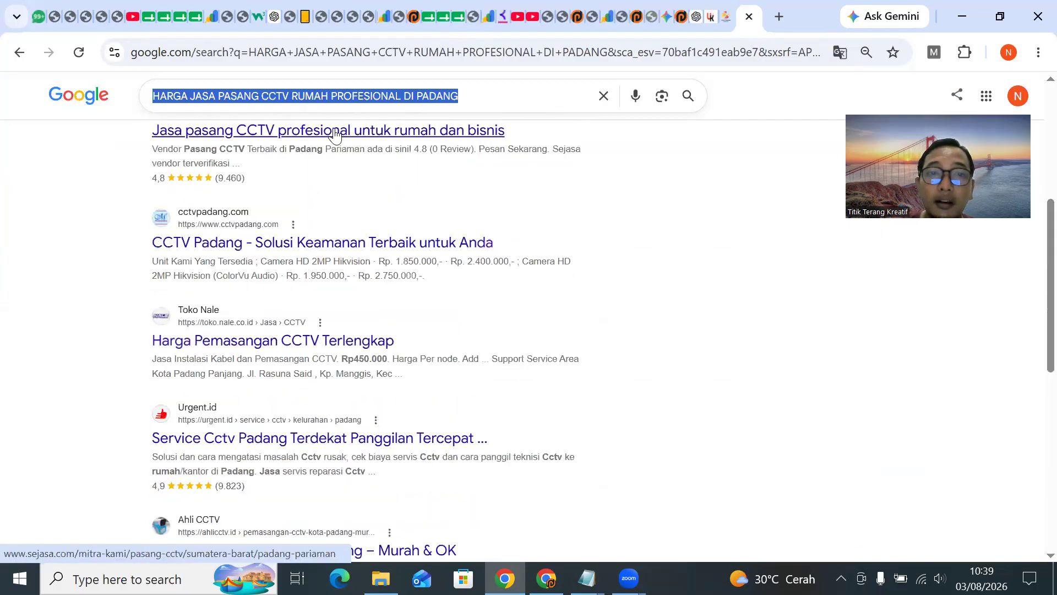
scroll(347, 225, up, 4)
scroll(350, 220, up, 2)
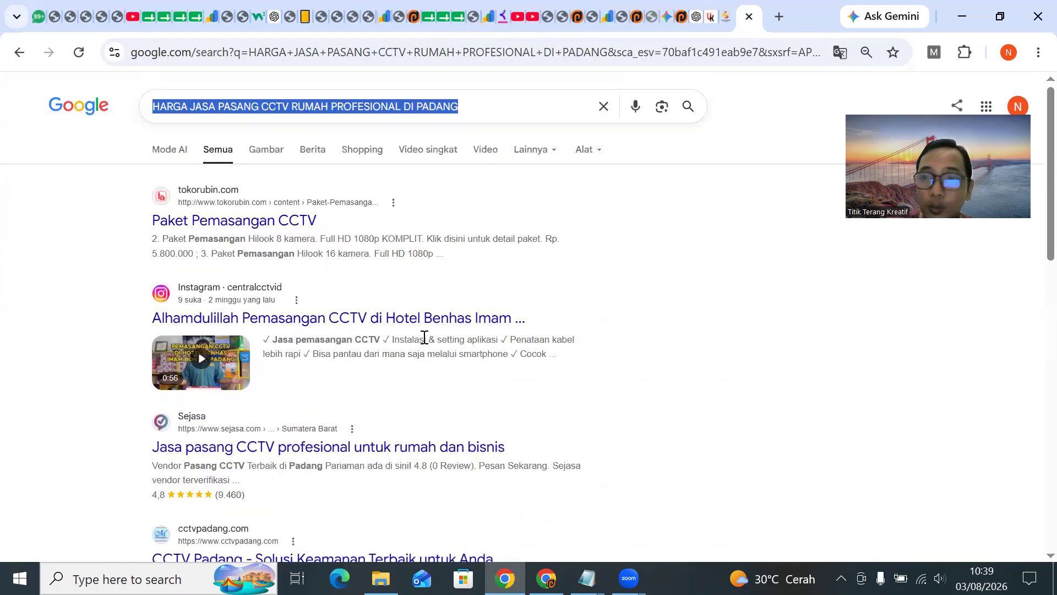
Review the page 2 results from the tokorubin.com entry down to the Palanta Digital listing and the entries around it.
scroll(424, 345, down, 3)
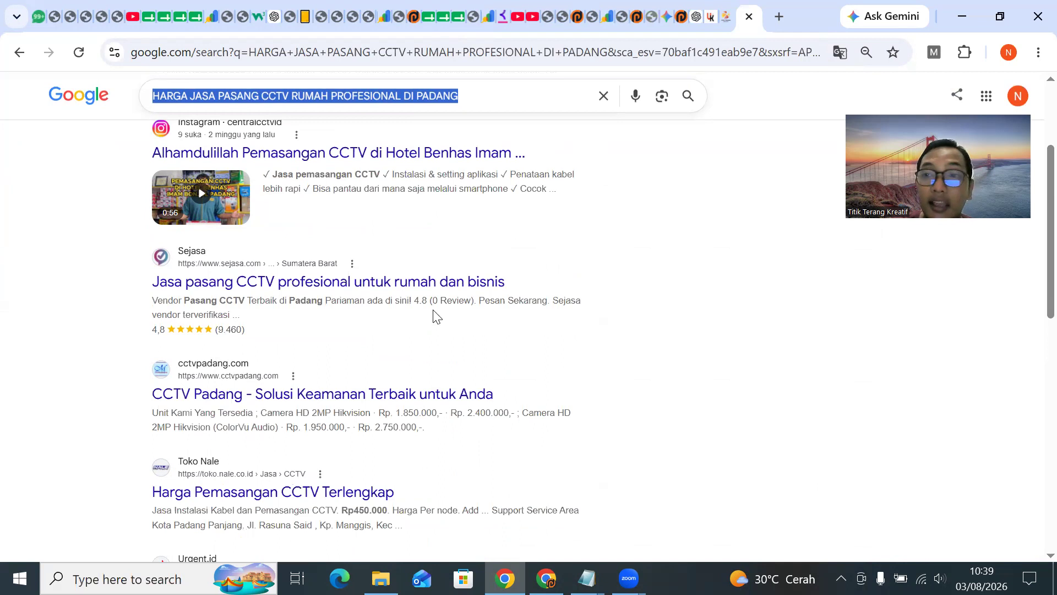
scroll(428, 325, down, 1)
scroll(428, 326, down, 3)
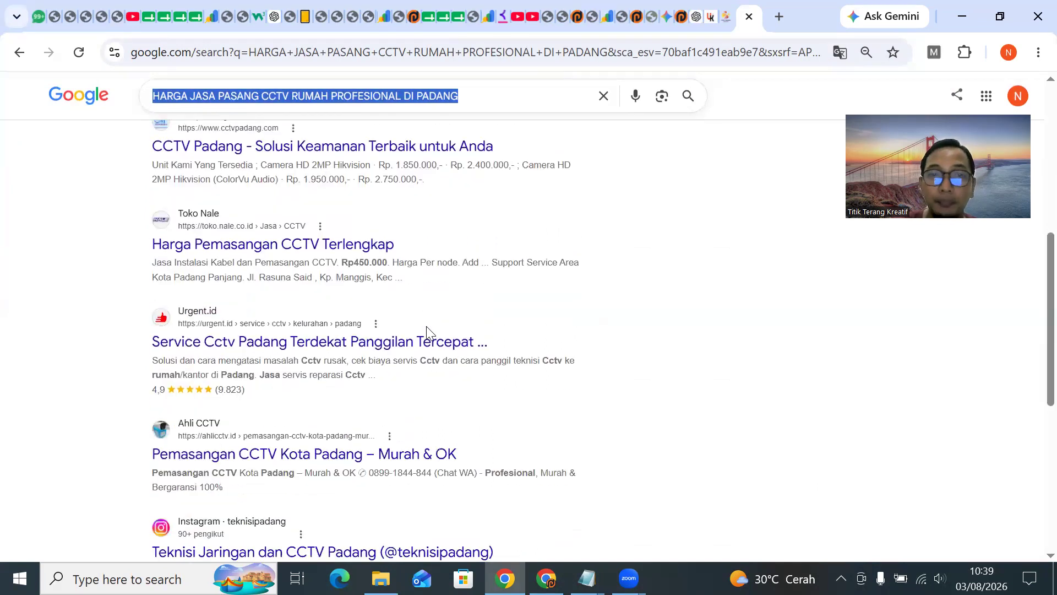
scroll(429, 331, down, 6)
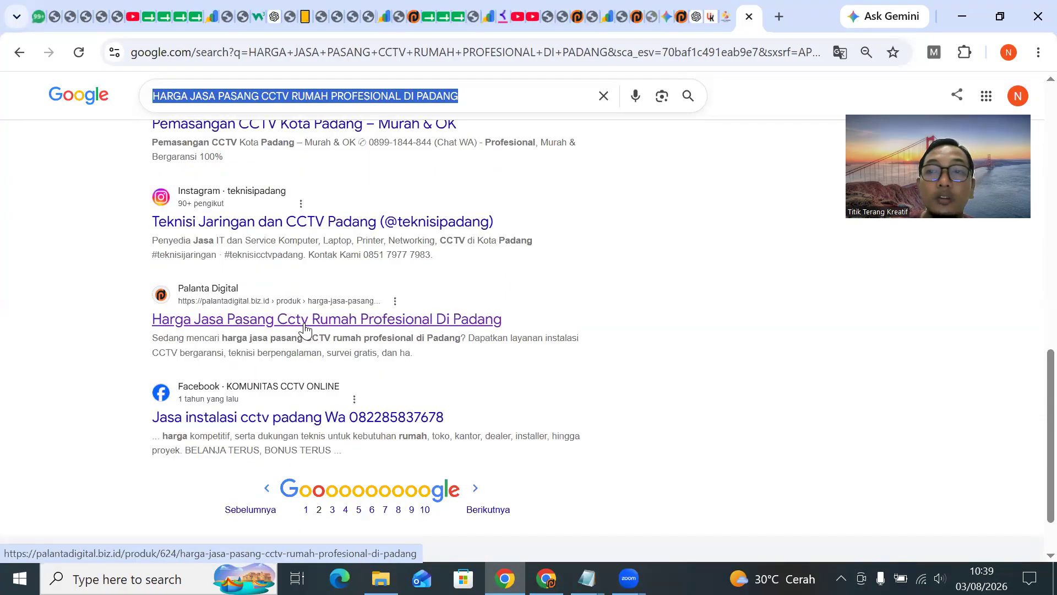
scroll(305, 329, up, 2)
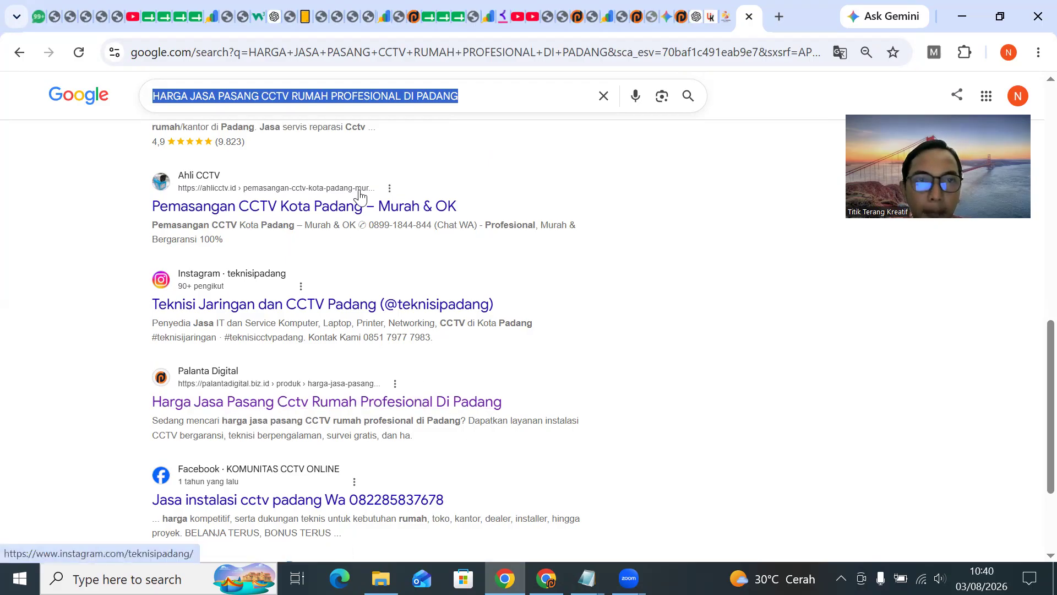
Revisit the CCTV keyword's row in the checklist spreadsheet, then switch to its product page on the Palanta Digital site.
click(460, 17)
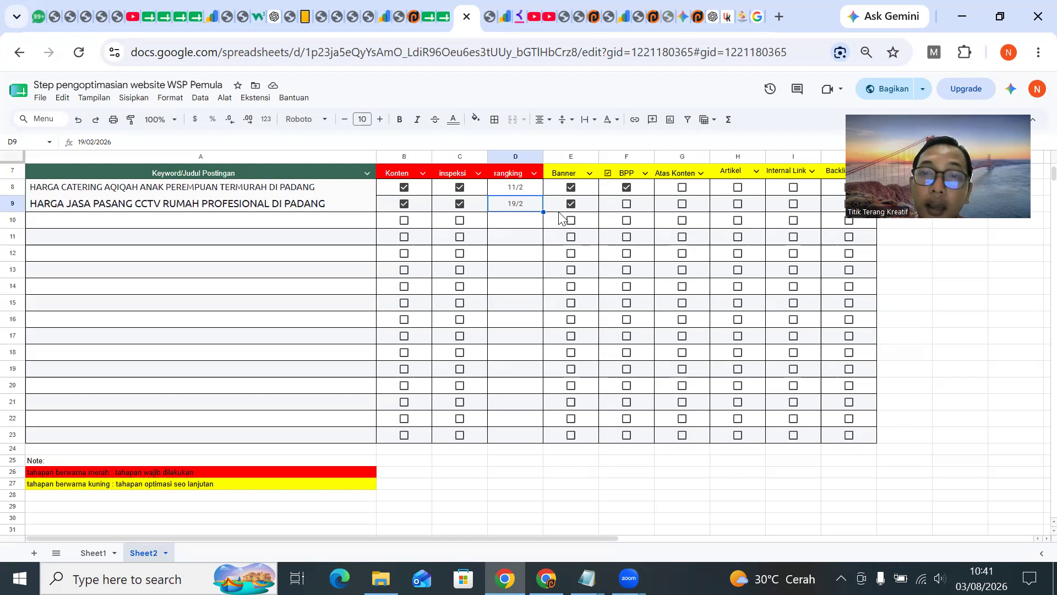
click(695, 16)
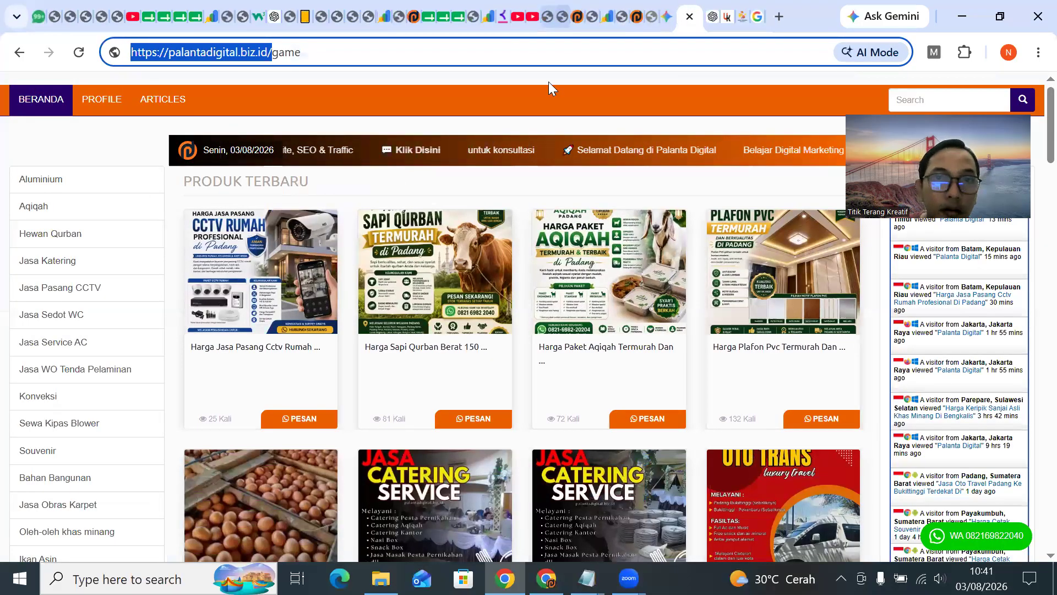
click(592, 17)
click(660, 5)
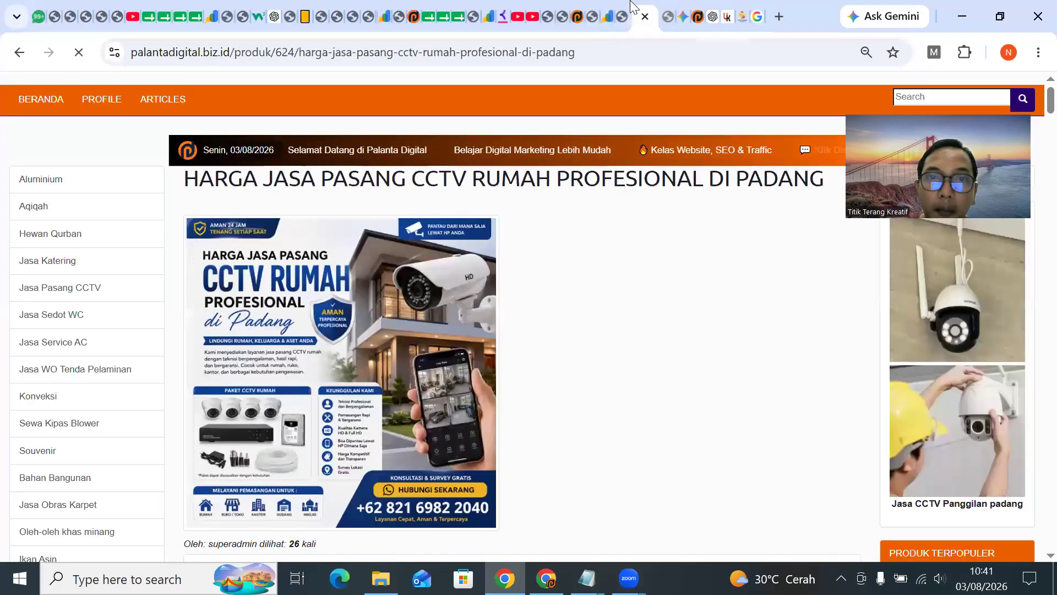
Examine the CCTV product article down to its information table, together with the CCTV banner images beside it.
scroll(649, 371, down, 9)
scroll(649, 371, down, 5)
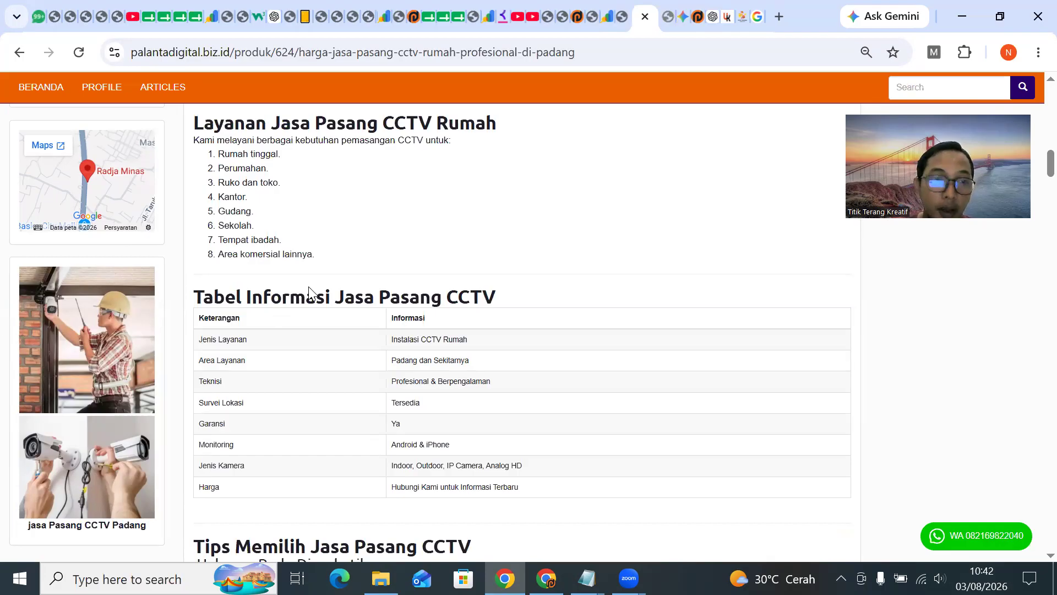
scroll(621, 397, down, 1)
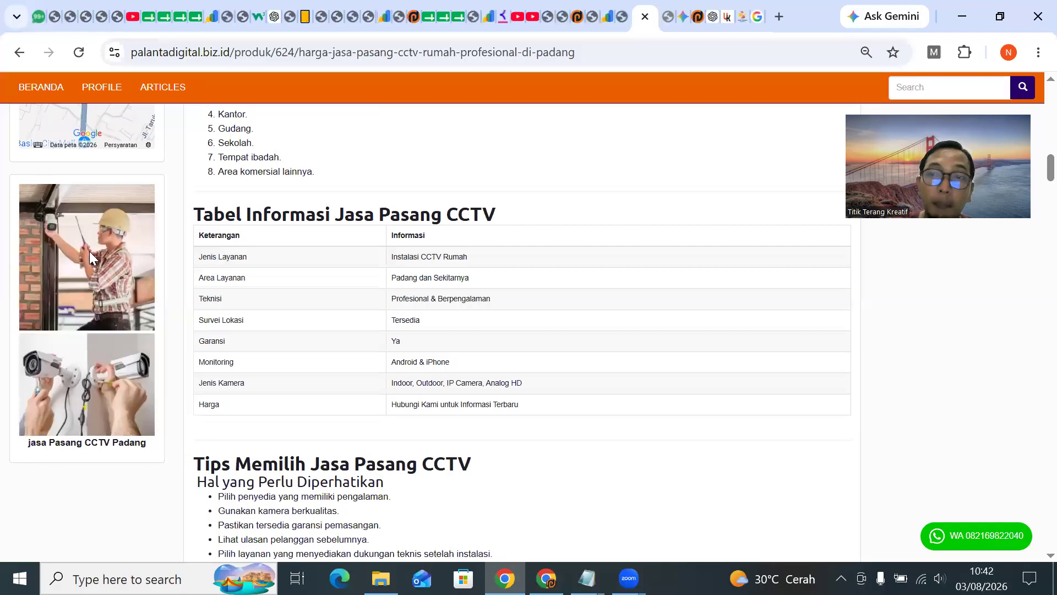
scroll(850, 366, up, 9)
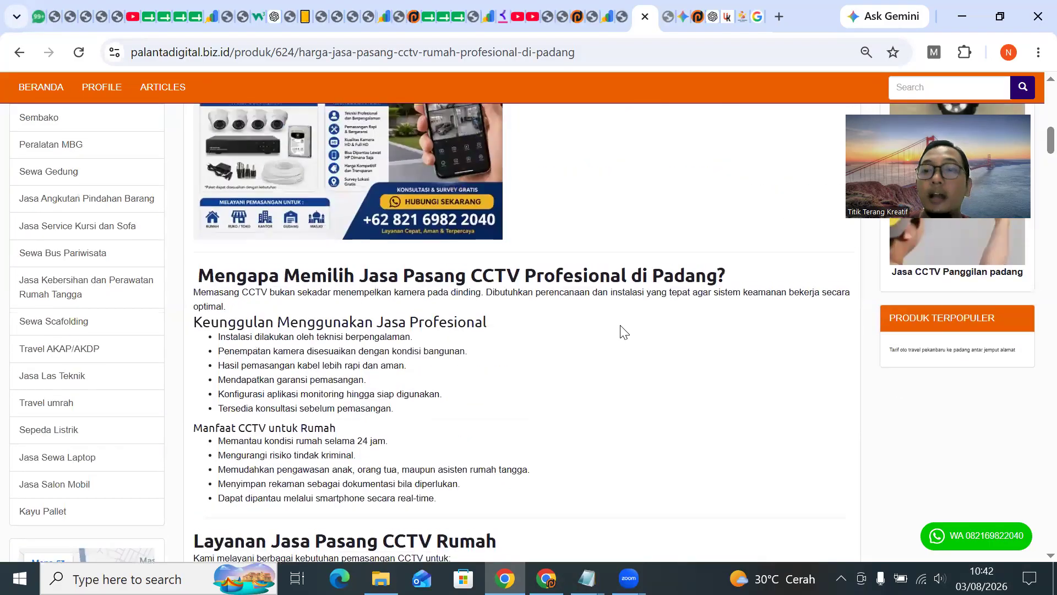
scroll(621, 333, down, 10)
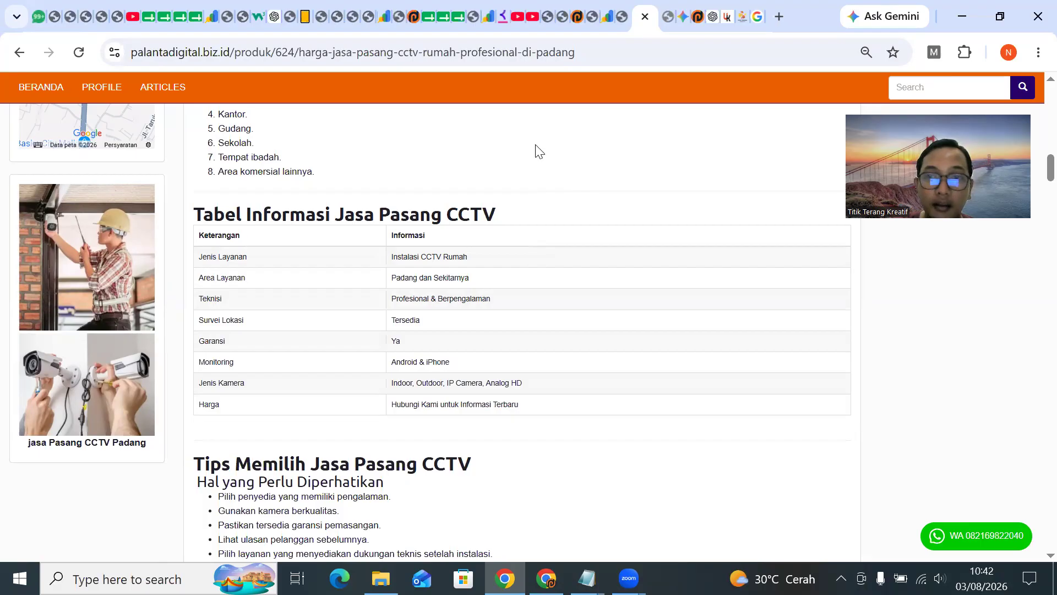
Examine the "jasa Pasang CCTV Padang" banner alongside the Layanan and Tabel Informasi sections of the article.
scroll(541, 160, up, 3)
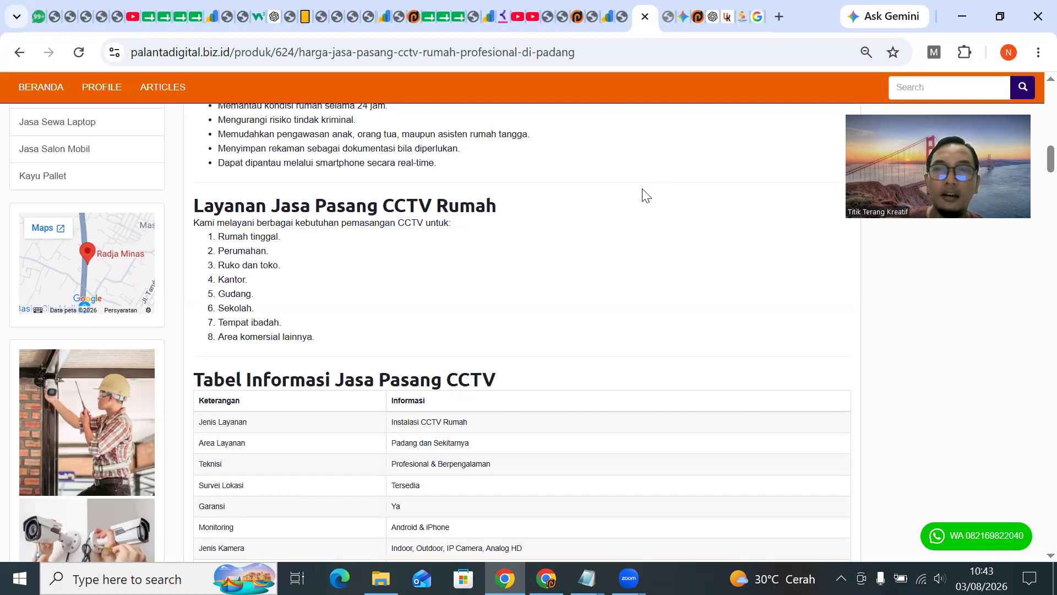
scroll(628, 197, up, 2)
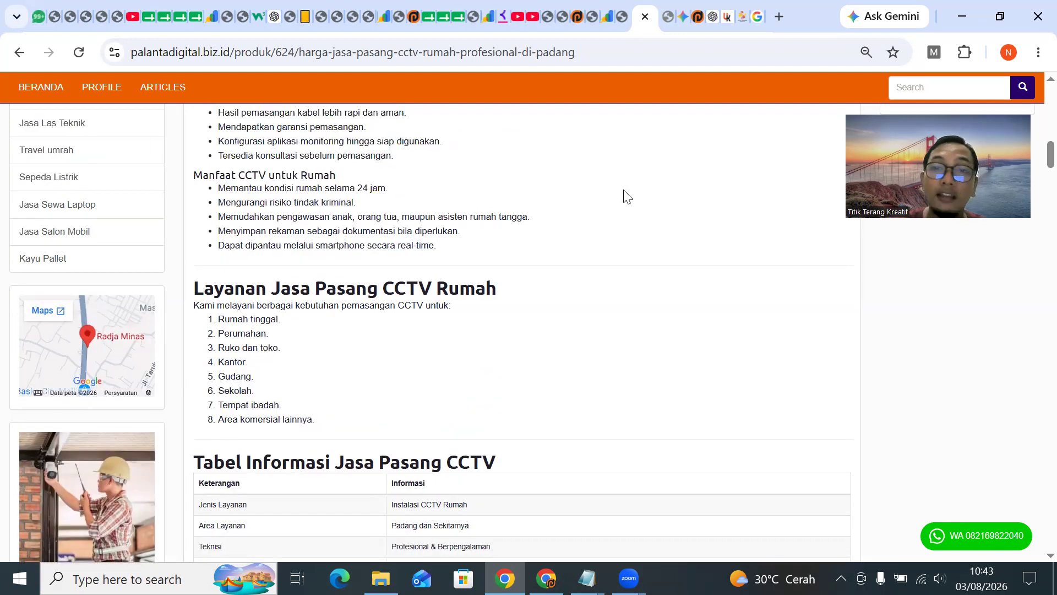
scroll(628, 197, down, 2)
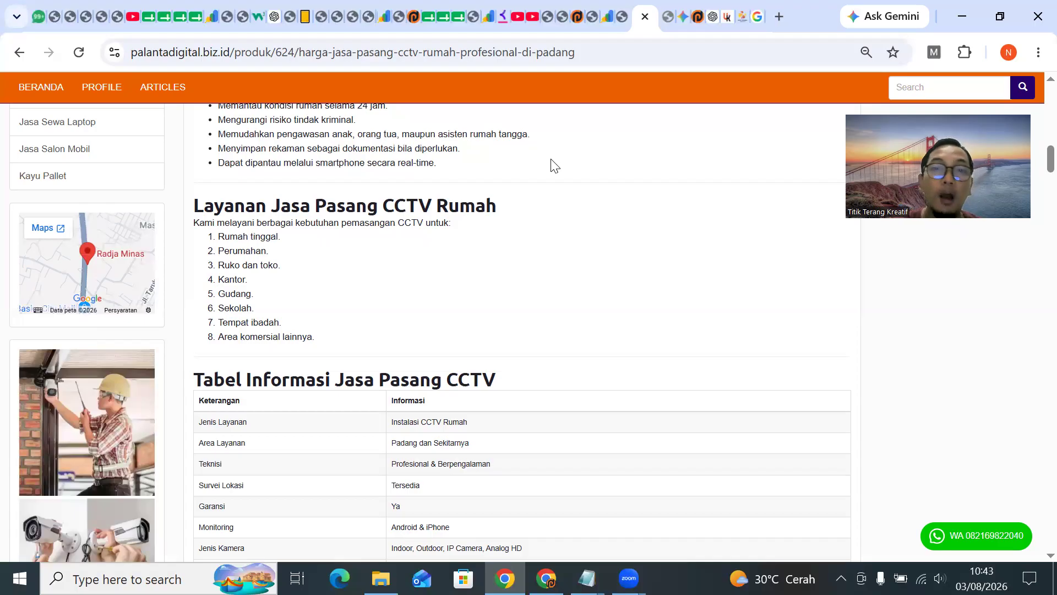
scroll(484, 243, down, 4)
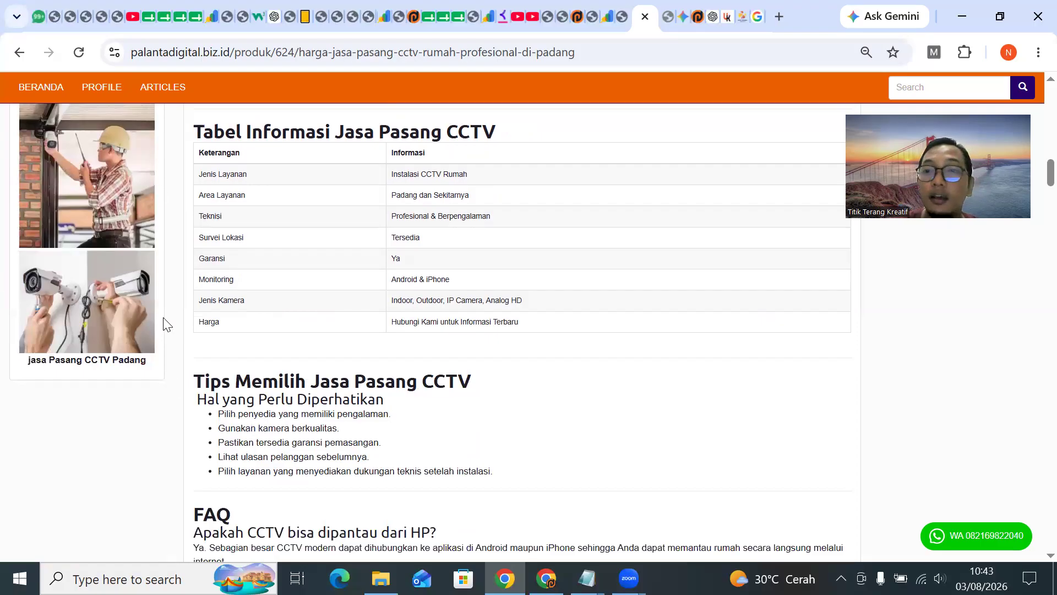
scroll(167, 325, up, 2)
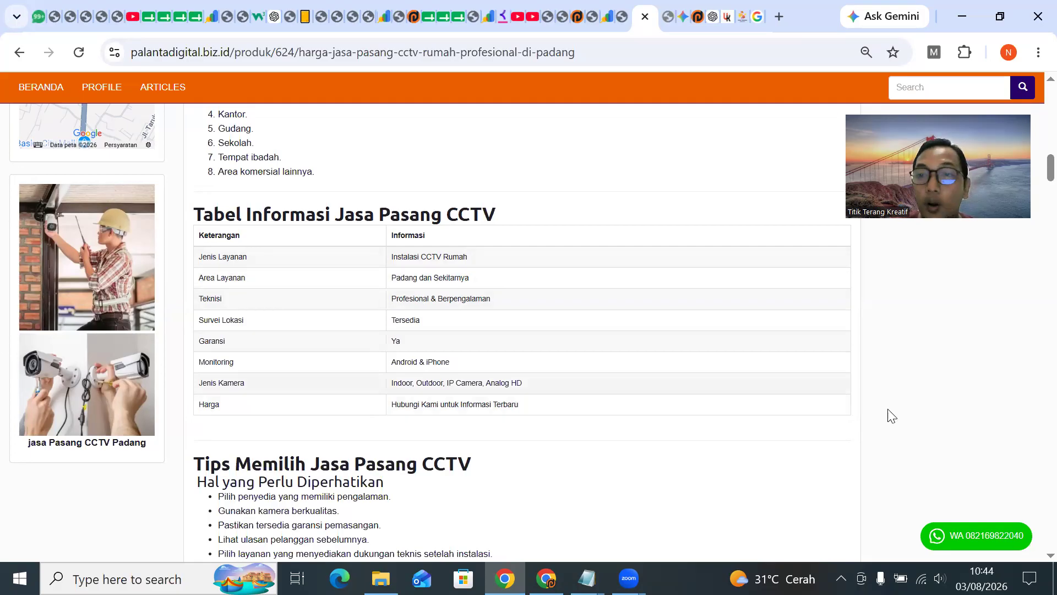
scroll(472, 365, up, 2)
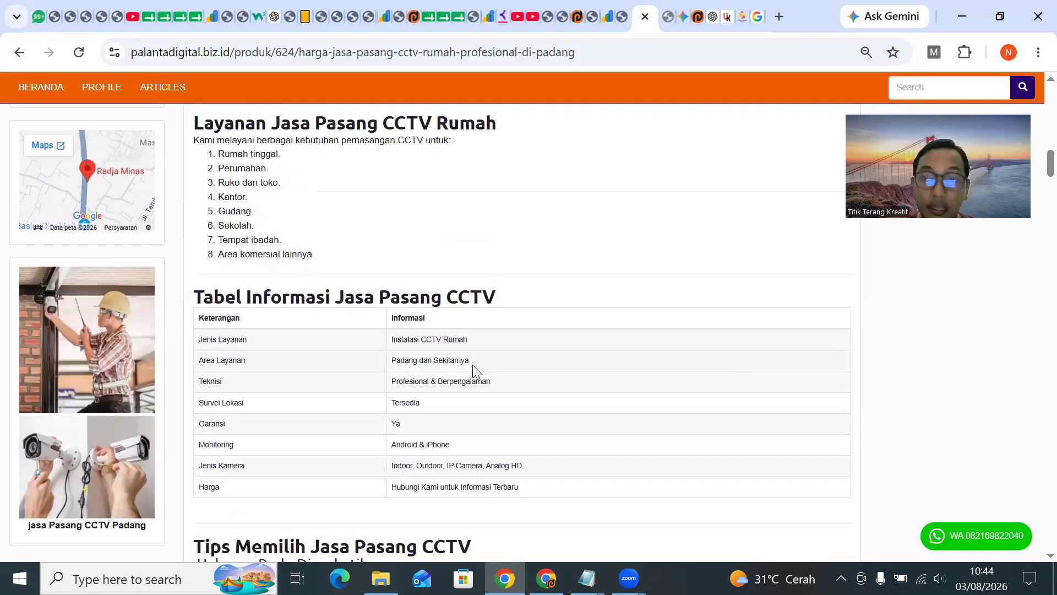
scroll(473, 364, up, 1)
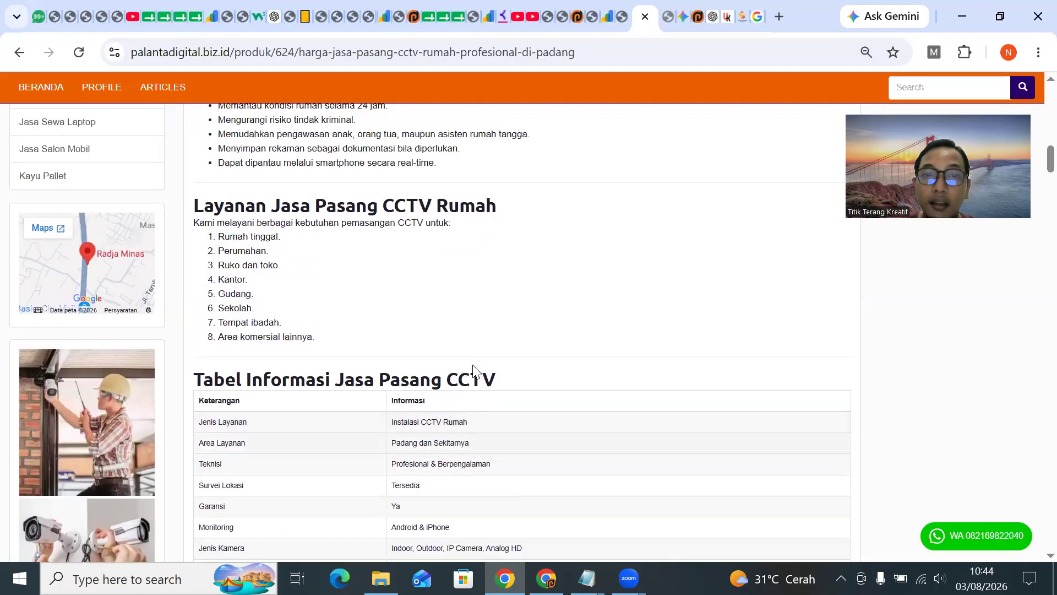
scroll(611, 366, down, 1)
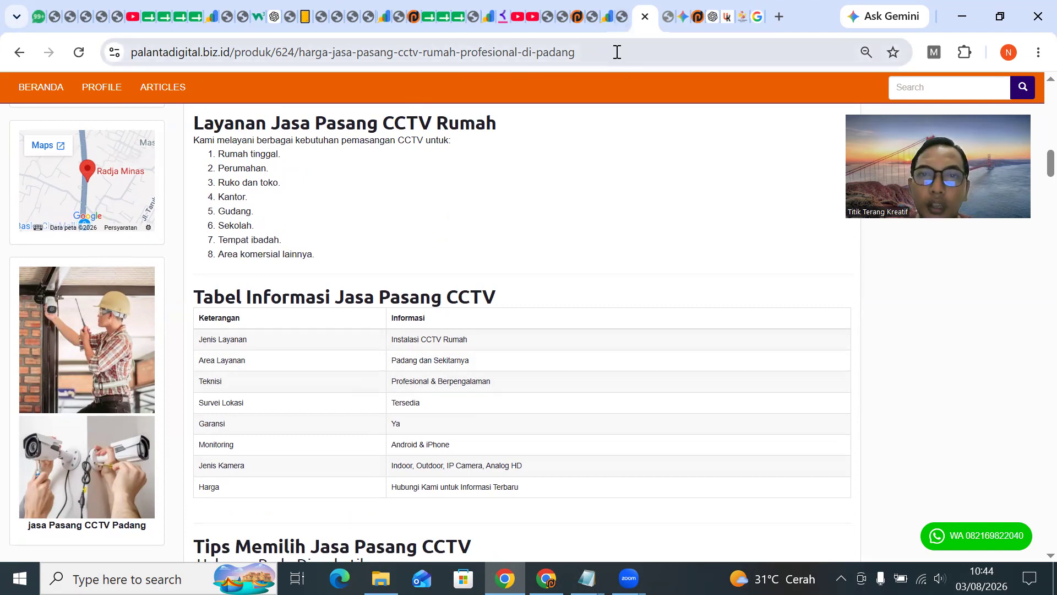
Open the Jasa Pasang CCTV category on the Palanta Digital site and look over its product listing.
scroll(325, 217, up, 15)
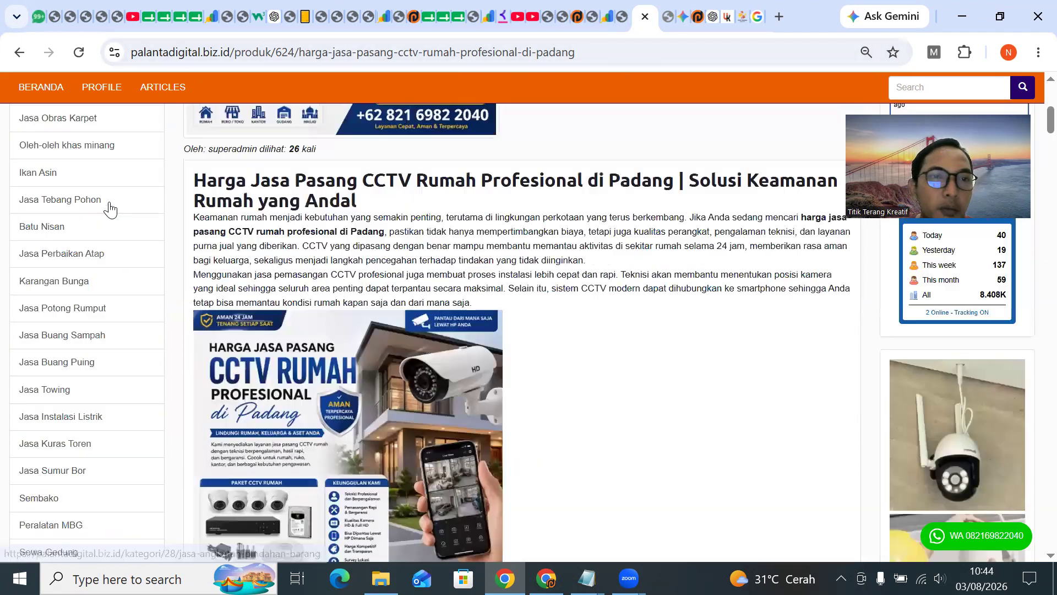
scroll(325, 218, up, 4)
click(88, 285)
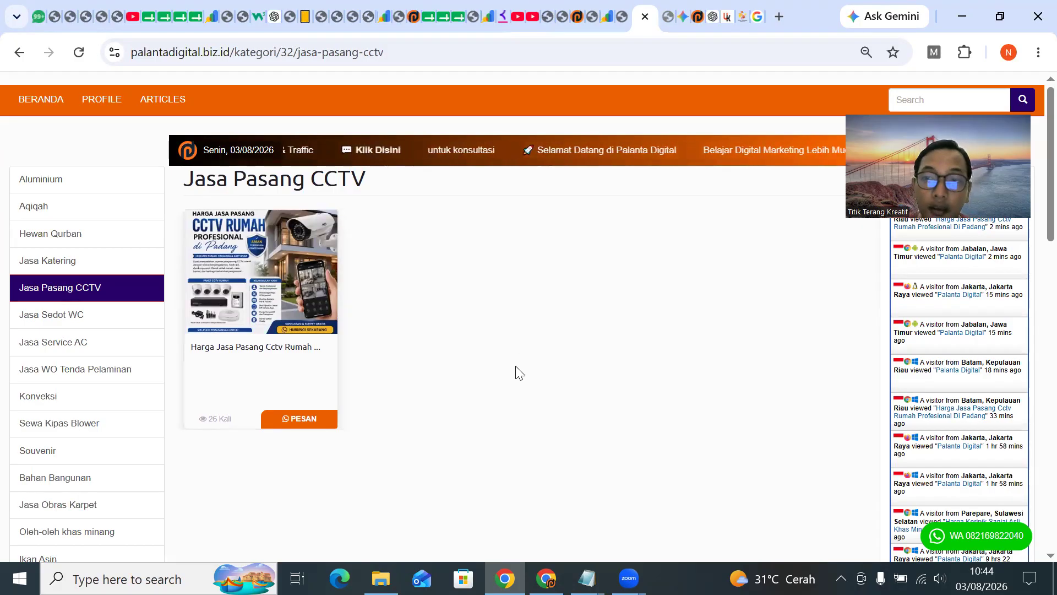
scroll(529, 364, down, 2)
scroll(529, 363, up, 2)
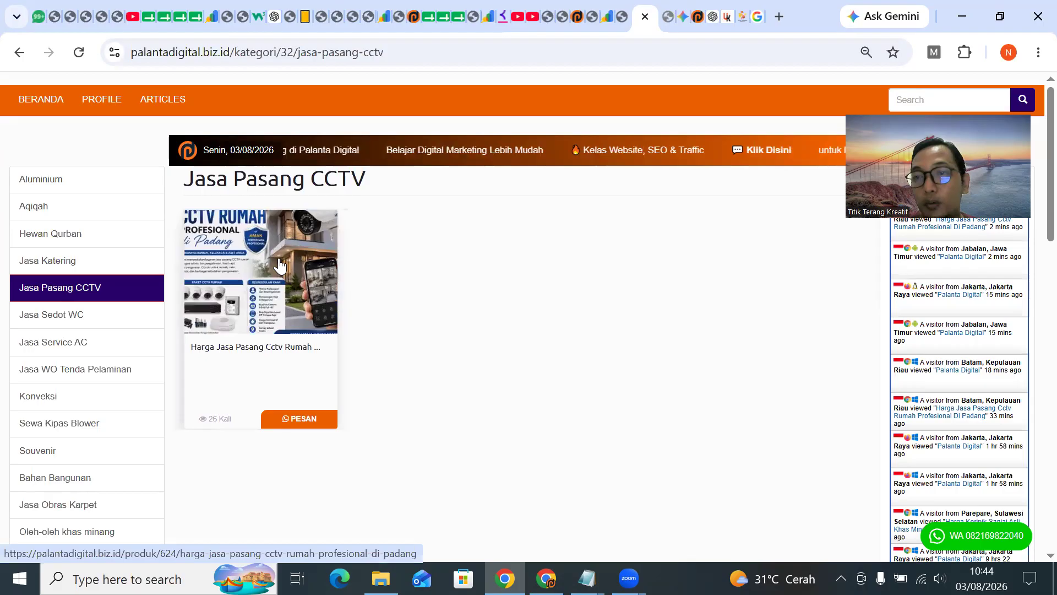
Open the CCTV product from the category and examine its main article image and the "Jasa CCTV Panggilan padang" banner beside it.
click(308, 269)
scroll(687, 325, down, 10)
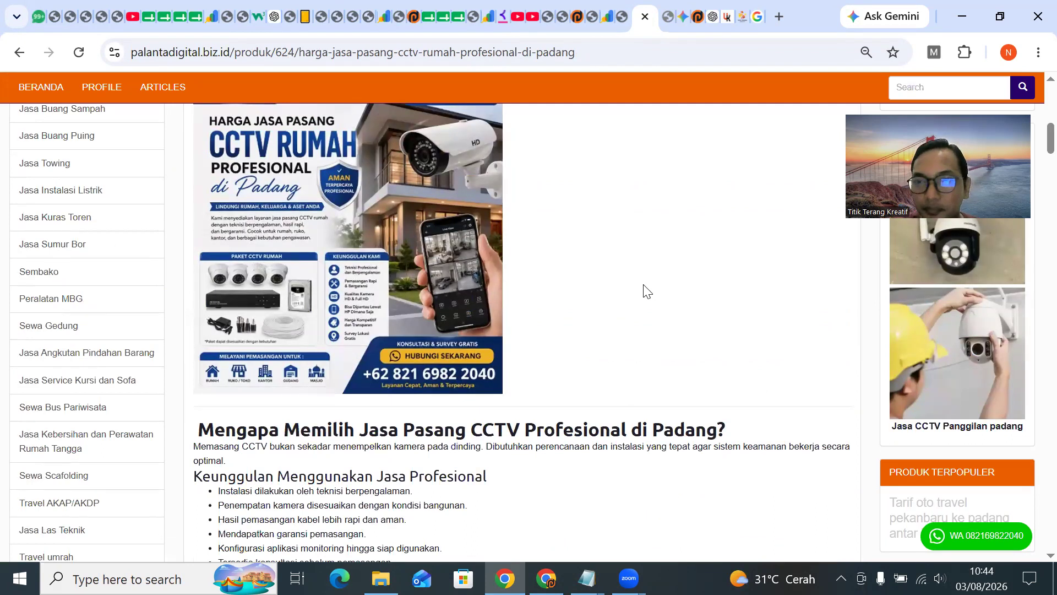
scroll(654, 292, up, 2)
scroll(752, 314, up, 2)
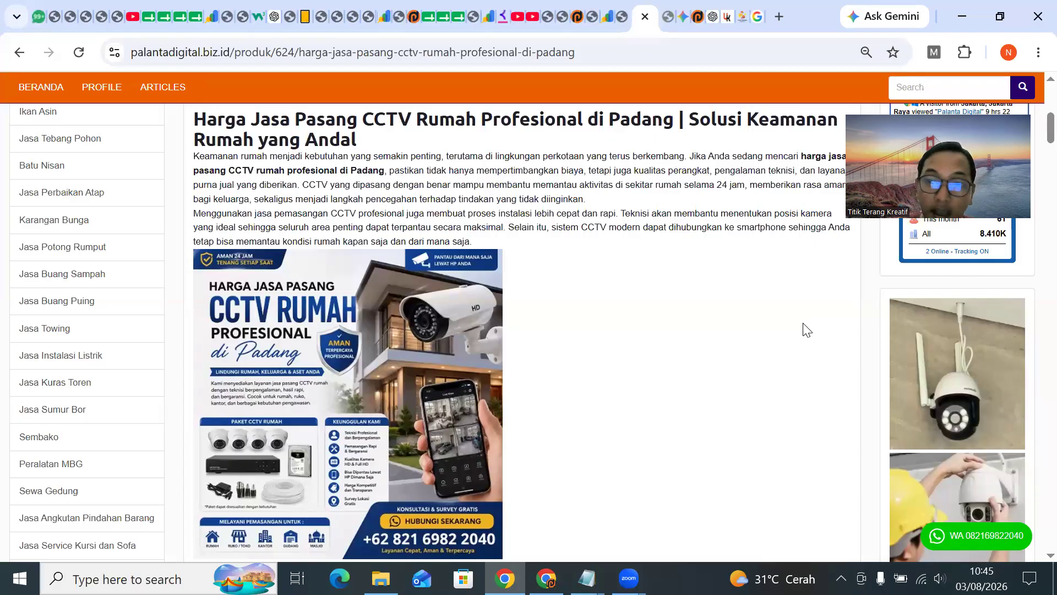
scroll(804, 330, down, 2)
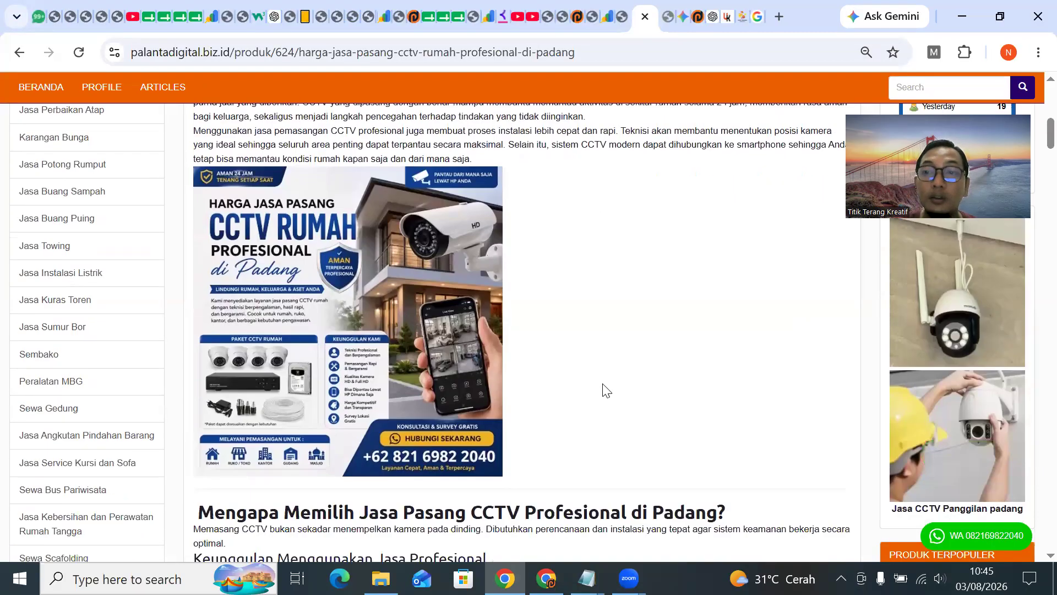
scroll(768, 386, down, 2)
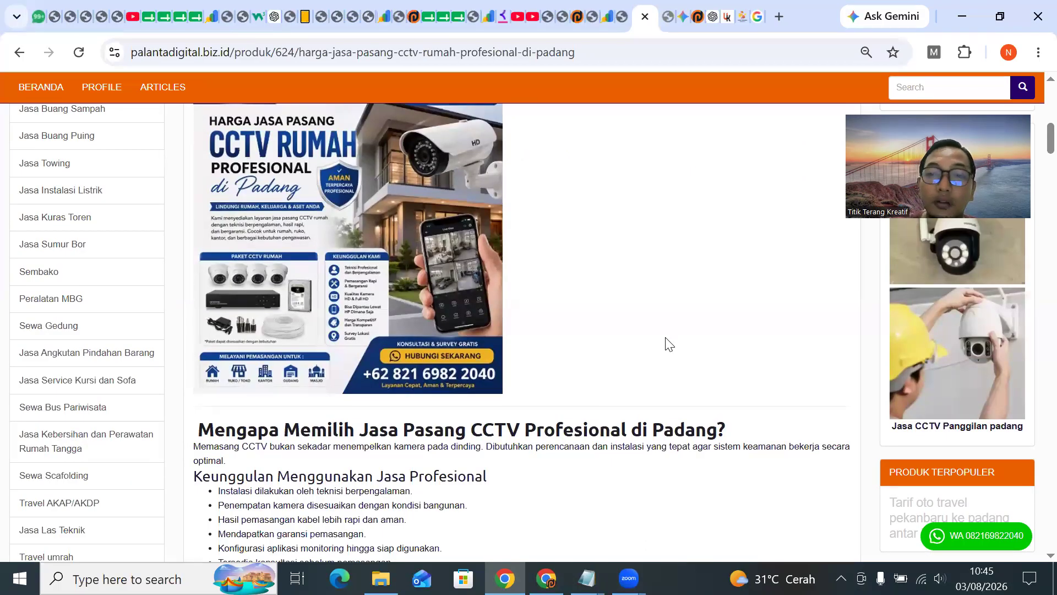
scroll(643, 327, up, 2)
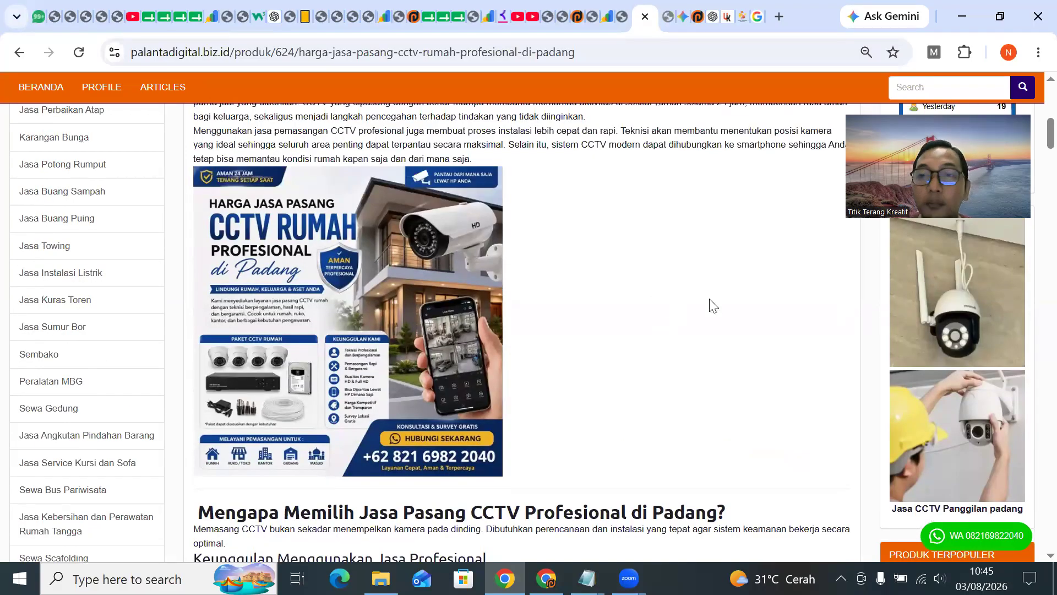
Compare the banner beside the information table with the banners beside the main article image.
scroll(391, 264, down, 7)
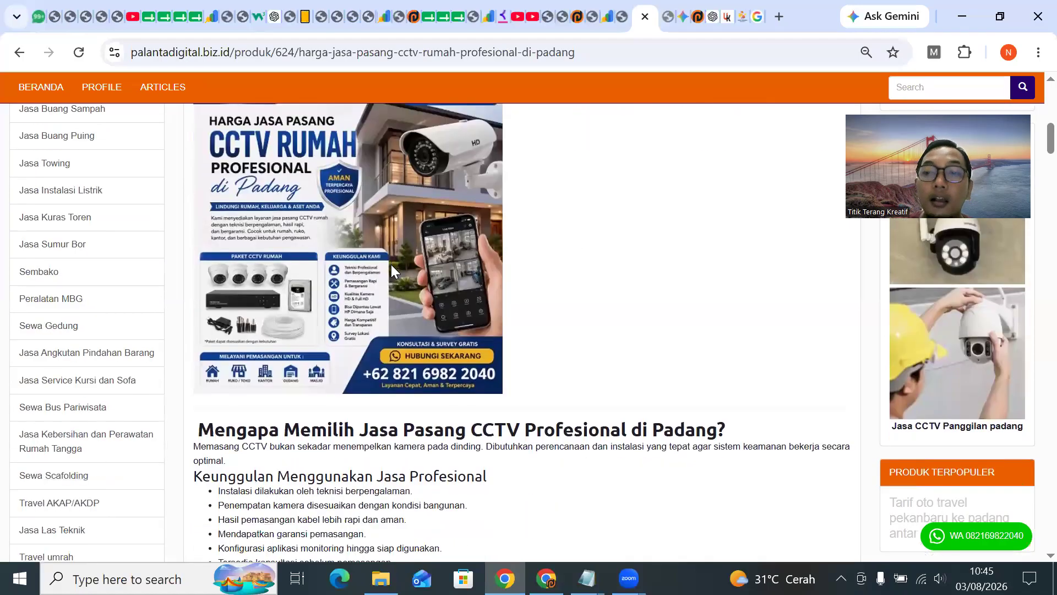
scroll(393, 282, down, 4)
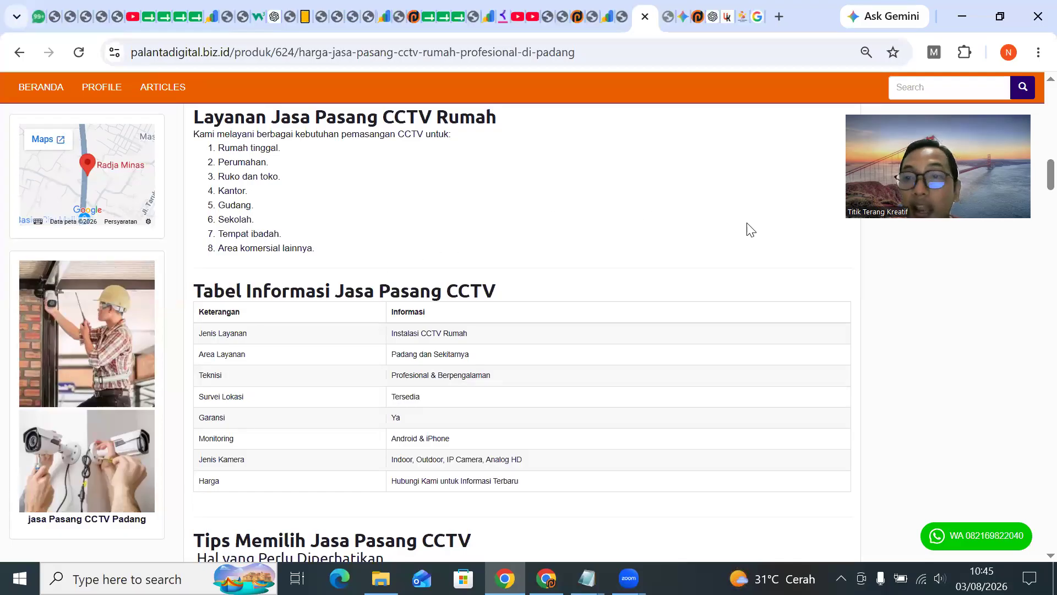
scroll(614, 354, up, 10)
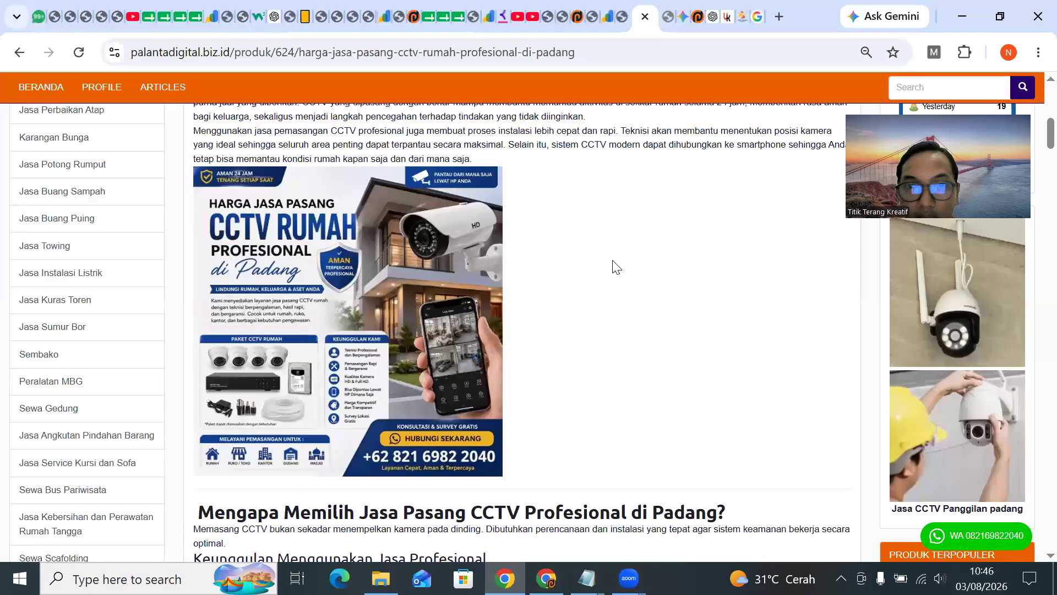
scroll(586, 298, down, 2)
scroll(582, 295, up, 2)
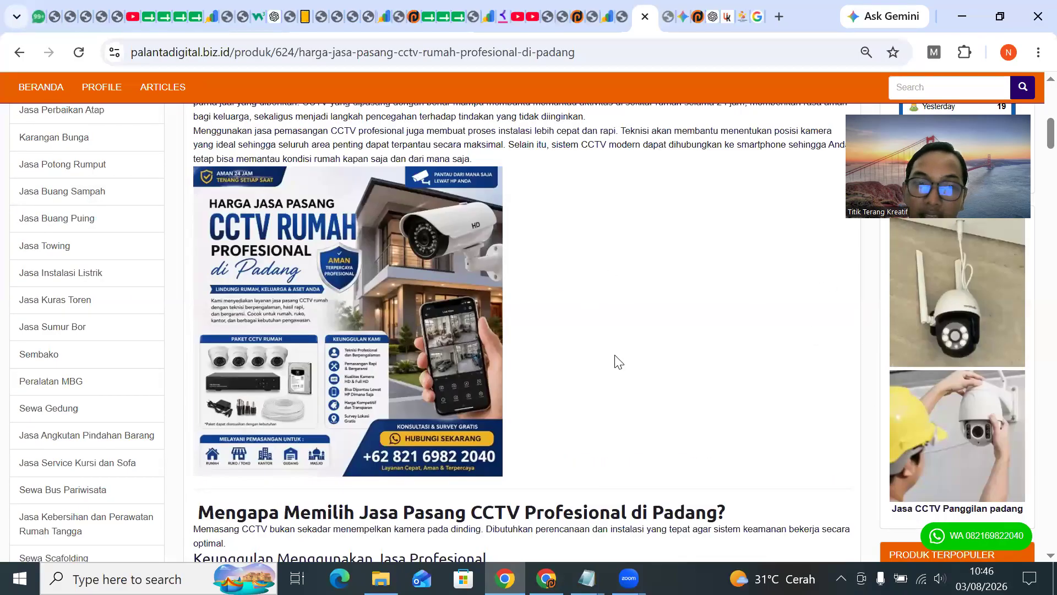
Look through the rest of the article down to Kata Kunci Pendukung, Tag and Produk lainnya, then return to the "Mengapa Memilih" section.
scroll(349, 358, down, 3)
scroll(199, 284, down, 10)
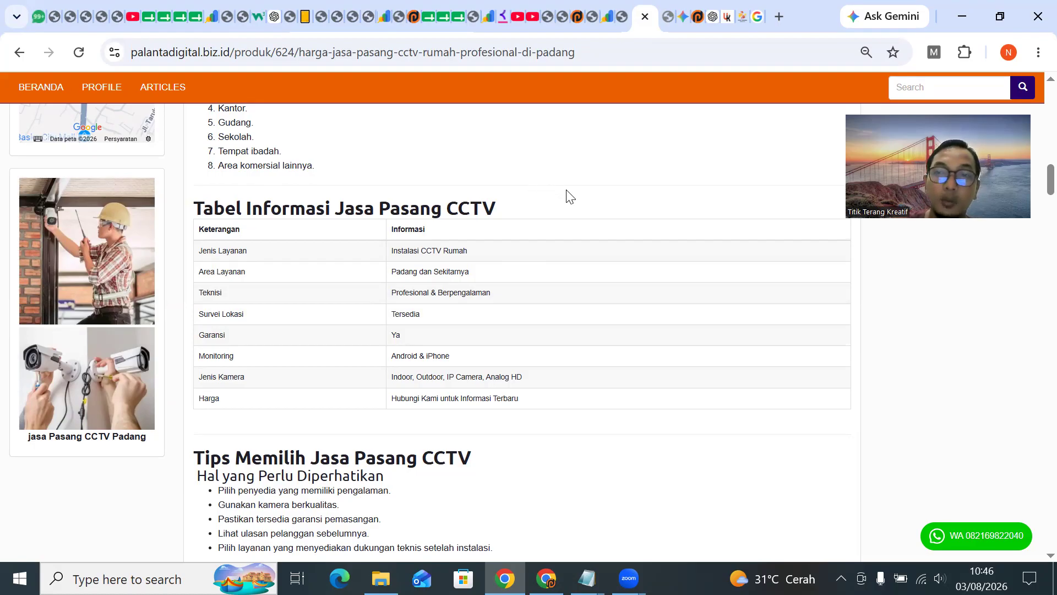
scroll(567, 243, down, 15)
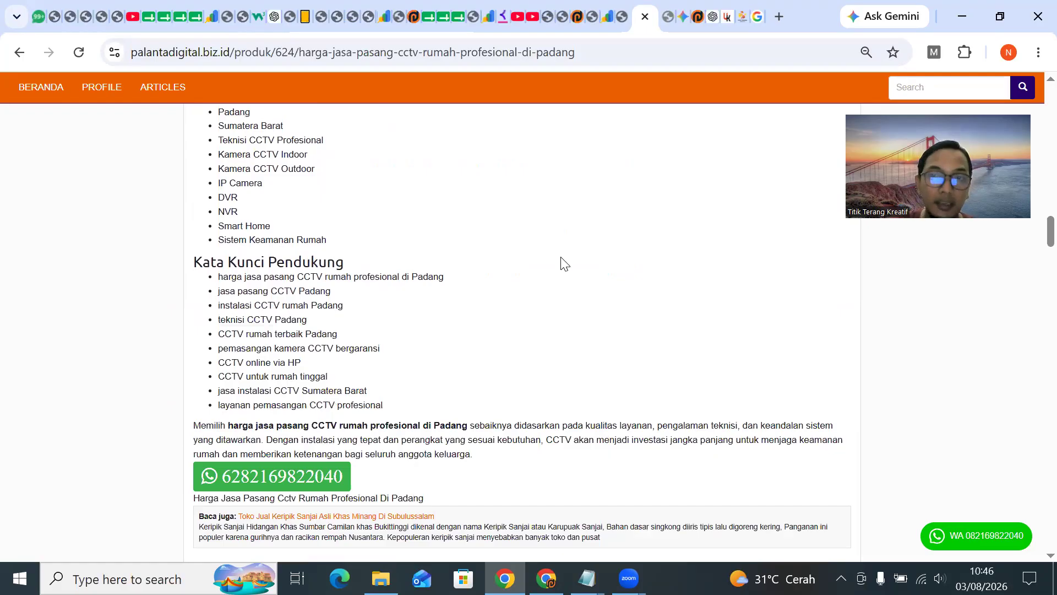
scroll(561, 263, down, 6)
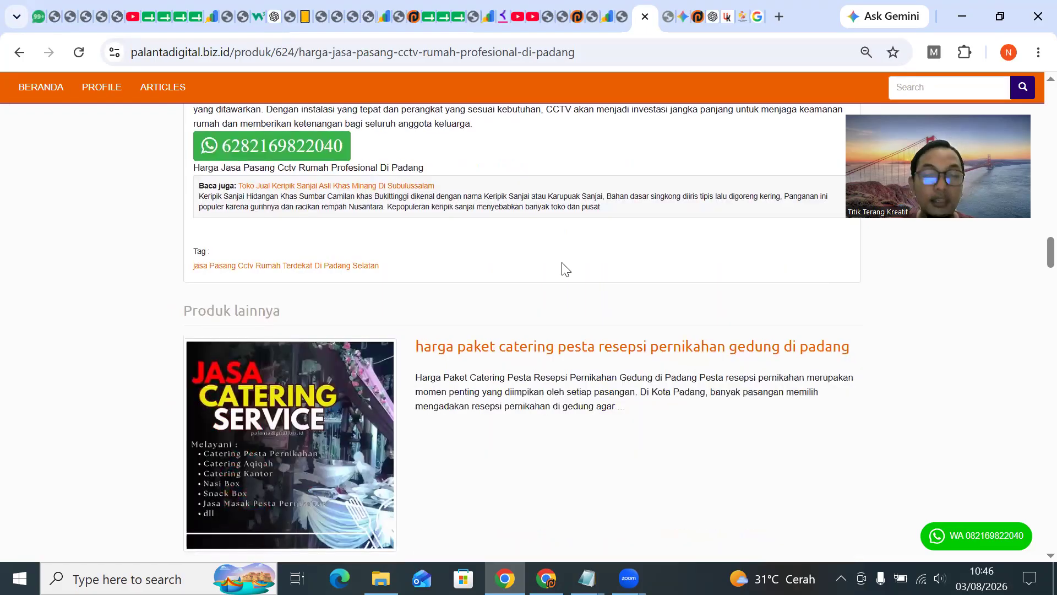
scroll(562, 265, up, 1)
scroll(562, 259, up, 20)
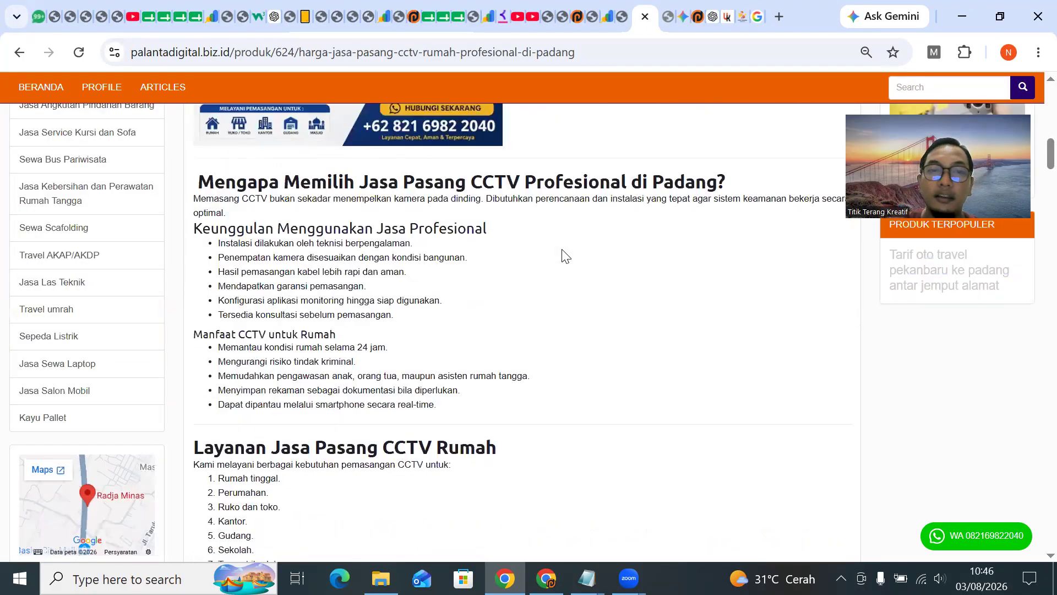
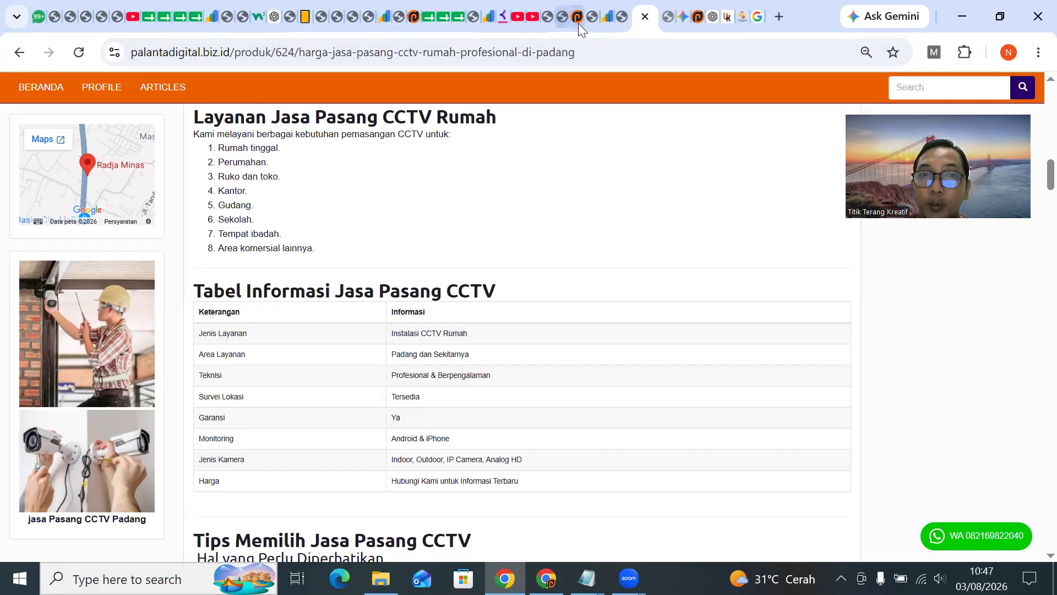
Return to the top of the CCTV product page and open the Jasa Pasang CCTV category.
scroll(288, 276, up, 10)
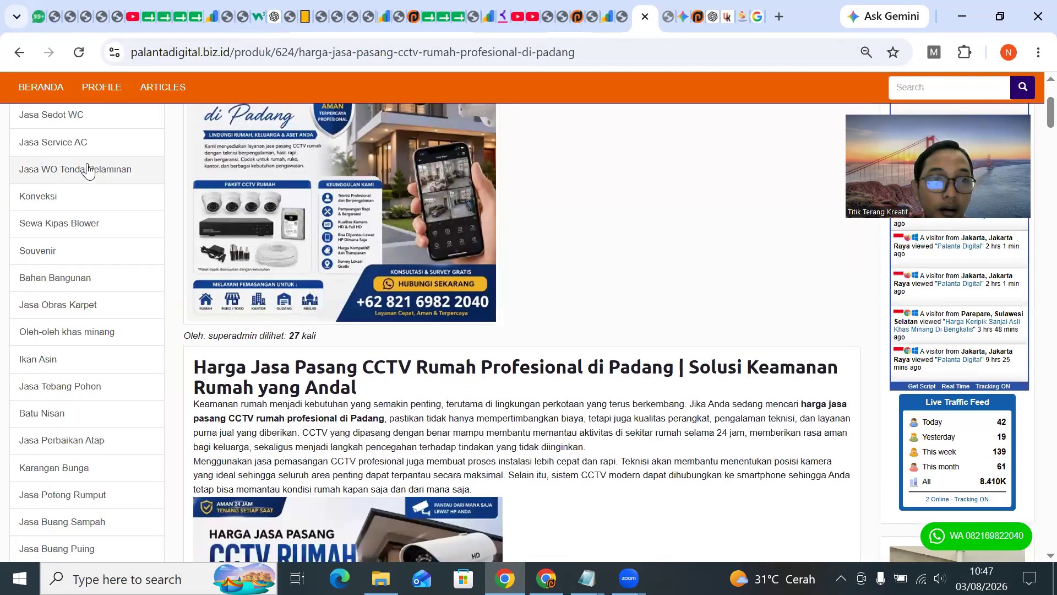
scroll(87, 171, up, 4)
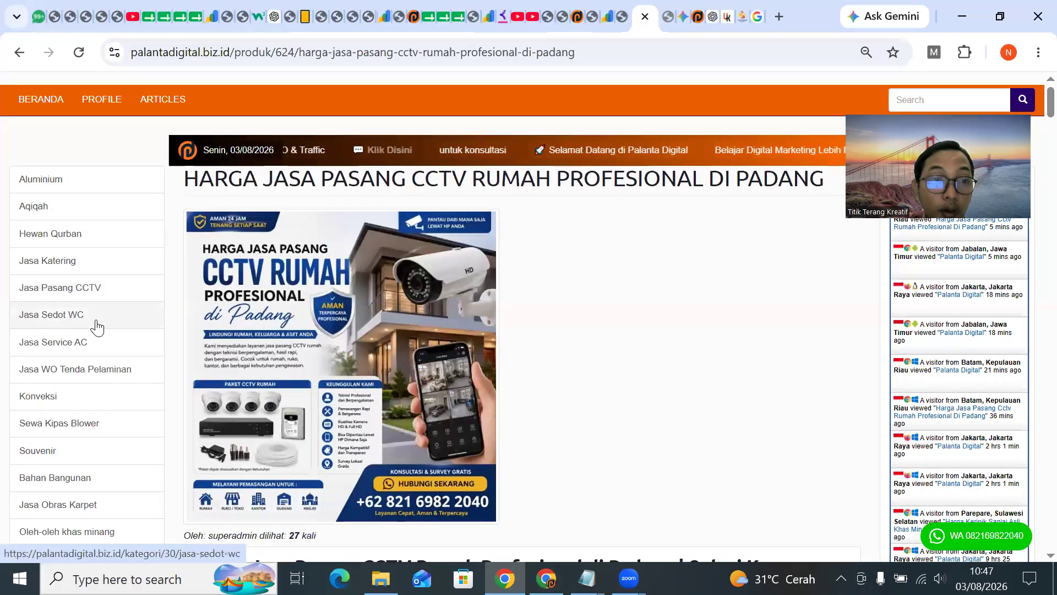
click(101, 282)
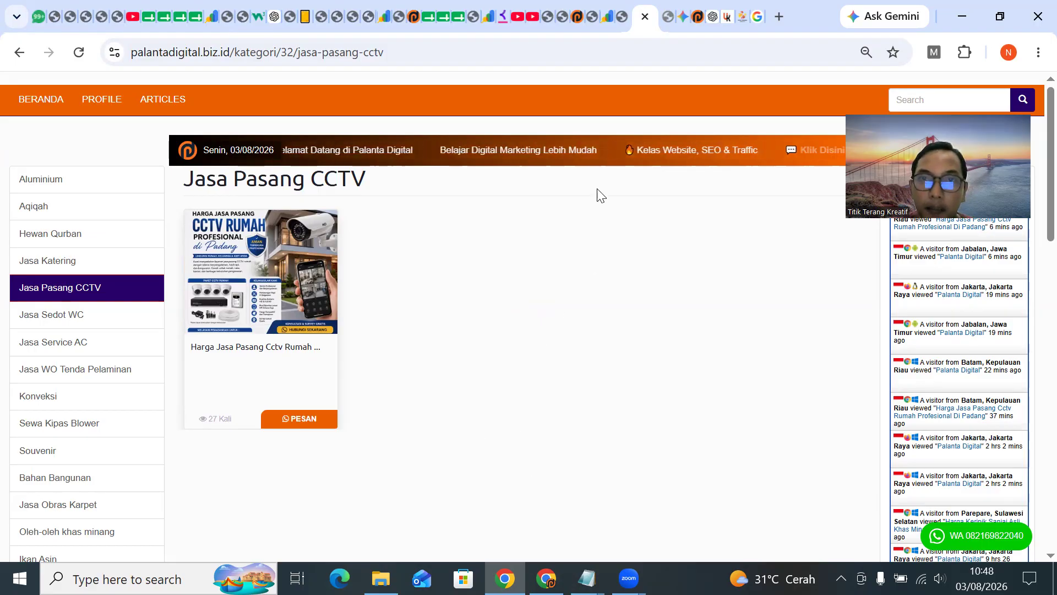
Review the BPP stage for the CCTV keyword in the WSP checklist spreadsheet, then return to the Palanta Digital home page.
click(627, 13)
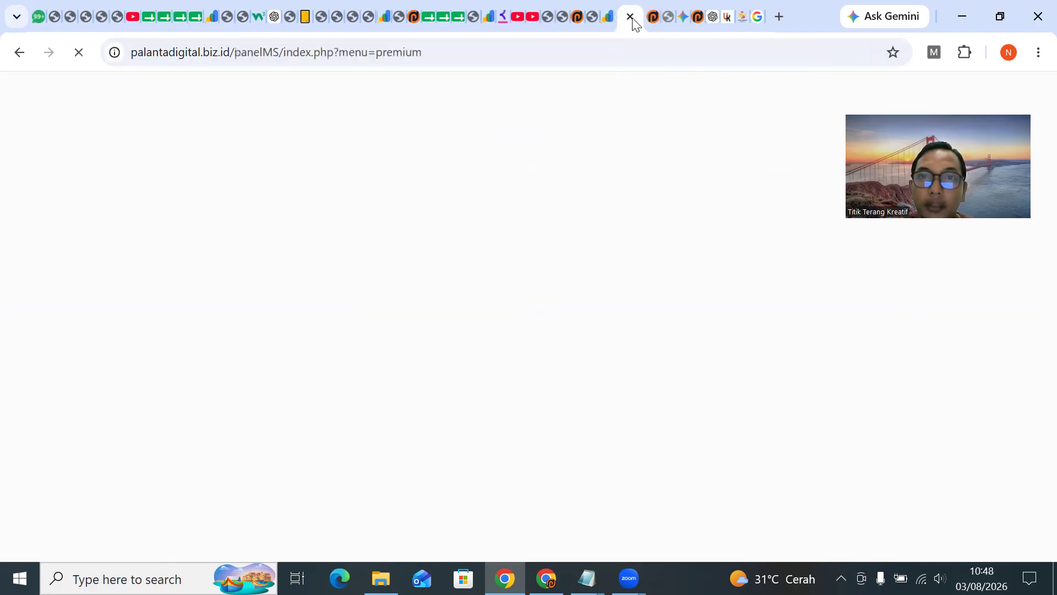
click(661, 15)
click(684, 17)
click(697, 17)
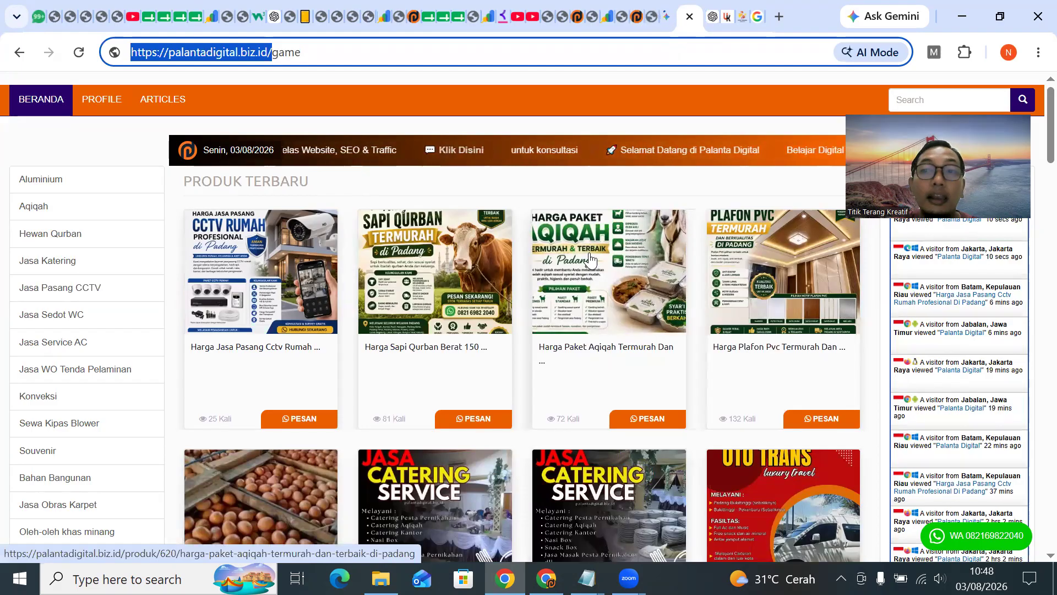
click(458, 16)
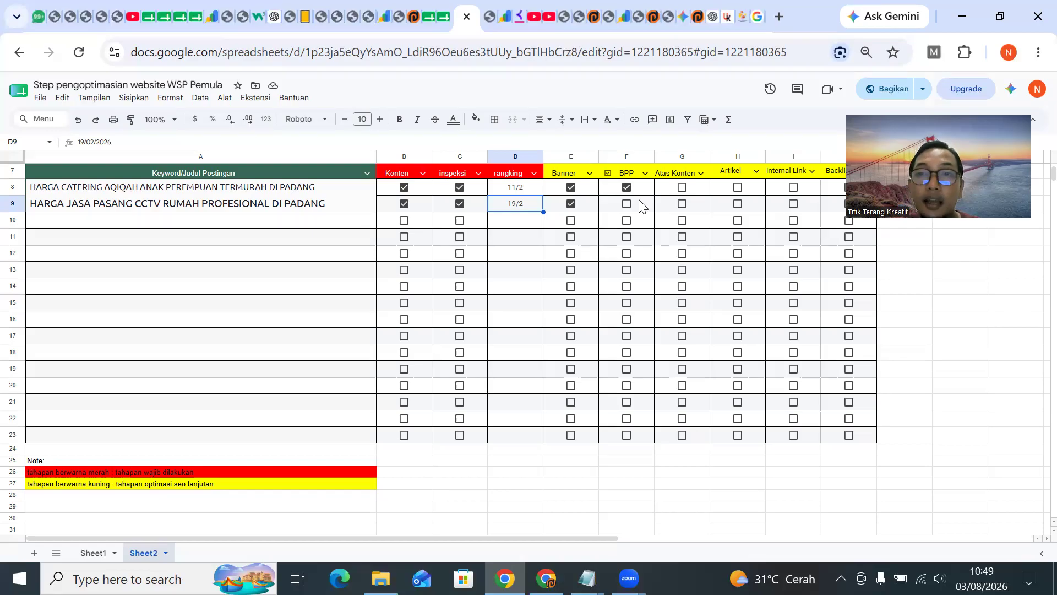
click(698, 17)
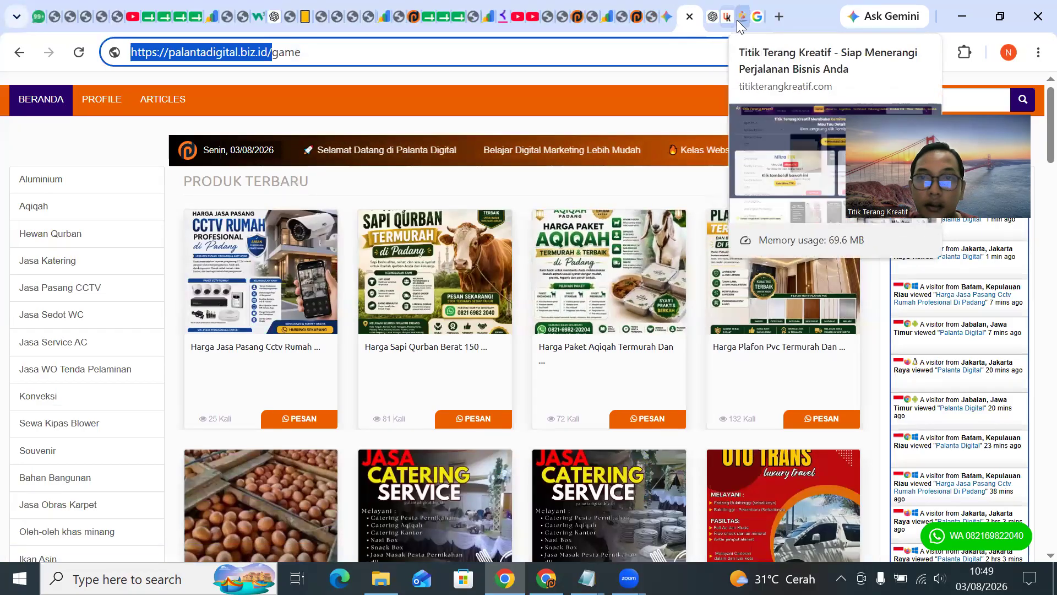
Load palantadigital.biz.id/panelMS/index.php?menu=gambar in place of the CCTV mini product page.
click(649, 17)
click(573, 60)
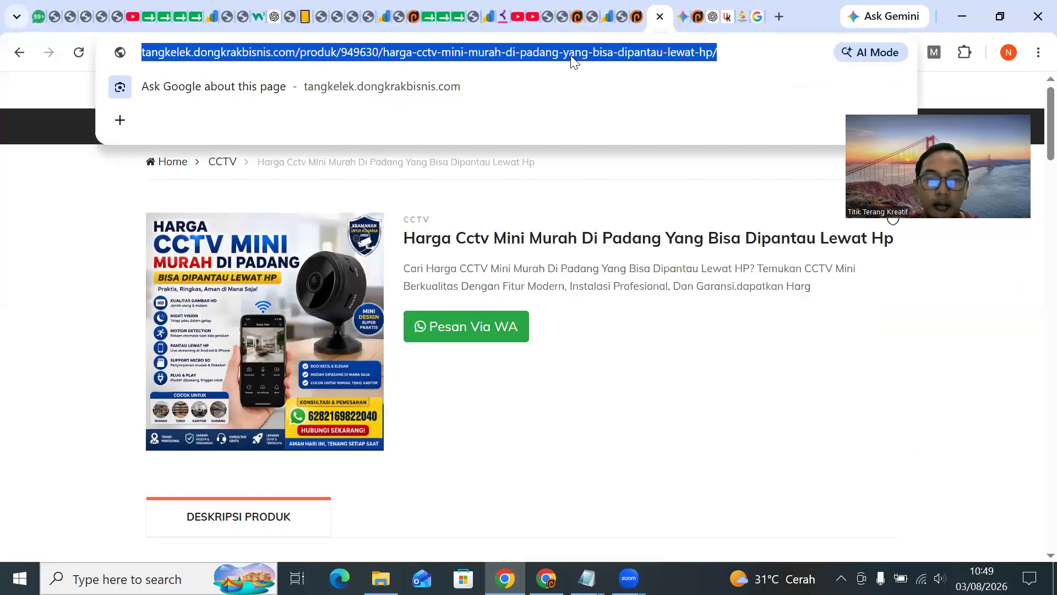
text(pala)
key(Down)
key(Down)
key(Down)
key(Down)
key(Down)
key(Down)
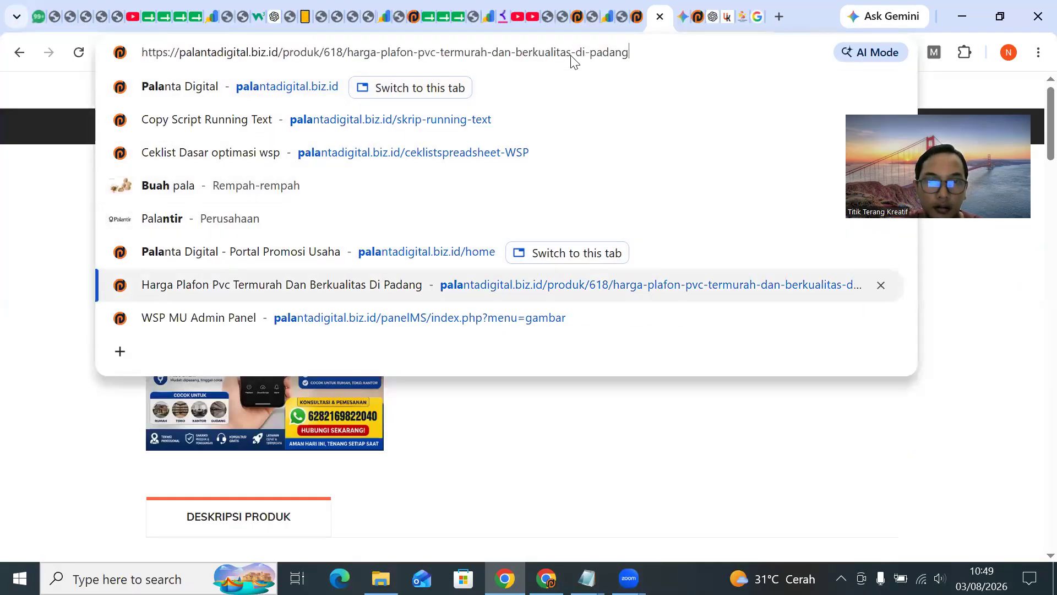
key(Up)
key(Down)
key(Down)
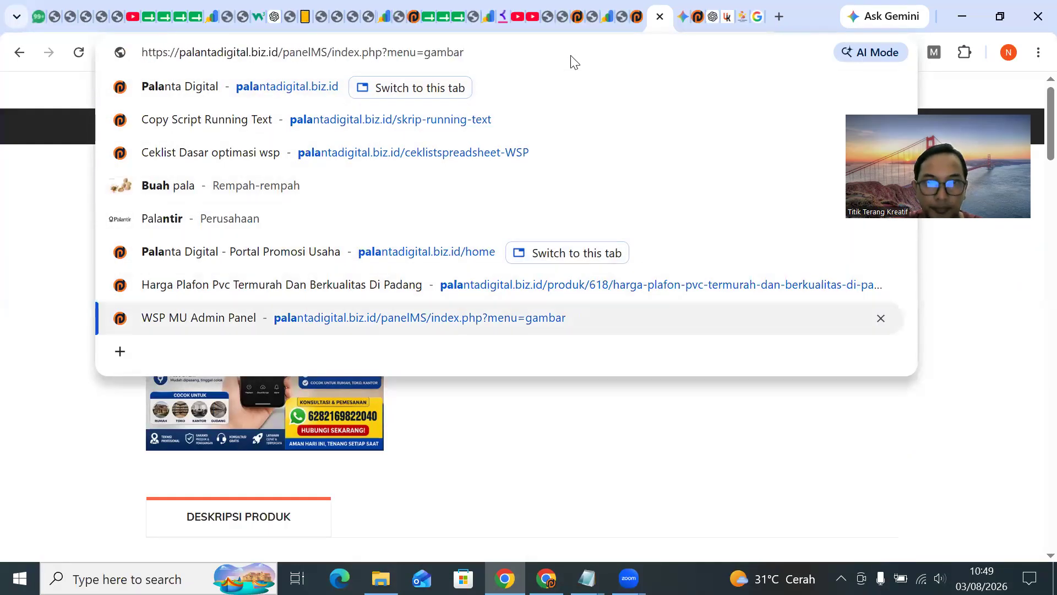
key(Return)
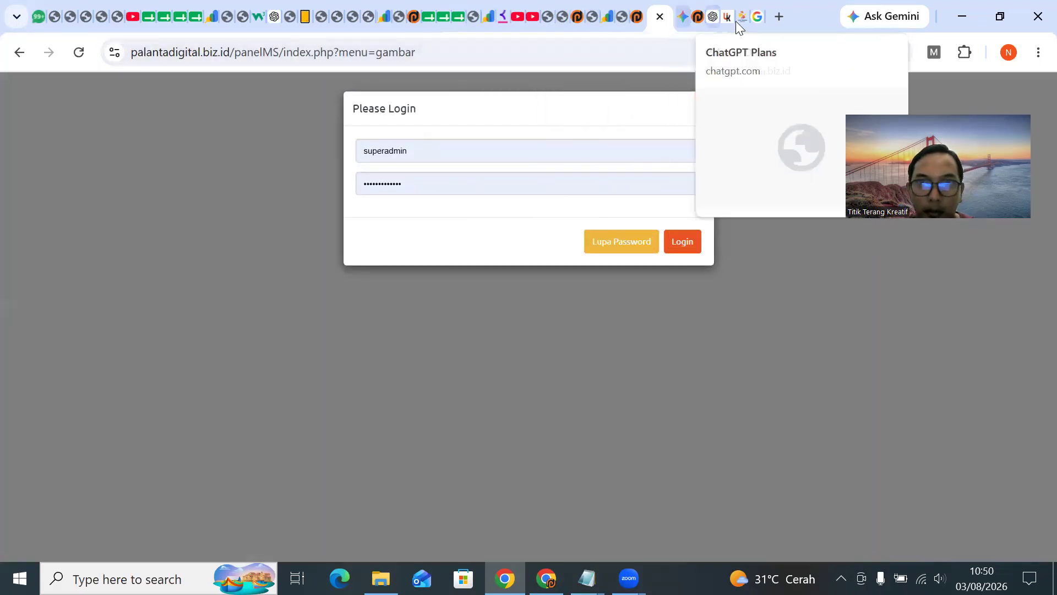
Open palantadigital.biz.id/ceklistspreadsheet-WSP in a new tab, select its address, and refer back to the WSP checklist spreadsheet.
click(777, 18)
text(palantadigital.biz.id)
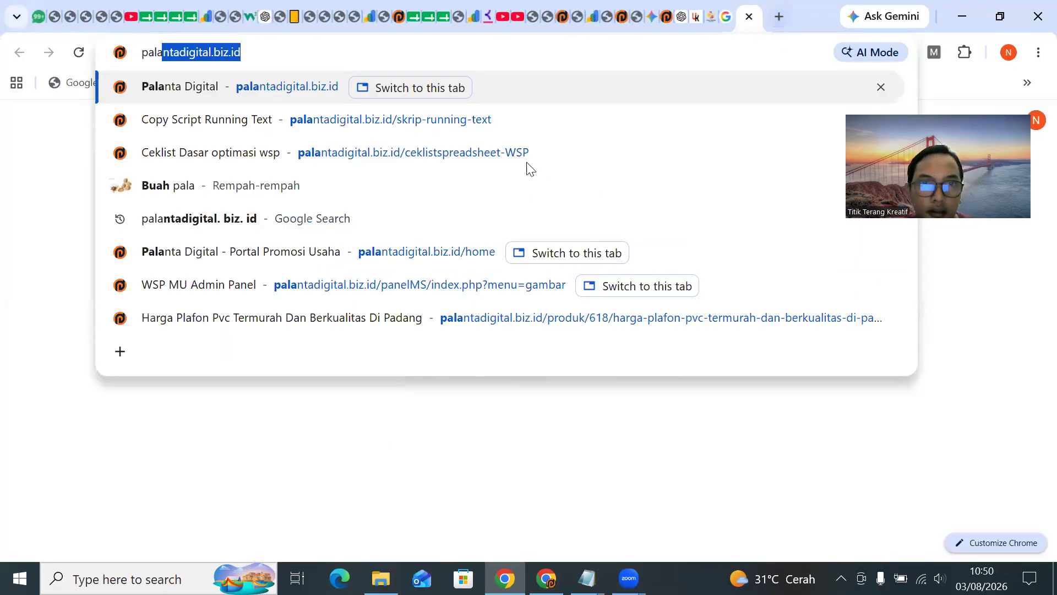
click(474, 159)
click(405, 54)
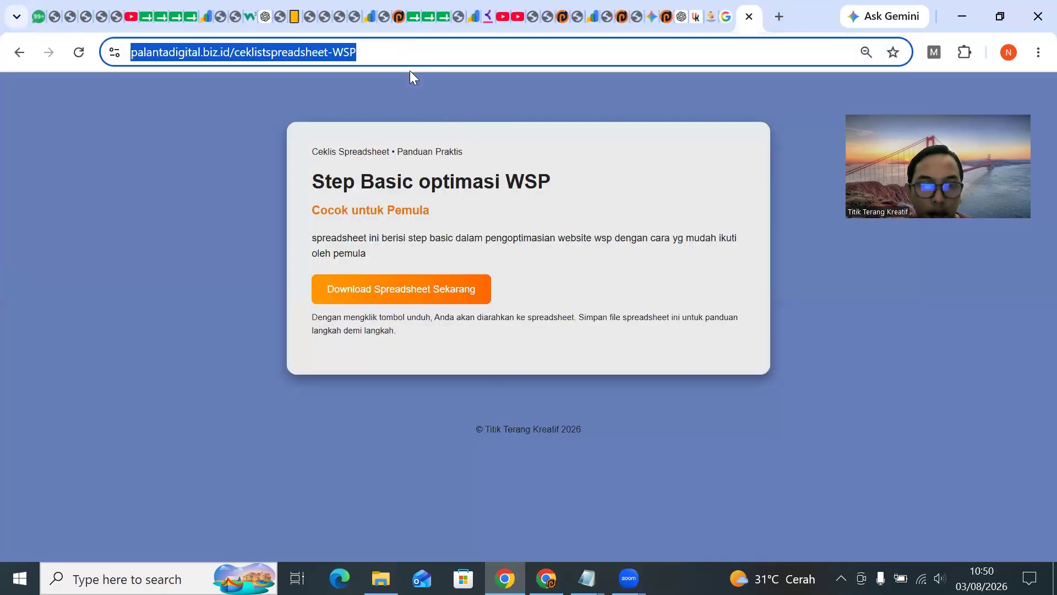
click(450, 19)
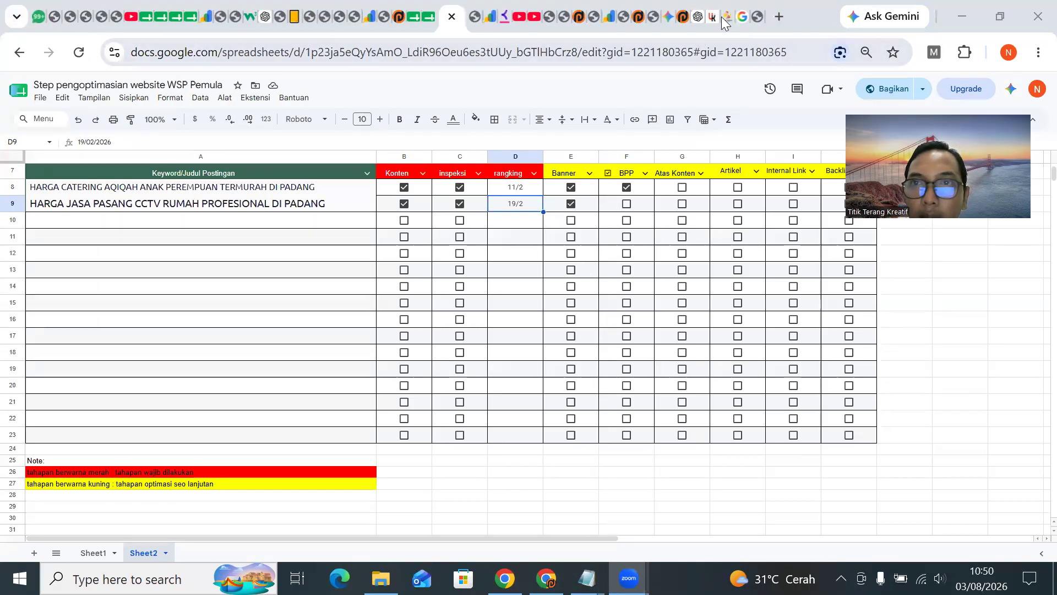
click(755, 16)
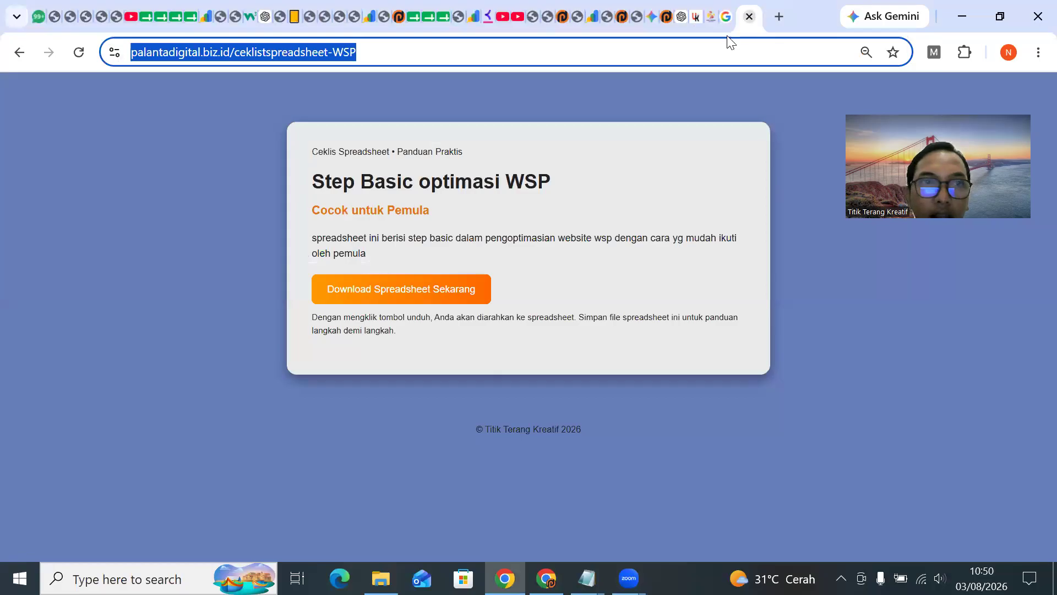
Log in to the WSP admin panel with the prefilled credentials and look over the Gambar banner entries for the CCTV product.
click(645, 18)
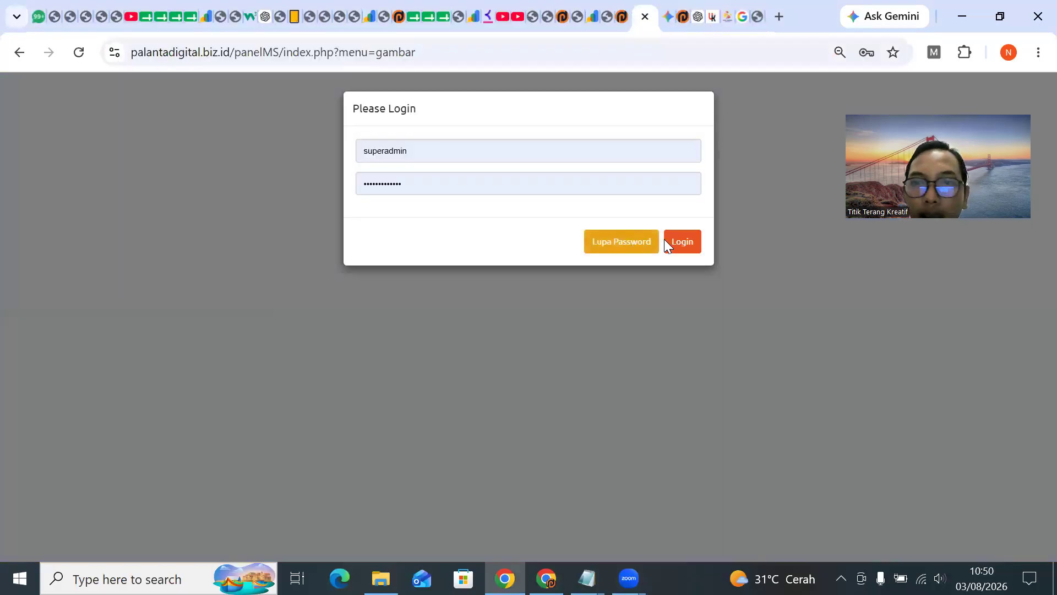
click(682, 242)
scroll(265, 252, down, 4)
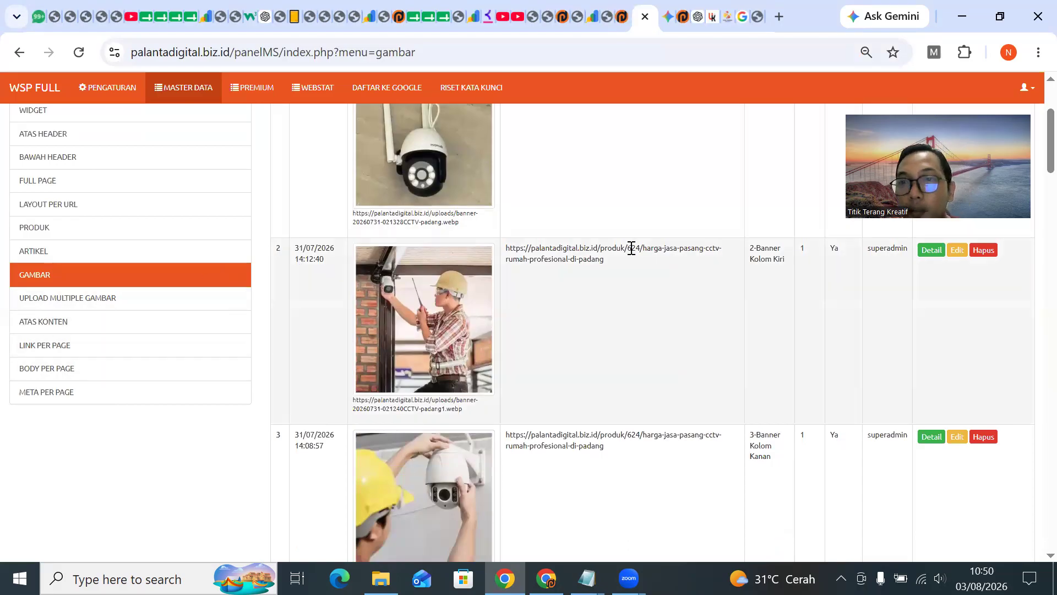
scroll(510, 300, up, 2)
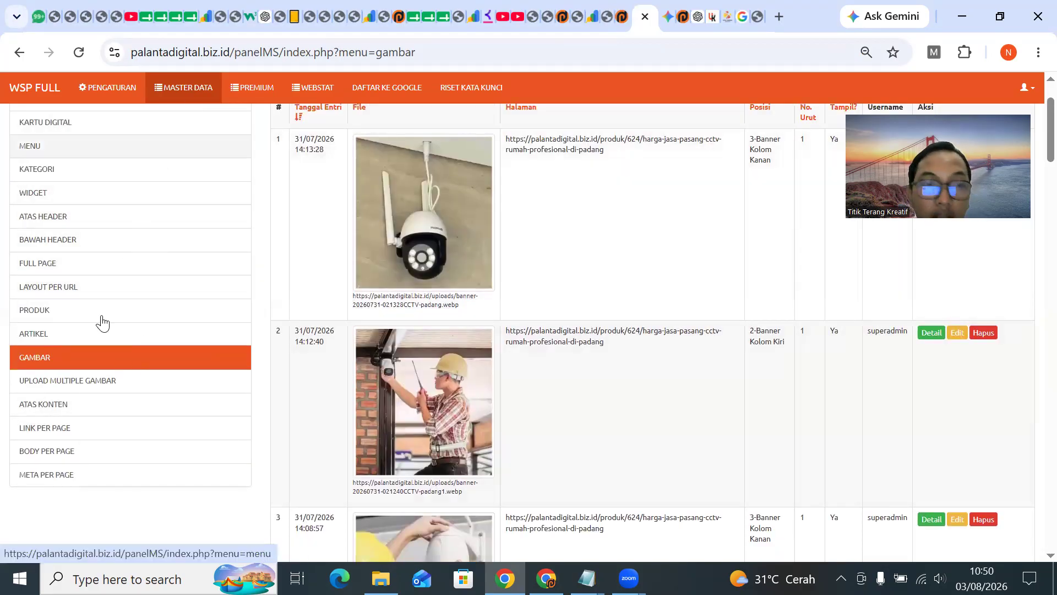
Open the Body Per Page list in the admin panel and start a new BPP entry.
click(56, 457)
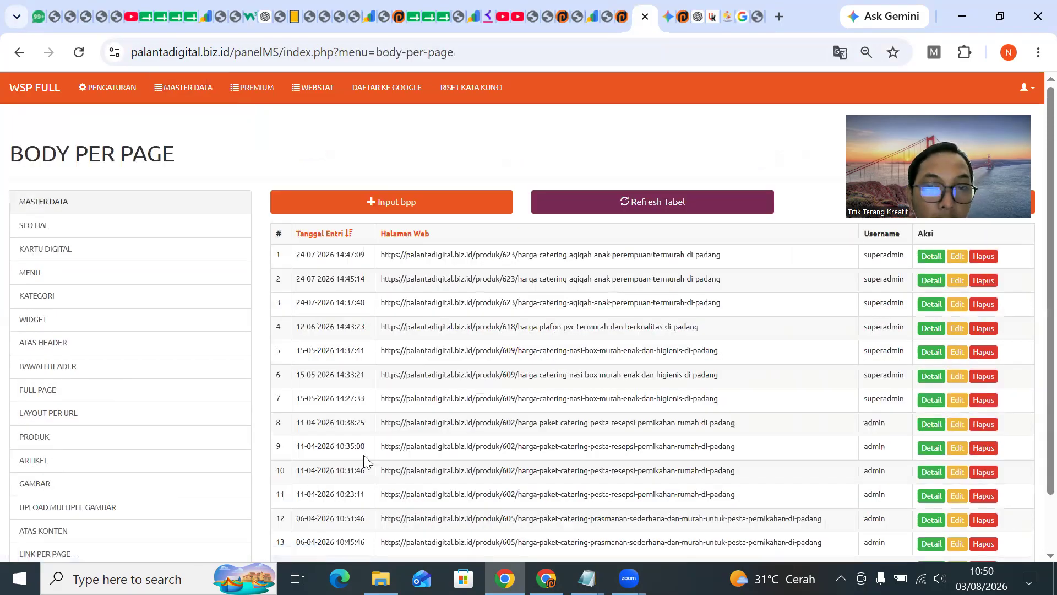
scroll(403, 385, down, 1)
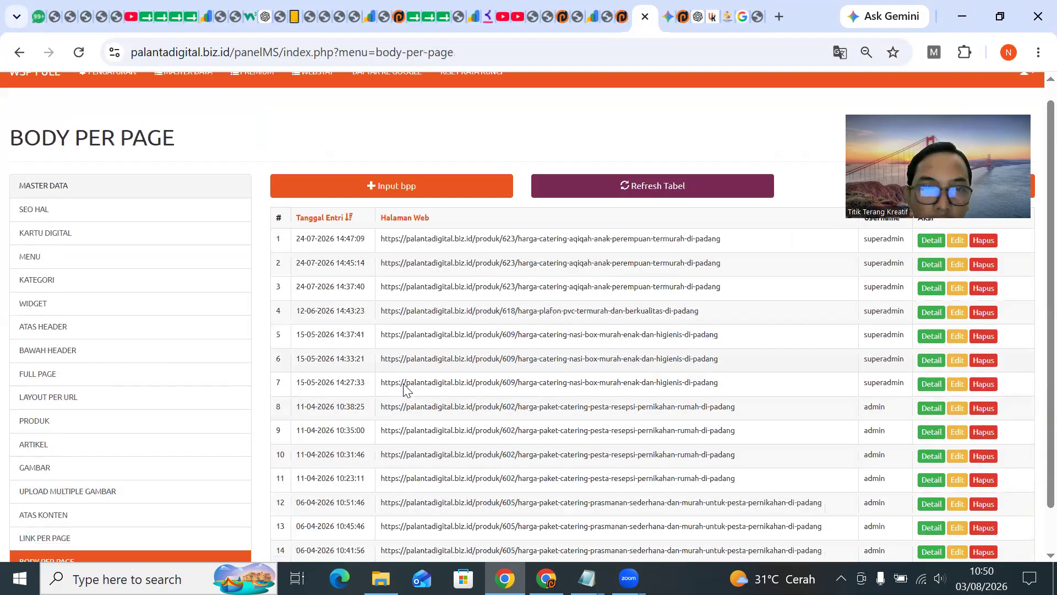
scroll(408, 334, up, 1)
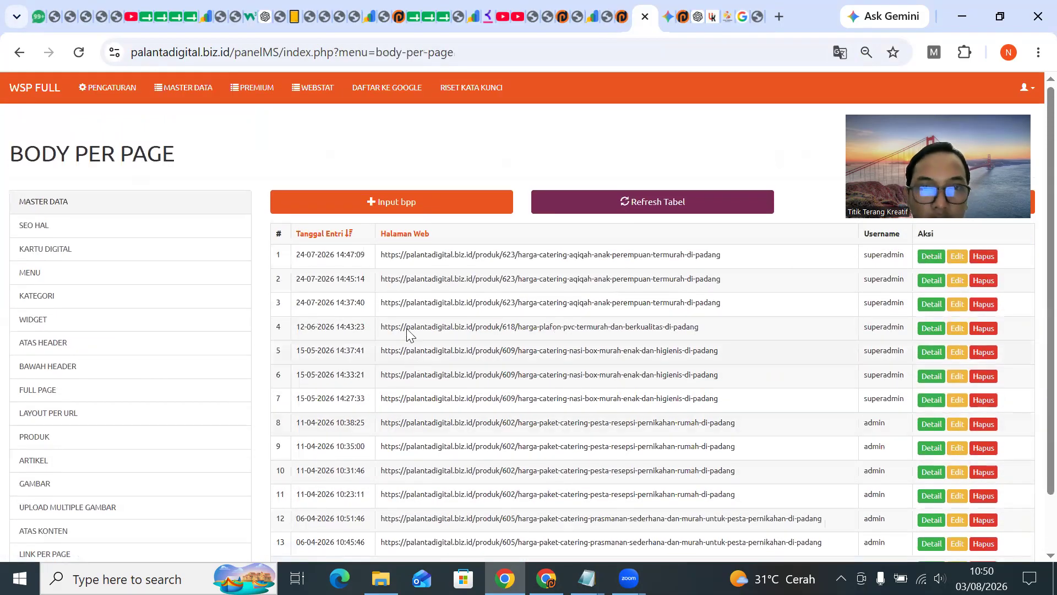
click(413, 210)
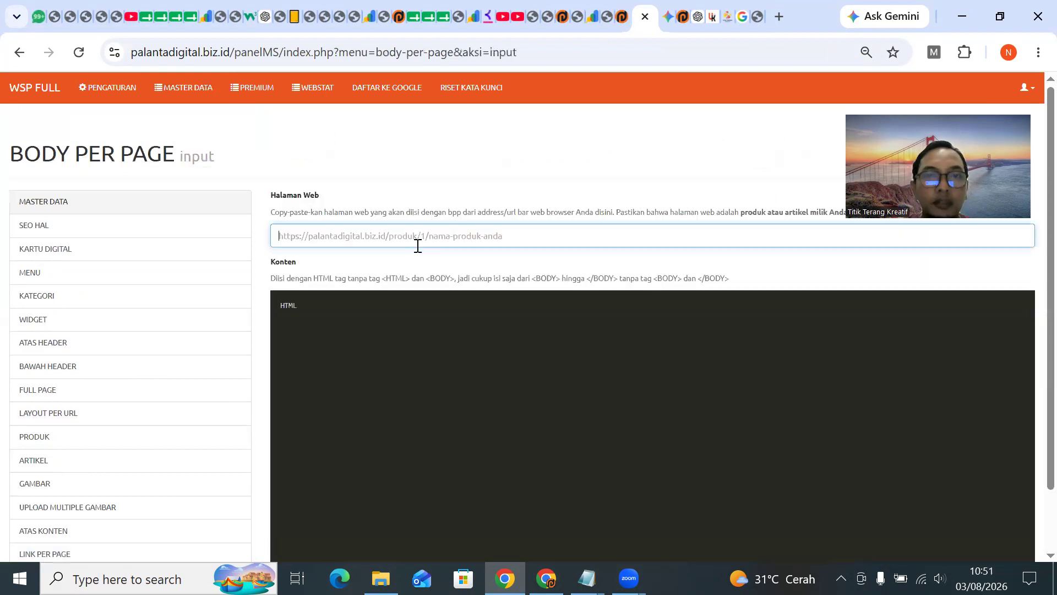
Enlarge the Body Per Page input form and examine its Halaman Web and Konten fields.
scroll(432, 274, down, 1)
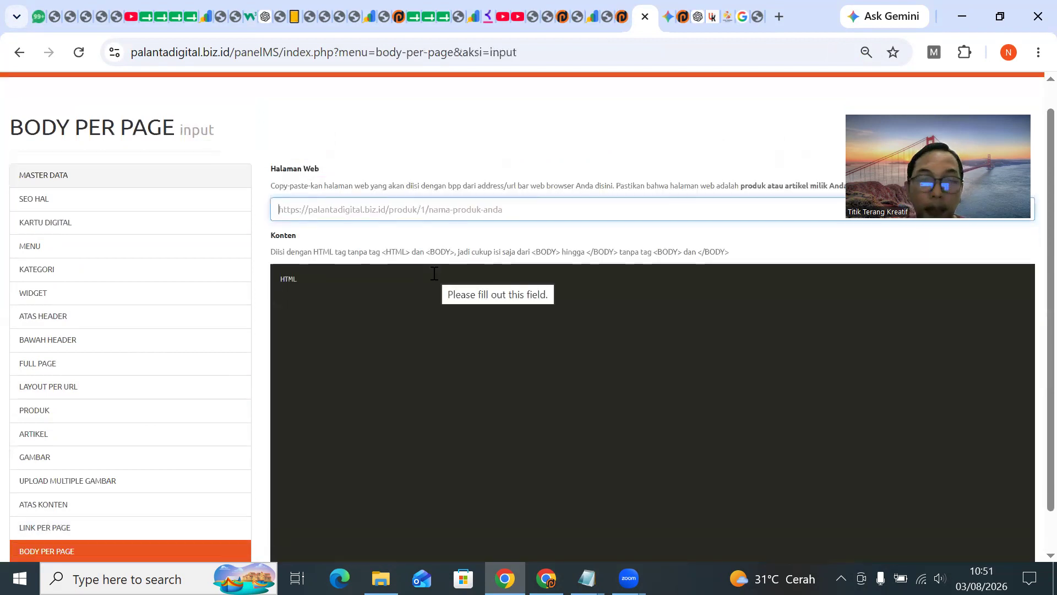
ctrl+scroll(434, 275, up, 1)
scroll(435, 280, up, 3)
scroll(434, 282, down, 3)
scroll(331, 277, up, 2)
click(323, 258)
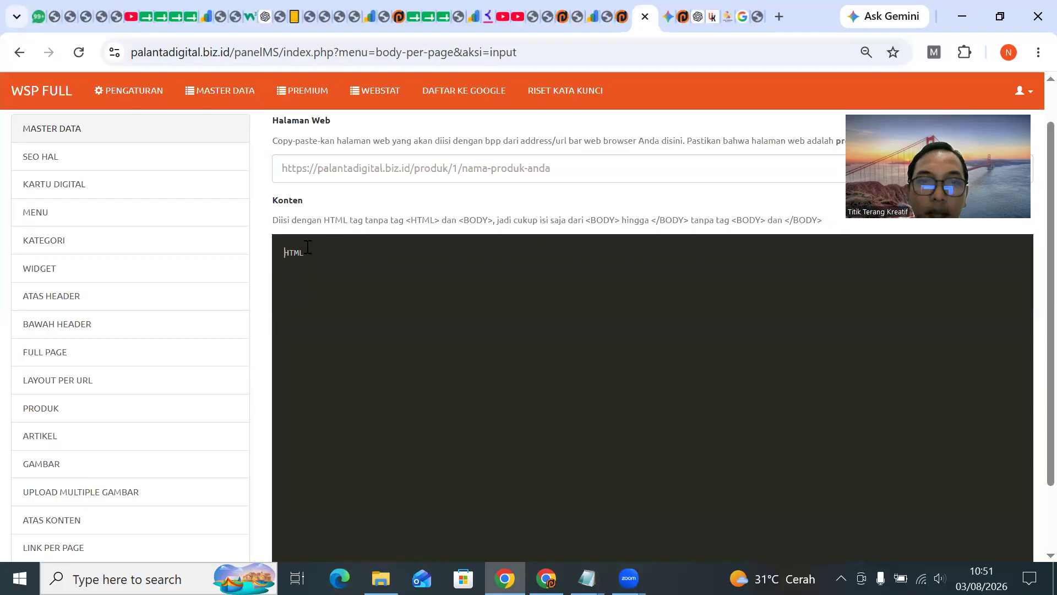
scroll(342, 208, up, 2)
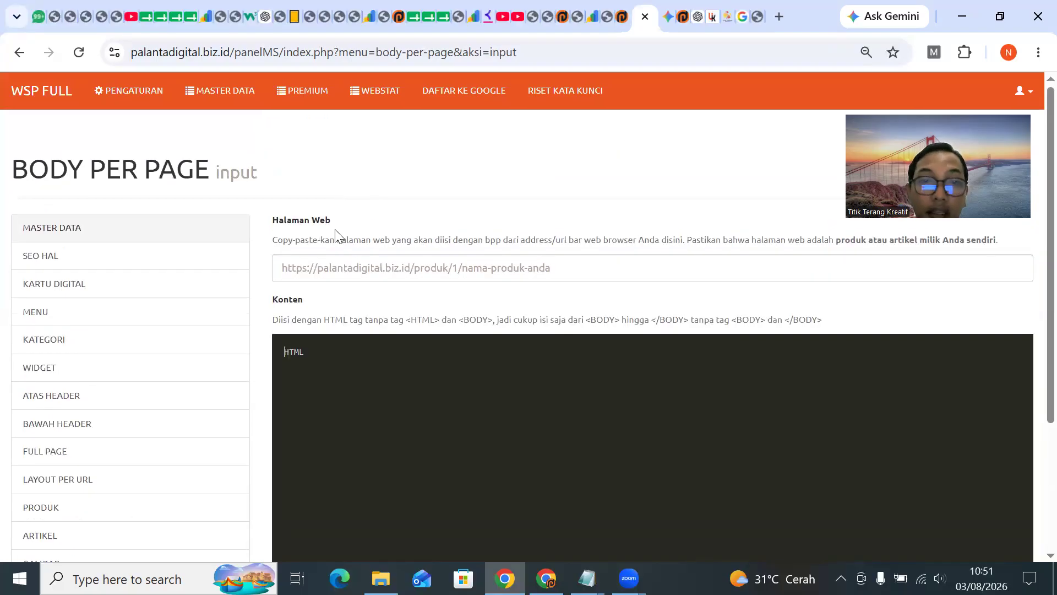
drag(350, 214, 271, 222)
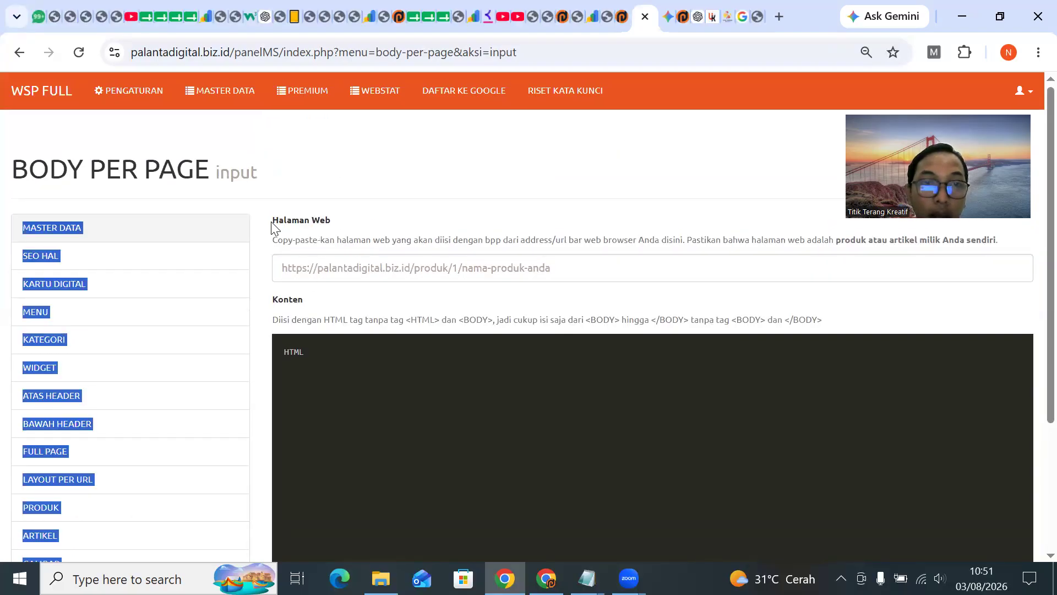
click(400, 217)
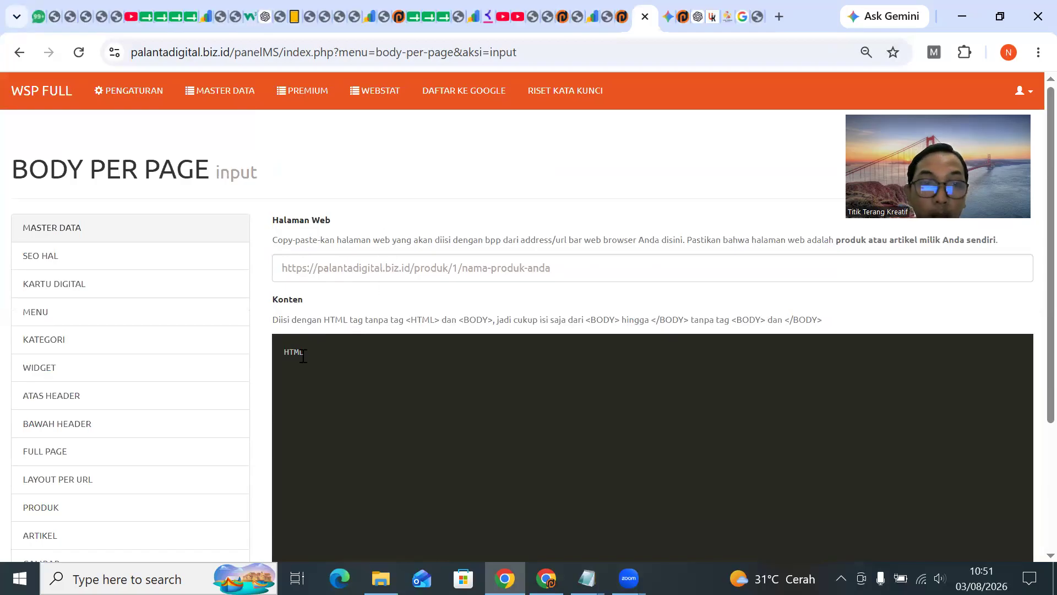
scroll(325, 374, down, 2)
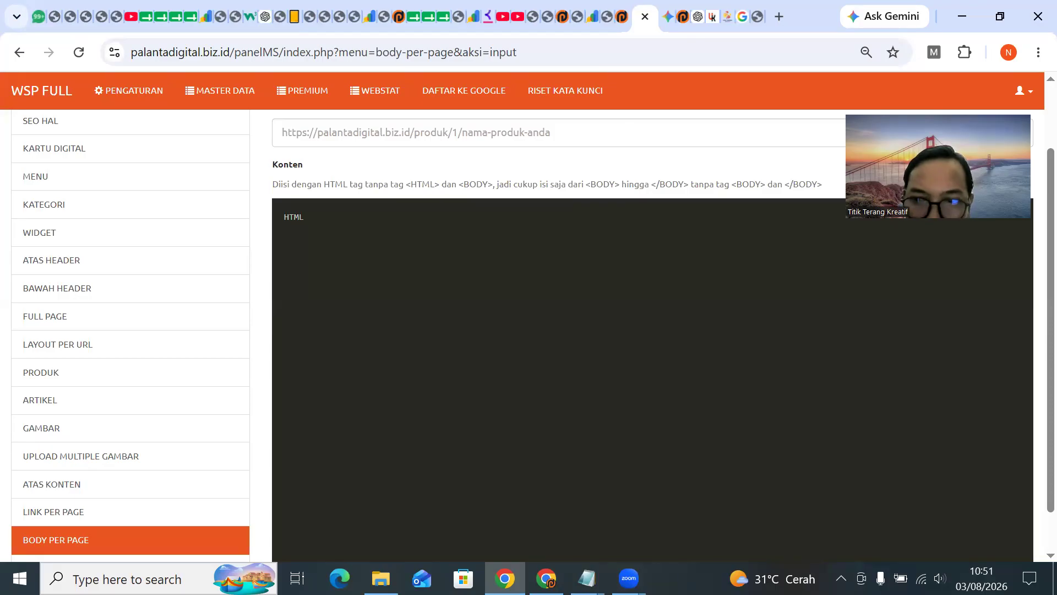
Set the system speaker volume to 38 and place the cursor in the Konten HTML editor.
click(939, 578)
scroll(910, 539, up, 1)
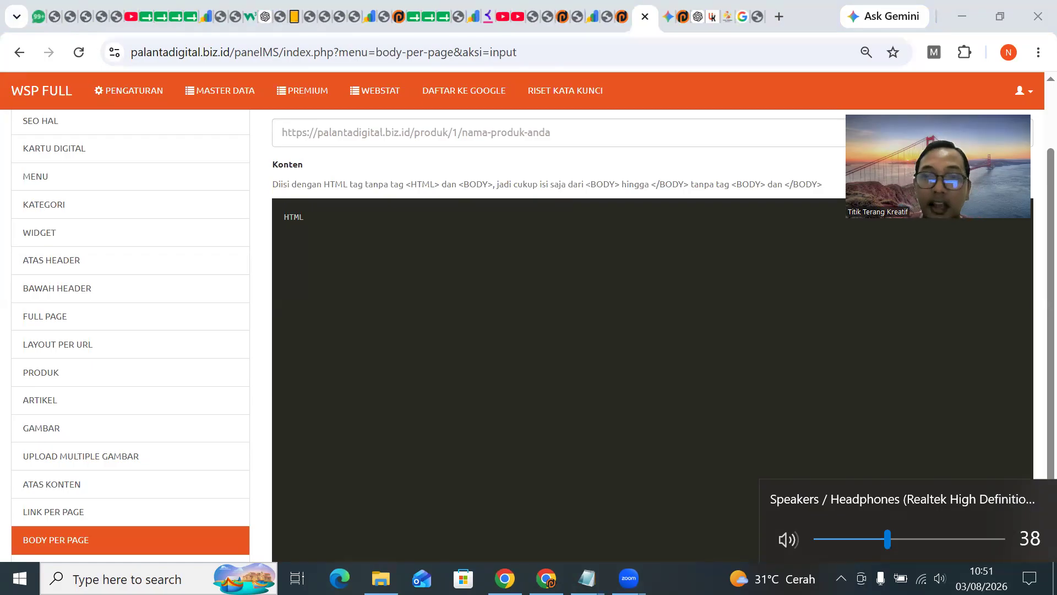
click(630, 162)
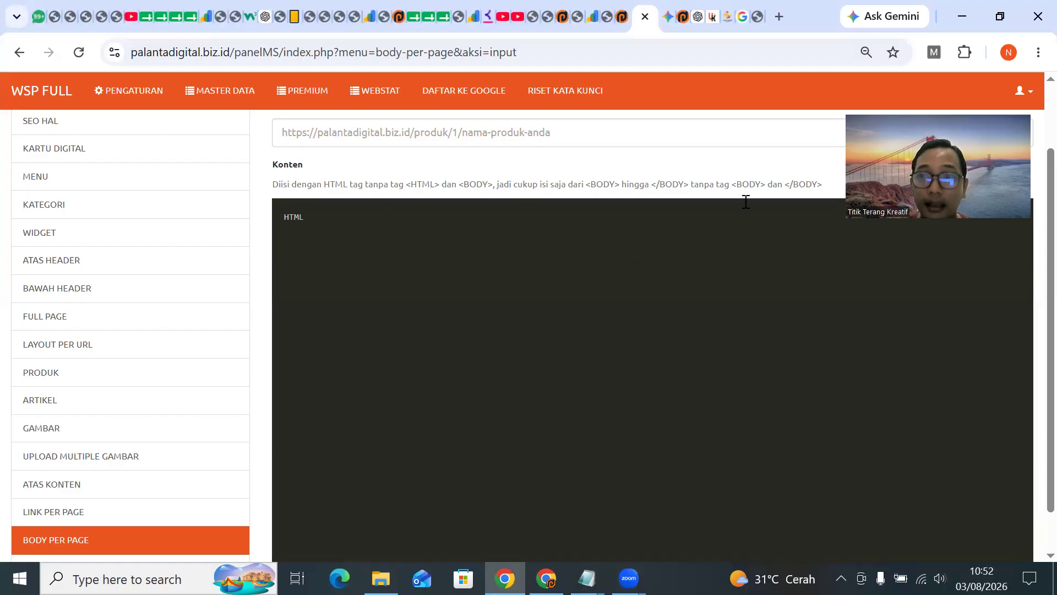
drag(968, 113, 969, 87)
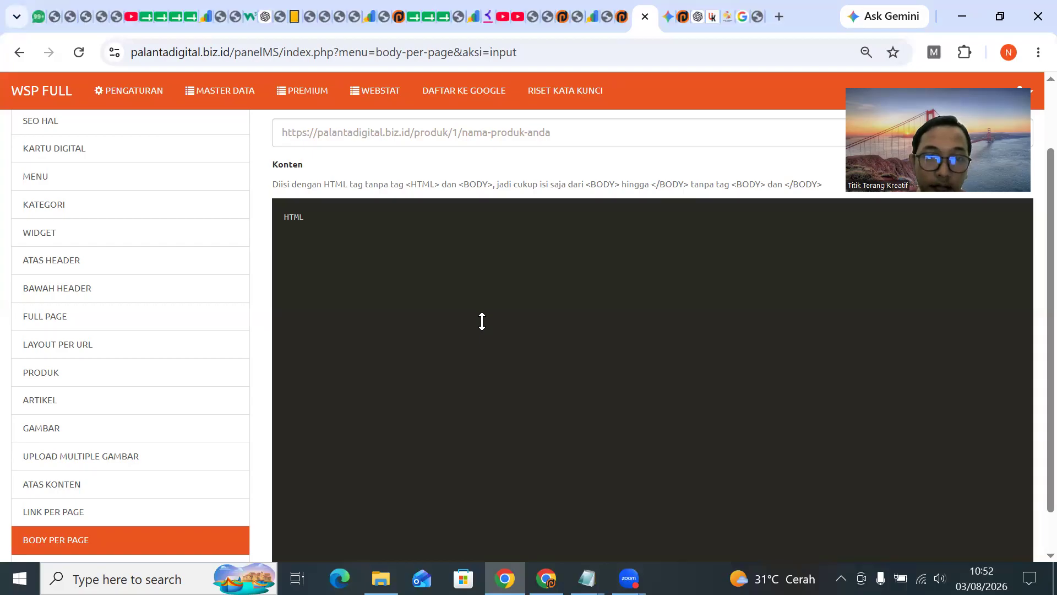
click(616, 338)
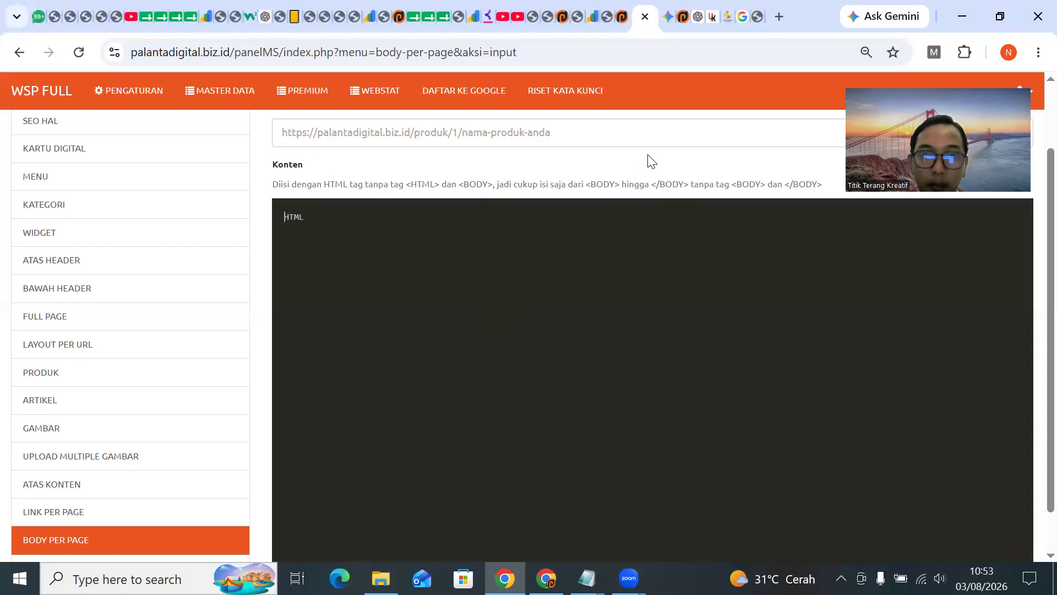
Switch to the ChatGPT pricing page and look over the Free, Go, Plus and Pro plans.
click(695, 23)
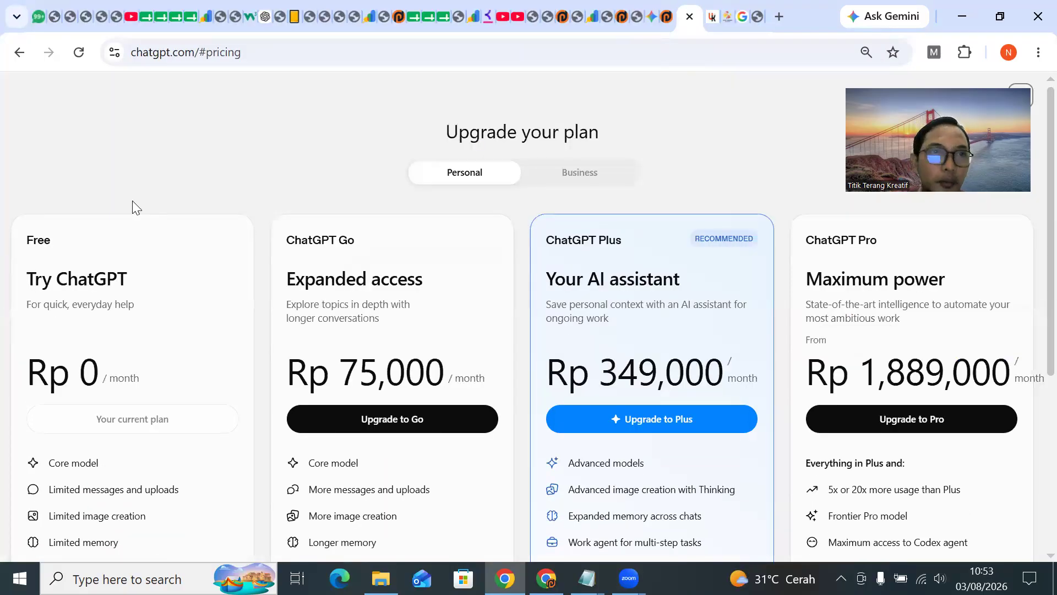
scroll(83, 353, down, 2)
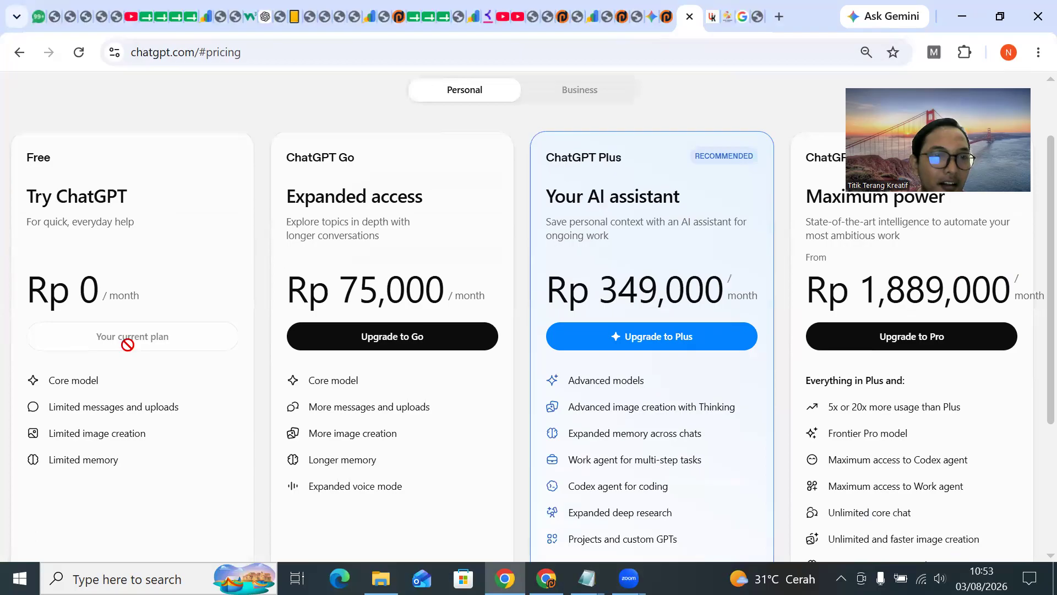
Return to the ChatGPT start page, then look through the home CCTV installation product page on palantadigital.biz.id.
click(20, 52)
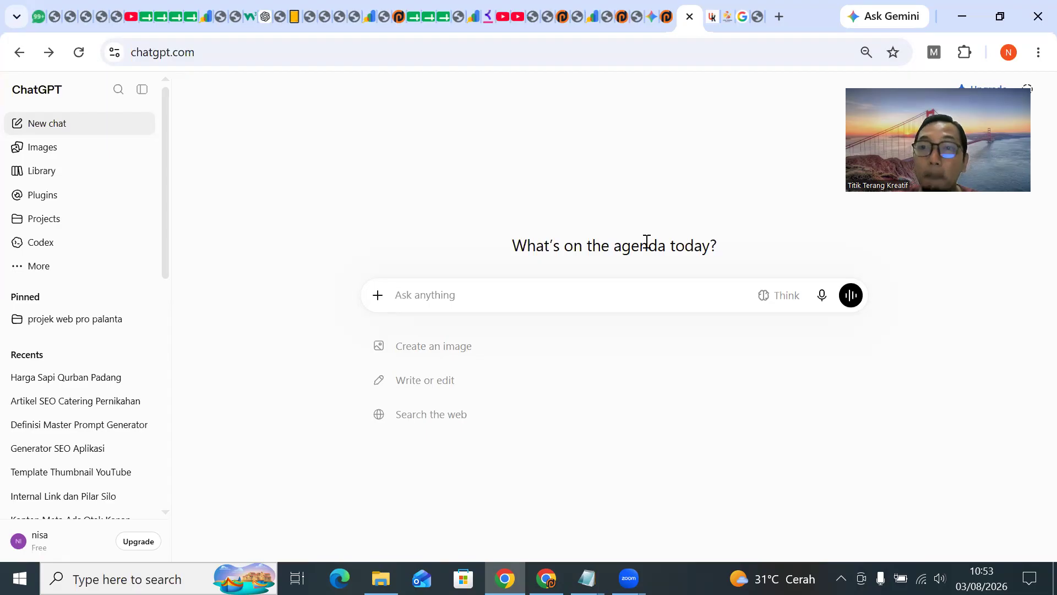
click(689, 16)
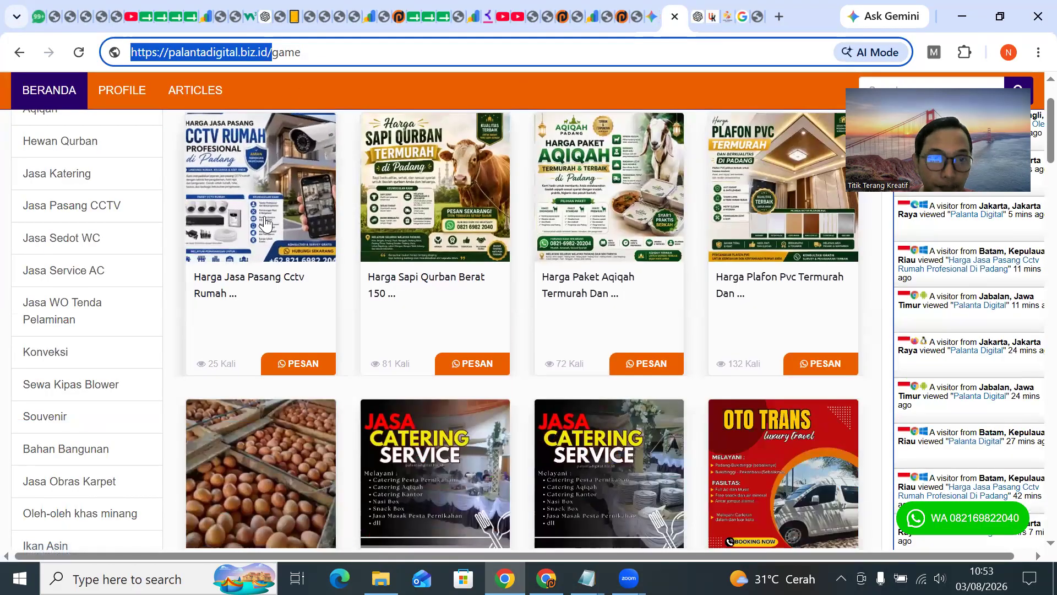
click(220, 199)
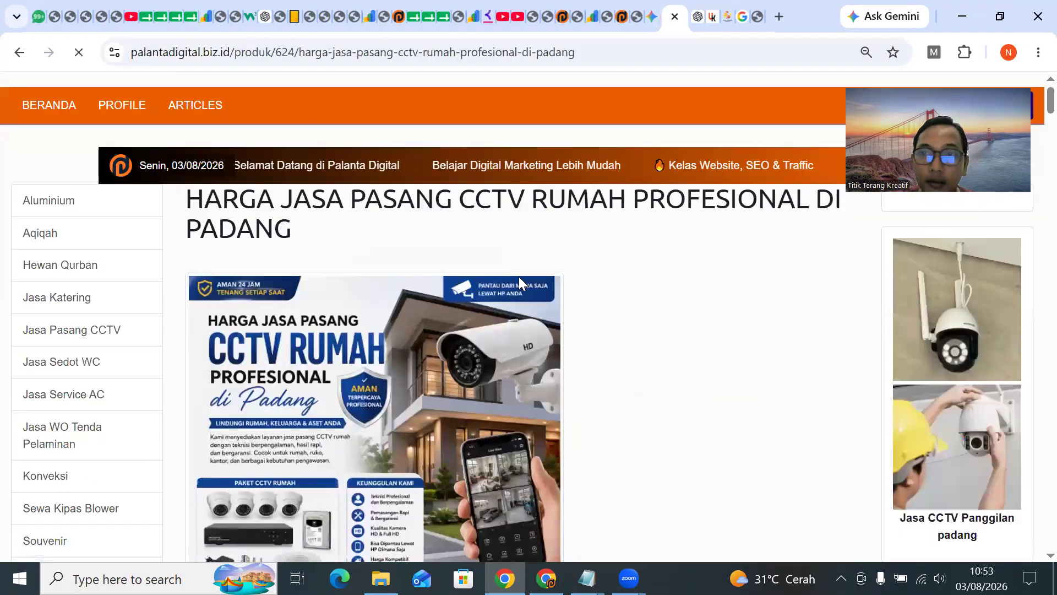
scroll(518, 277, down, 3)
scroll(519, 279, down, 15)
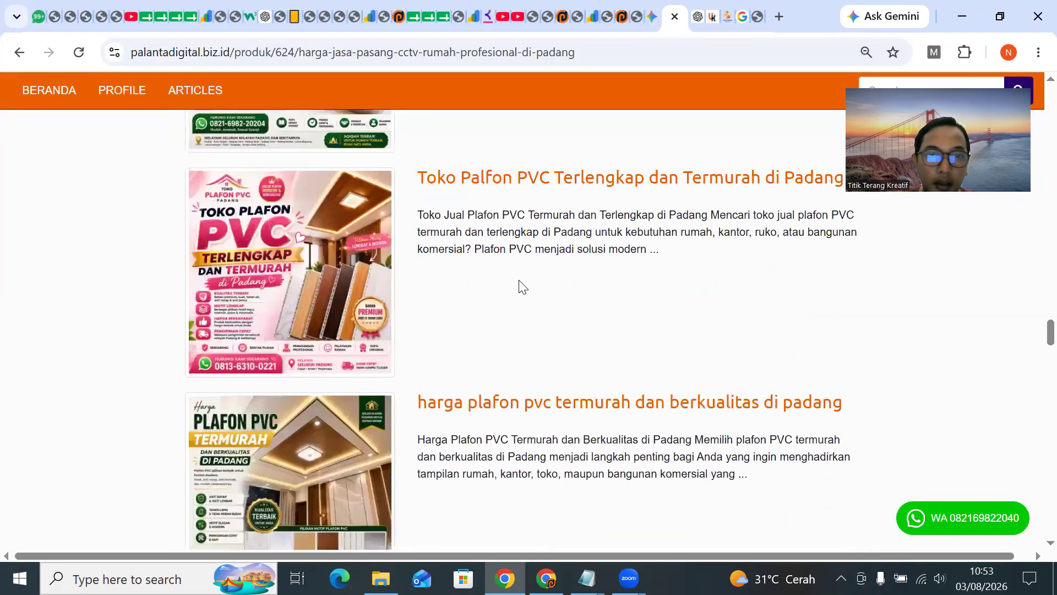
scroll(520, 285, up, 10)
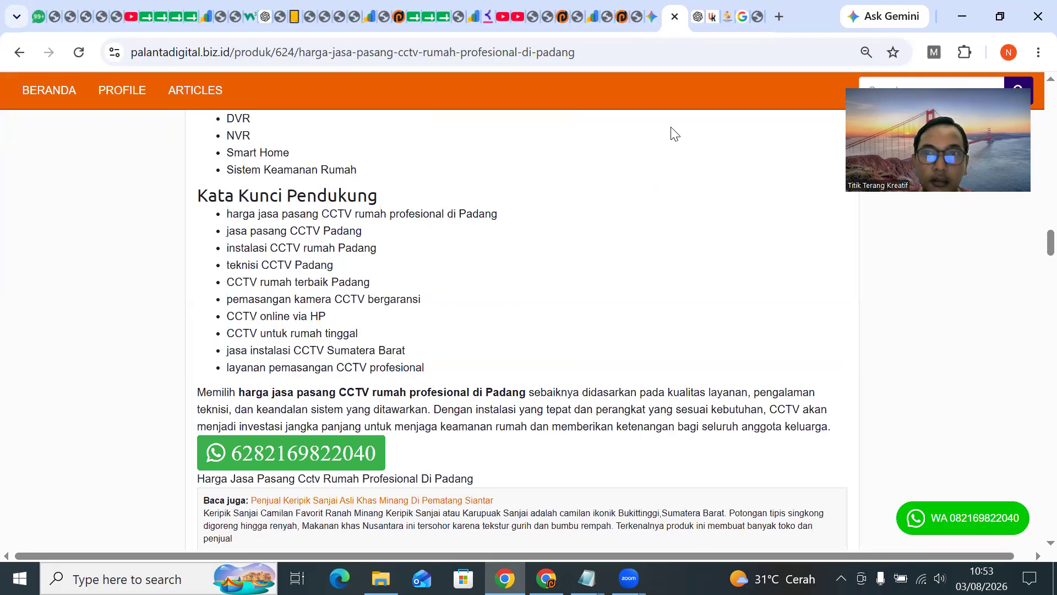
Ask ChatGPT in a new chat: "tolong buatkan judul artikel/keyword sebanyak 30 kemudian jadian pertanyaan tentang jasa pasang cctv padang".
click(698, 17)
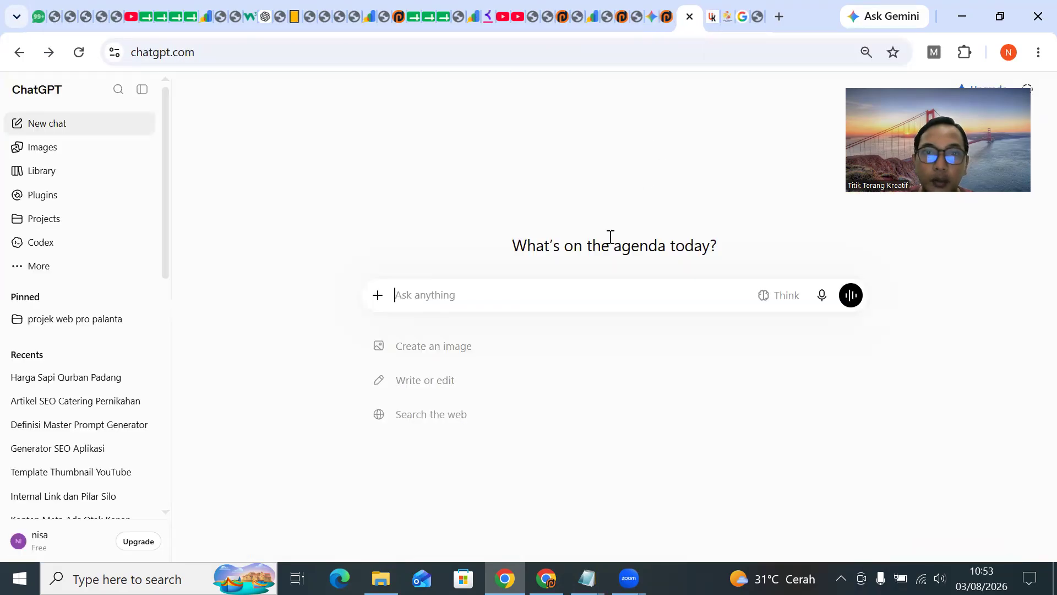
text(tolong )
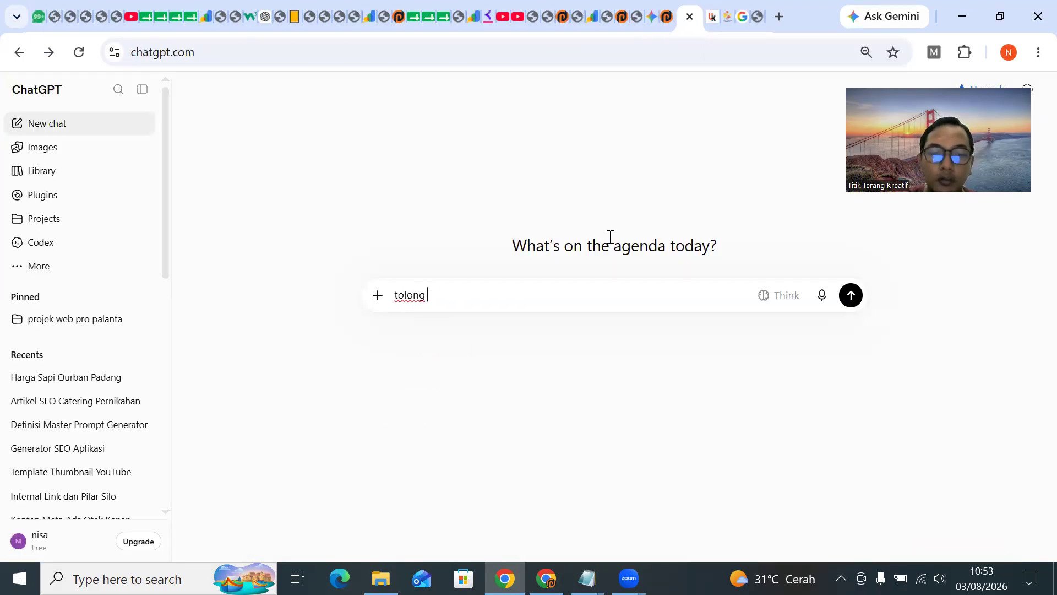
text(buatkan )
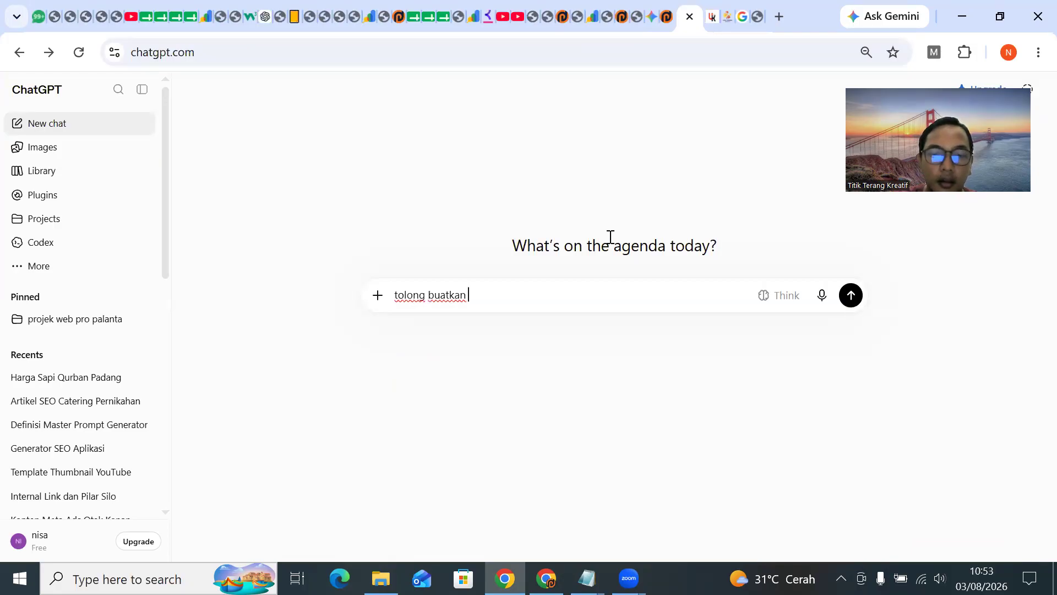
text(ka)
text(judul)
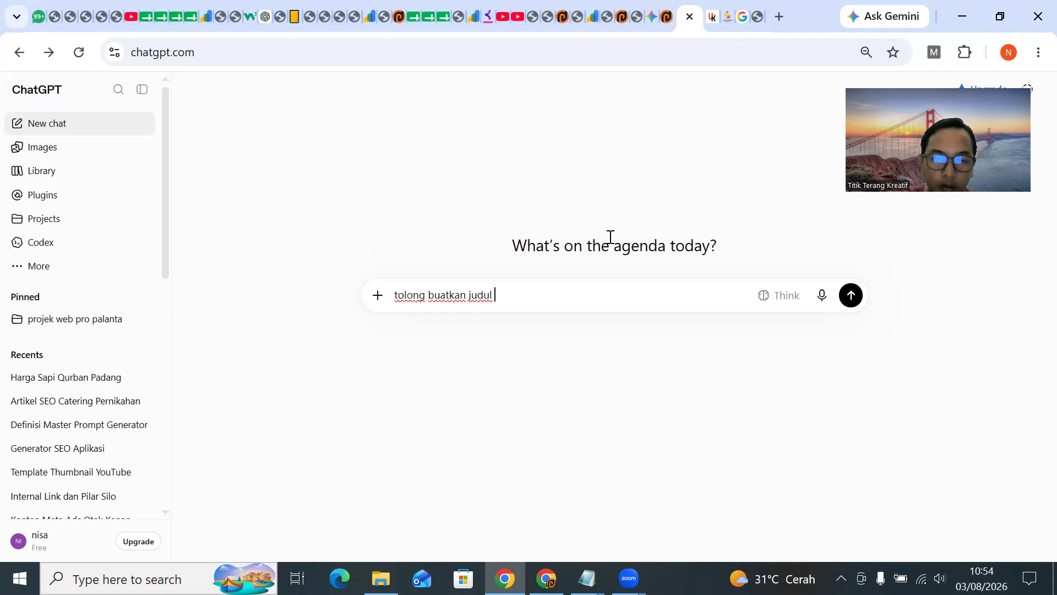
key(BackSpace)
key(BackSpace)
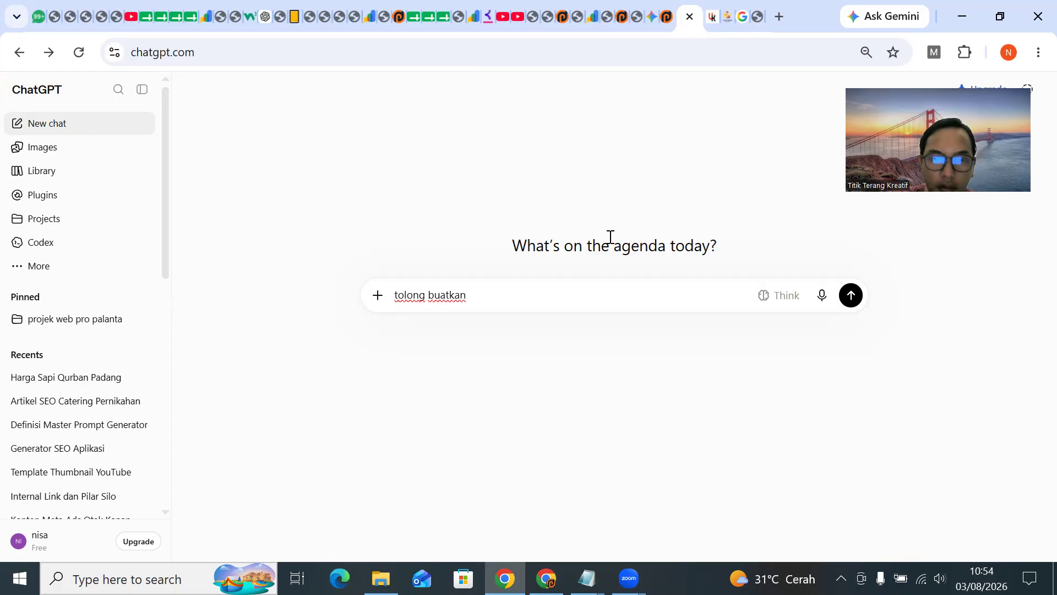
text(udul )
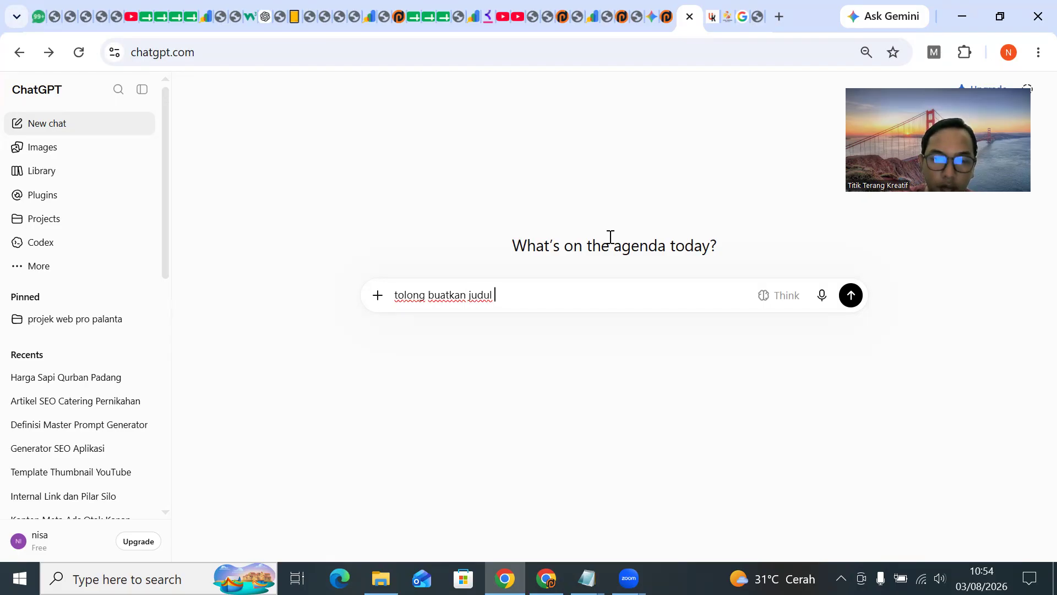
text(artikel)
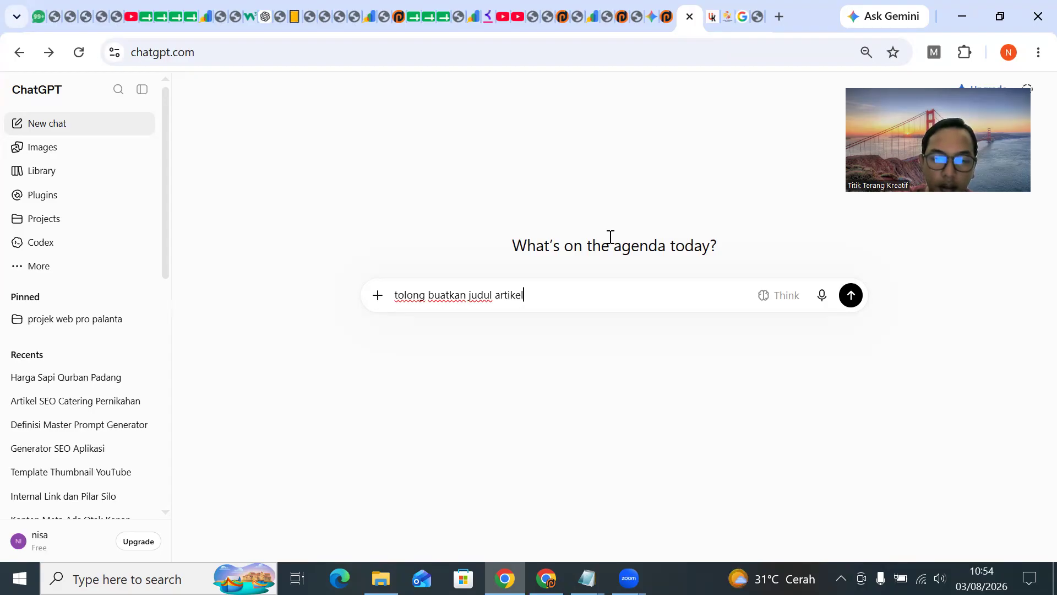
text(/keywor)
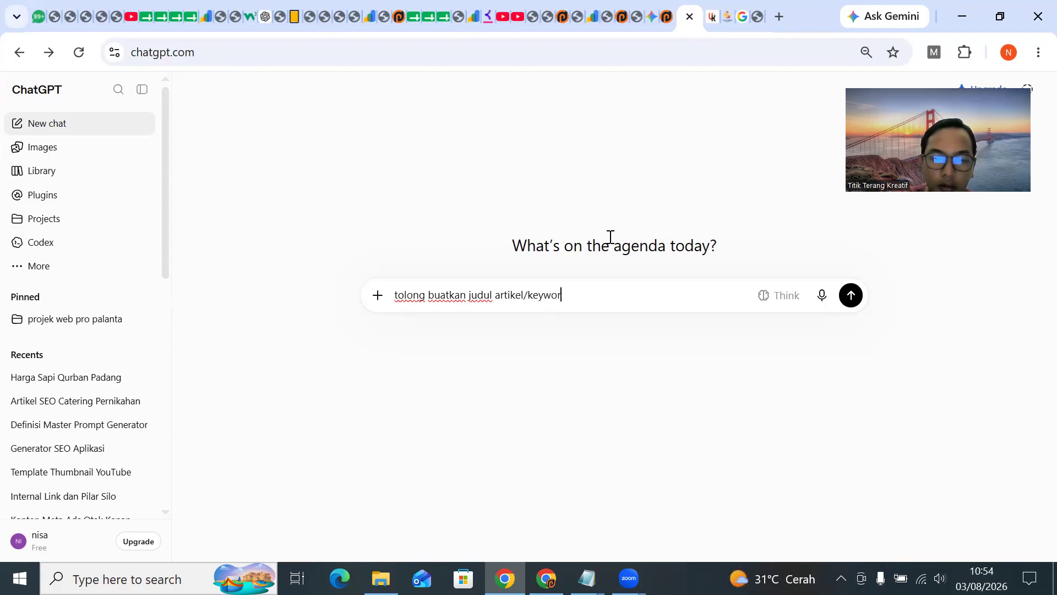
text(d seban)
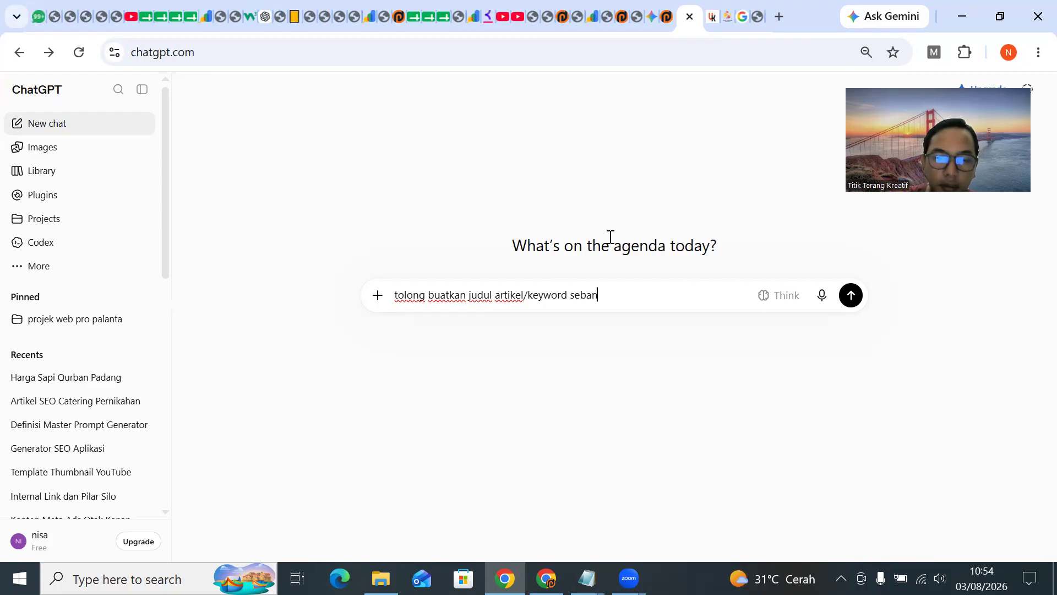
text(yak )
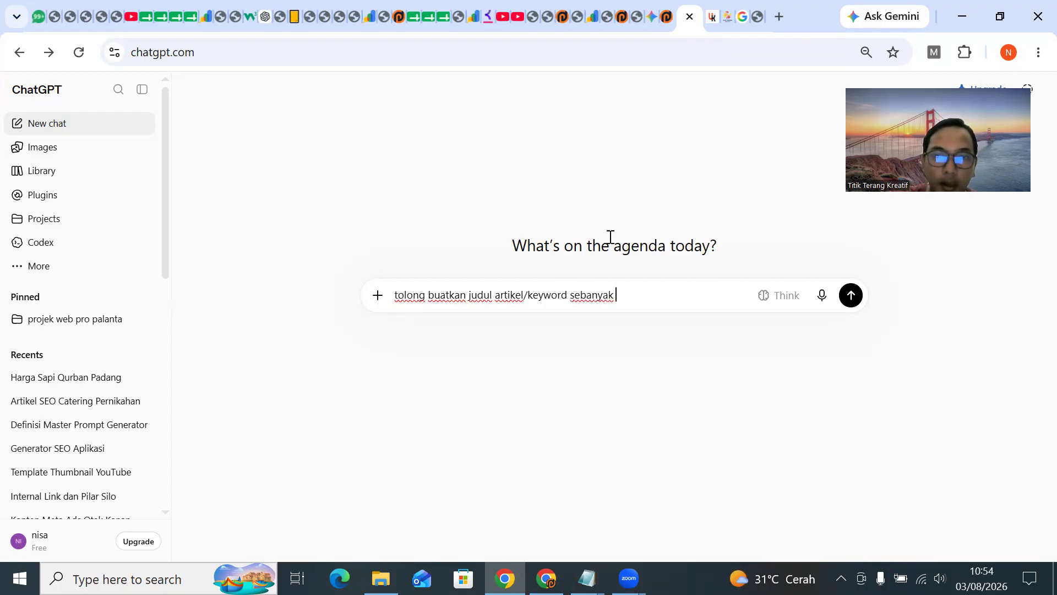
text(1030)
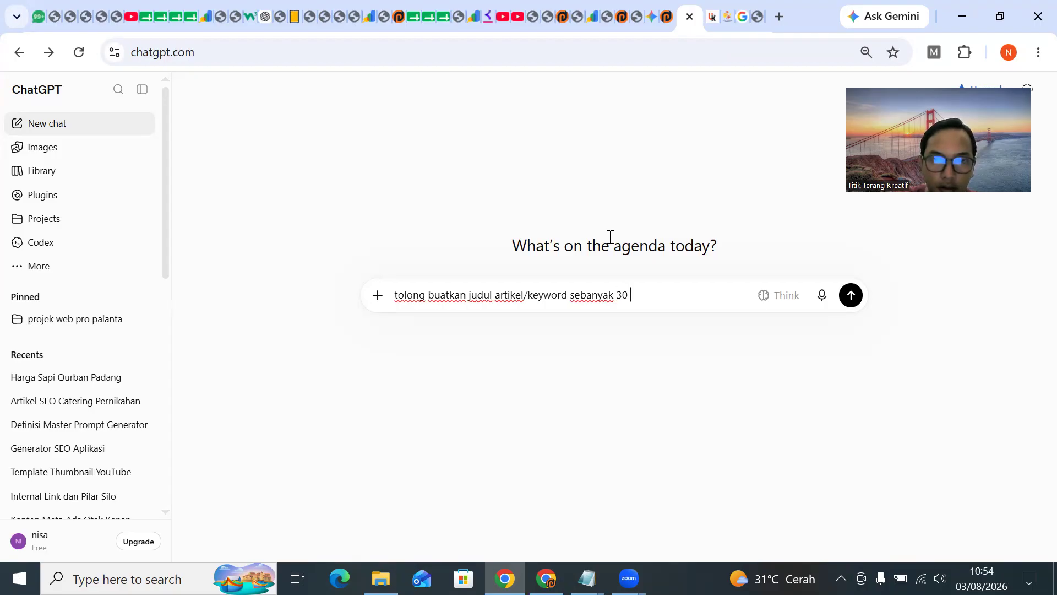
text( kem)
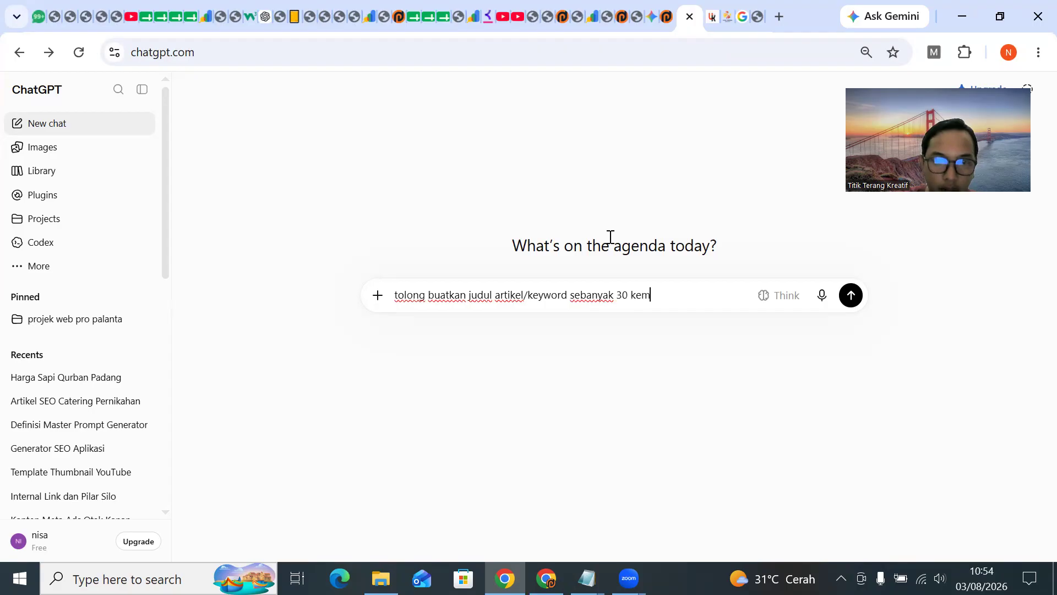
text(udian jadian )
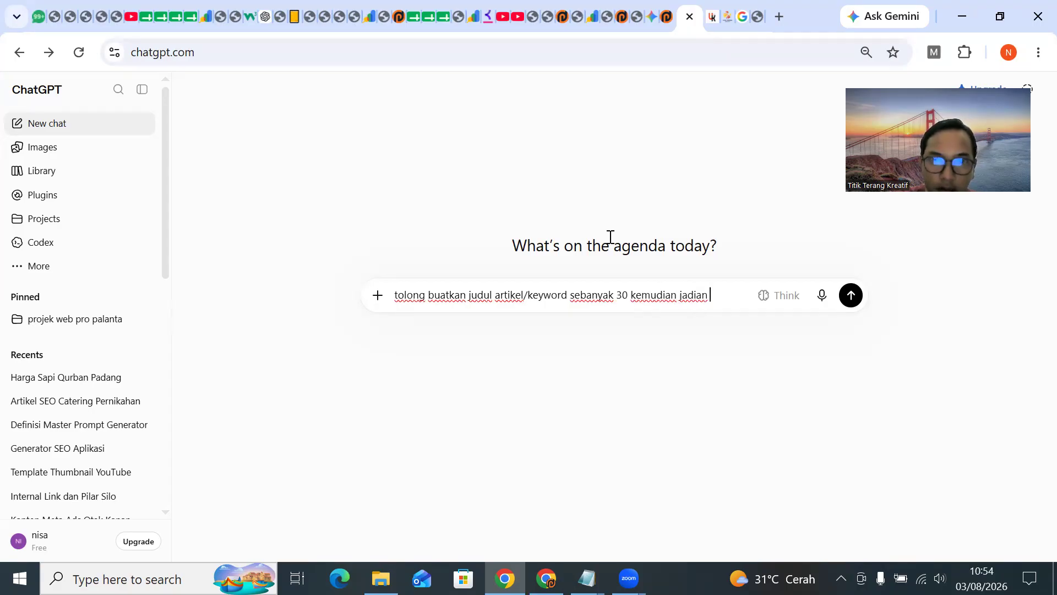
text(pertanyaa)
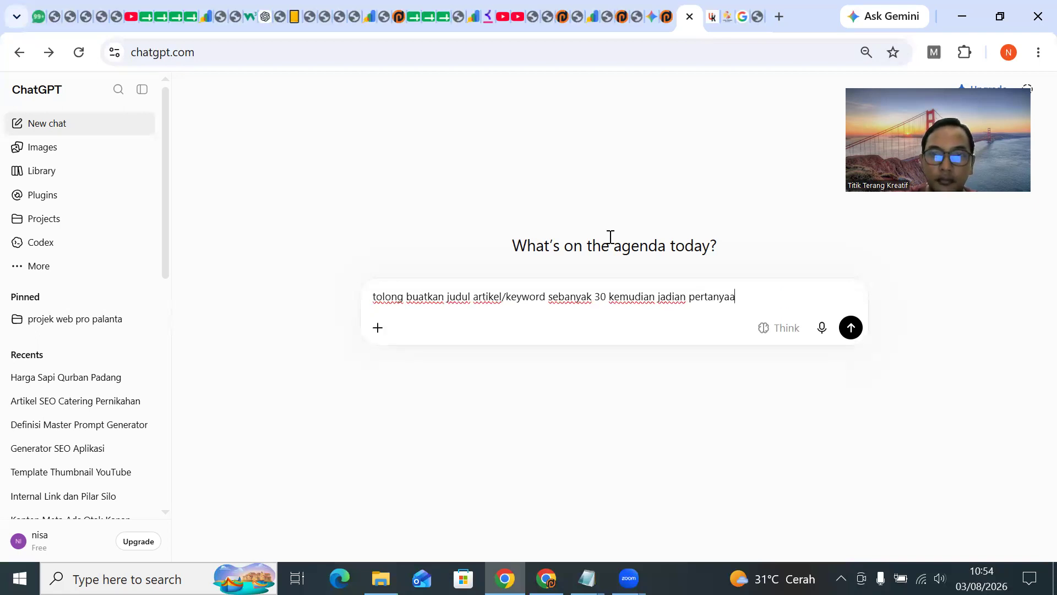
text(n)
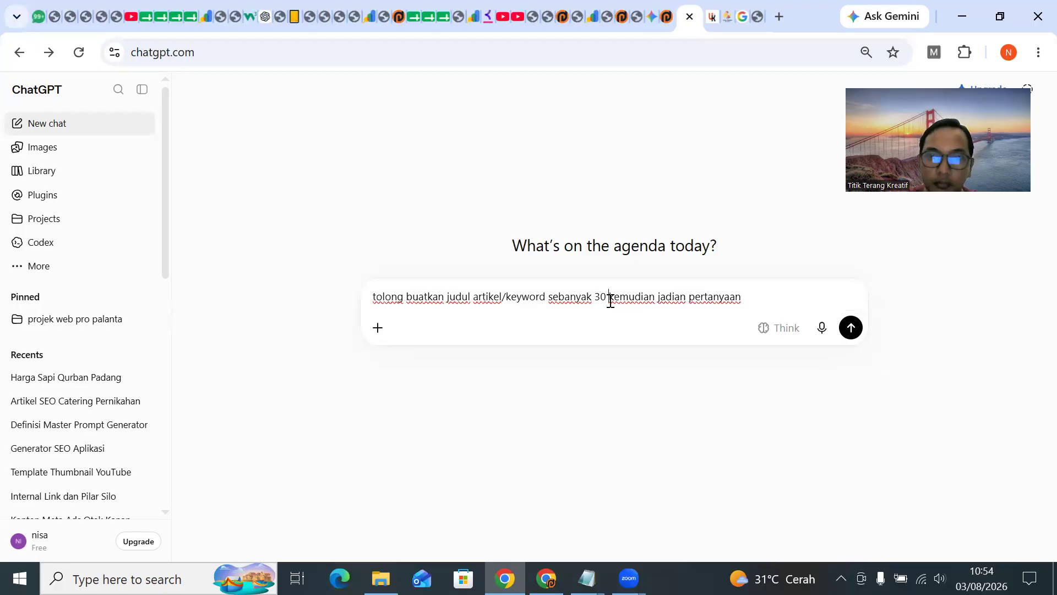
text(ntang jasa )
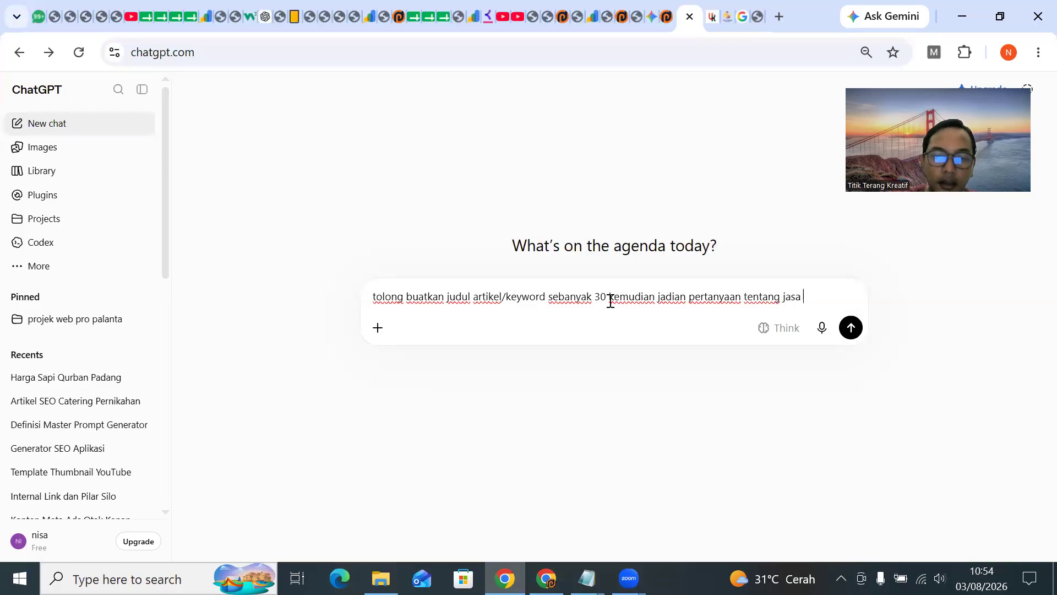
text(pasang cct)
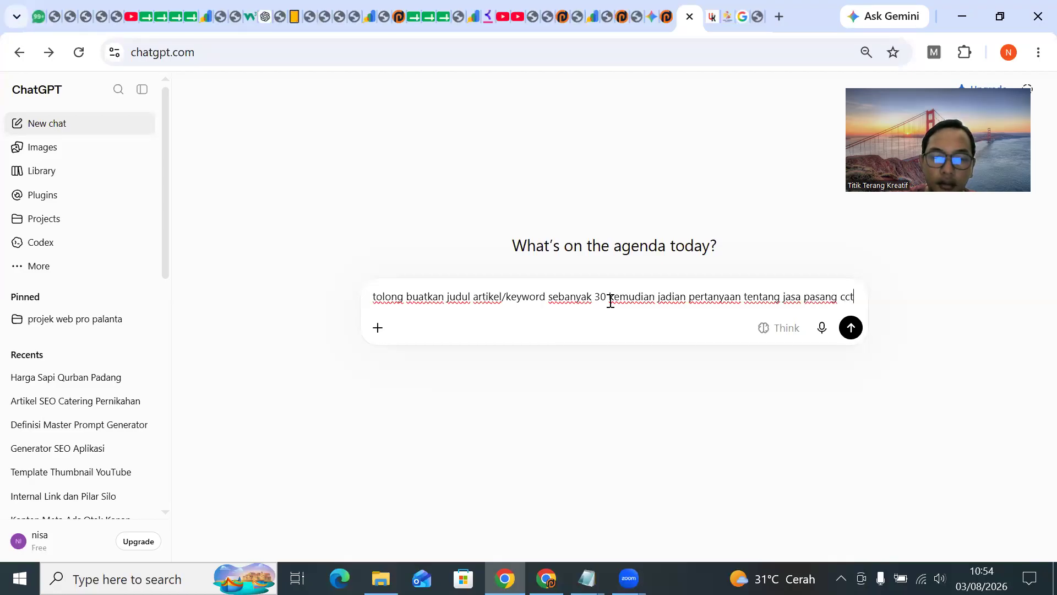
text(v pdang)
key(Return)
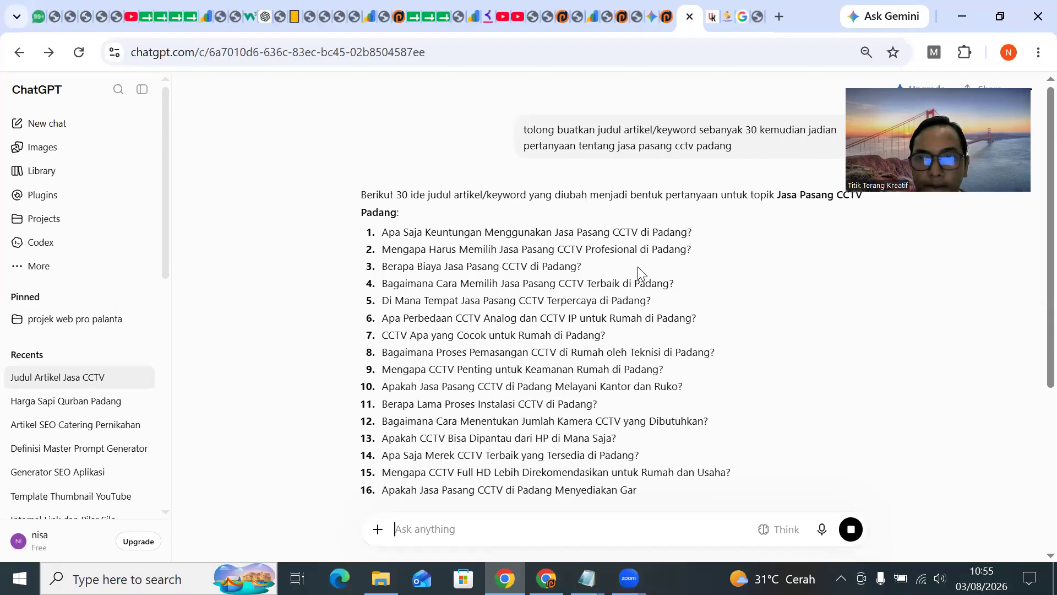
Look through the generated list of CCTV question titles and dismiss the Plus upgrade offer.
scroll(635, 276, down, 1)
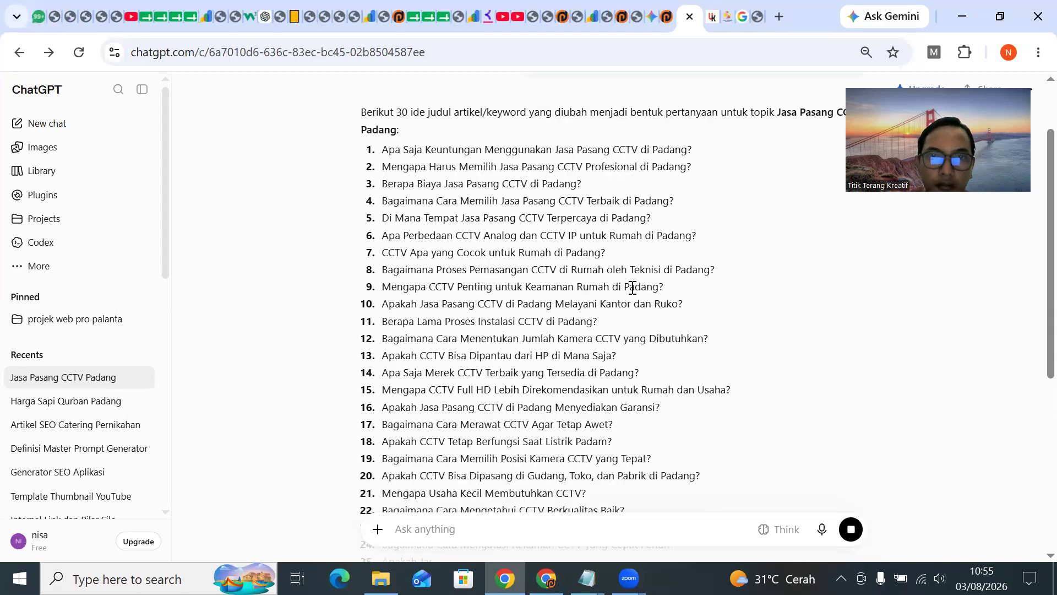
scroll(630, 302, down, 3)
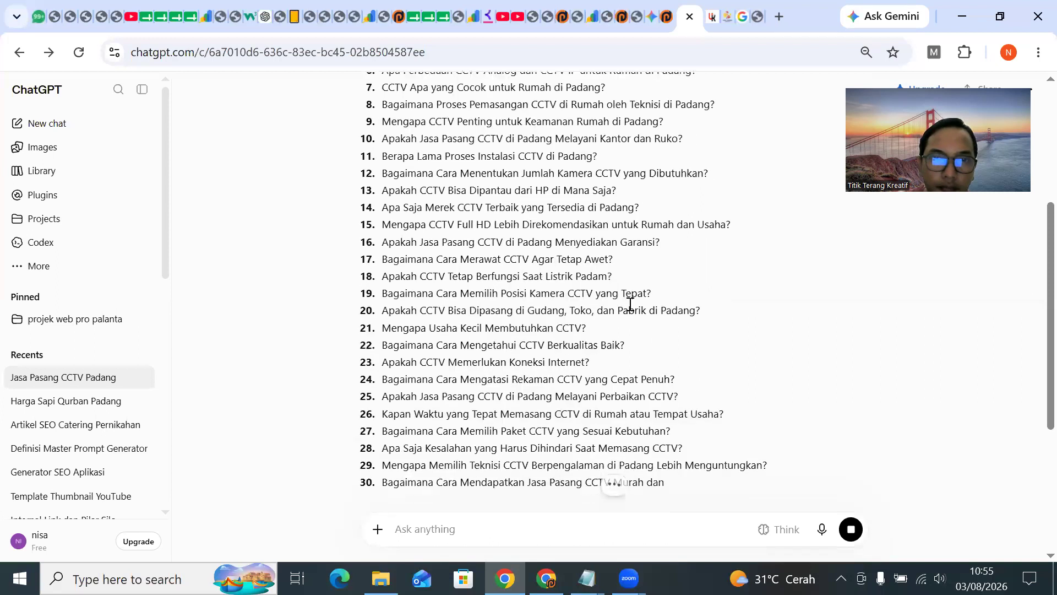
scroll(629, 302, down, 3)
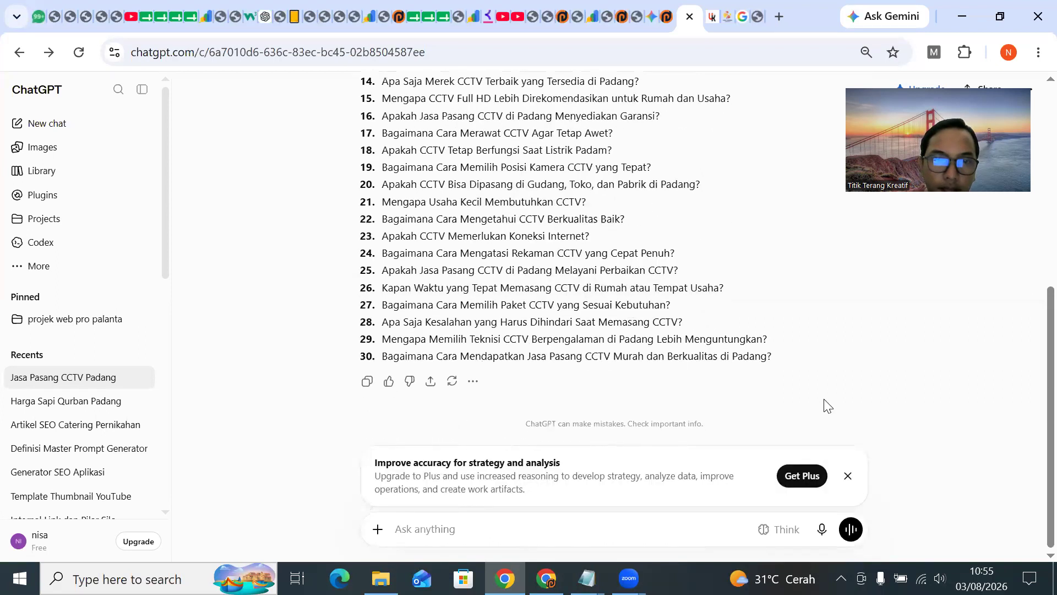
click(847, 476)
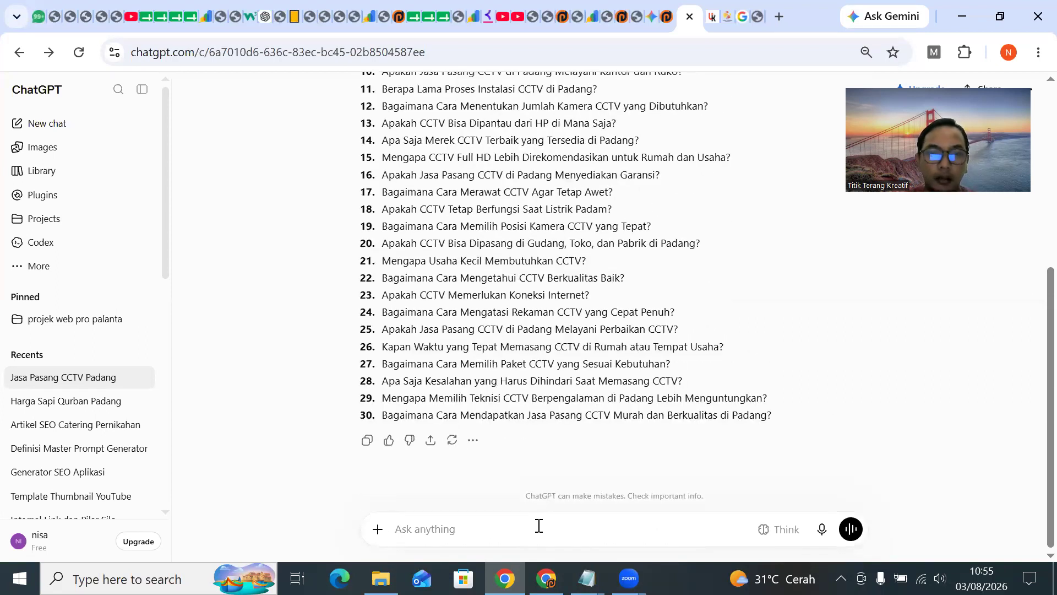
Send the follow-up prompt "tolong buatkan jawaban dari tiap-tiap pertanyaan diatas" and look over the first answers.
text(tolong)
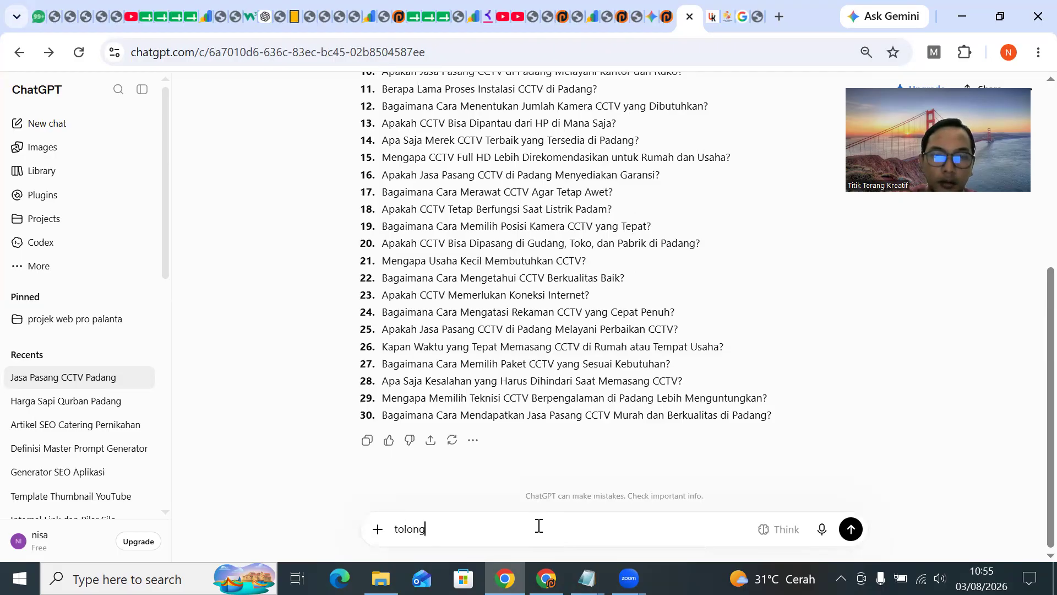
text( buatkan jaw)
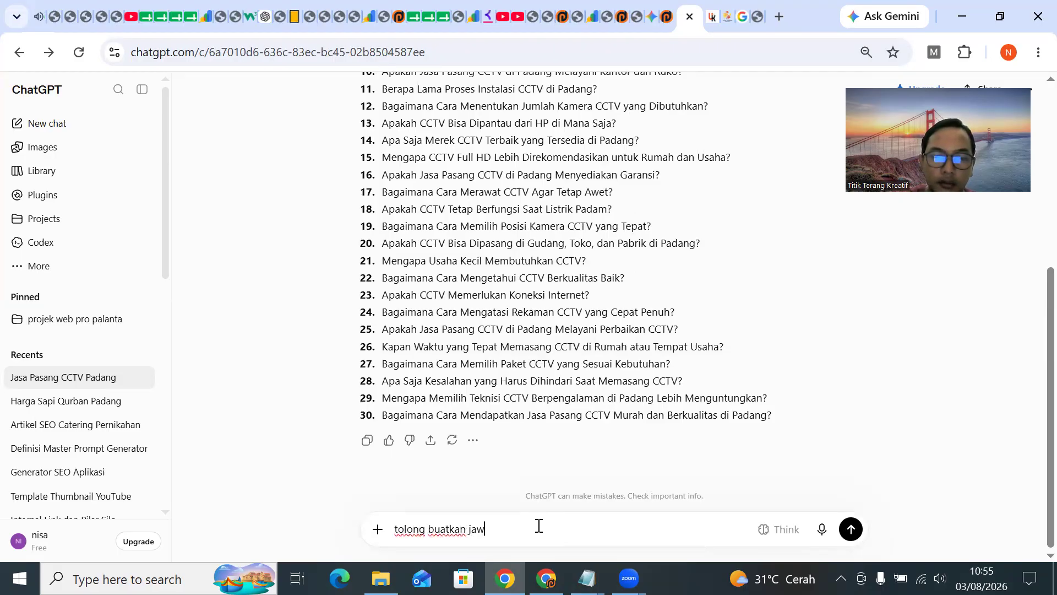
text(aban dari tiap-t)
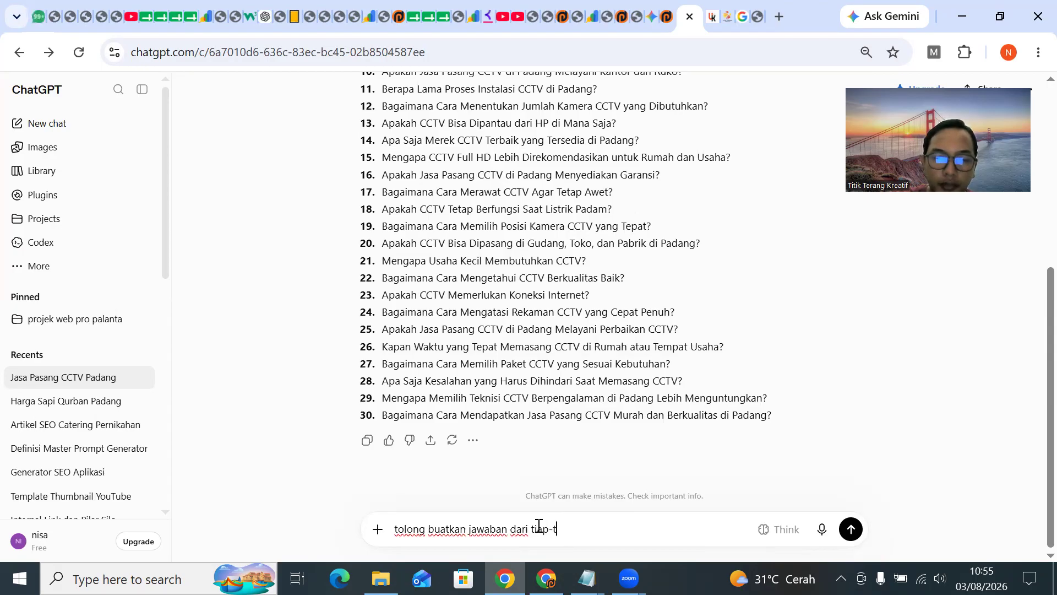
text(iap pertanyaan)
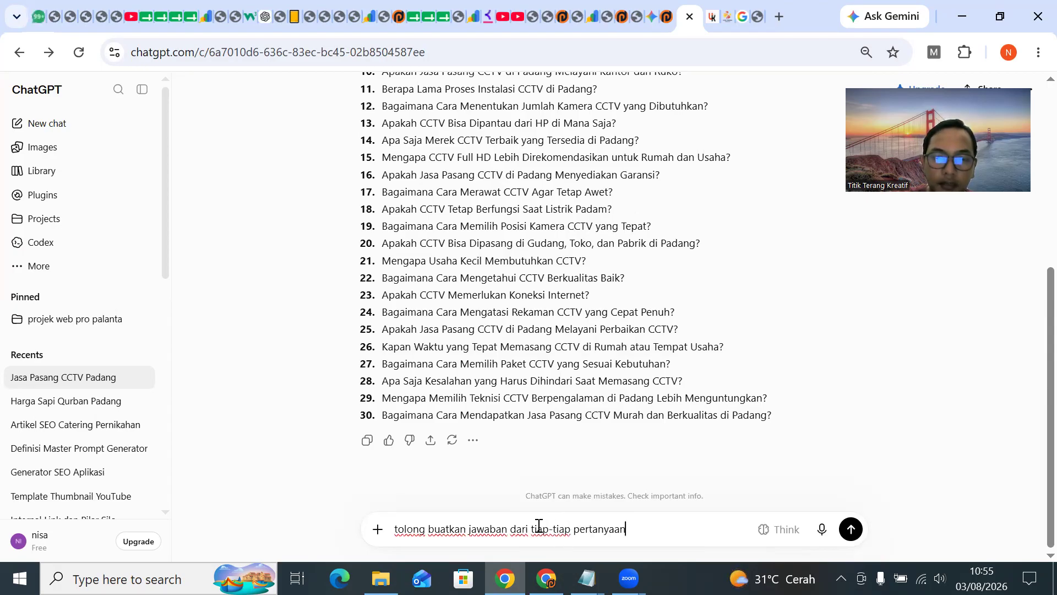
text( dia ta)
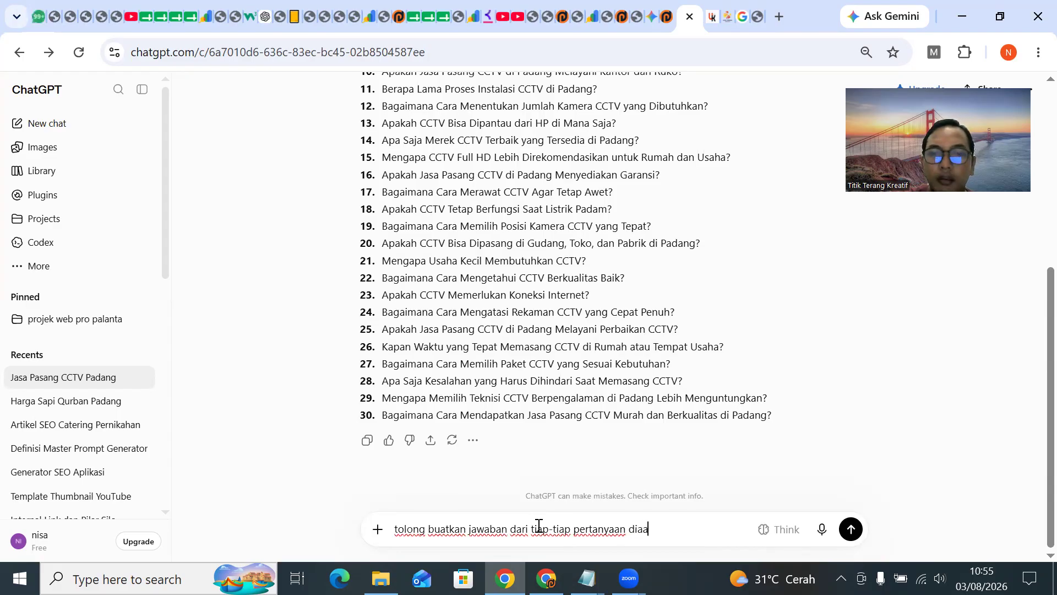
key(Return)
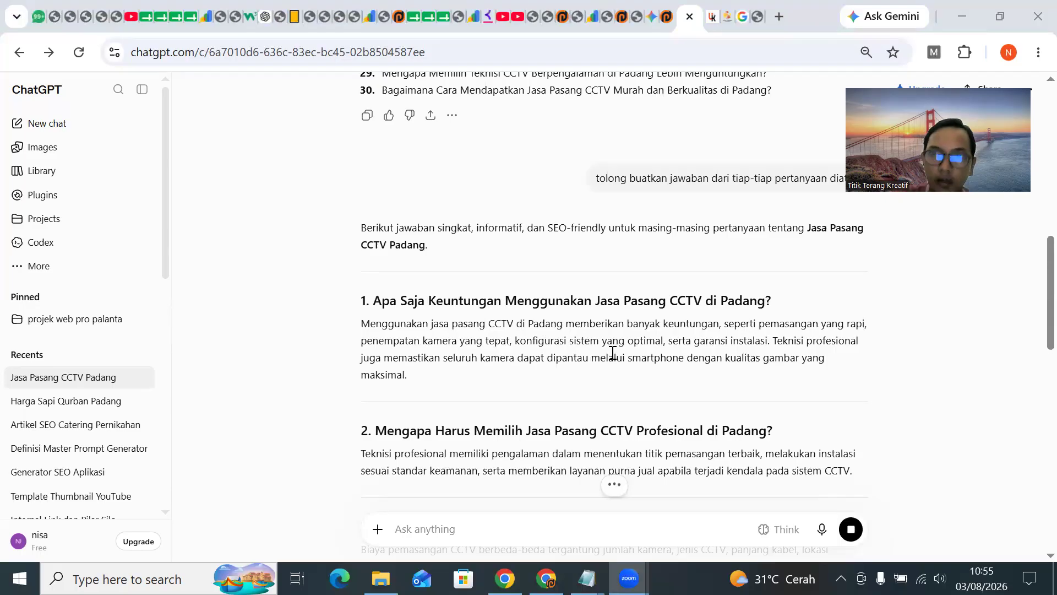
scroll(628, 350, down, 2)
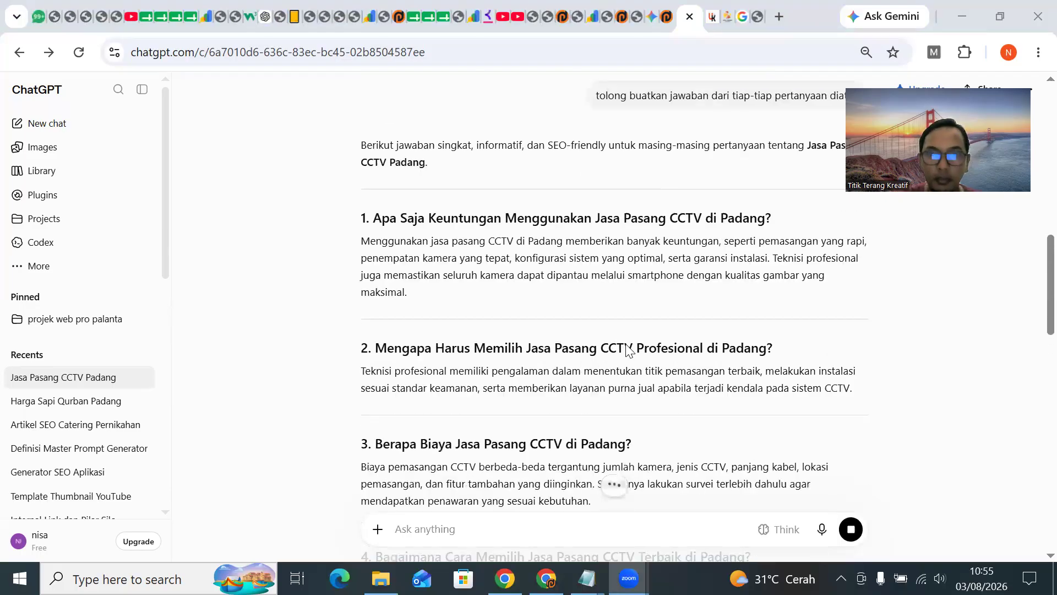
scroll(624, 348, down, 2)
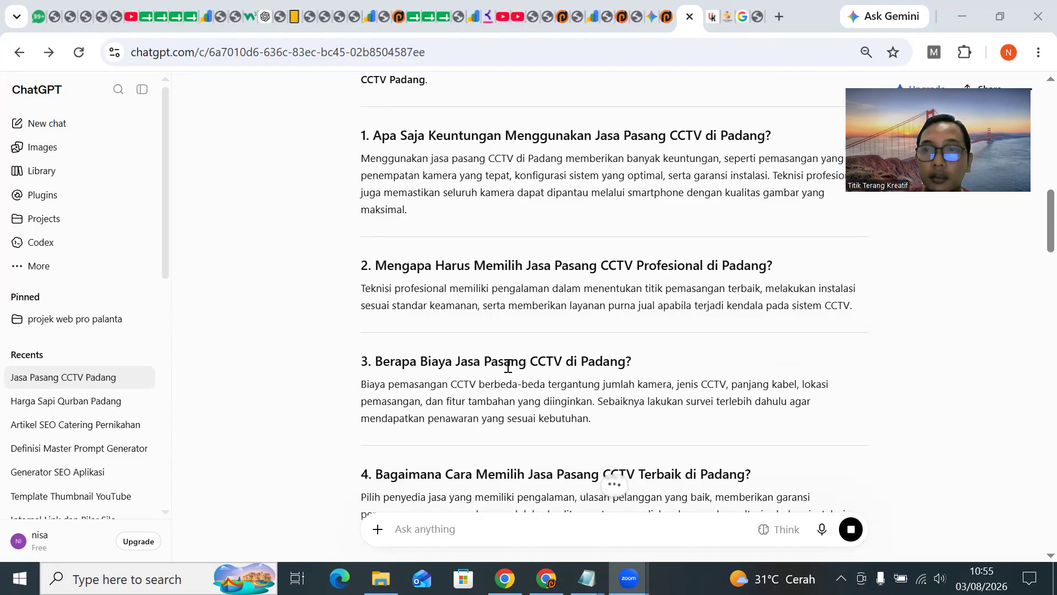
Look through the rest of the generated answers down to question 30.
scroll(508, 366, down, 1)
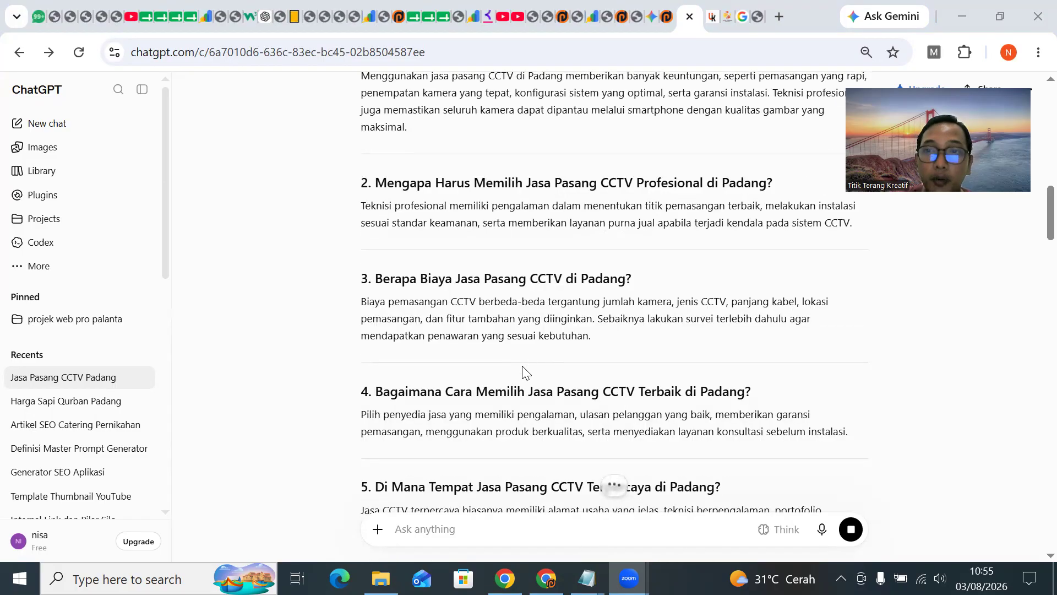
scroll(530, 379, down, 1)
scroll(531, 380, down, 7)
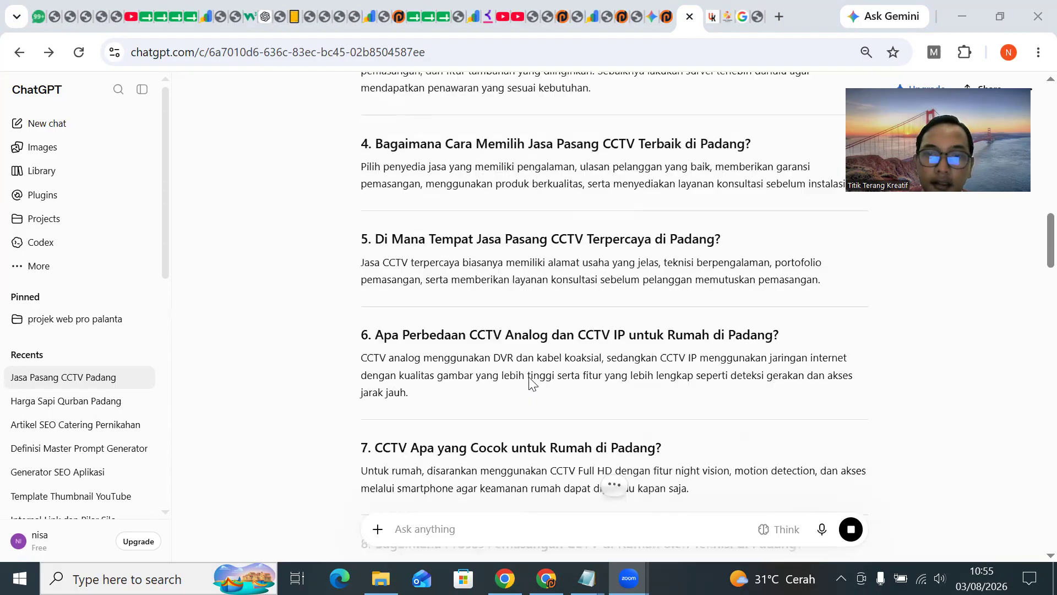
scroll(528, 392, up, 4)
scroll(523, 396, down, 20)
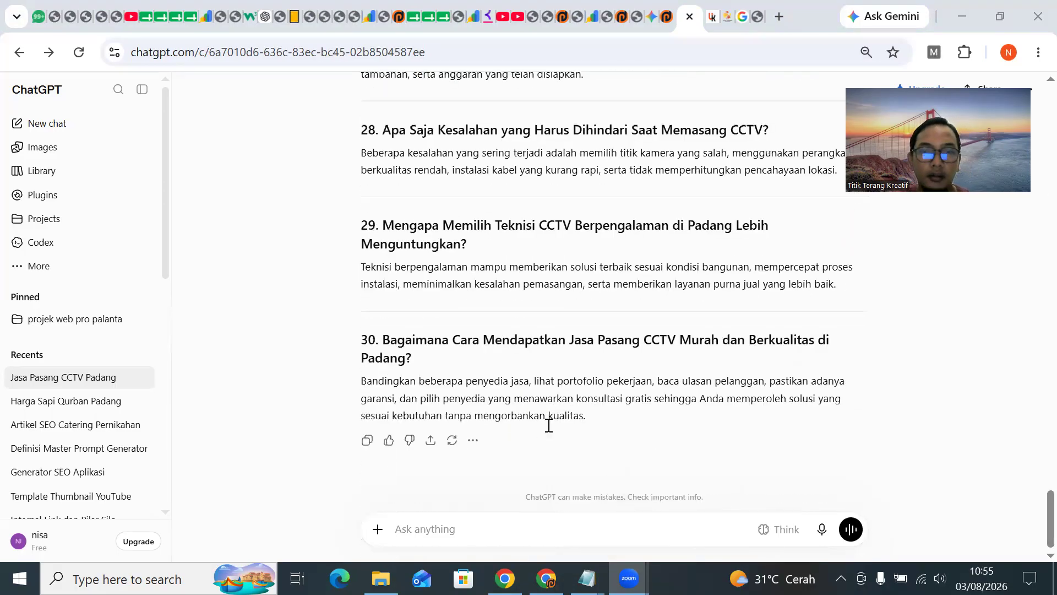
Send the follow-up prompt "bisakah anda buatkan section nya saja dalam output html dari pertanyaan di atas dengan gaya template collapse".
click(514, 519)
text(bisaka)
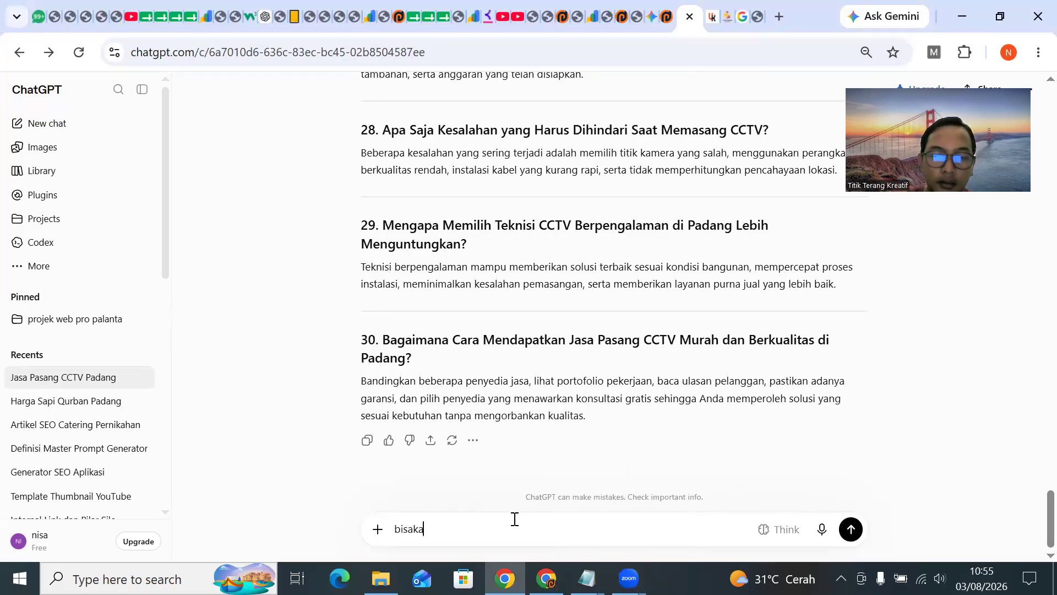
text(h anda )
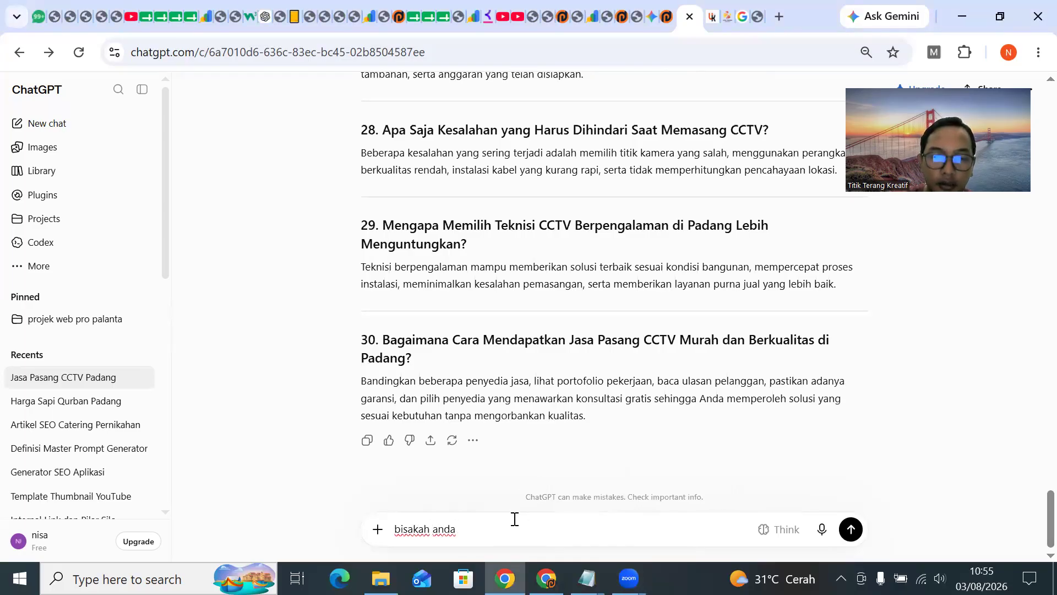
text(buatkan )
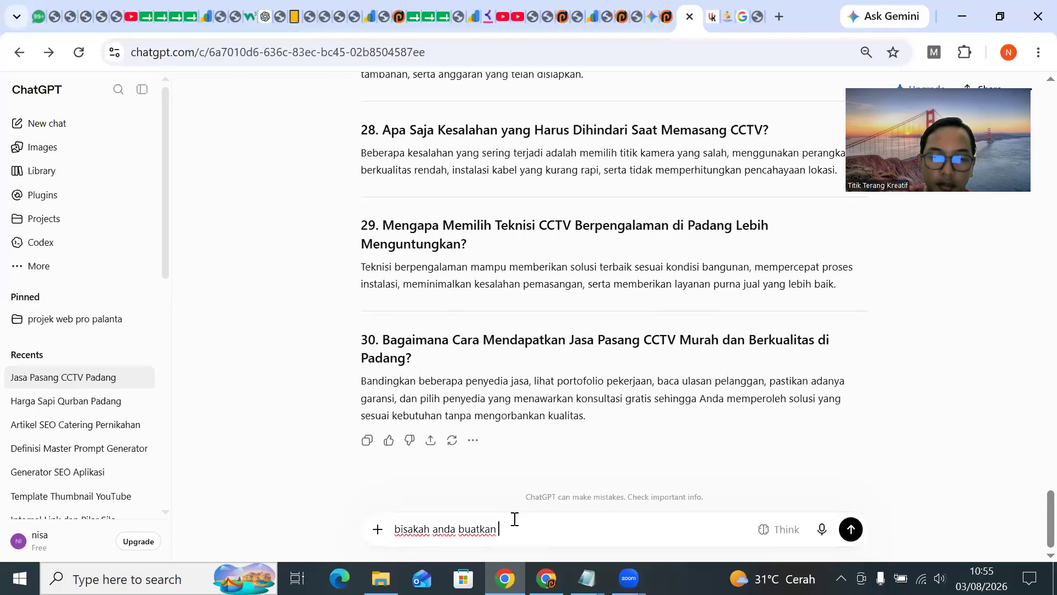
text(section nya saja dalam output html dari)
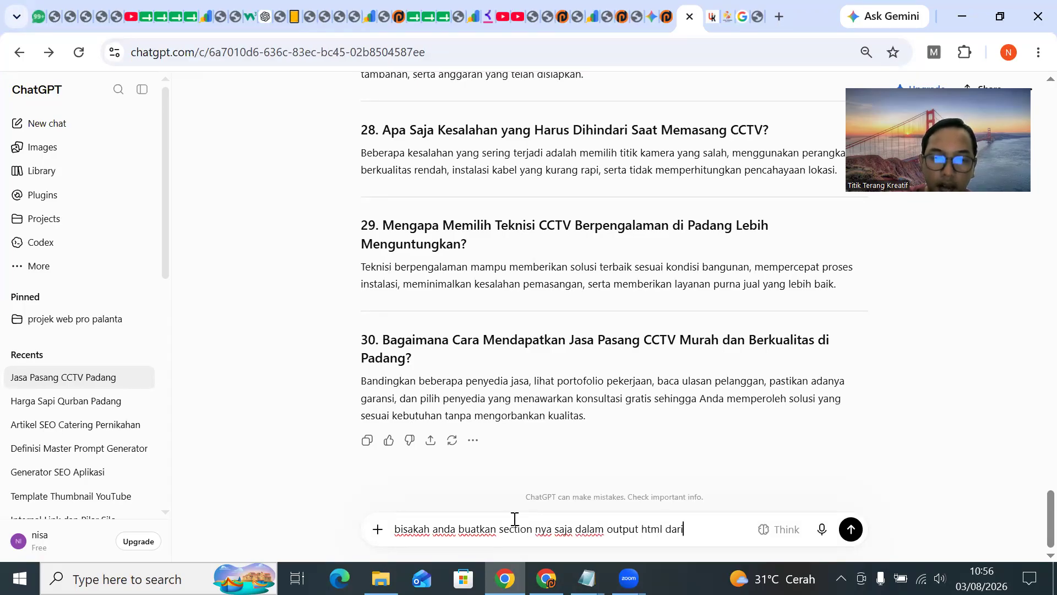
text( pertanyaan)
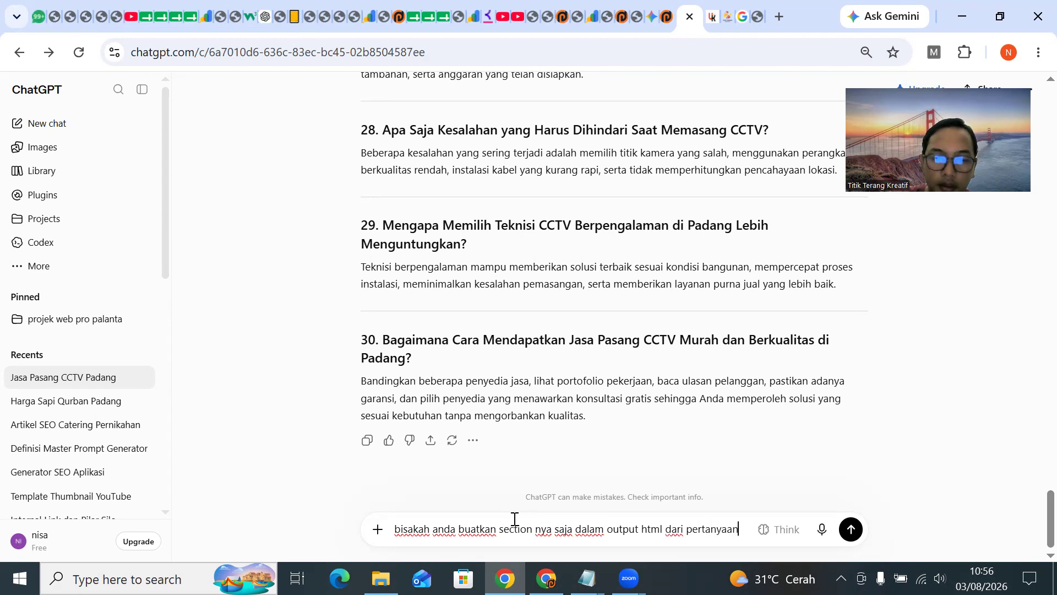
text( di atas dengan )
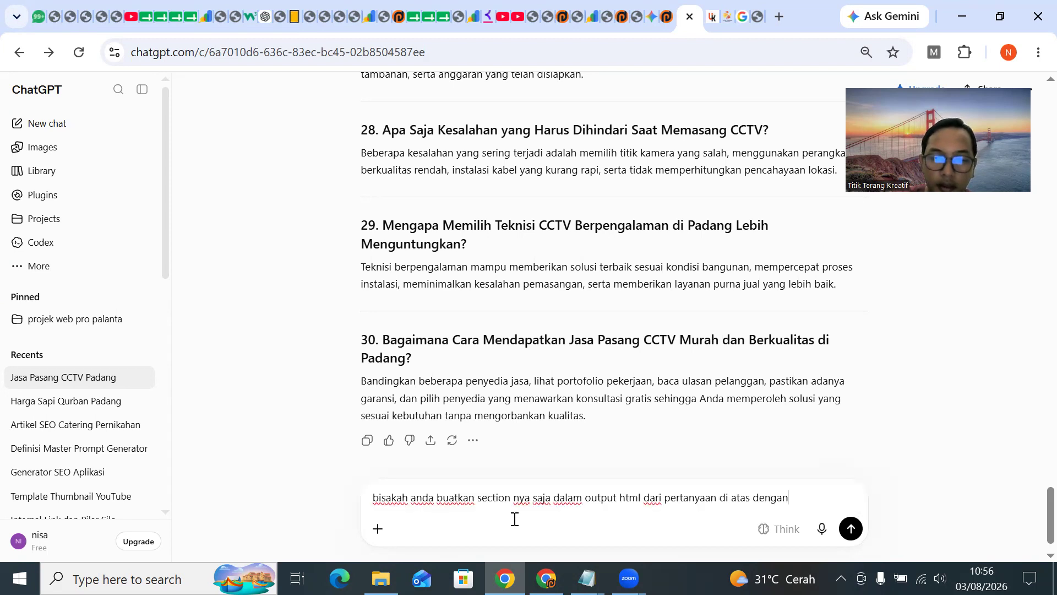
text(gaya tem)
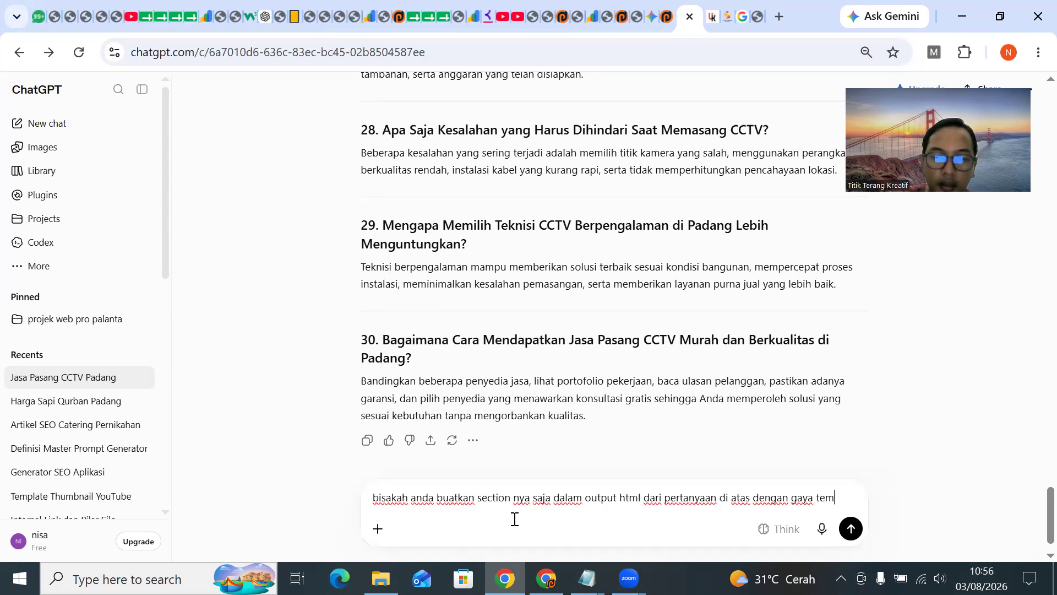
text(olate)
key(BackSpace)
key(BackSpace)
key(BackSpace)
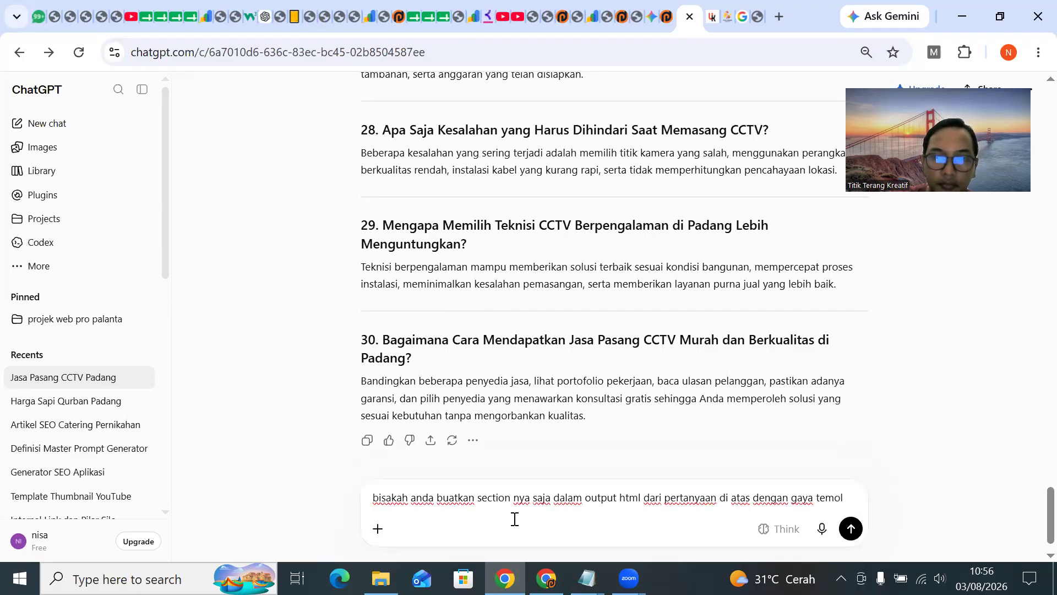
text(ate collapse)
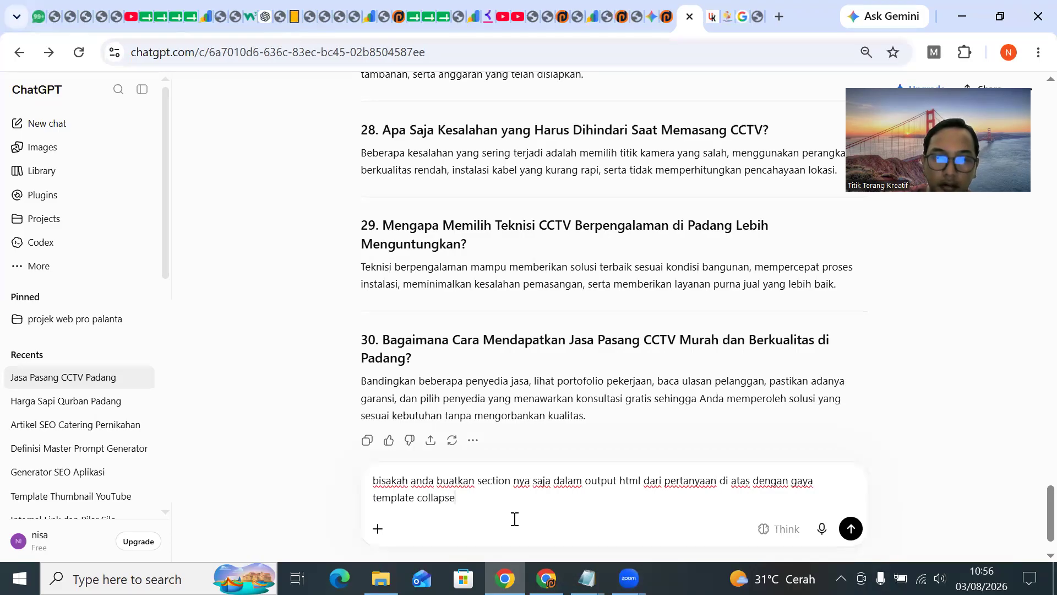
key(Return)
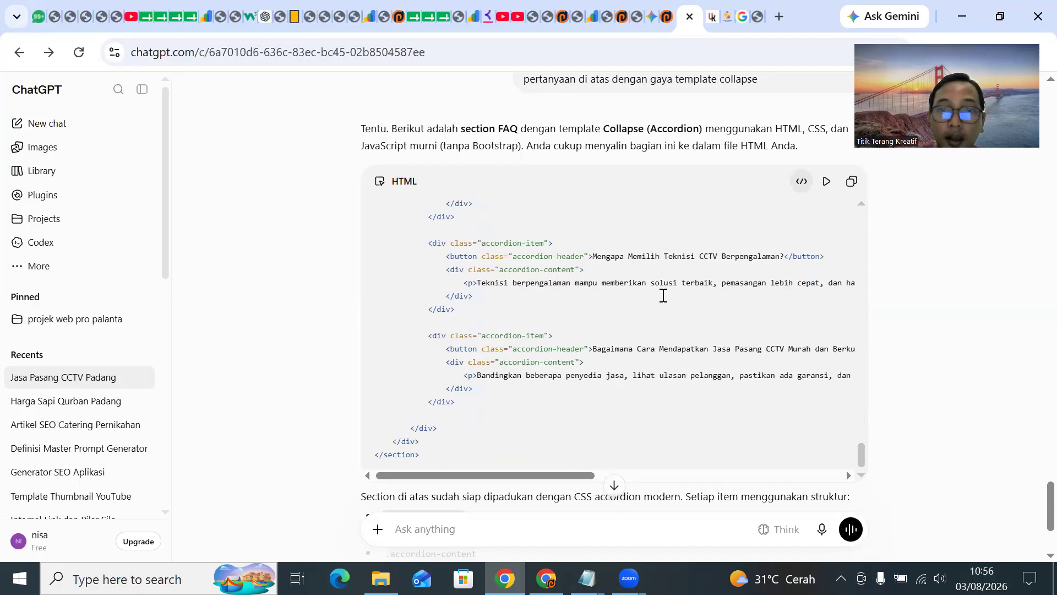
Copy the generated FAQ accordion HTML and paste it into the Konten field of the new Body Per Page entry.
click(853, 188)
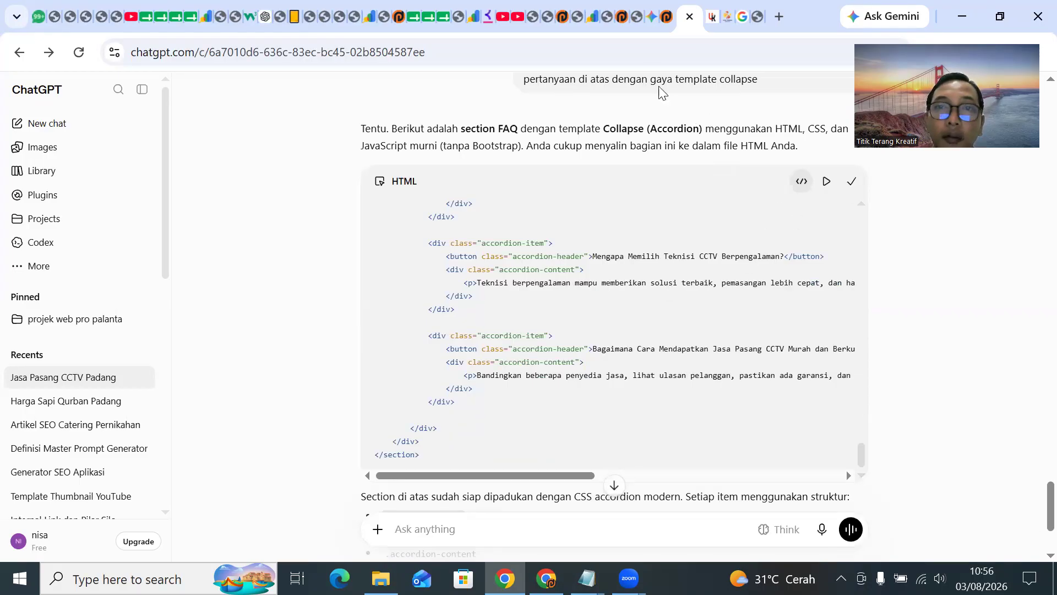
click(637, 16)
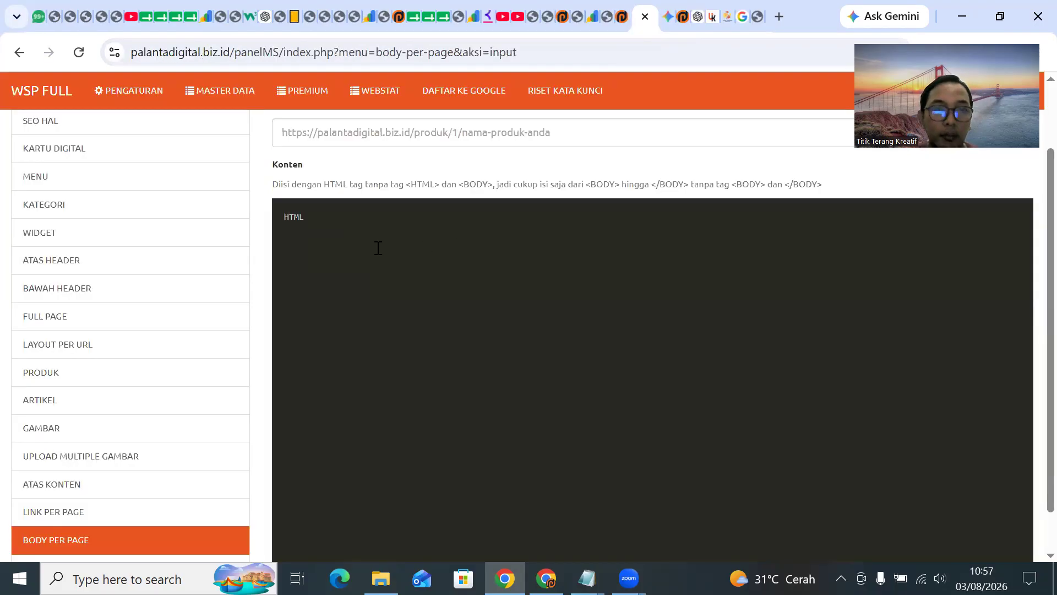
key(ctrl+v)
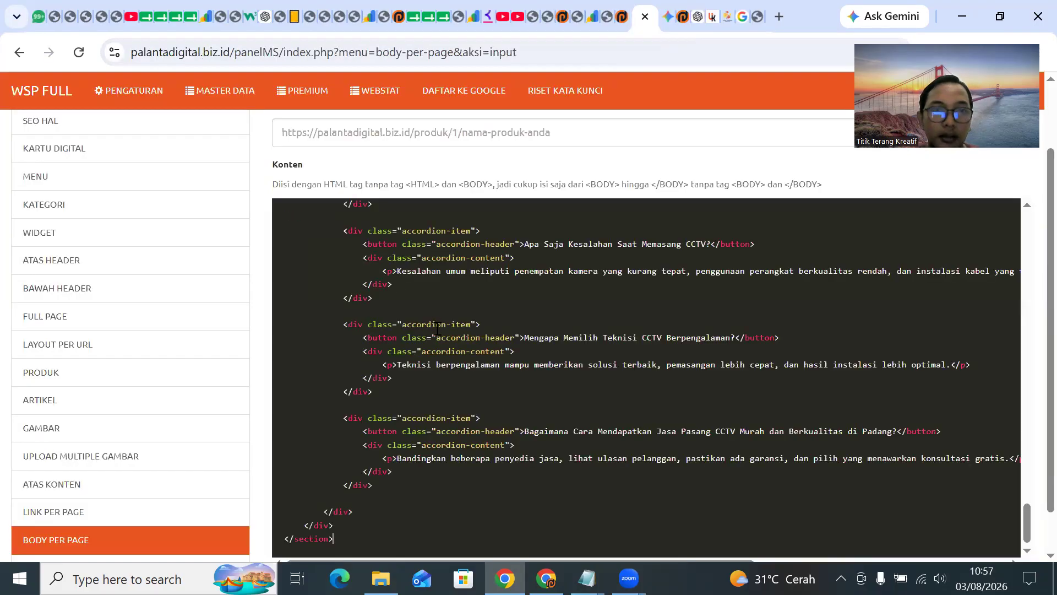
Copy the home CCTV installation product page's URL into the Body Per Page entry's web page field and submit the entry.
click(622, 8)
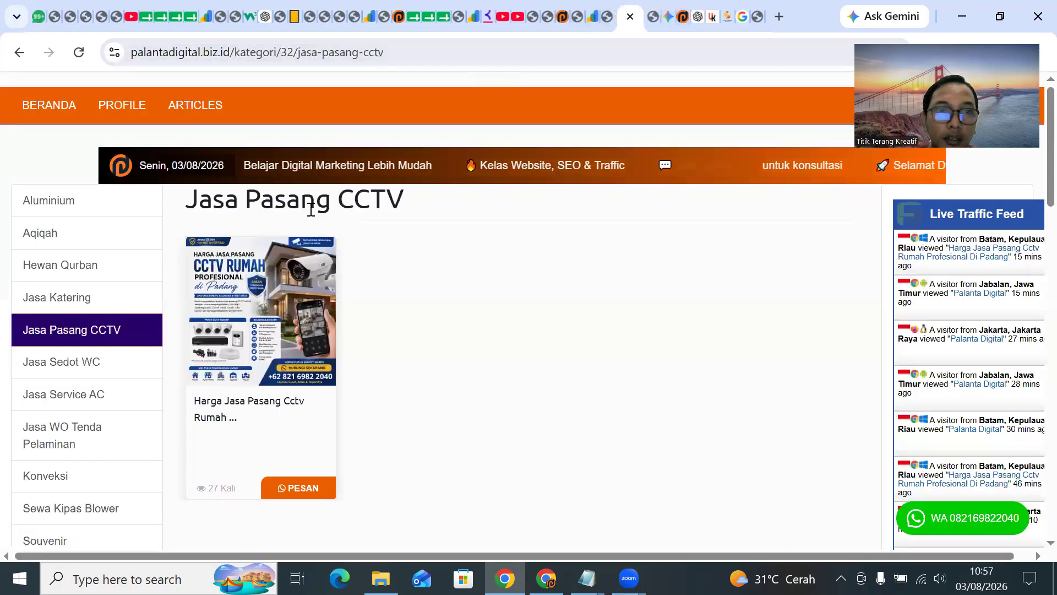
click(260, 309)
drag(623, 61, 128, 60)
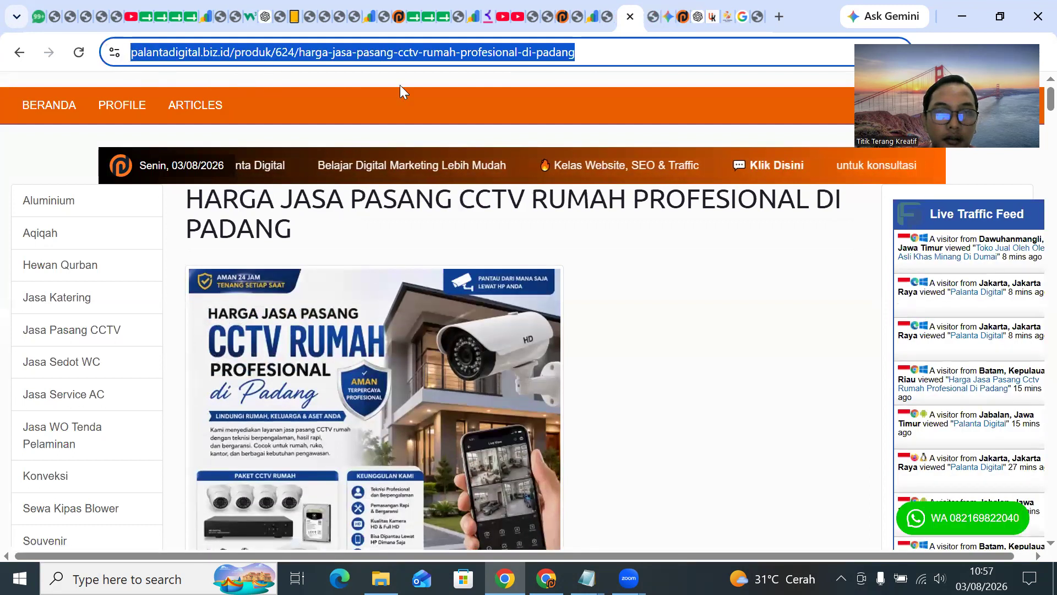
click(651, 15)
key(ctrl+v)
scroll(331, 253, down, 1)
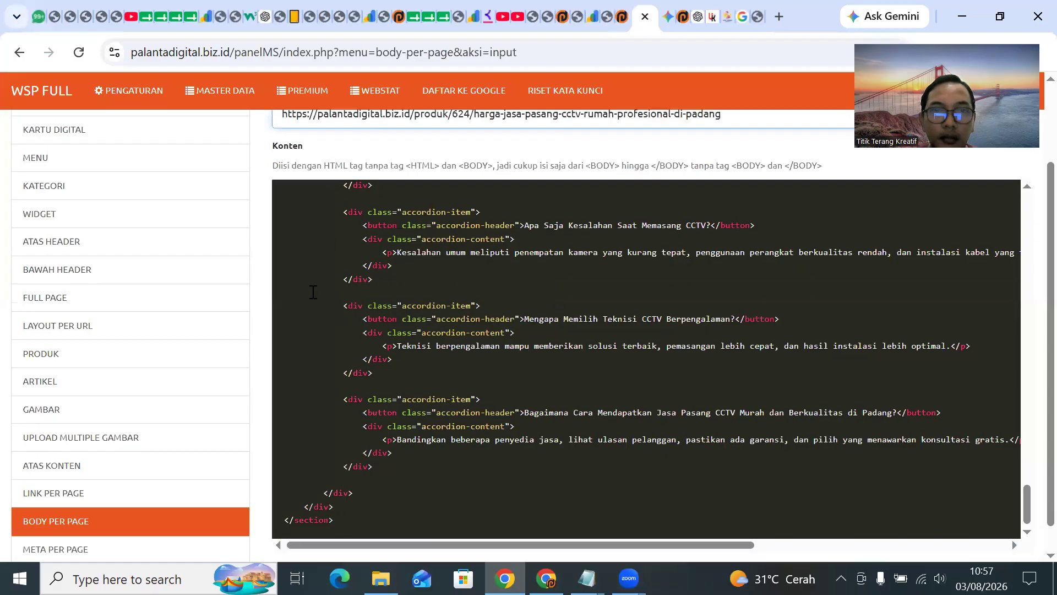
click(300, 545)
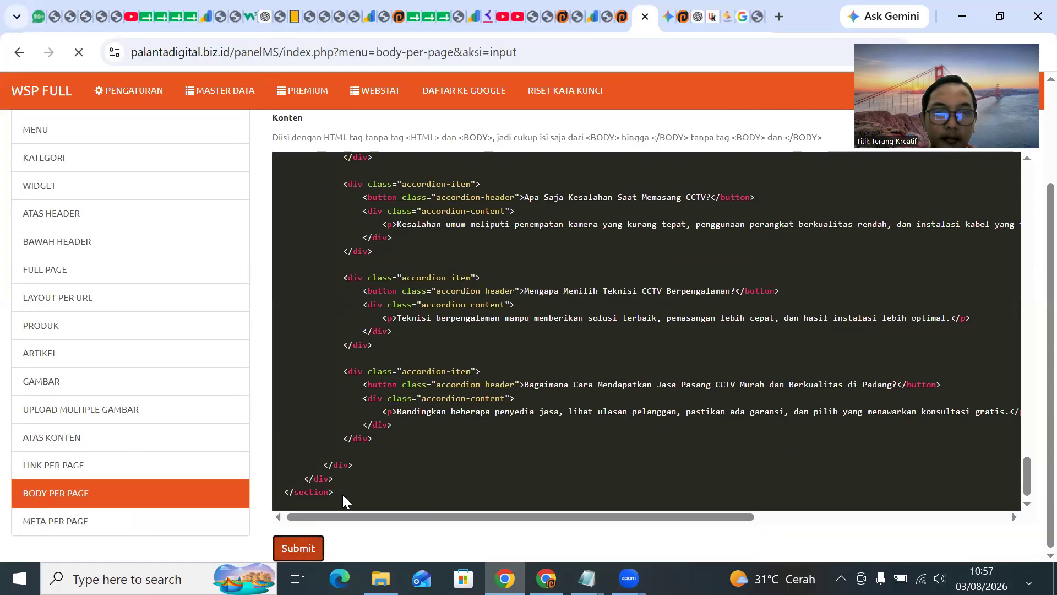
Reload the home CCTV installation product page and examine the FAQ section near its end.
click(623, 15)
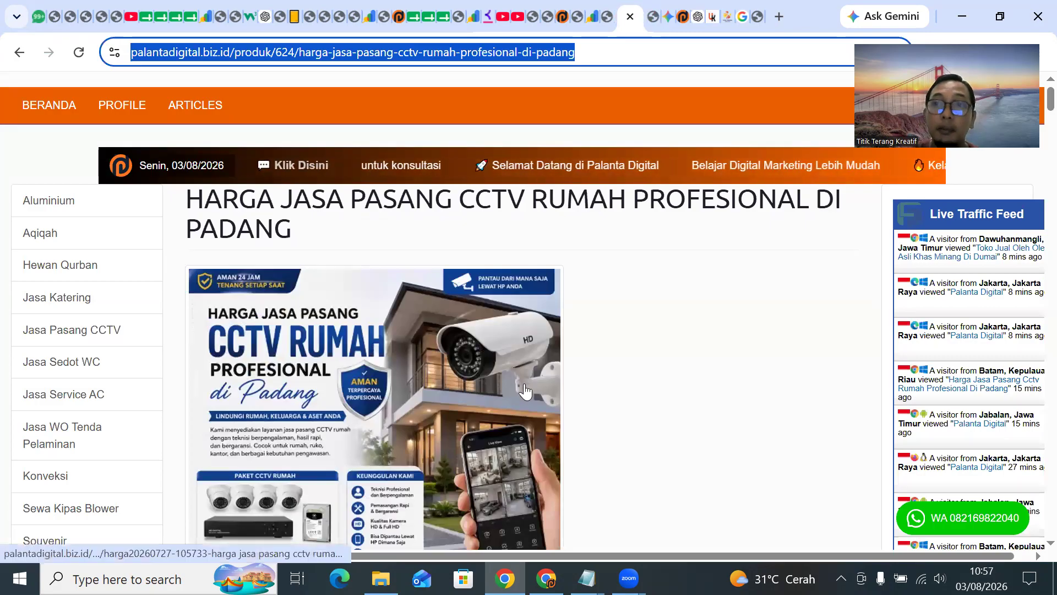
scroll(536, 380, down, 5)
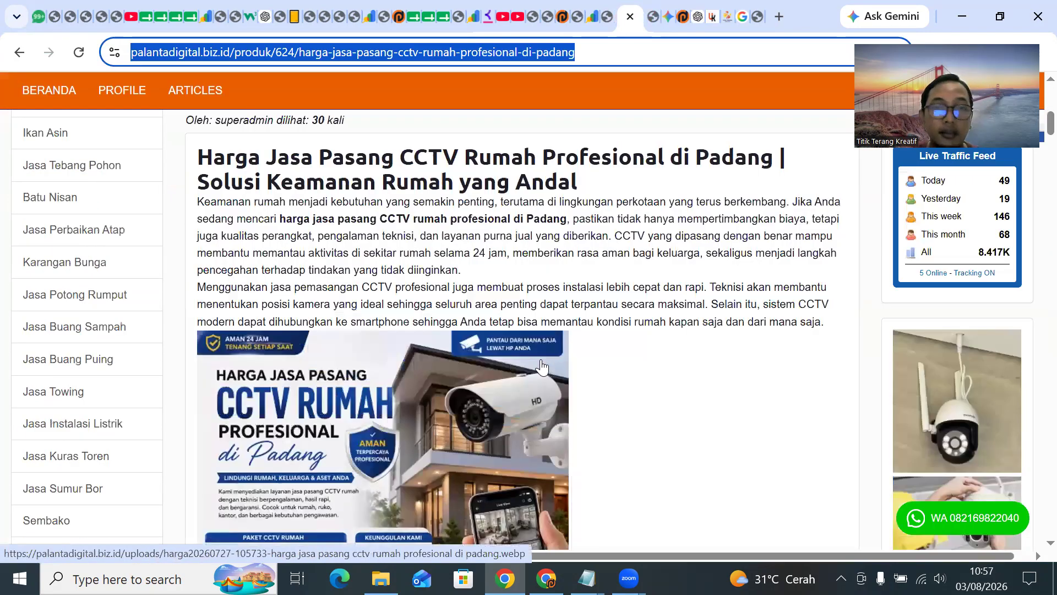
scroll(542, 366, down, 1)
scroll(435, 421, down, 10)
scroll(435, 421, down, 15)
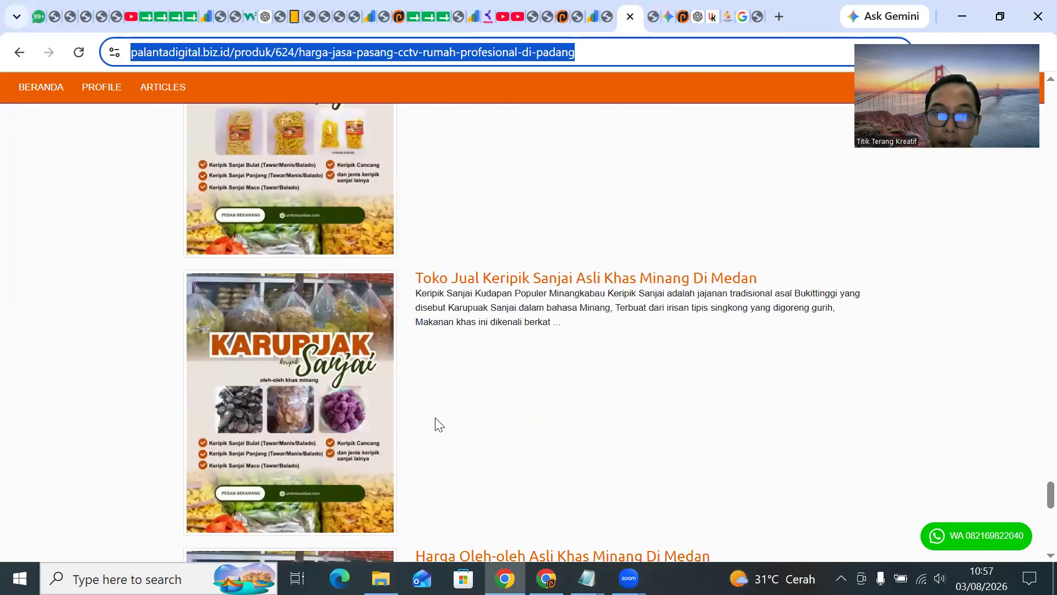
scroll(439, 424, down, 10)
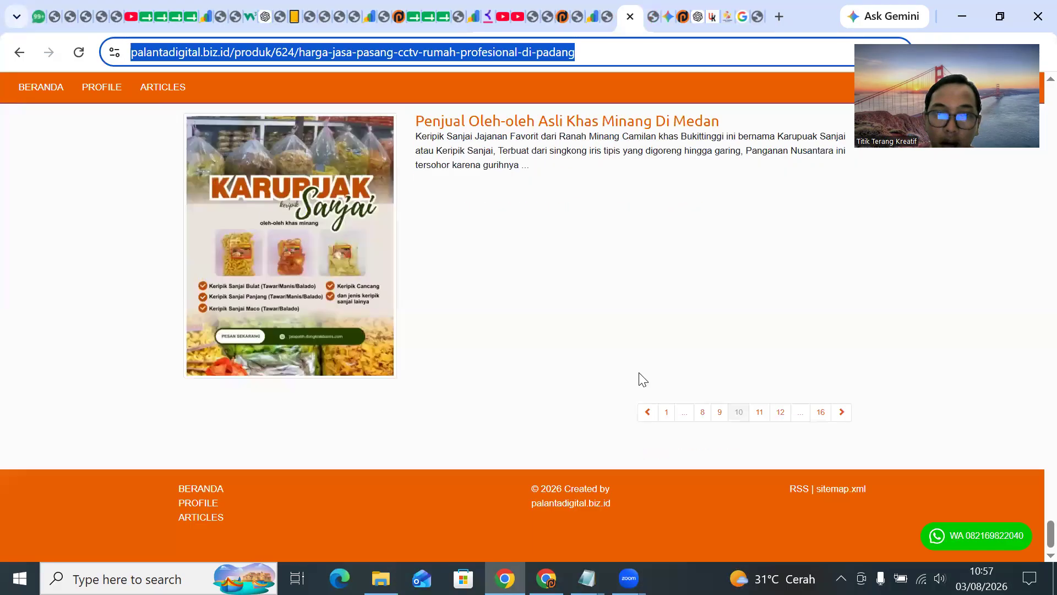
click(78, 53)
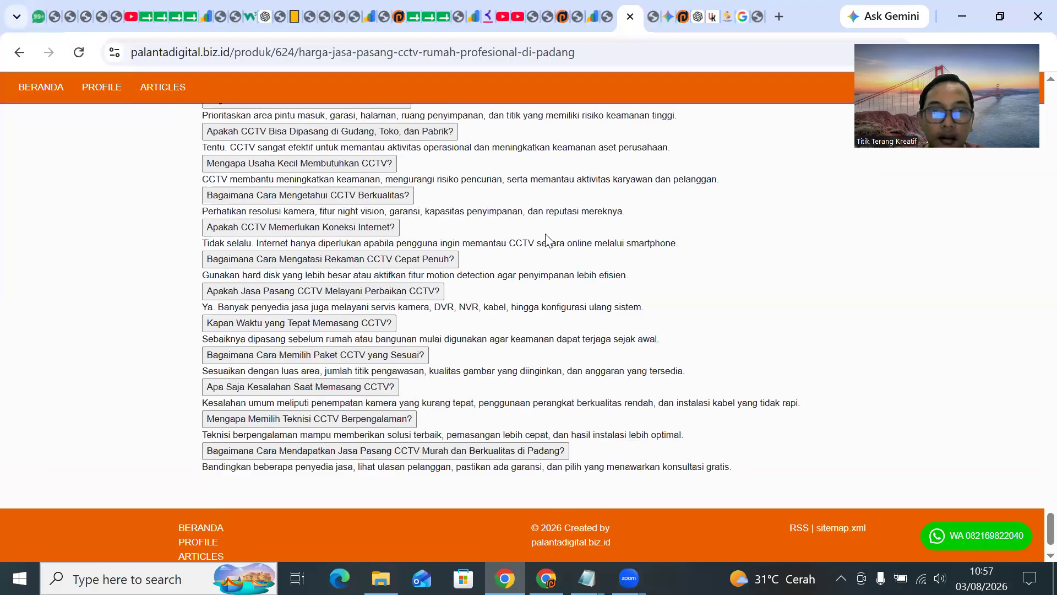
scroll(562, 259, up, 15)
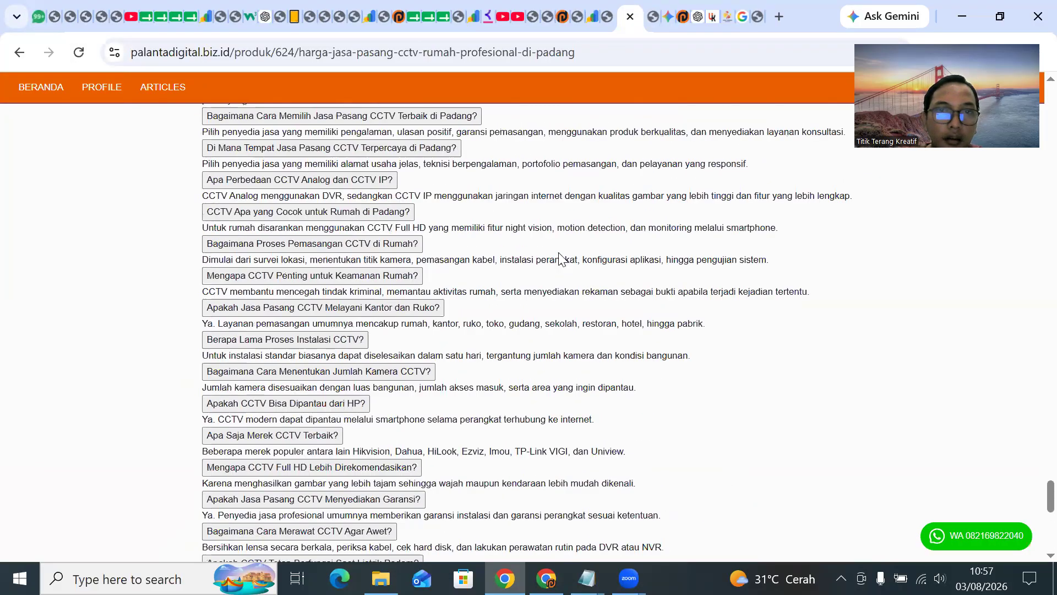
scroll(560, 252, up, 2)
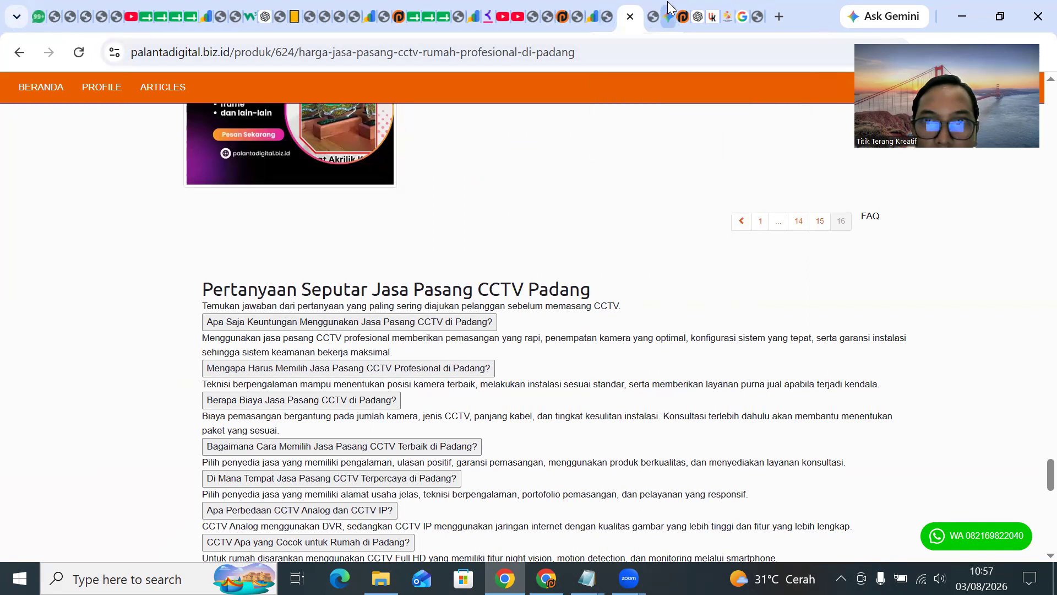
Review the accordion code answer in ChatGPT, then check the Body Per Page list and the FAQ on the product page.
click(695, 8)
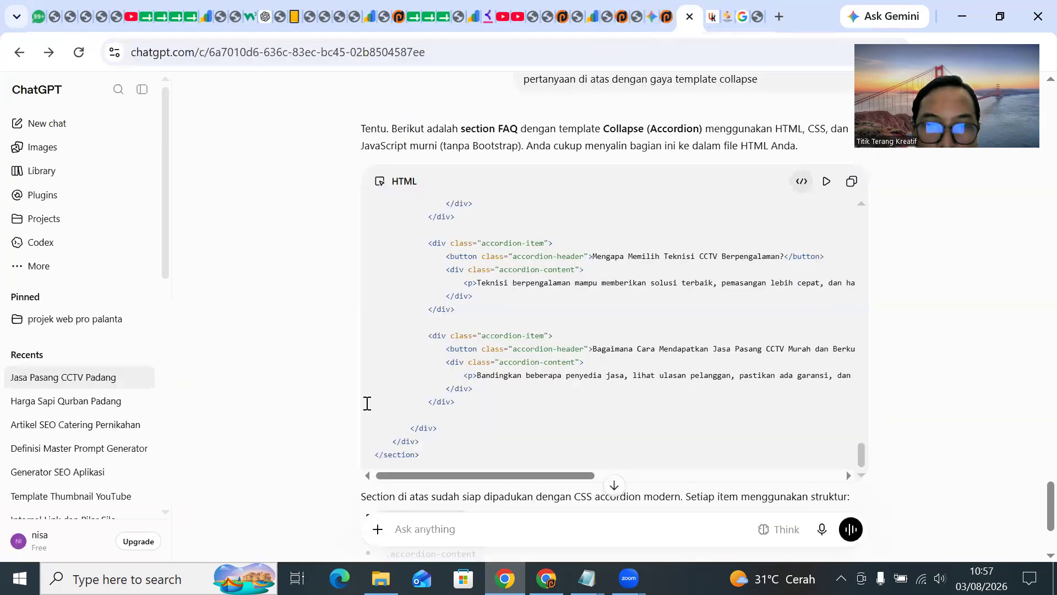
scroll(336, 397, up, 2)
scroll(335, 388, up, 2)
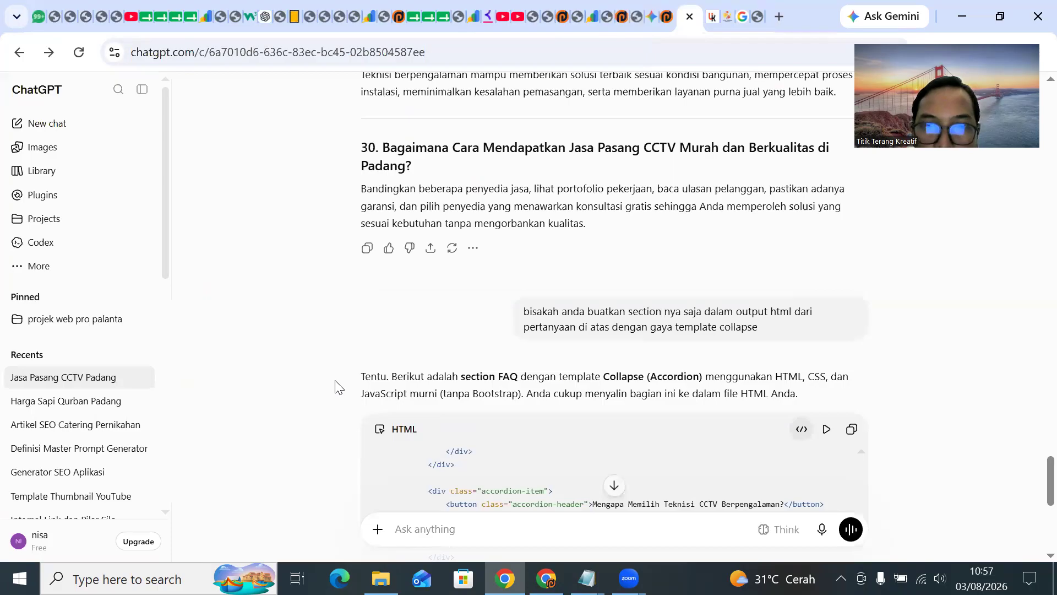
scroll(336, 385, down, 3)
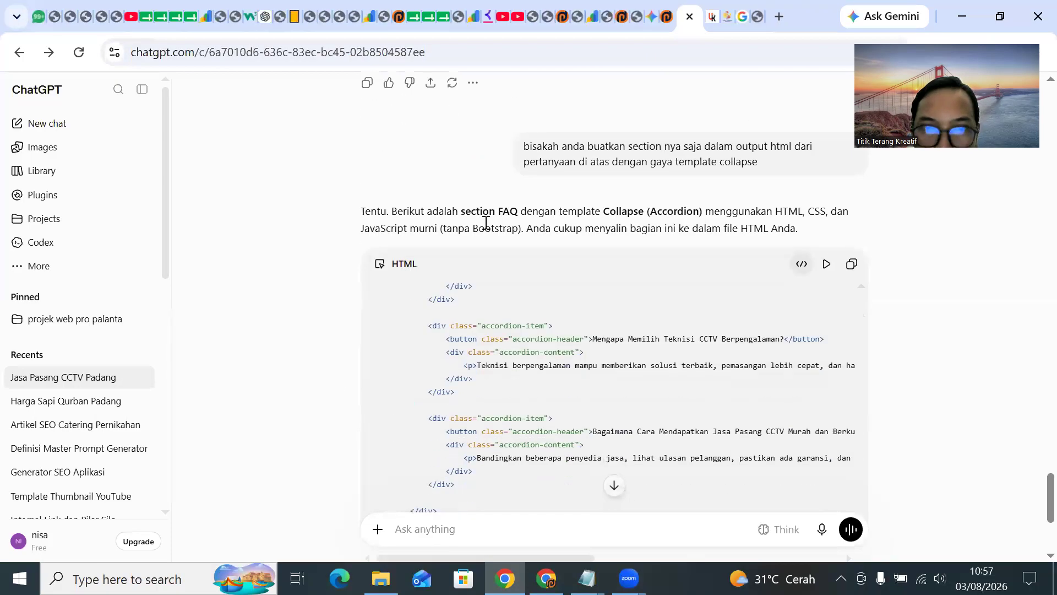
scroll(275, 419, down, 3)
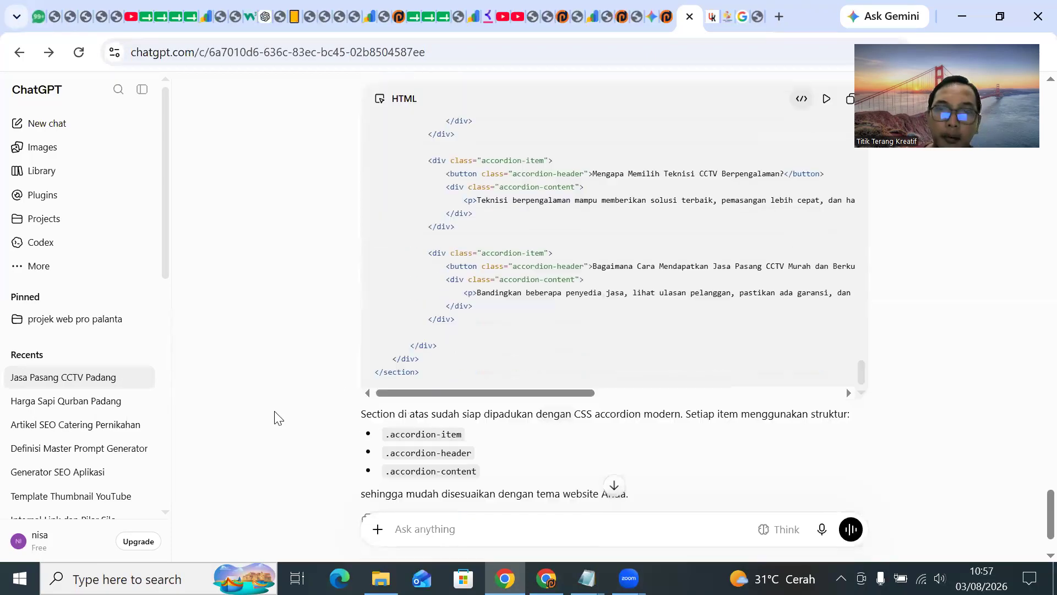
click(637, 16)
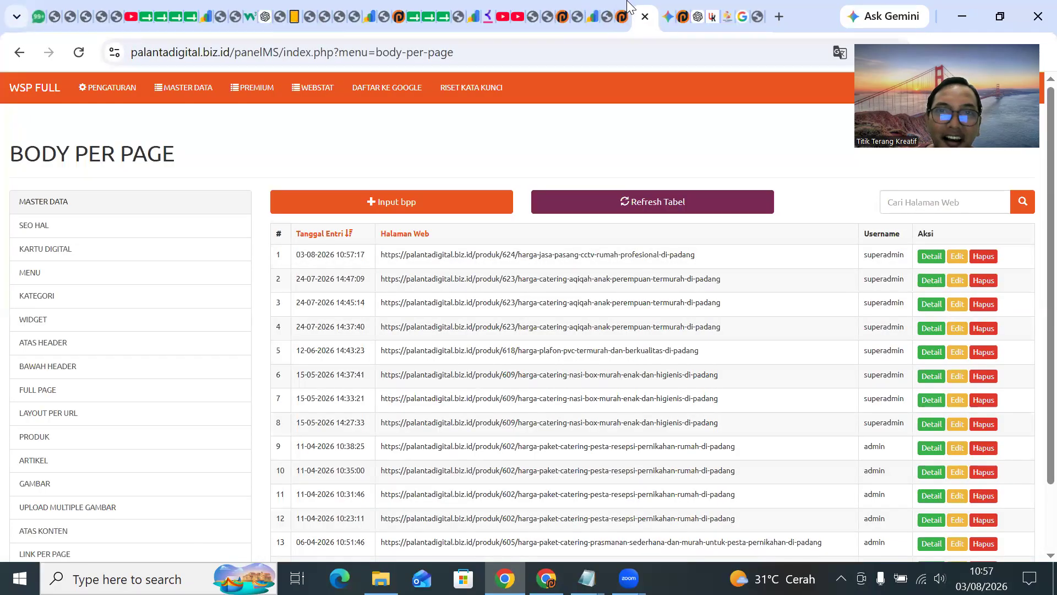
click(622, 17)
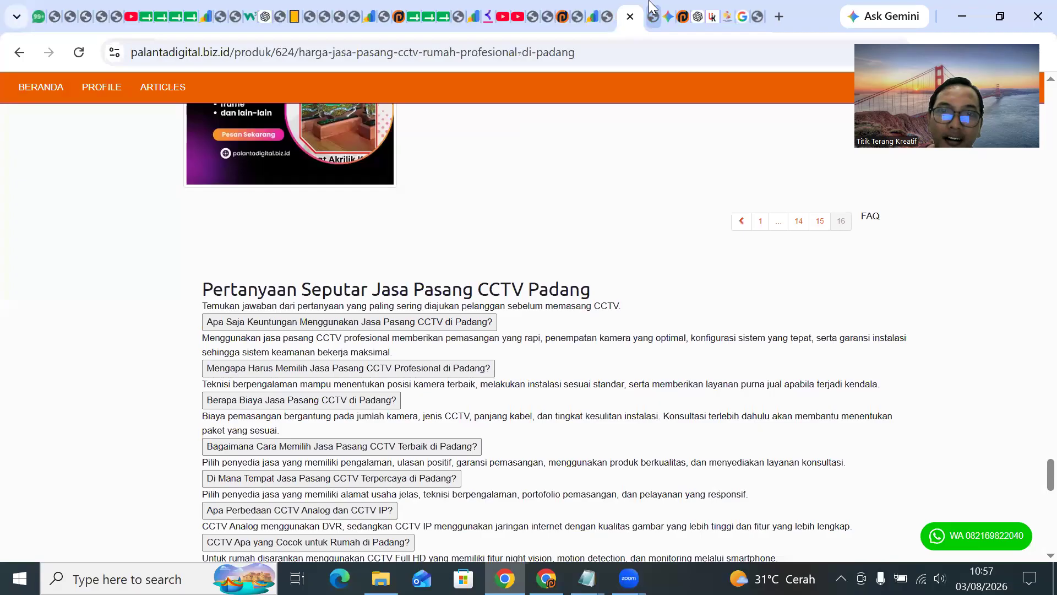
Ask ChatGPT to improve the FAQ code with the prompt "tolong revisi skrip diatas dengan menambahkan bootstrap agar lebih bagus".
click(700, 24)
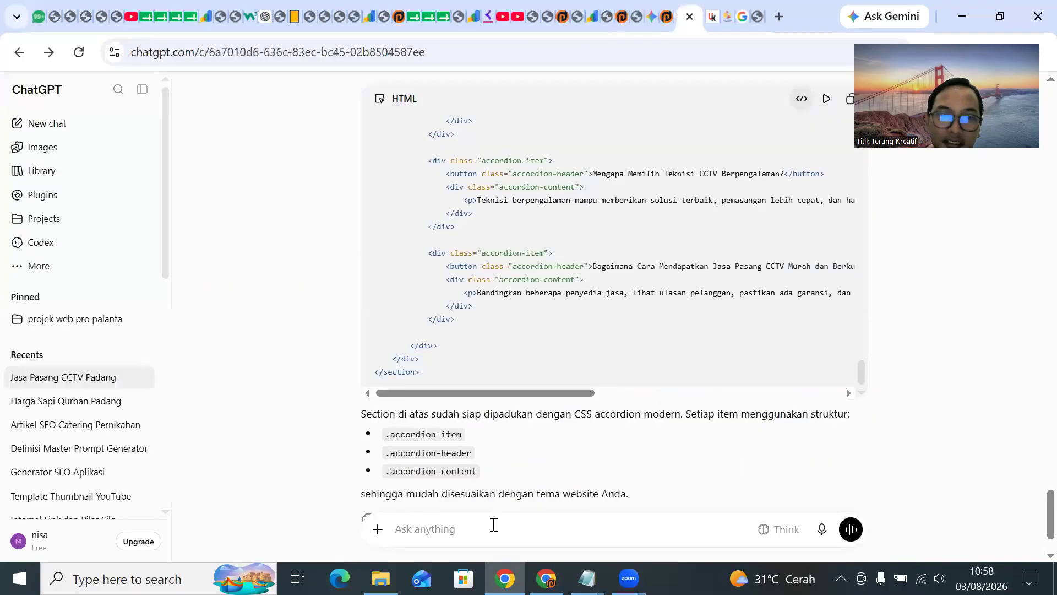
text(tolo)
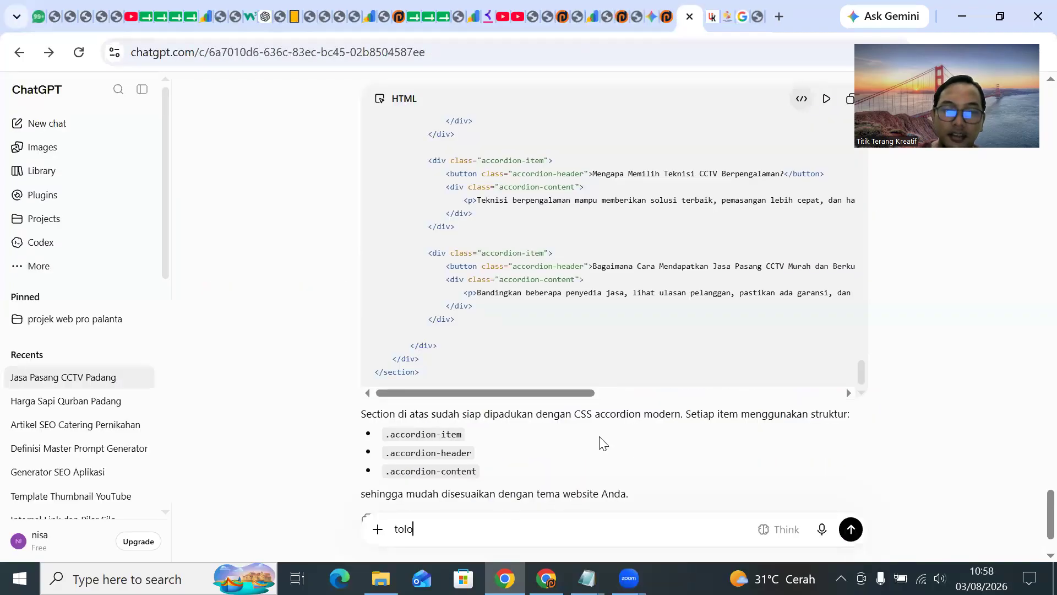
text(ng revisi skrip)
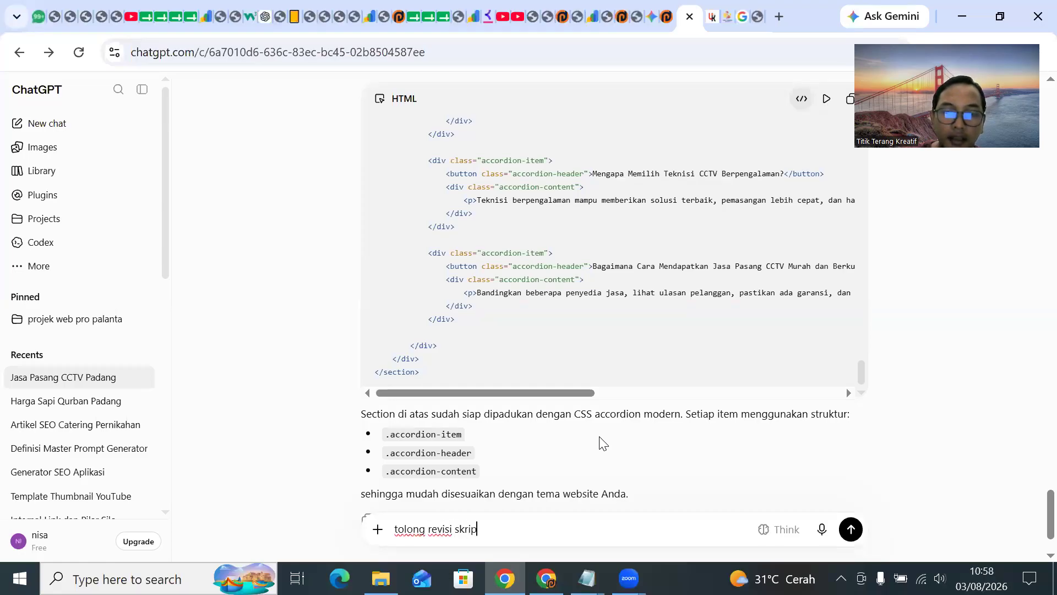
text( diatas d)
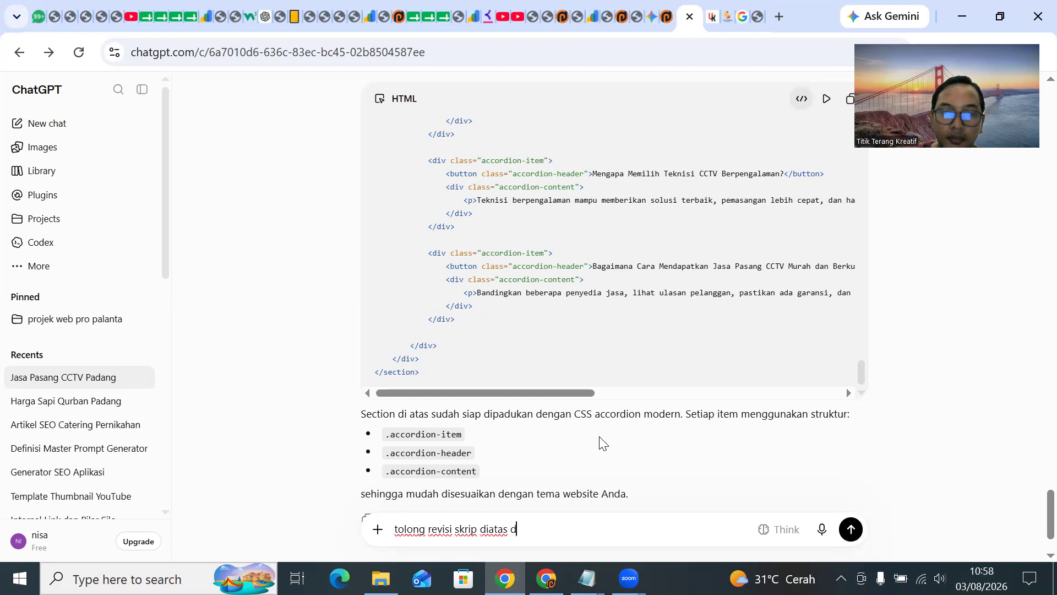
text(engan menambhakn)
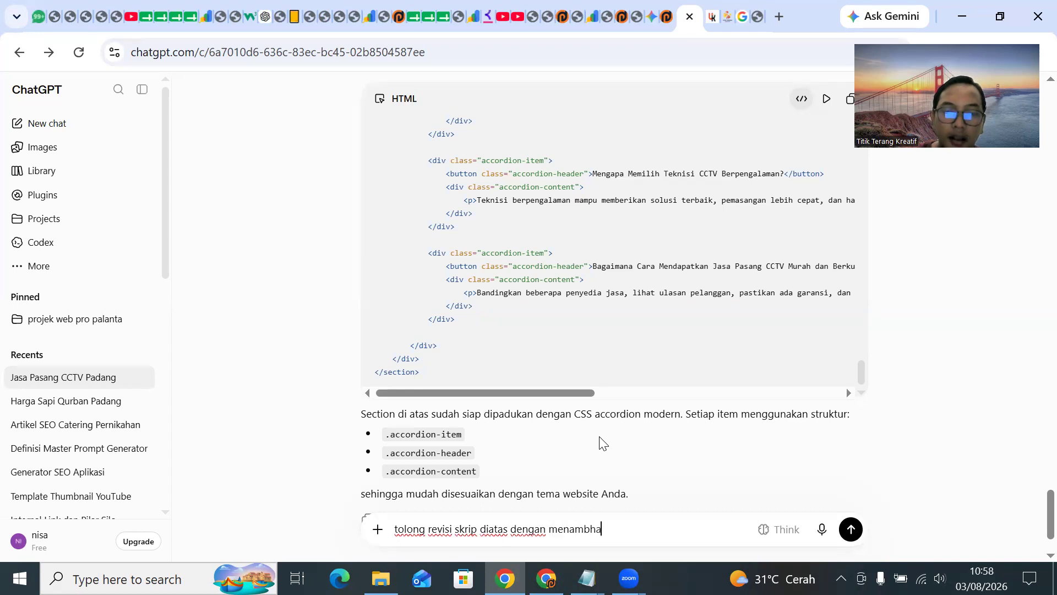
key(BackSpace)
key(BackSpace)
key(BackSpace)
text(hkan boots)
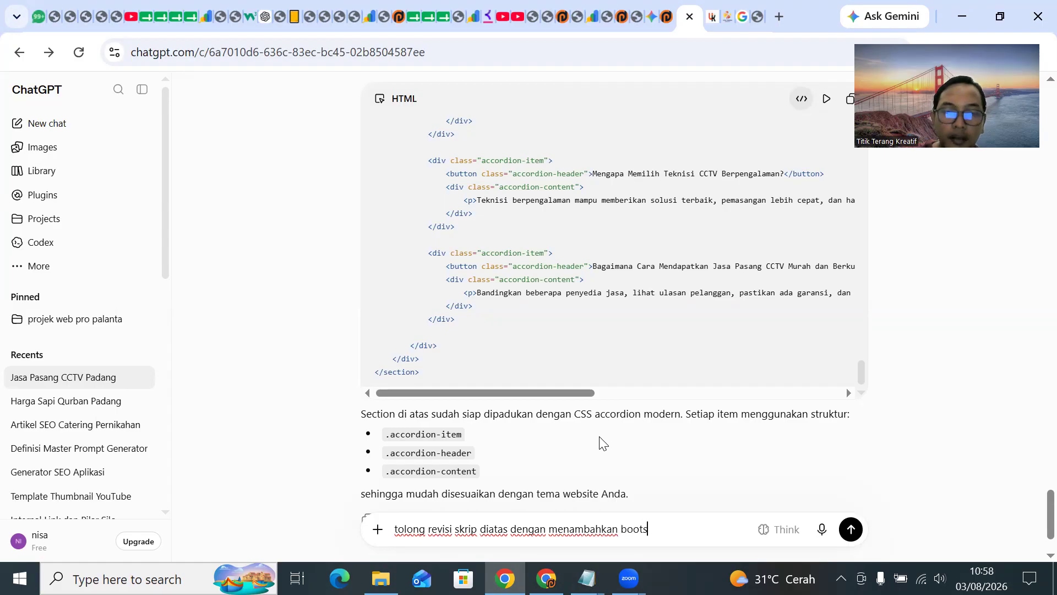
text(trap agar lebih bag)
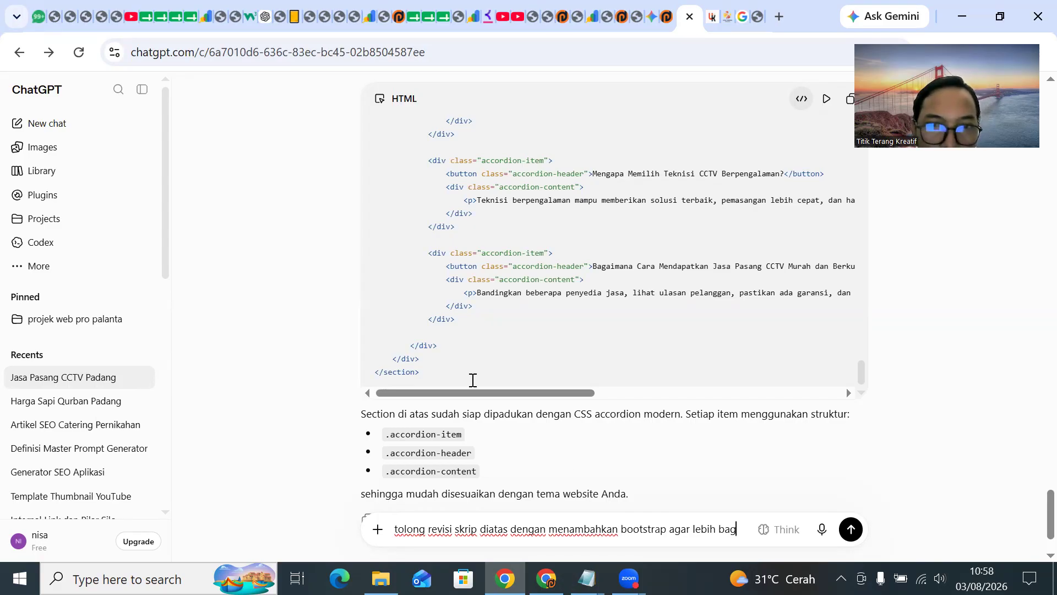
text(us)
key(Return)
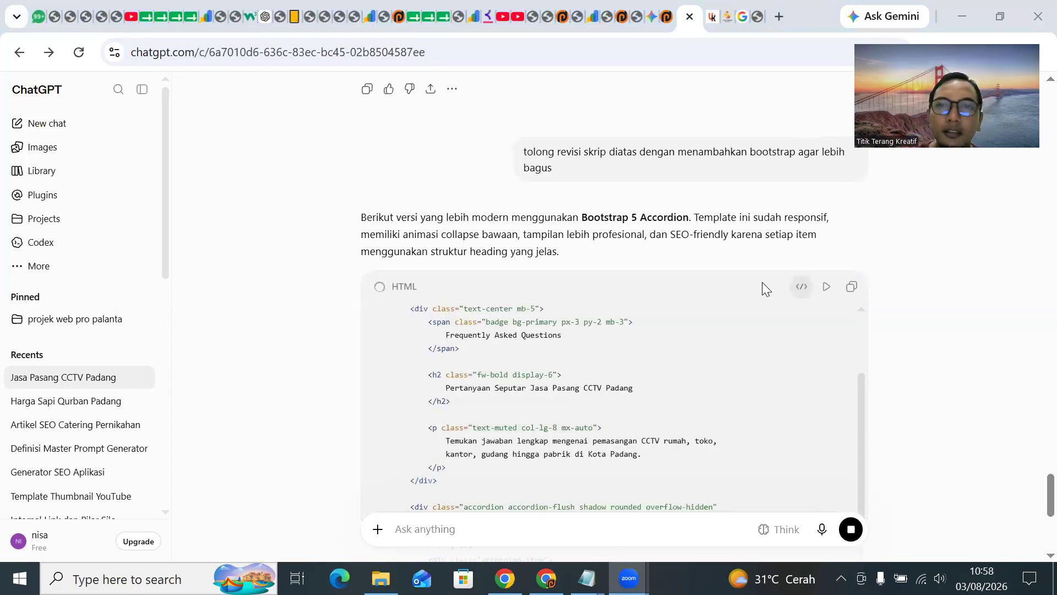
Review the plain FAQ section on the home CCTV installation product page, highlighting the first question's answer.
click(635, 16)
click(624, 17)
scroll(430, 256, down, 2)
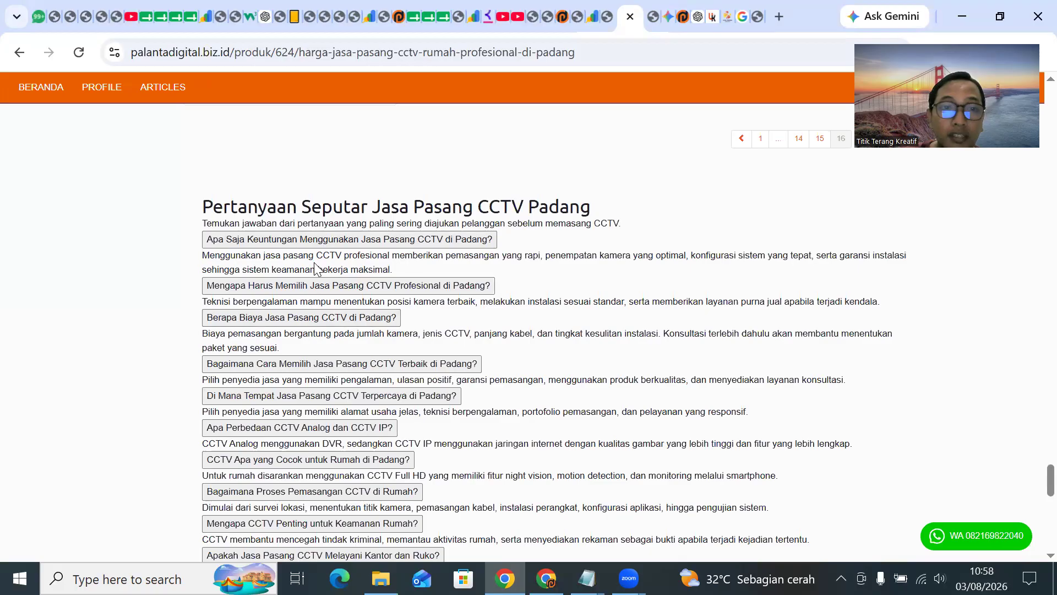
triple_click(355, 270)
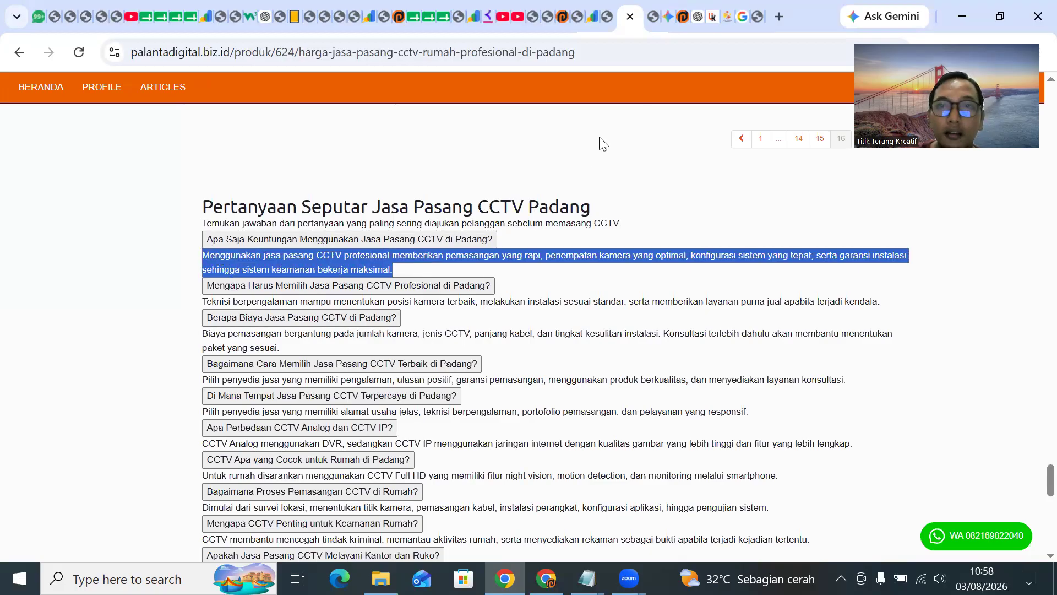
Copy the complete Bootstrap 5 accordion HTML from ChatGPT's revised answer.
click(697, 16)
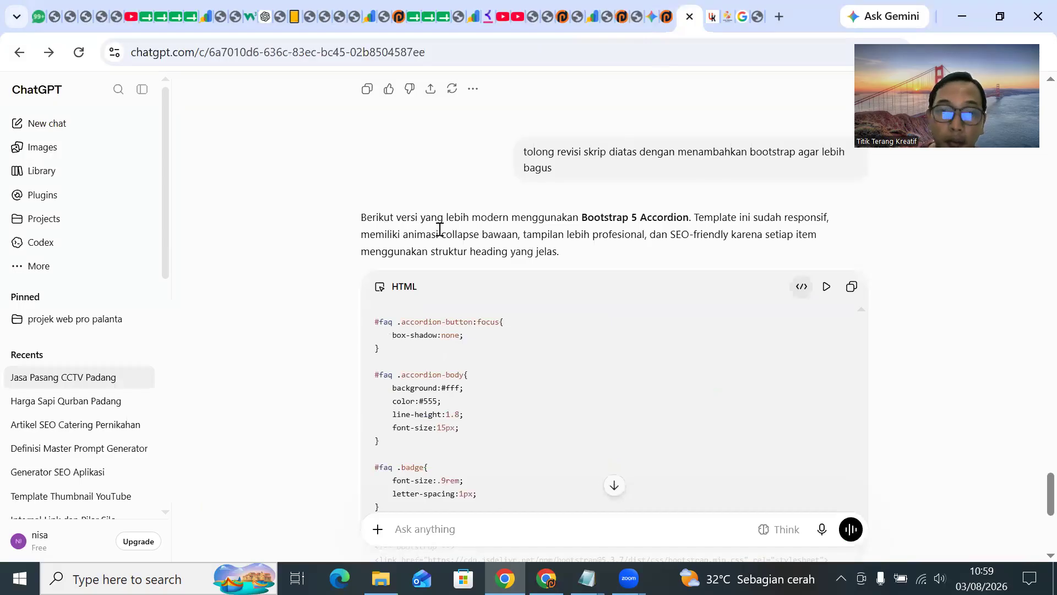
scroll(718, 212, down, 2)
scroll(736, 268, up, 15)
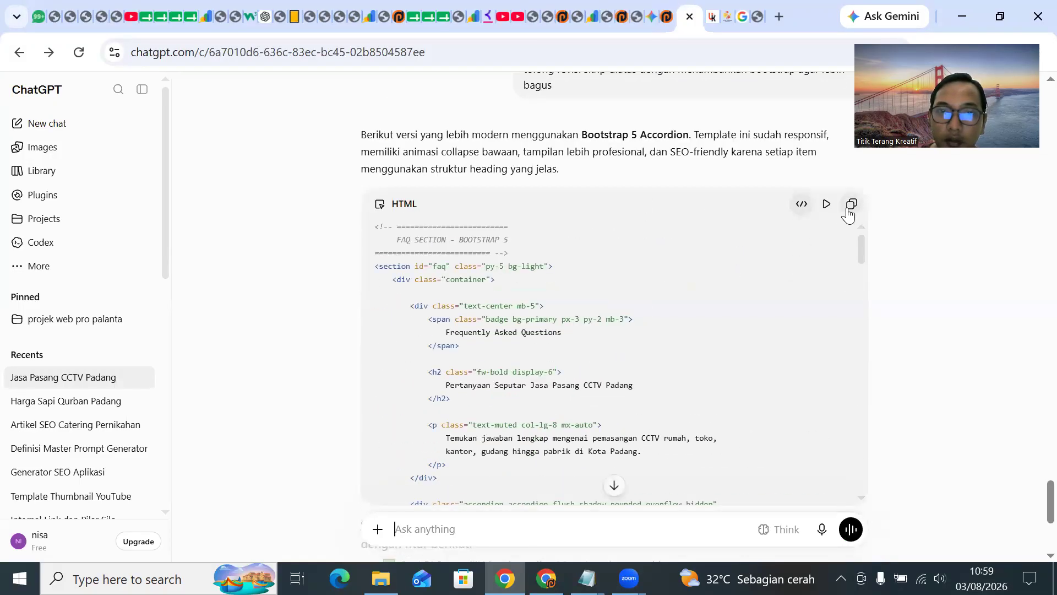
Replace the Konten Link code in the home CCTV product page's Body Per Page entry with the copied Bootstrap FAQ and save the entry.
click(637, 17)
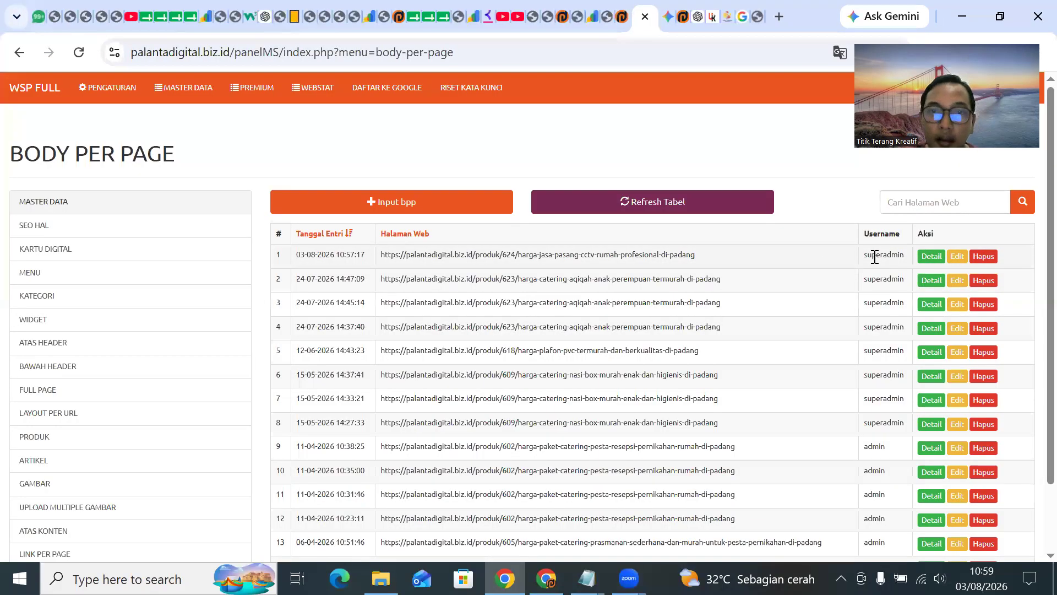
click(957, 257)
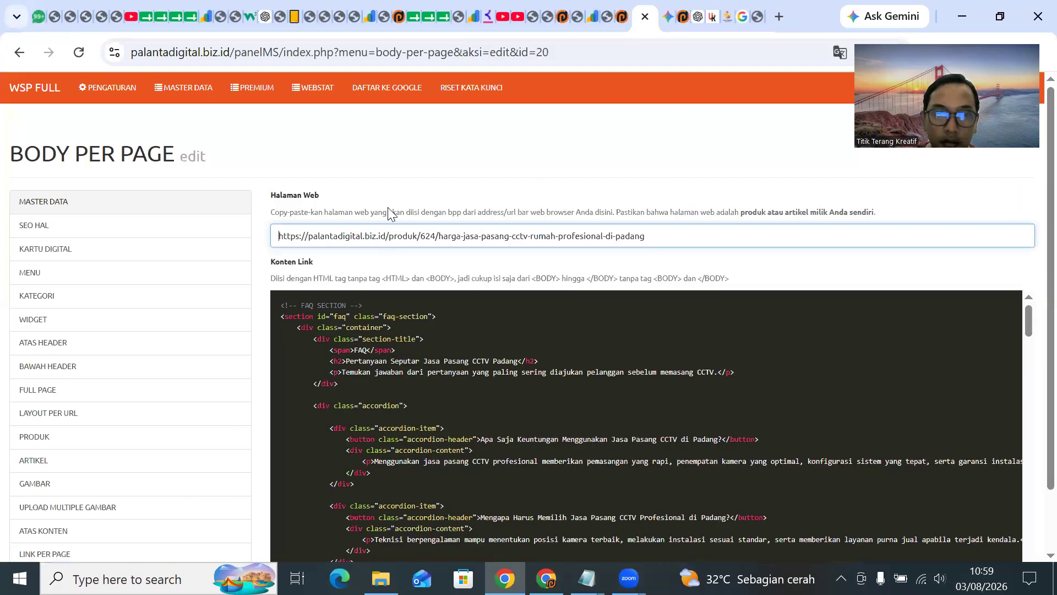
click(384, 316)
key(ctrl+End)
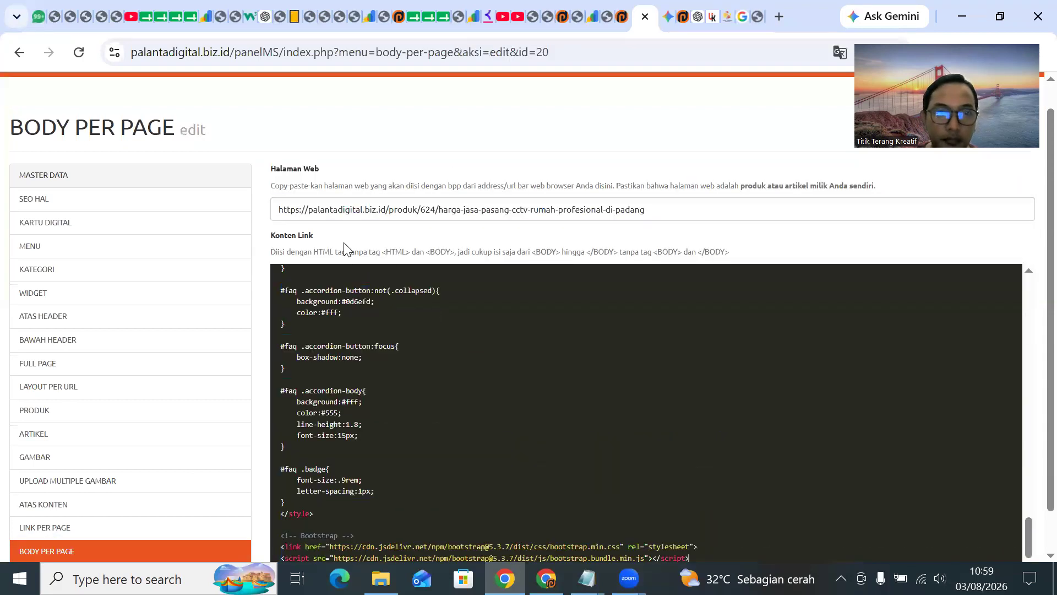
scroll(344, 242, up, 1)
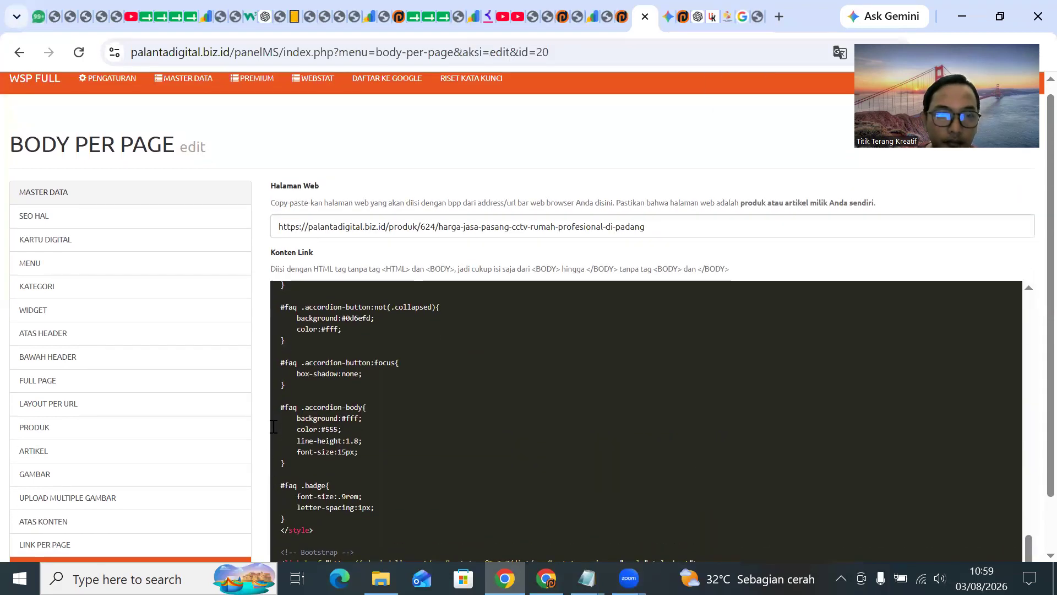
key(ctrl+plus)
scroll(273, 426, down, 3)
click(297, 543)
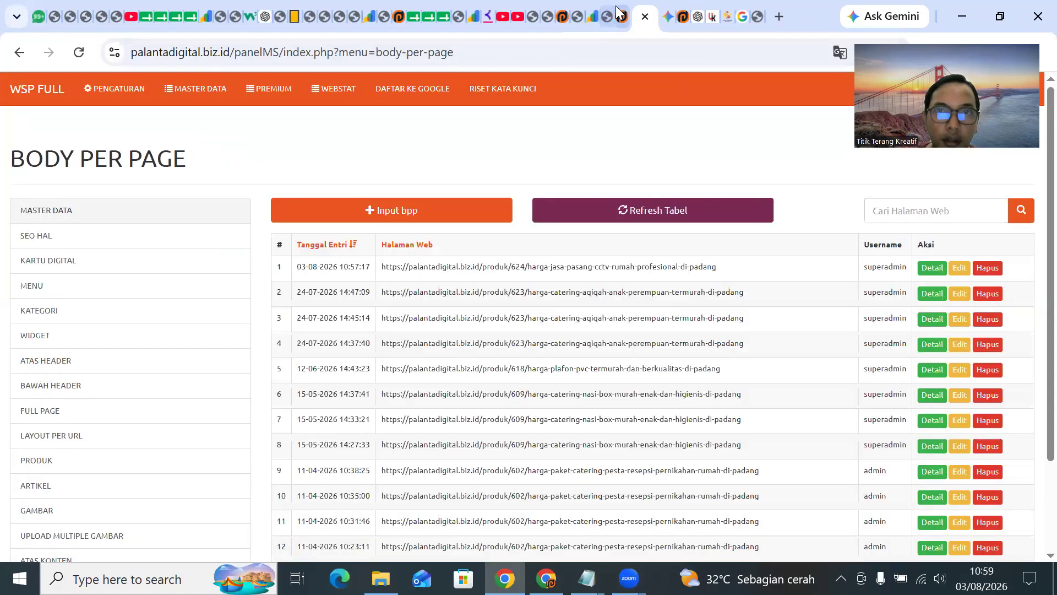
Reload the home CCTV installation product page and examine its header and the Bootstrap FAQ accordion near its end.
click(620, 12)
click(78, 52)
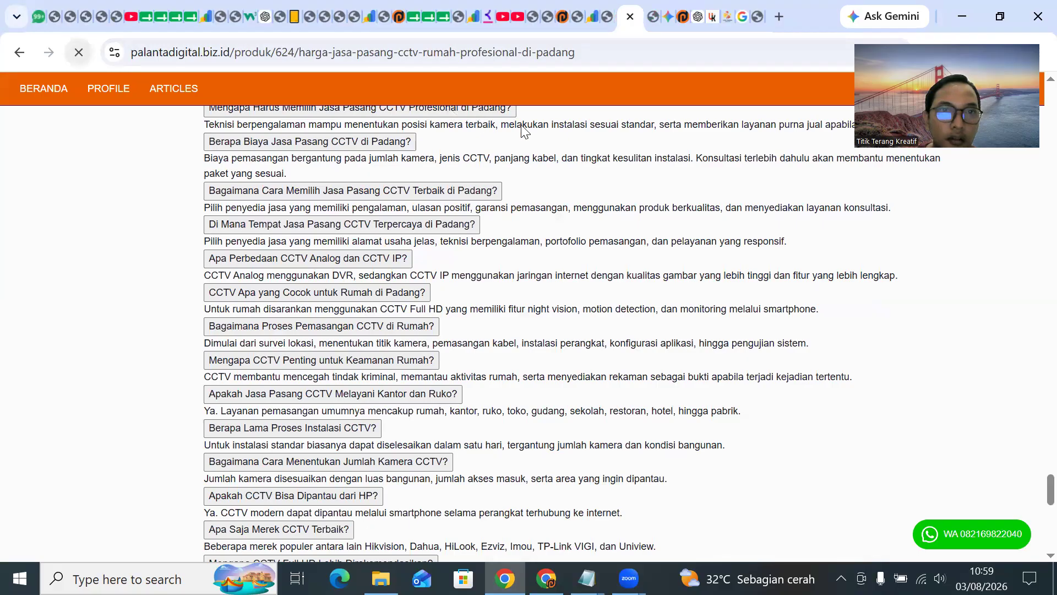
scroll(578, 204, down, 15)
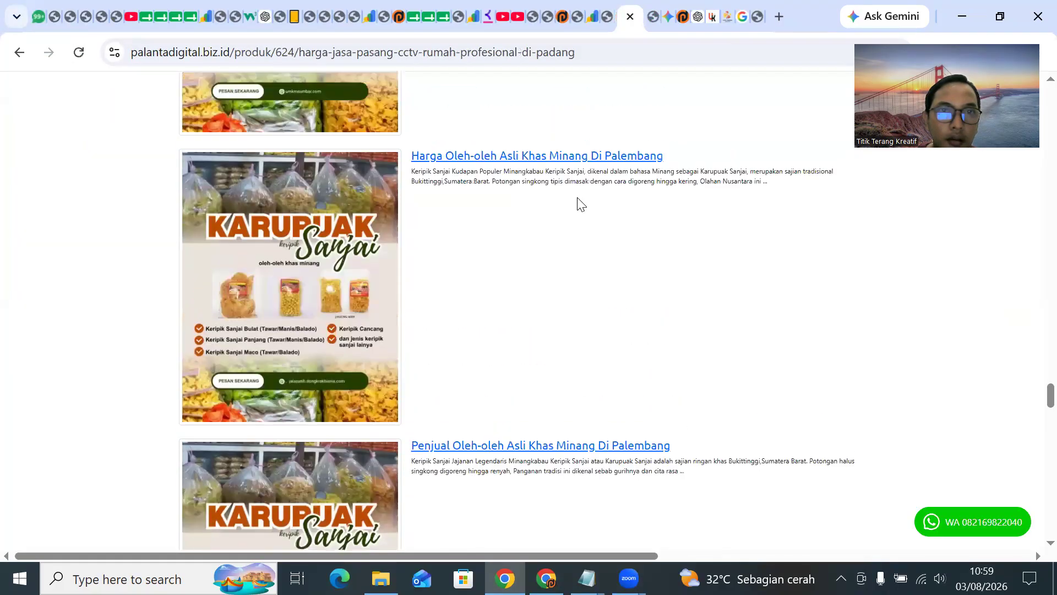
scroll(578, 194, up, 20)
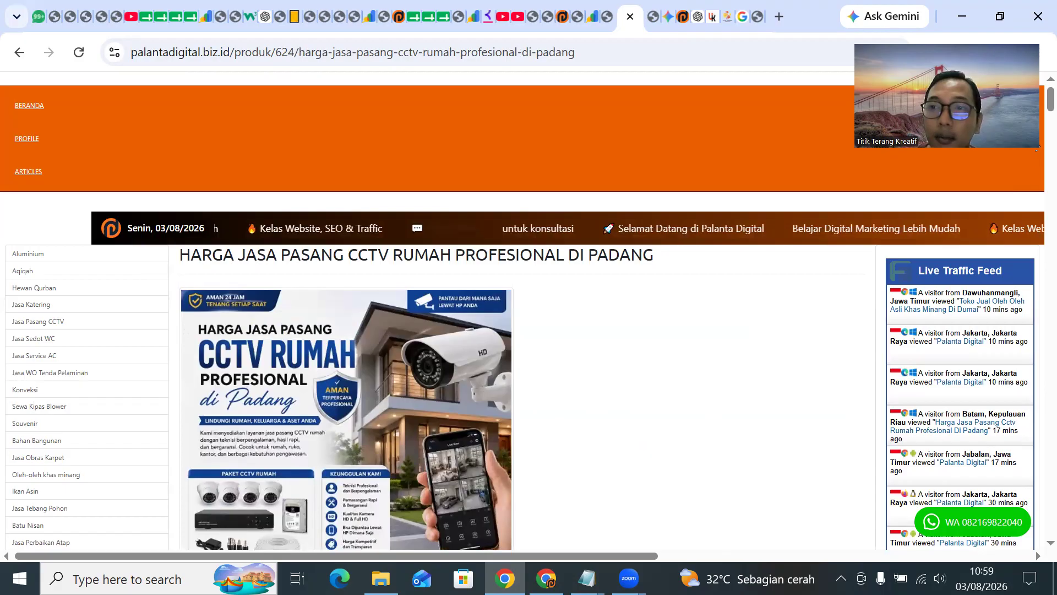
scroll(1034, 242, down, 20)
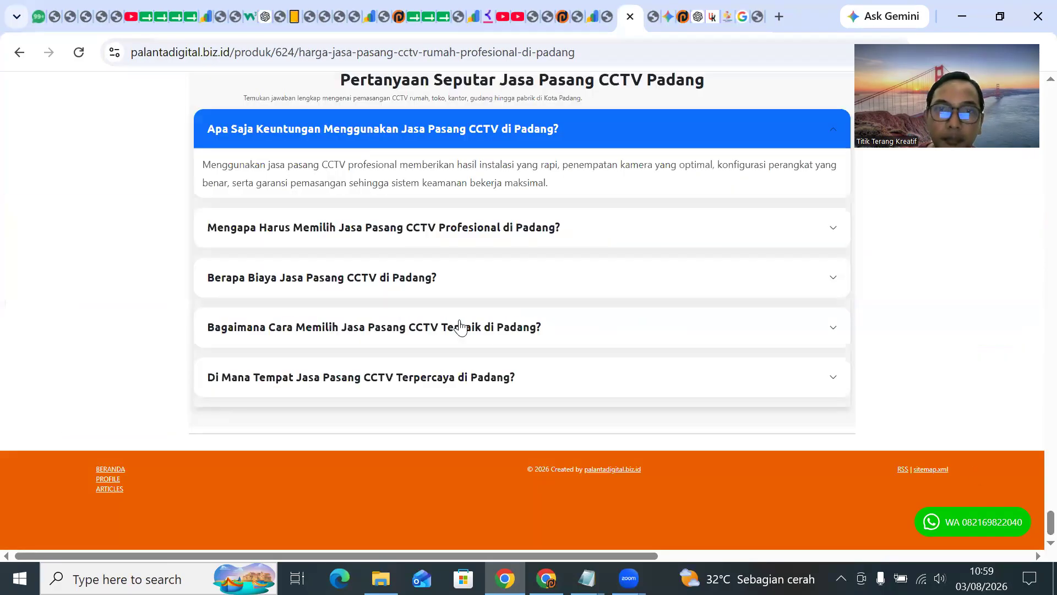
scroll(682, 243, up, 1)
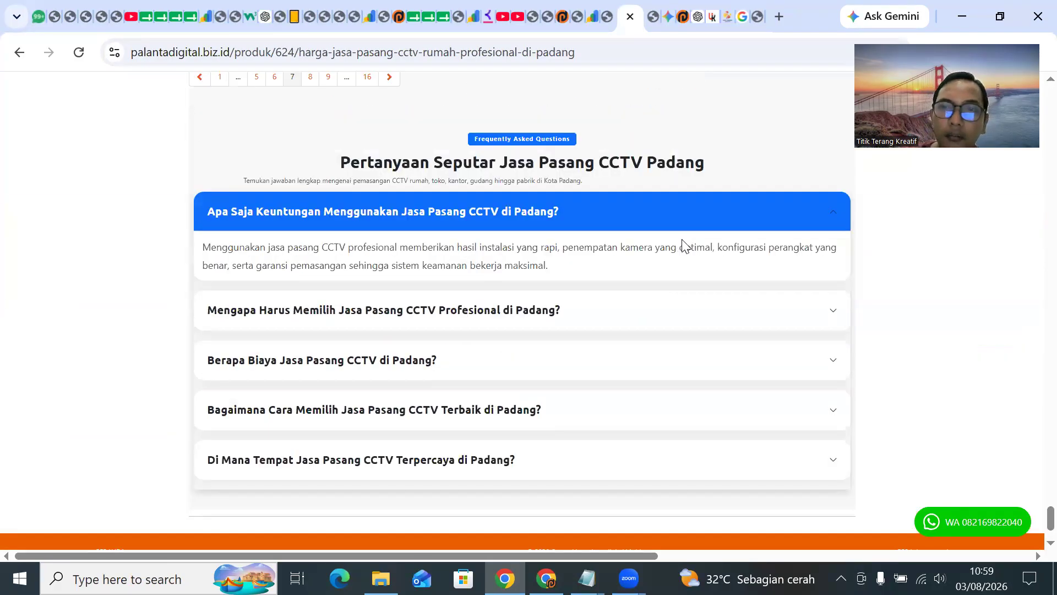
scroll(669, 264, up, 1)
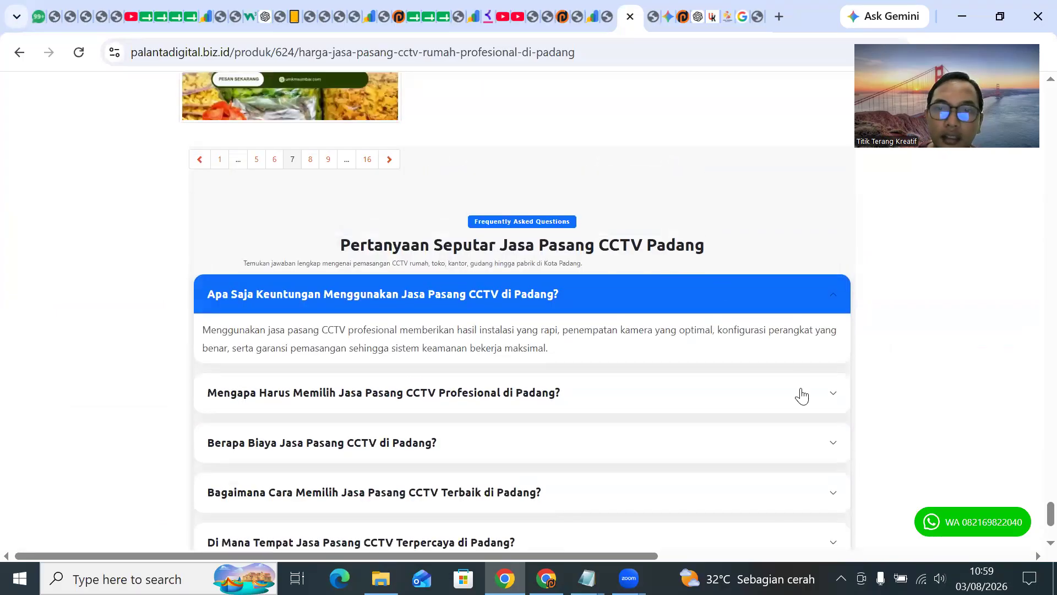
scroll(596, 304, down, 1)
Test the FAQ accordion by expanding the second through fifth questions in turn.
click(597, 306)
click(626, 358)
click(621, 392)
click(616, 442)
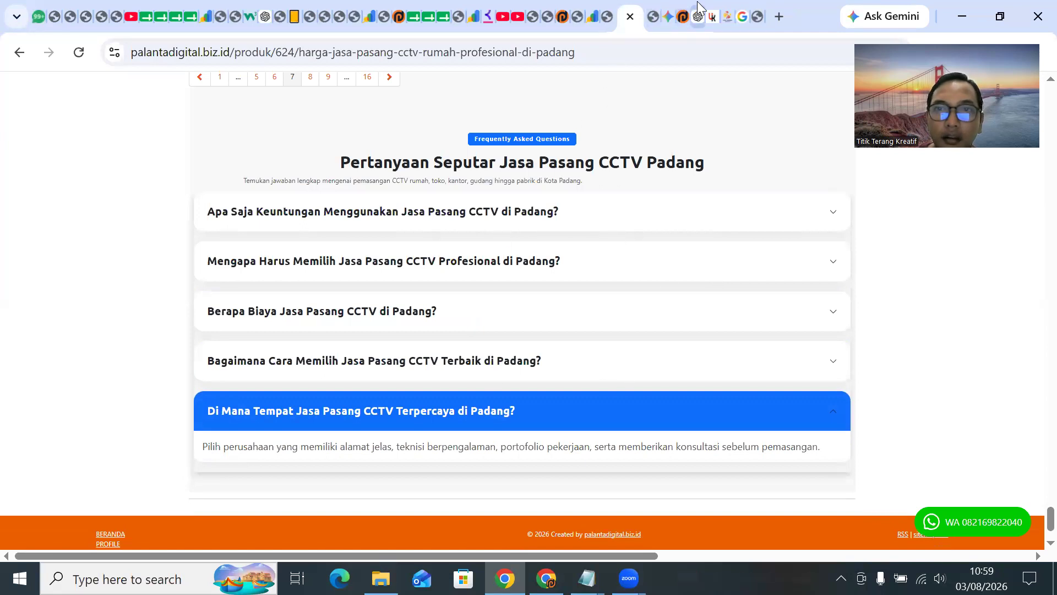
Compare the CCTV product page's header layout with the website homepage and the 150 kg sapi qurban product page.
scroll(589, 245, up, 20)
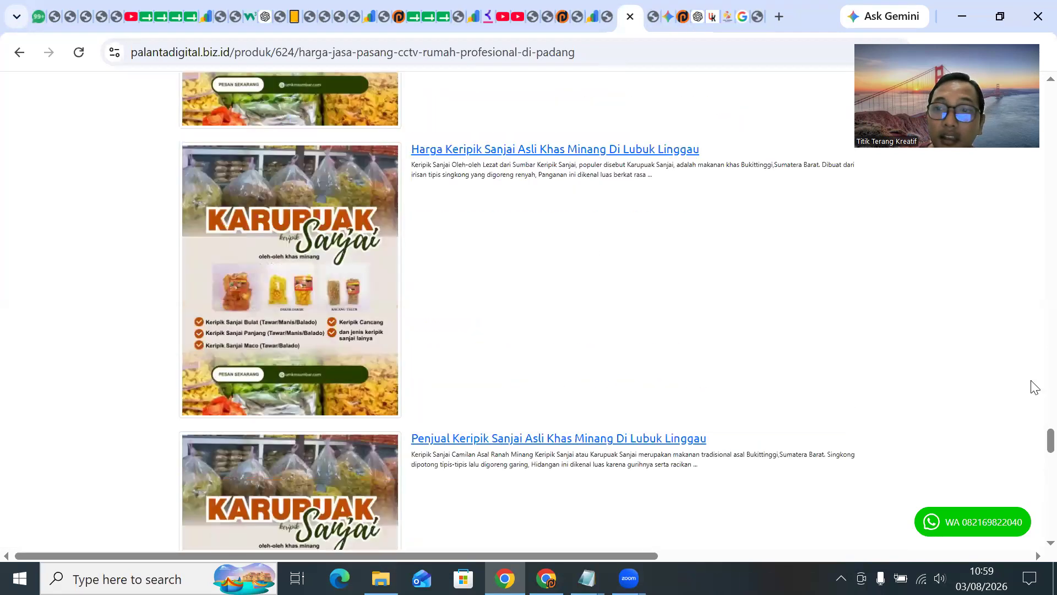
scroll(1035, 420, up, 15)
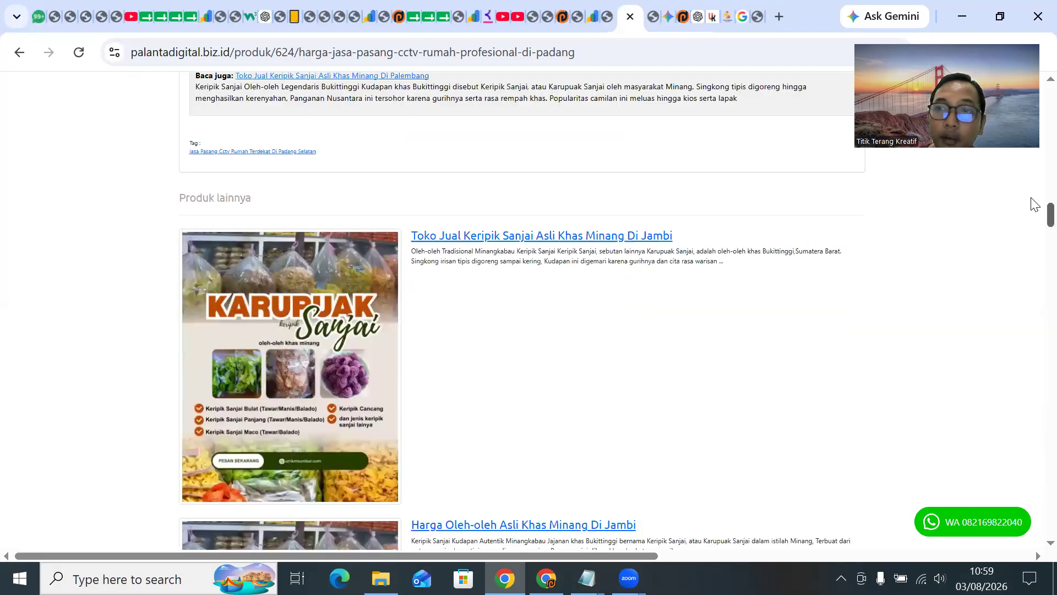
scroll(1035, 203, up, 6)
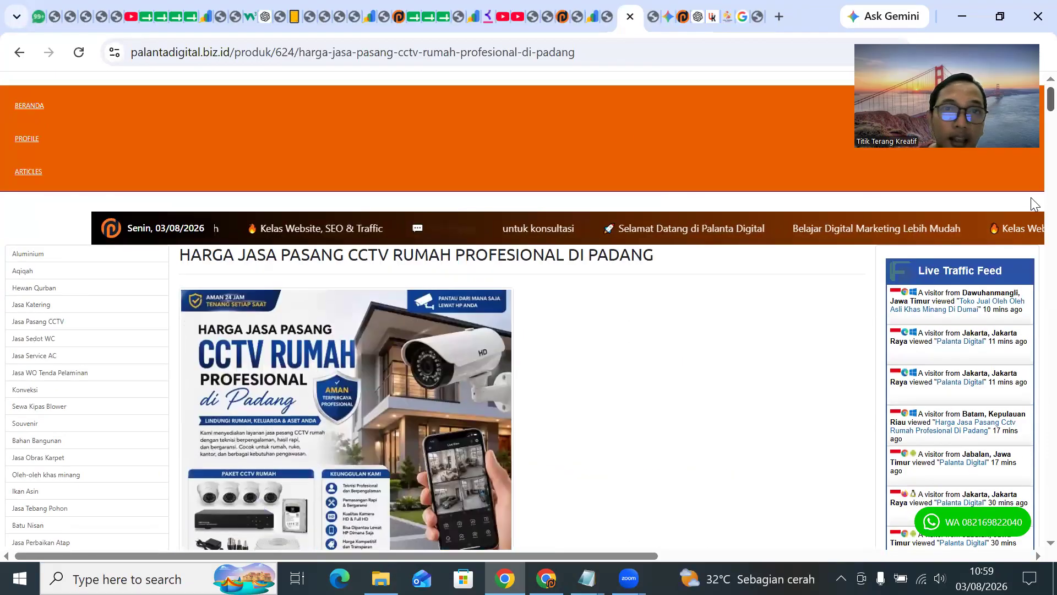
click(560, 14)
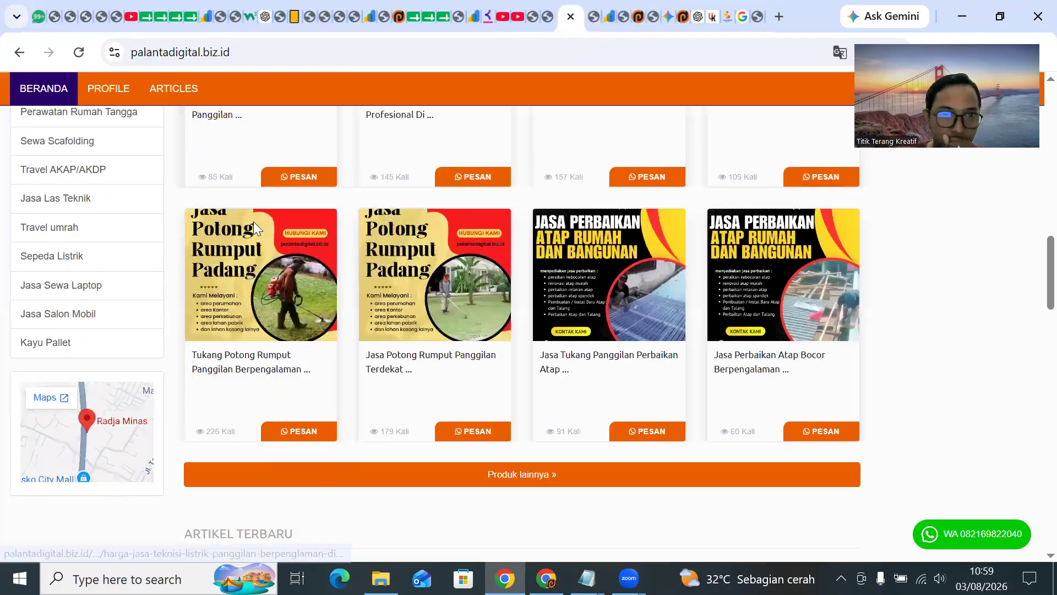
scroll(254, 221, up, 15)
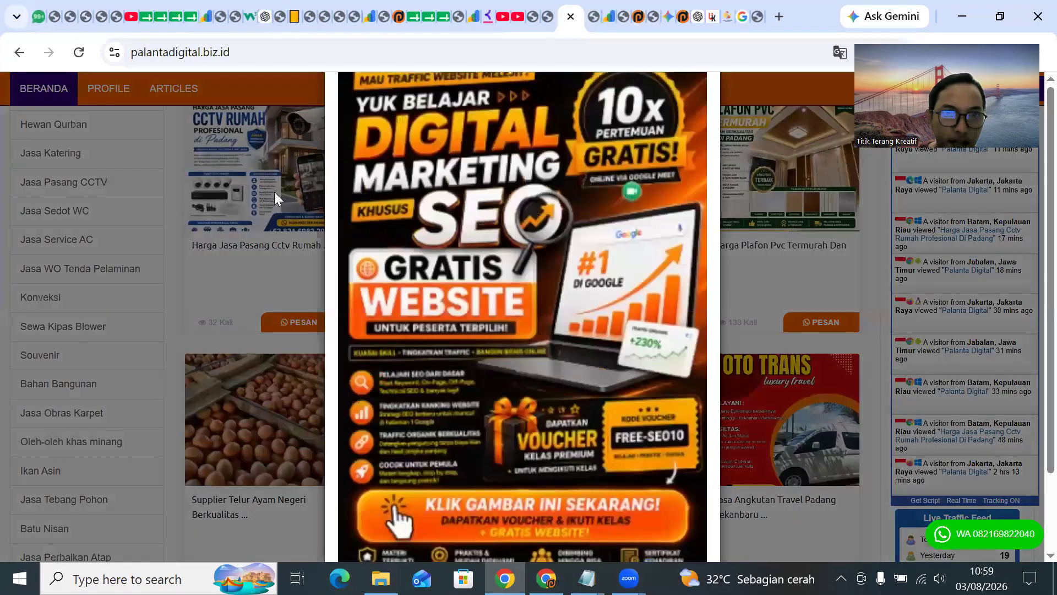
click(274, 192)
click(274, 192)
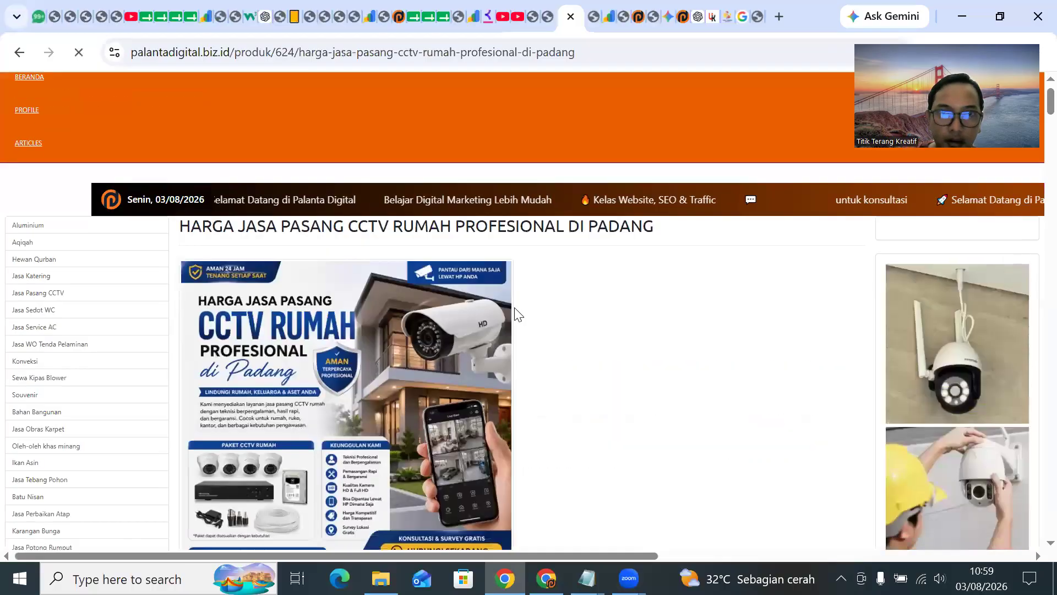
scroll(518, 310, up, 1)
click(19, 53)
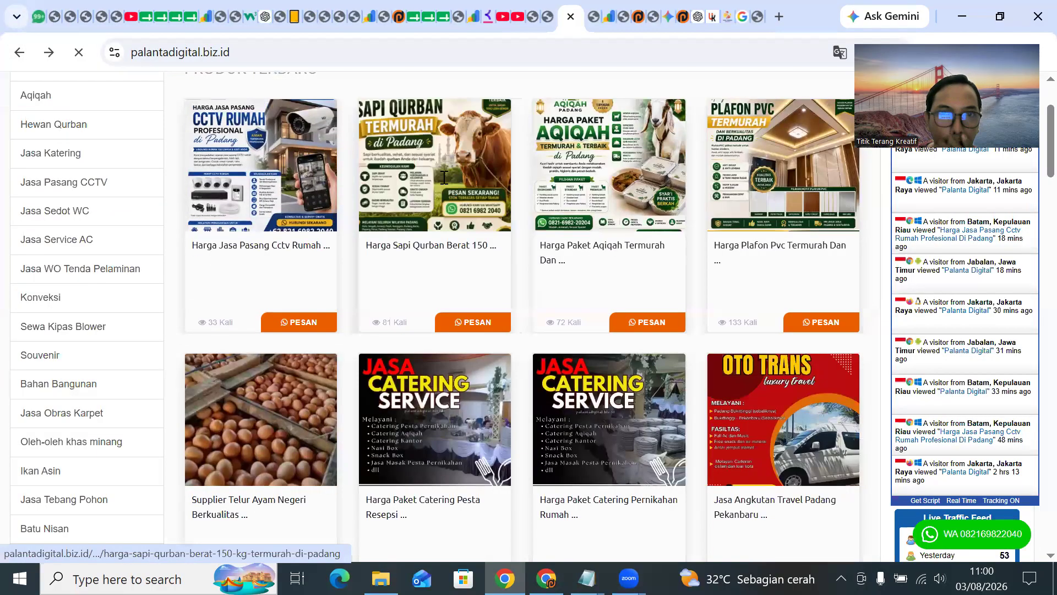
click(435, 165)
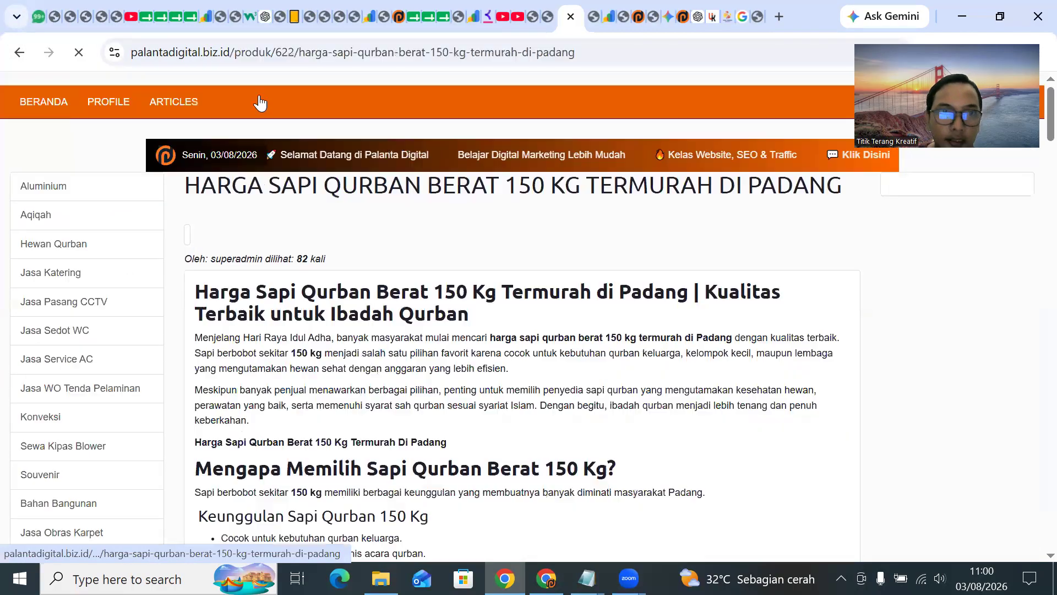
click(637, 17)
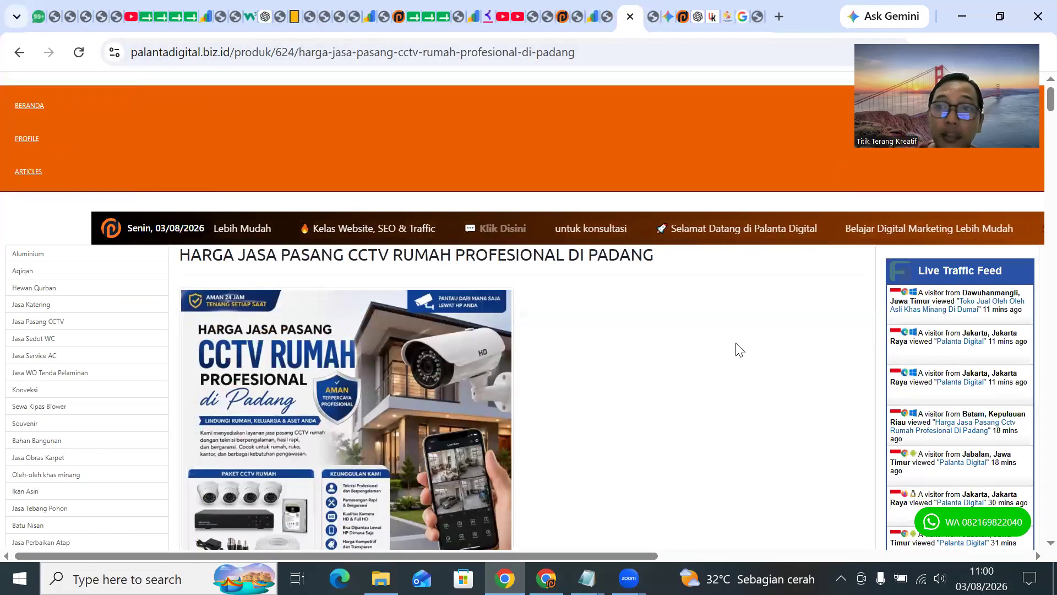
Ask ChatGPT to revise the FAQ script again using simple HTML and Bootstrap, section only, so it does not clash with the existing scripts.
click(698, 16)
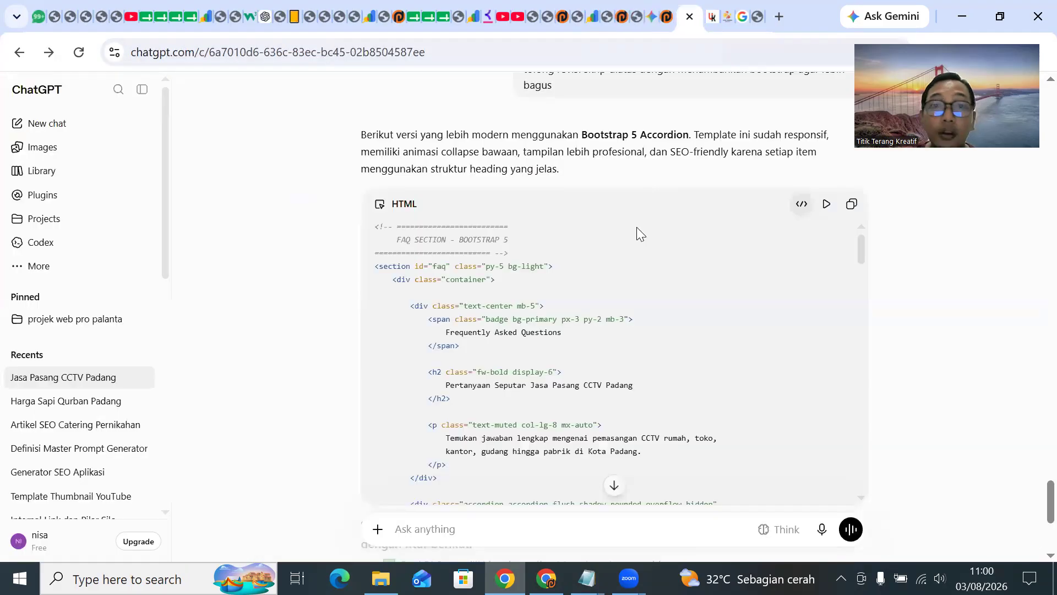
scroll(432, 496, down, 2)
text(tolong revisi lagi skrip di atas dengan html dan botstrap sederhana)
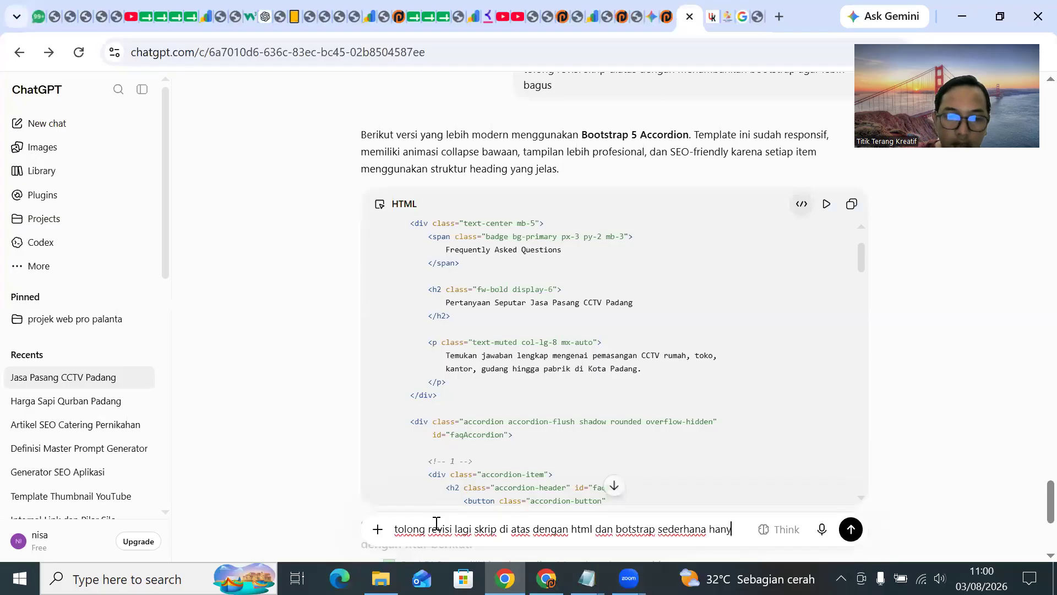
text(hanya )
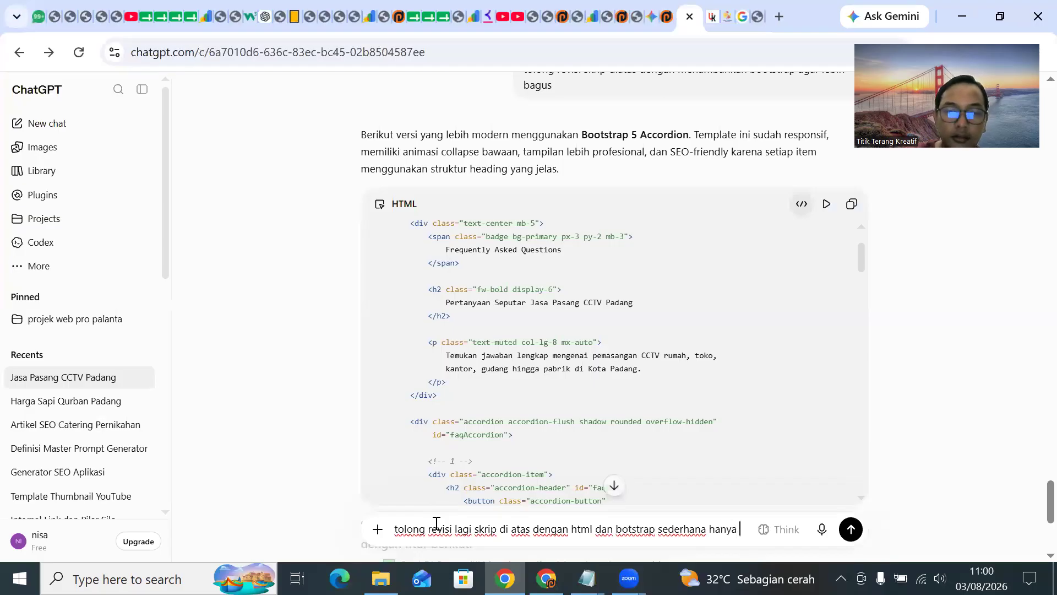
text(section saja agar tid)
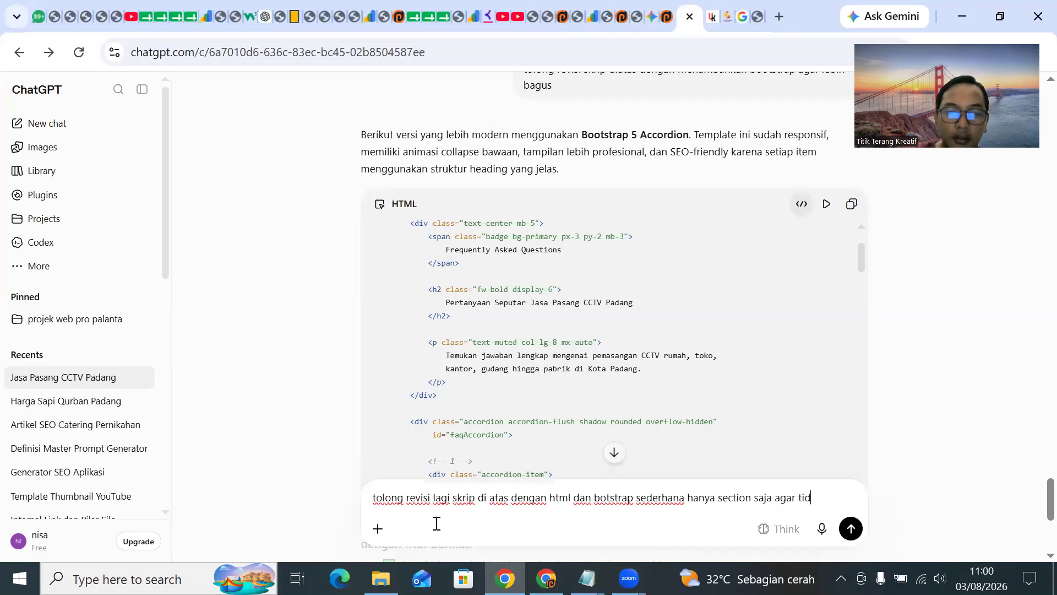
text(ak bentrok dengan sk)
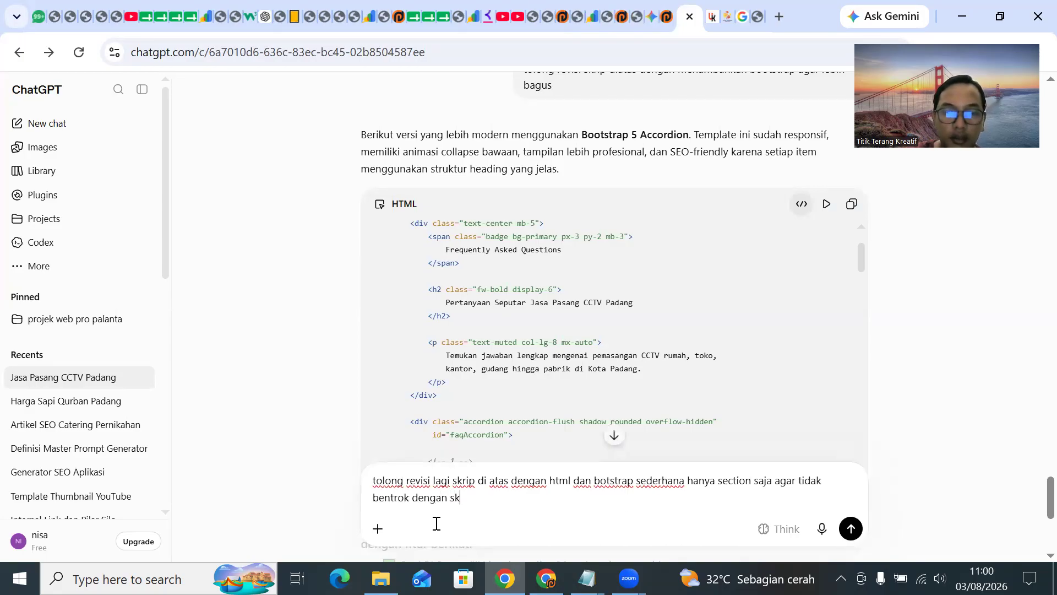
text(a)
key(Return)
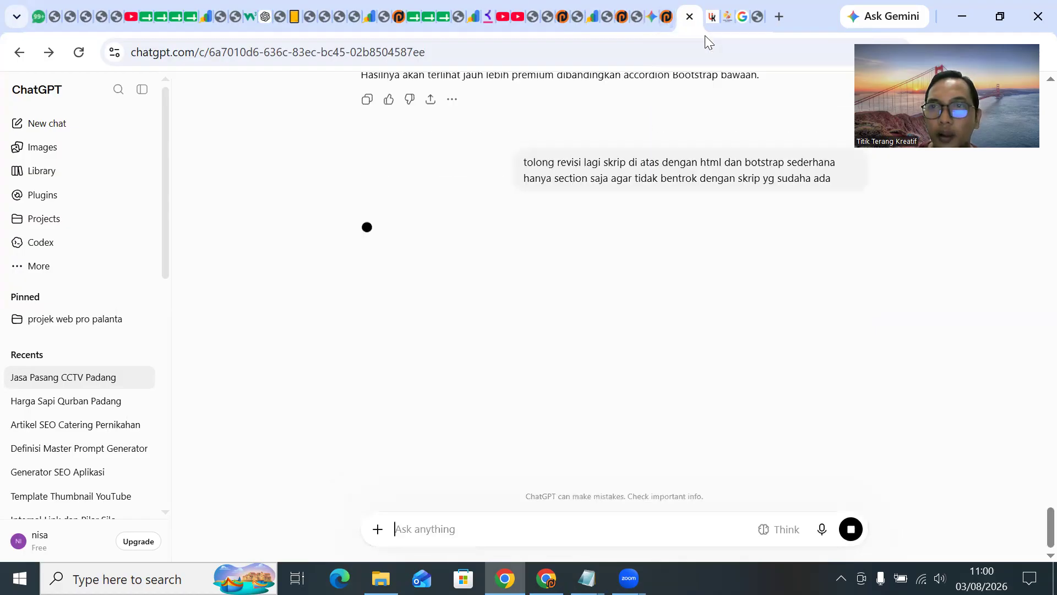
Compare the product page copy with the intact header, down to its footer, with the home CCTV page carrying the Bootstrap FAQ.
click(666, 17)
scroll(514, 193, up, 6)
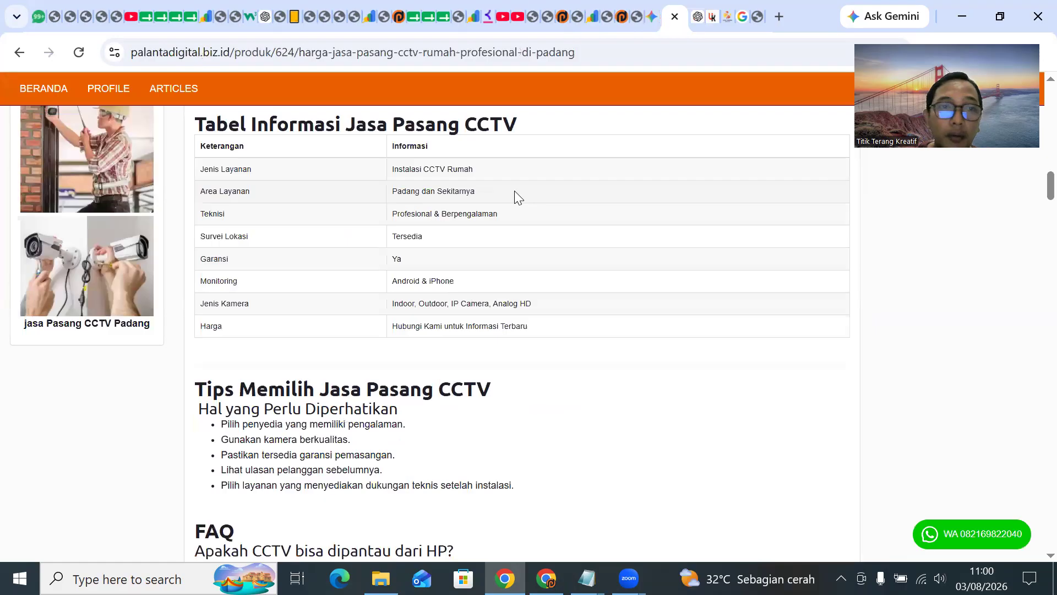
scroll(516, 192, up, 1)
scroll(519, 199, down, 10)
scroll(519, 199, down, 20)
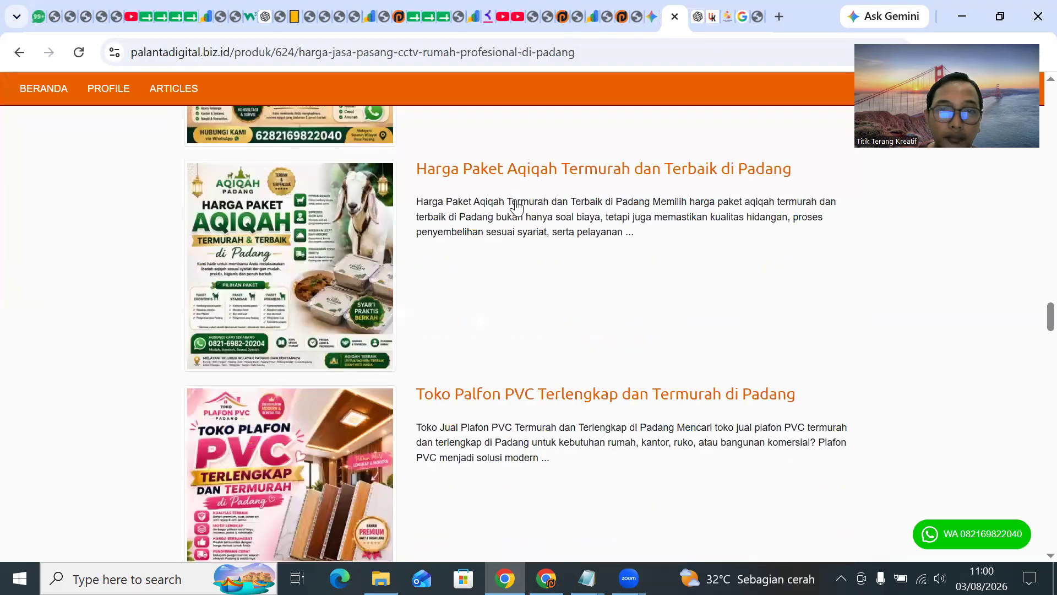
scroll(520, 199, down, 10)
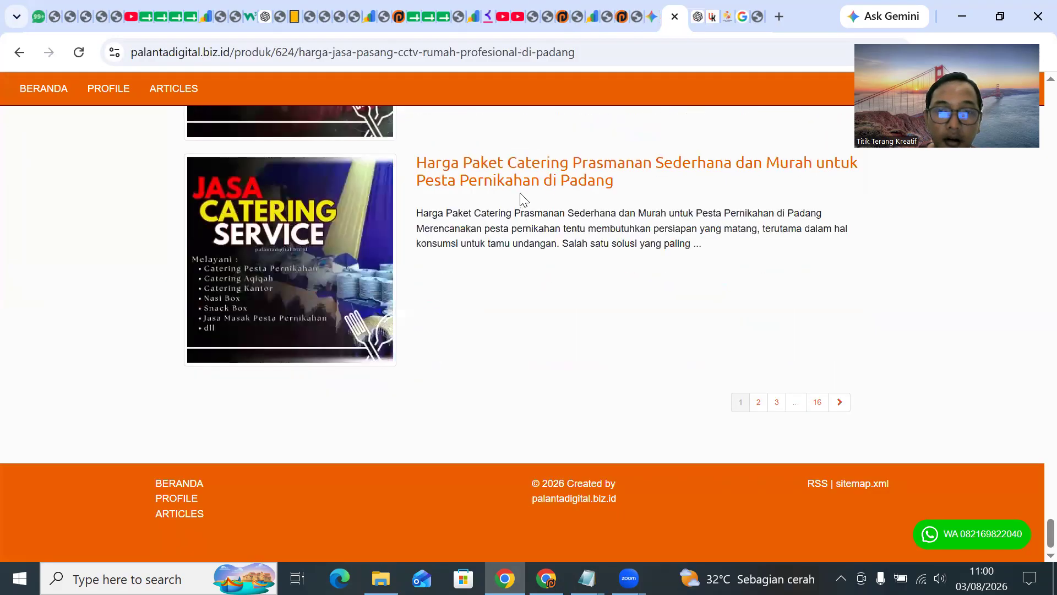
click(622, 17)
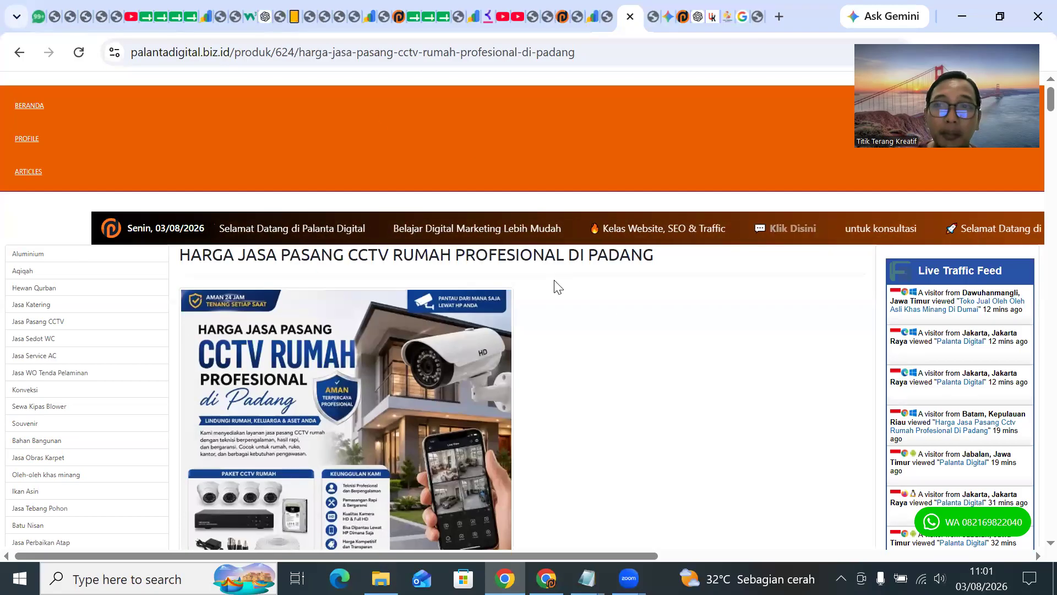
Copy the simplified section-only FAQ code from ChatGPT's latest answer.
click(698, 17)
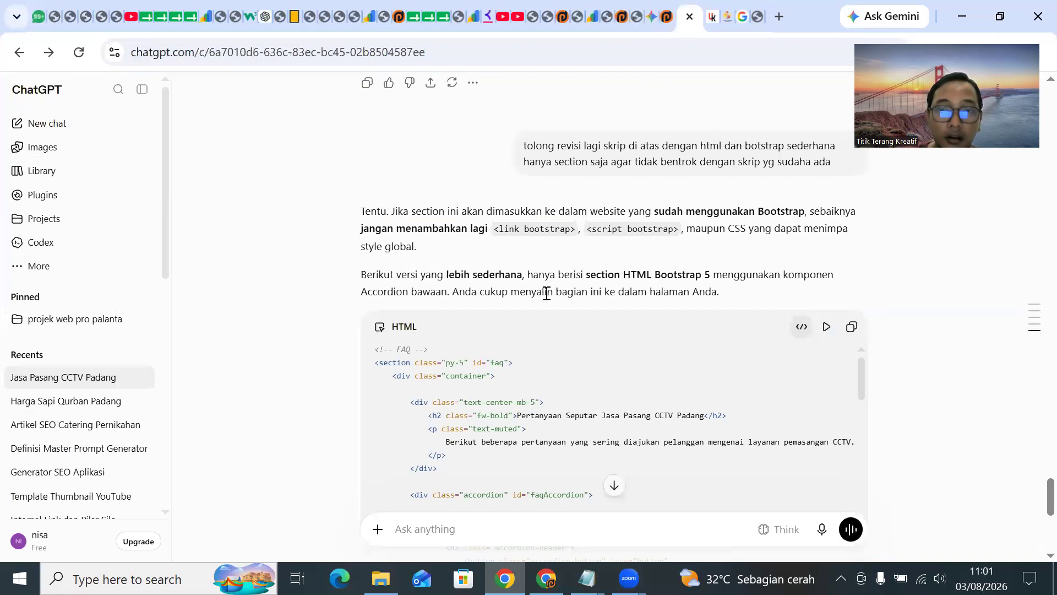
scroll(545, 293, down, 3)
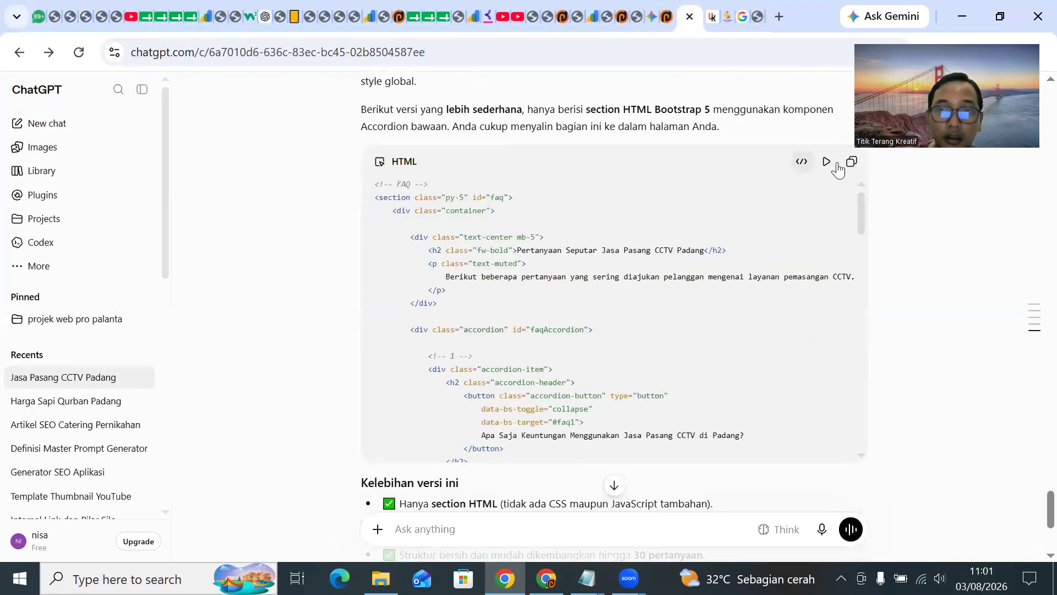
click(852, 163)
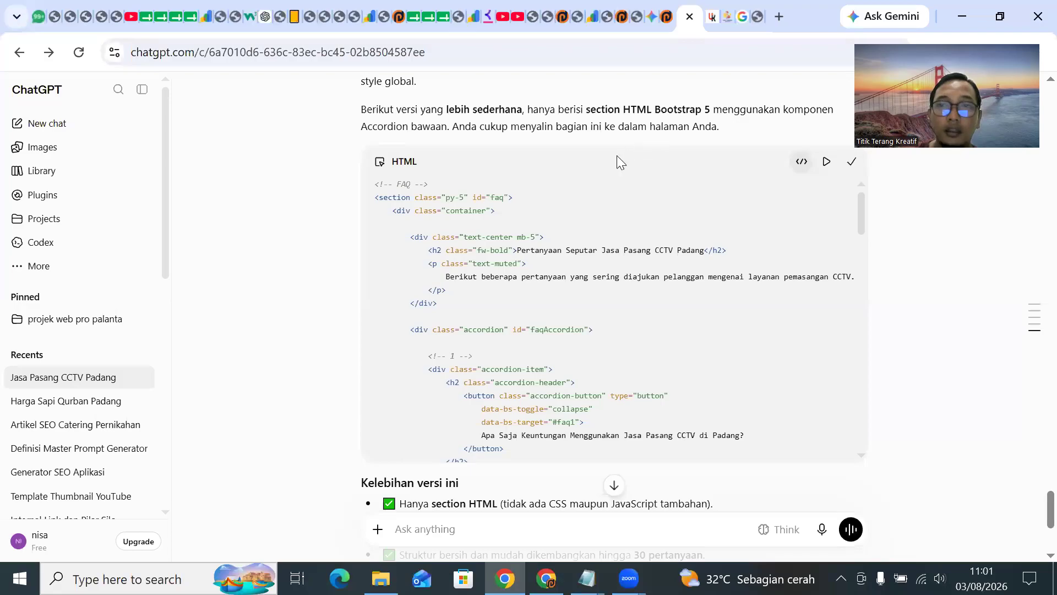
Replace the Konten Link code in the home CCTV product page's Body Per Page entry with the section-only FAQ and save it.
click(636, 16)
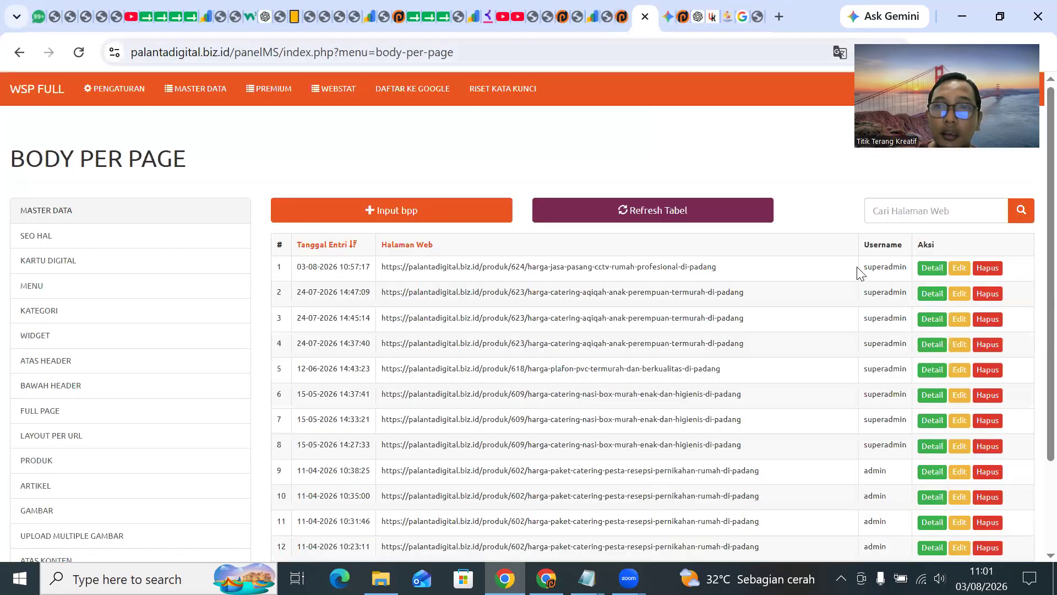
click(960, 267)
click(439, 348)
key(ctrl+a)
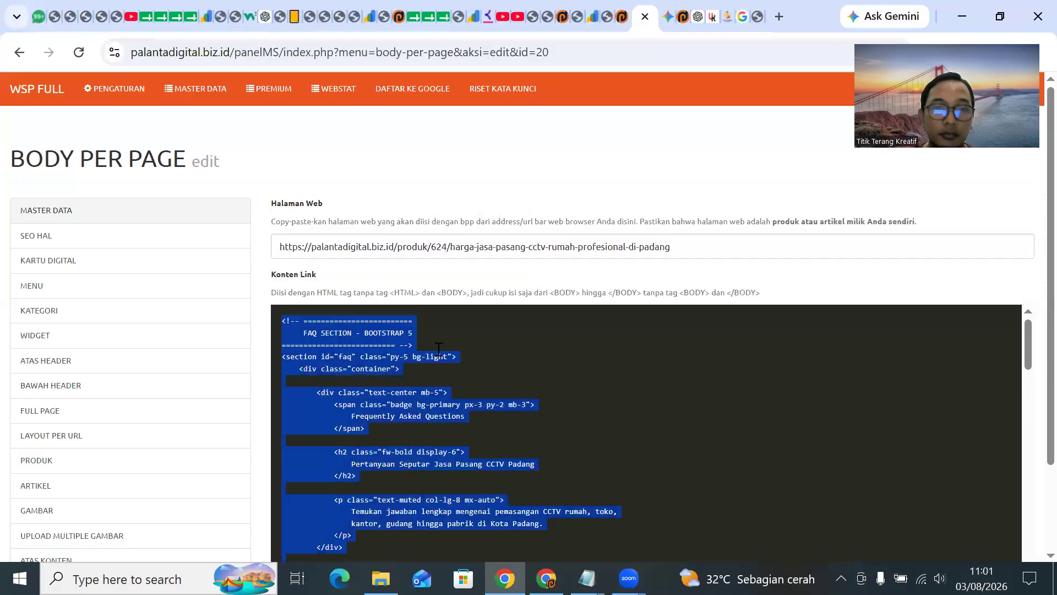
key(BackSpace)
key(ctrl+v)
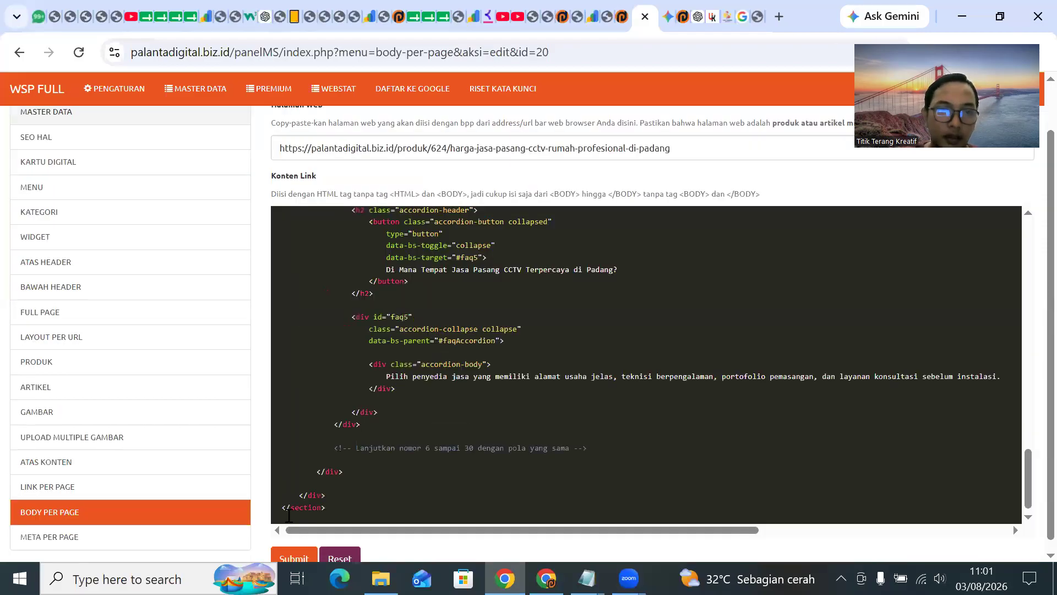
click(294, 557)
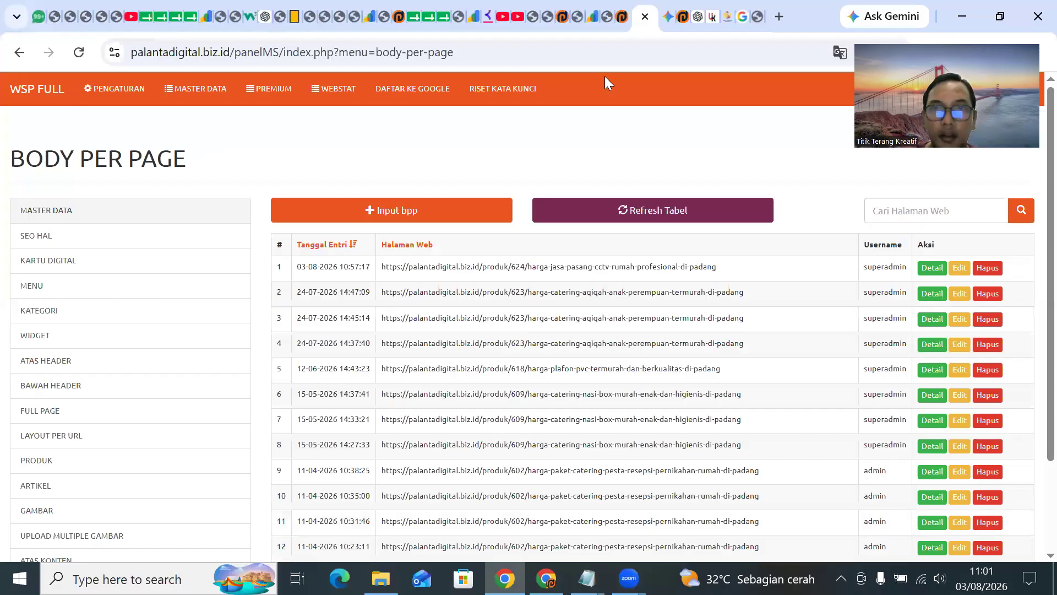
Reload the home CCTV product page and examine its header and the simplified FAQ section near the footer.
click(620, 25)
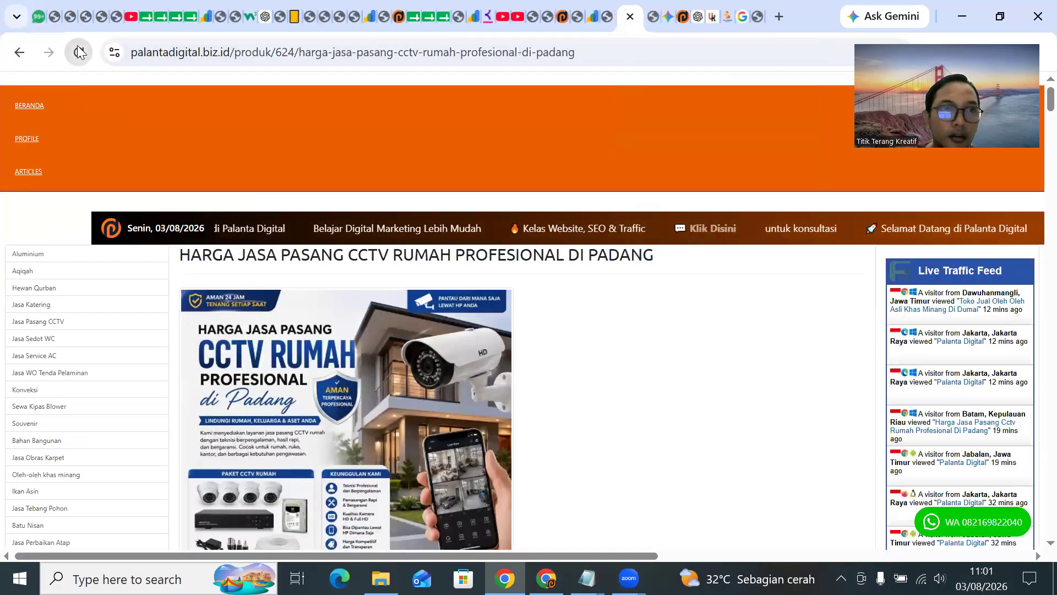
click(79, 52)
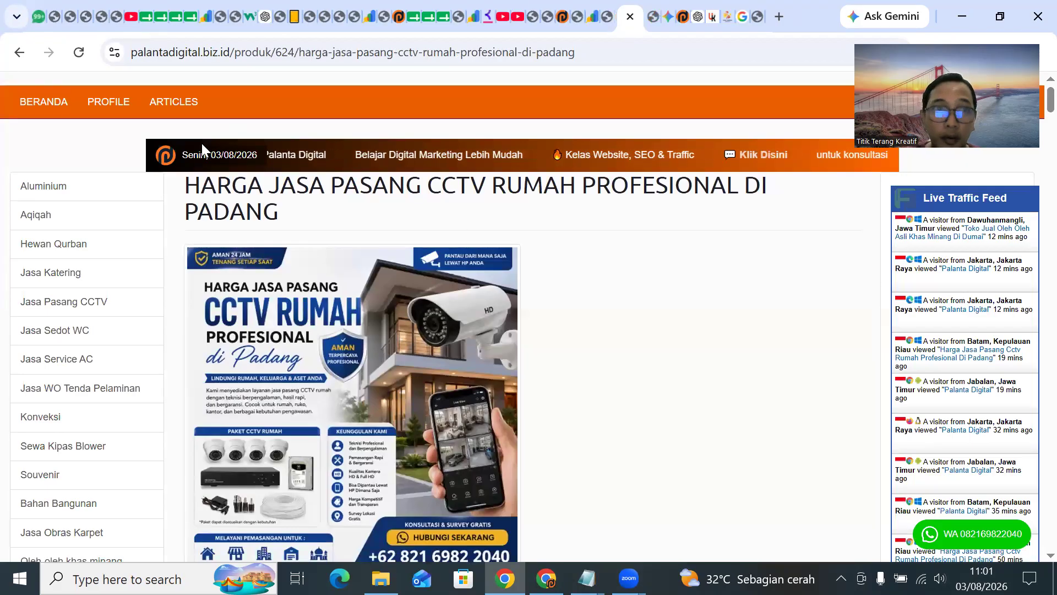
scroll(457, 350, down, 20)
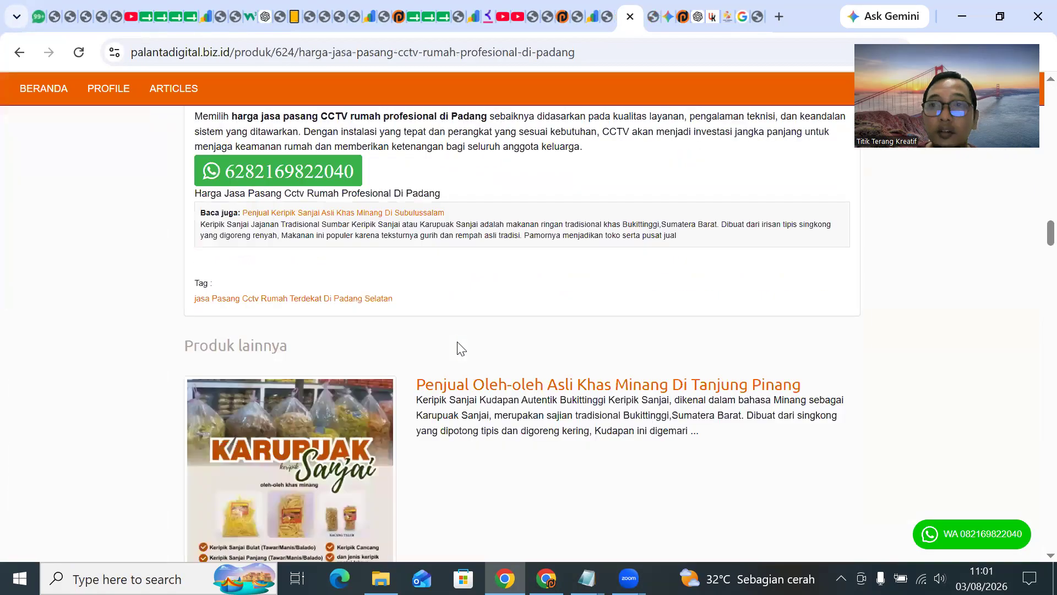
scroll(458, 346, down, 20)
scroll(457, 349, down, 20)
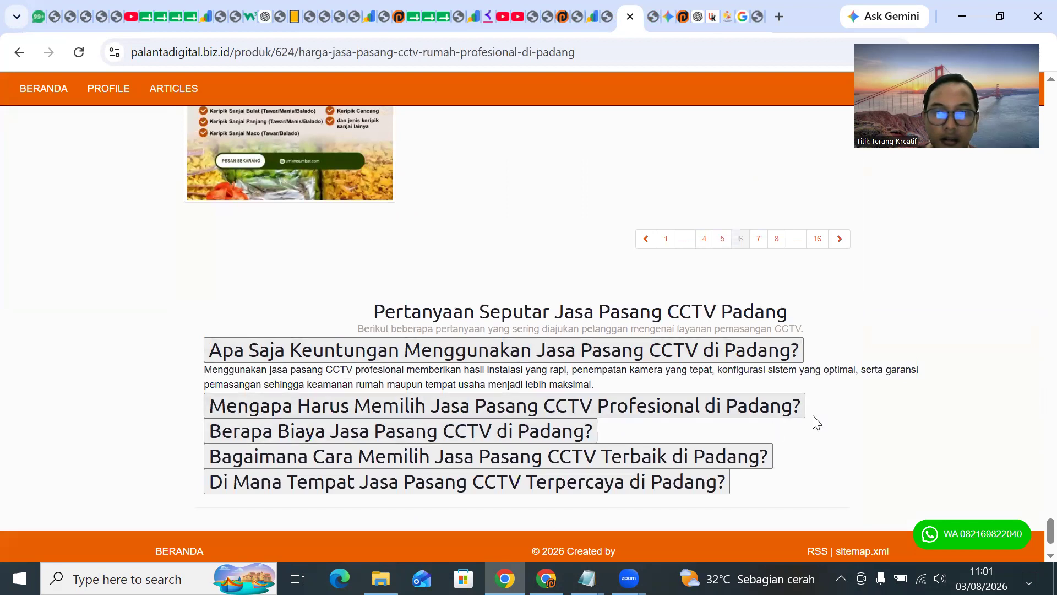
drag(616, 371, 312, 352)
Ask ChatGPT to build the FAQ according to its own suggestion with the prompt "sialhkan buatkan sesuai yg ada berikan saran".
click(698, 17)
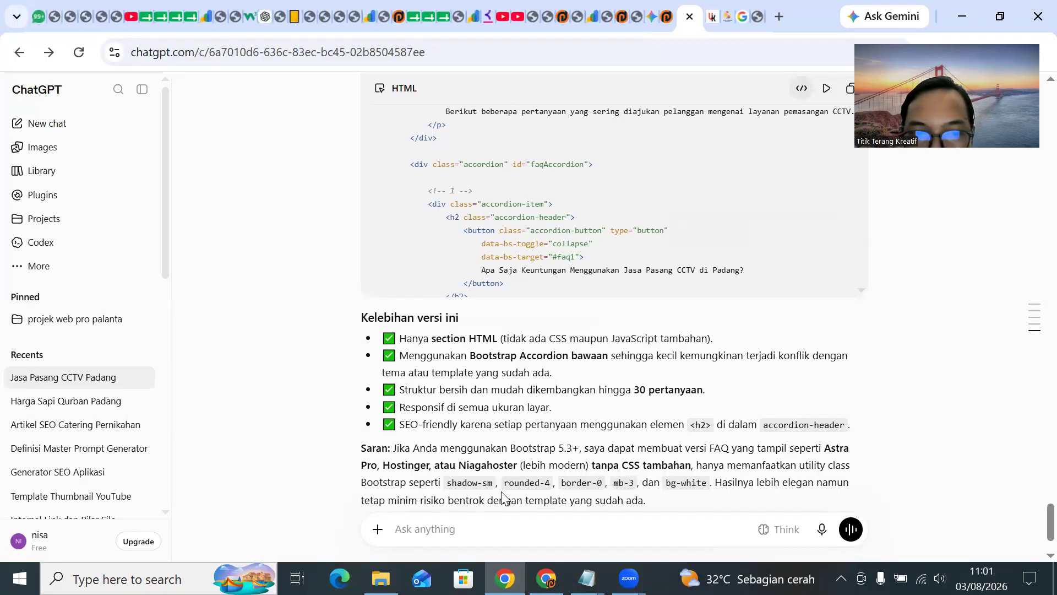
scroll(503, 460, down, 2)
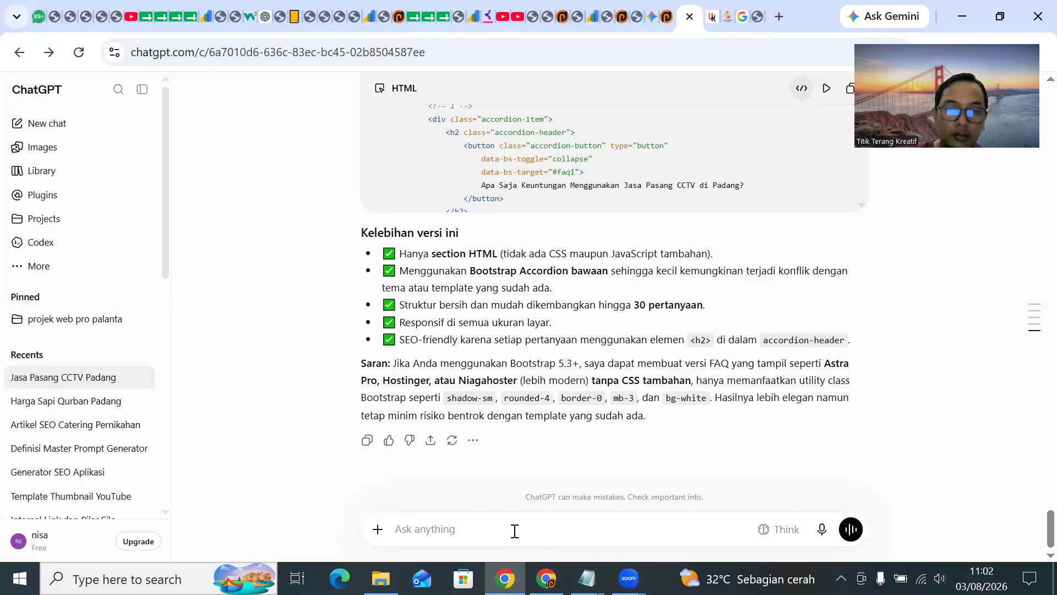
text(sialhkan)
text(tkan)
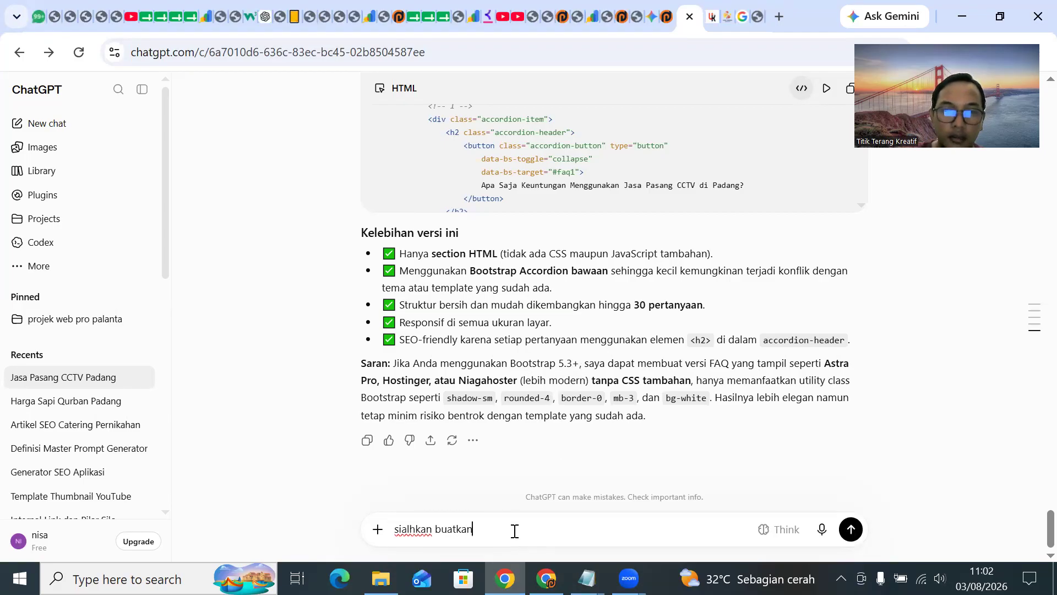
text( sesuai yg)
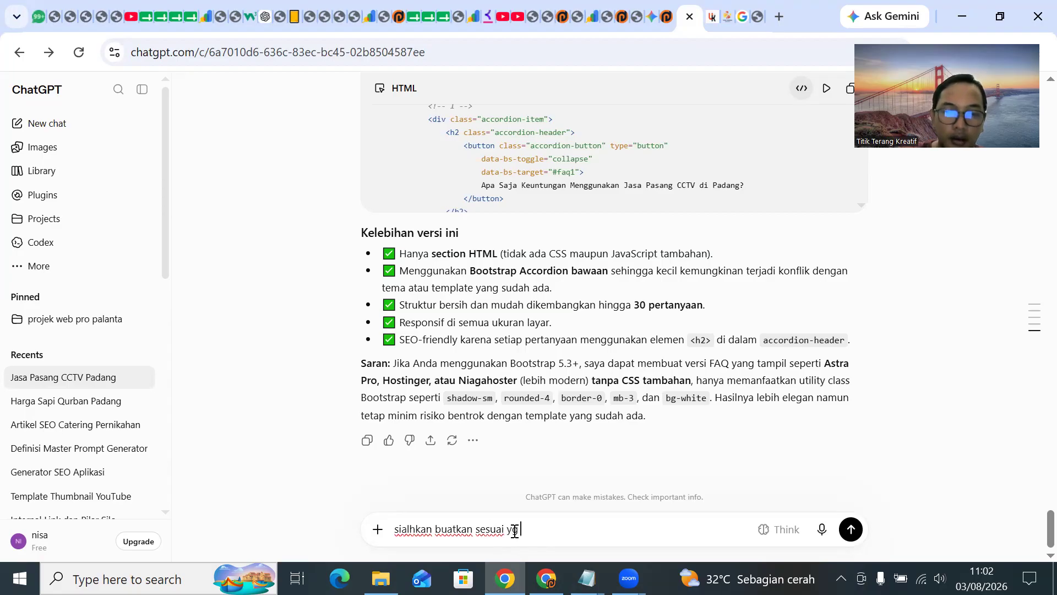
text( ada berikan saran)
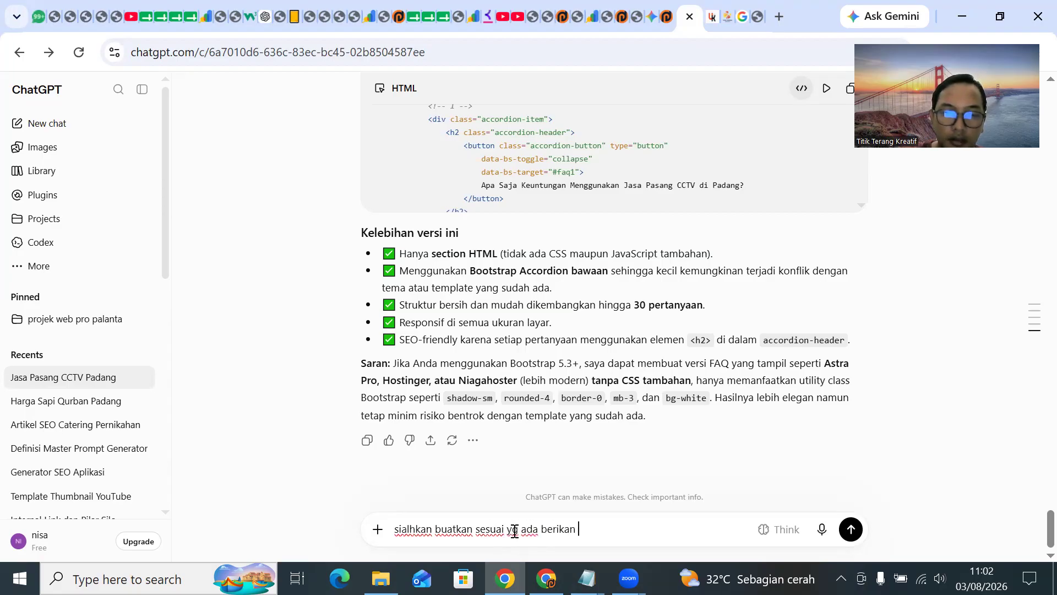
key(Return)
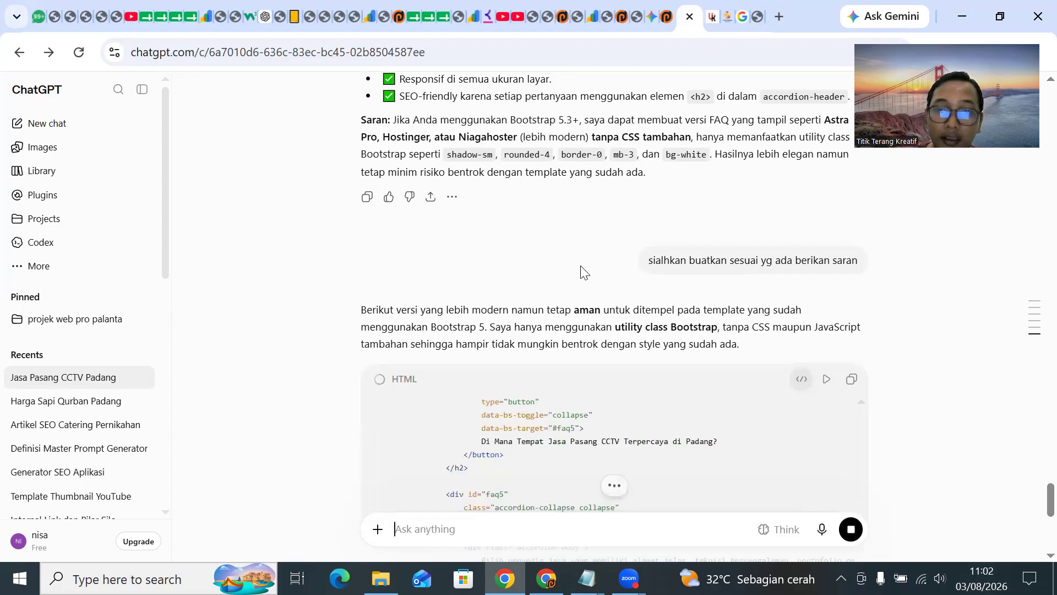
Copy ChatGPT's utility-class FAQ code, replace the home CCTV Body Per Page entry's Konten Link code with it, and save the entry.
scroll(581, 269, down, 3)
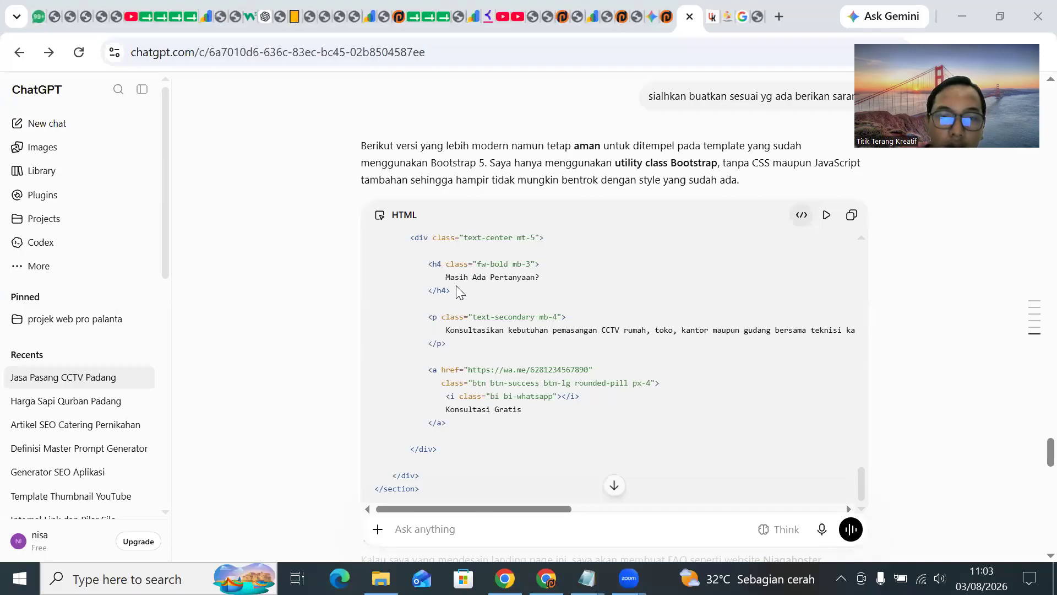
click(852, 215)
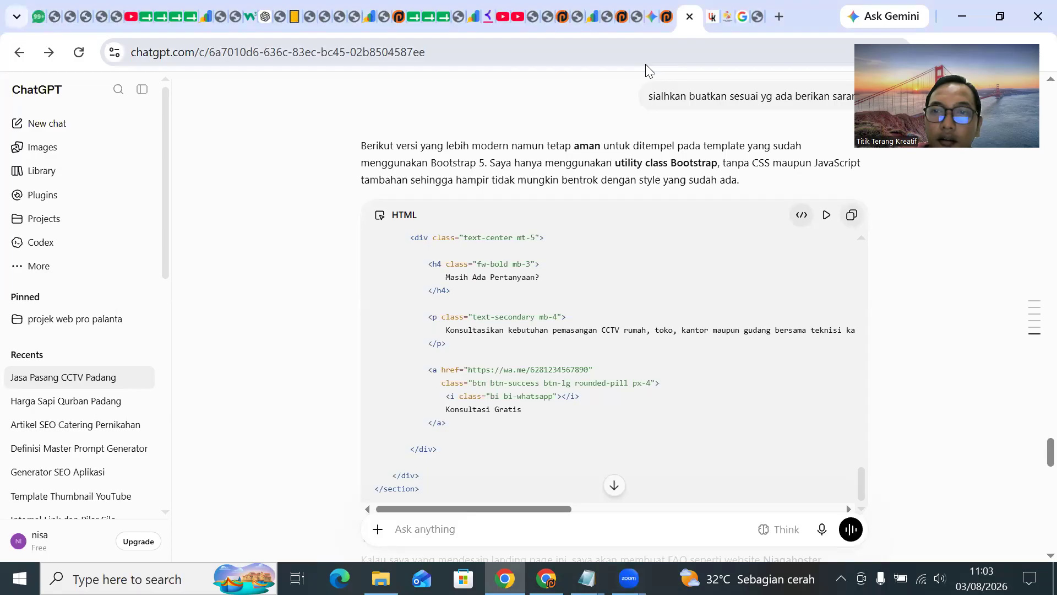
click(663, 18)
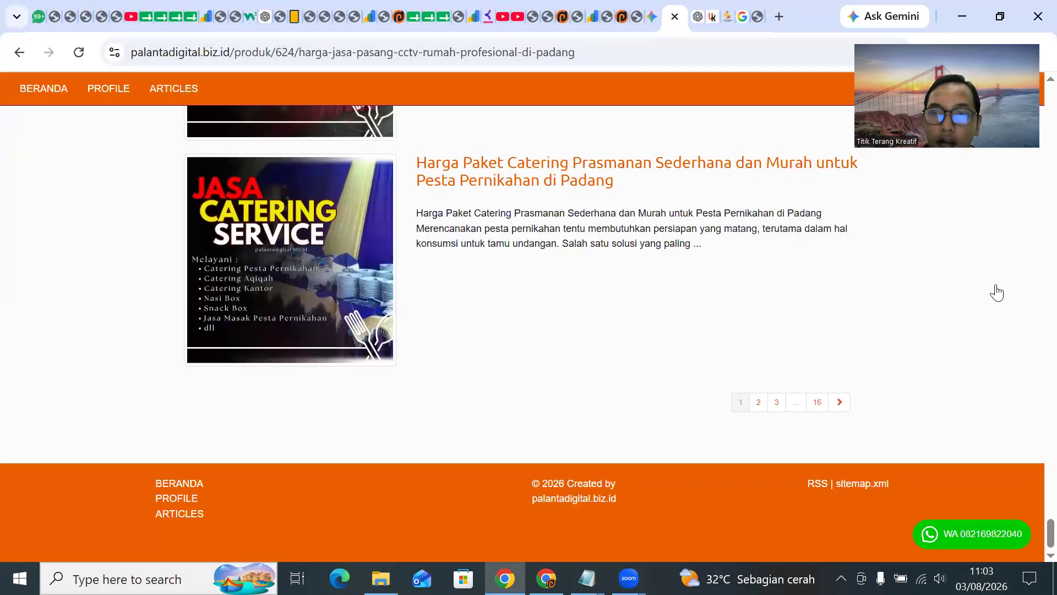
click(637, 17)
click(387, 397)
key(ctrl+a)
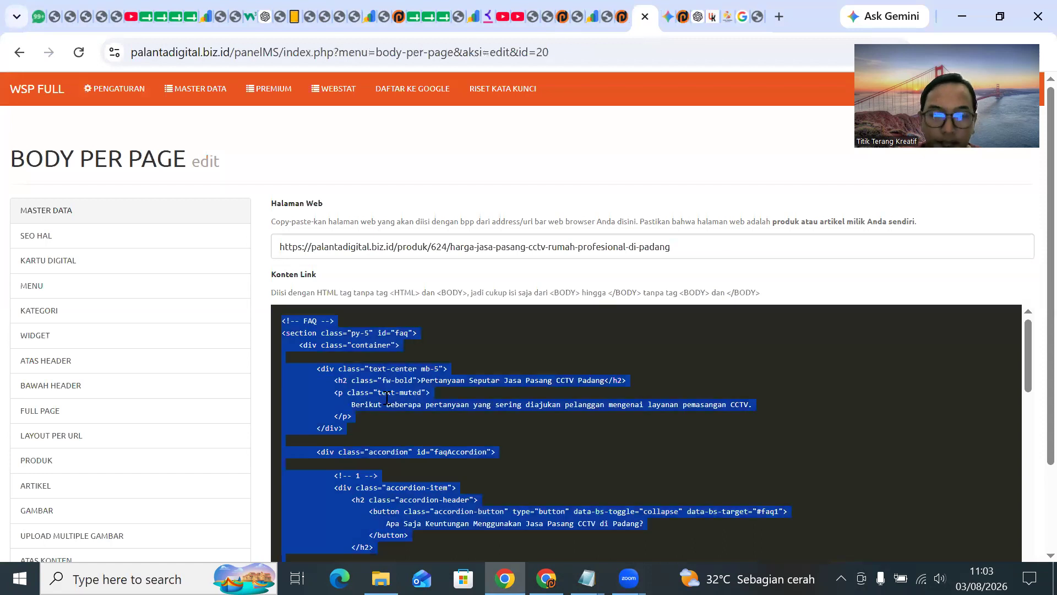
key(ctrl+v)
click(294, 557)
Examine the updated FAQ section with its consultation button and the related-product list above it on the home CCTV product page.
click(622, 17)
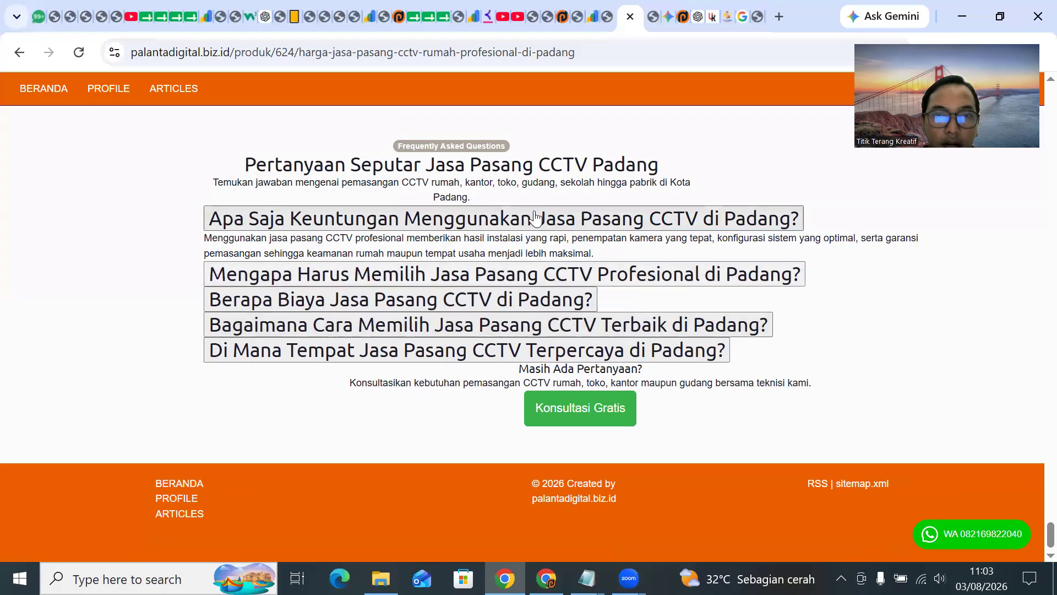
scroll(385, 242, up, 3)
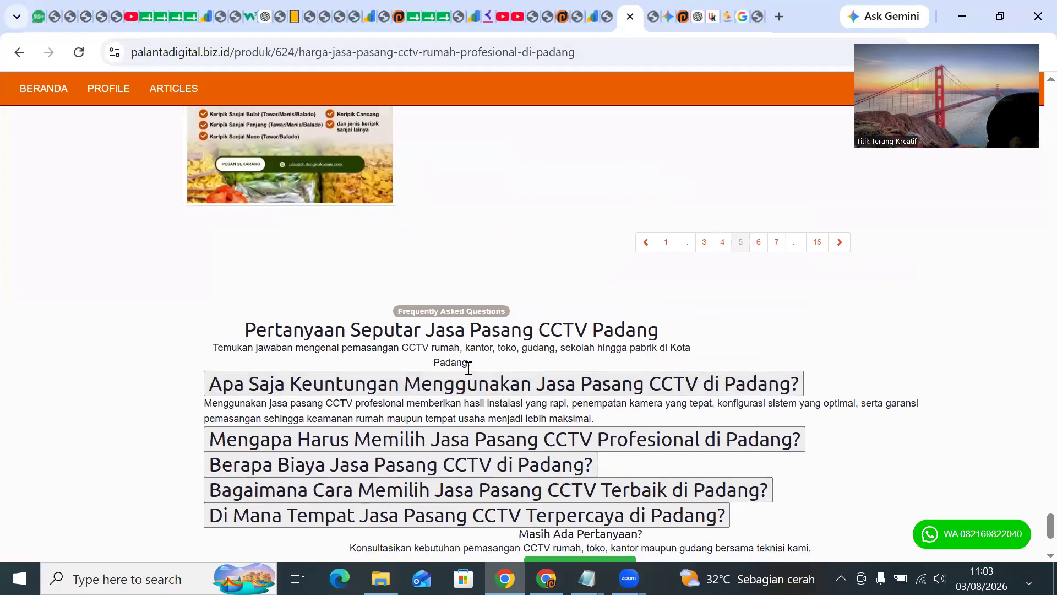
scroll(415, 301, up, 15)
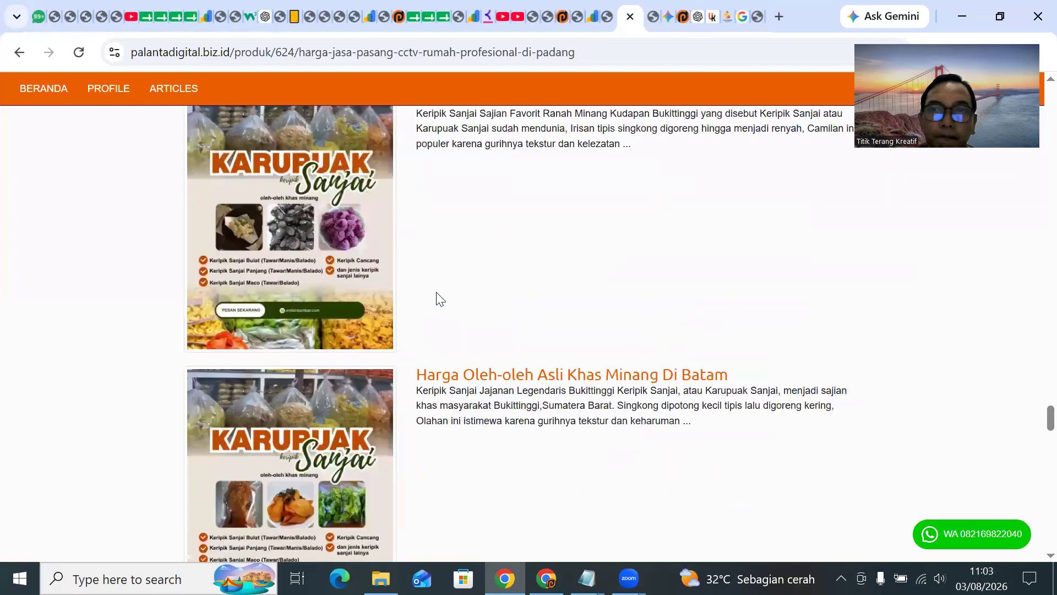
scroll(427, 318, down, 10)
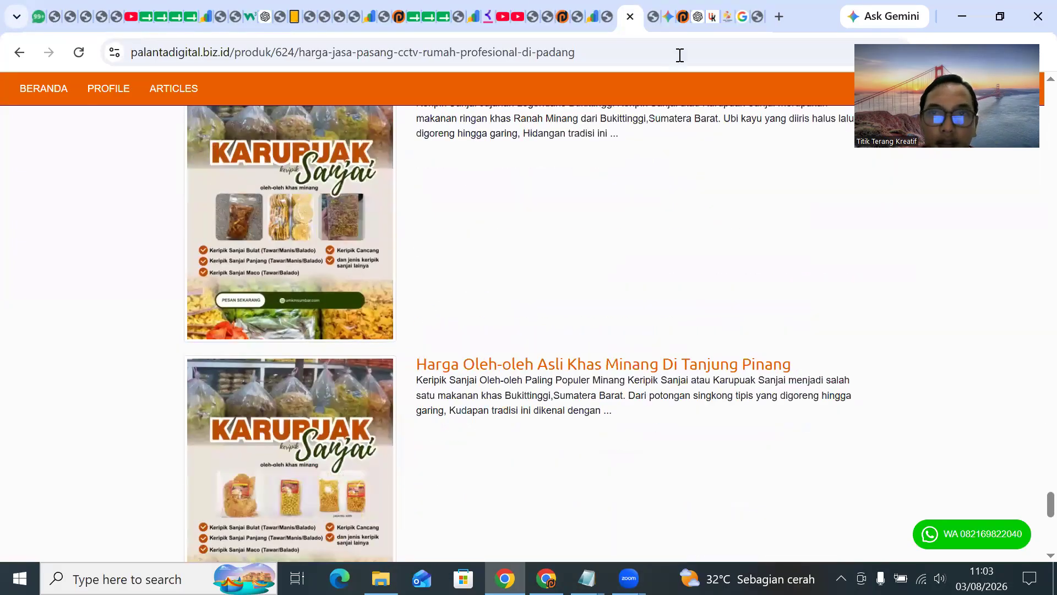
click(697, 19)
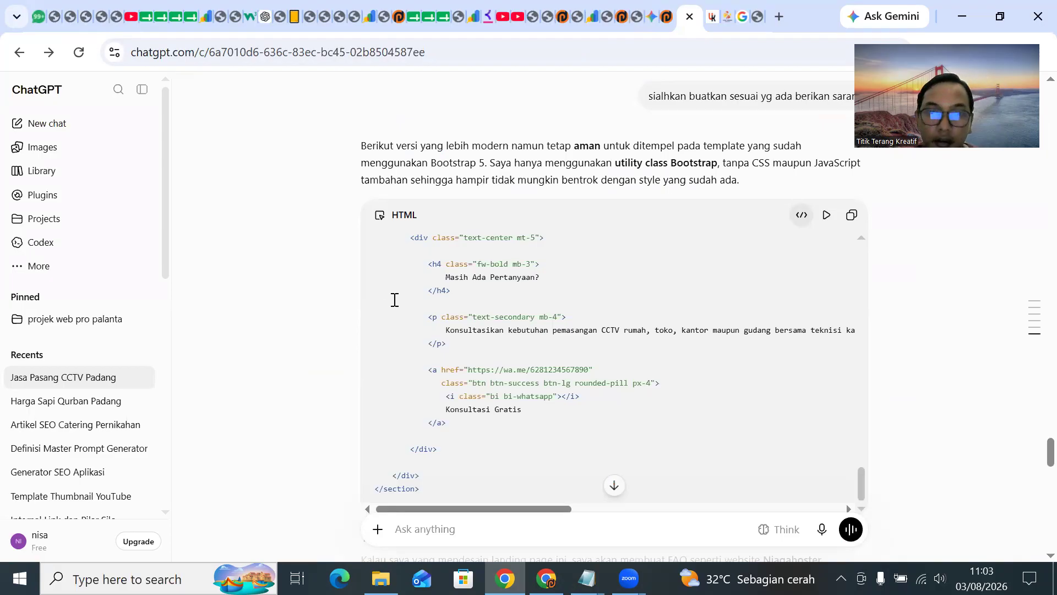
scroll(395, 300, down, 10)
scroll(405, 364, down, 10)
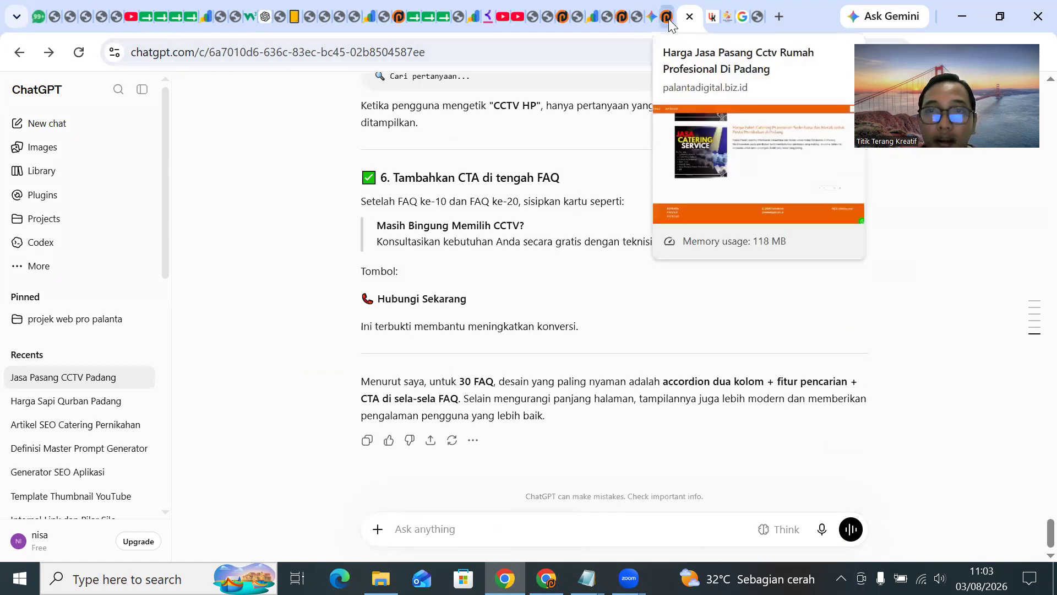
Upload the images CCTV-padang, CCTV-padang1, CCTV-padang2 and CCTV-padang3 through Upload Multiple Gambar in the website's admin panel.
click(633, 8)
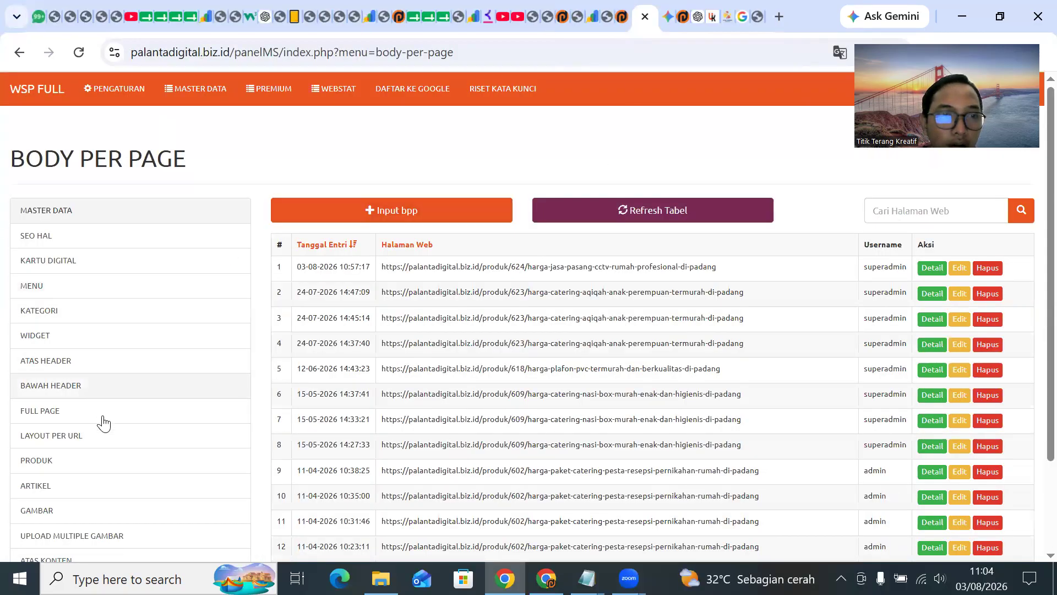
scroll(94, 455, down, 2)
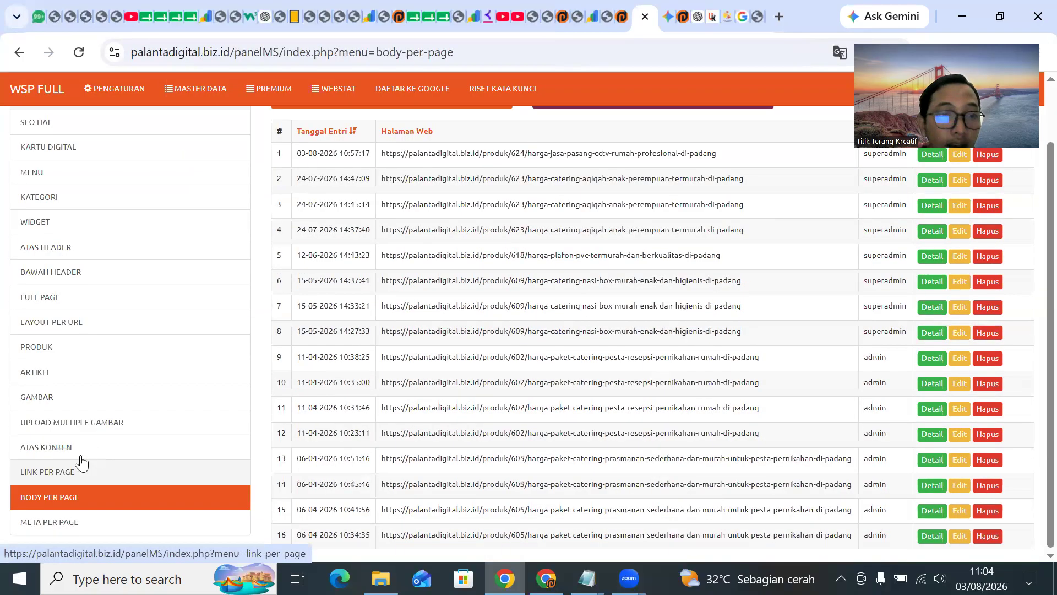
click(104, 422)
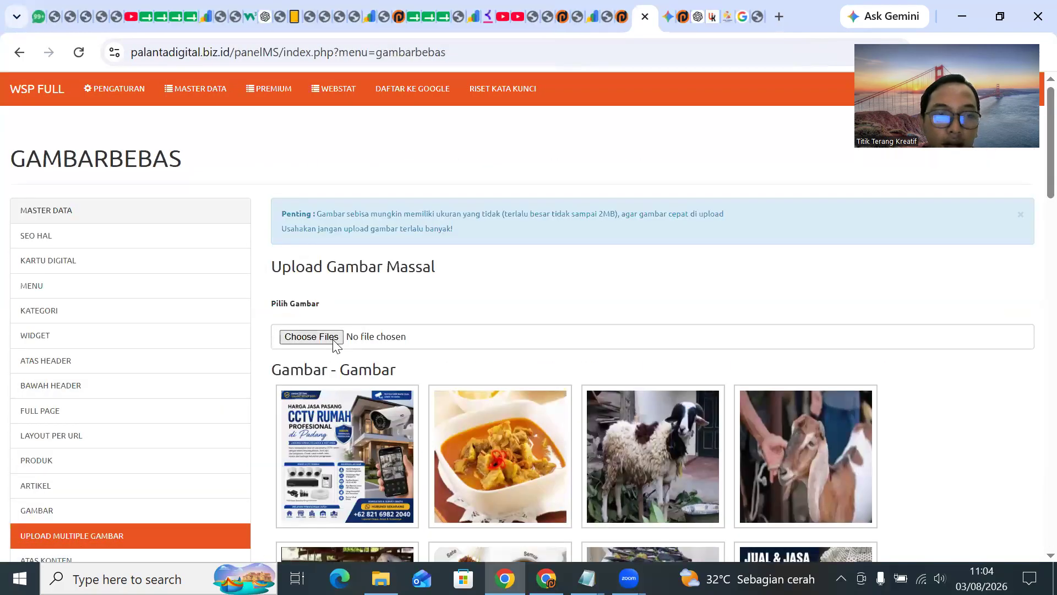
click(336, 338)
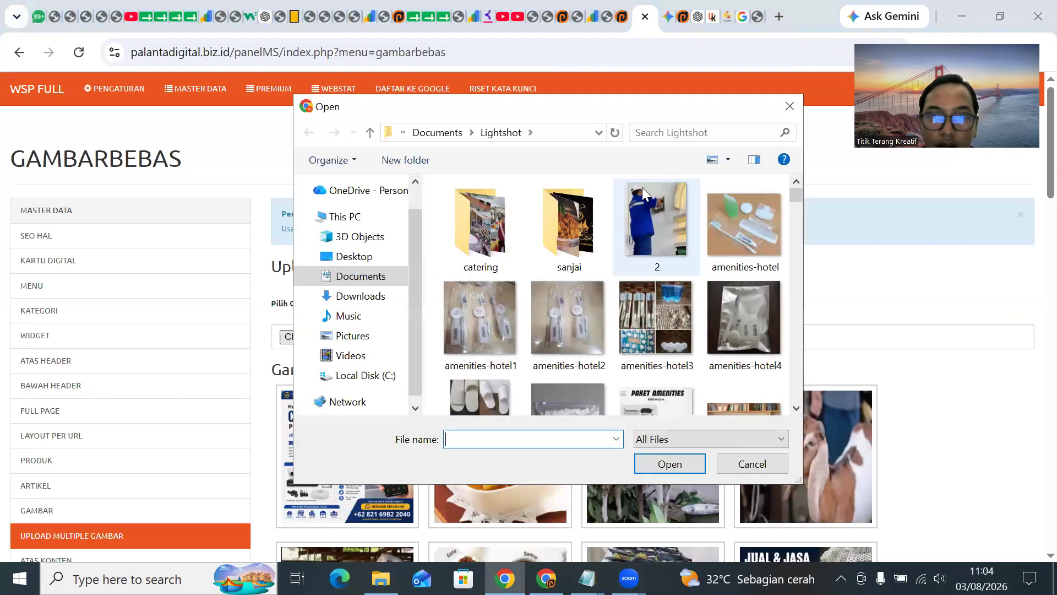
click(666, 134)
text(cctv)
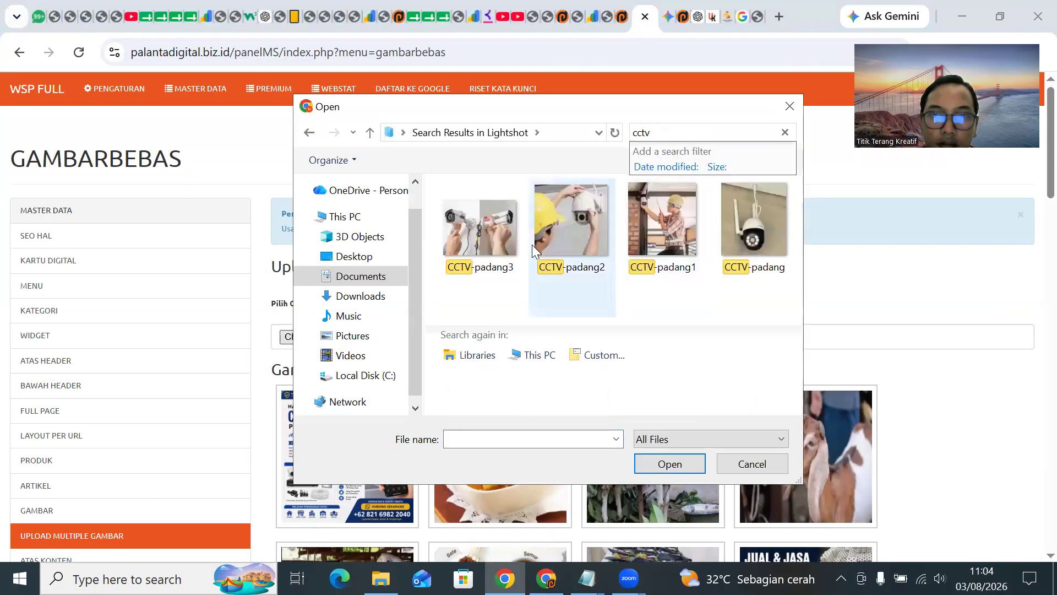
key(ctrl+a)
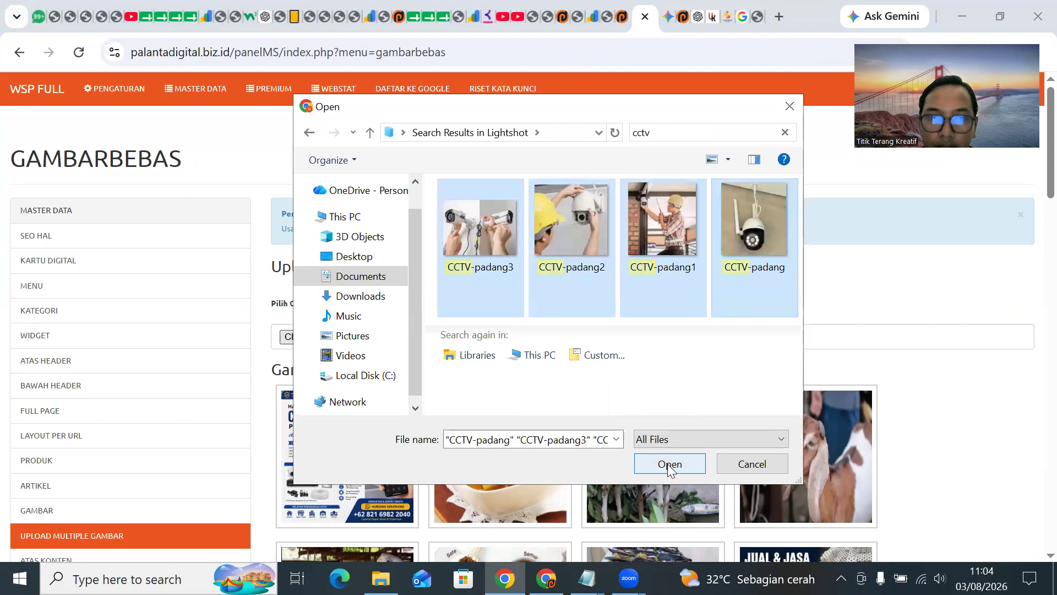
click(668, 464)
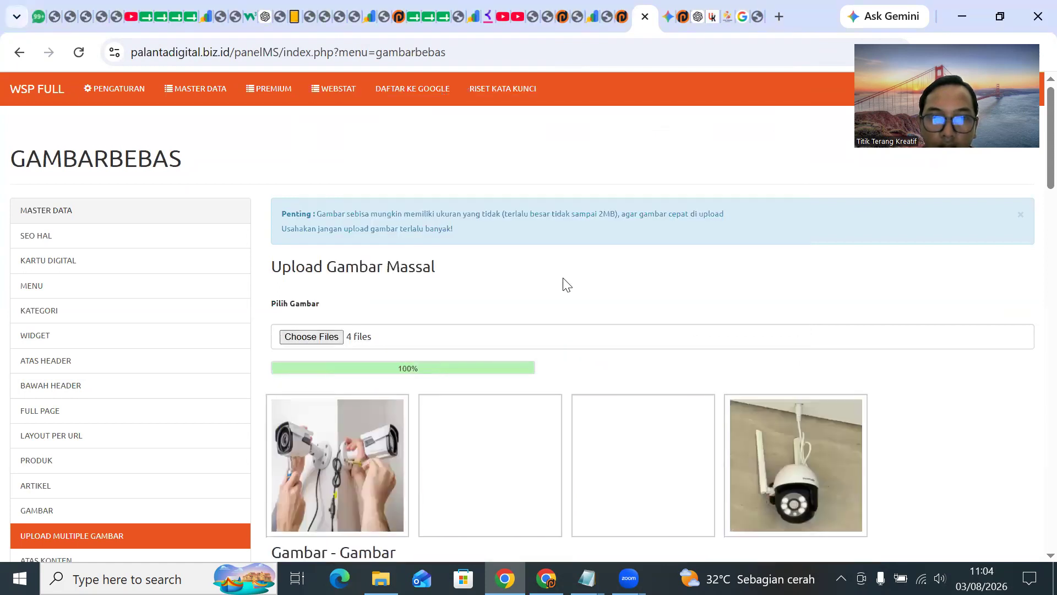
Copy the uploaded CCTV-padang3 image's address into the open Notepad note, below the article prompt.
scroll(487, 325, down, 2)
right_click(382, 327)
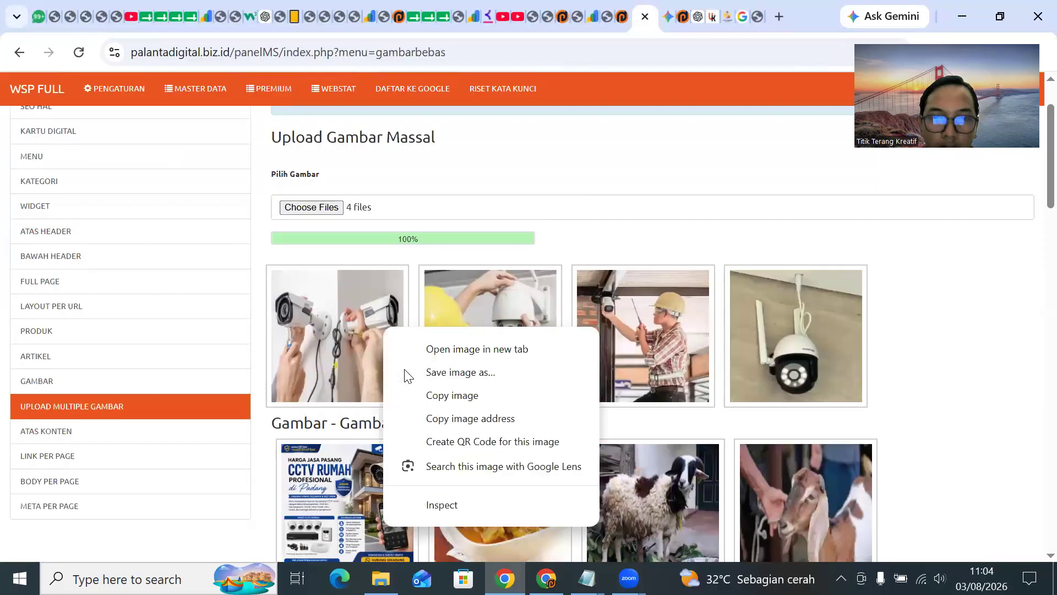
click(428, 418)
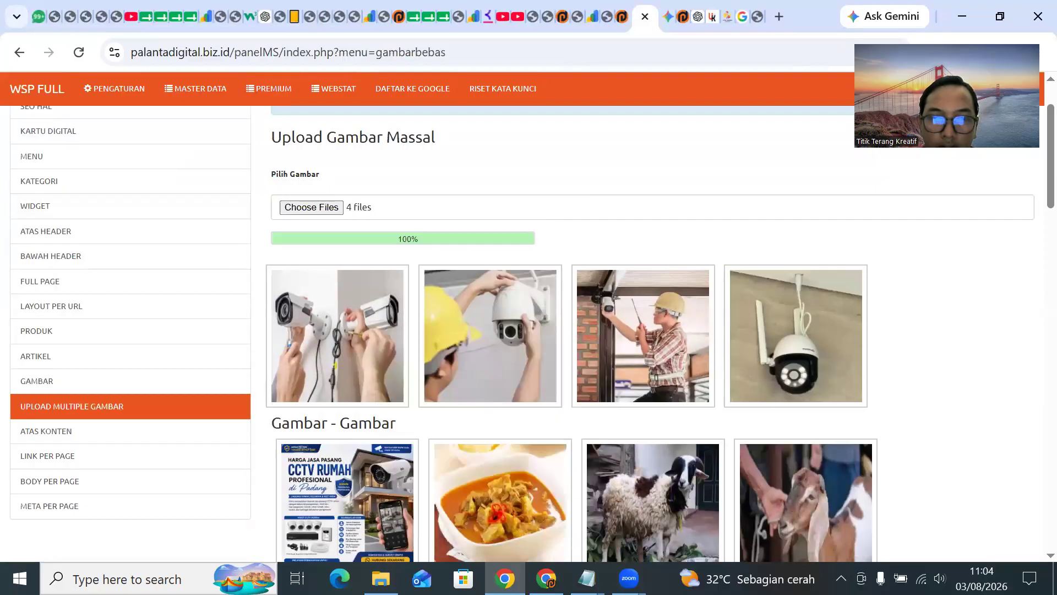
key(alt+Tab)
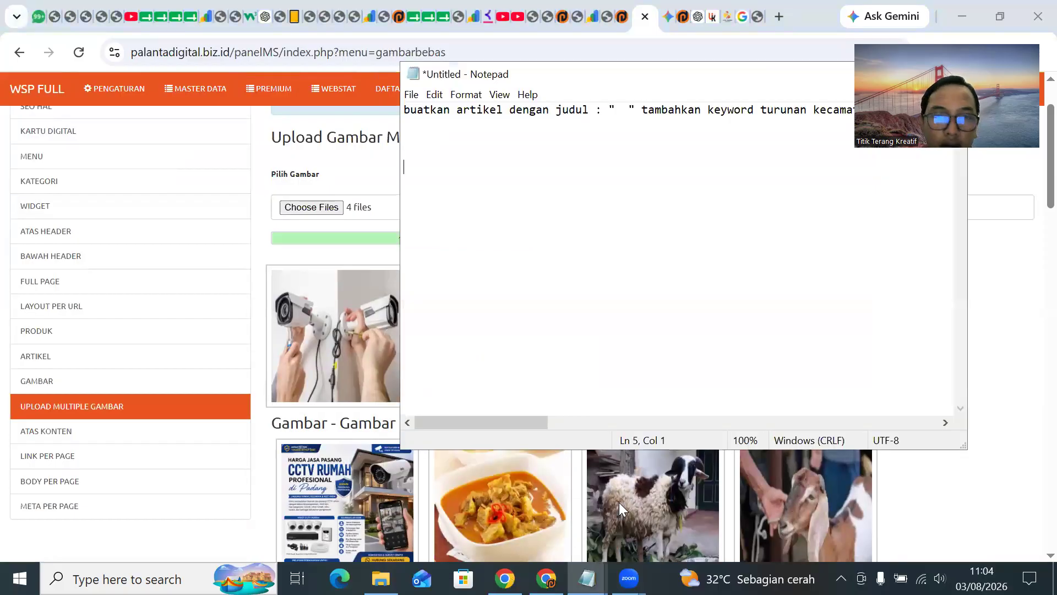
key(ctrl+v)
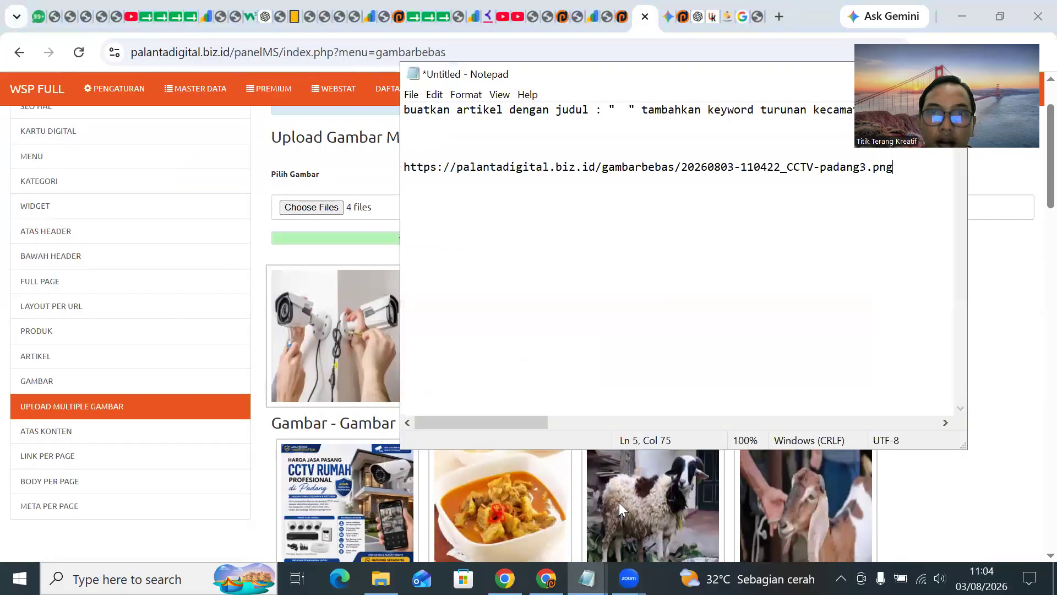
Add the uploaded CCTV-padang2 image's address on a new line in the Notepad note.
click(326, 301)
right_click(465, 305)
click(505, 399)
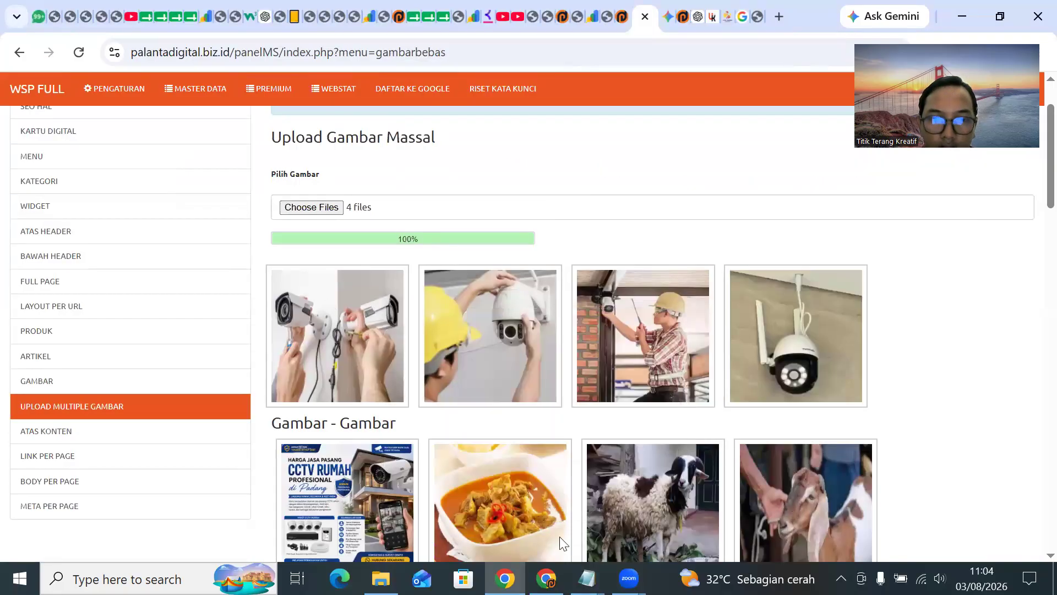
key(alt+Tab)
key(Return)
key(ctrl+v)
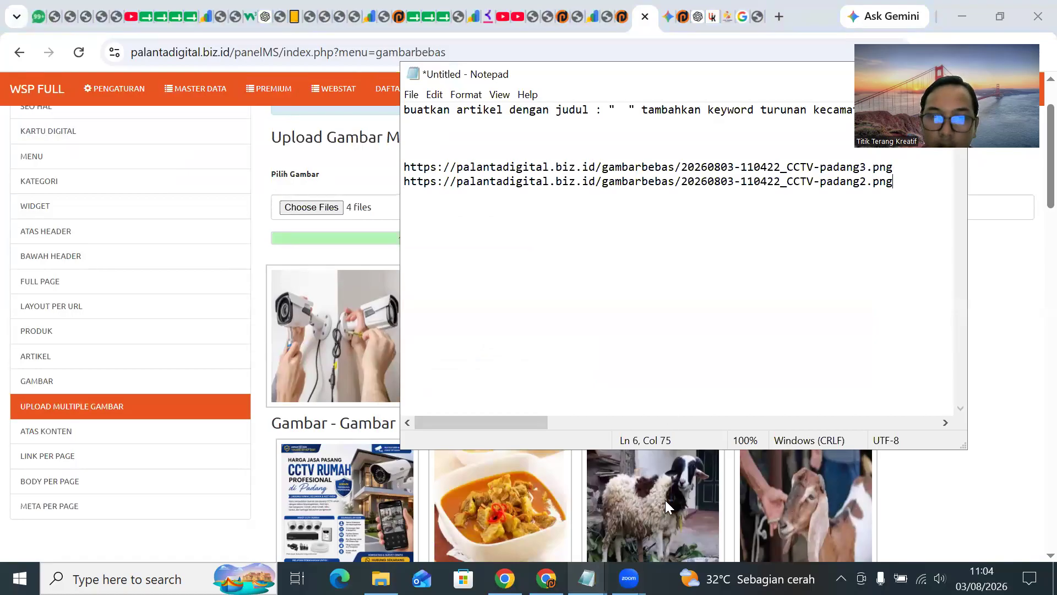
Add the addresses of the uploaded CCTV-padang1 and CCTV-padang images on separate new lines in the Notepad note.
key(Return)
key(ctrl+v)
click(379, 353)
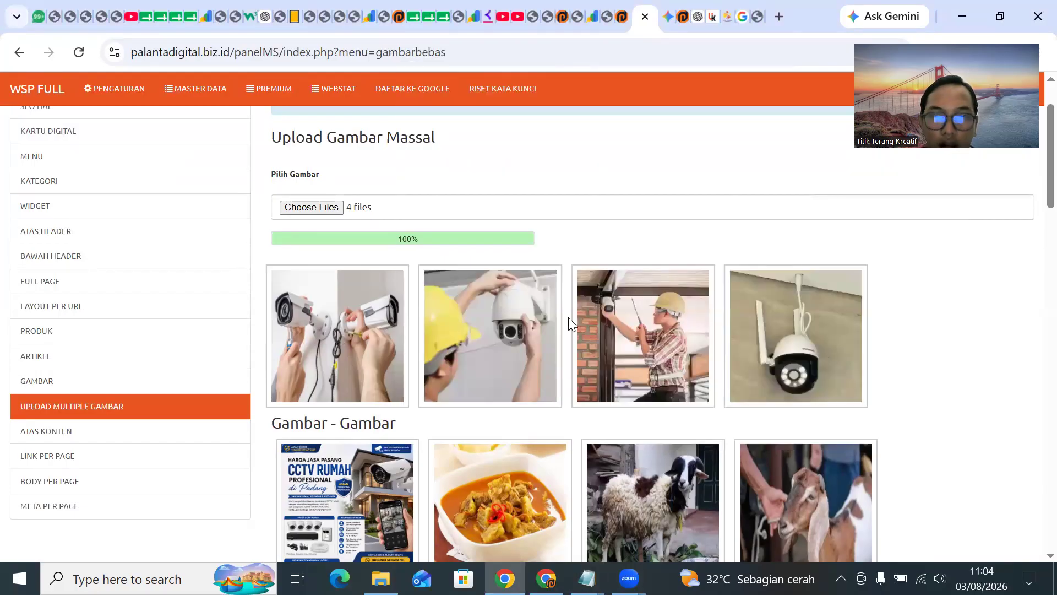
right_click(823, 327)
click(878, 417)
click(587, 579)
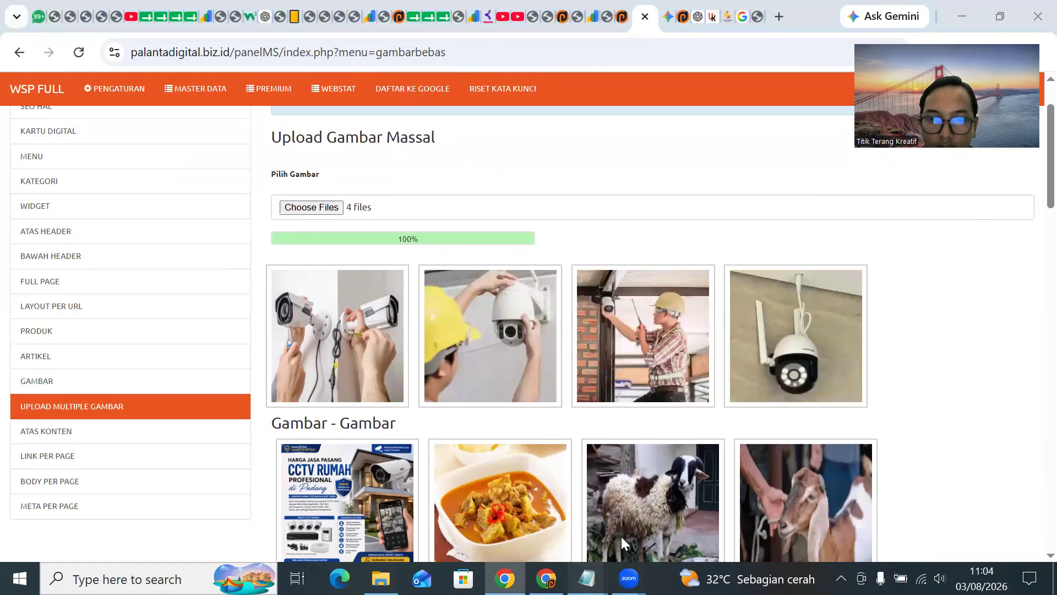
key(Return)
key(ctrl+v)
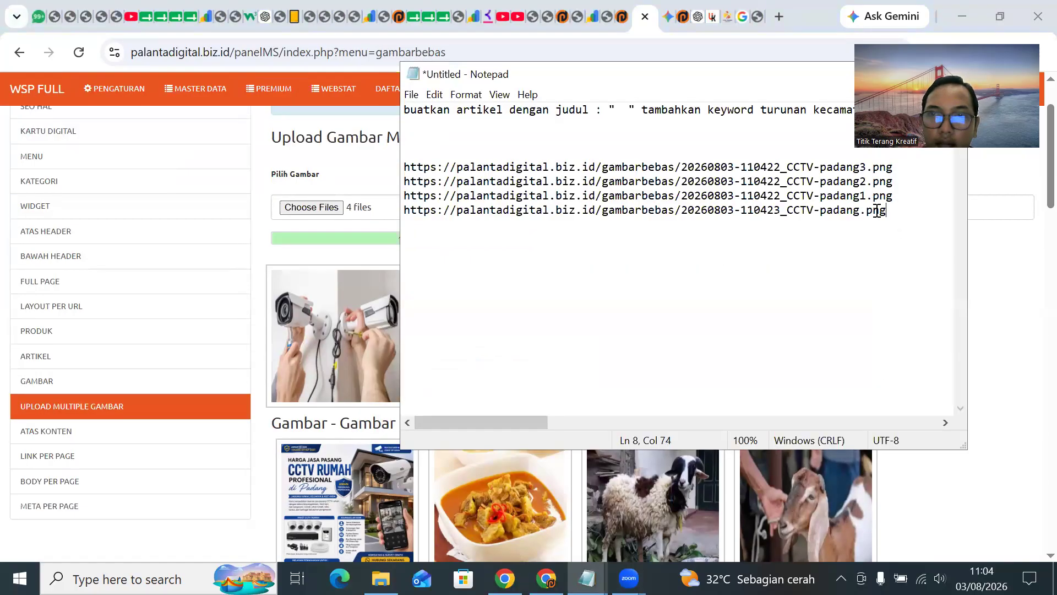
Select all four CCTV image addresses in Notepad and switch to the ChatGPT conversation.
drag(888, 211, 390, 166)
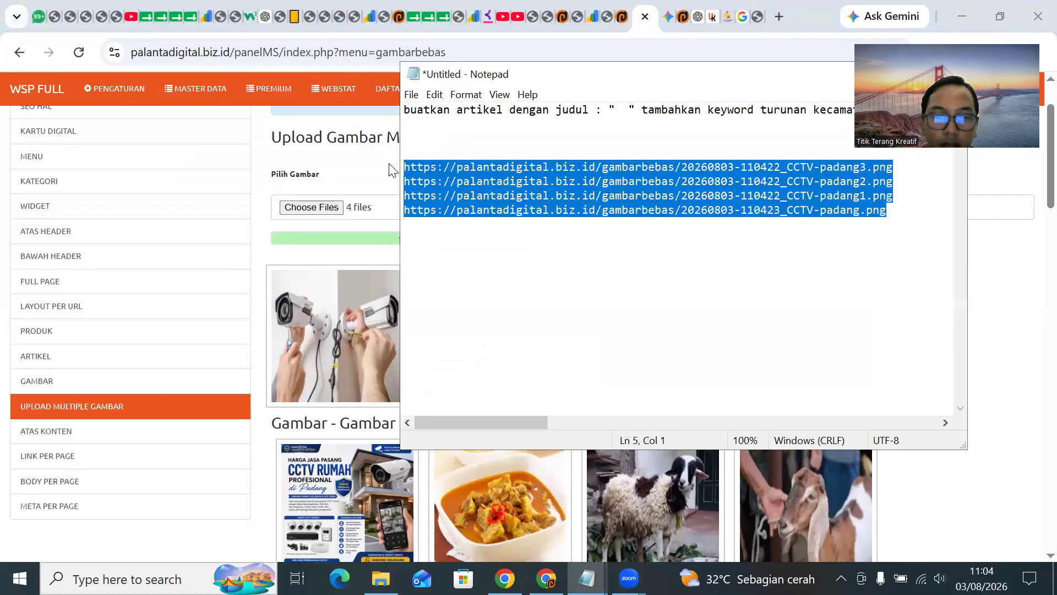
click(258, 335)
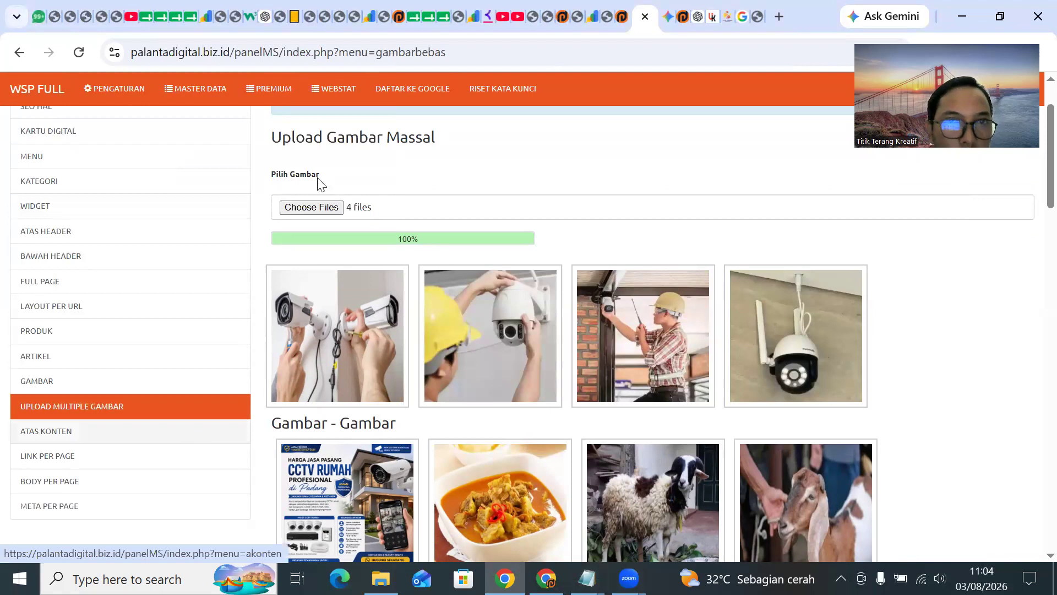
click(697, 17)
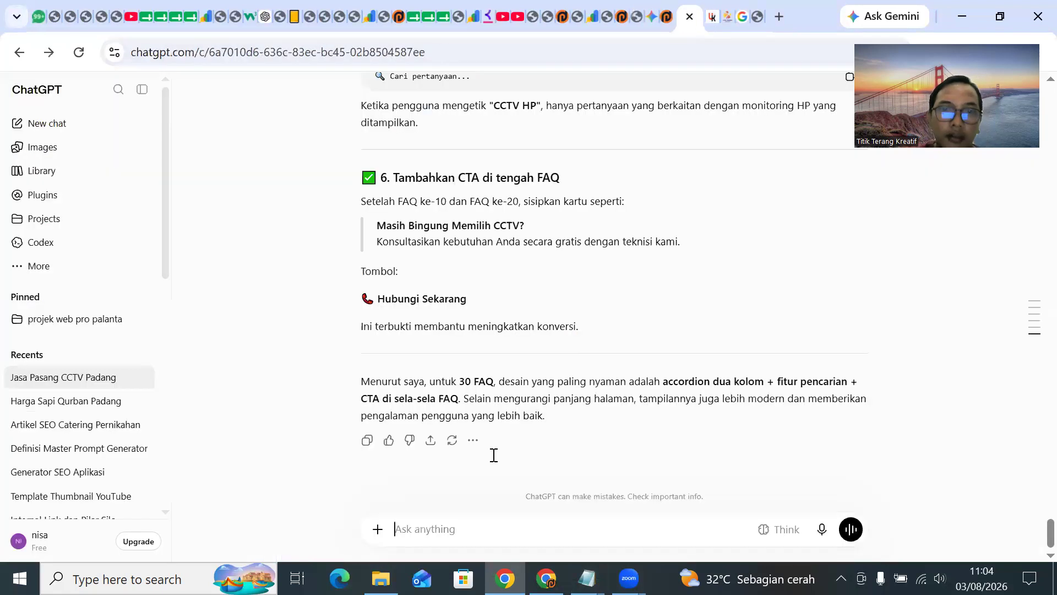
Begin a new ChatGPT prompt asking for an image gallery with "tolong buatkan galeri gambar".
click(460, 527)
text(tolong buatkan sa)
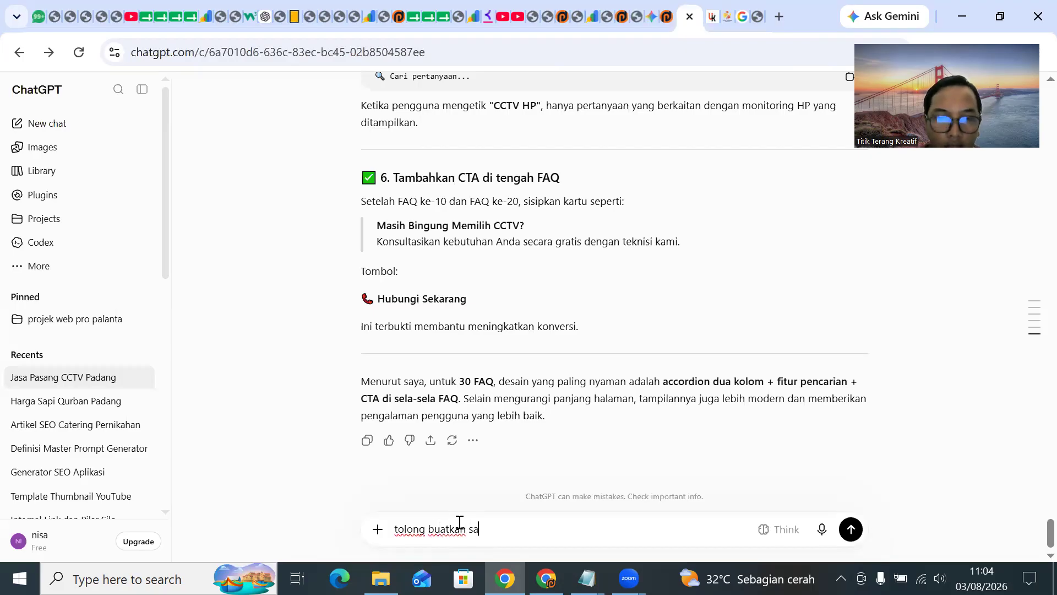
key(BackSpace)
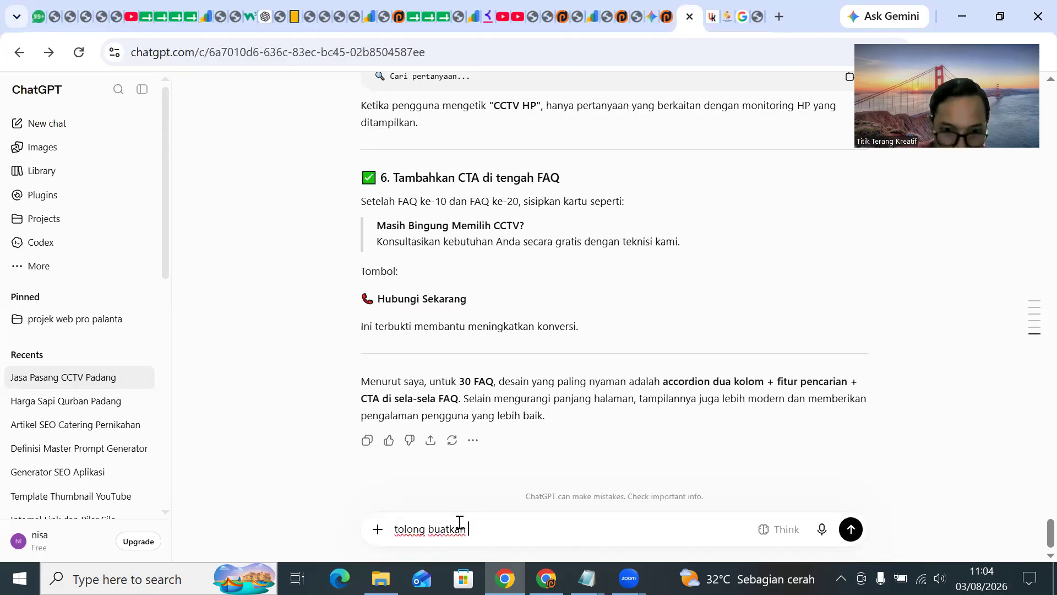
text(galeri )
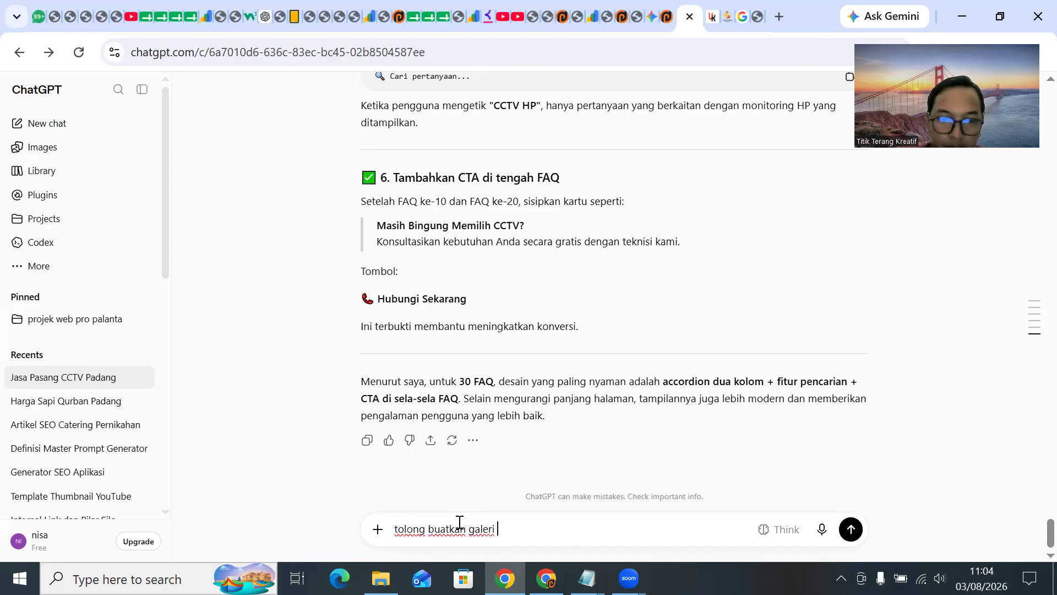
text(gambar de)
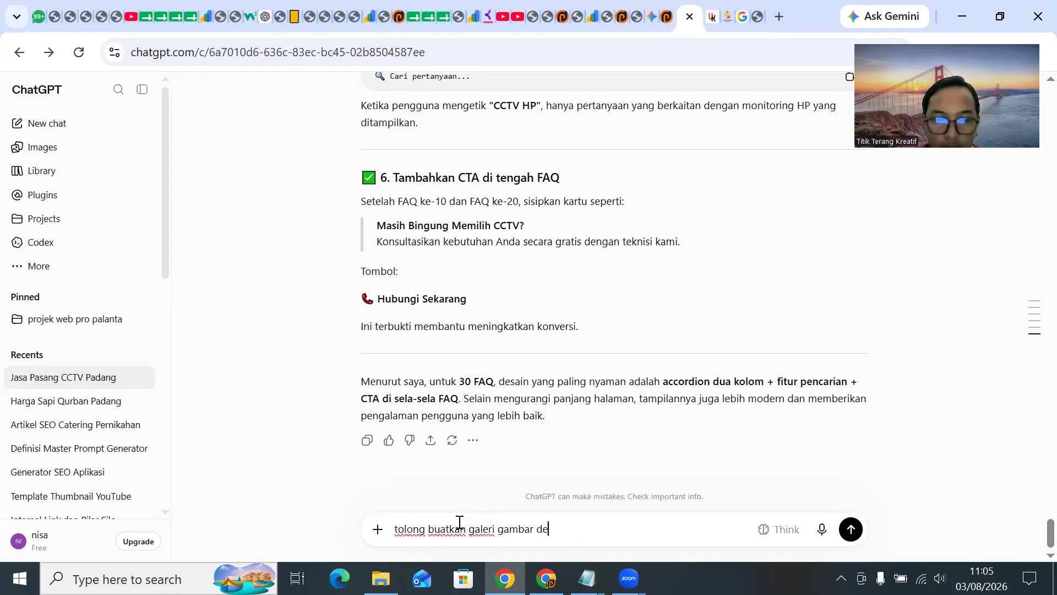
text(ngan tempelat s)
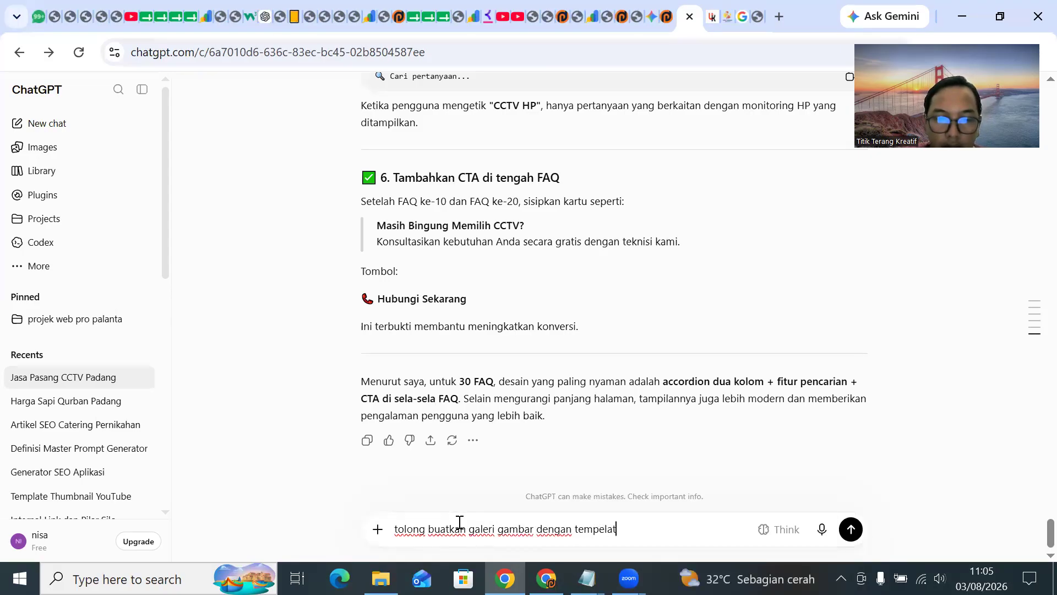
key(BackSpace)
key(BackSpace)
key(BackSpace)
key(BackSpace)
key(BackSpace)
text(late seperti)
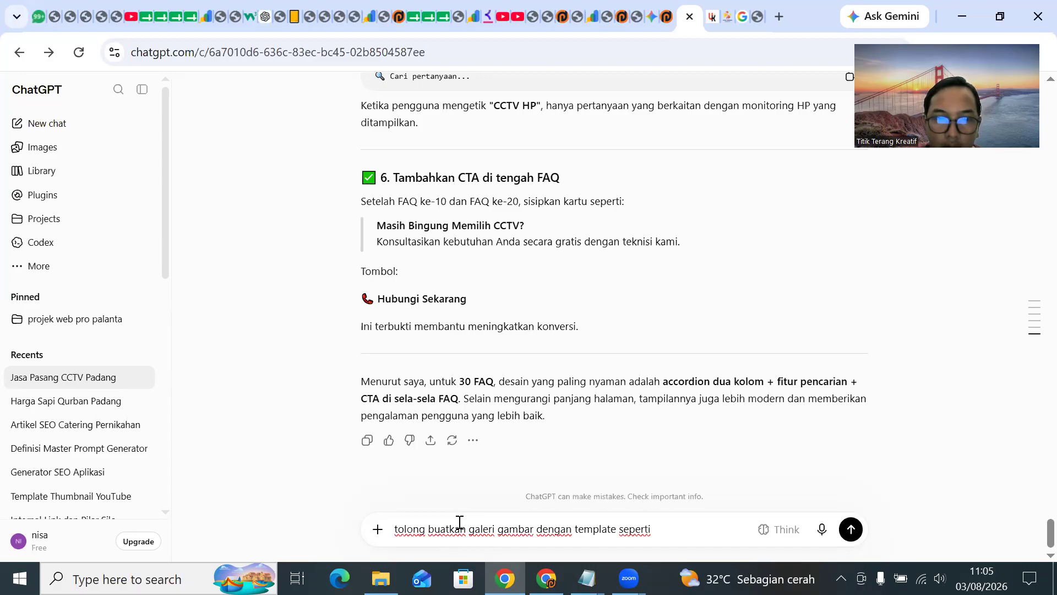
key(BackSpace)
key(BackSpace)
key(BackSpace)
key(BackSpace)
key(BackSpace)
key(BackSpace)
key(BackSpace)
key(BackSpace)
key(BackSpace)
key(BackSpace)
key(BackSpace)
key(BackSpace)
key(BackSpace)
key(BackSpace)
key(BackSpace)
key(BackSpace)
key(BackSpace)
key(BackSpace)
key(BackSpace)
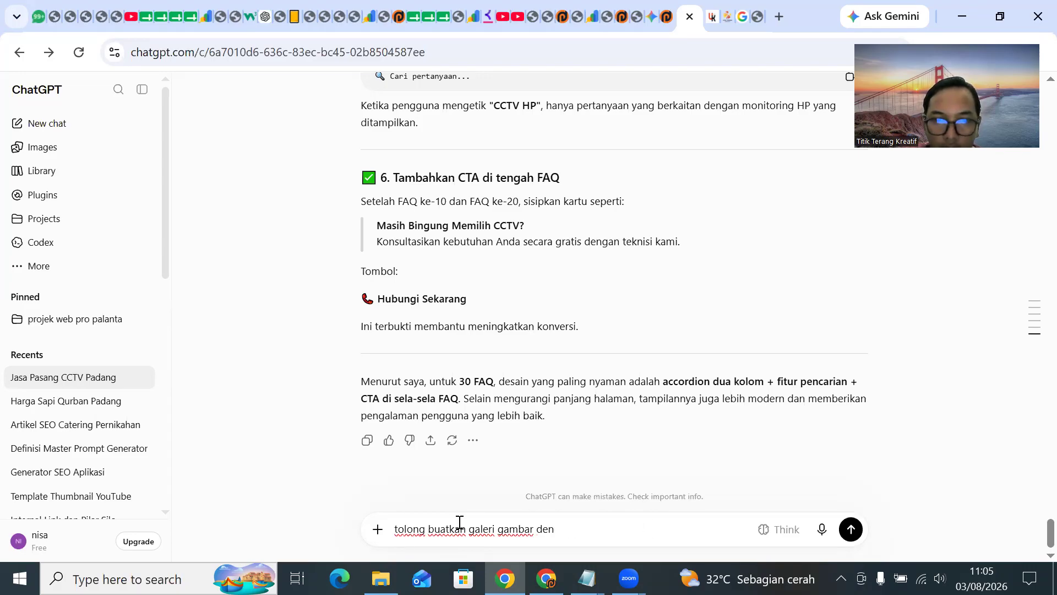
Extend the prompt with "dengan keterangn singkat di bawahnya beriupa judul yg berisi kata kunci" to request keyword titles below the images.
text(ngan )
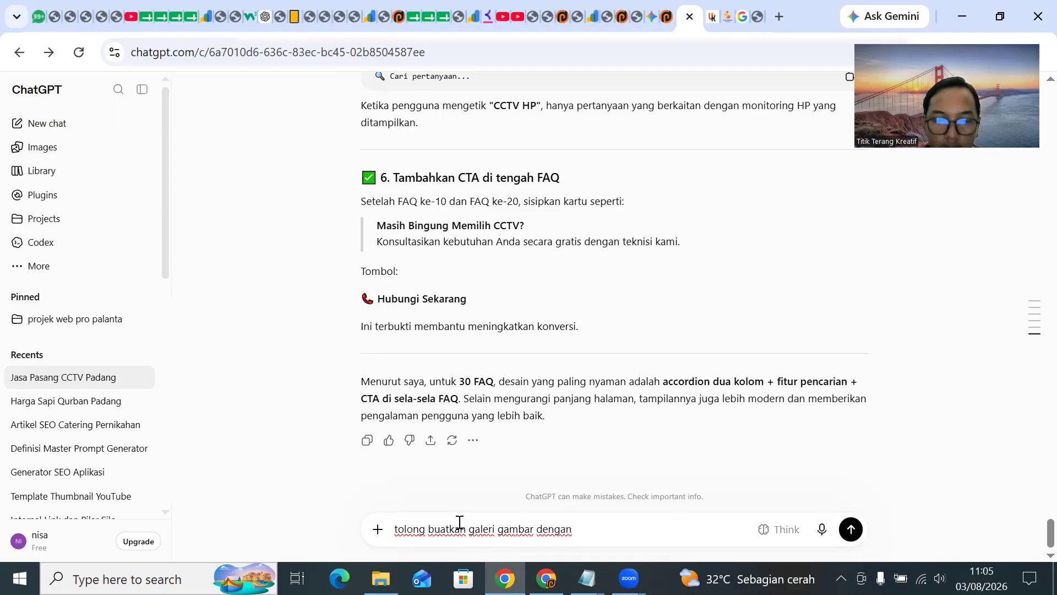
text(ketere)
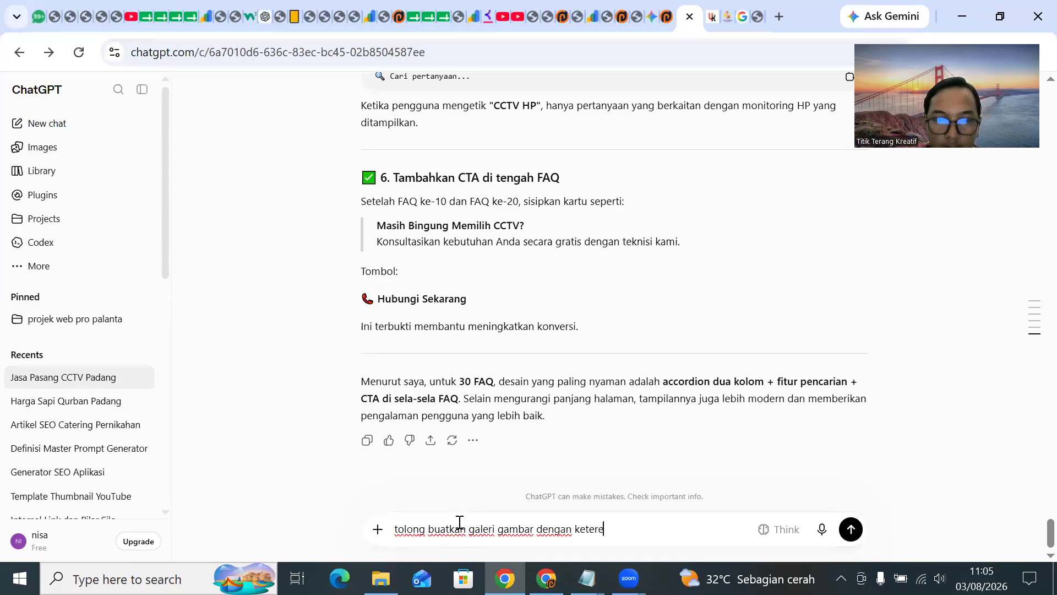
key(BackSpace)
text(angn singkat di bawah)
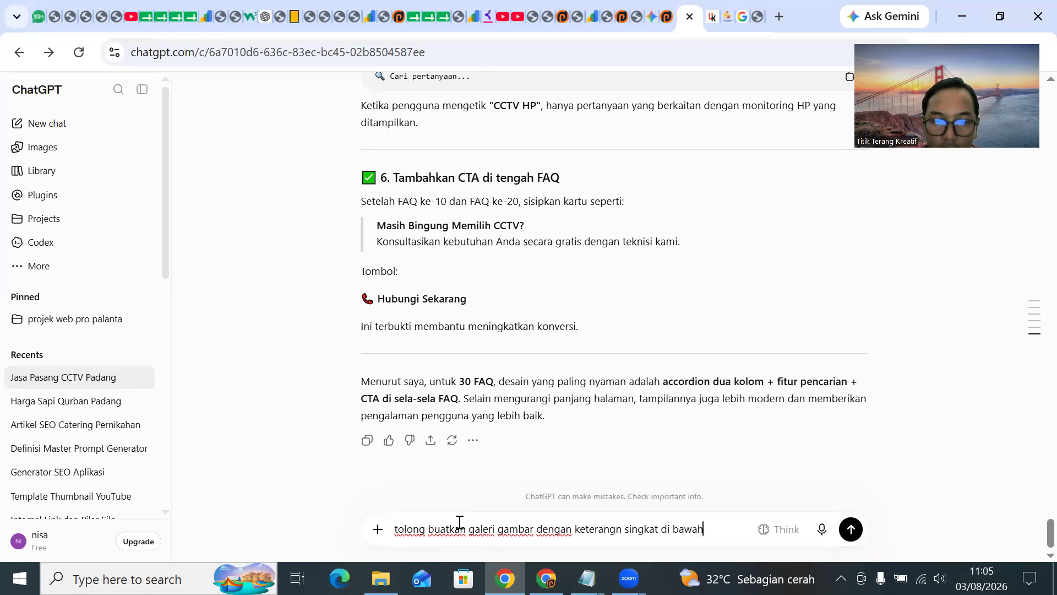
text(nya beri)
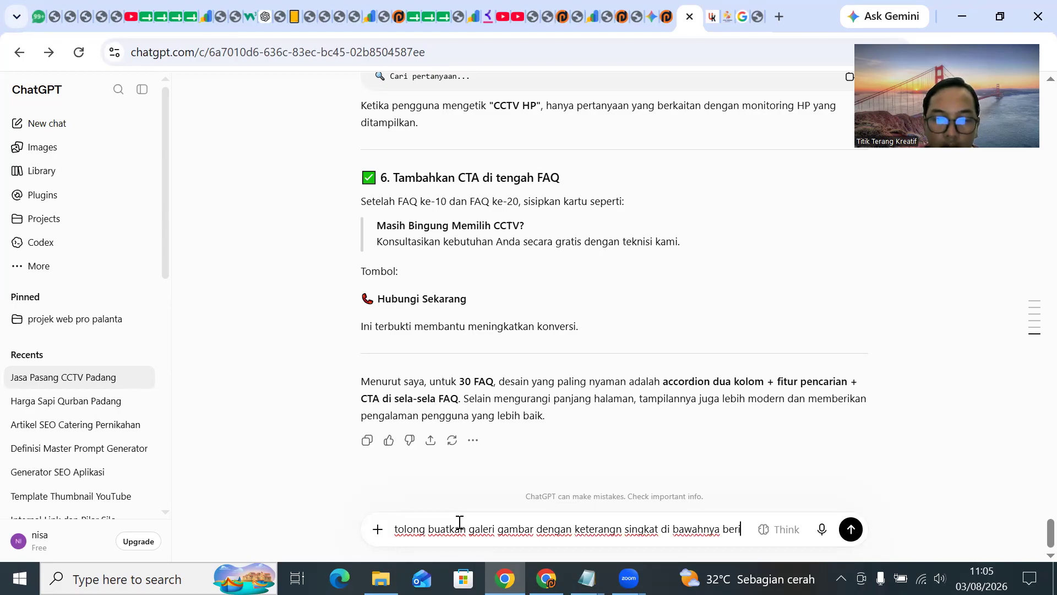
text(upa judul yg bereis)
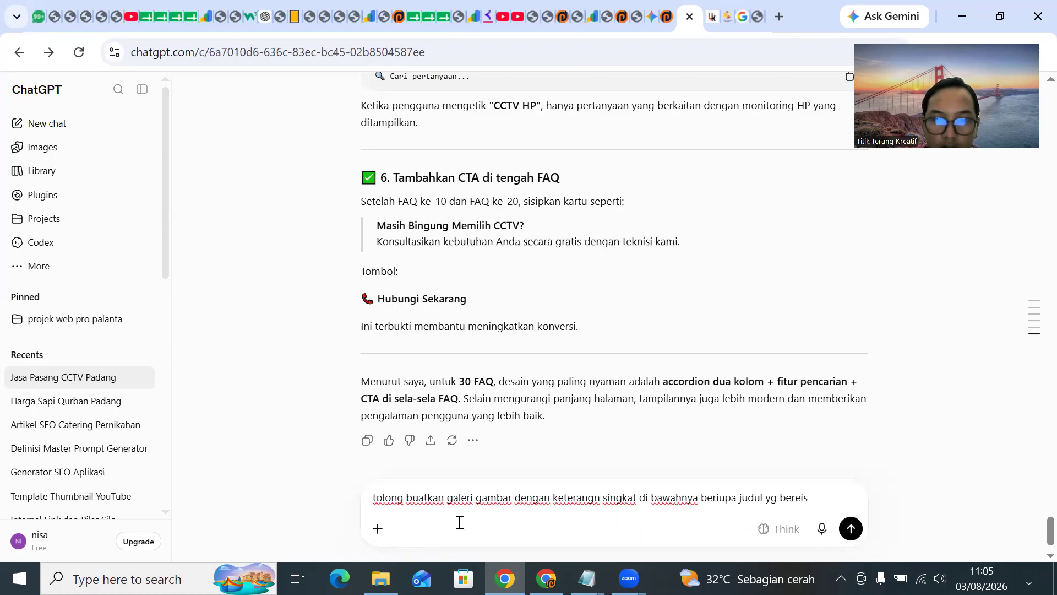
text(i kata kund)
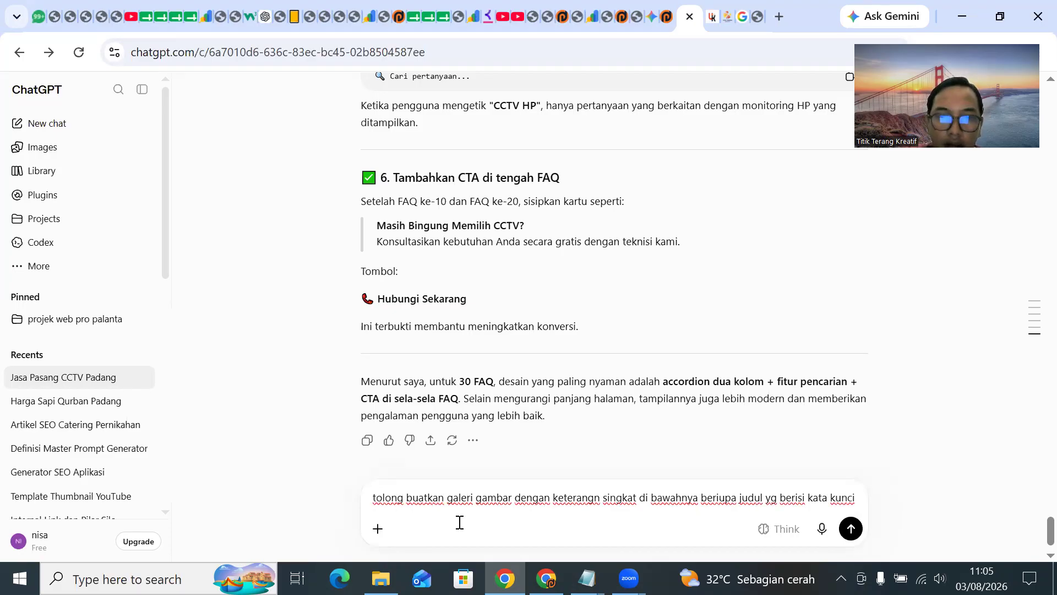
Add "buatakan sectionya saja dalam outuput html" to the prompt so that only the section is produced as HTML.
text( buatakn )
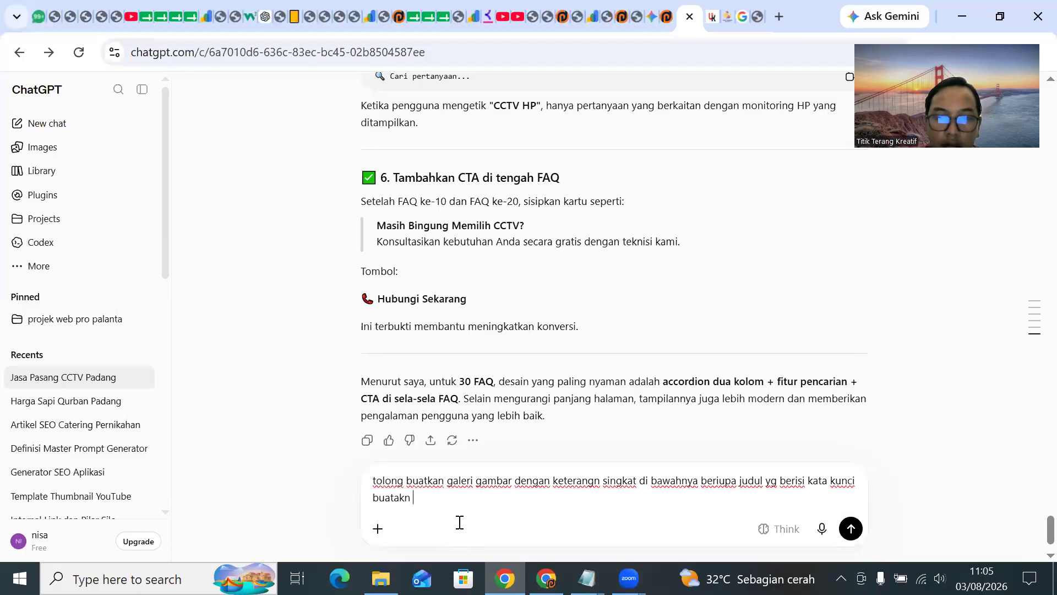
text( dalam secti)
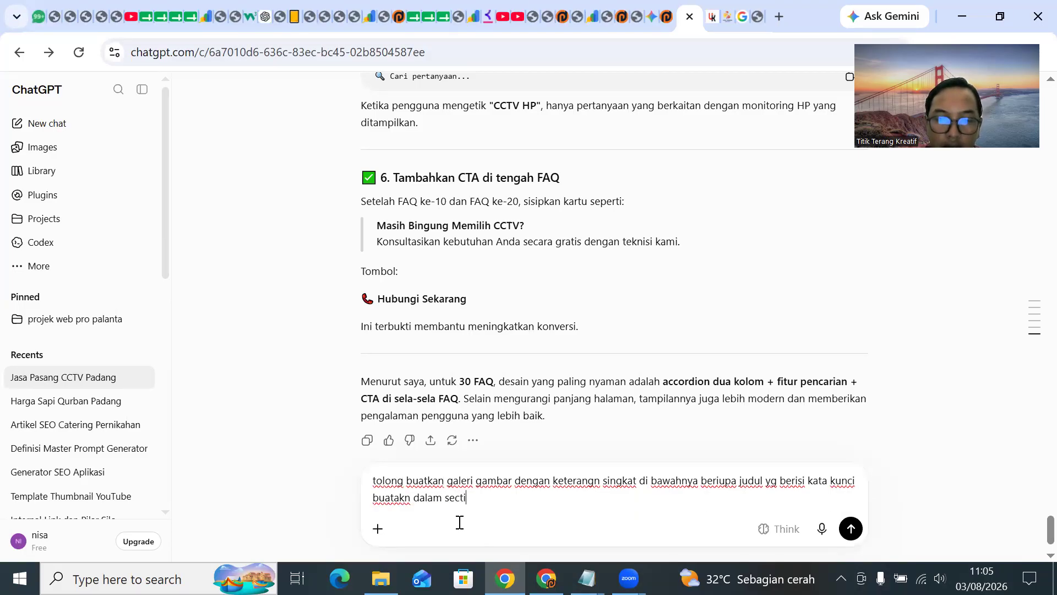
text(onya saja)
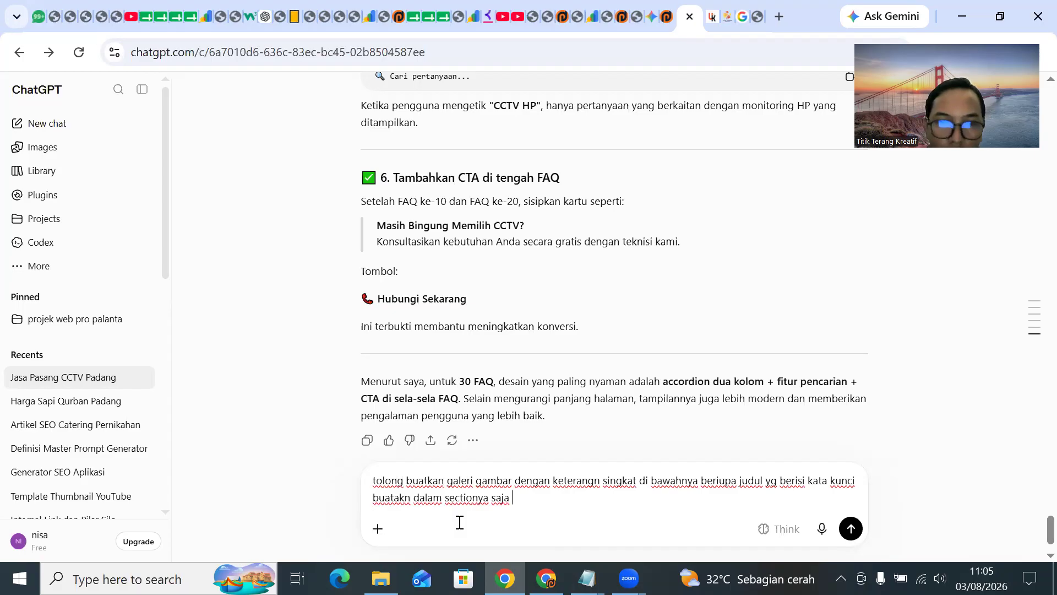
drag(450, 499, 408, 493)
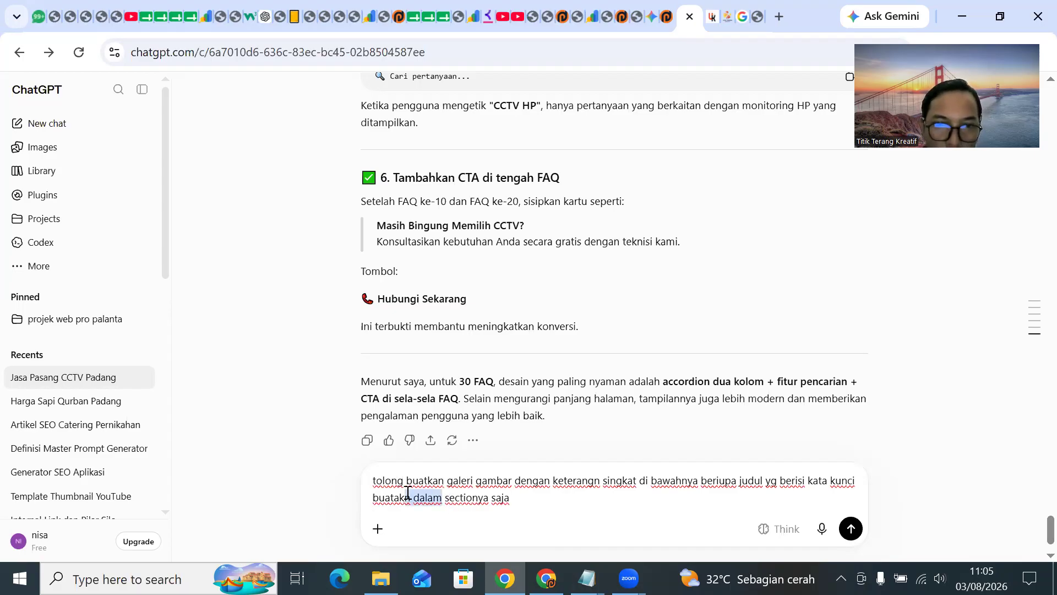
text(an)
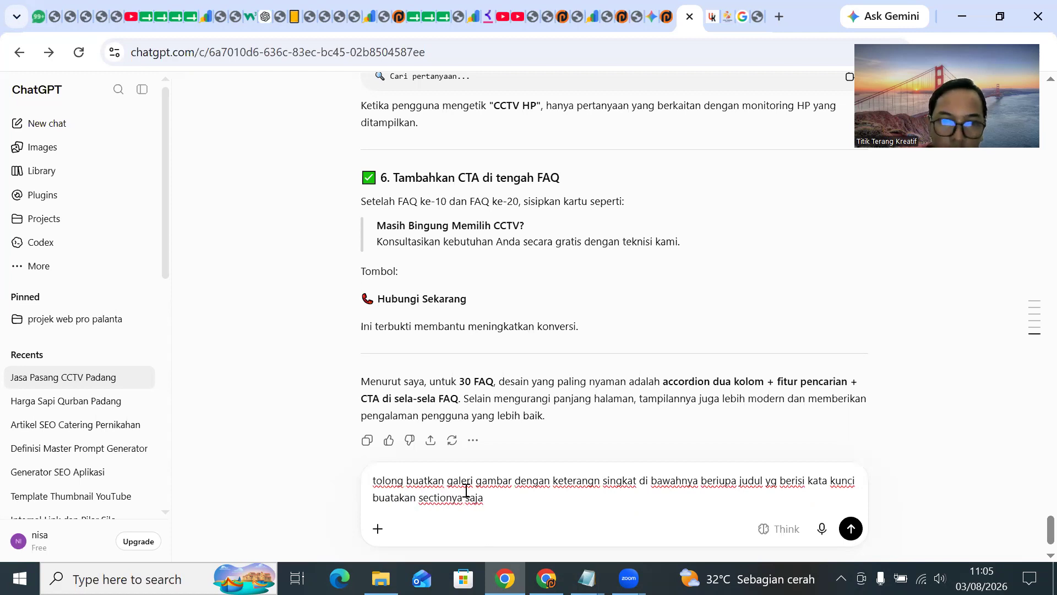
click(488, 498)
text(dalam o)
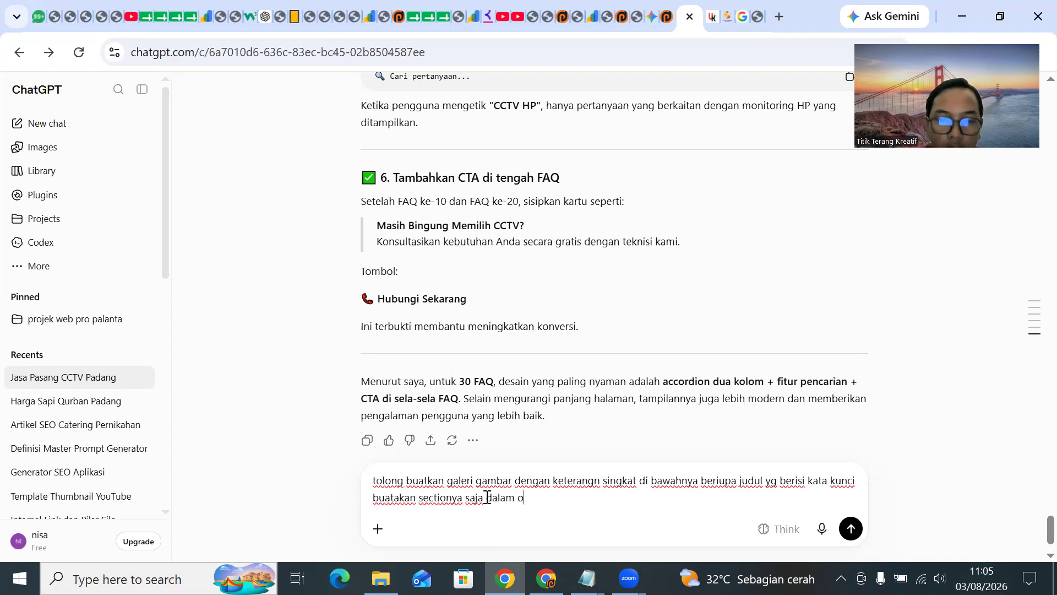
text(utuput html)
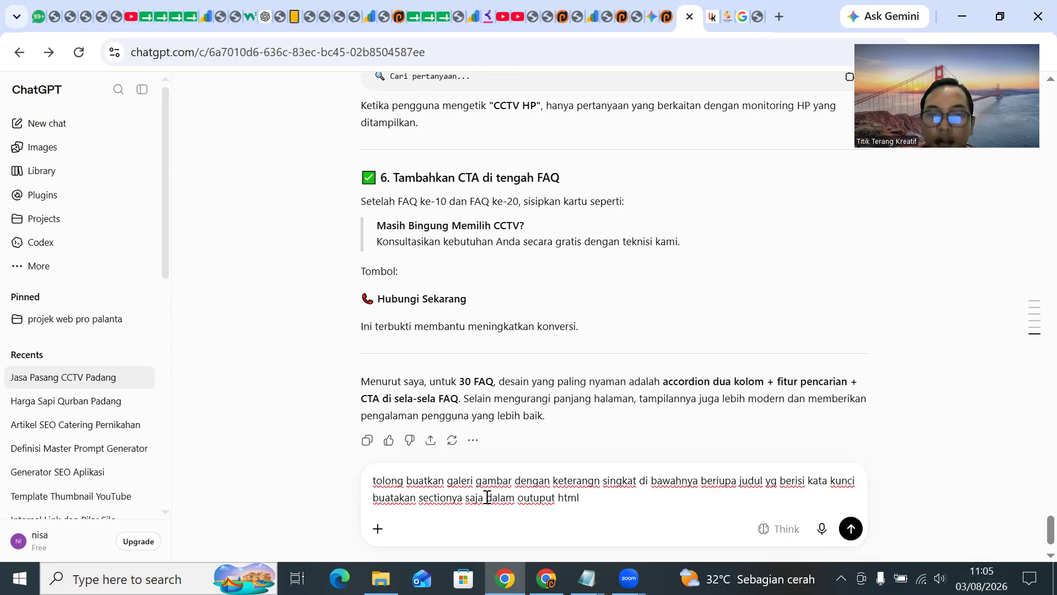
Paste the four copied CCTV image addresses on new lines below the prompt text and send it.
key(shift+Return)
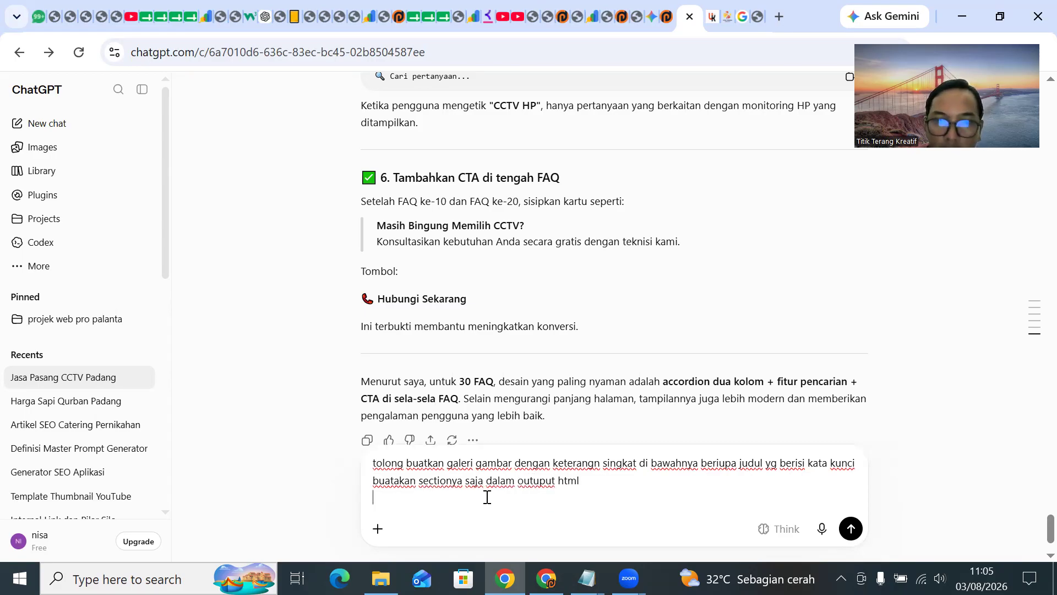
key(ctrl+v)
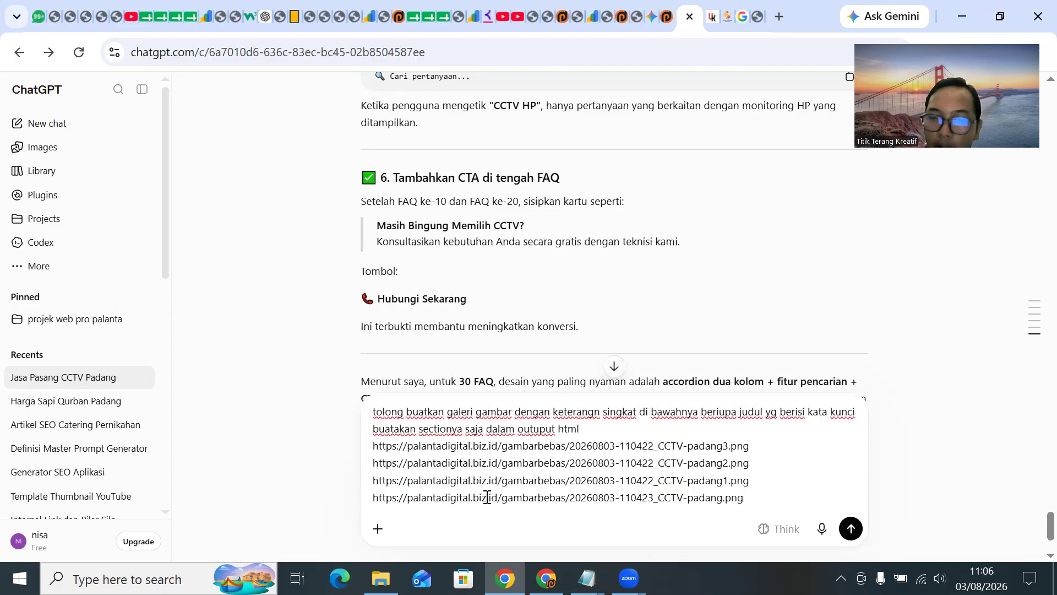
key(Return)
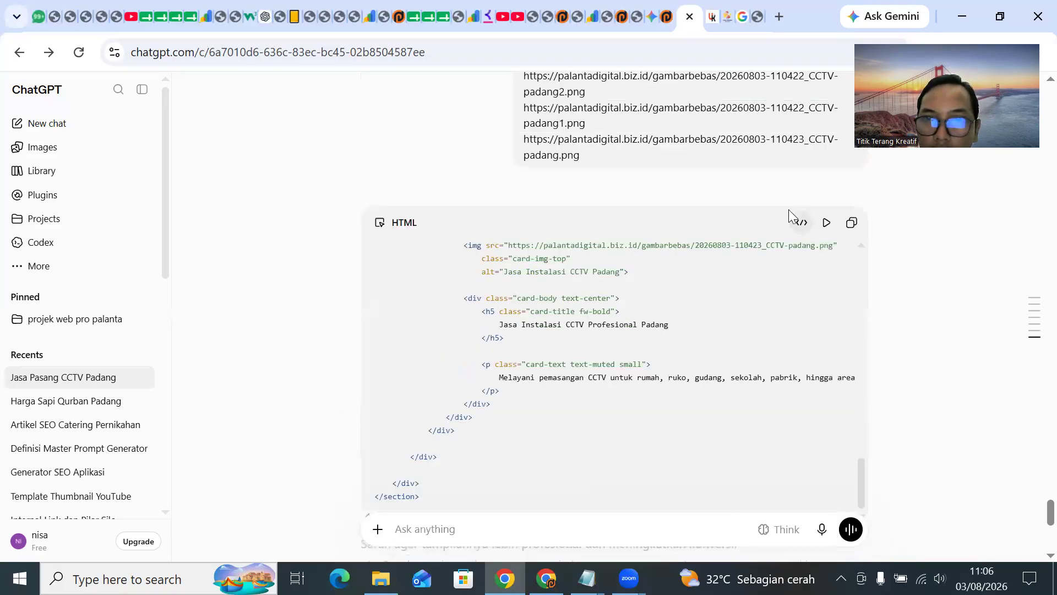
Copy the generated gallery HTML and paste it as the content of a new Body Per Page entry in the WSP panel.
click(852, 223)
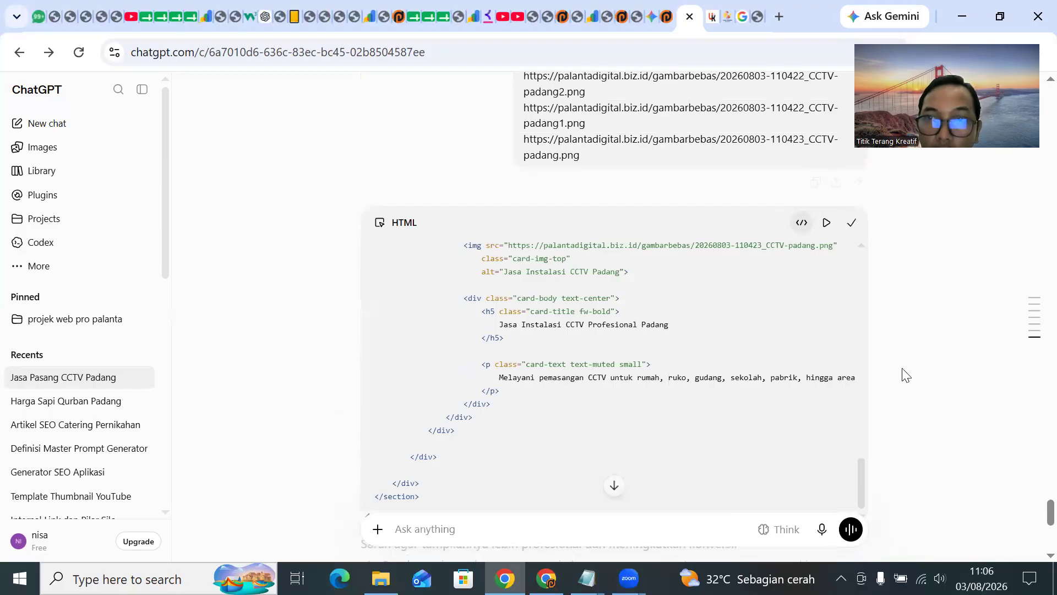
click(624, 7)
click(649, 6)
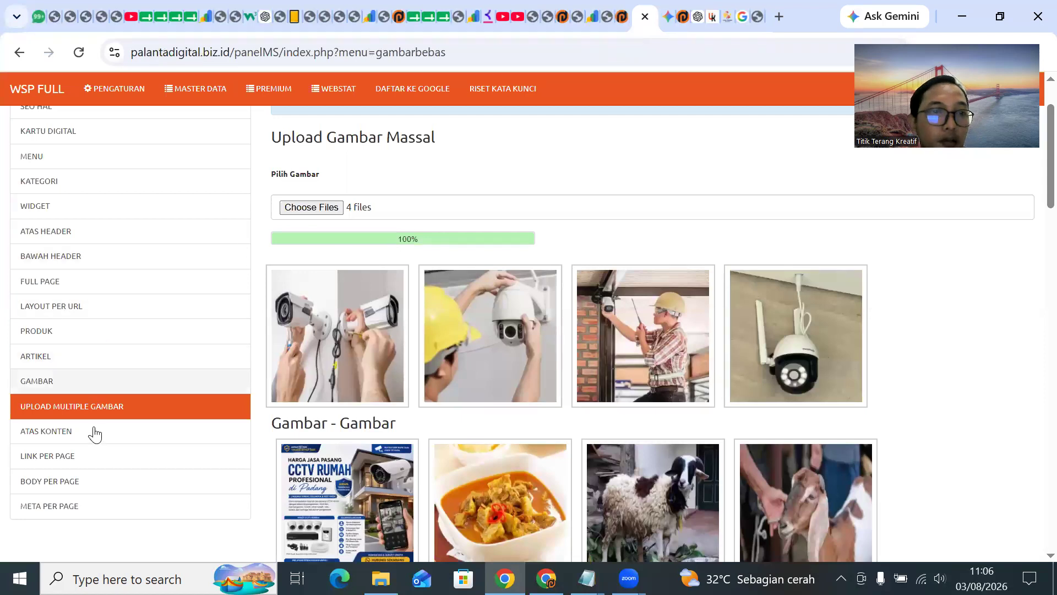
click(86, 482)
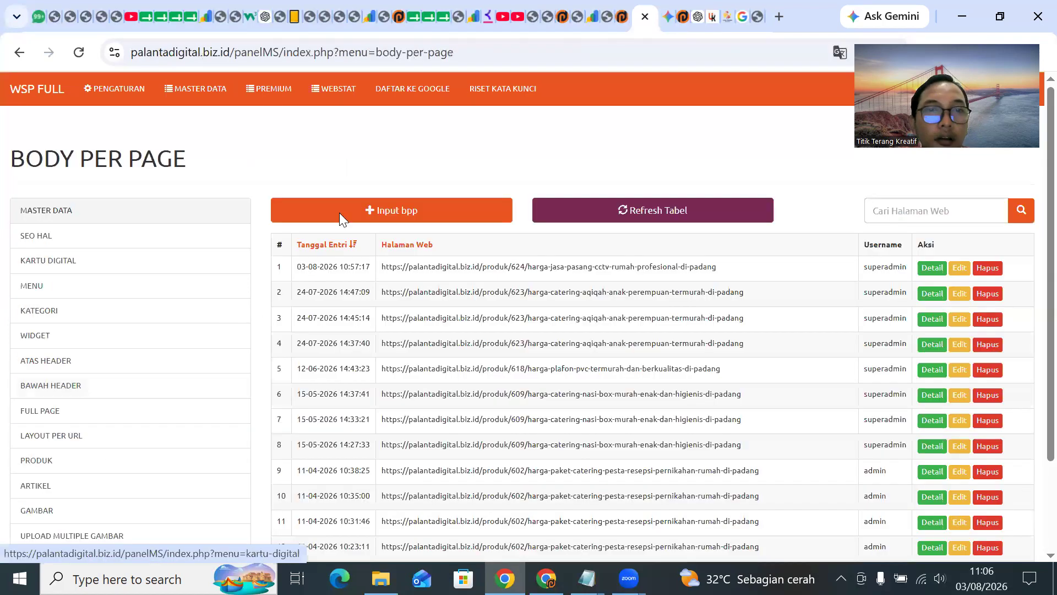
click(345, 209)
click(344, 358)
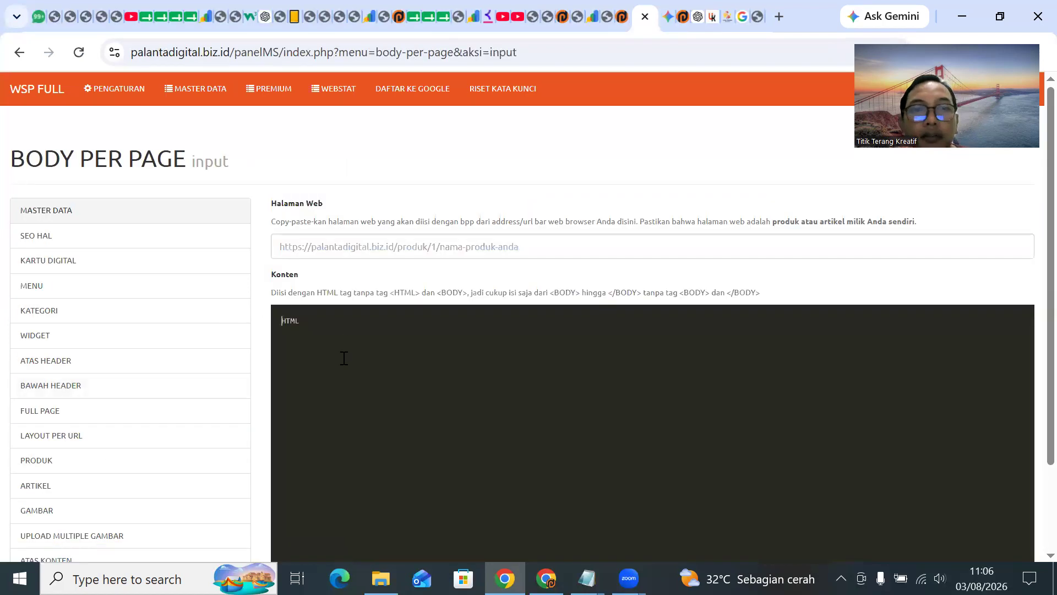
key(ctrl+v)
Copy the home CCTV product page's address into the new entry's Halaman Web field and submit the entry.
click(616, 19)
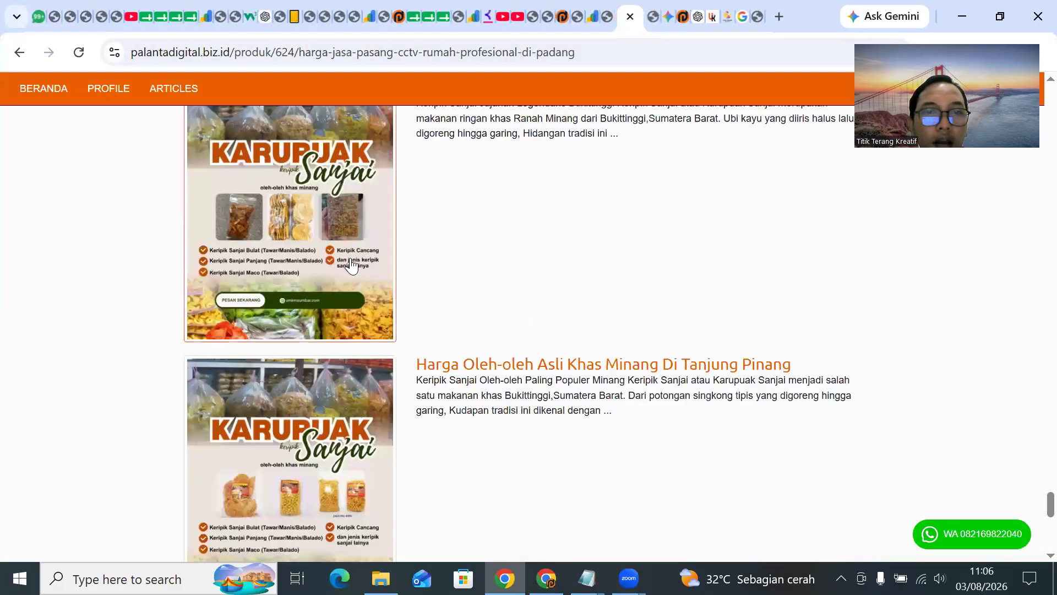
scroll(352, 266, down, 10)
click(189, 44)
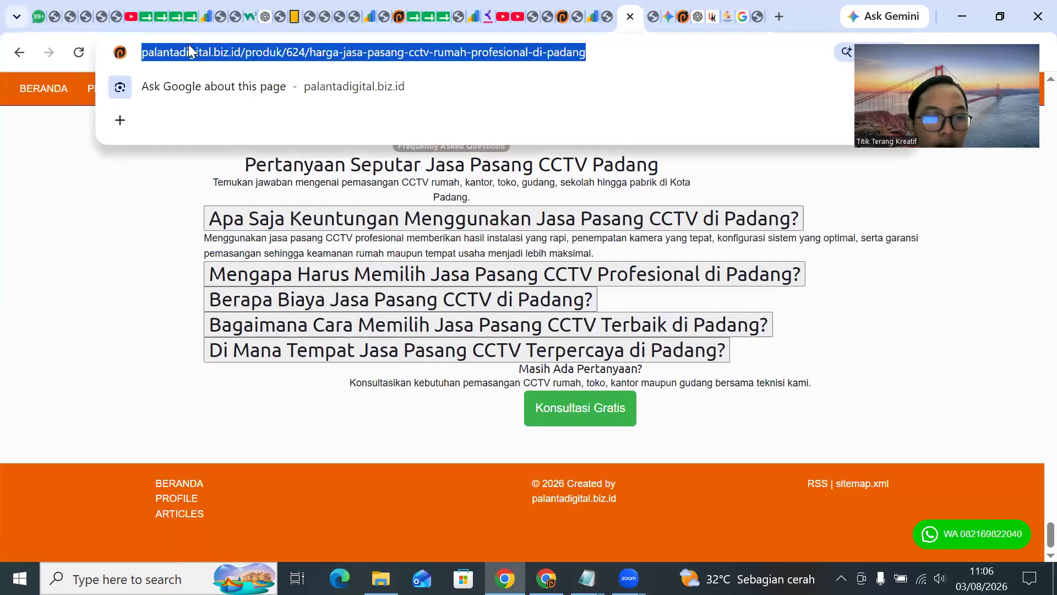
click(653, 17)
click(566, 150)
key(ctrl+v)
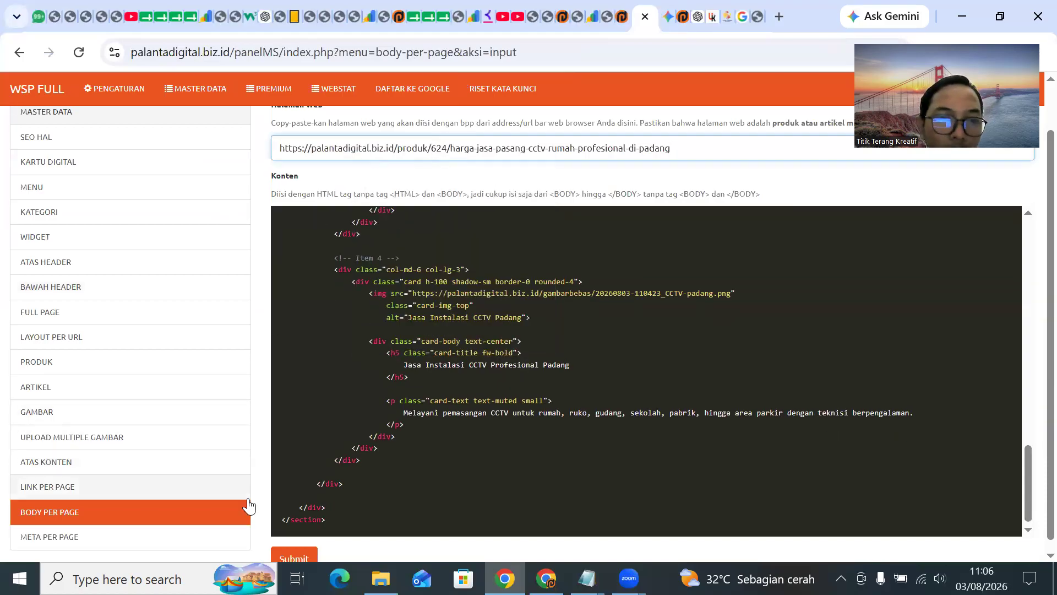
scroll(259, 512, down, 1)
click(292, 550)
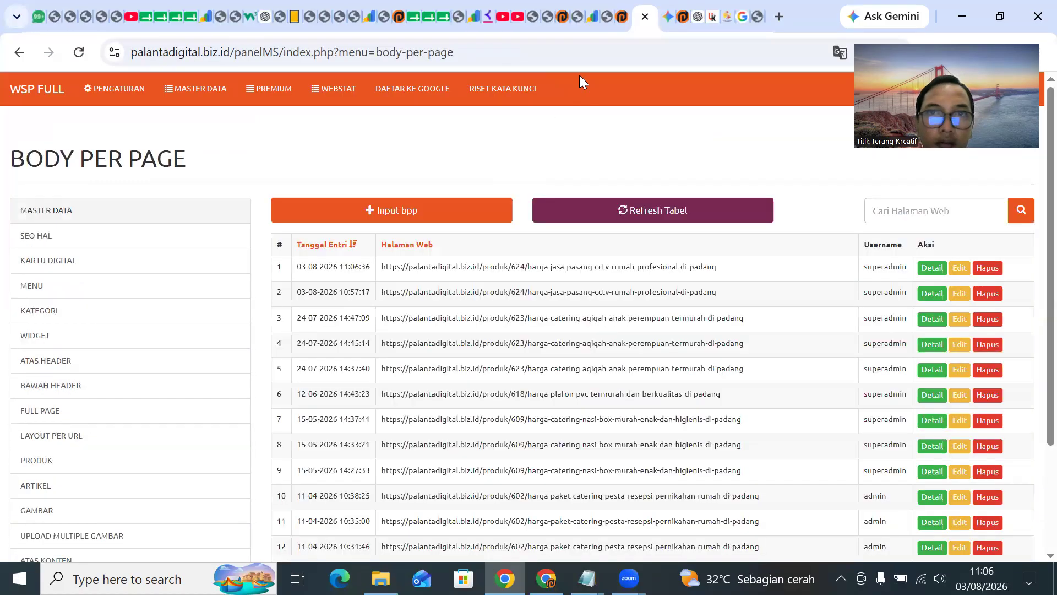
Reload the home CCTV product page and examine the image gallery and its captions below the FAQ.
key(ctrl+shift+Tab)
key(F5)
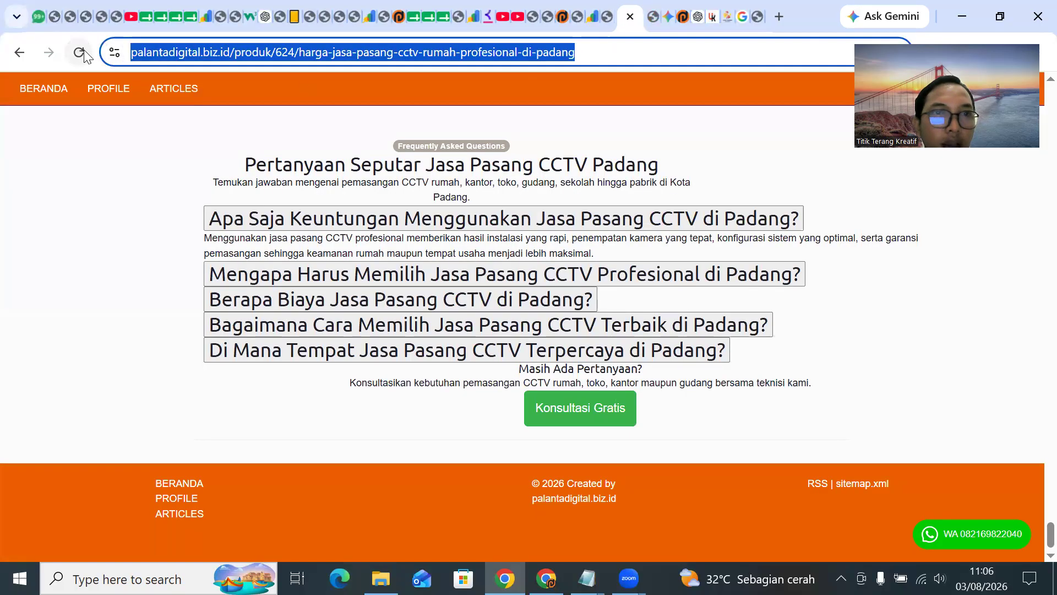
scroll(564, 215, down, 6)
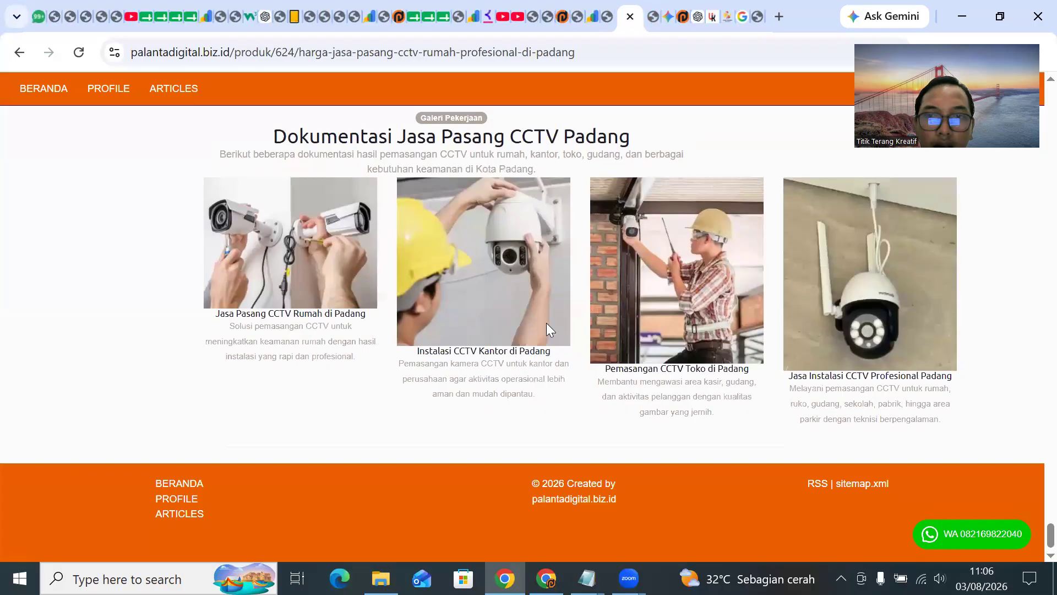
scroll(547, 323, up, 1)
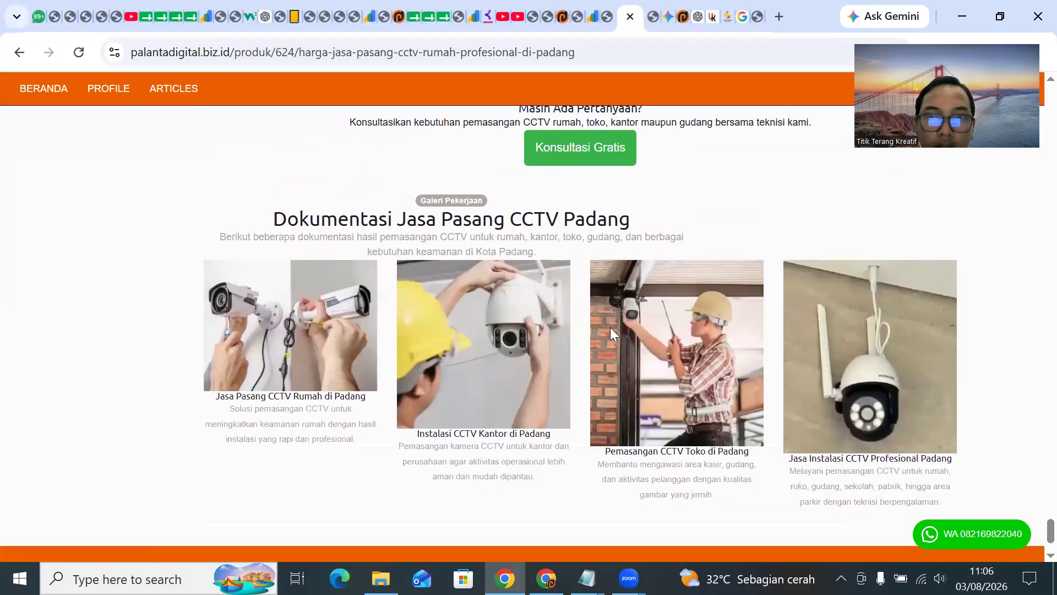
scroll(610, 329, up, 5)
scroll(611, 333, down, 6)
Review the product page from its article text to the FAQ and gallery sections, and return to the Body Per Page list.
scroll(611, 322, up, 20)
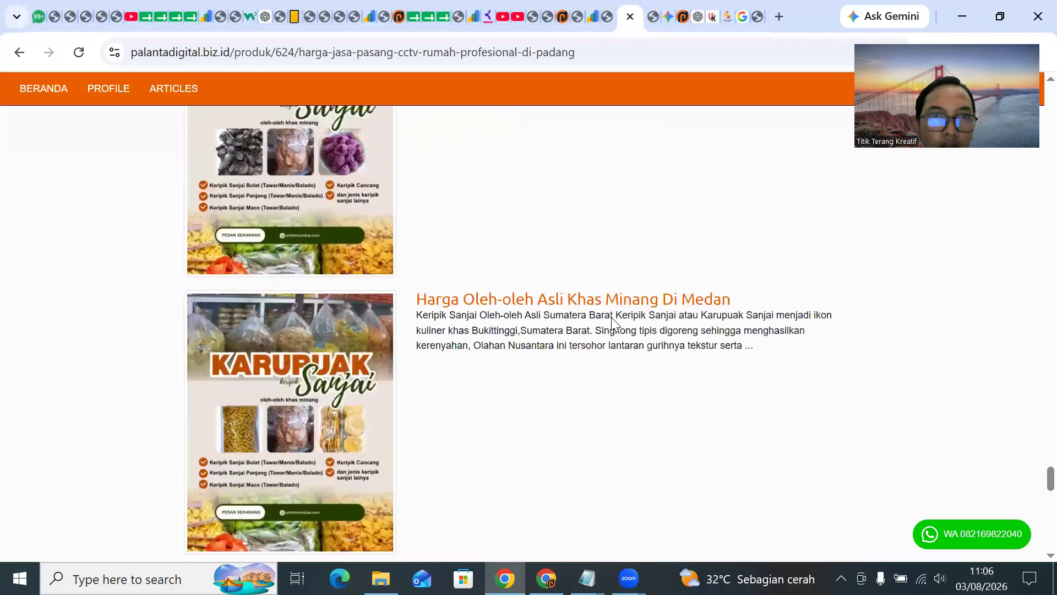
scroll(614, 318, up, 15)
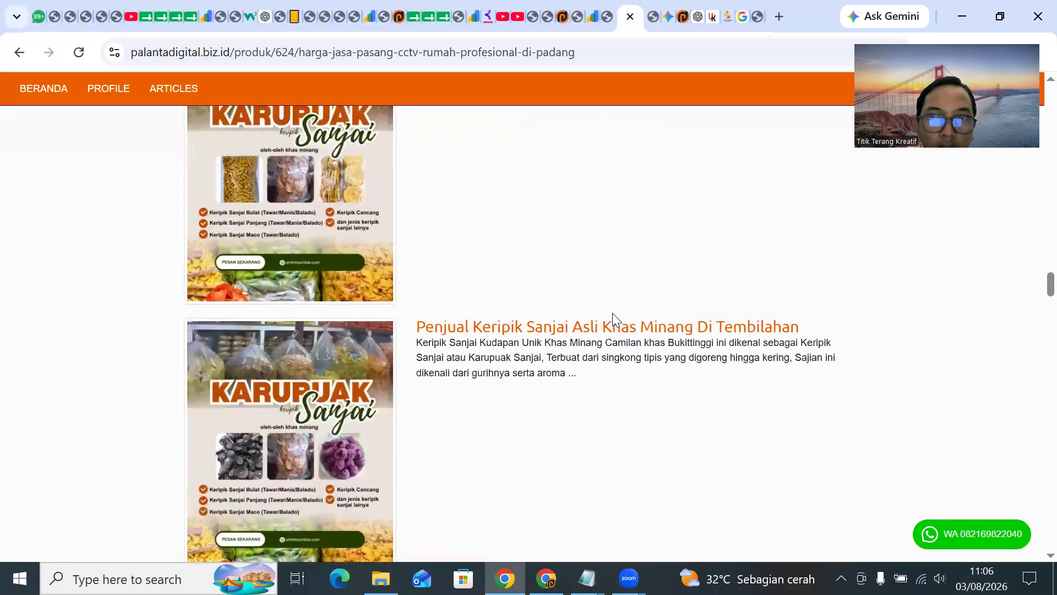
scroll(615, 317, up, 15)
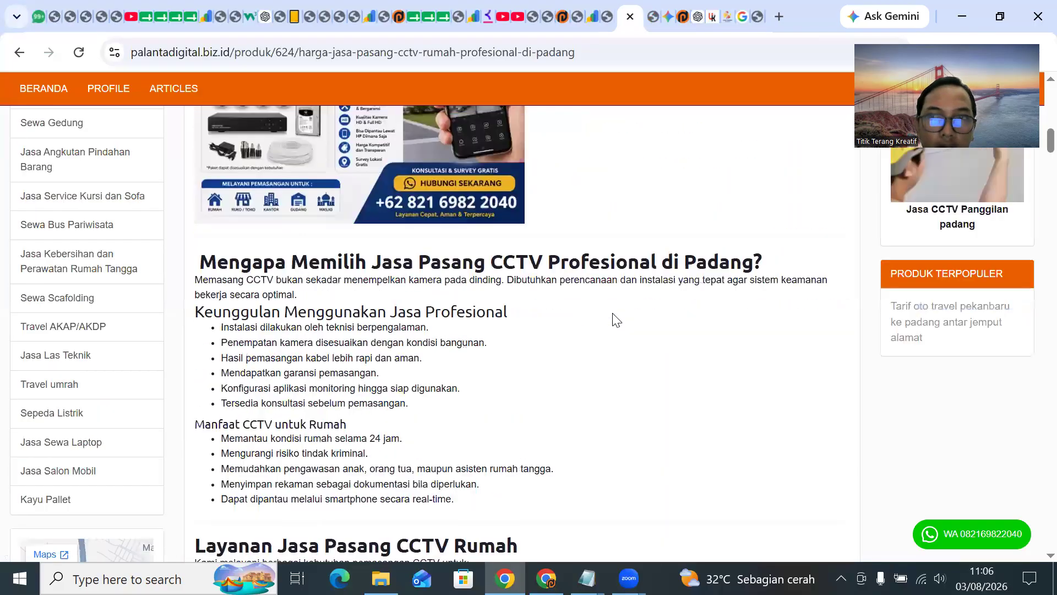
scroll(617, 312, down, 17)
scroll(617, 313, down, 20)
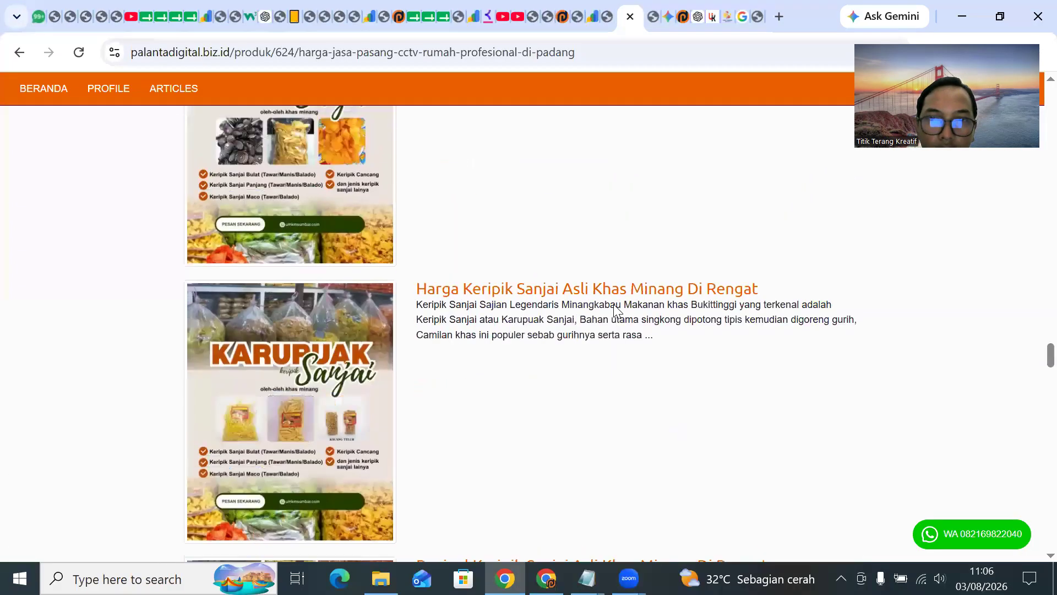
scroll(617, 309, down, 10)
scroll(420, 339, up, 2)
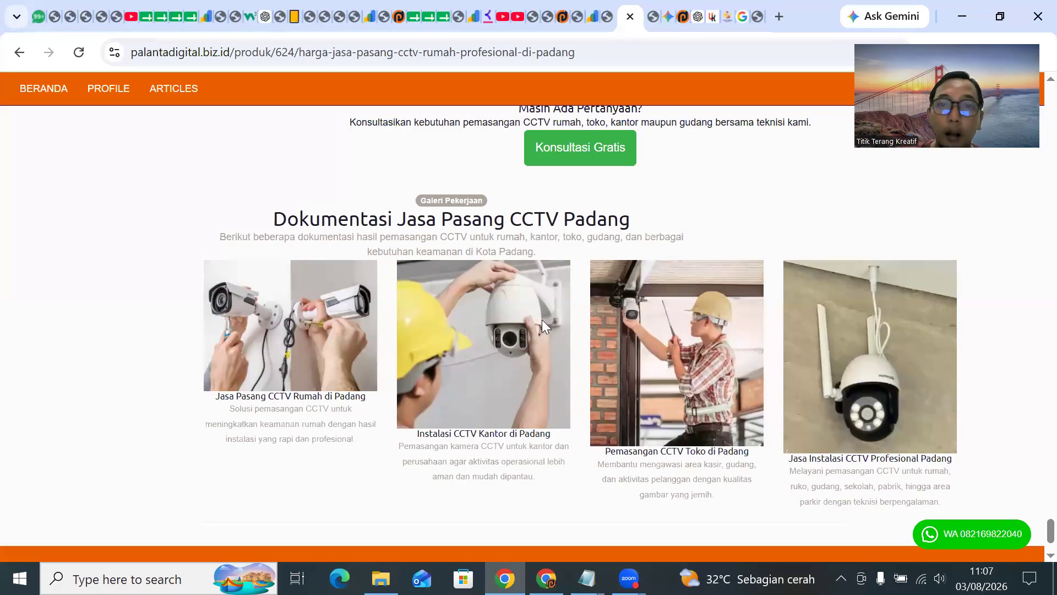
scroll(599, 352, down, 2)
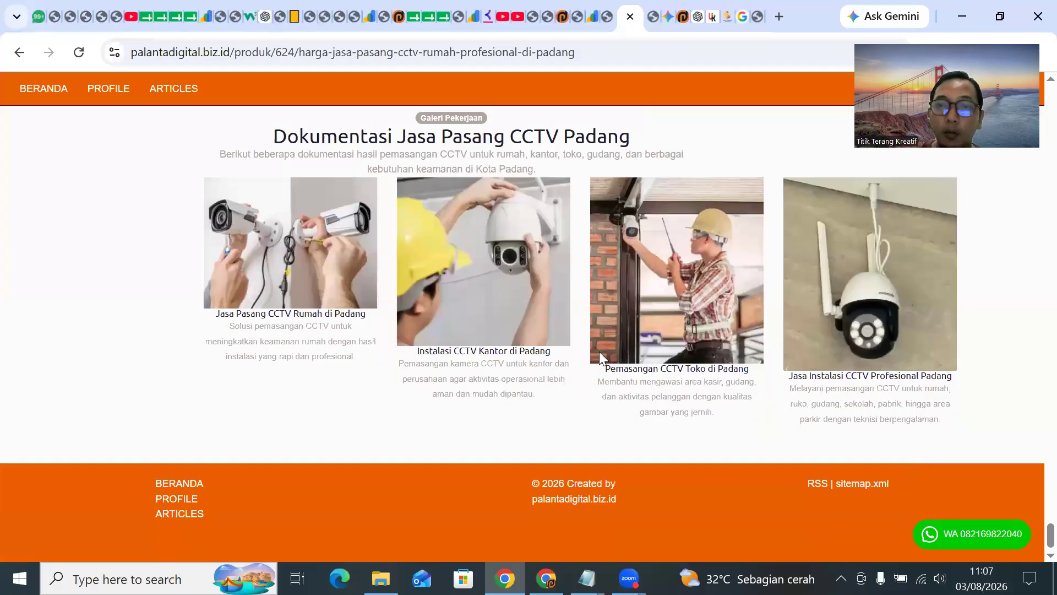
scroll(599, 351, up, 5)
scroll(599, 351, up, 1)
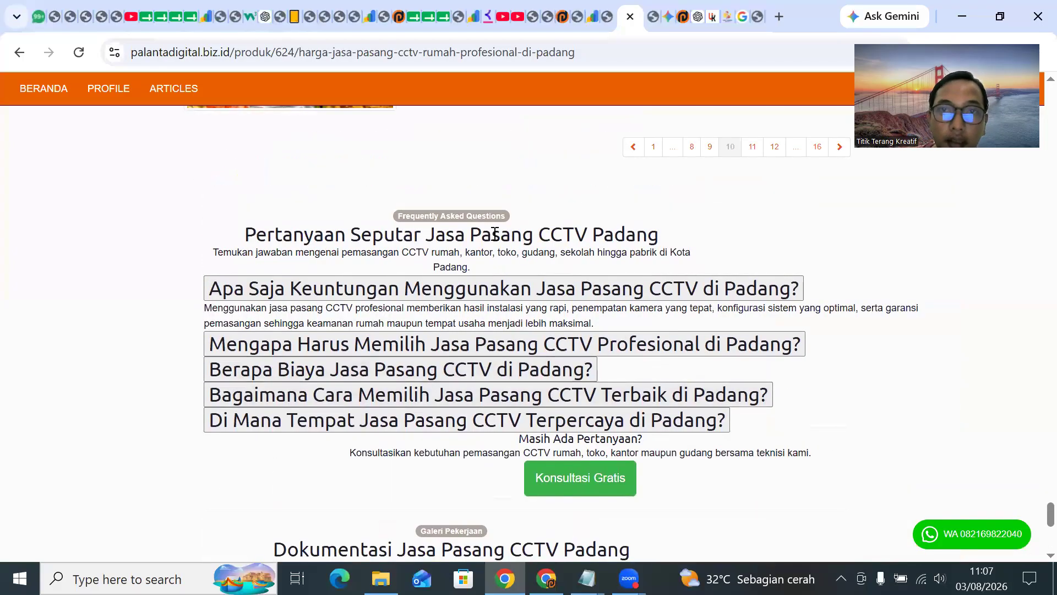
click(653, 15)
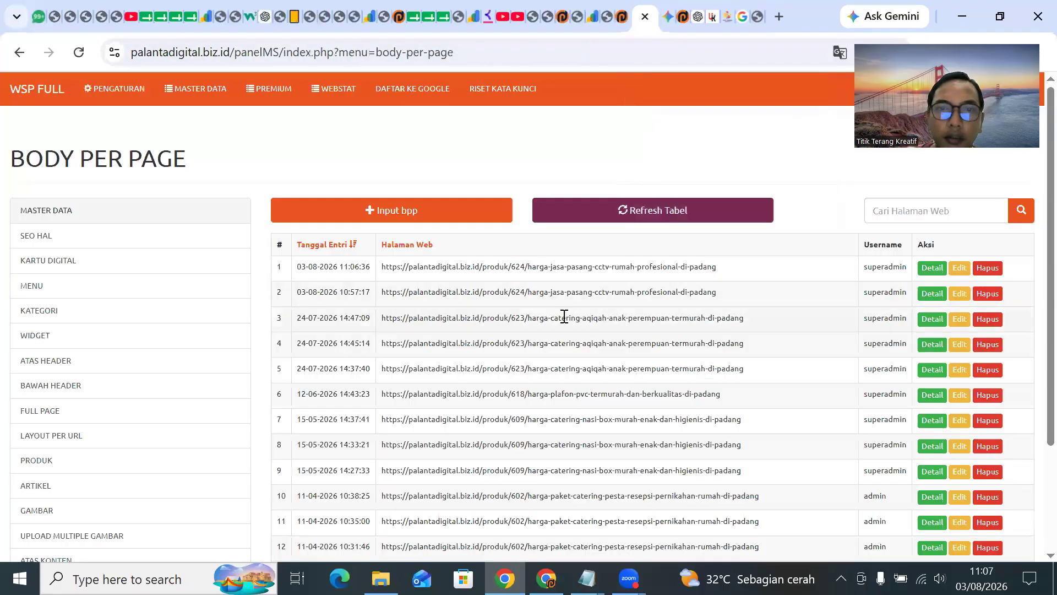
In the ChatGPT conversation, copy the answered CCTV Padang FAQ list from question 1 through question 20.
click(691, 16)
scroll(599, 383, up, 5)
scroll(491, 209, up, 10)
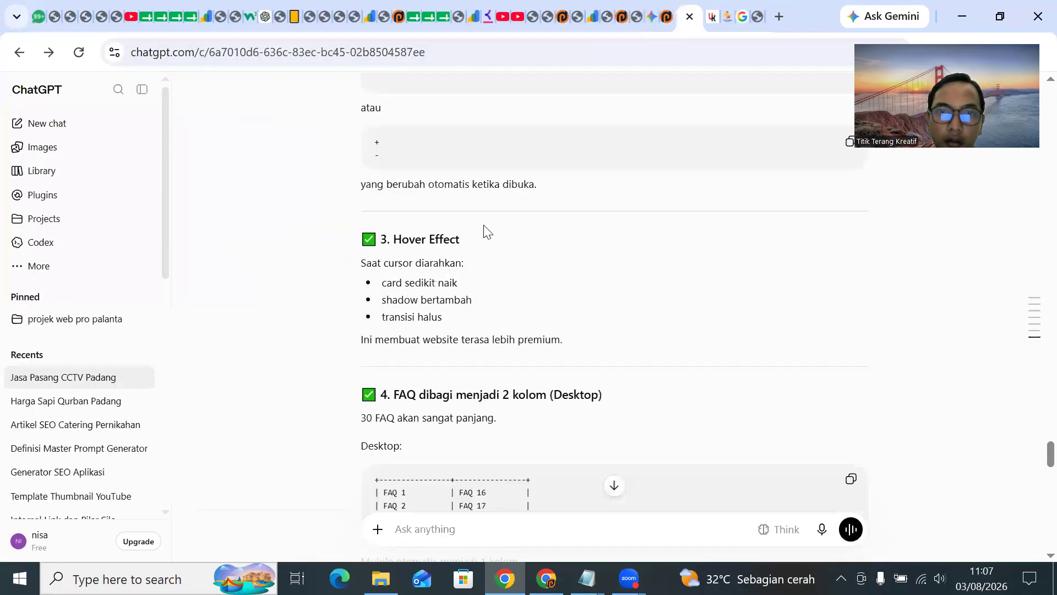
scroll(482, 269, up, 15)
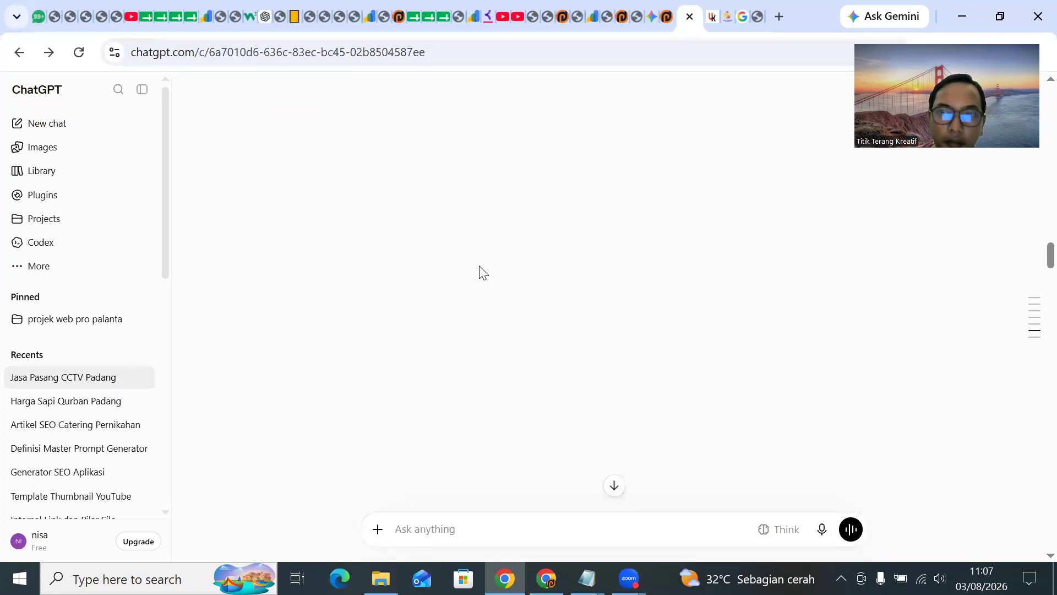
scroll(479, 269, up, 5)
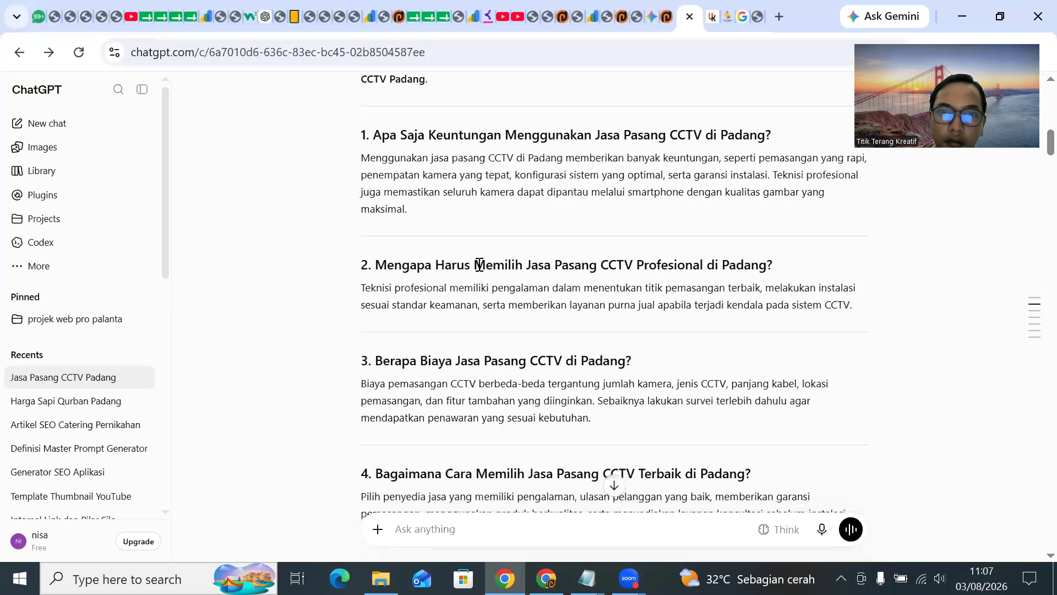
scroll(480, 265, up, 6)
scroll(479, 264, down, 3)
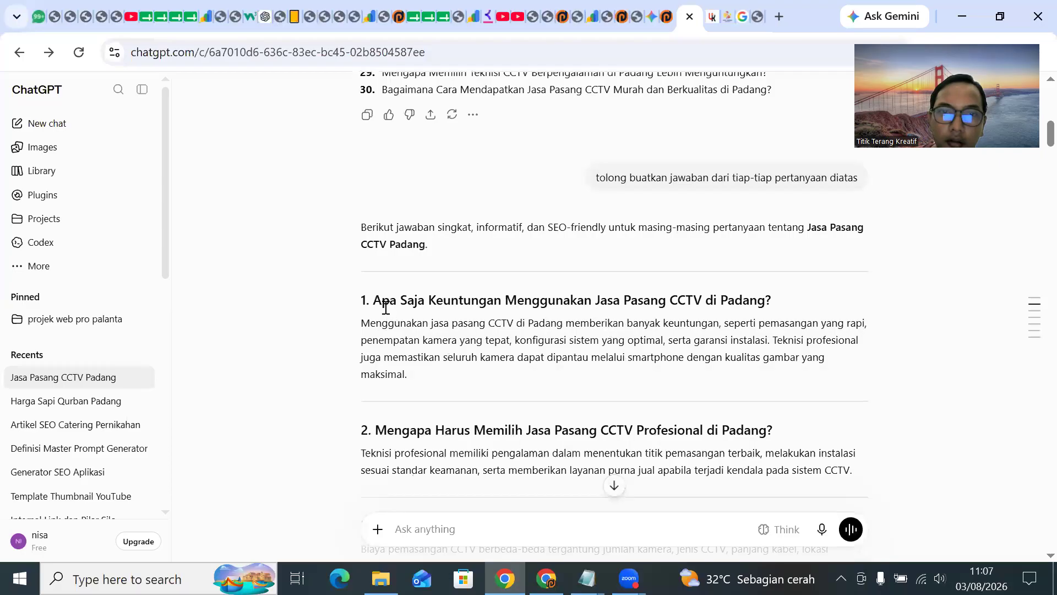
drag(373, 301, 423, 406)
scroll(427, 403, down, 20)
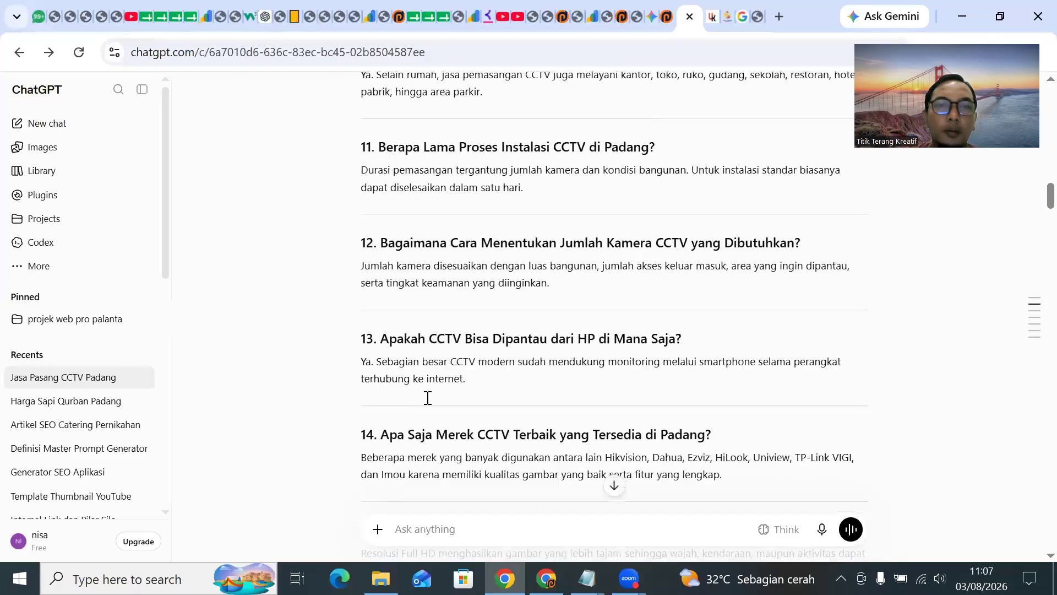
scroll(429, 403, down, 10)
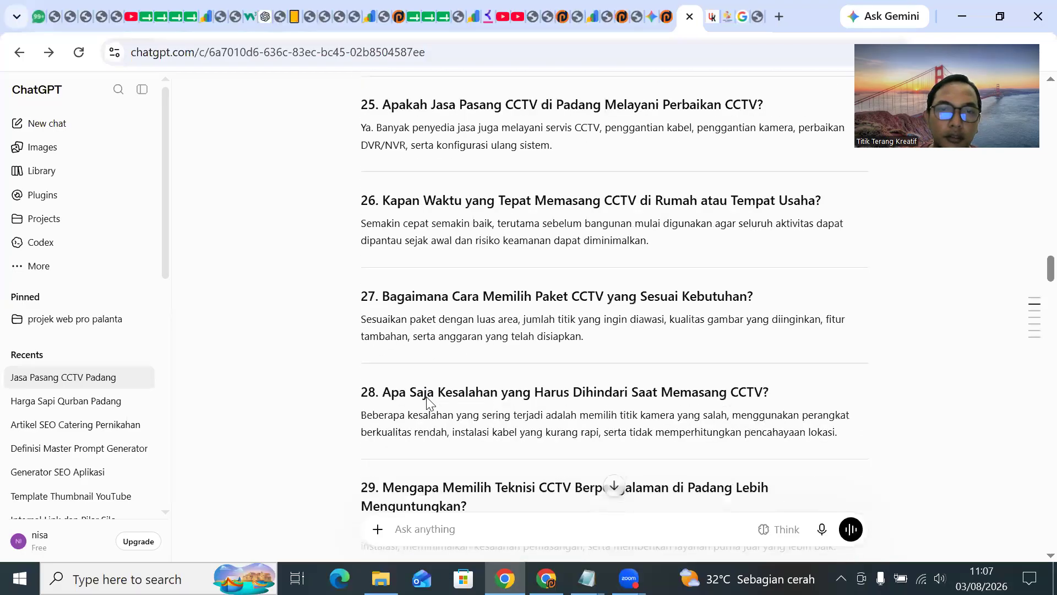
scroll(428, 404, up, 10)
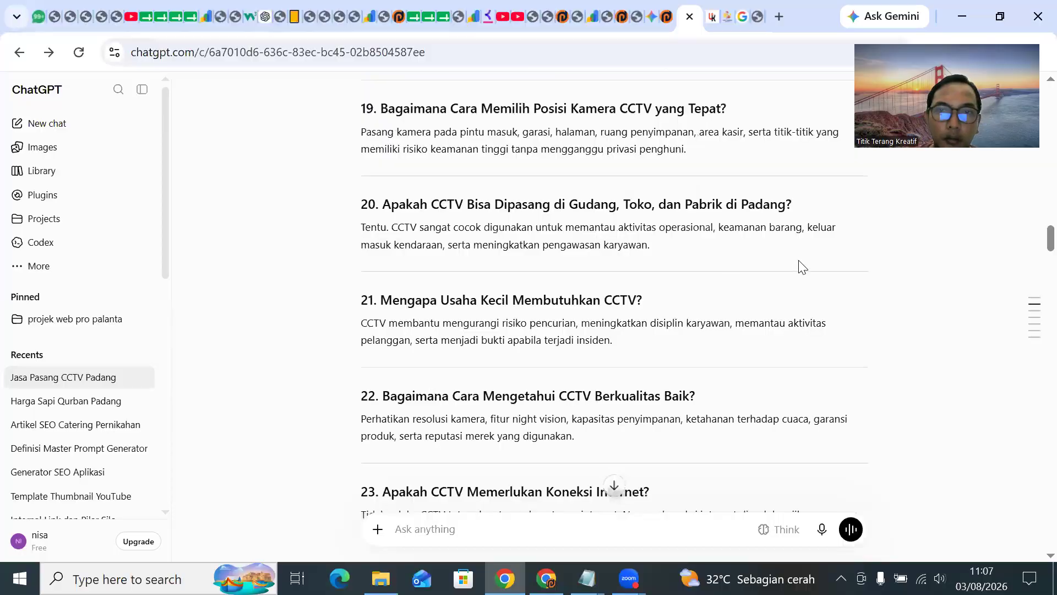
drag(731, 255, 707, 263)
scroll(719, 259, up, 7)
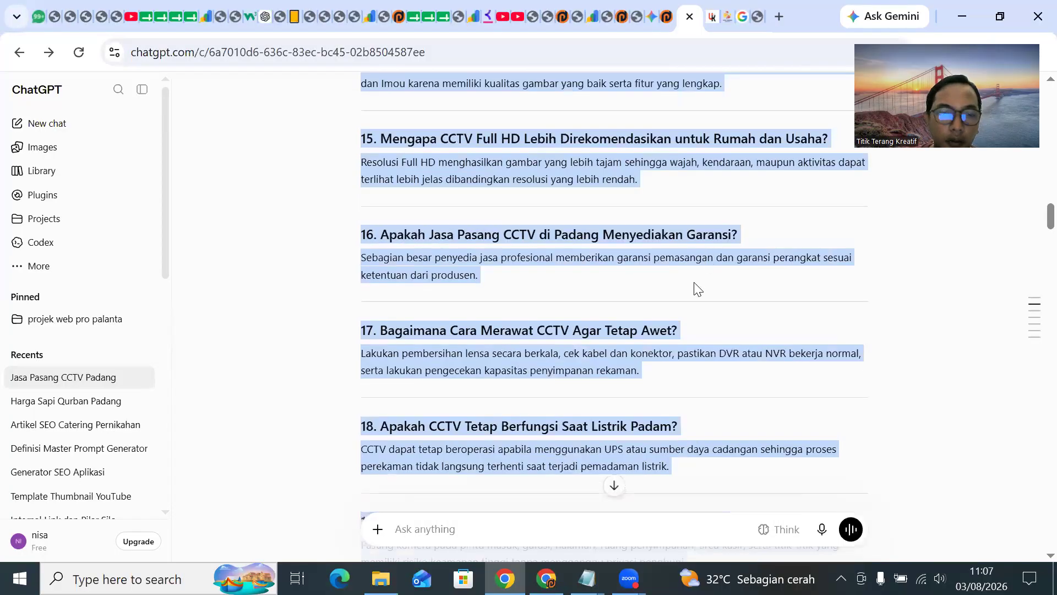
Begin a new ChatGPT prompt reading "tolong buatkan faq berikut dalam output html".
click(472, 514)
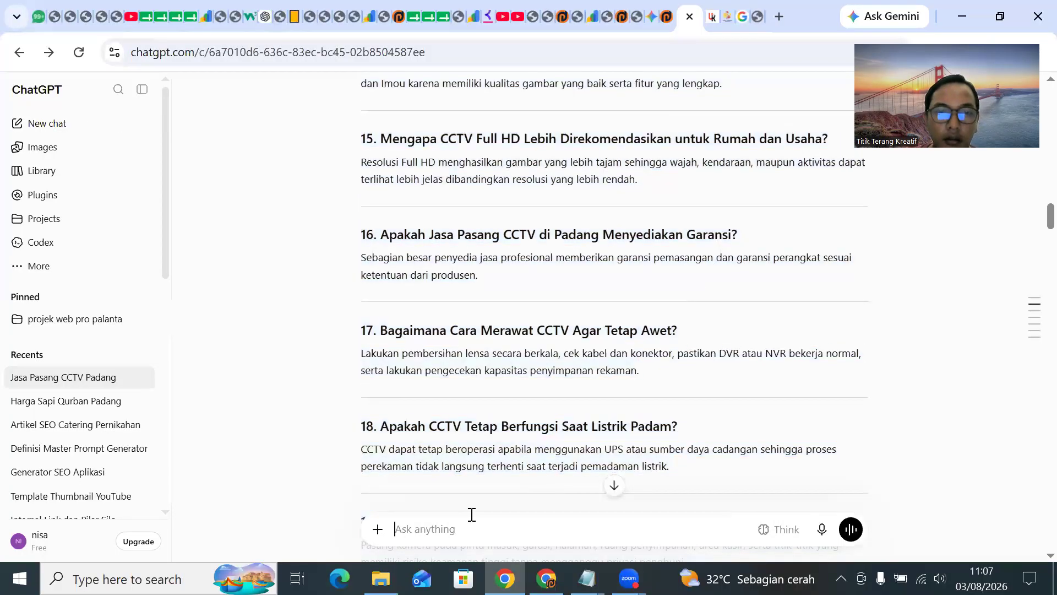
text(tolong buatkan)
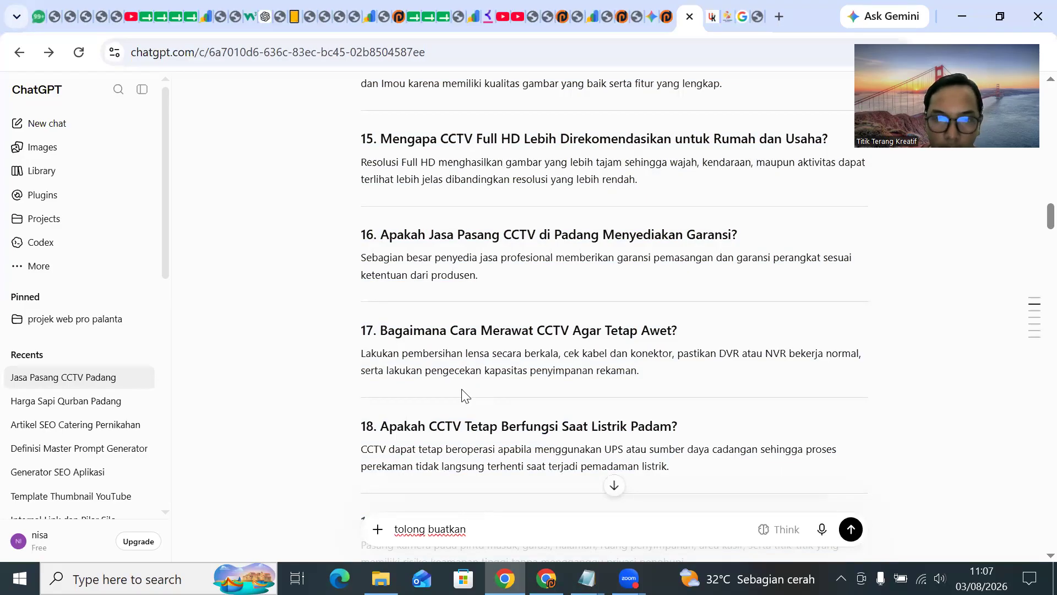
scroll(463, 396, down, 20)
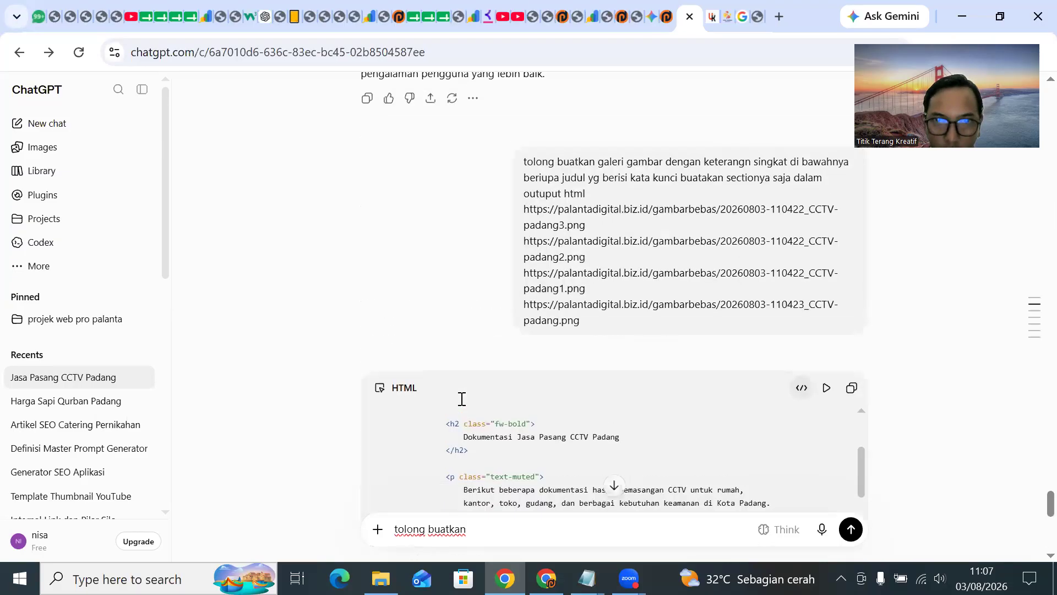
scroll(496, 429, down, 10)
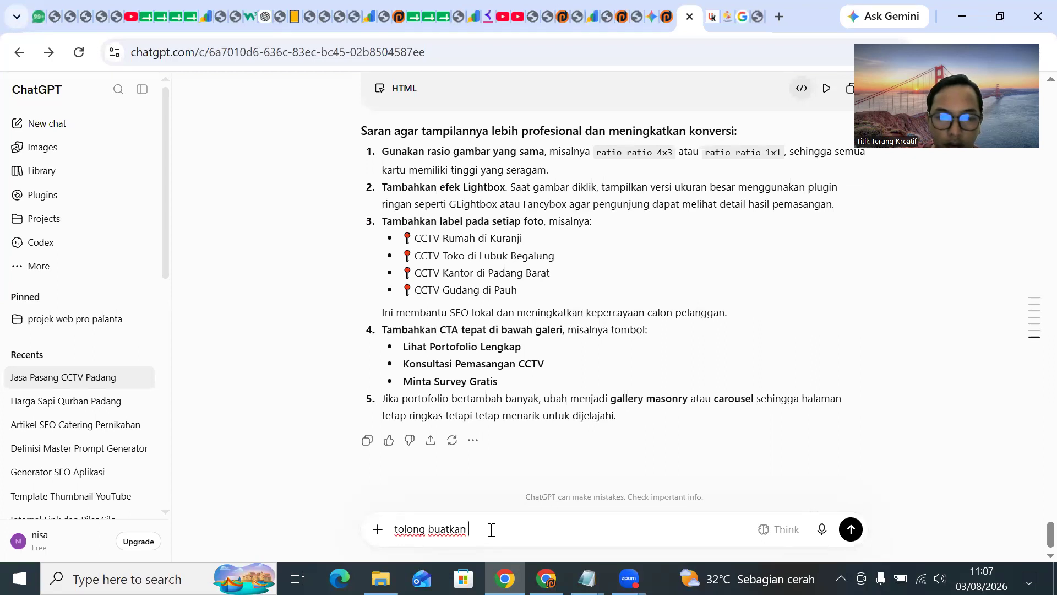
text(faq b)
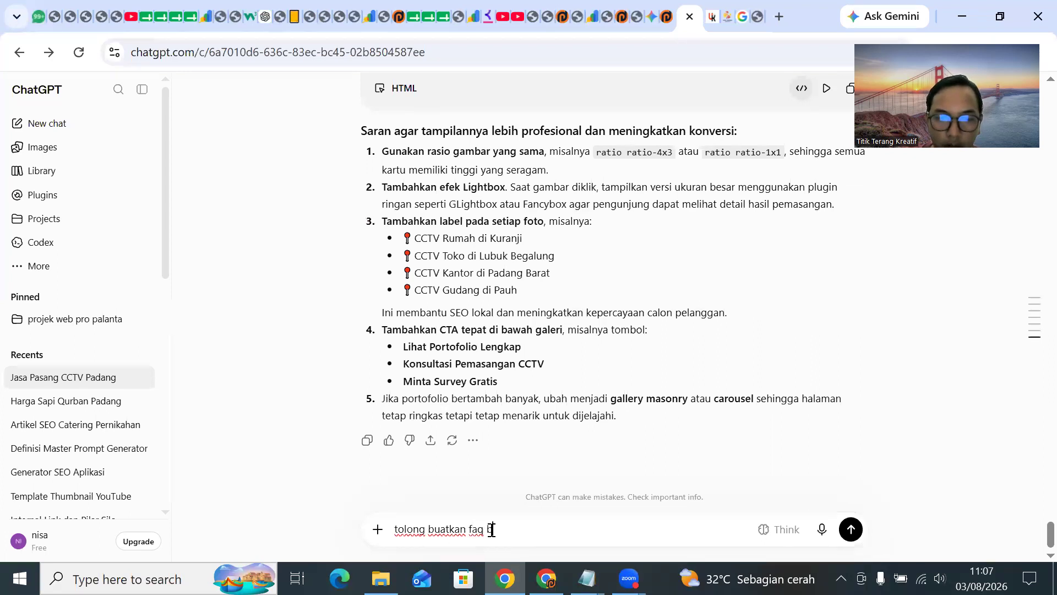
text(erikut dalam)
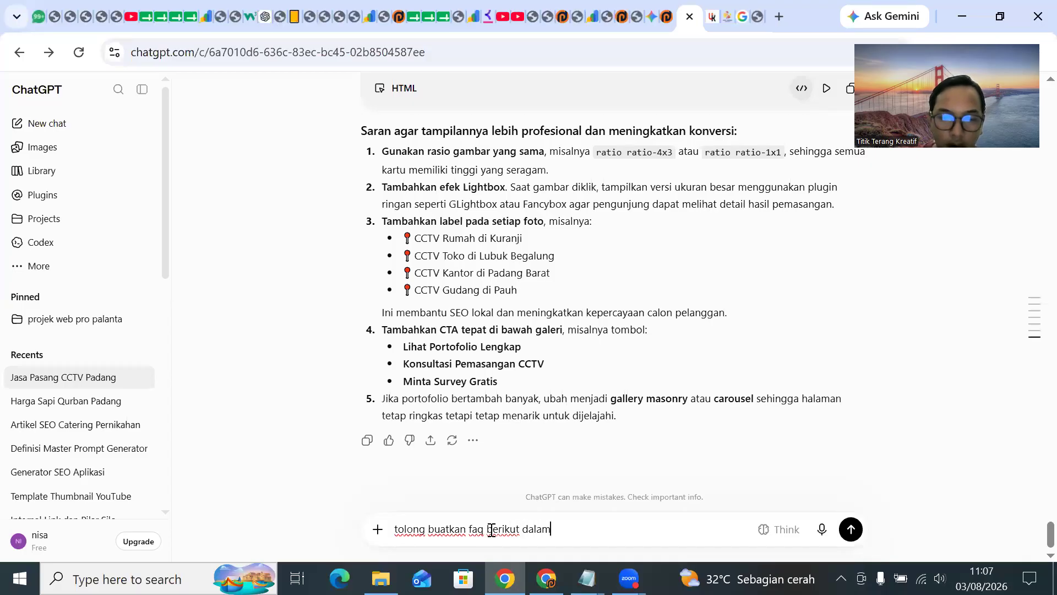
text( output hm)
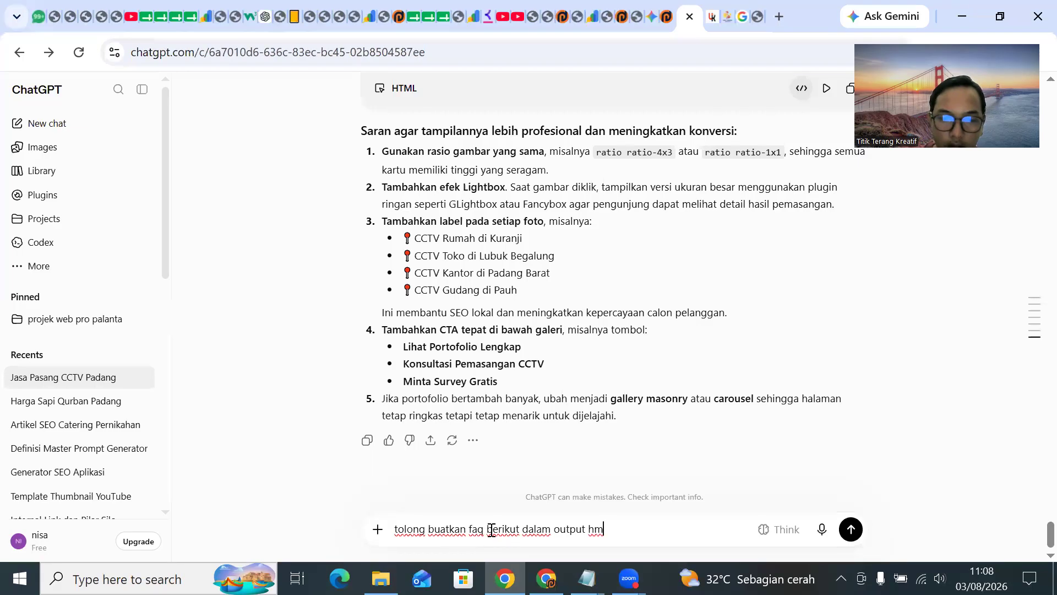
key(BackSpace)
text(tml)
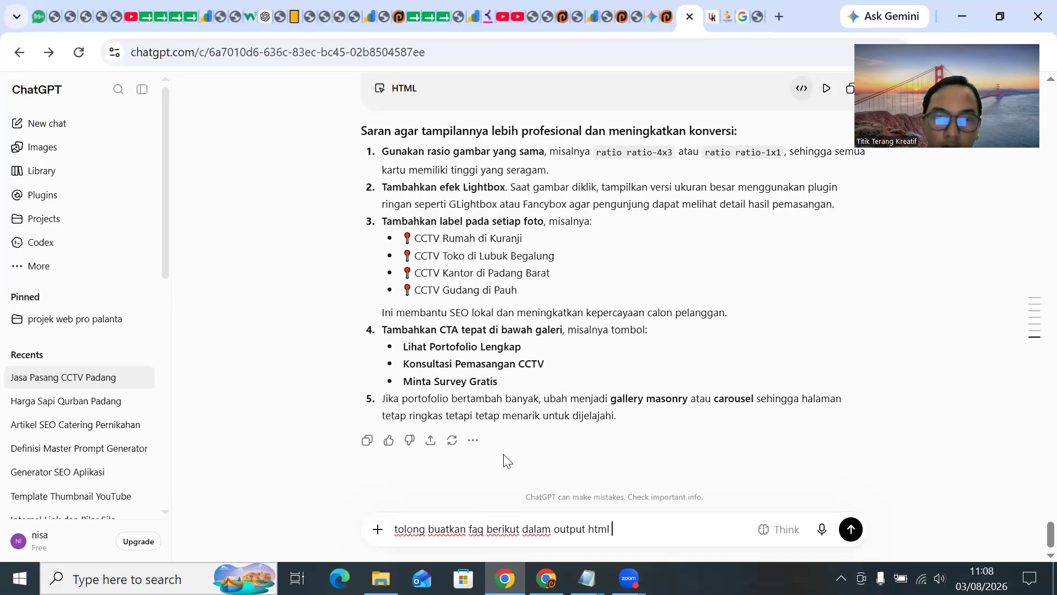
Extend the prompt with "hanya section nya saja dan tambahkan efek bootstrap agar sesuai seperti template collpase".
scroll(531, 391, up, 3)
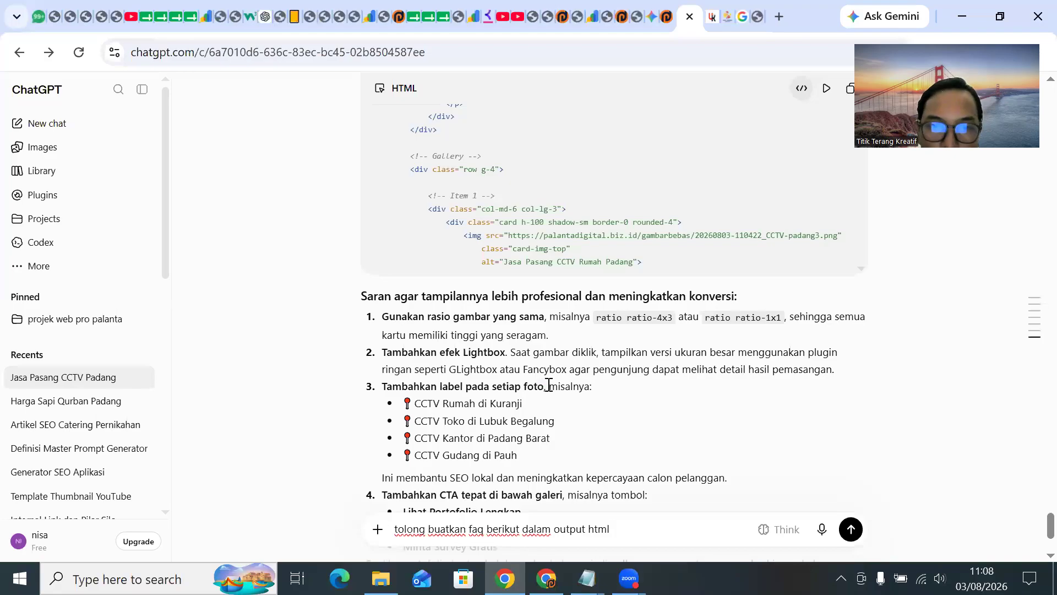
click(521, 530)
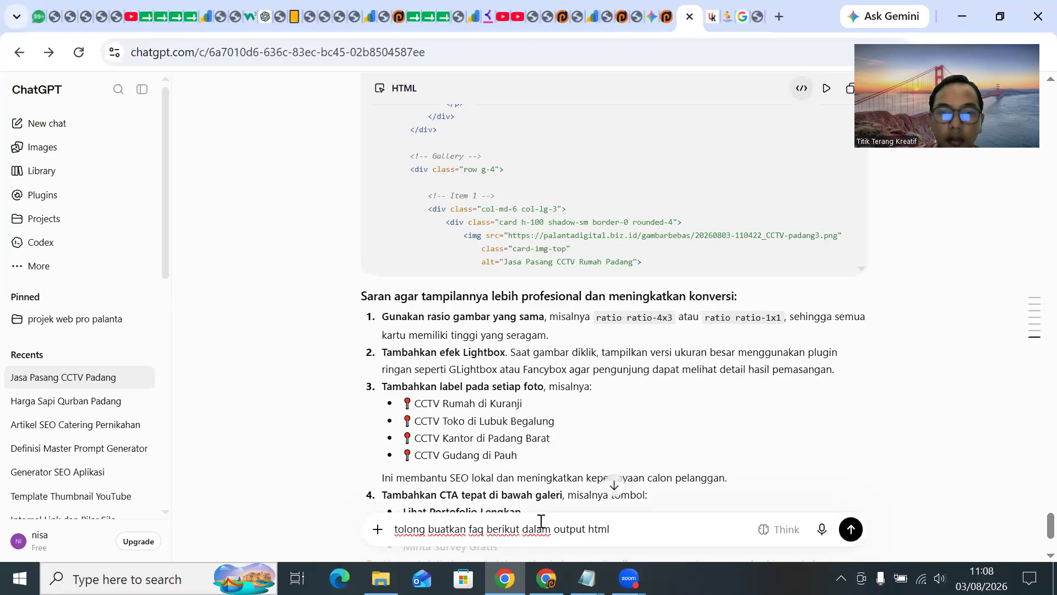
click(618, 524)
text(hanya section nya saja )
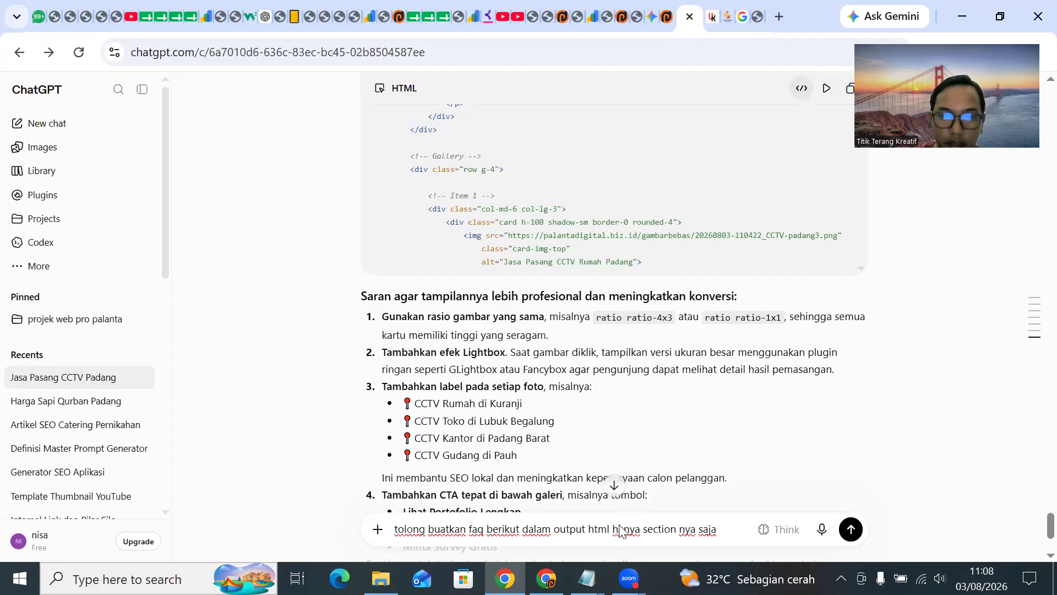
text(dan )
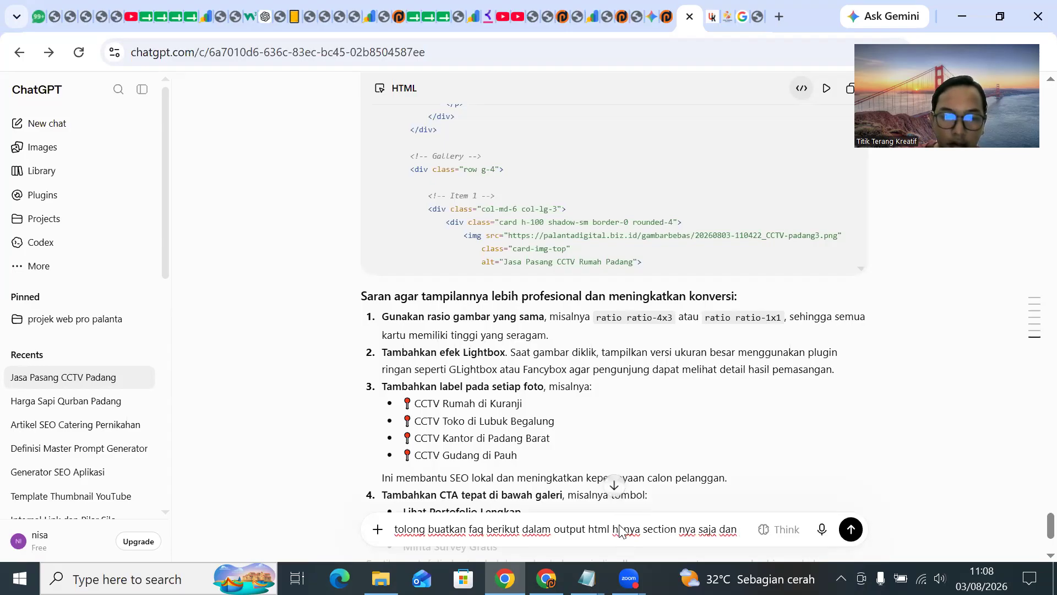
text(tambahkan efek bootstrap )
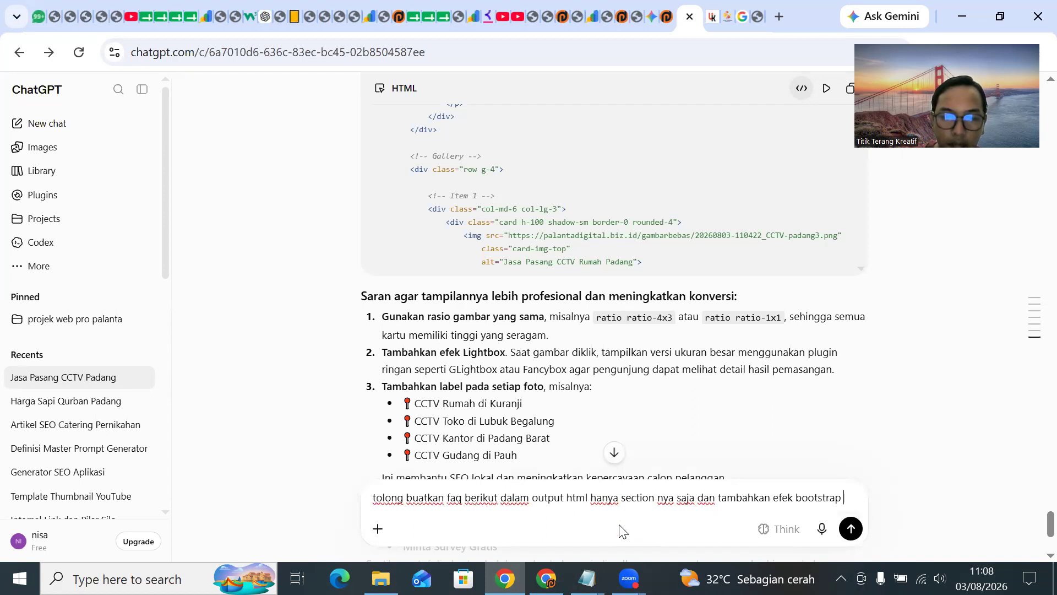
text(a)
text(gar sesua)
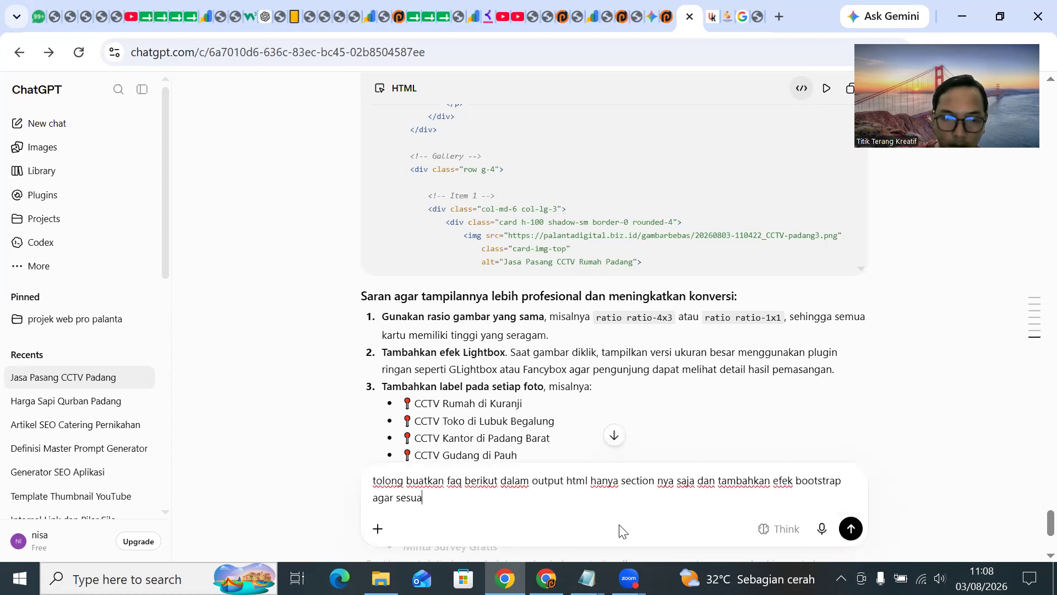
text(i seperti t)
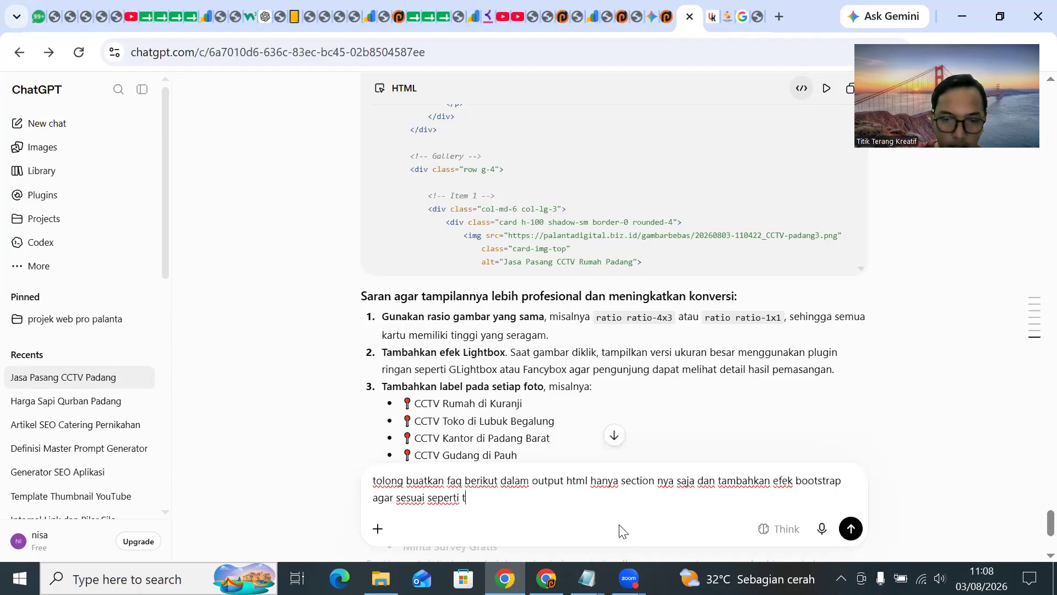
text(emplate co)
key(BackSpace)
key(BackSpace)
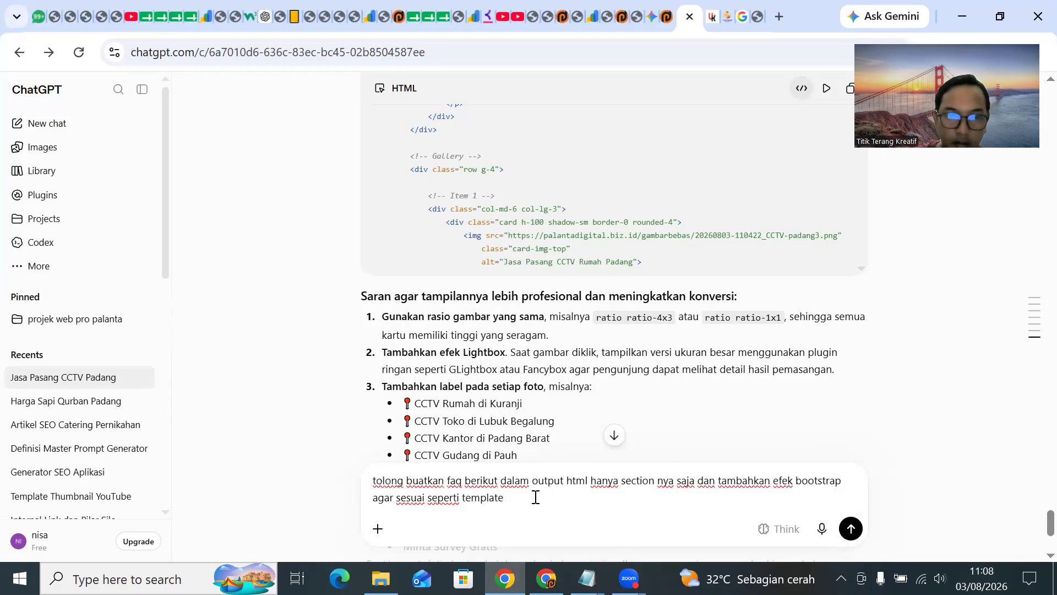
text(llpase)
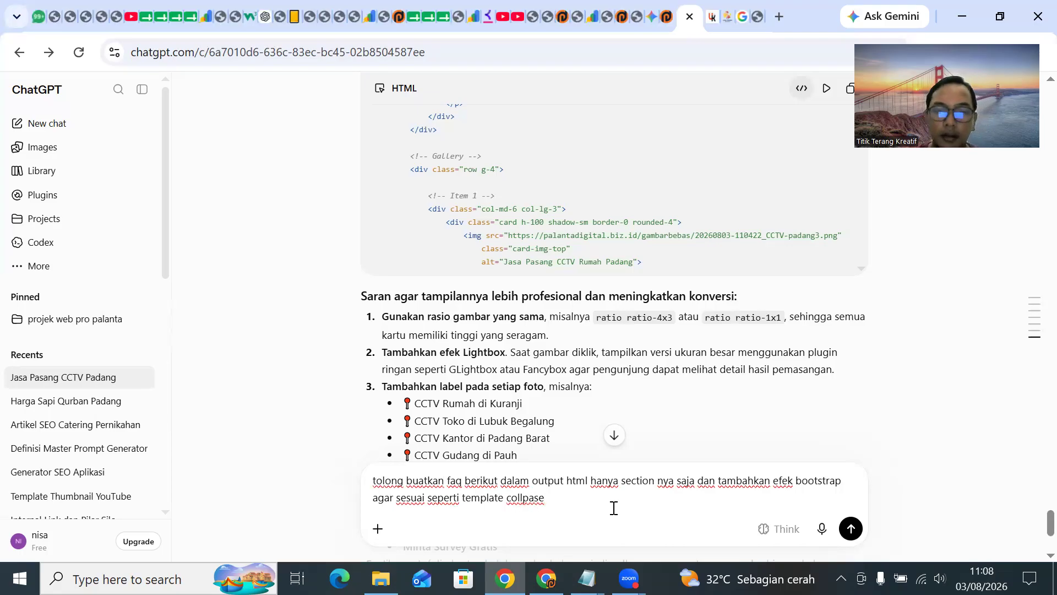
Paste the copied FAQ questions and answers below the instruction, separated by an empty line, and send the prompt.
key(shift+Return)
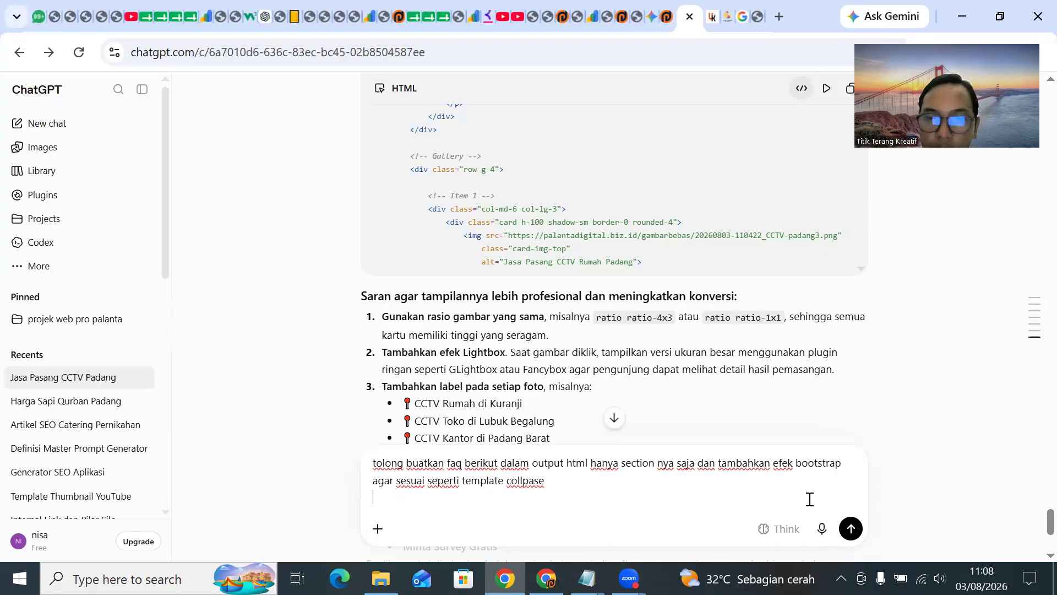
key(shift+Return)
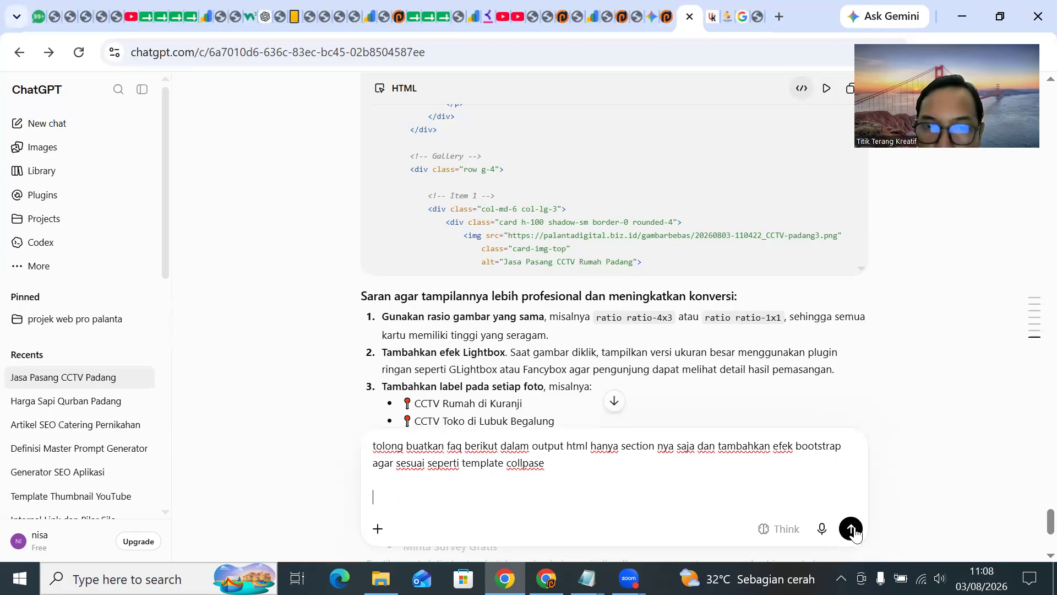
key(ctrl+v)
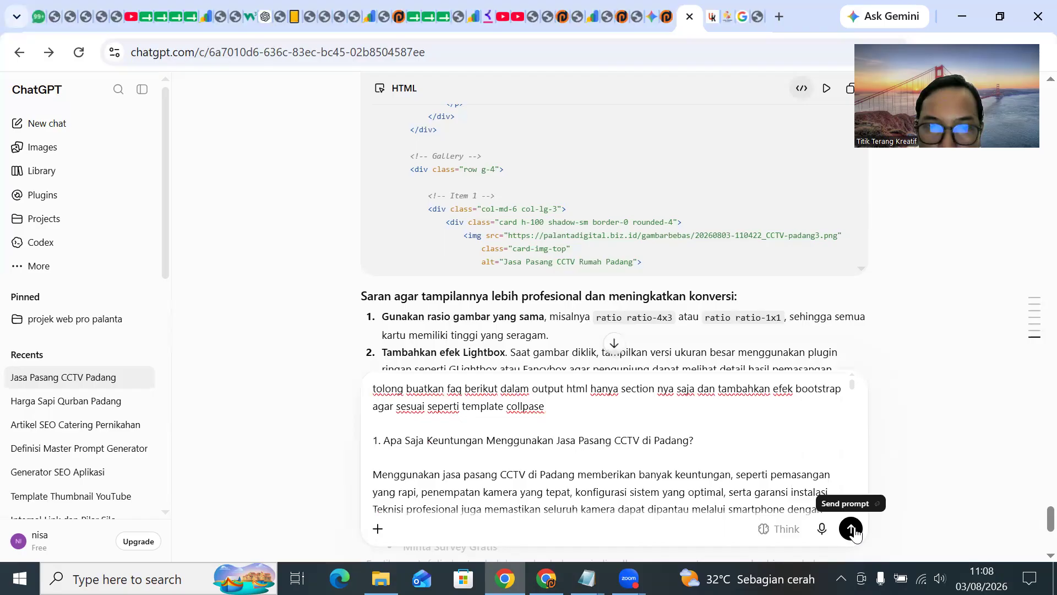
click(852, 529)
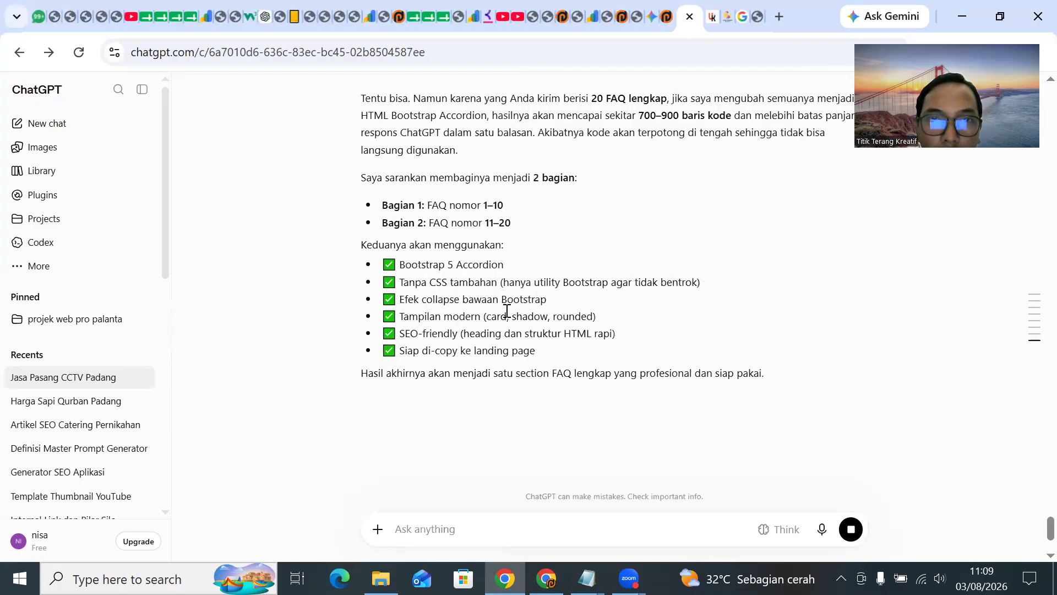
Request only the first part with the reply "bagian 1 saja" and copy the generated FAQ accordion HTML.
text(bagian 1 saja)
key(Return)
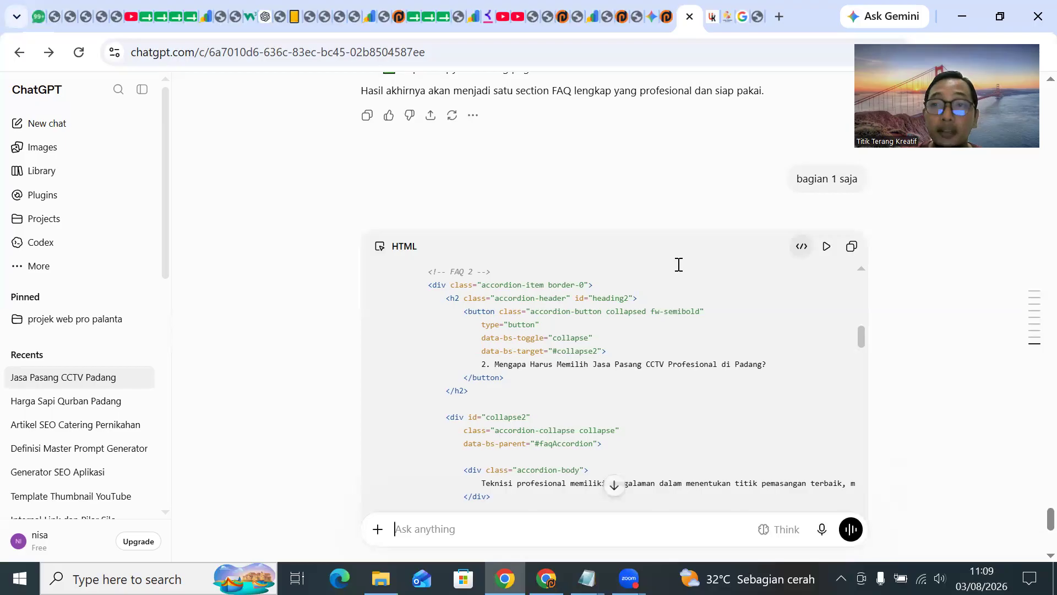
scroll(851, 250, down, 1)
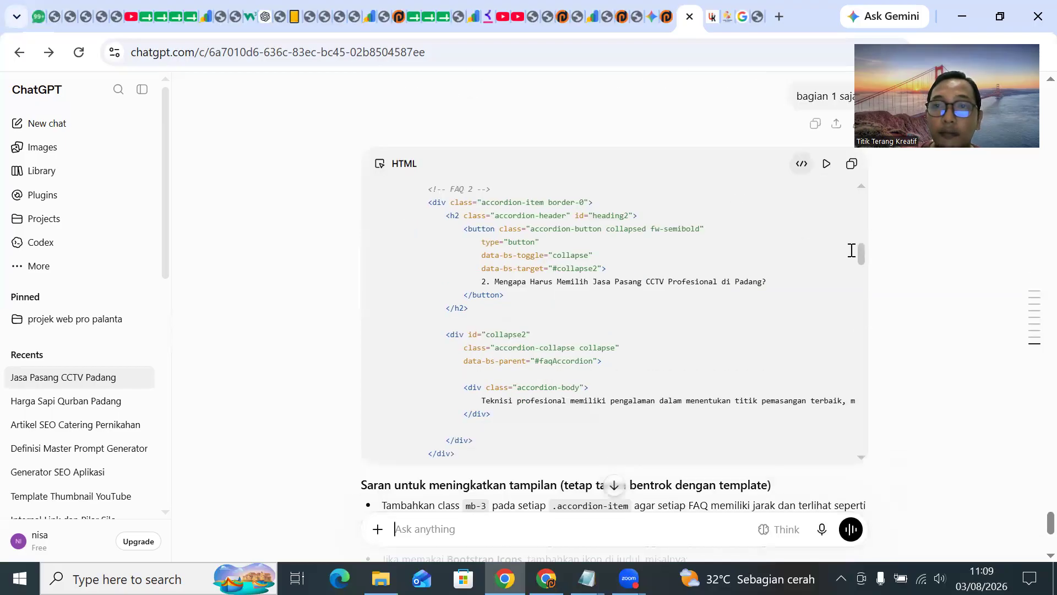
scroll(771, 355, down, 15)
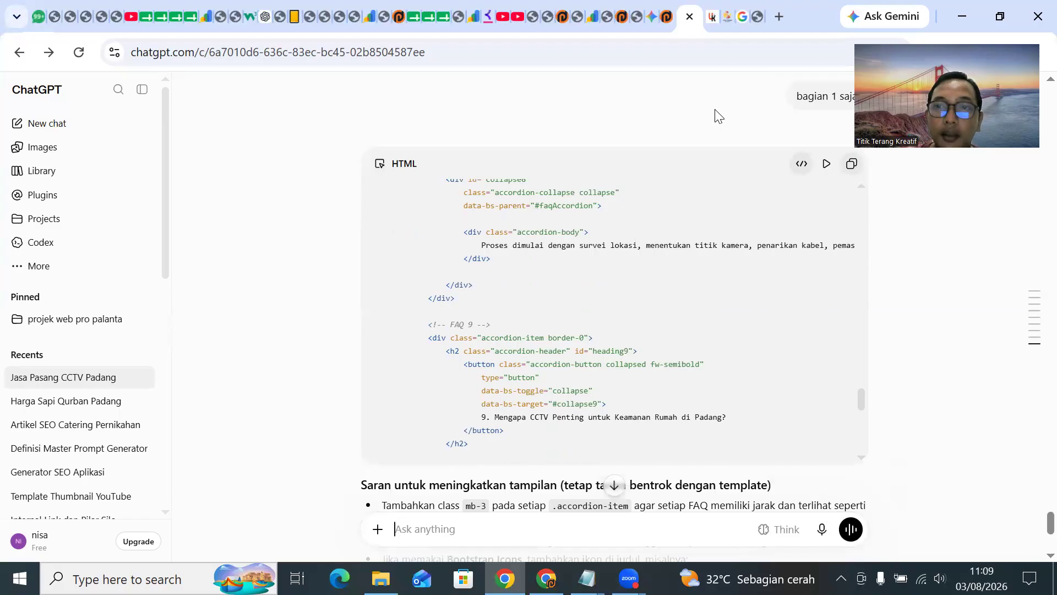
Replace the Konten Link code of the home CCTV page's FAQ entry in Body Per Page with the copied HTML and submit it.
click(637, 18)
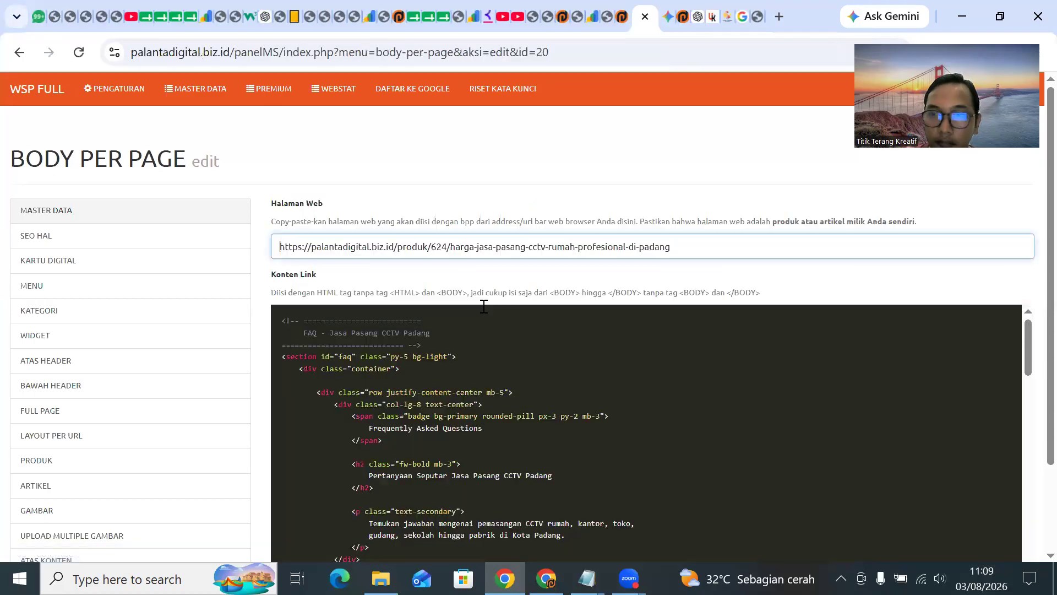
scroll(484, 309, down, 3)
click(432, 333)
key(ctrl+a)
key(BackSpace)
key(ctrl+v)
click(297, 548)
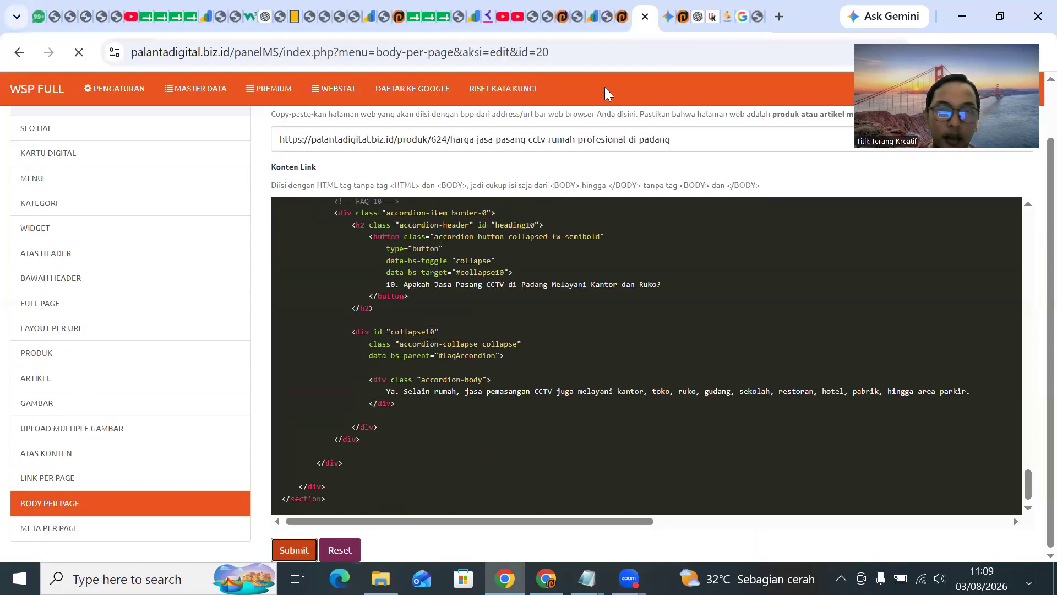
Reload the home CCTV product page and review the numbered FAQ section and the article content above it.
click(622, 17)
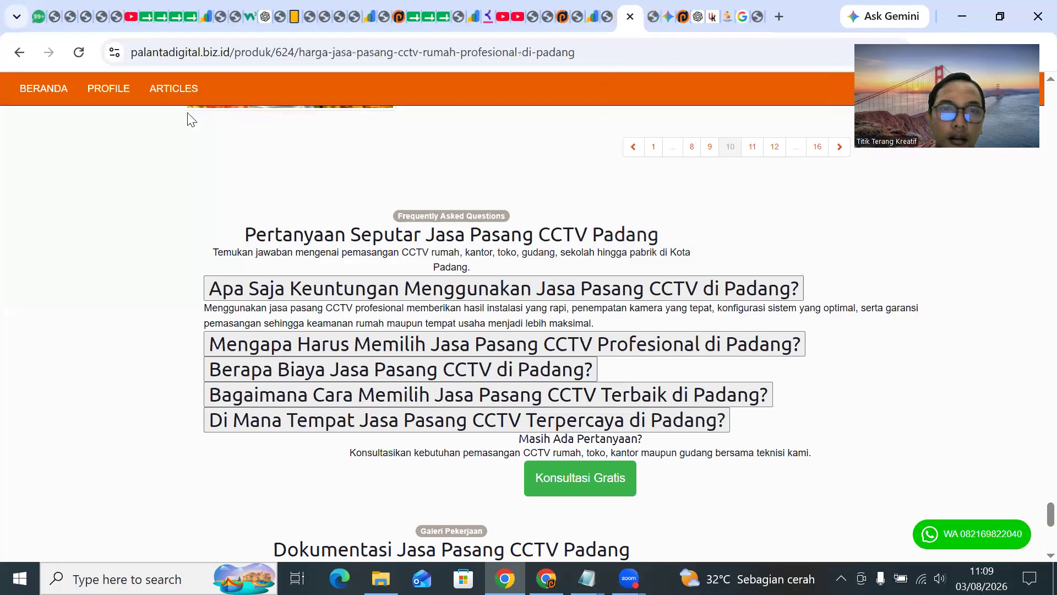
click(81, 61)
scroll(317, 274, down, 7)
scroll(317, 273, up, 6)
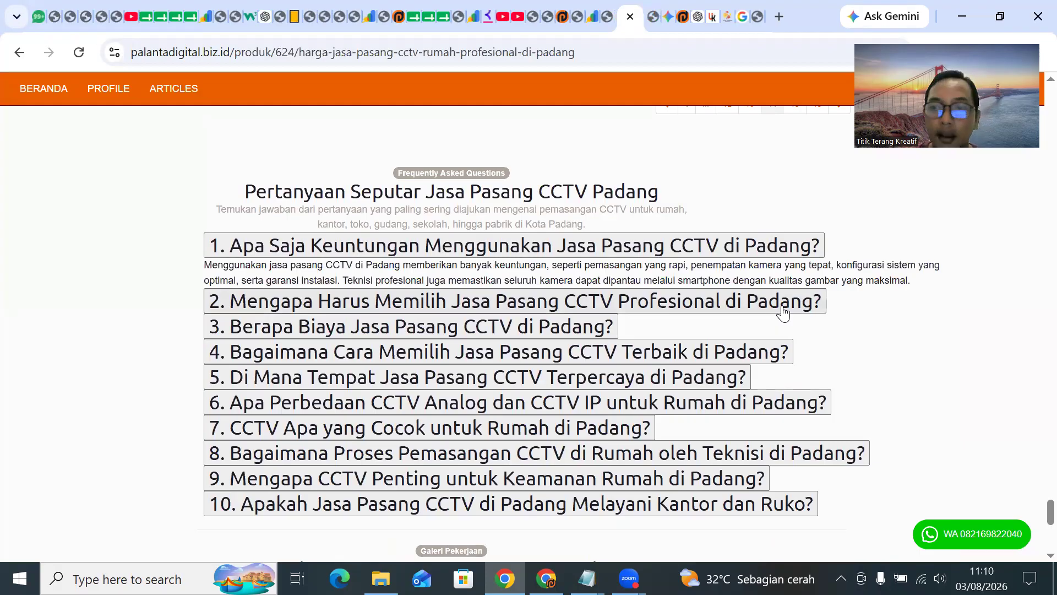
scroll(783, 312, up, 15)
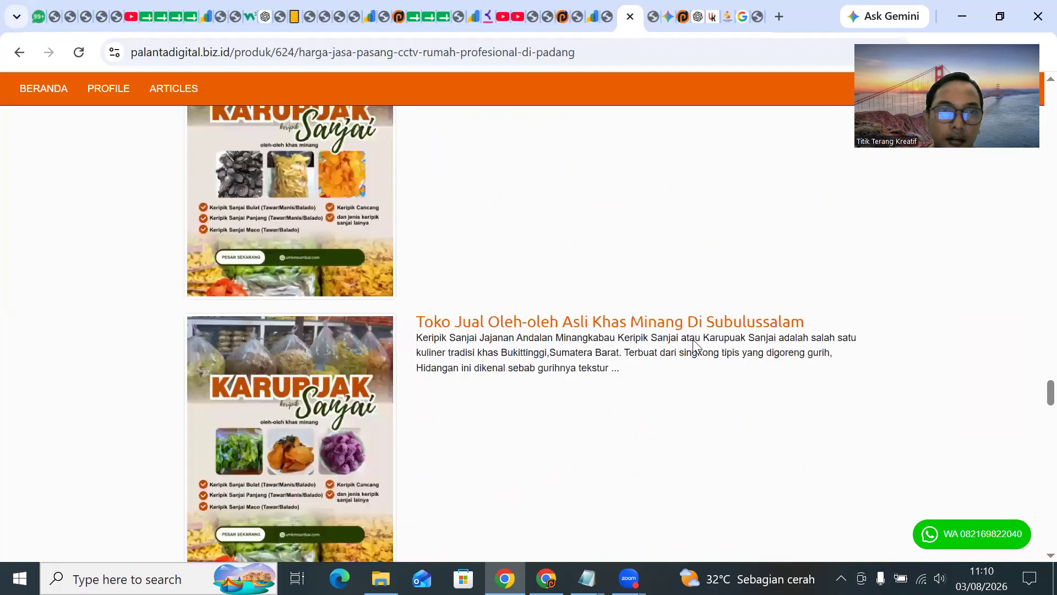
scroll(696, 331, up, 20)
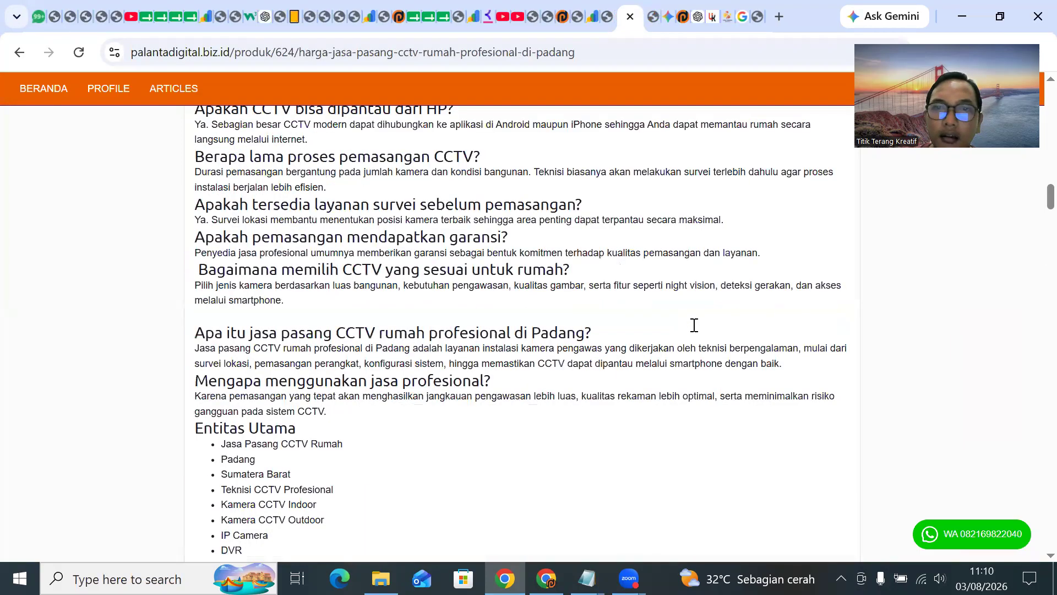
scroll(696, 330, up, 10)
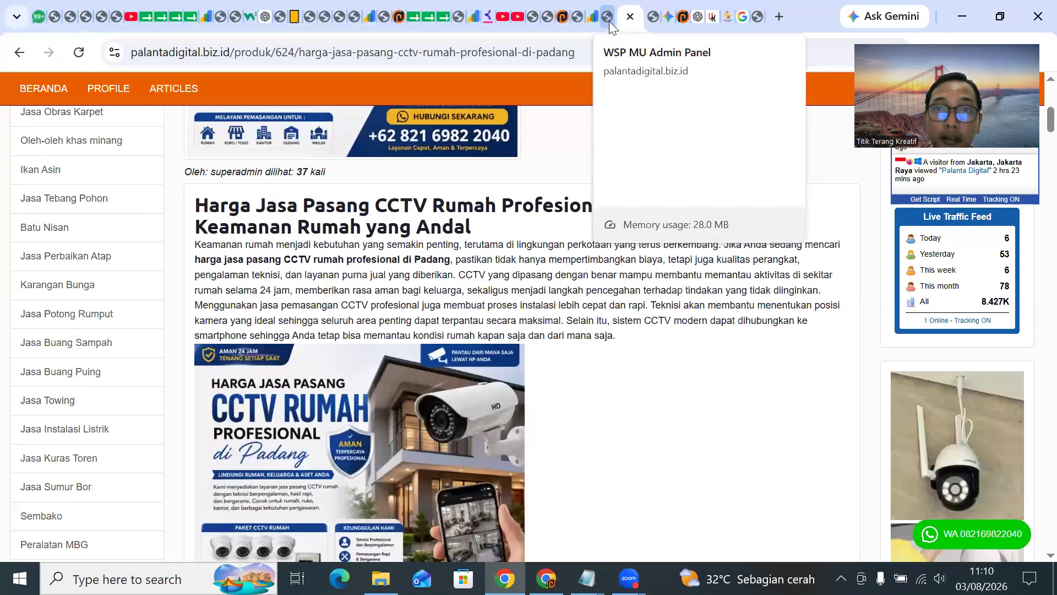
Switch to the ChatGPT conversation and begin a prompt with "tolong revisi faq di atas dengan output html hanya section nya saja".
click(697, 18)
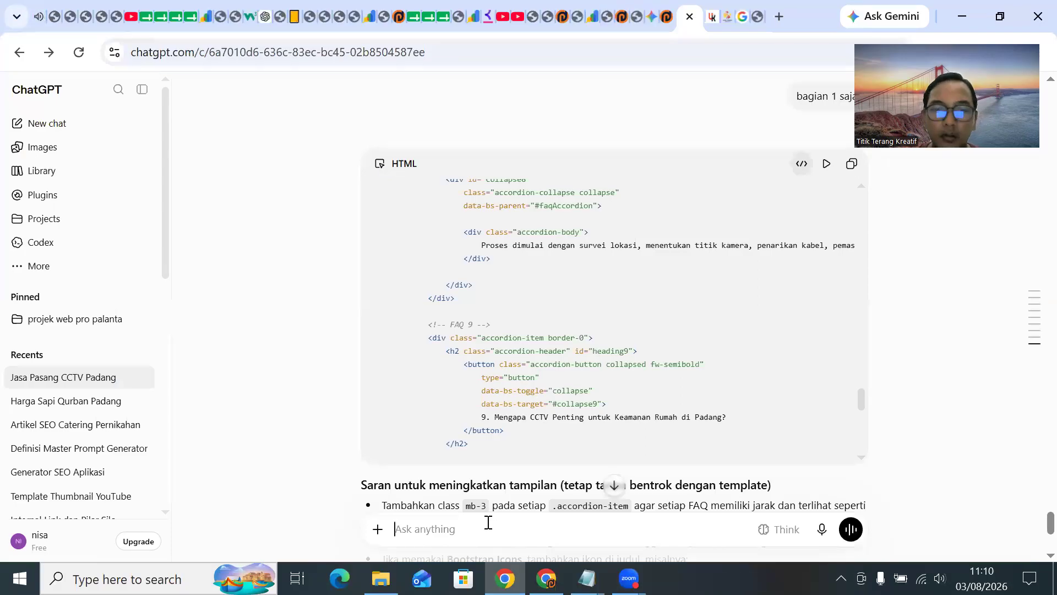
text(b)
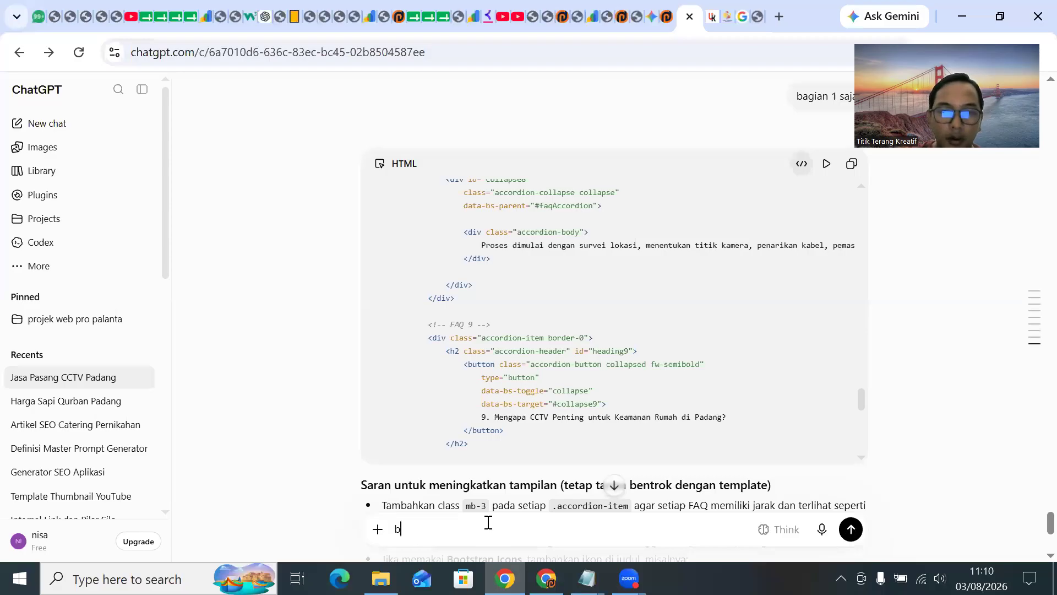
key(BackSpace)
text(tolong bu)
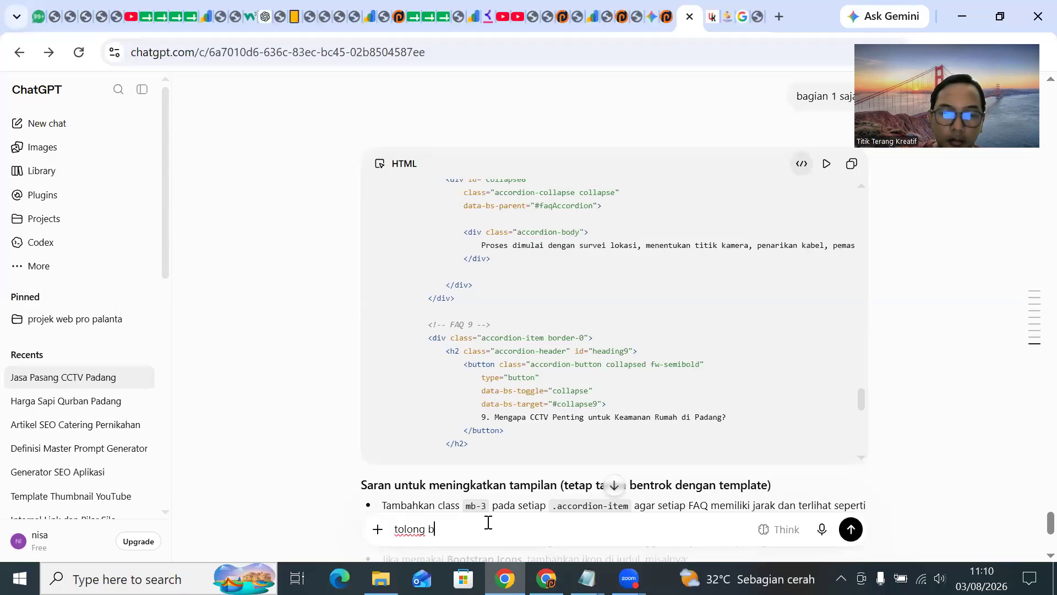
text(revisi )
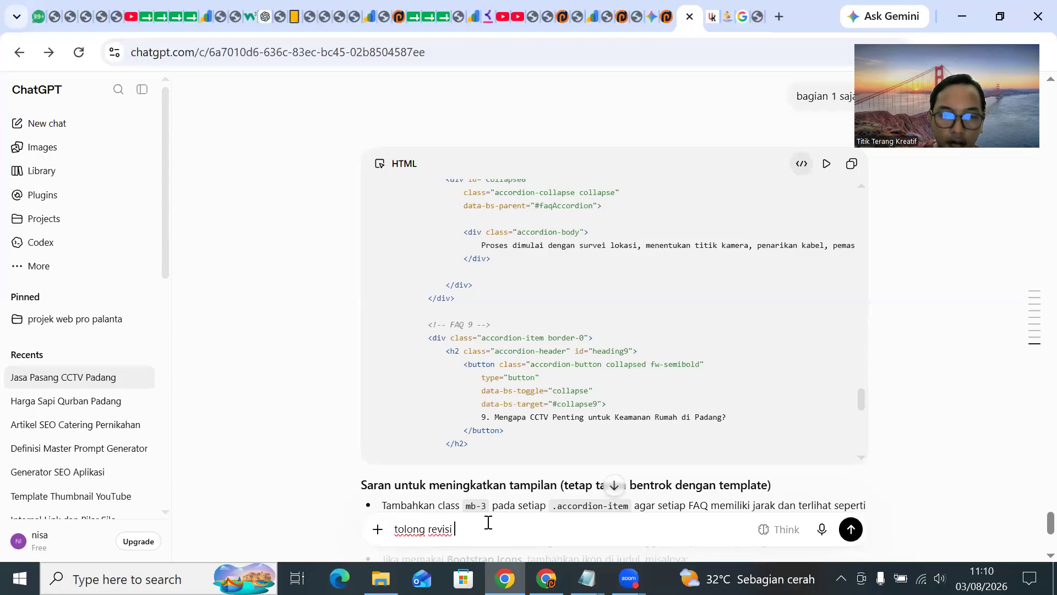
text(f)
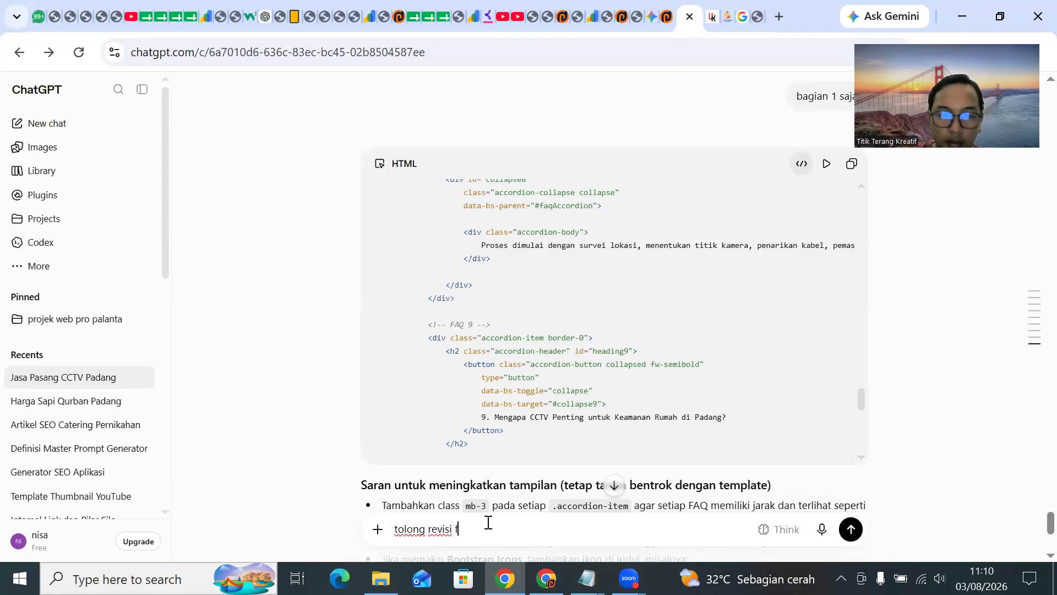
text(aq di atas dengan )
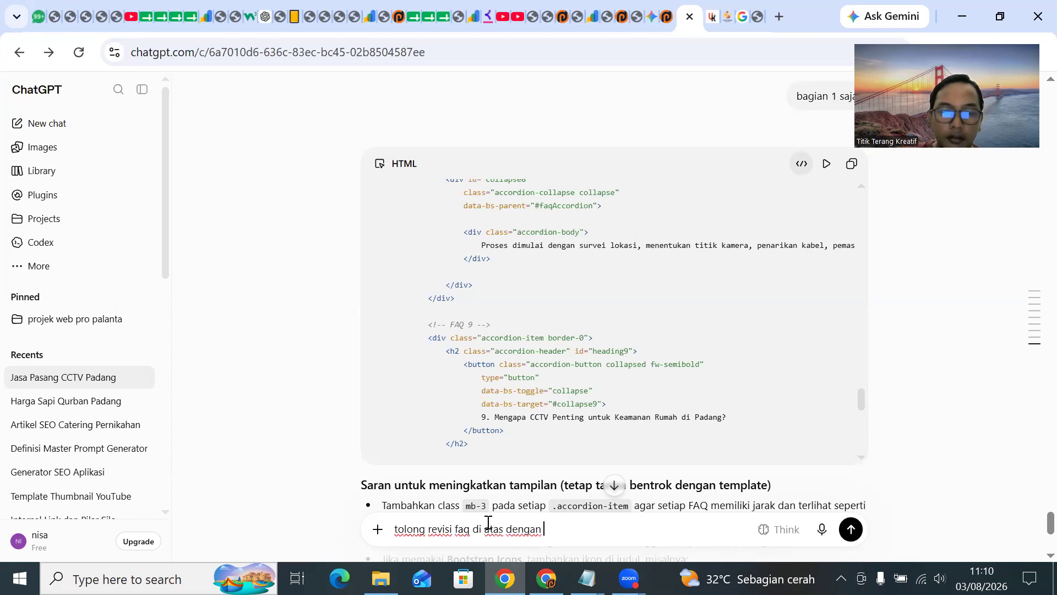
text(skt)
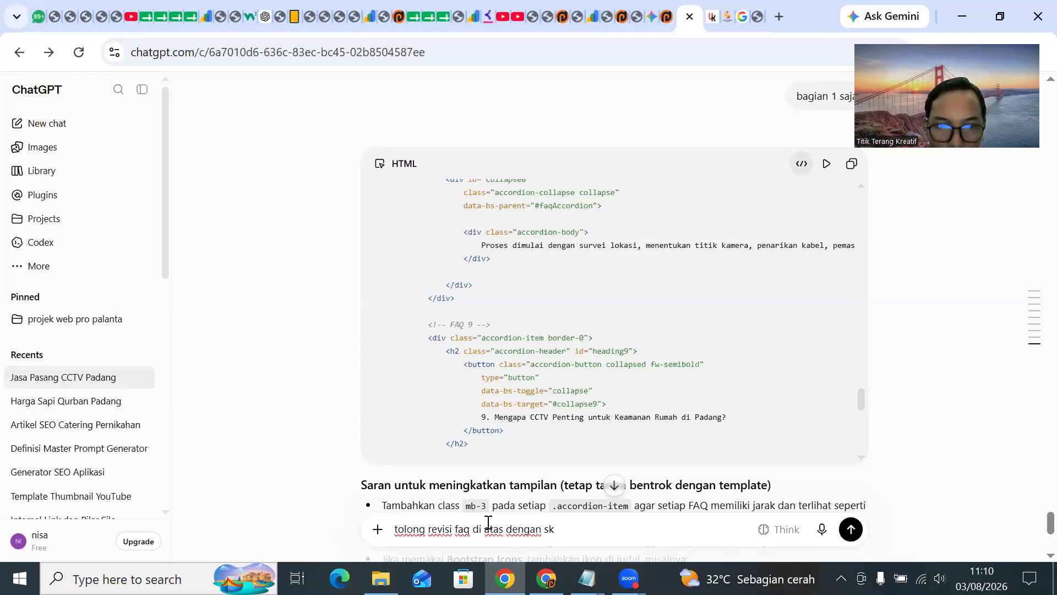
key(BackSpace)
key(BackSpace)
text(output html)
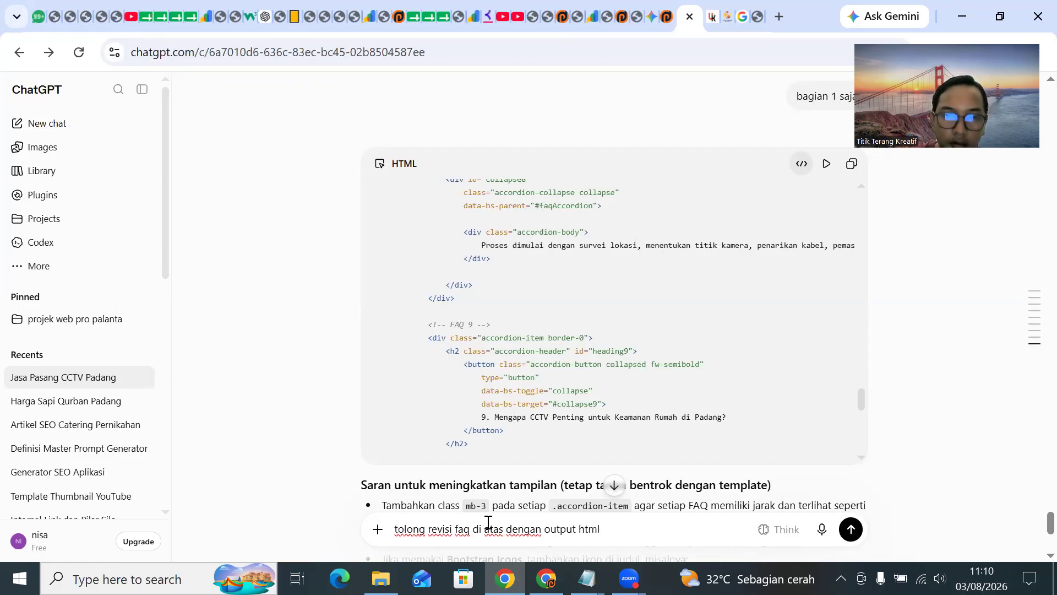
text( hanya)
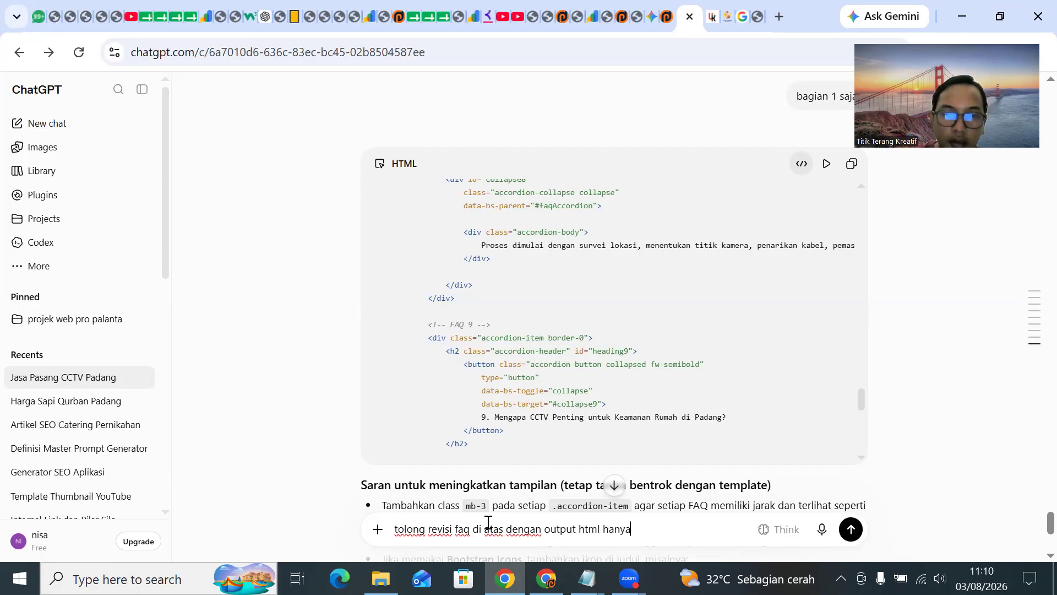
text( secti)
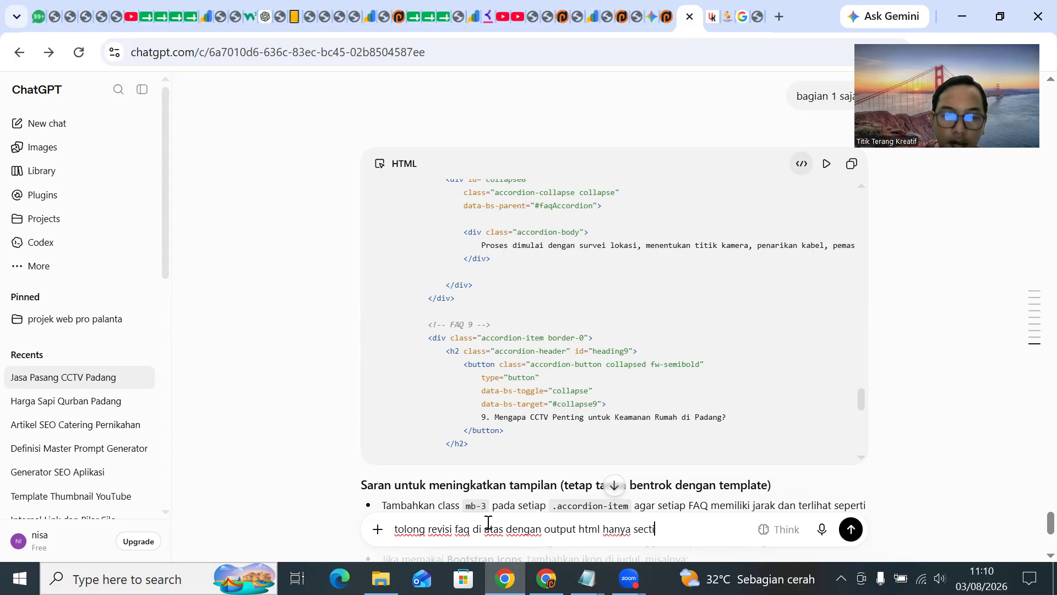
text(on nya saja)
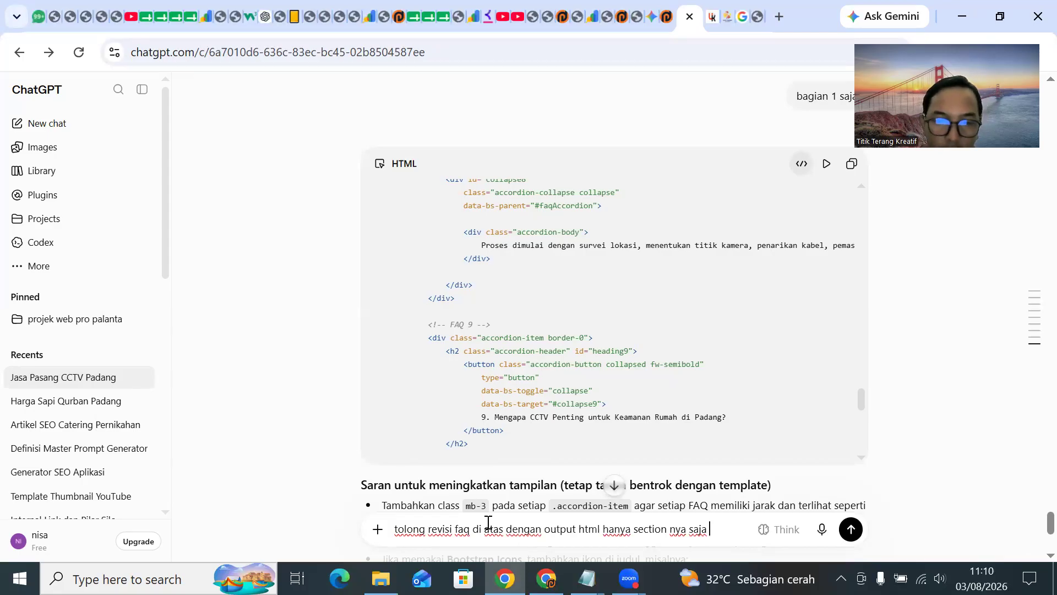
Complete the FAQ revision prompt with "dengan tambhan bootstrap" and send it.
text(denga)
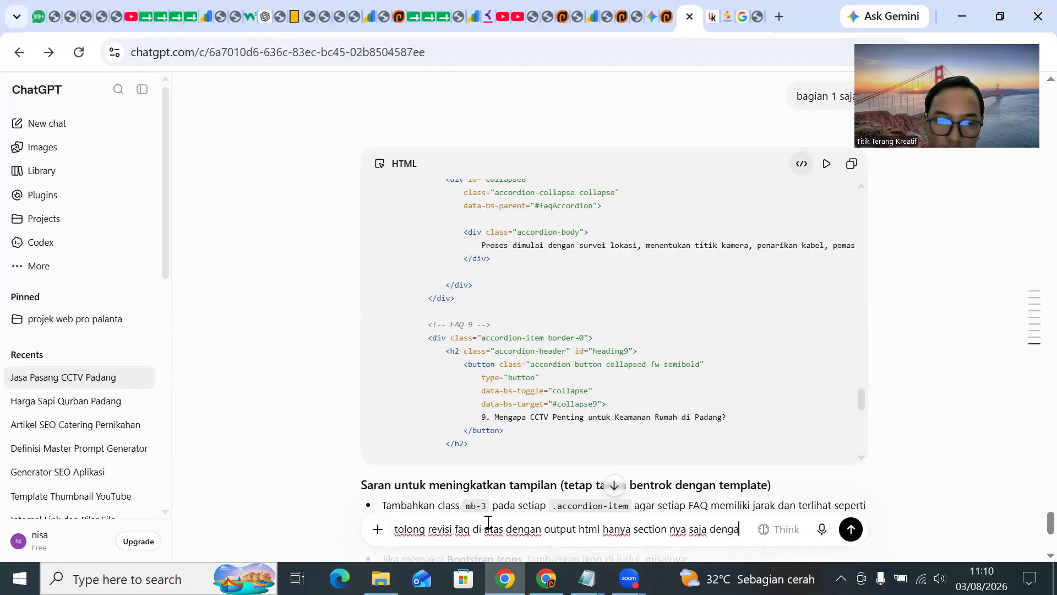
text(n tambhkan)
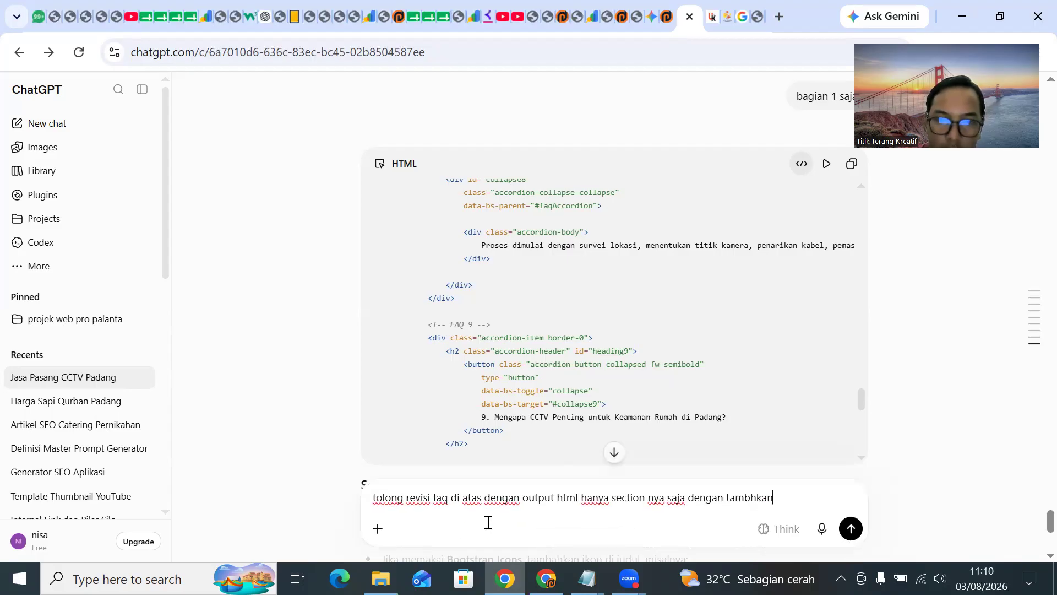
key(BackSpace)
key(BackSpace)
key(BackSpace)
text(an b)
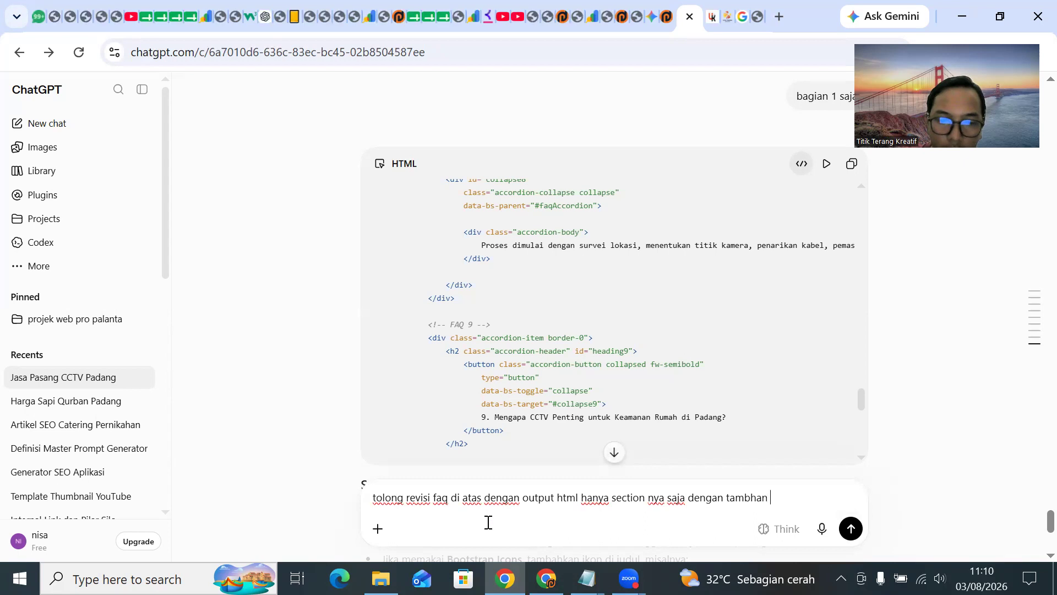
text(oots)
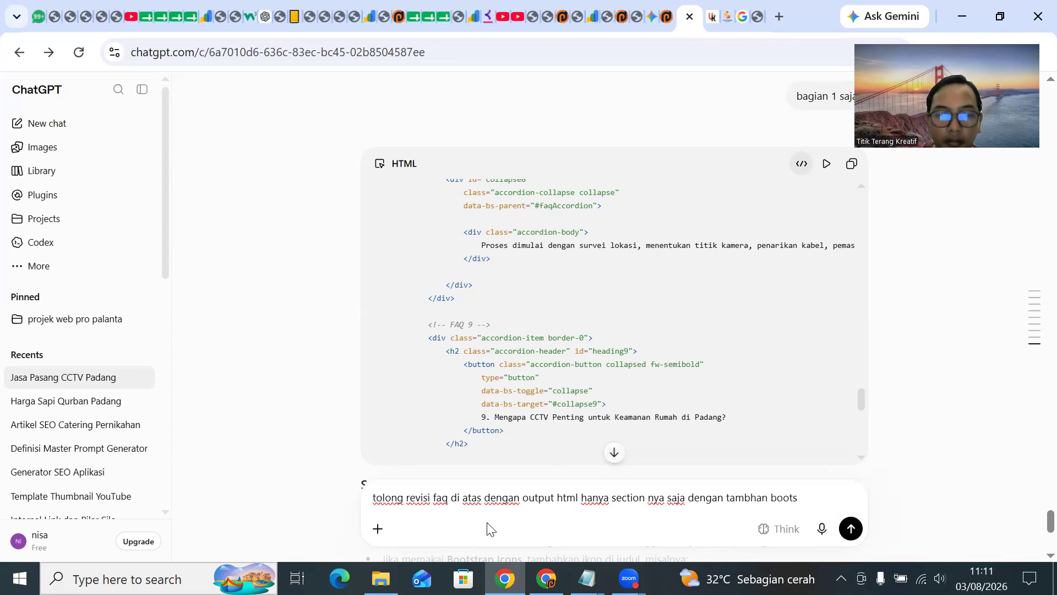
text(ttra)
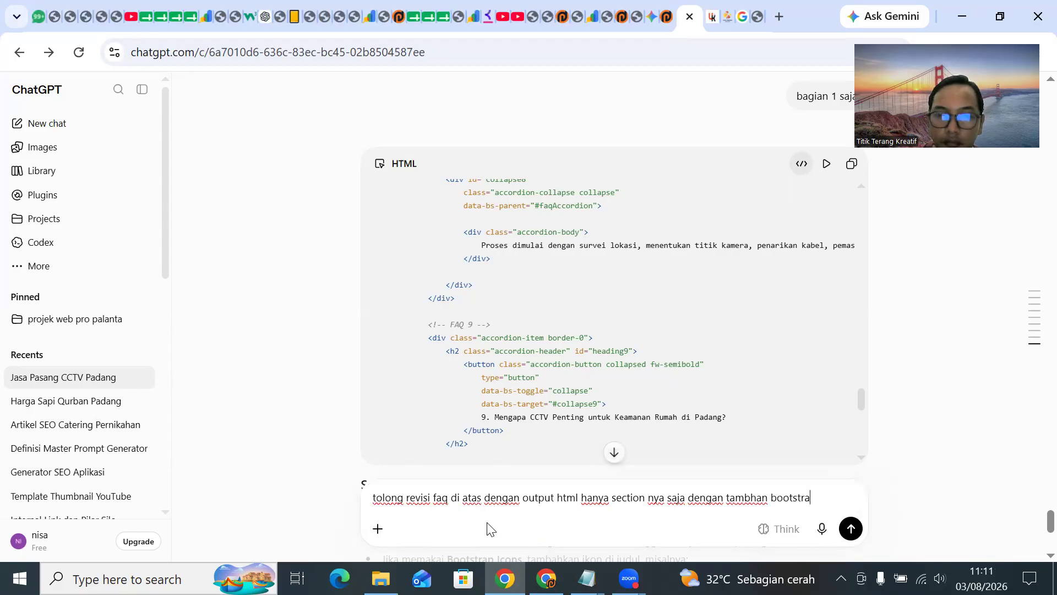
text(p)
key(Return)
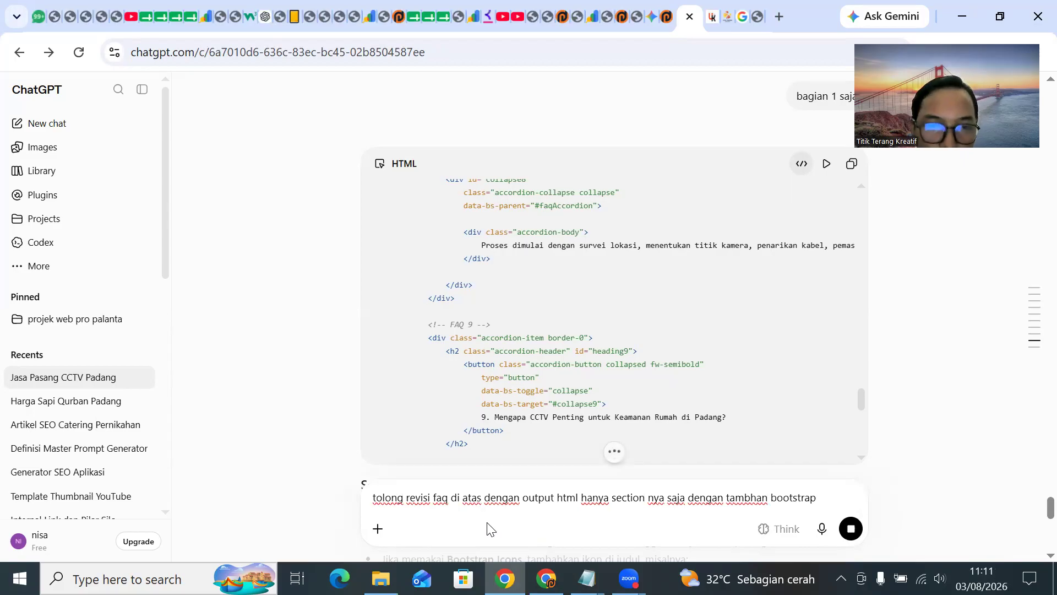
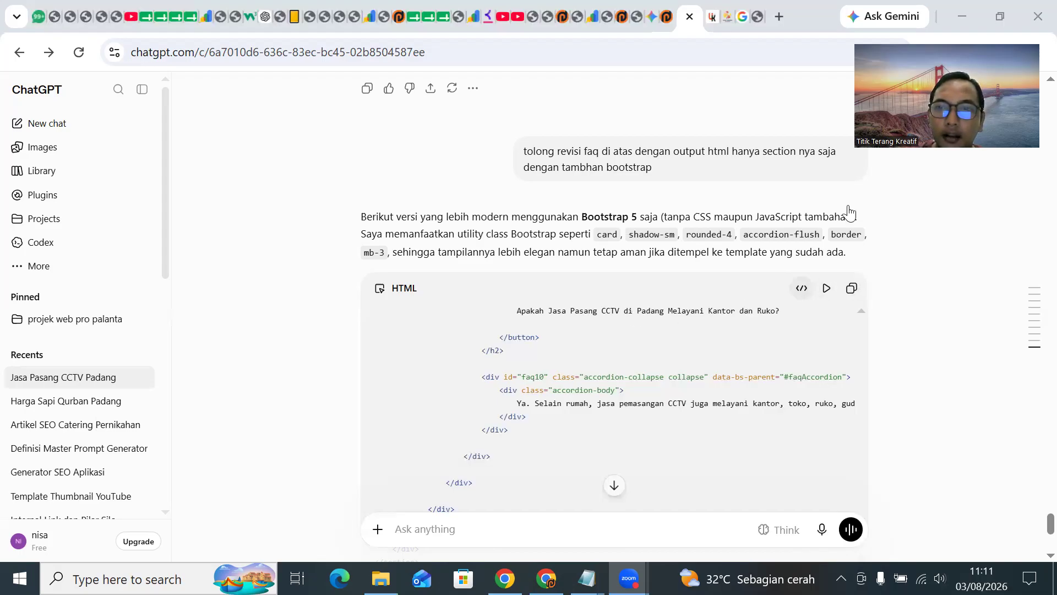
Copy the generated Bootstrap 5 FAQ HTML and open the second entry in the Body Per Page list of the WSP admin panel for editing.
scroll(738, 111, down, 1)
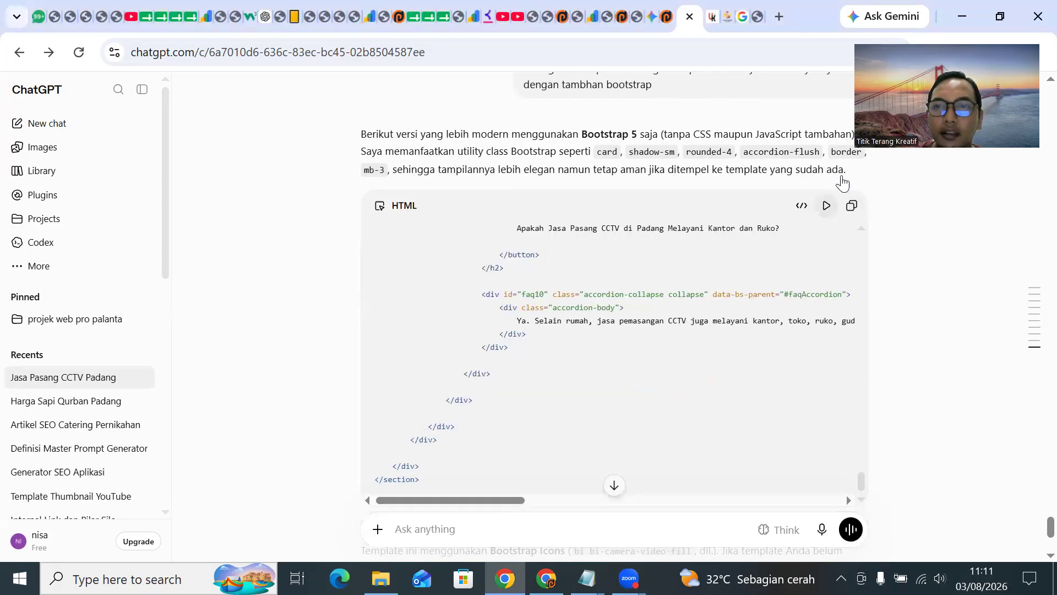
click(851, 206)
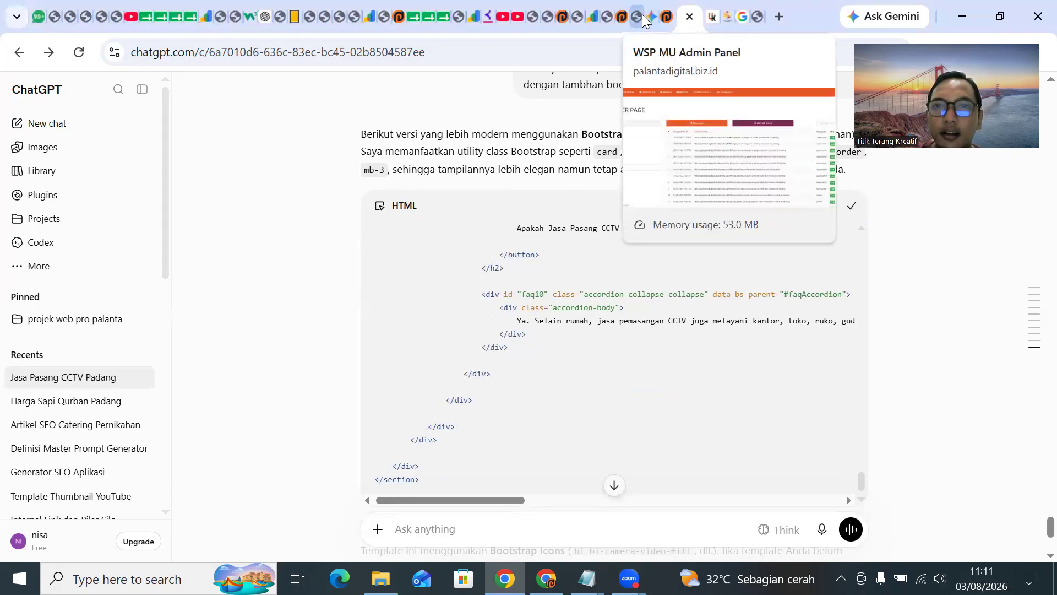
click(643, 18)
click(958, 295)
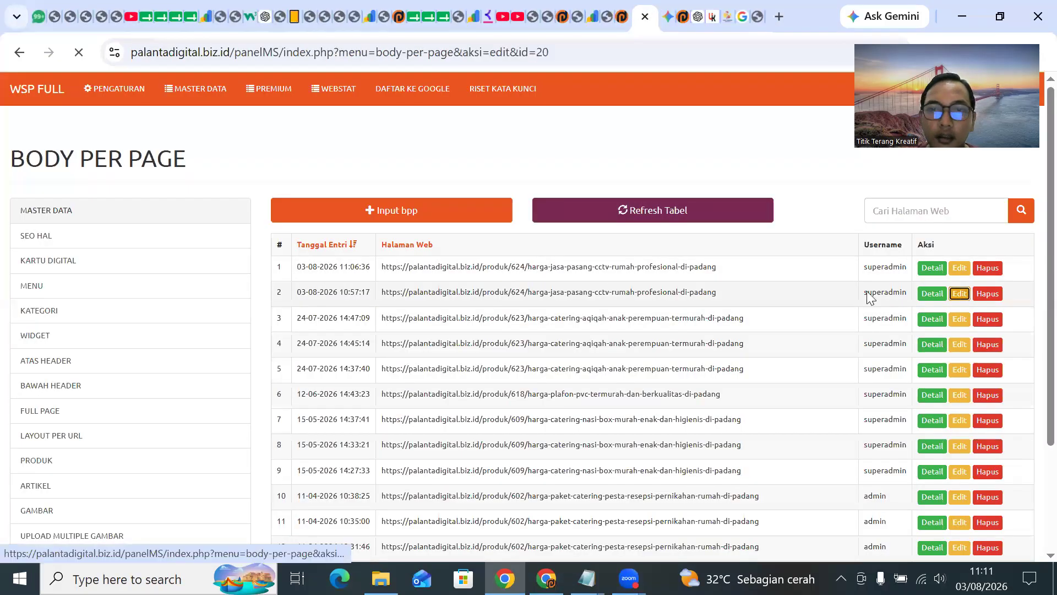
Replace the entry's entire Konten Link content with the copied FAQ section code and submit it.
scroll(436, 271, down, 2)
key(ctrl+a)
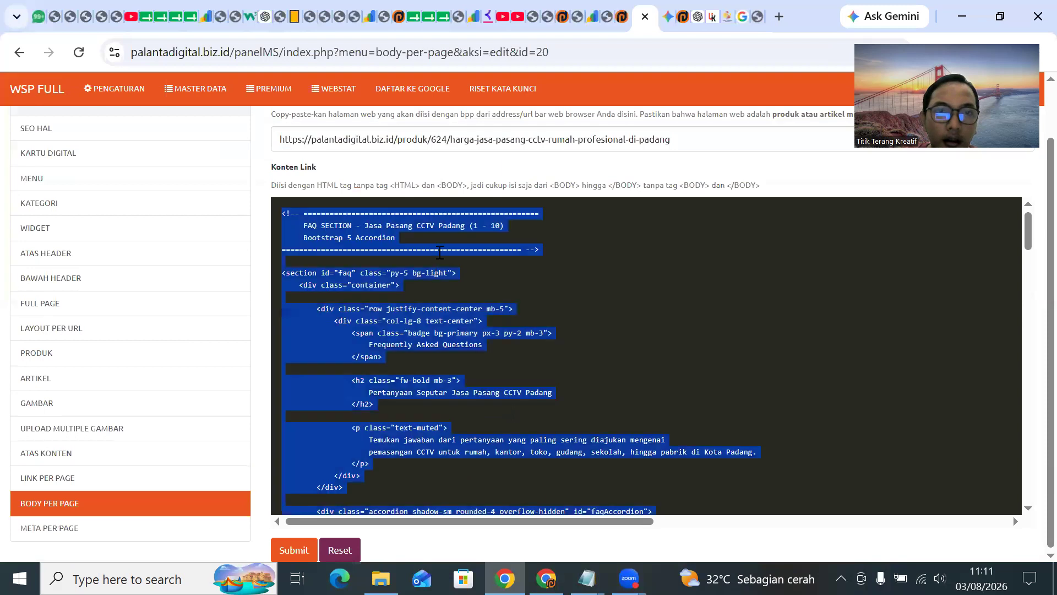
key(BackSpace)
key(ctrl+v)
click(281, 547)
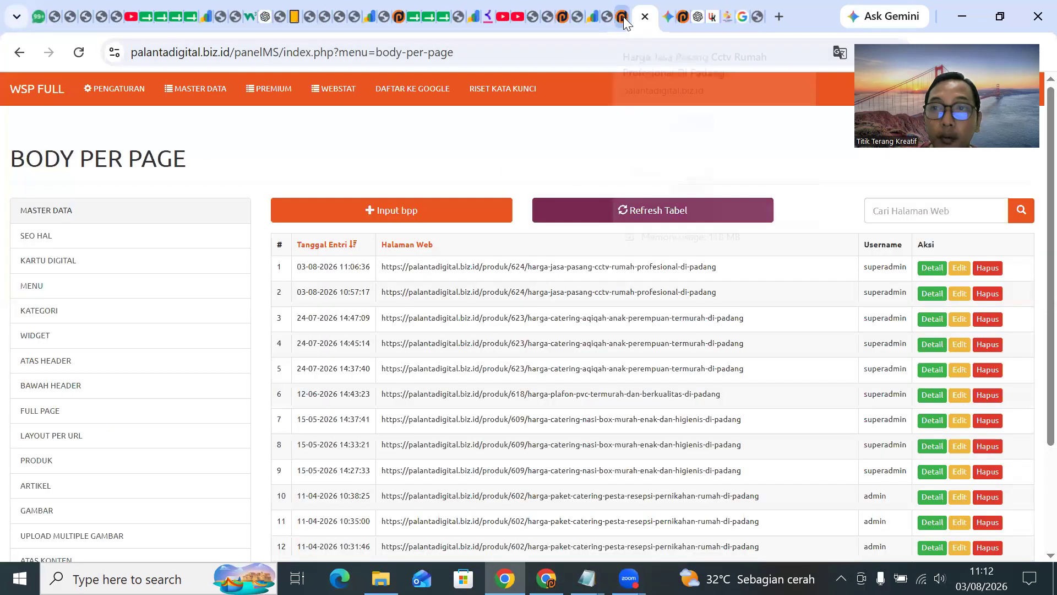
Reload the CCTV product page and examine how the "Pertanyaan Seputar Jasa Pasang CCTV Padang" FAQ section is rendered.
click(628, 22)
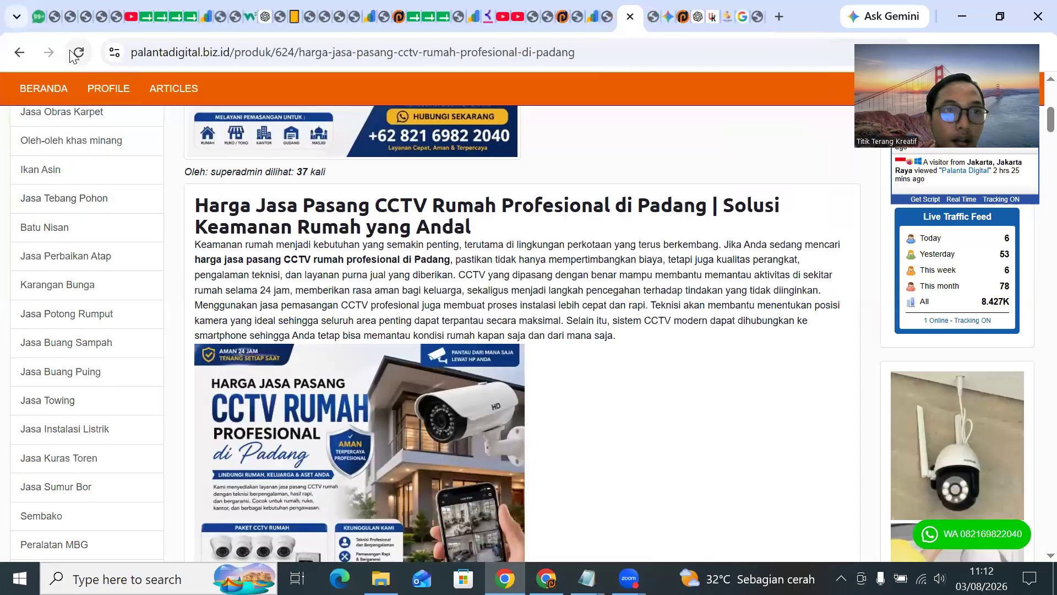
scroll(102, 236, down, 6)
scroll(389, 272, up, 6)
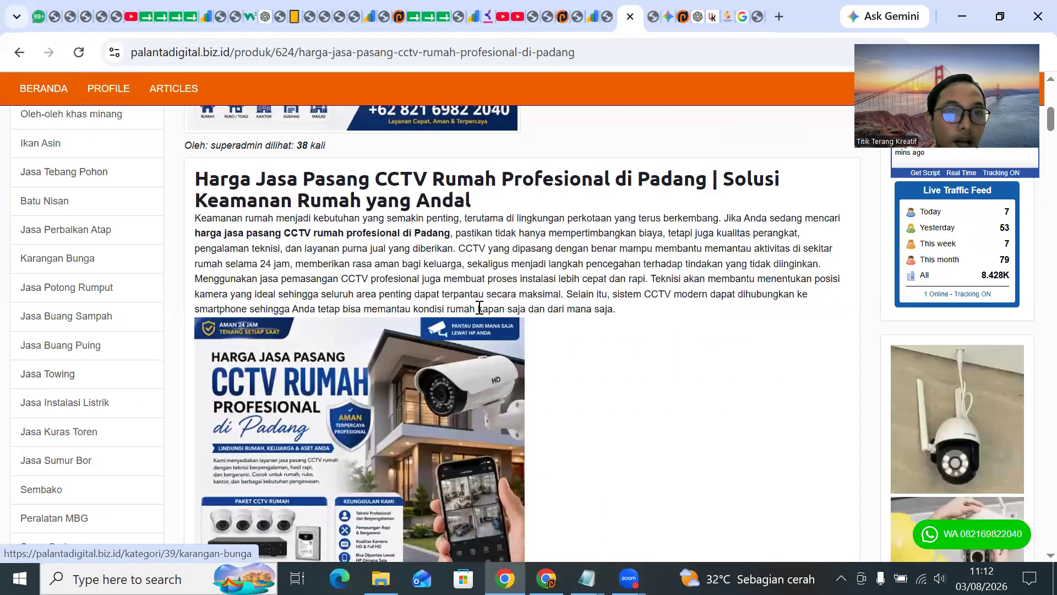
scroll(387, 272, down, 20)
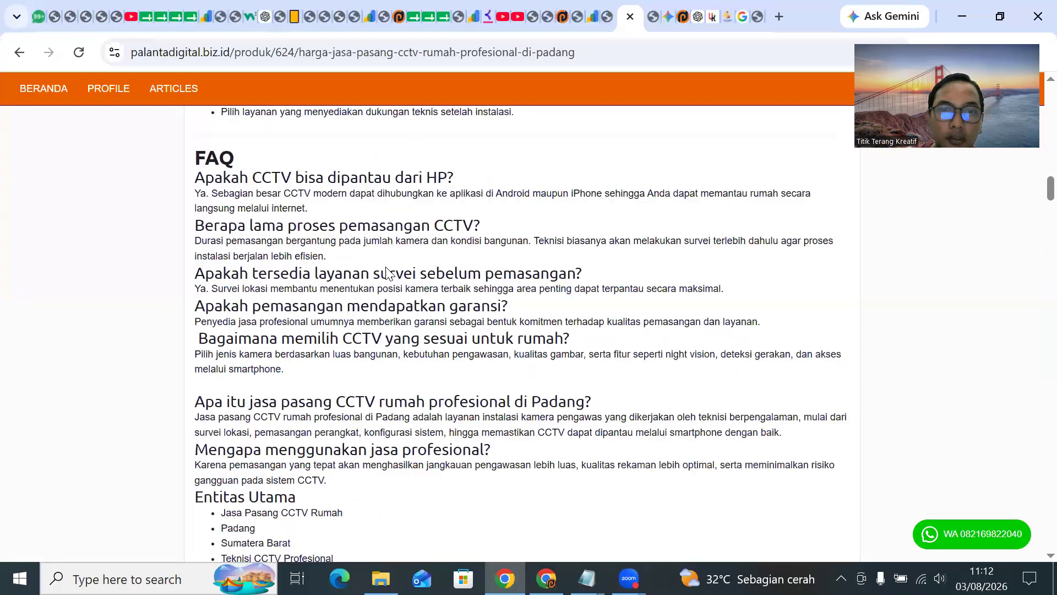
scroll(388, 273, down, 20)
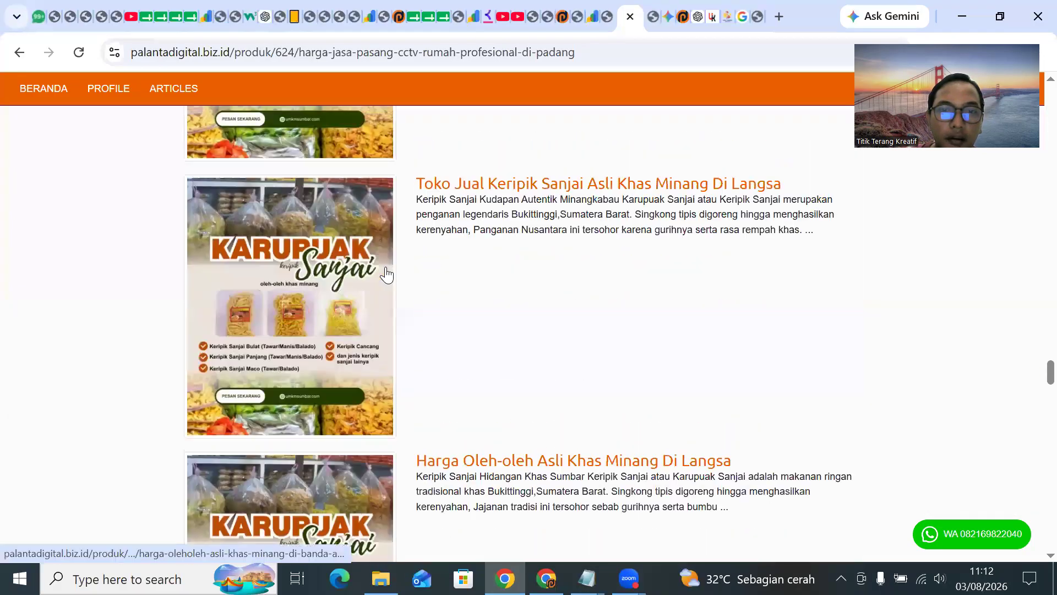
scroll(387, 273, down, 15)
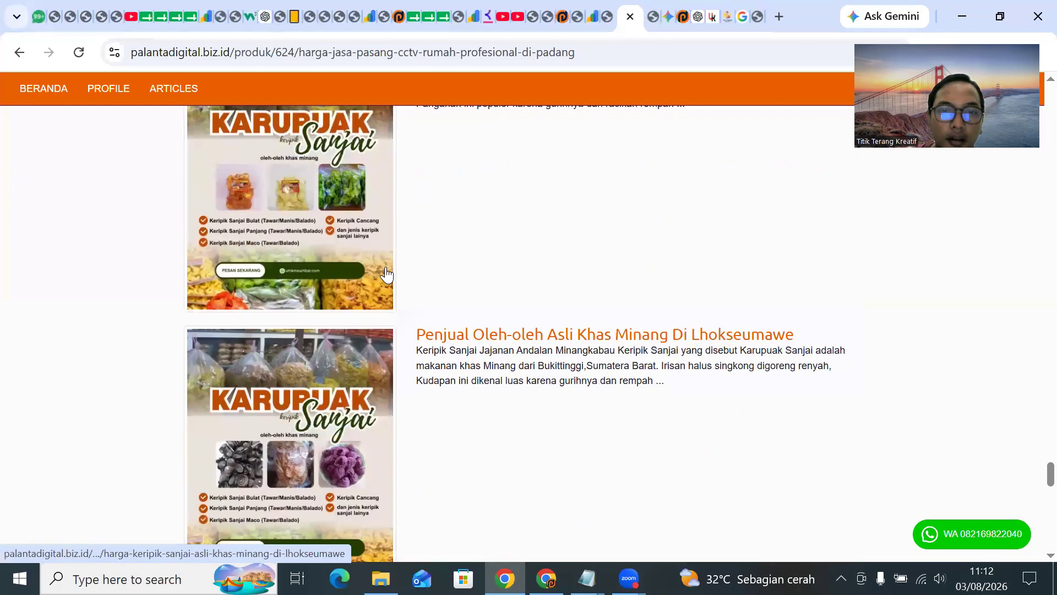
scroll(390, 273, down, 1)
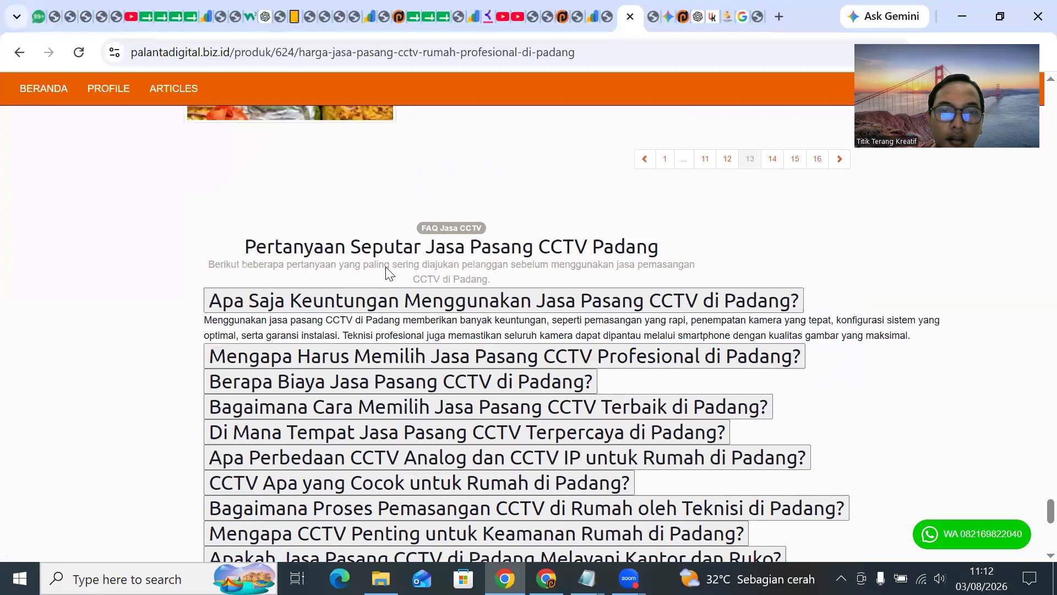
scroll(385, 315, down, 3)
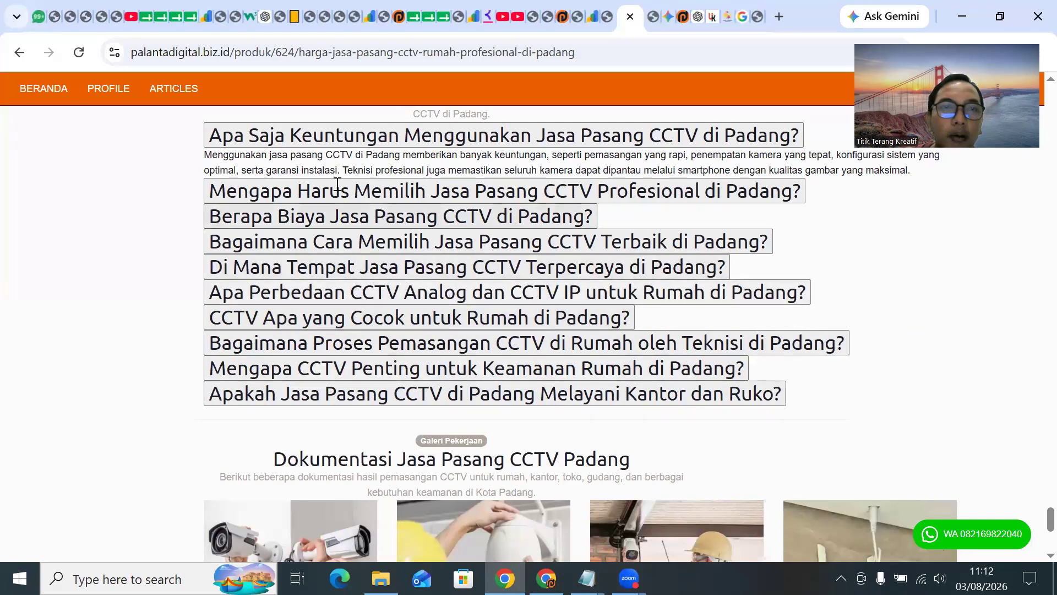
In ChatGPT, edit the last FAQ revision prompt by appending "dengan gaya collapse" and resend it.
click(700, 17)
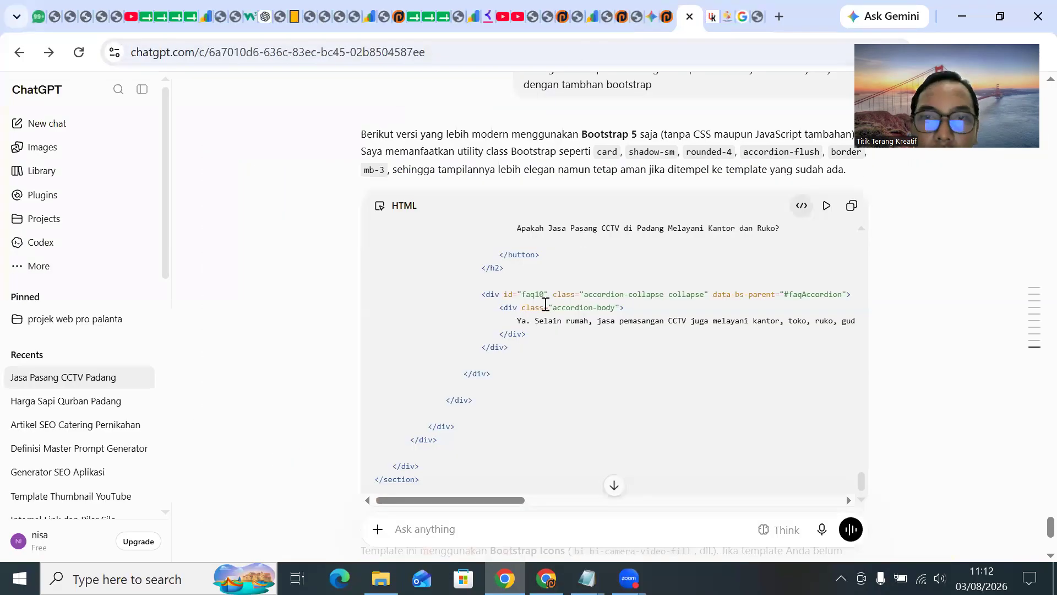
scroll(573, 186, up, 3)
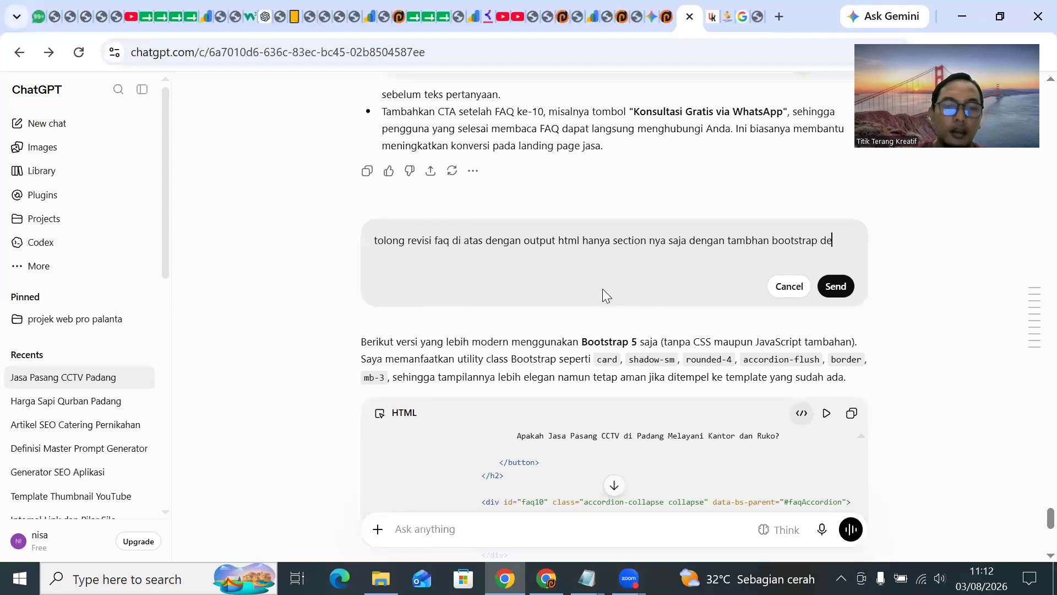
text(ngan gaya )
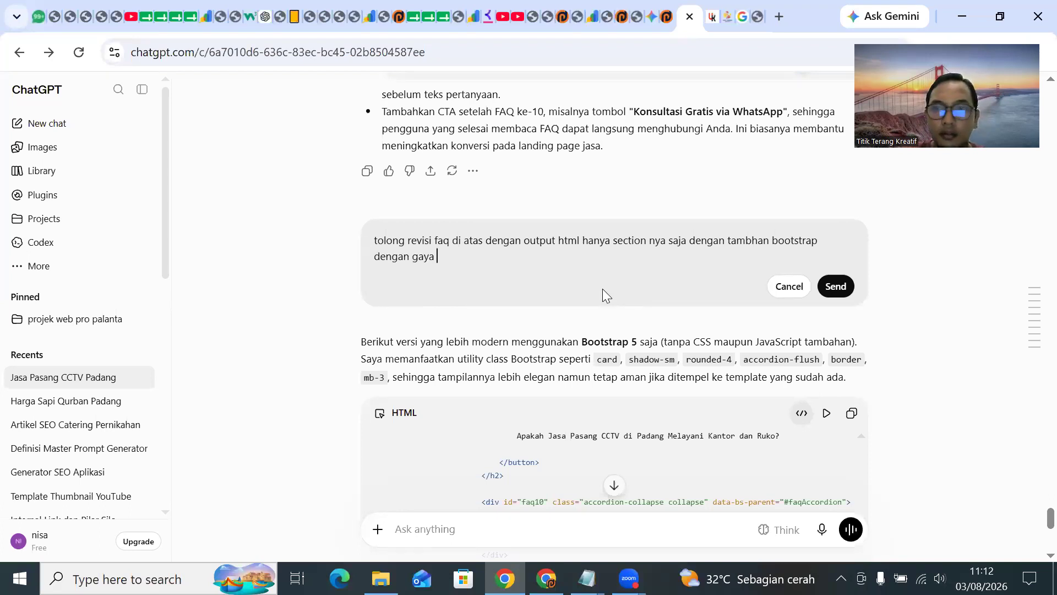
text(collpase)
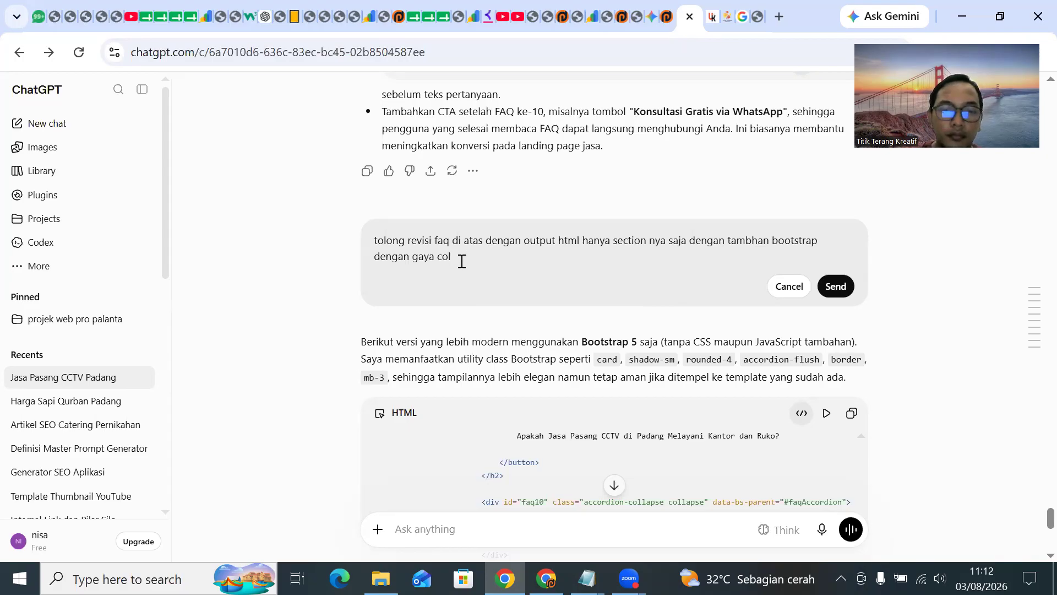
text(pse)
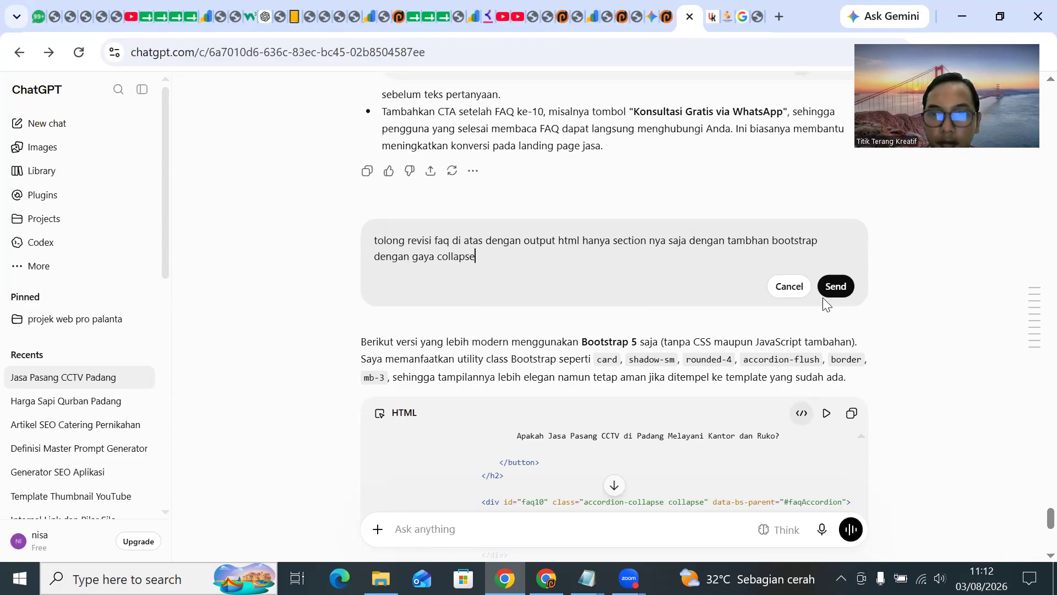
key(Return)
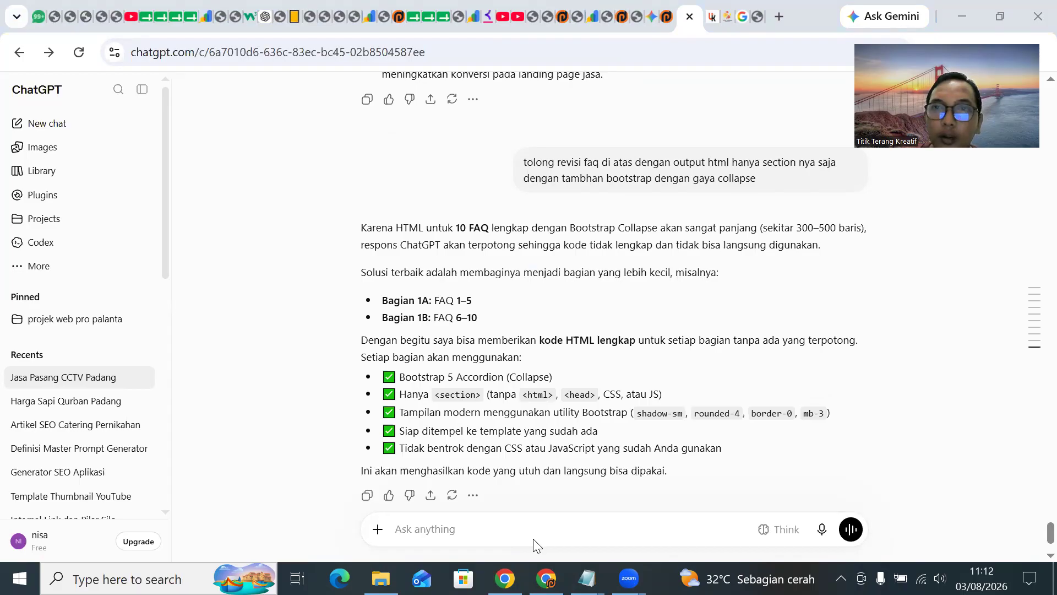
Search Google for "resize image" and open iLoveIMG's "Resize multiple images at once!" page.
click(742, 17)
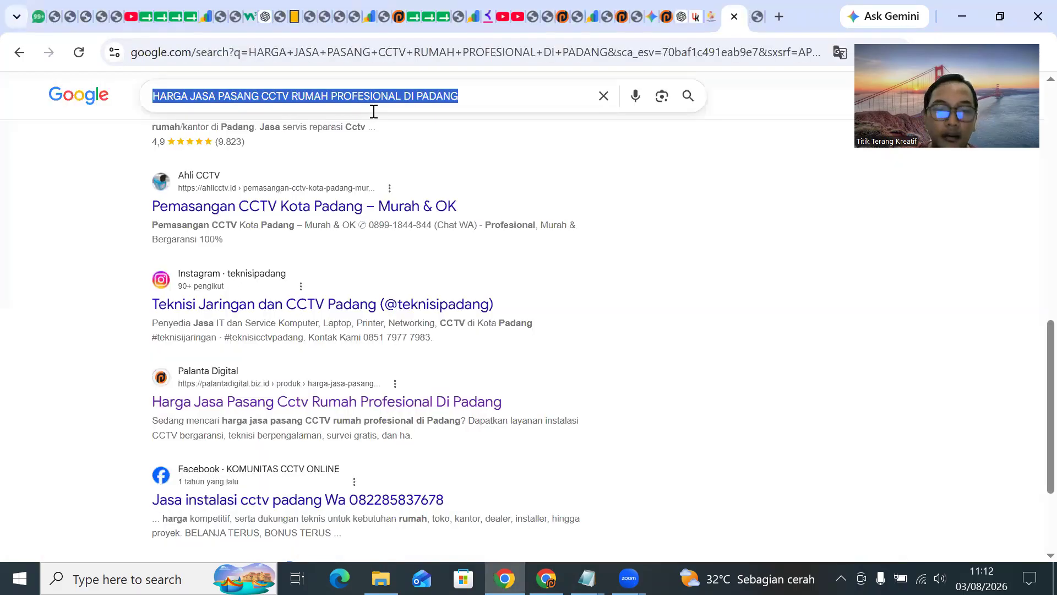
text(resize)
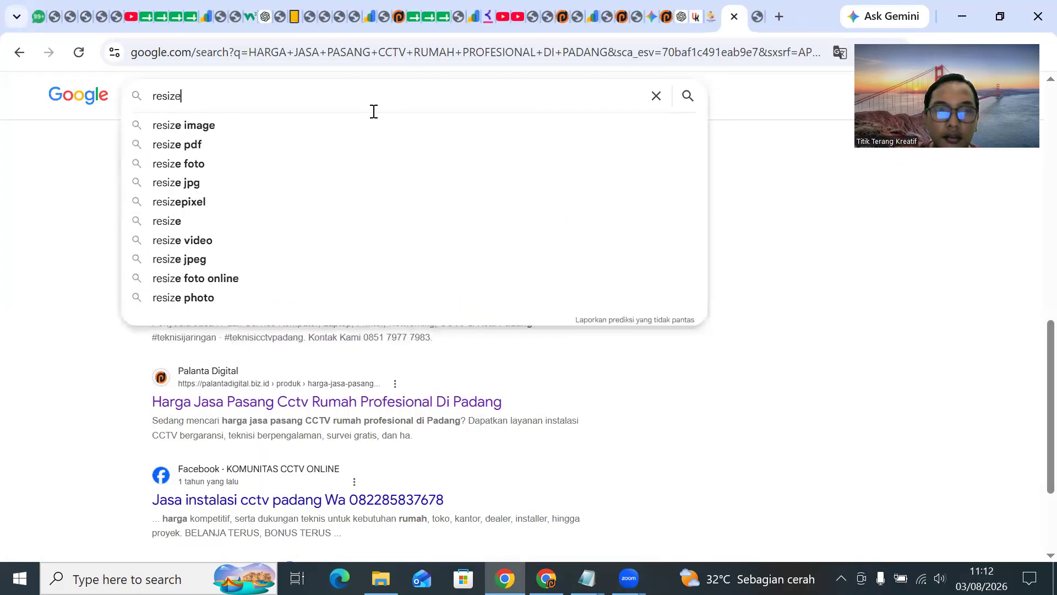
click(372, 116)
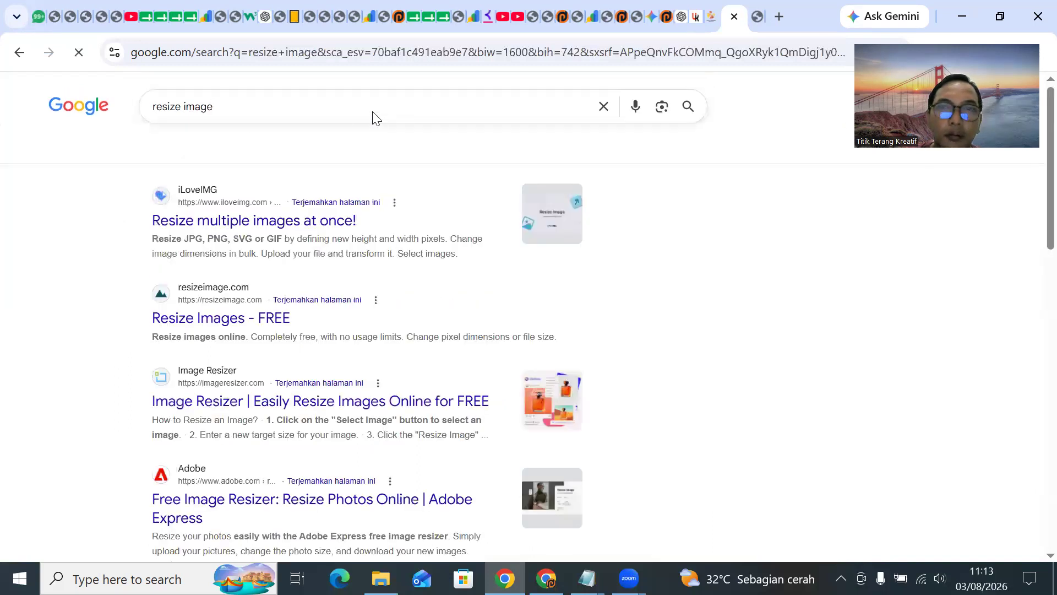
drag(258, 108, 117, 146)
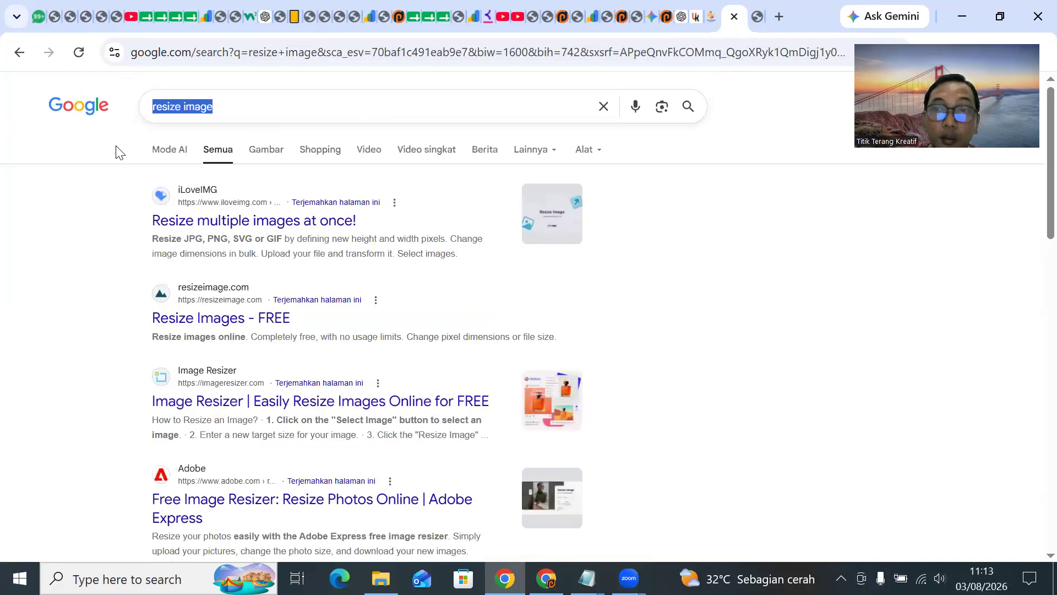
click(179, 226)
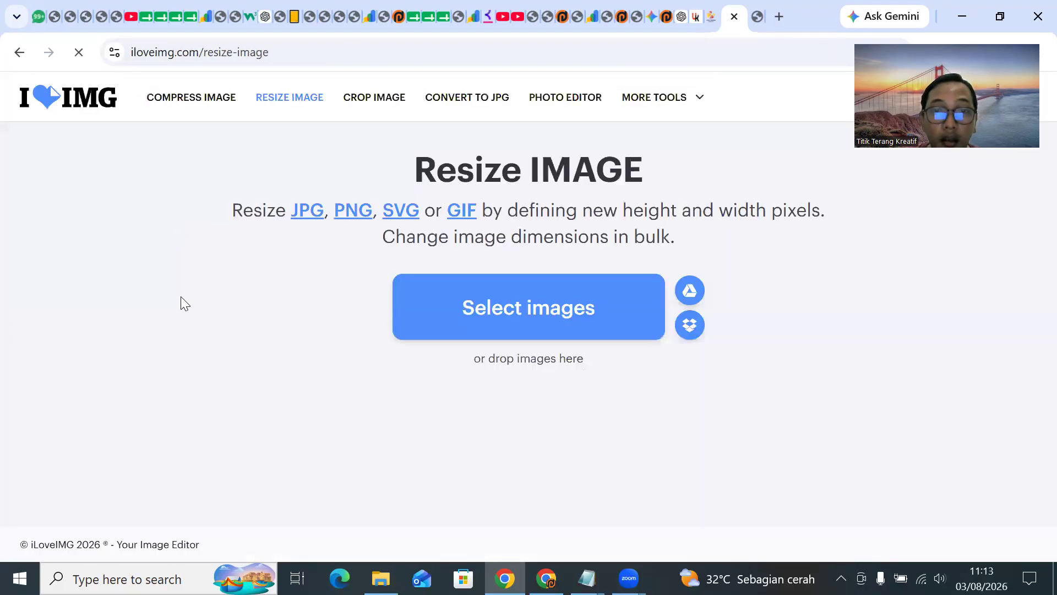
Upload amenities-hotel1.png from the Lightshot folder to the image resizer.
click(468, 321)
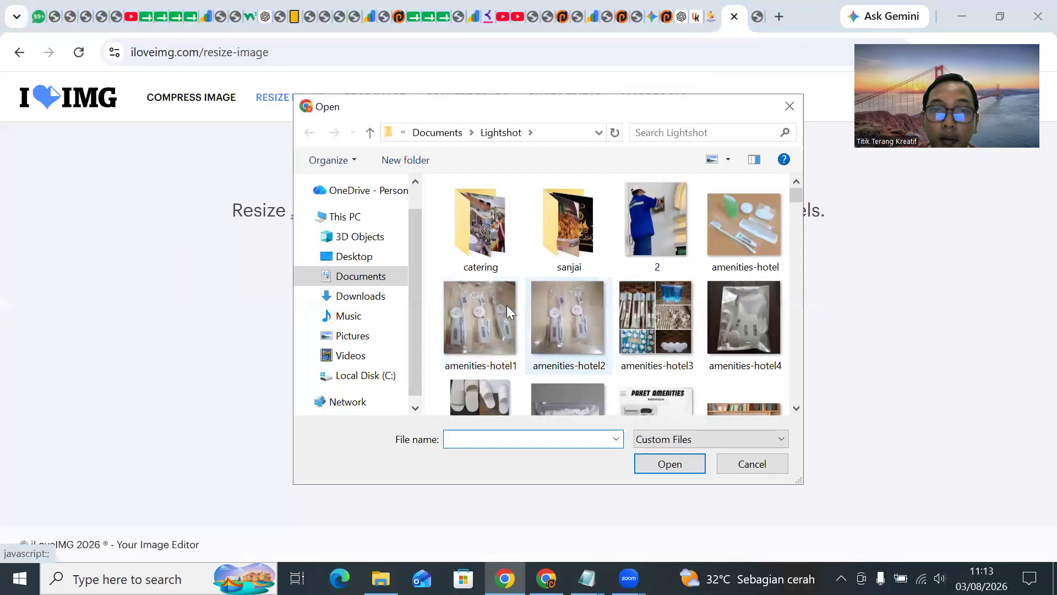
click(507, 305)
click(683, 460)
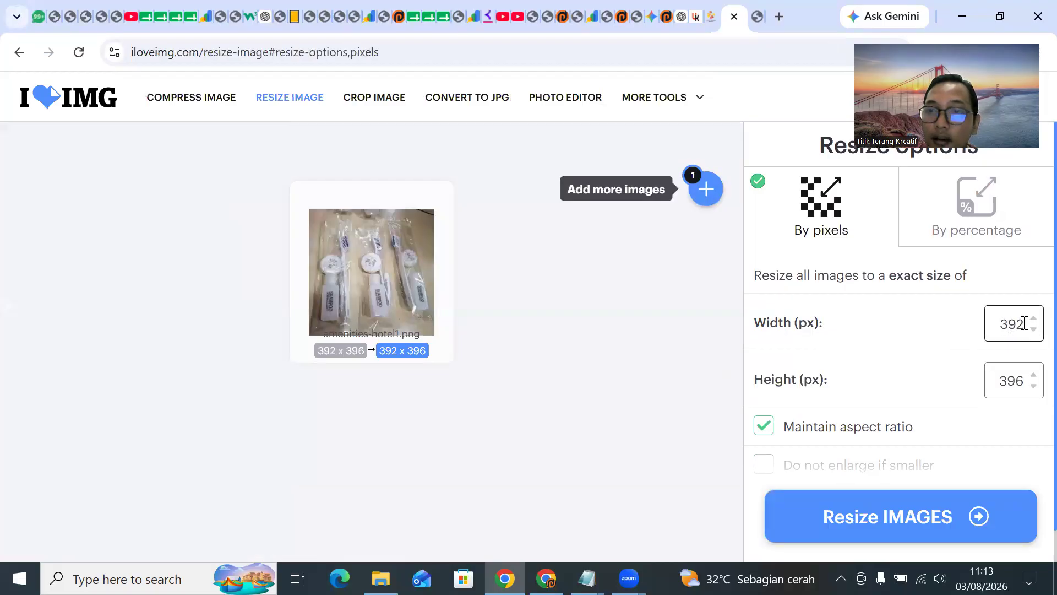
Try other pixel dimensions for the image, changing the width and entering a height of 55 px.
drag(1024, 323, 990, 323)
text(56)
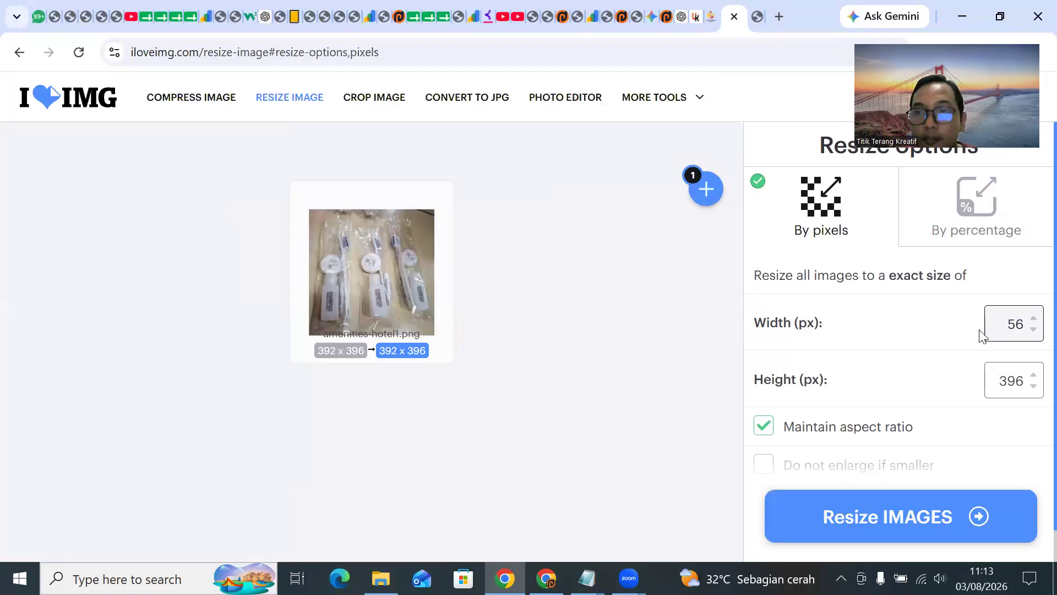
key(BackSpace)
text(00)
click(1030, 376)
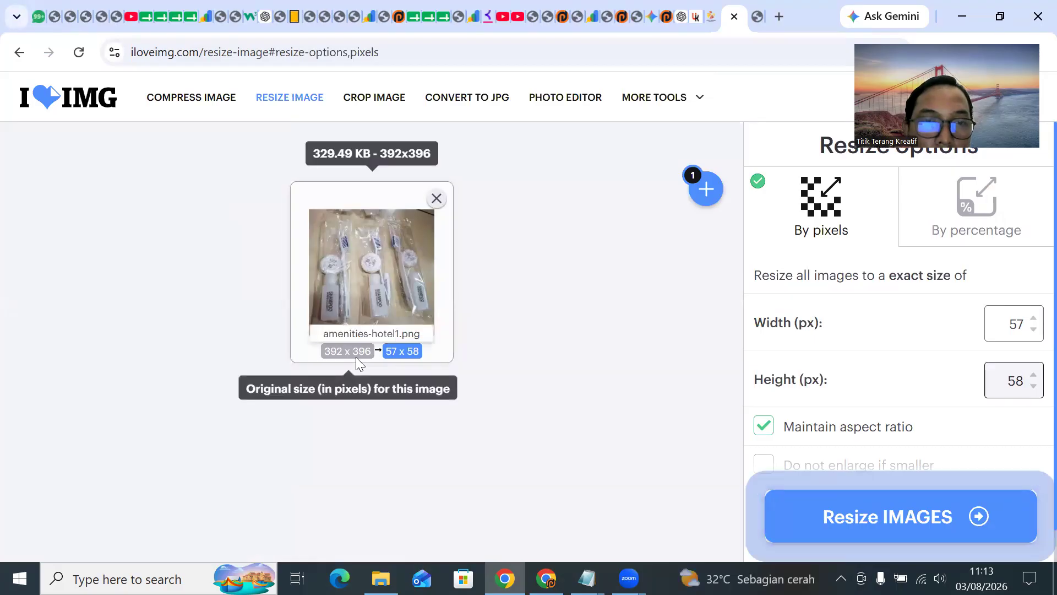
key(BackSpace)
text(5)
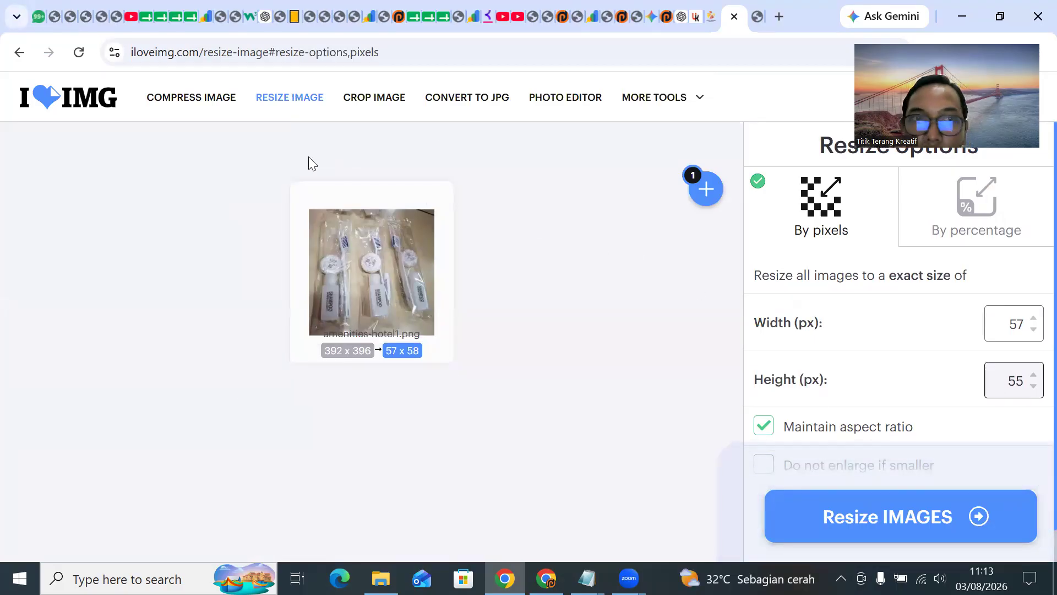
Set the image's resize width to 500 px with the aspect ratio maintained.
drag(1021, 324, 1006, 323)
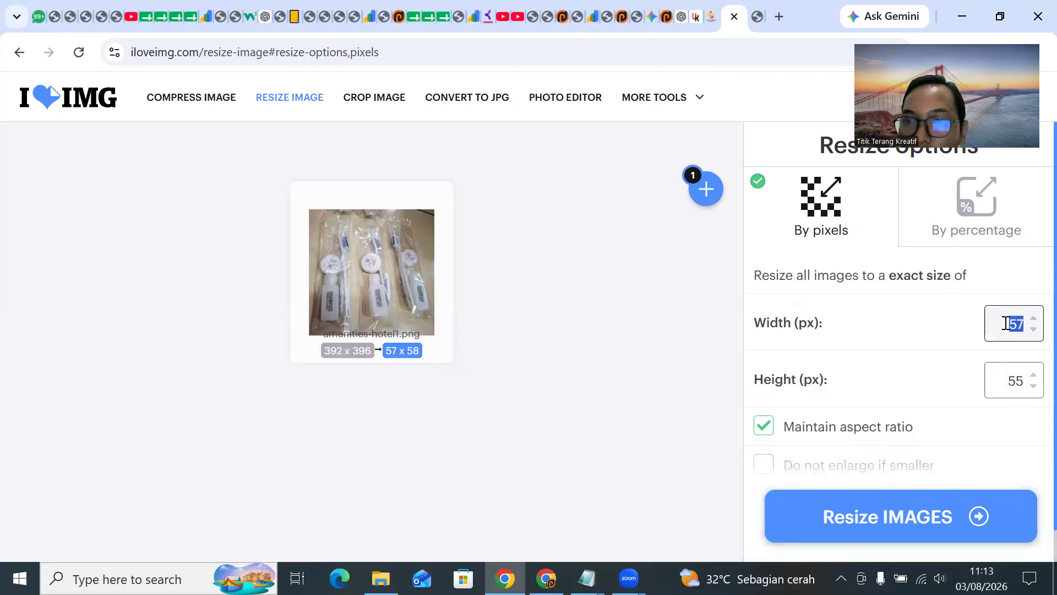
text(500)
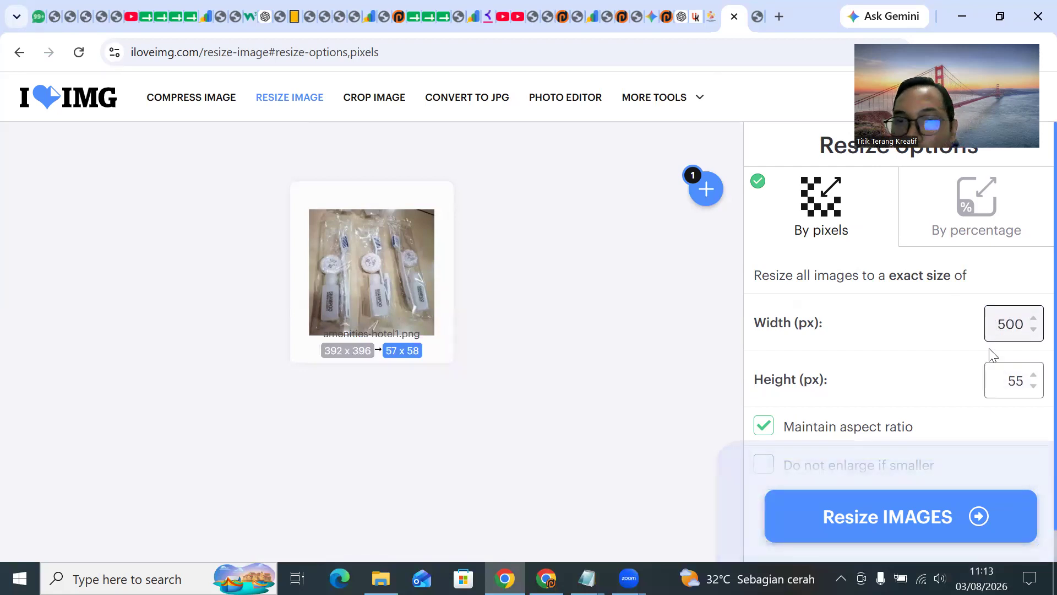
click(1008, 382)
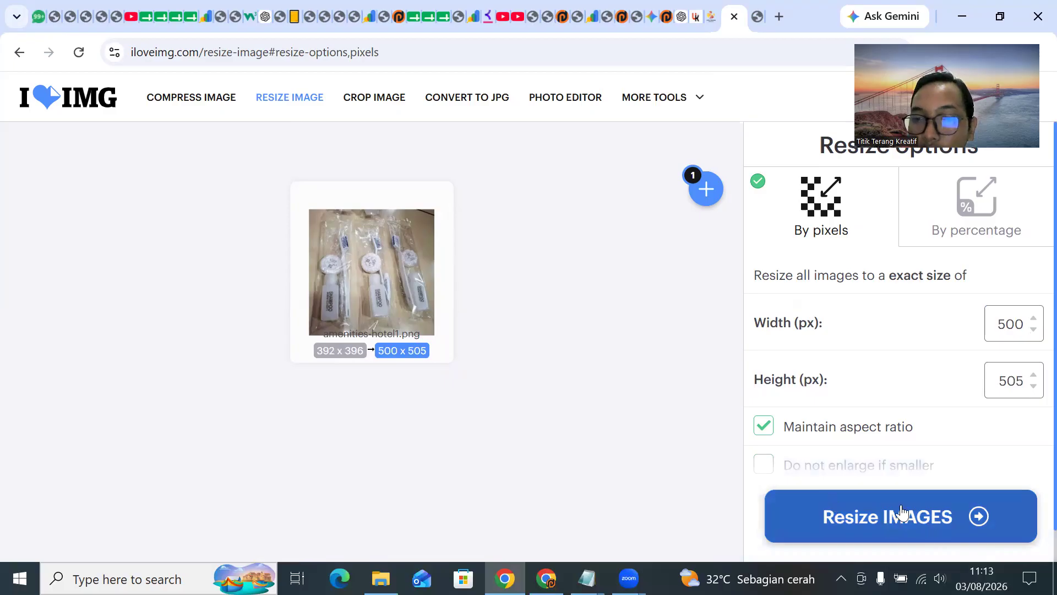
Return to ChatGPT and send "Bagian 1A: FAQ 1–5", copied from the reply, as the follow-up prompt.
click(681, 16)
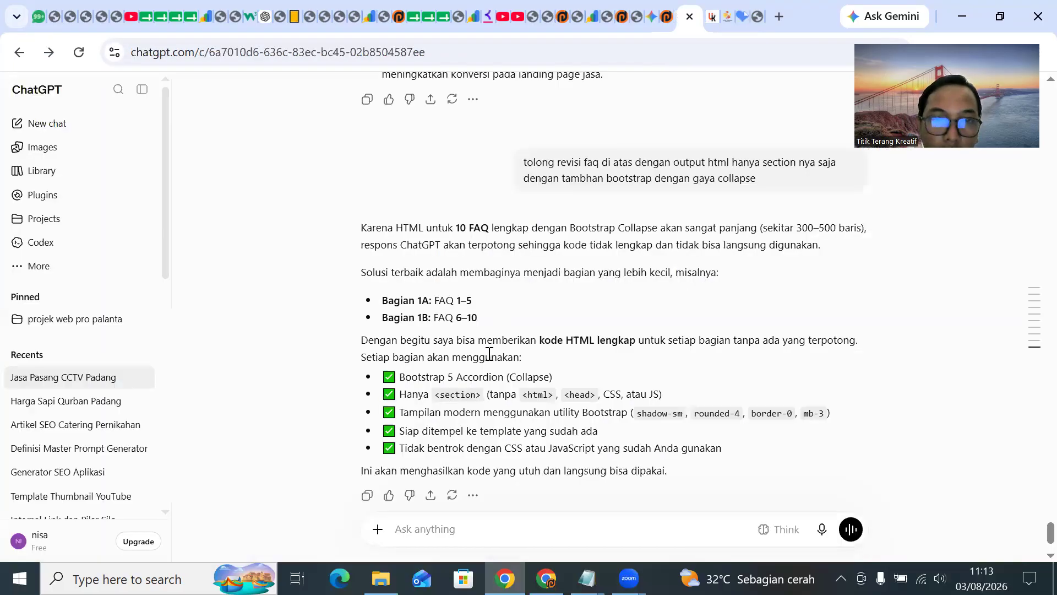
drag(383, 298, 501, 302)
key(ctrl+c)
click(523, 527)
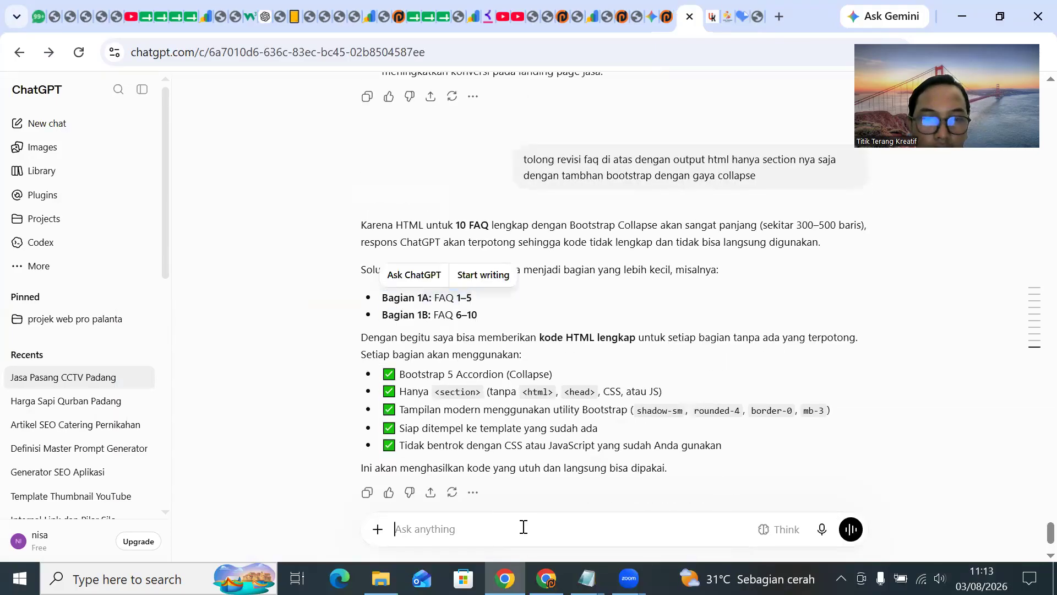
key(ctrl+v)
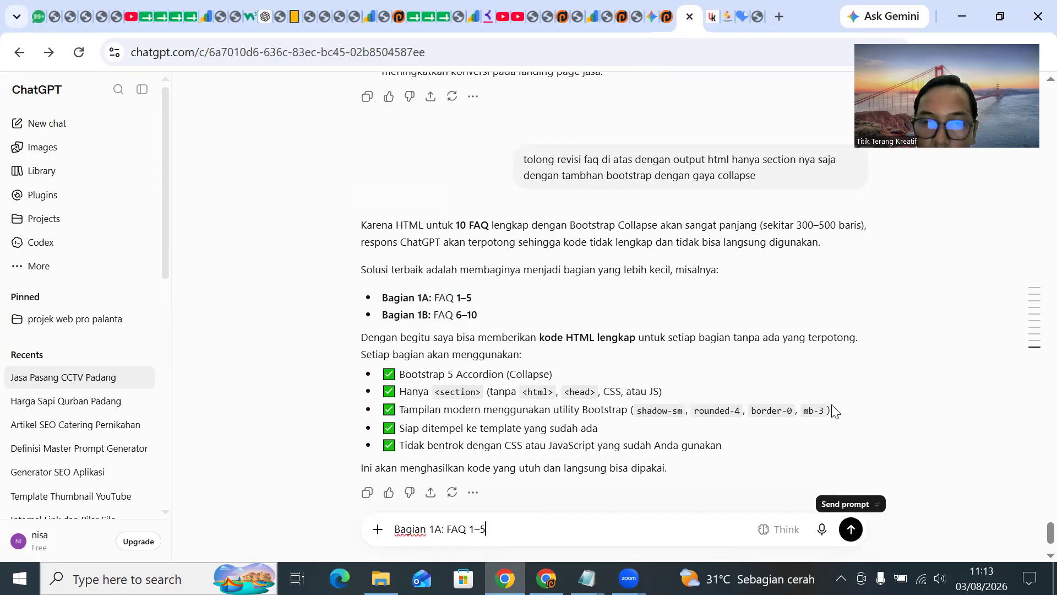
click(850, 529)
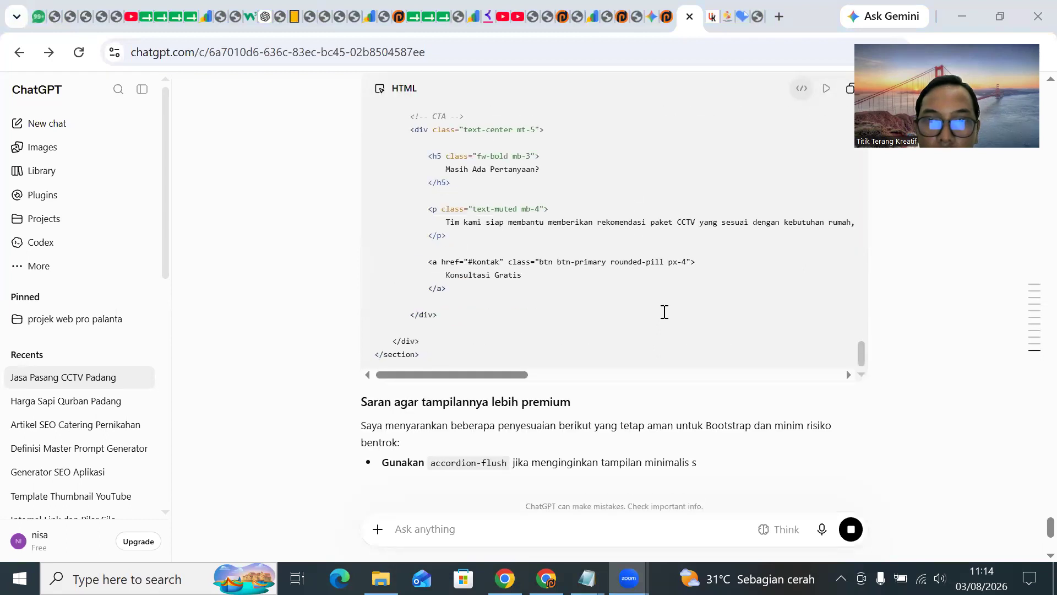
Switch to the Padang CCTV product page and examine its FAQ section and the four captioned photos in the documentation gallery.
scroll(927, 302, up, 2)
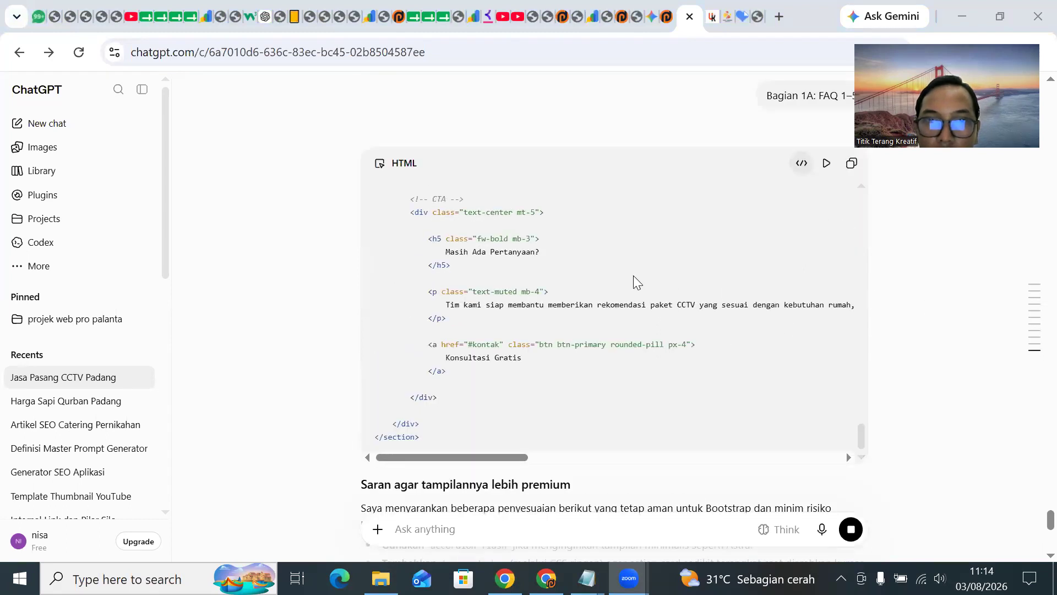
click(666, 17)
click(624, 6)
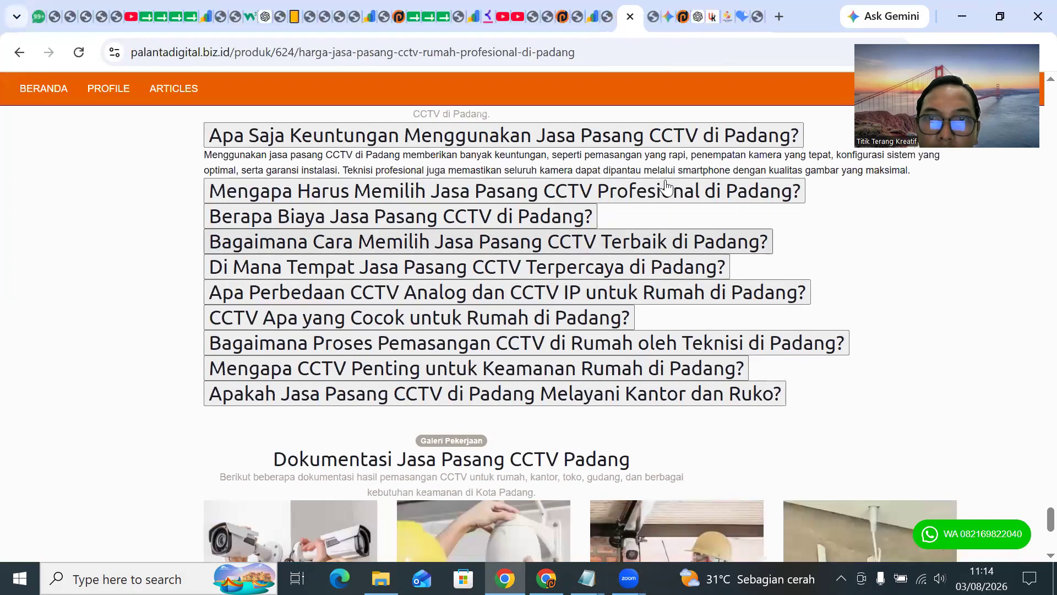
scroll(638, 369, down, 4)
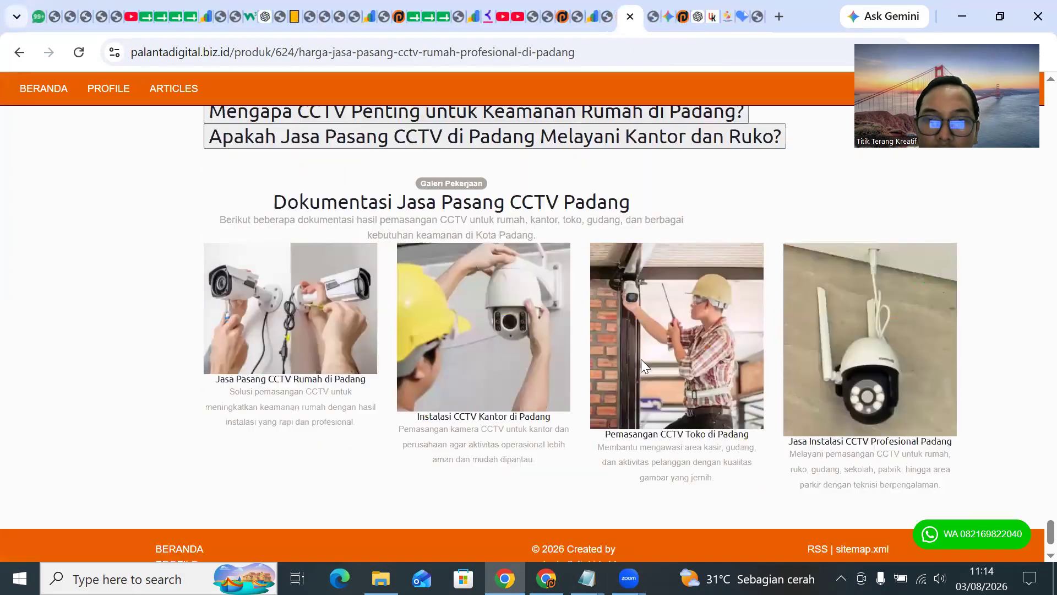
scroll(641, 360, down, 1)
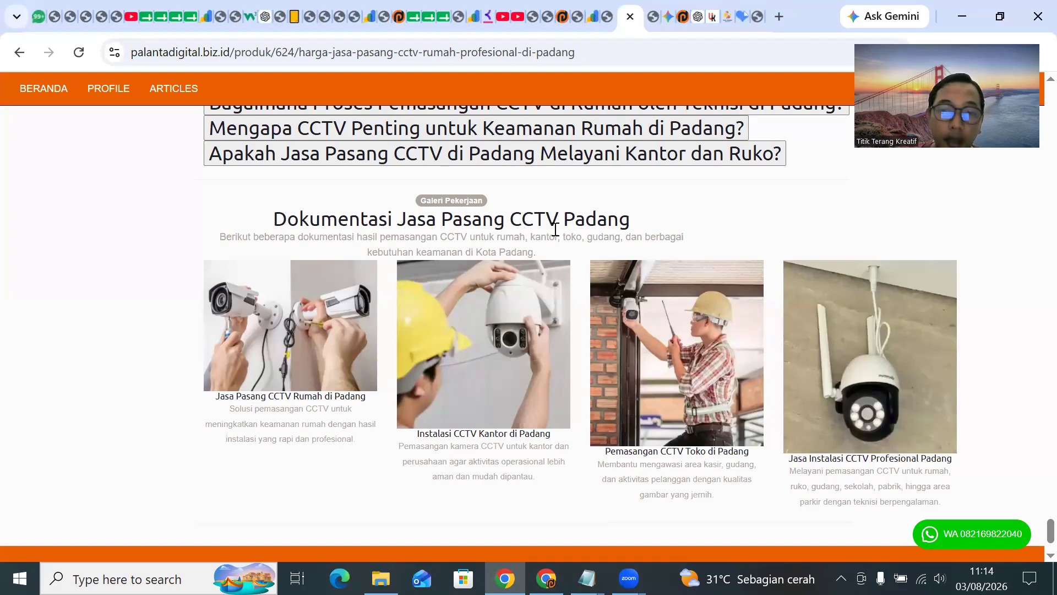
drag(355, 439, 260, 422)
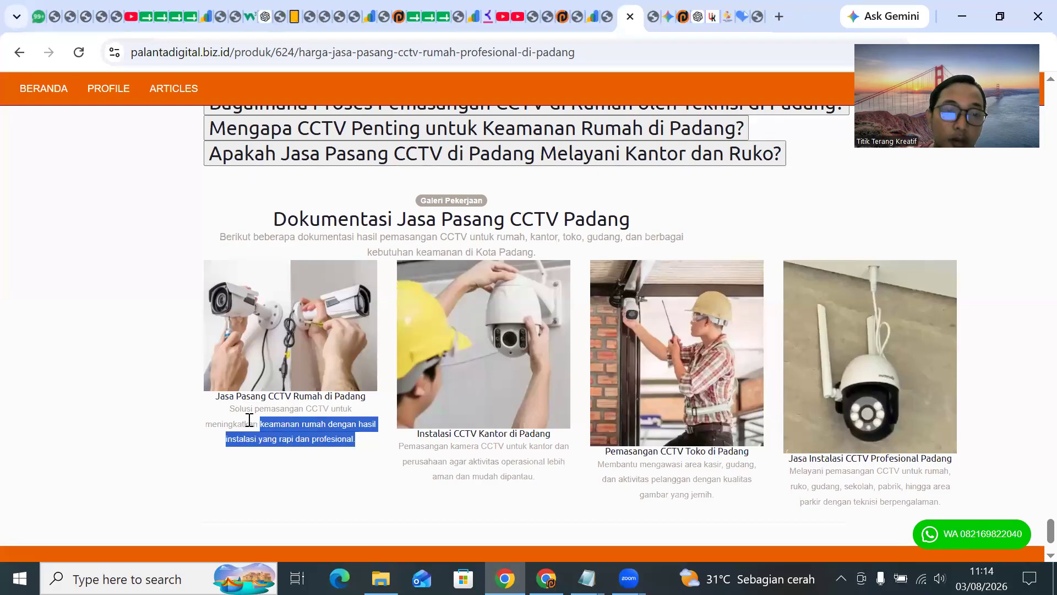
drag(357, 336, 488, 381)
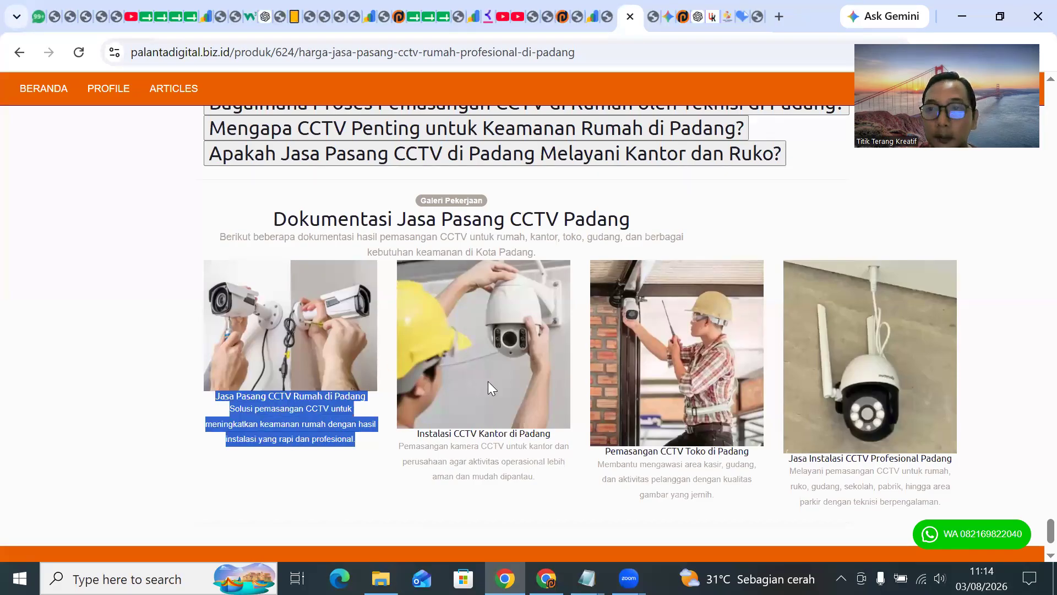
click(575, 398)
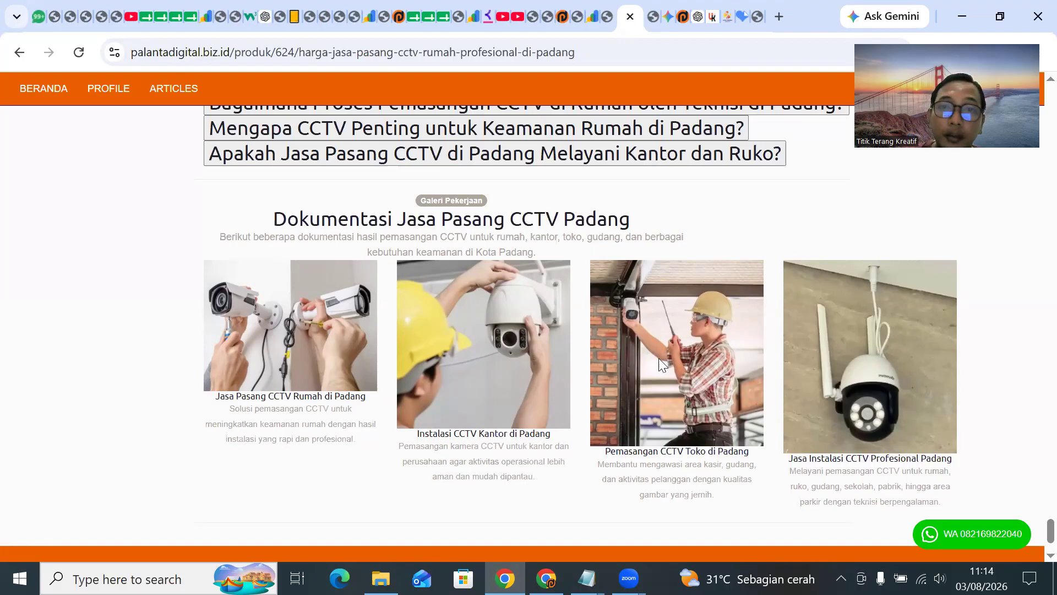
scroll(660, 362, up, 3)
scroll(750, 351, down, 5)
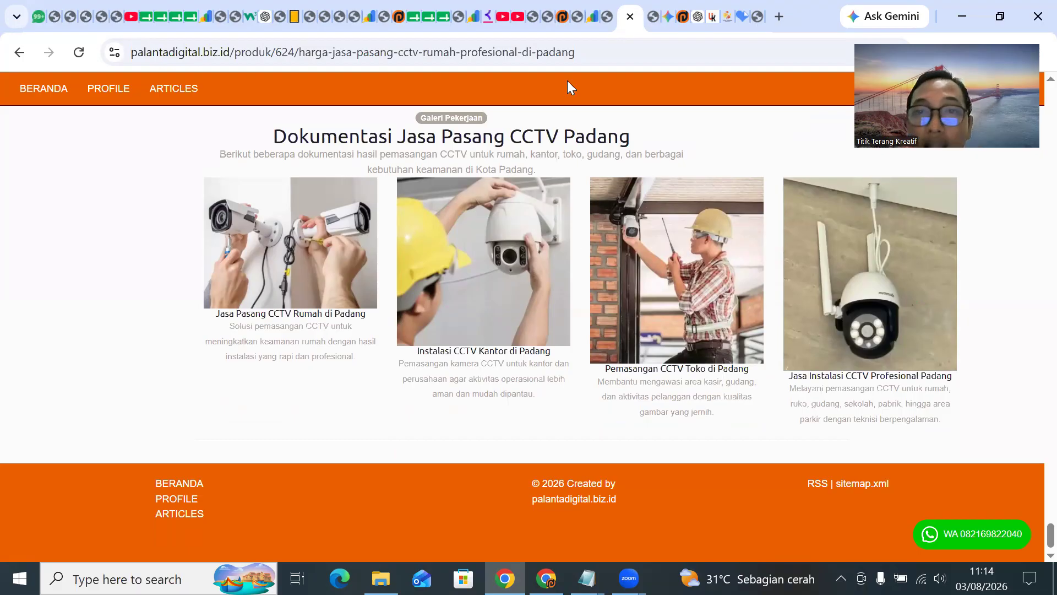
Return to ChatGPT, copy the FAQ 1–5 HTML code and send the prompt "tolong buatkan seperti yg di sarankan".
click(698, 16)
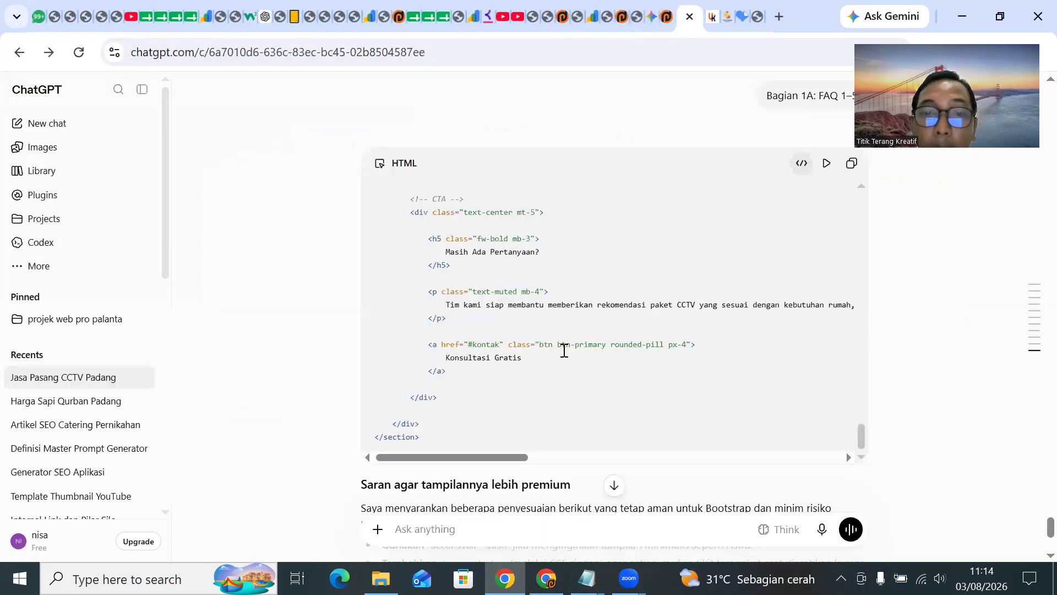
scroll(353, 419, down, 2)
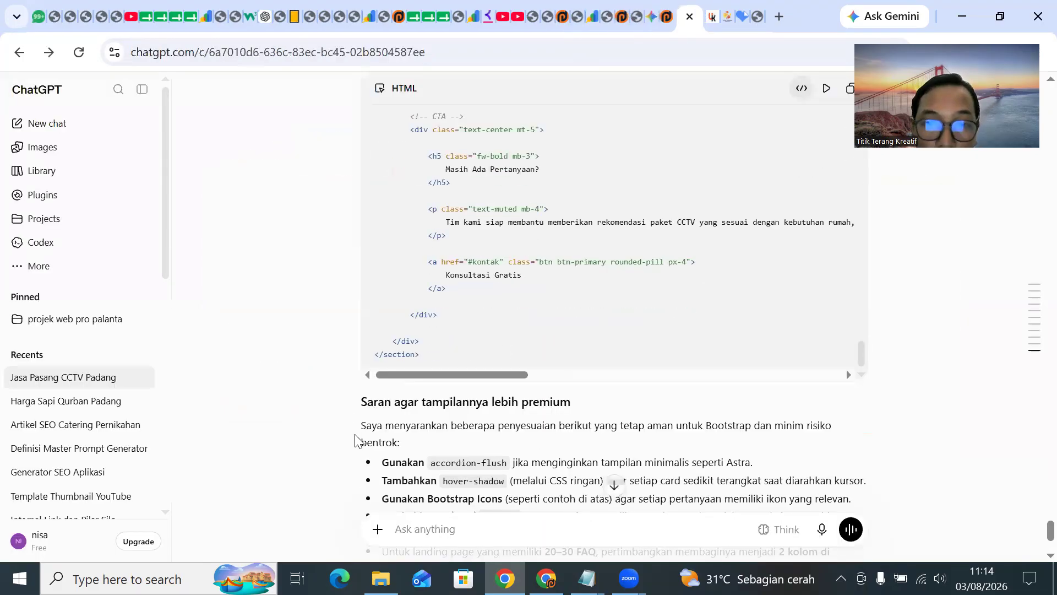
scroll(363, 440, down, 2)
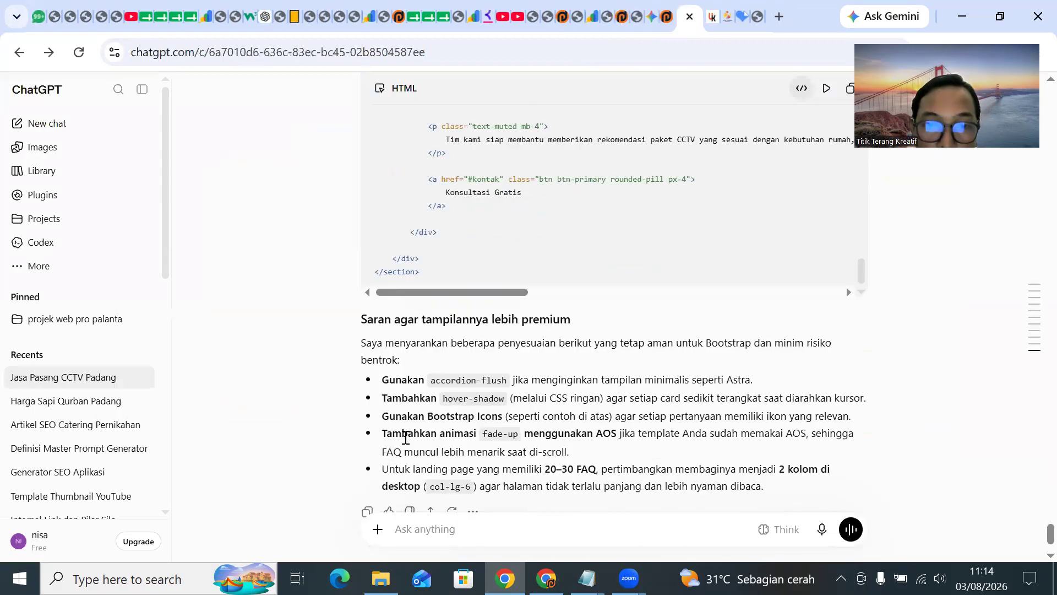
scroll(406, 438, down, 2)
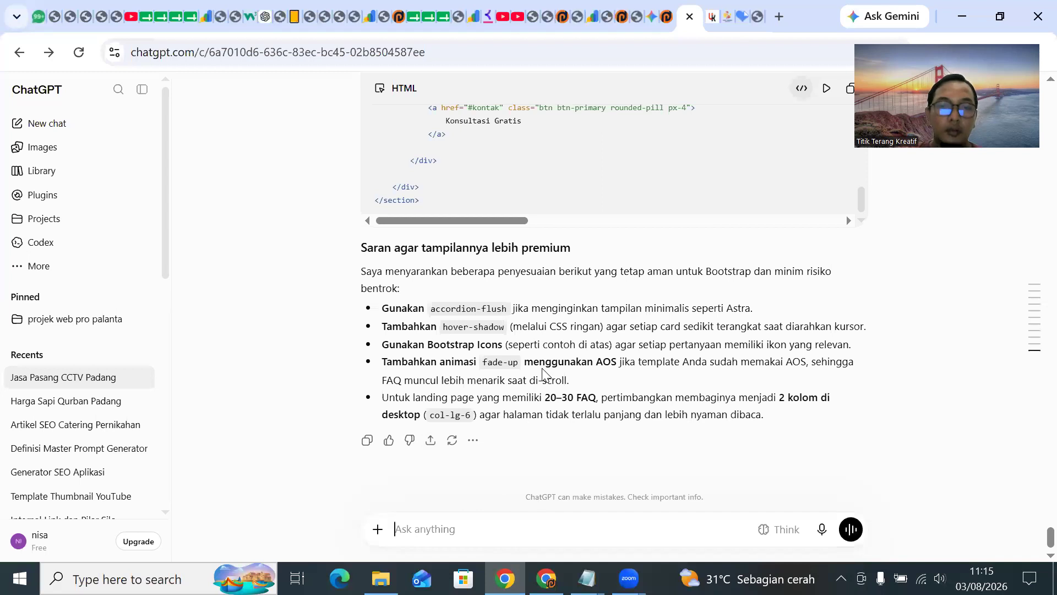
text(tolong buatkan )
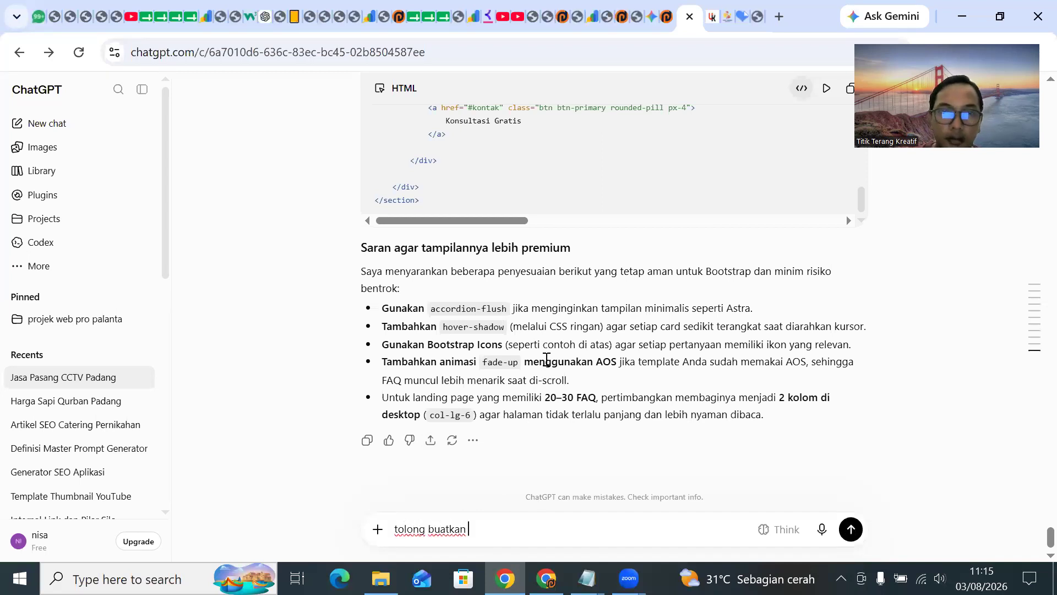
text(seperti yg di sarankan)
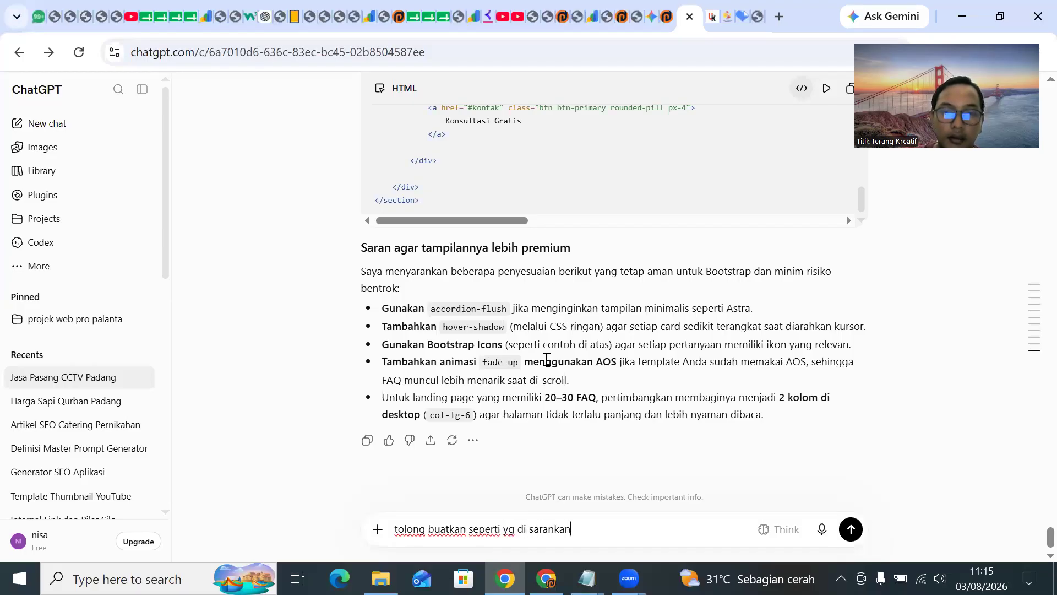
scroll(698, 243, up, 2)
click(849, 90)
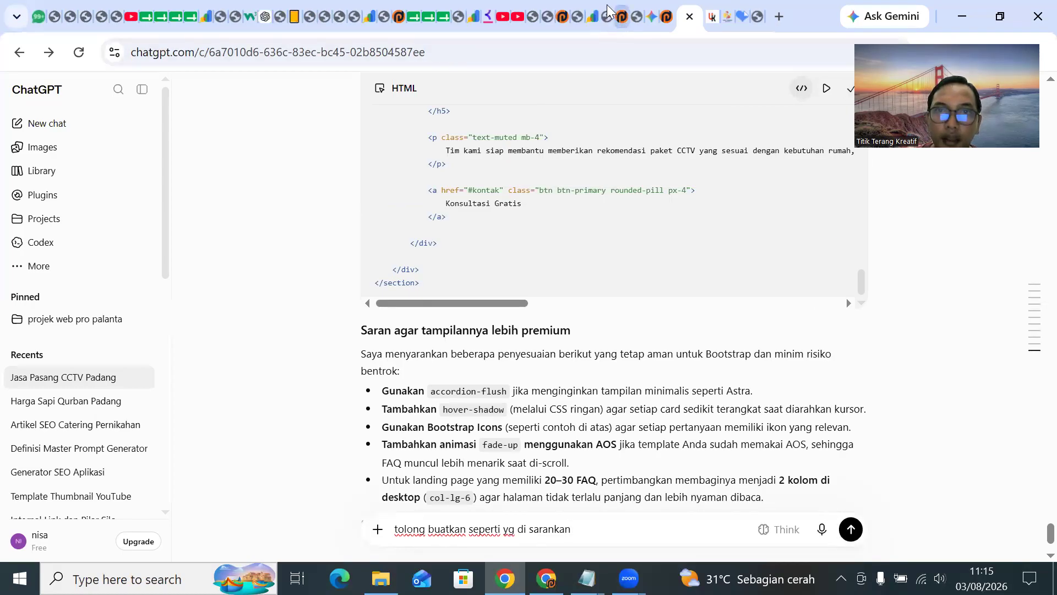
key(Return)
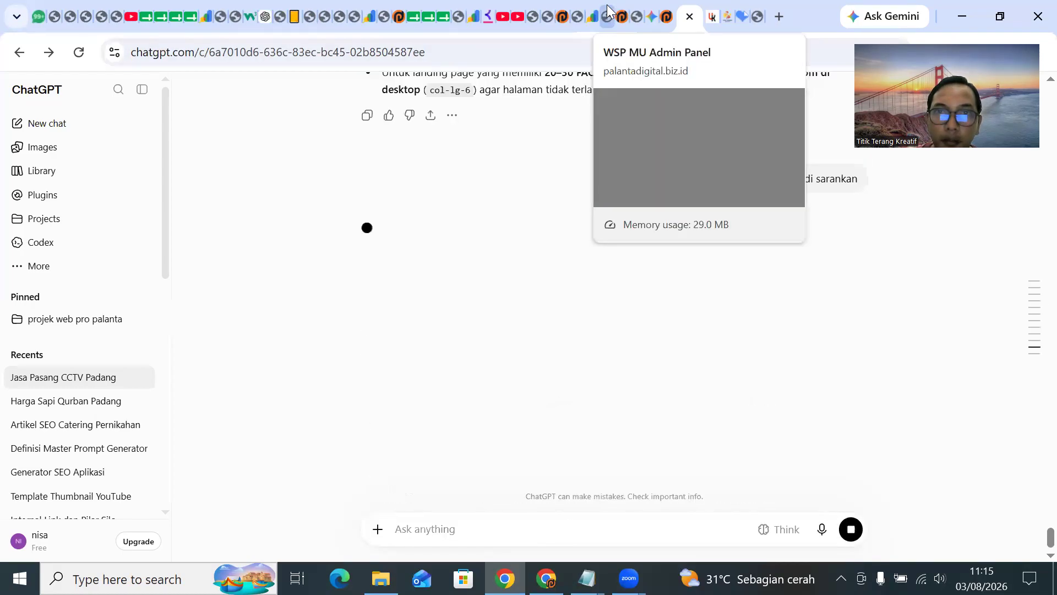
click(636, 8)
click(954, 293)
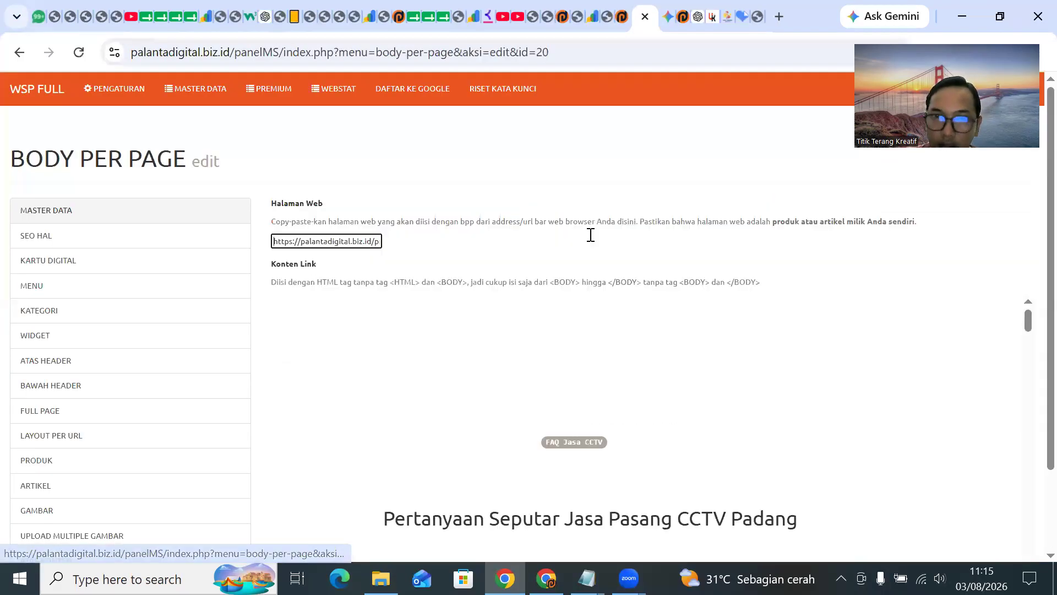
click(391, 329)
key(ctrl+a)
key(Delete)
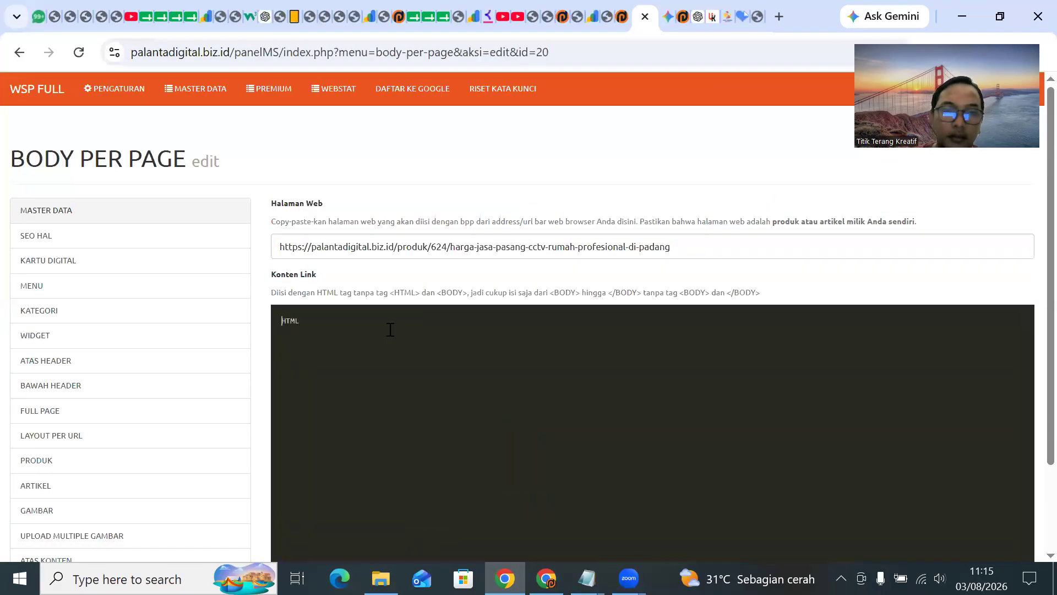
key(ctrl+v)
click(298, 545)
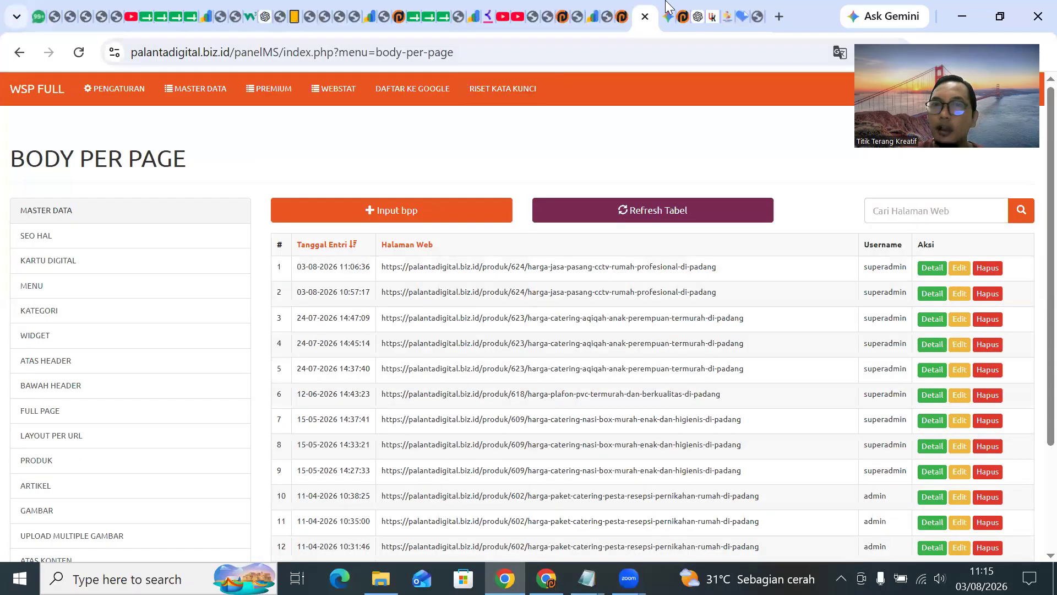
Reload the CCTV product page and check the five-question FAQ section above the documentation gallery.
click(79, 51)
scroll(407, 230, down, 20)
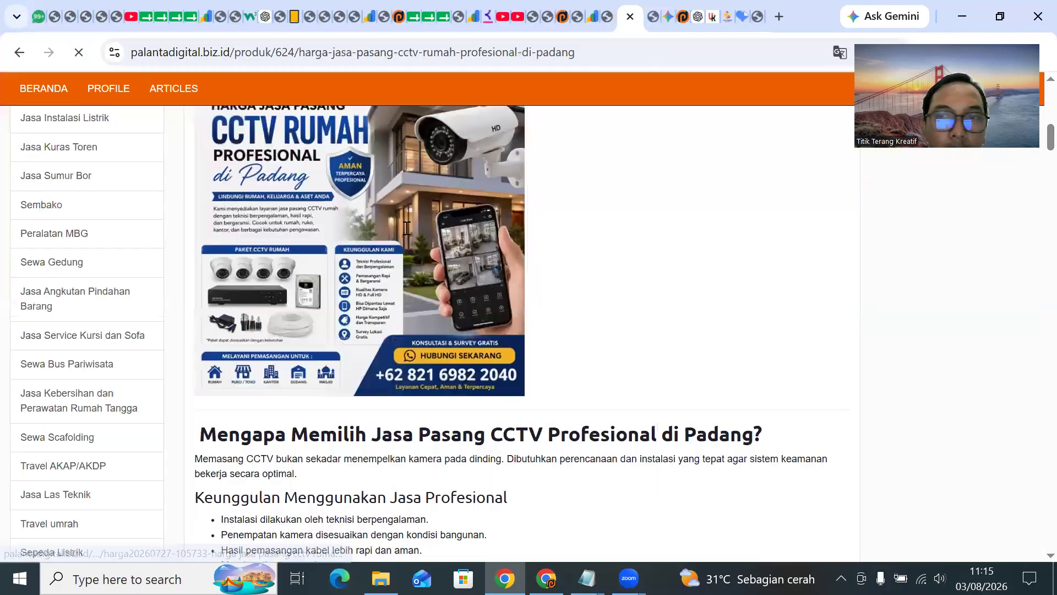
scroll(407, 229, down, 20)
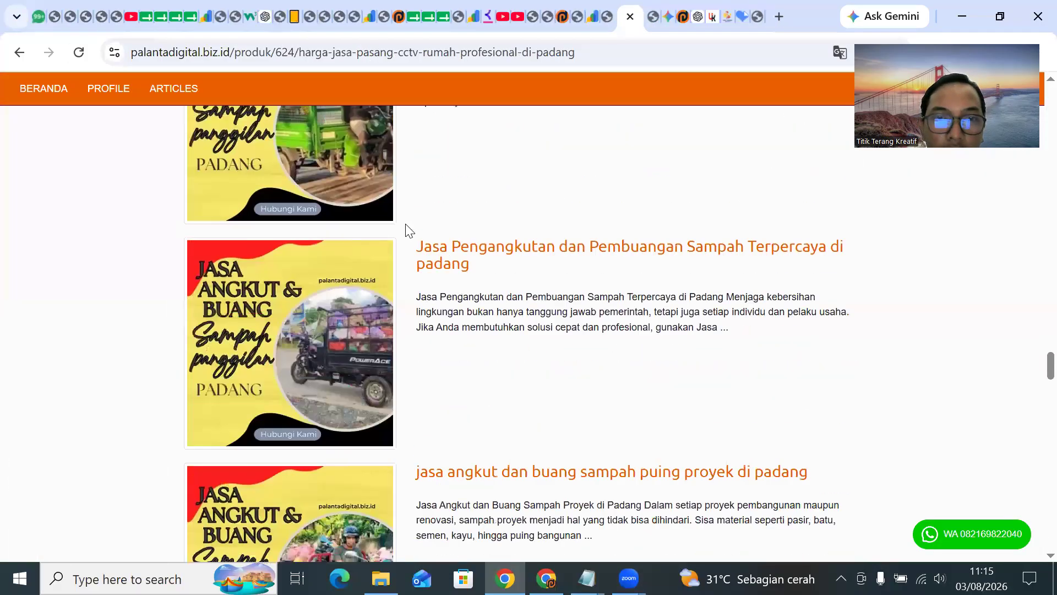
scroll(408, 229, down, 10)
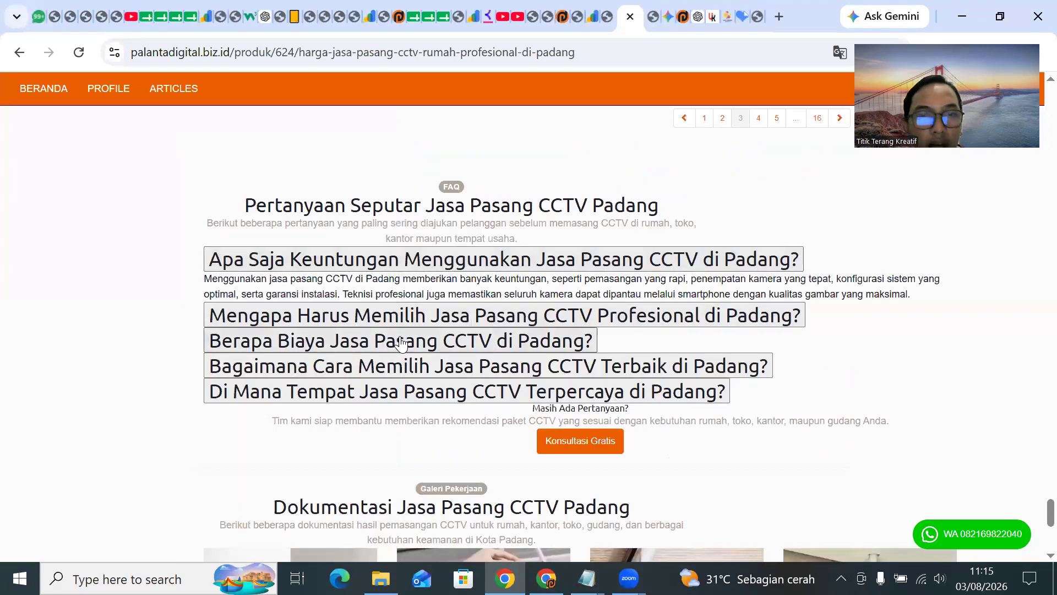
scroll(404, 368, down, 7)
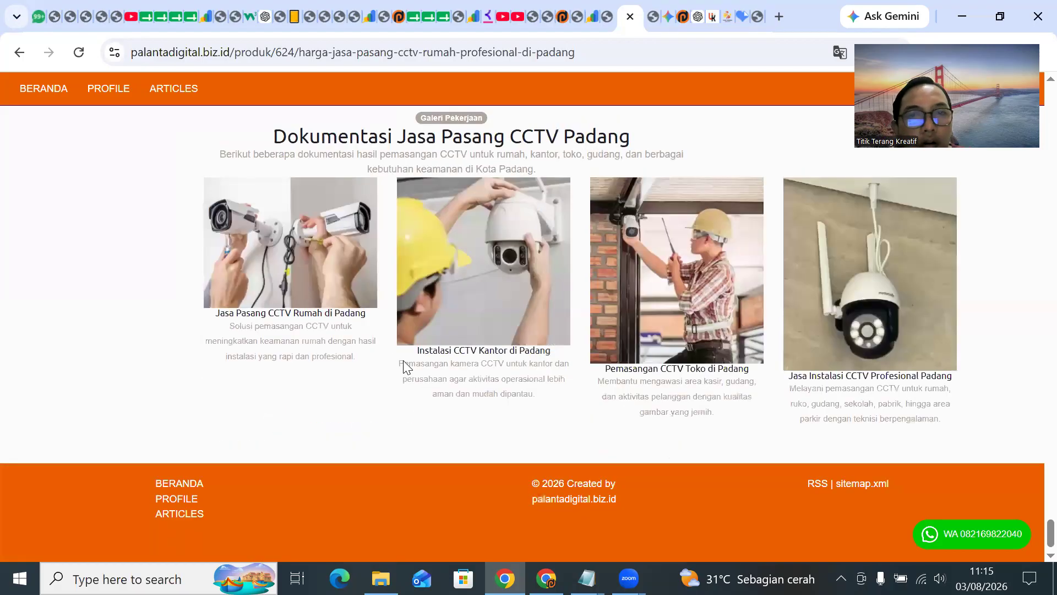
scroll(399, 366, up, 6)
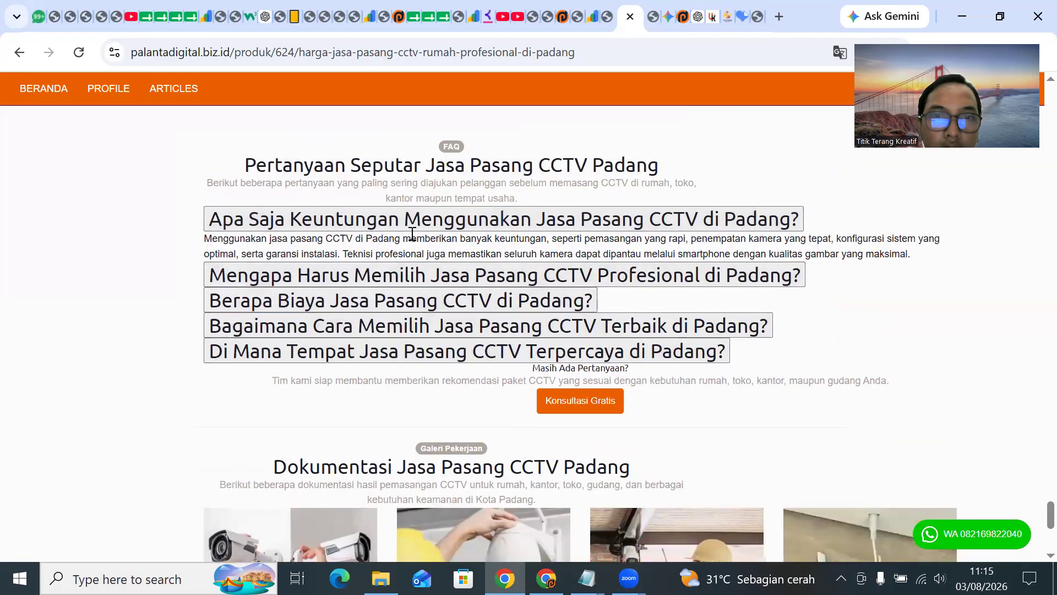
Return to ChatGPT and copy the HTML of the redesigned FAQ section with separate rounded cards and Bootstrap icons.
click(651, 17)
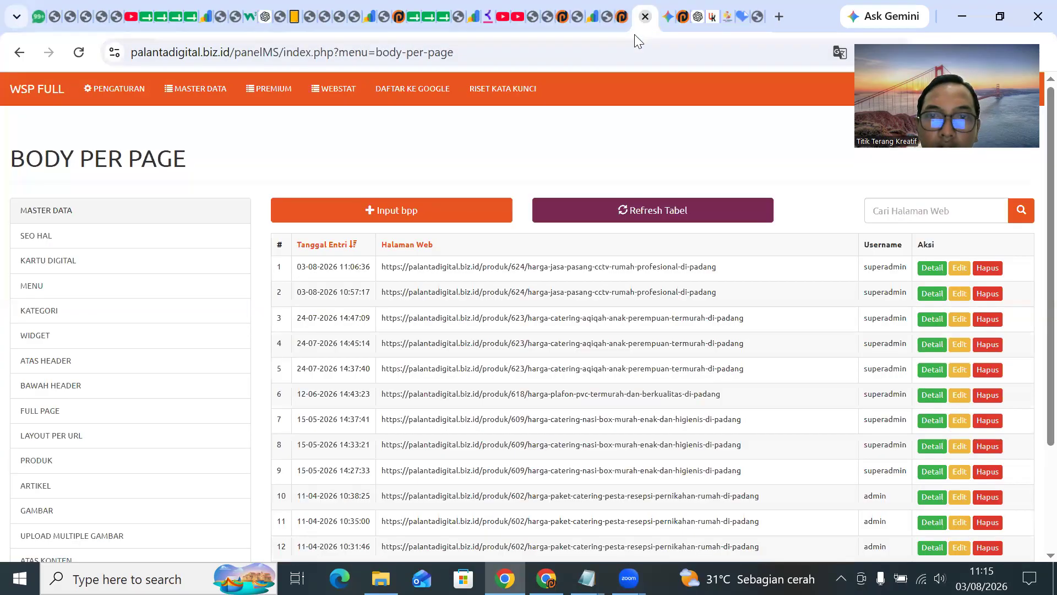
click(620, 18)
click(691, 16)
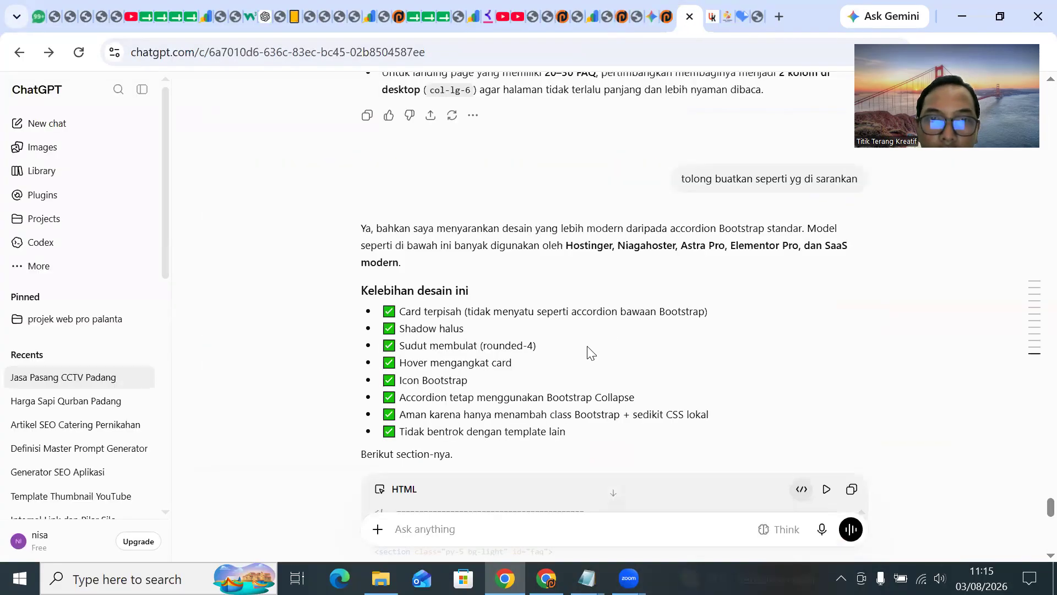
scroll(585, 349, down, 2)
scroll(586, 352, down, 3)
scroll(693, 347, down, 5)
scroll(716, 325, up, 1)
scroll(799, 276, up, 1)
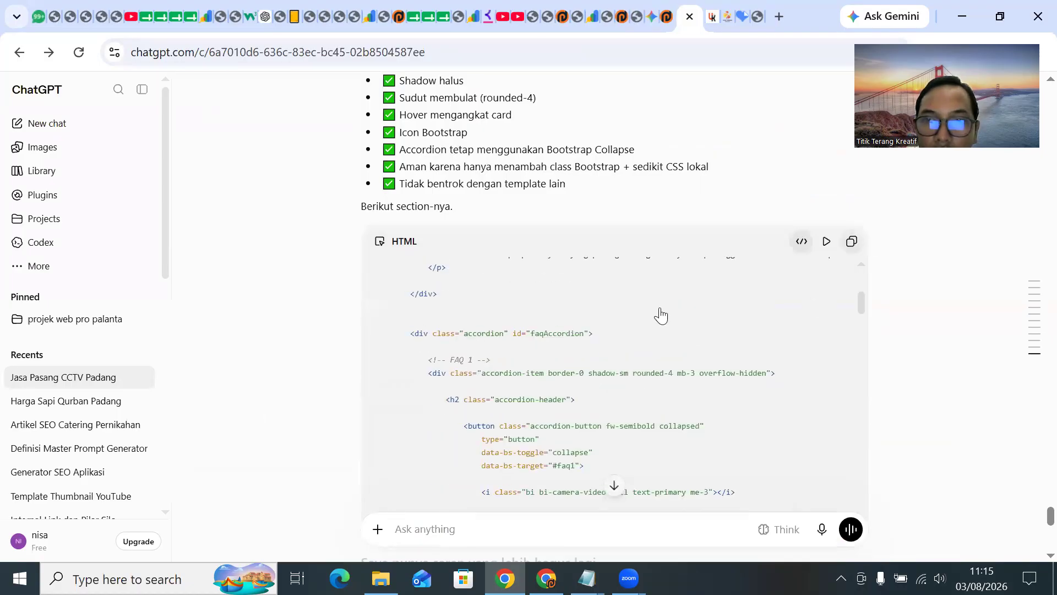
scroll(598, 314, down, 10)
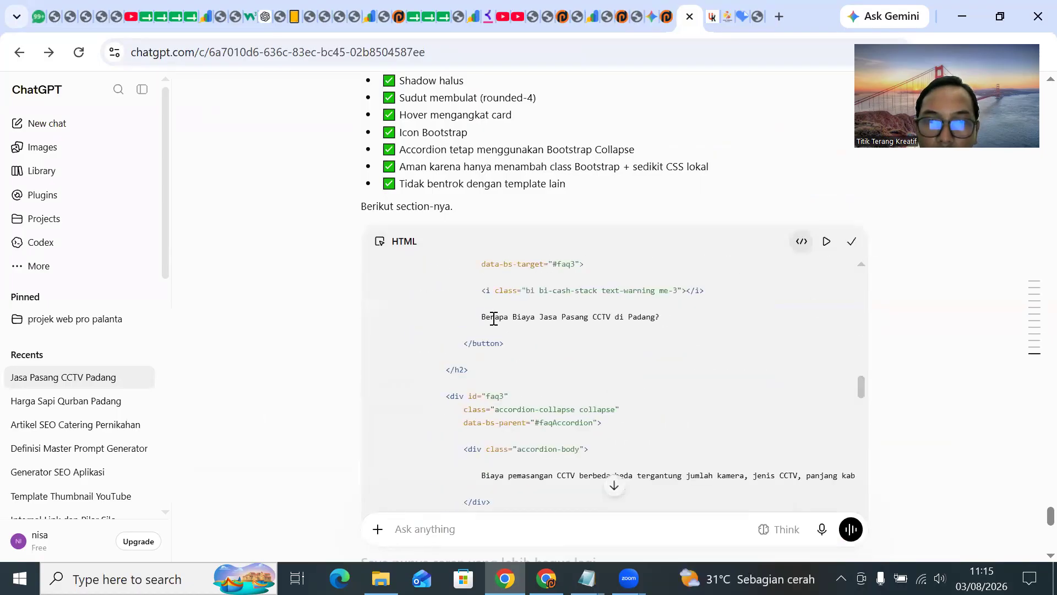
scroll(494, 318, down, 10)
Replace the content of the 10:57:17 CCTV entry in Body Per Page with the redesigned card-style FAQ code and save it.
click(637, 16)
click(958, 293)
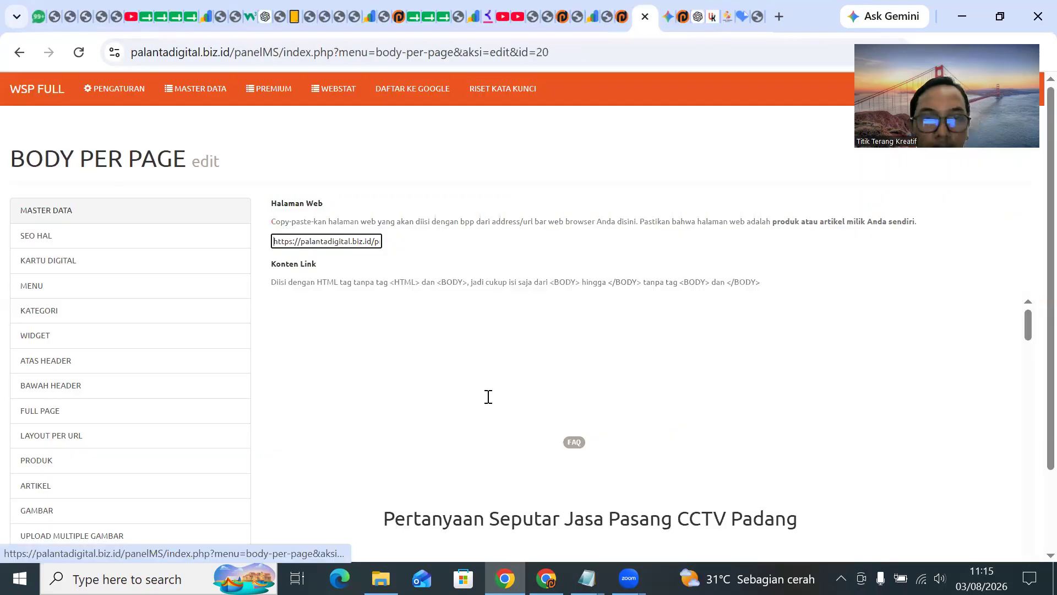
click(487, 397)
key(ctrl+a)
key(Delete)
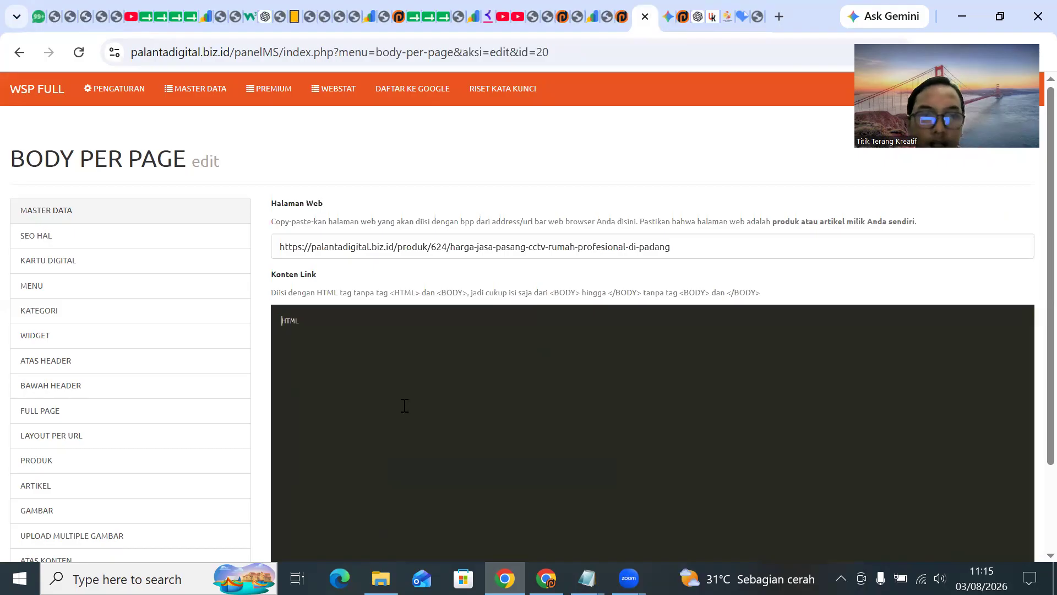
key(ctrl+v)
click(303, 555)
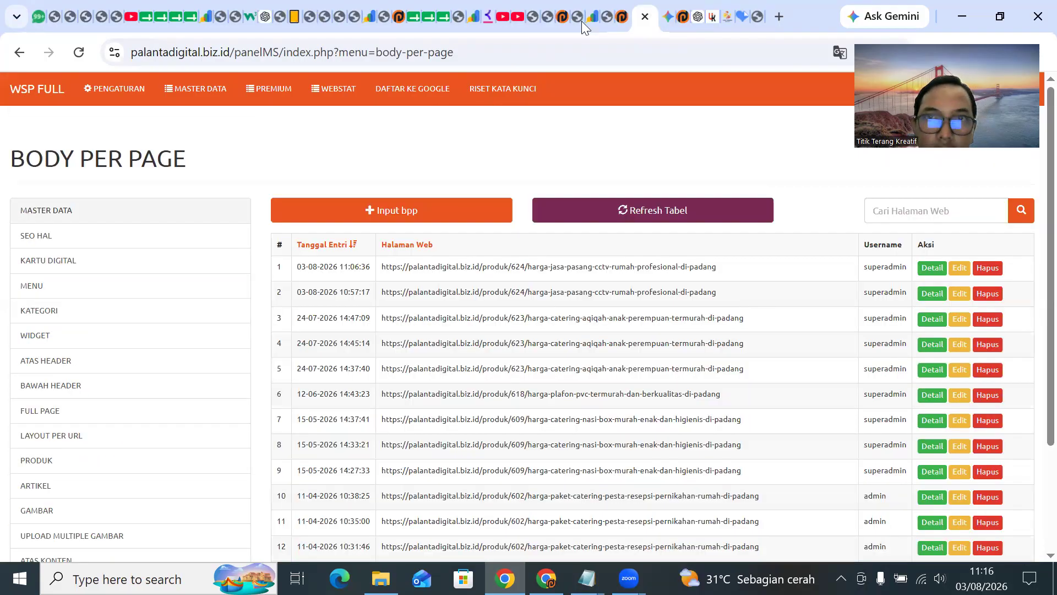
Reload the CCTV product page to check the redesigned FAQ section, and go back to the ChatGPT conversation.
click(608, 1)
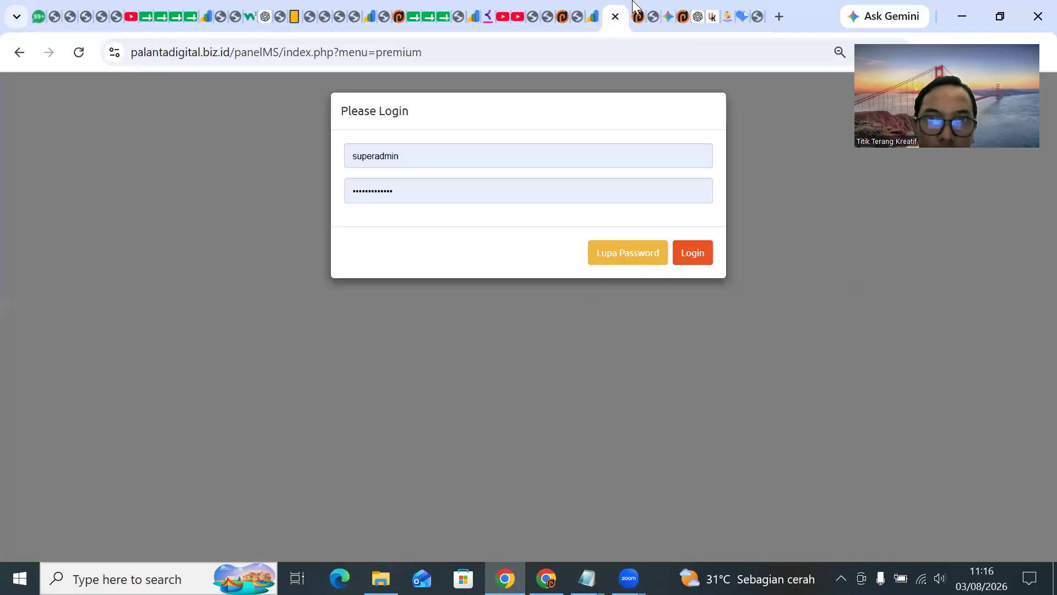
click(632, 2)
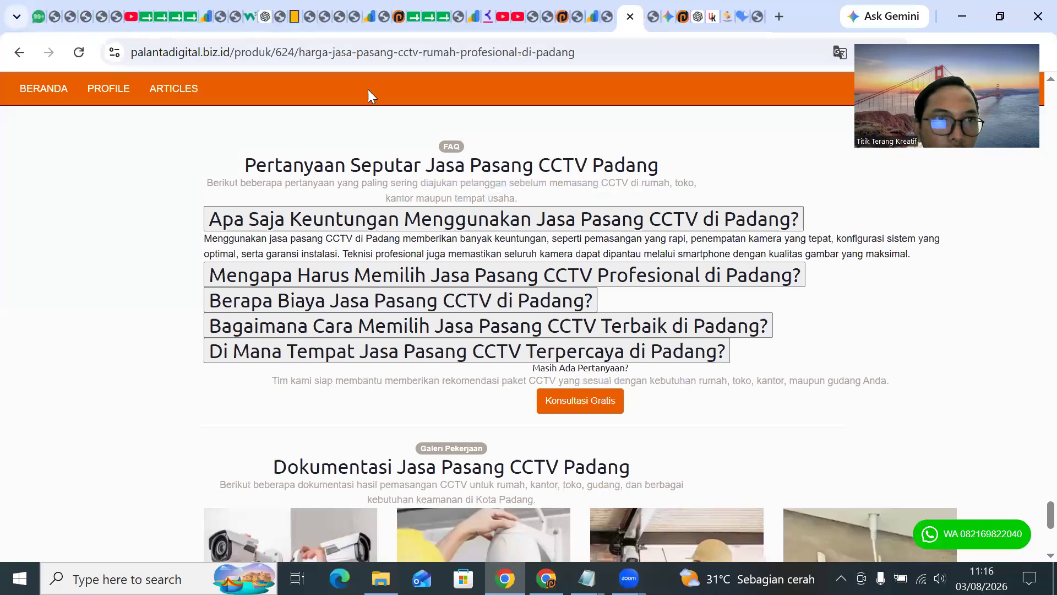
key(F5)
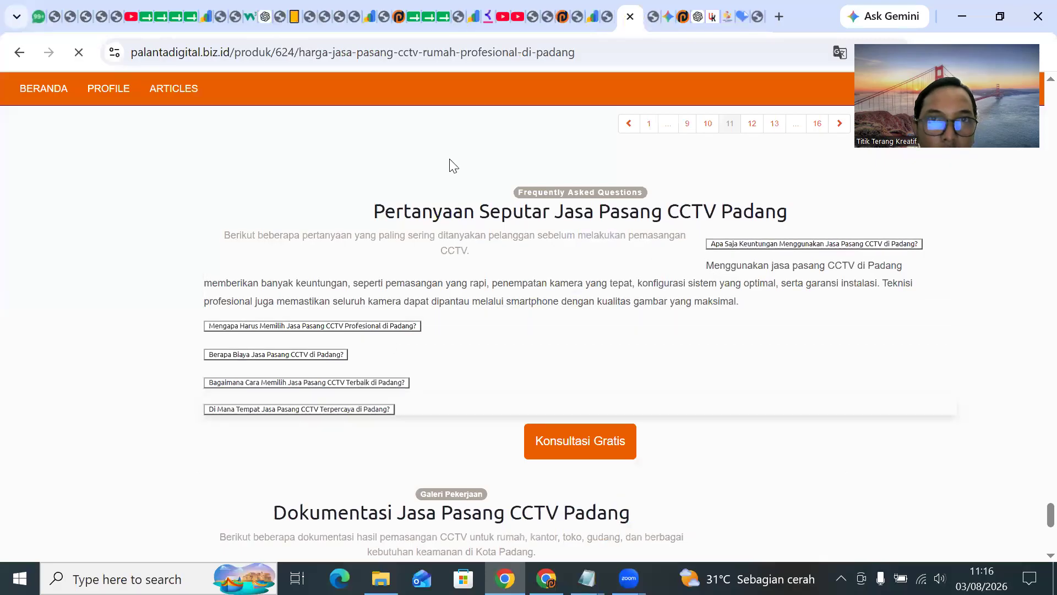
click(696, 16)
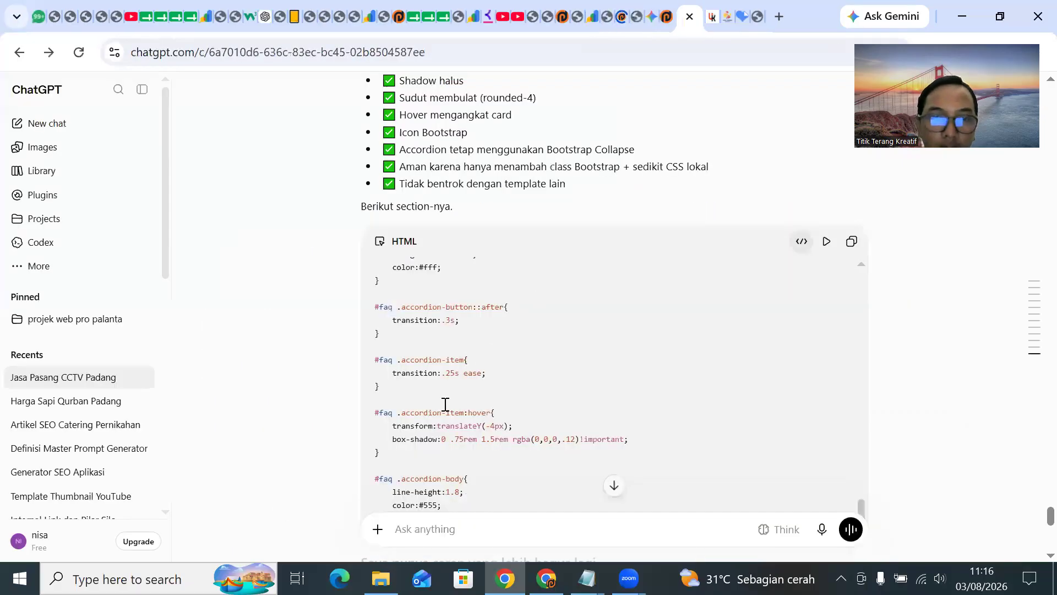
Draft the prompt "tolong revisi untuk section collapse dengan gaya pertanyaan di a tas dan jawaban di bagian bawah saat diklik barumuncul jawaban".
click(439, 529)
text(to)
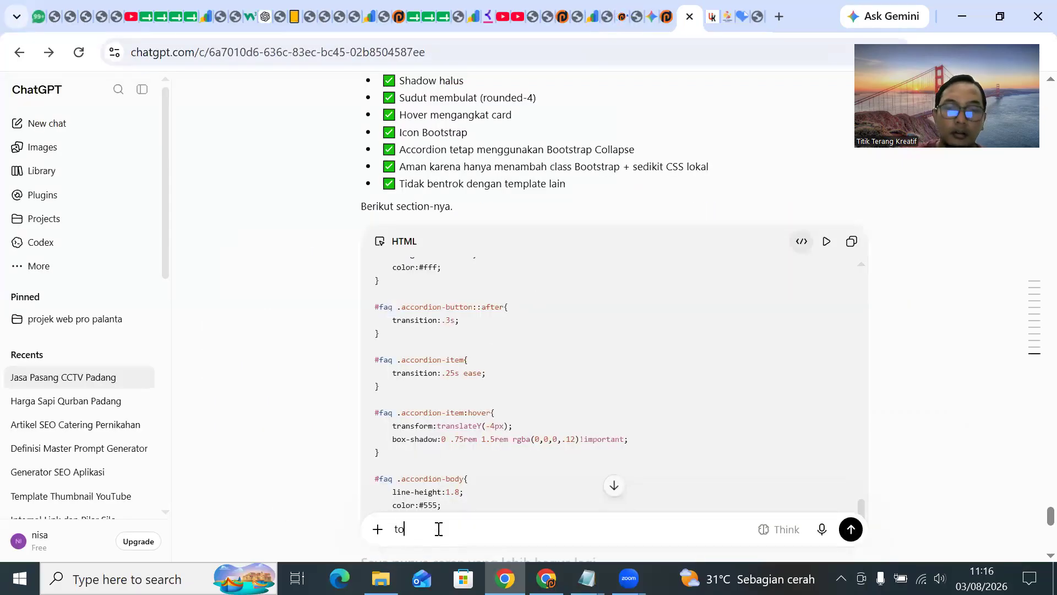
text(long revisi)
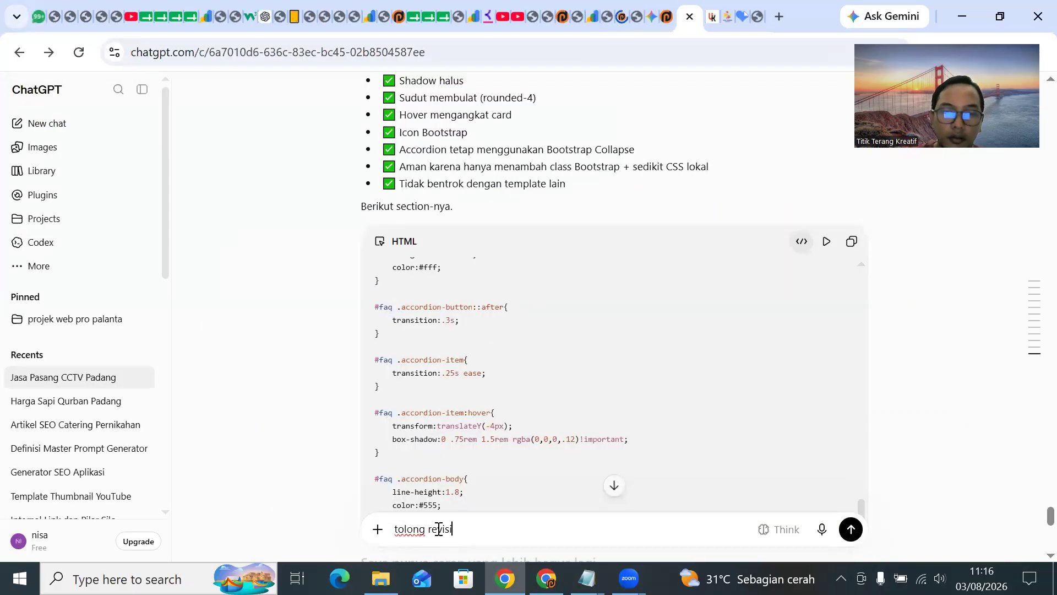
text( untuk html)
key(BackSpace)
key(BackSpace)
key(BackSpace)
key(BackSpace)
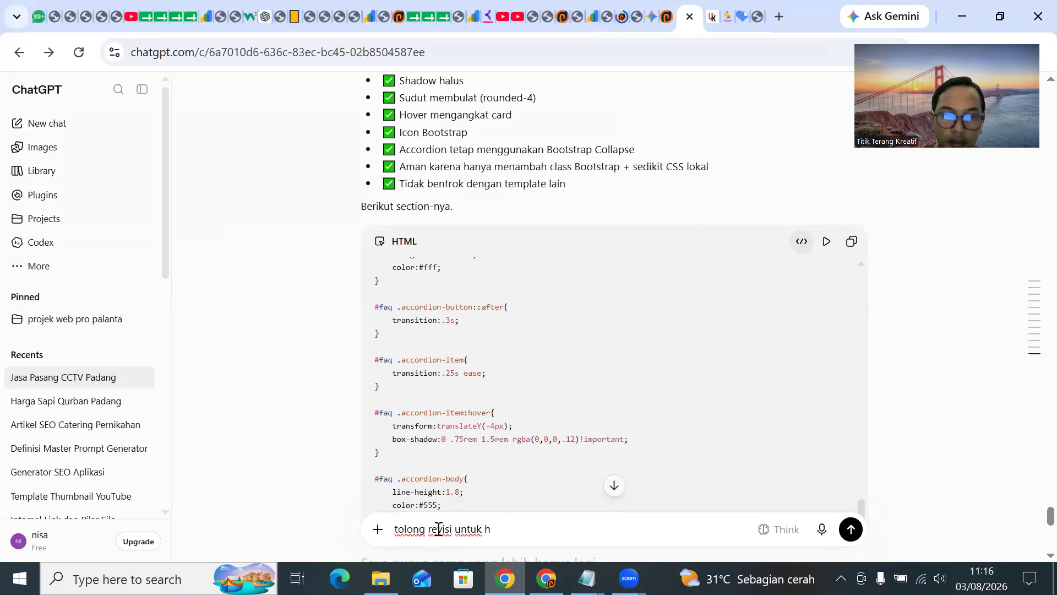
text(section collapse )
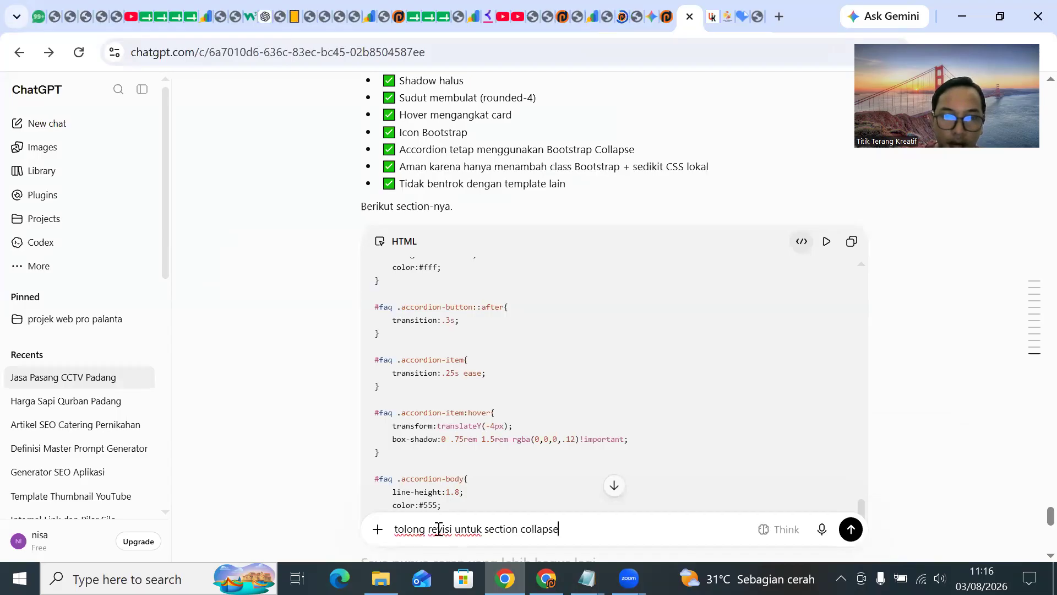
text(dengan gaya pertanyaan)
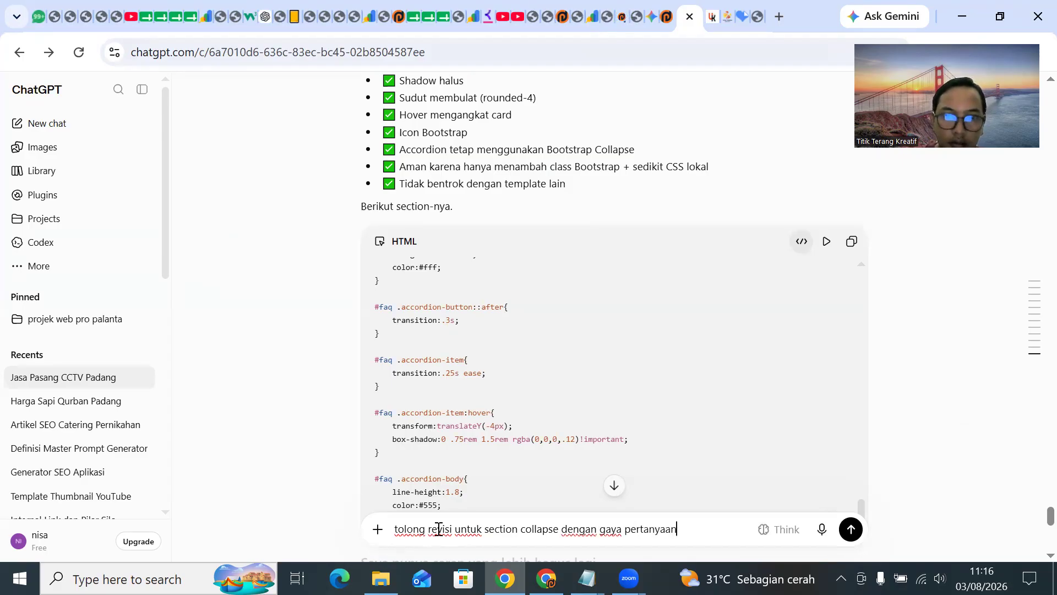
text( di a tas dan j)
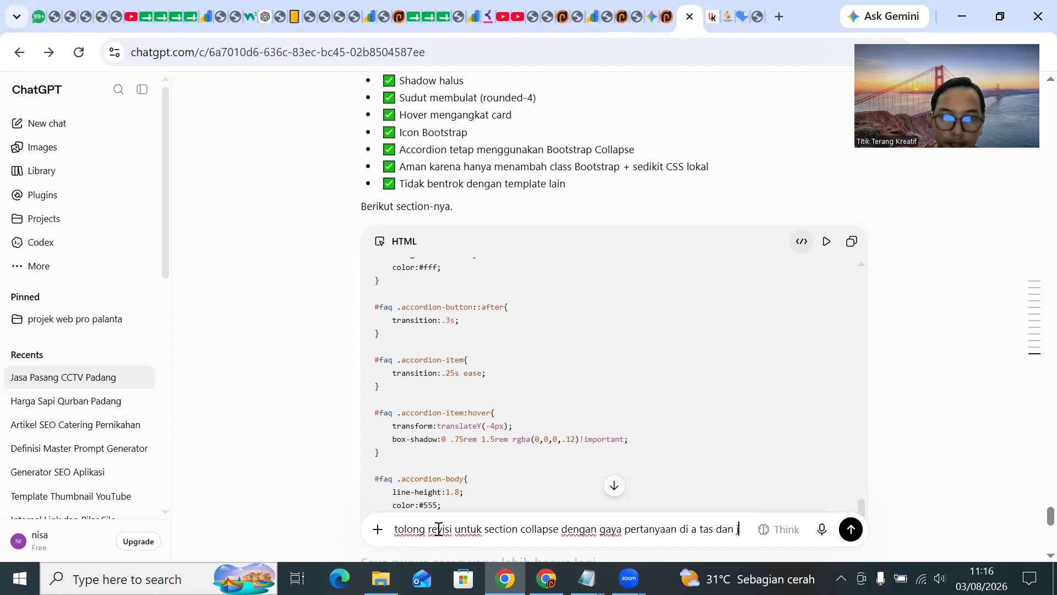
text(awabab)
key(BackSpace)
key(BackSpace)
key(BackSpace)
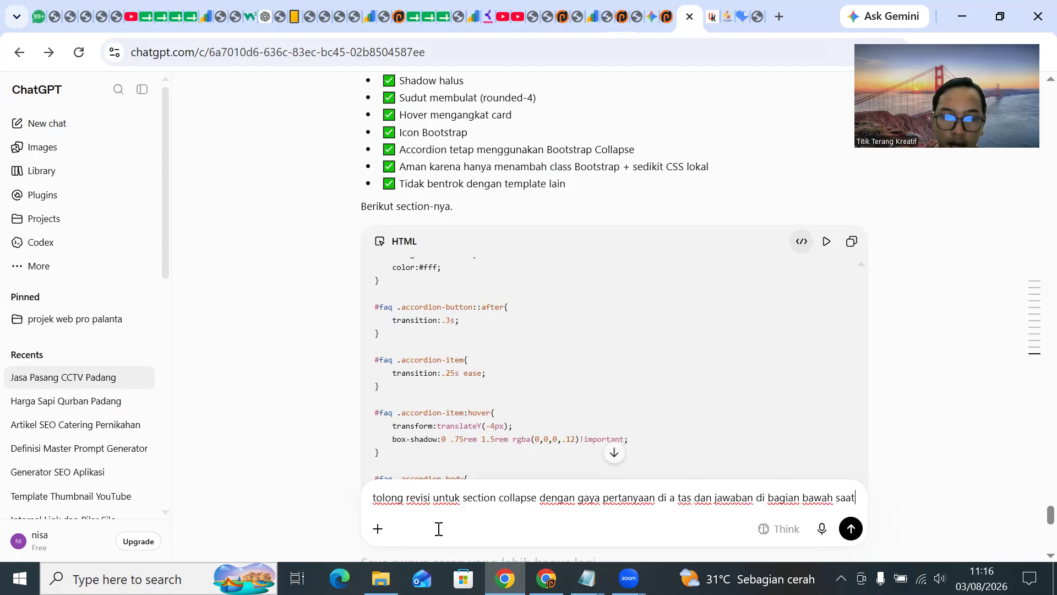
text(diklik ba)
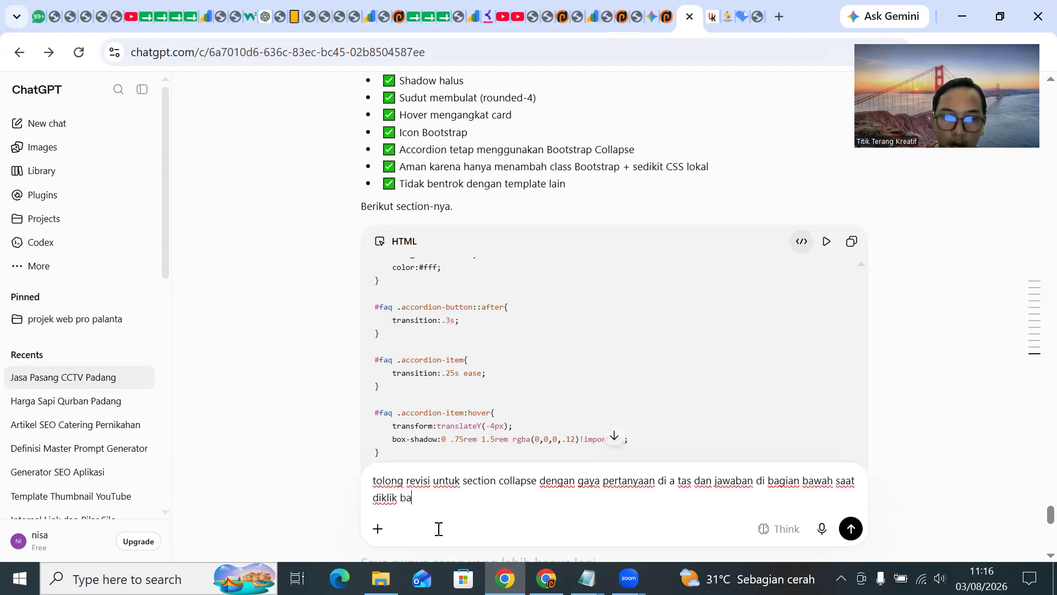
text(rumuncul jawaban)
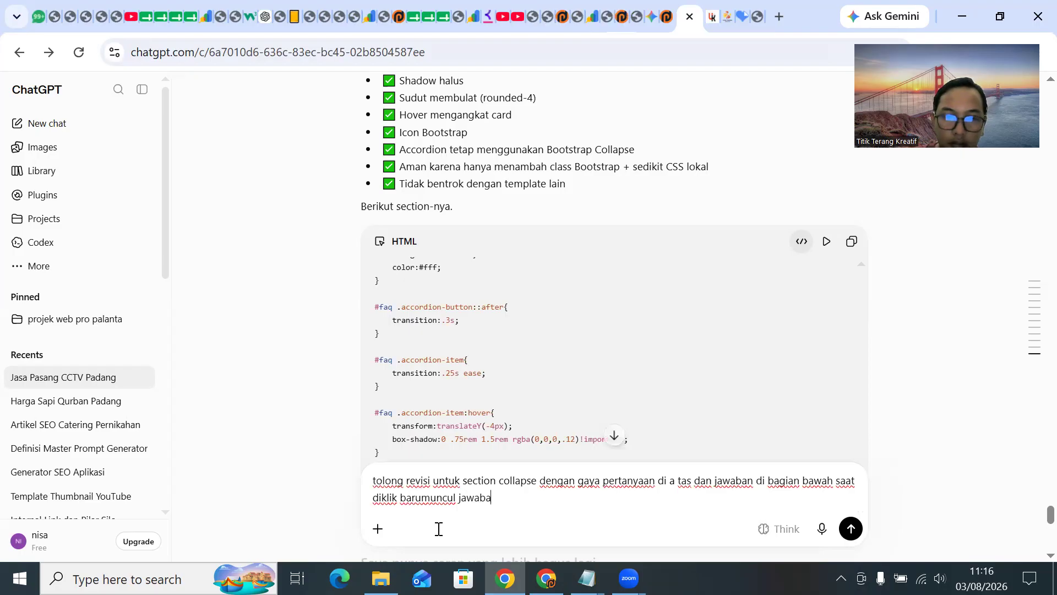
Insert "pertanyan" after "diklik" and "html" before "collapse" in the prompt, and send it to ChatGPT.
click(400, 497)
text(pertanyan)
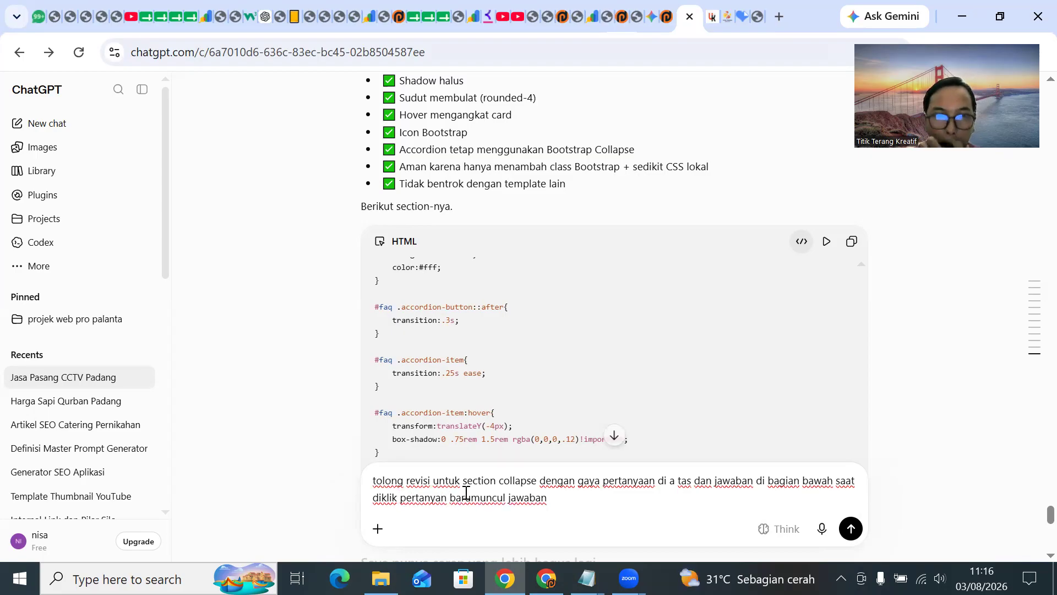
click(500, 485)
text(html)
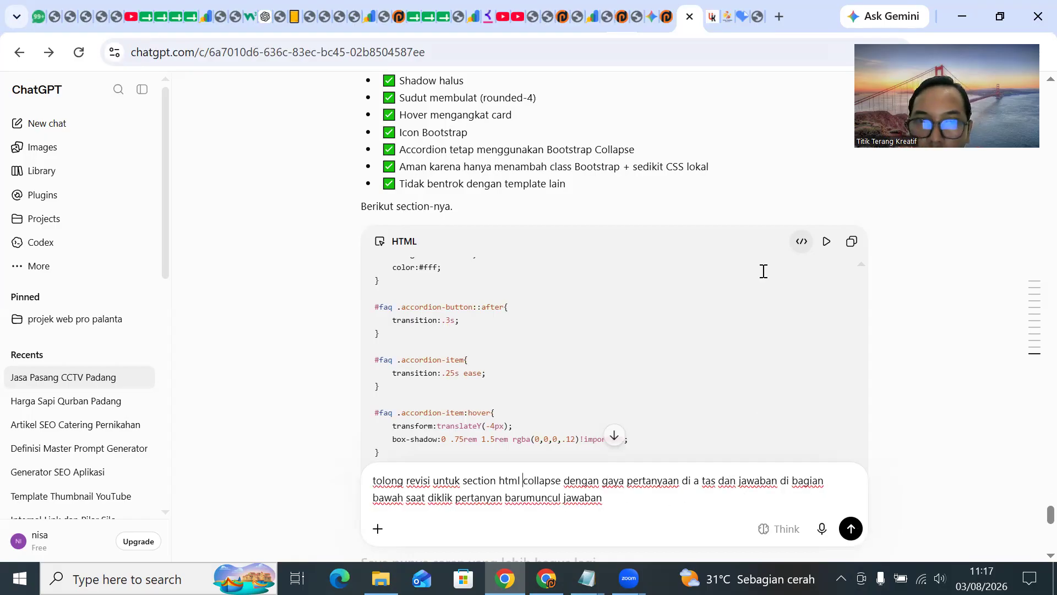
key(Return)
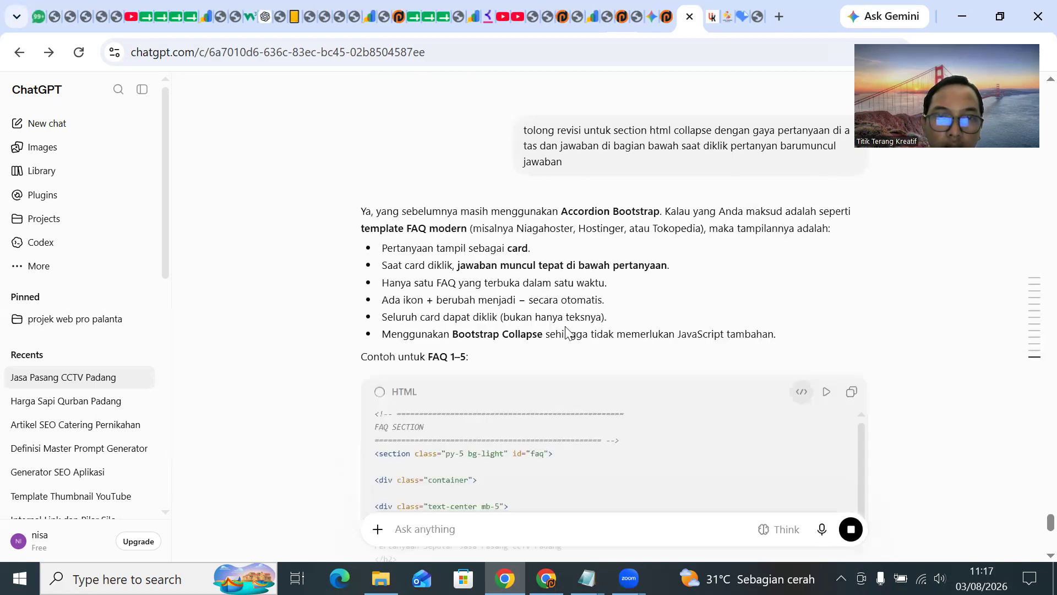
Look over the revised collapse code in the reply and check the current FAQ section on the CCTV product page.
scroll(568, 314, down, 4)
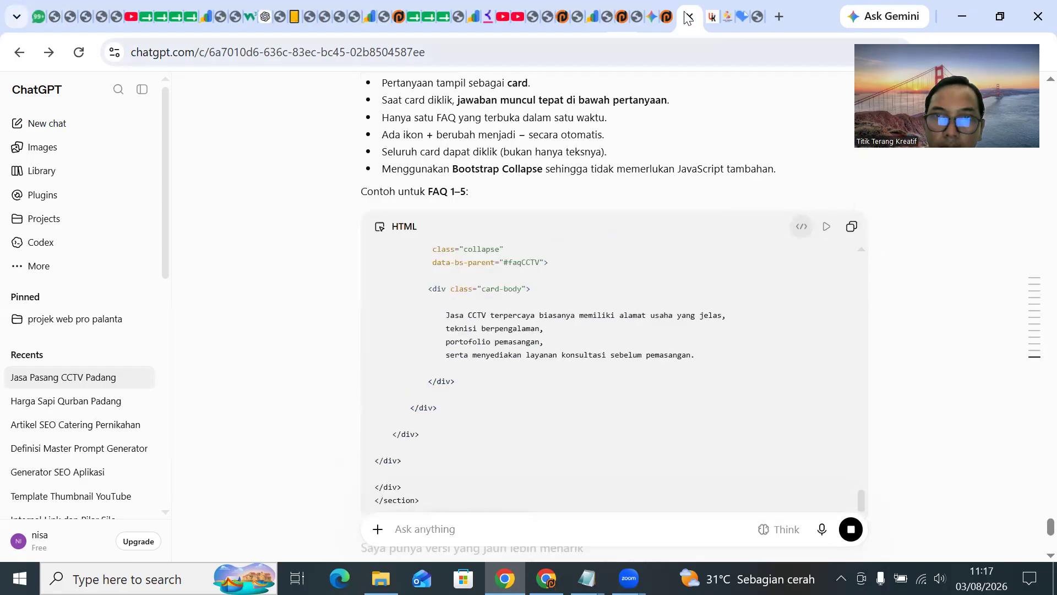
click(611, 16)
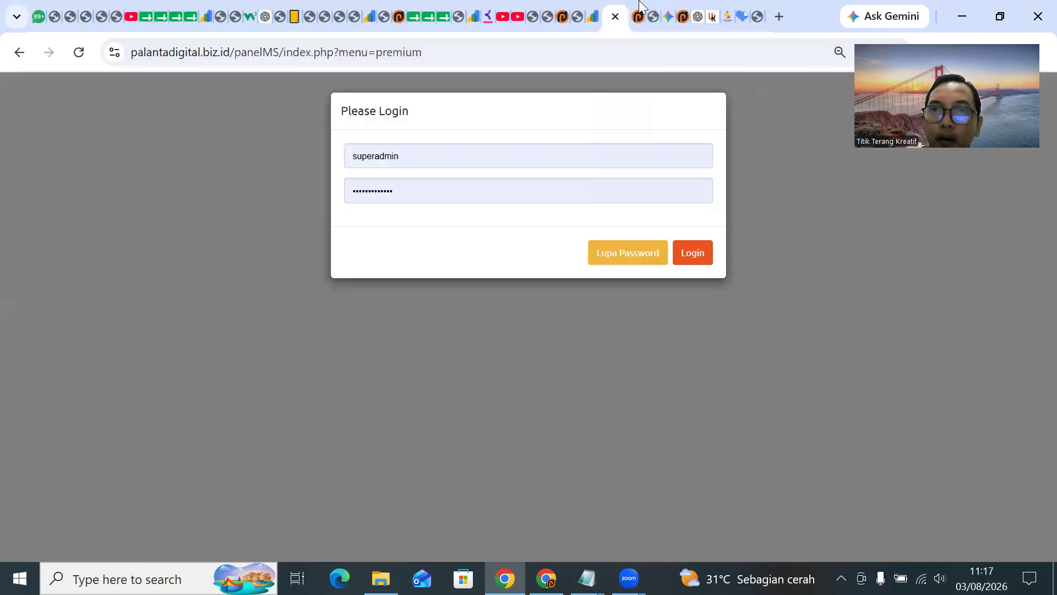
click(637, 15)
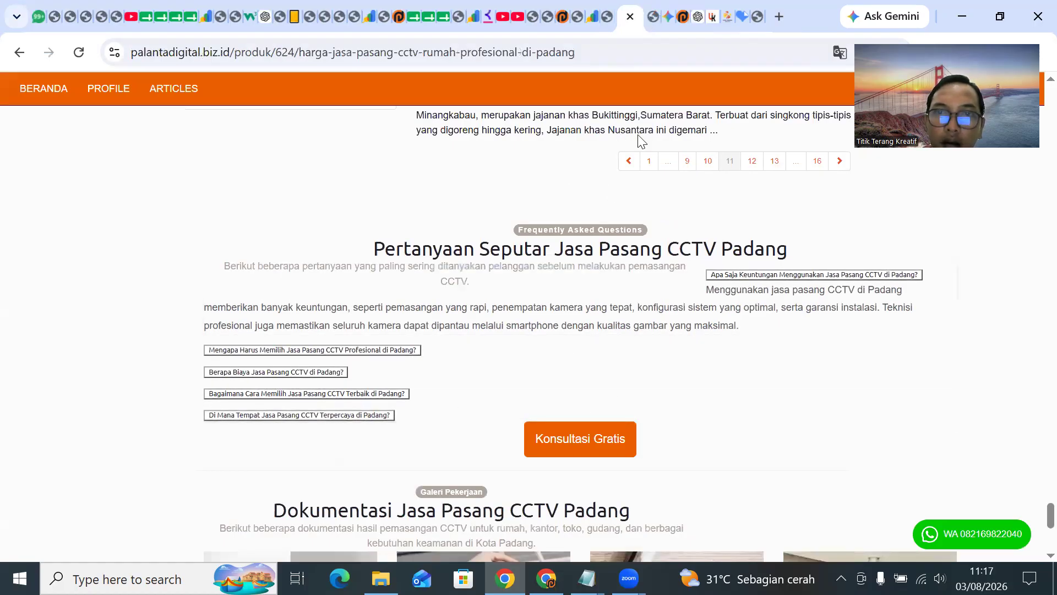
click(683, 16)
Return to ChatGPT and copy the HTML of the revised FAQ section with collapse cards for FAQ 1–5.
click(698, 16)
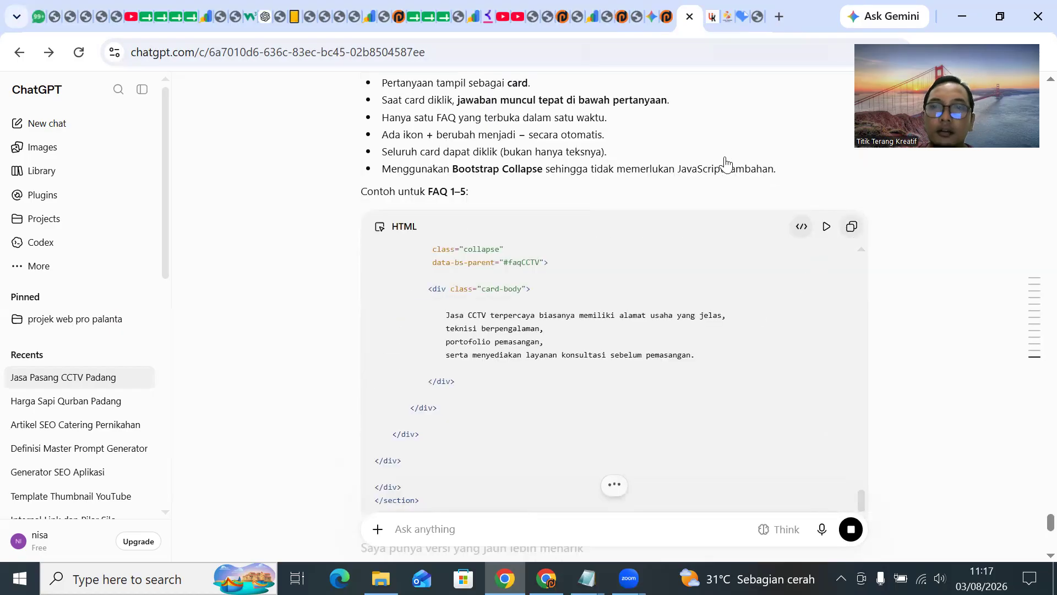
scroll(697, 303, down, 2)
scroll(540, 417, down, 3)
scroll(578, 276, up, 4)
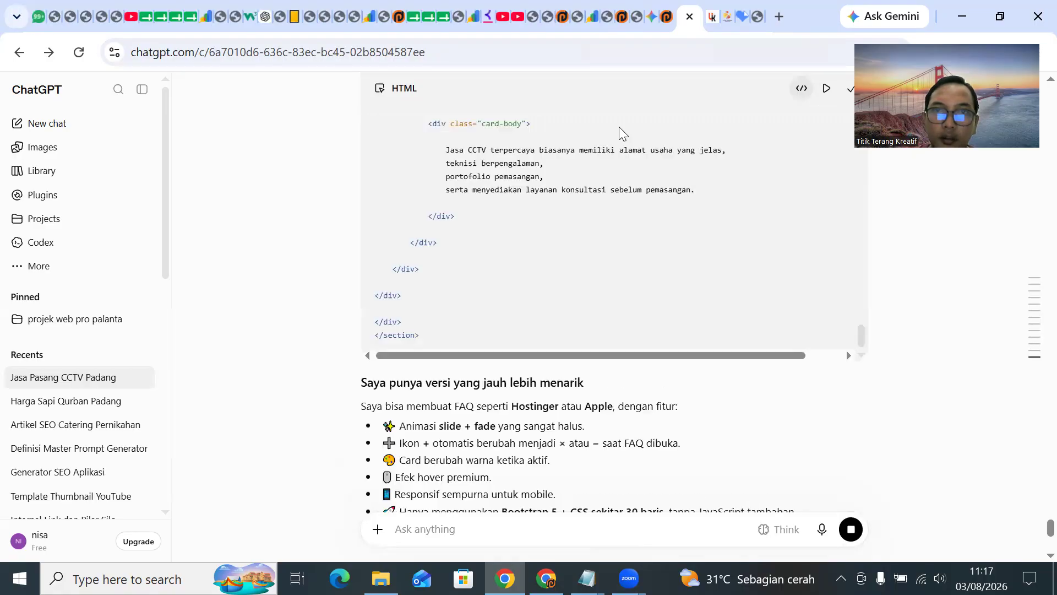
Replace the content of the 10:57:17 CCTV entry in Body Per Page with the copied collapse FAQ code and save it.
click(653, 19)
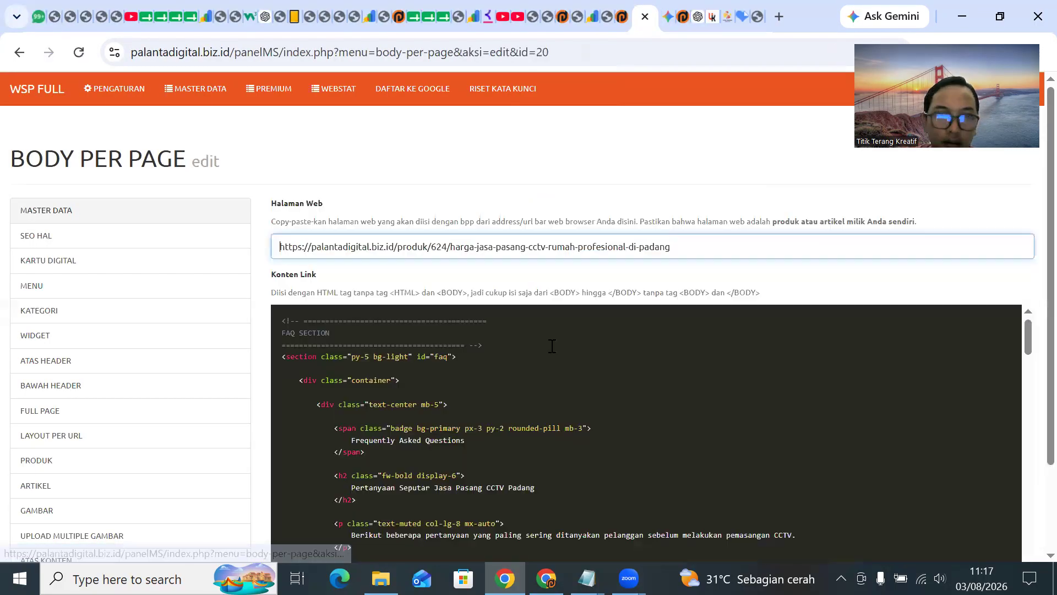
click(549, 352)
key(ctrl+a)
key(BackSpace)
key(ctrl+v)
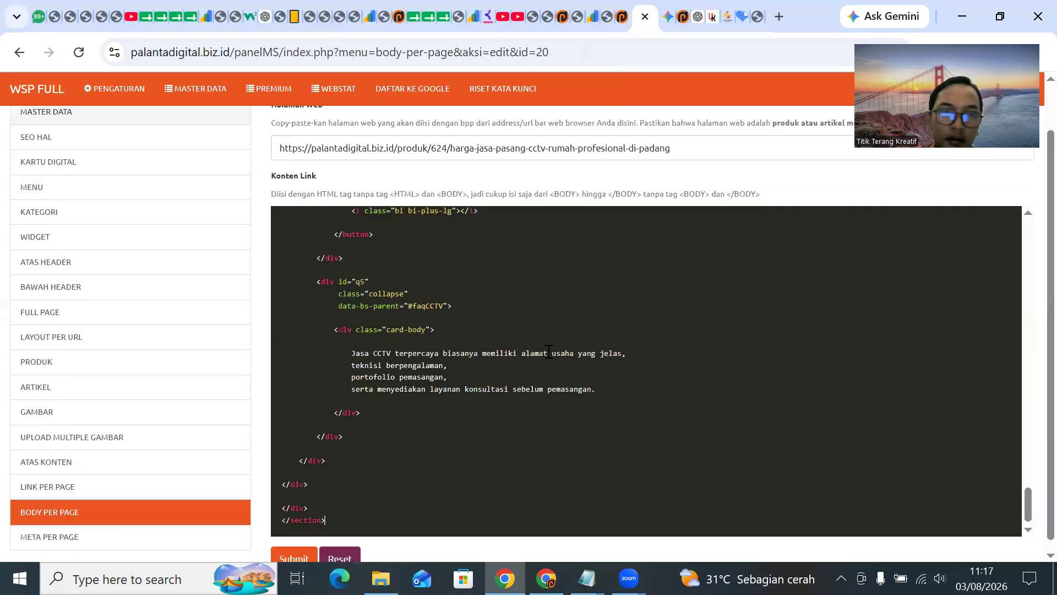
scroll(307, 249, down, 1)
click(300, 541)
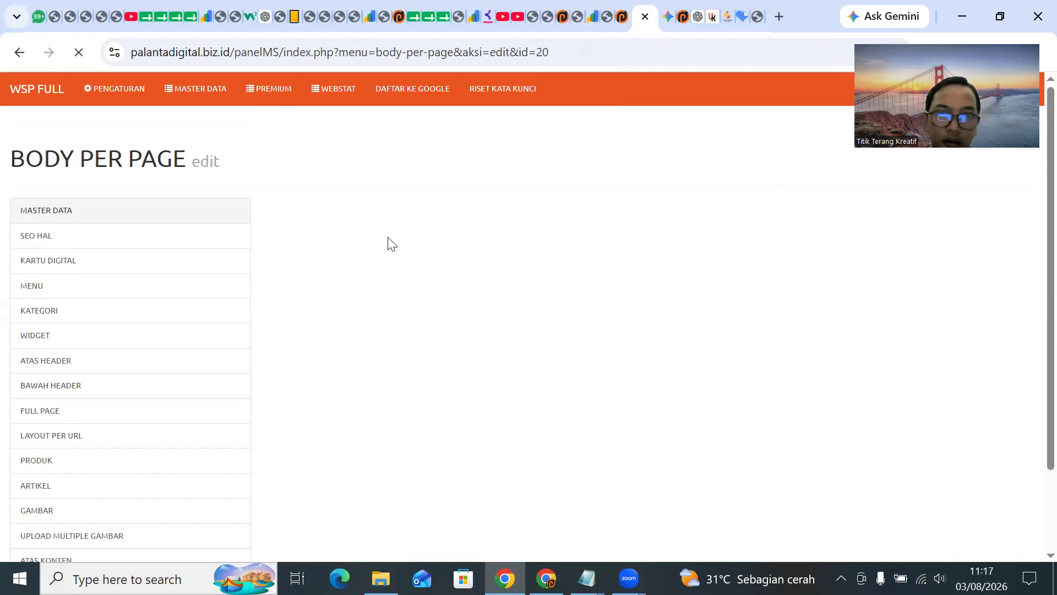
Reload the CCTV product page and check how the collapse-style FAQ questions and answers display above the documentation gallery.
click(623, 16)
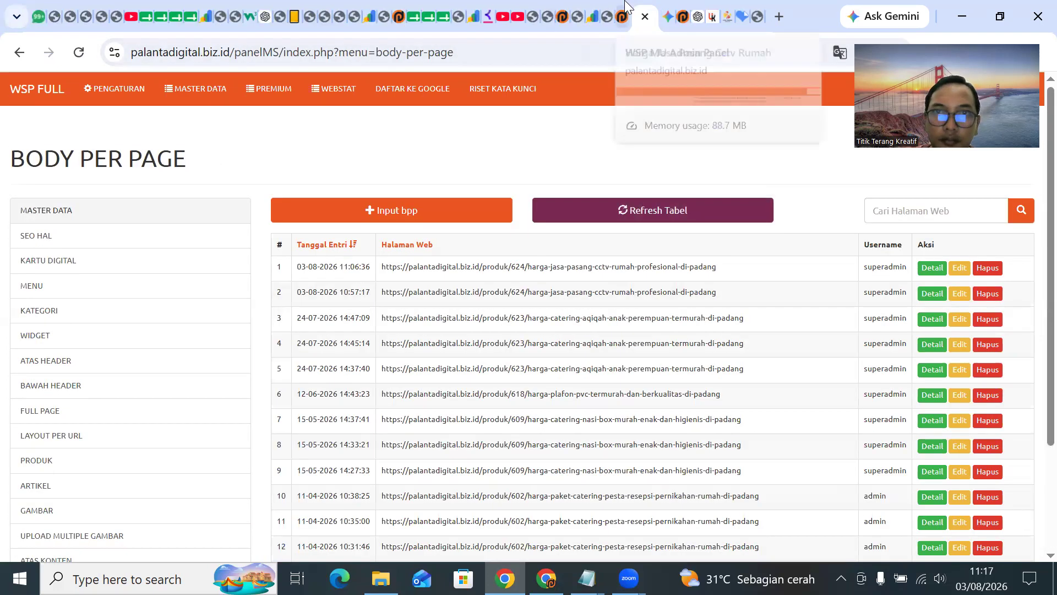
click(87, 59)
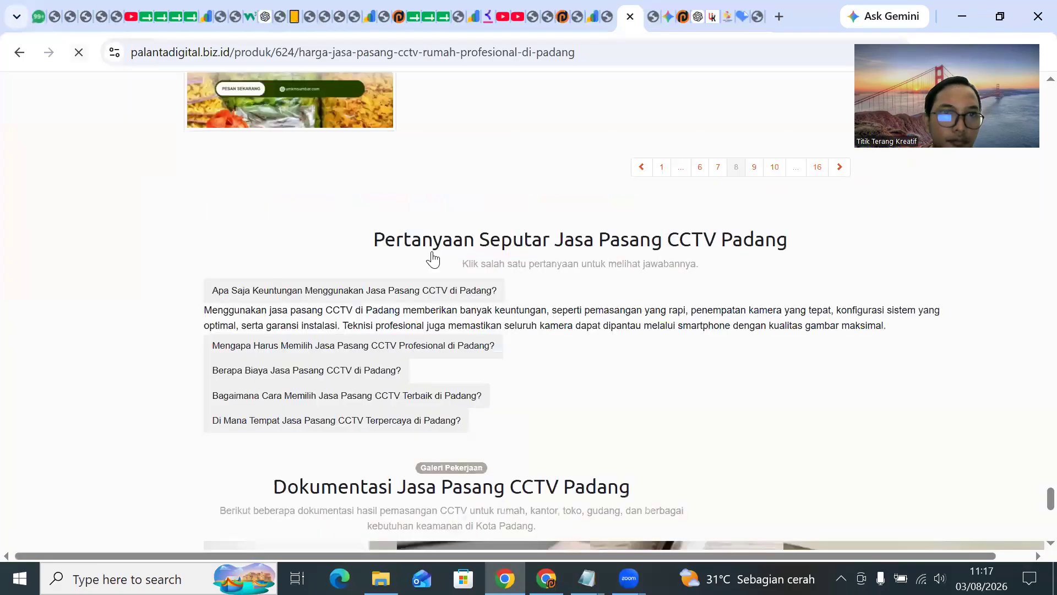
scroll(418, 319, down, 4)
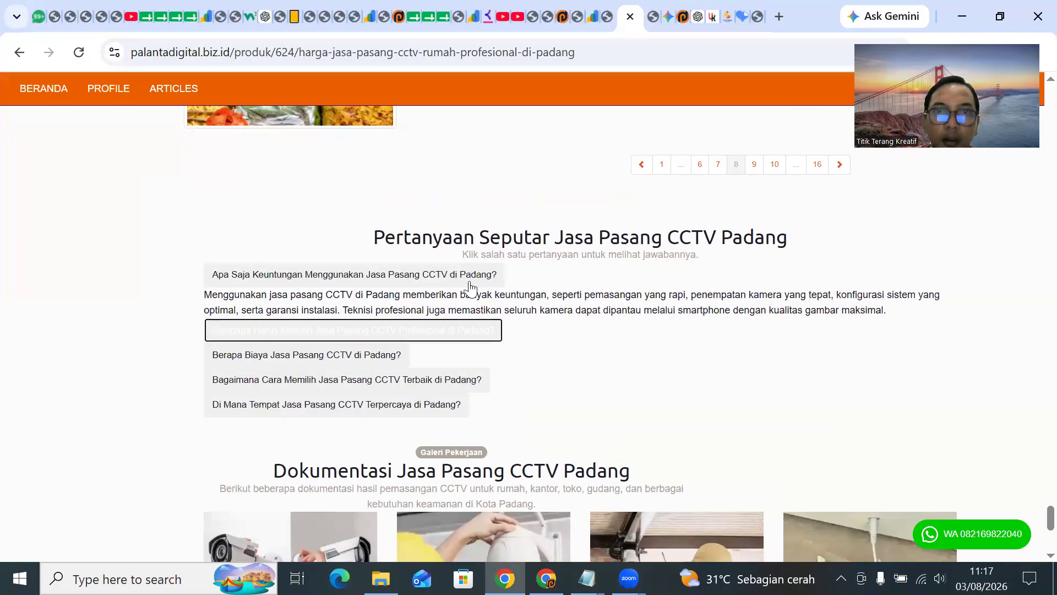
scroll(469, 331, up, 1)
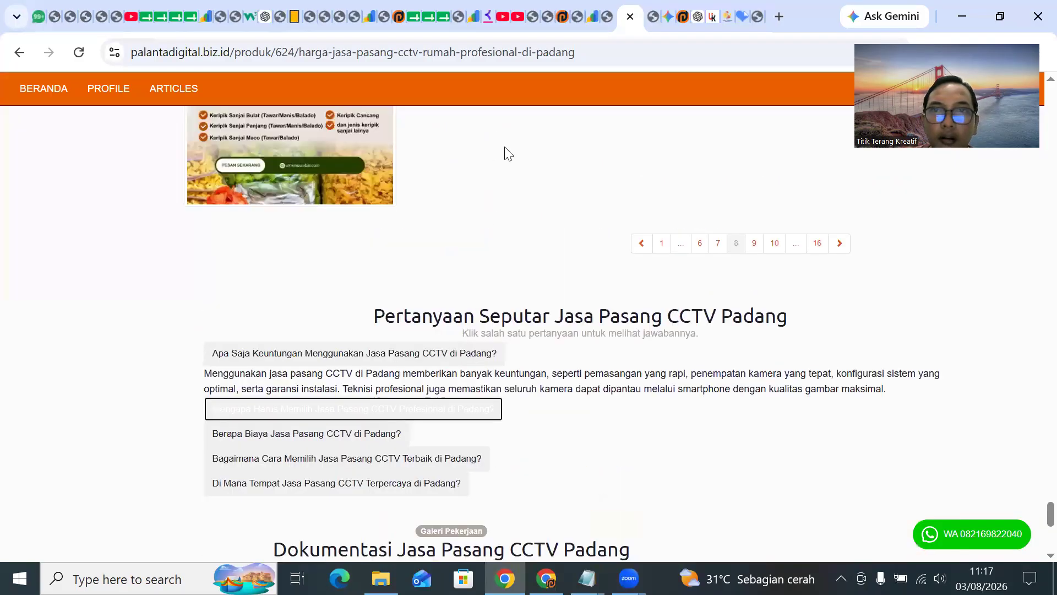
Return to ChatGPT and request the more attractive FAQ version it offers with the prompt "coba buatkan".
click(698, 17)
scroll(560, 449, down, 1)
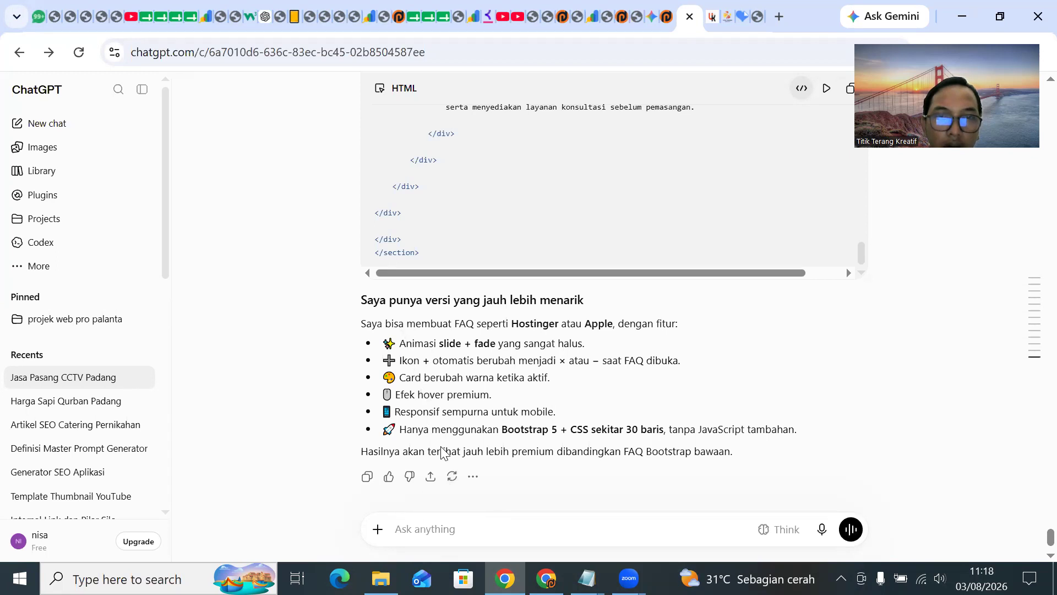
click(503, 526)
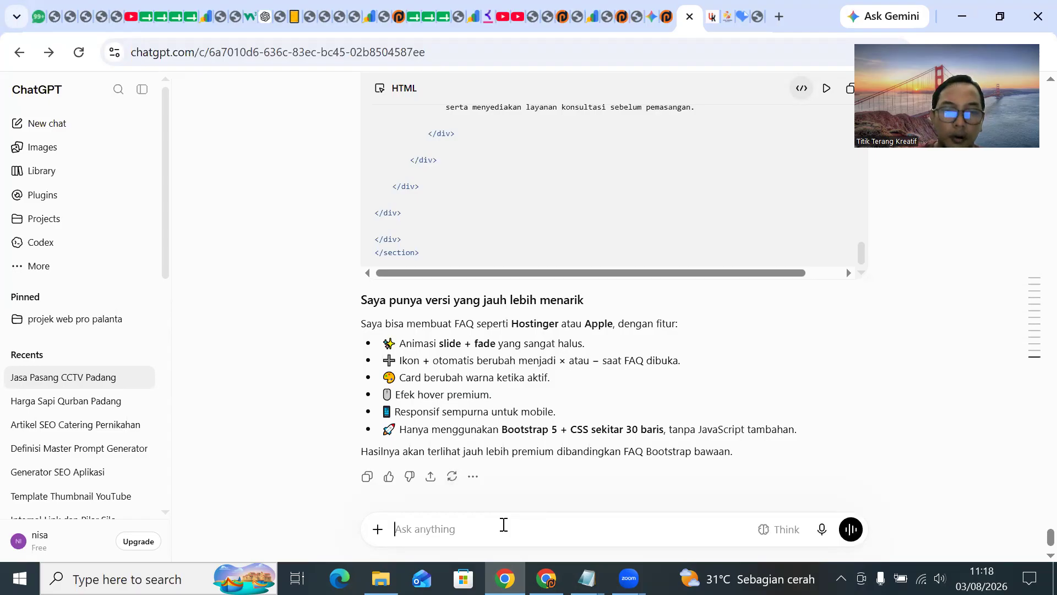
text(coba buatkan)
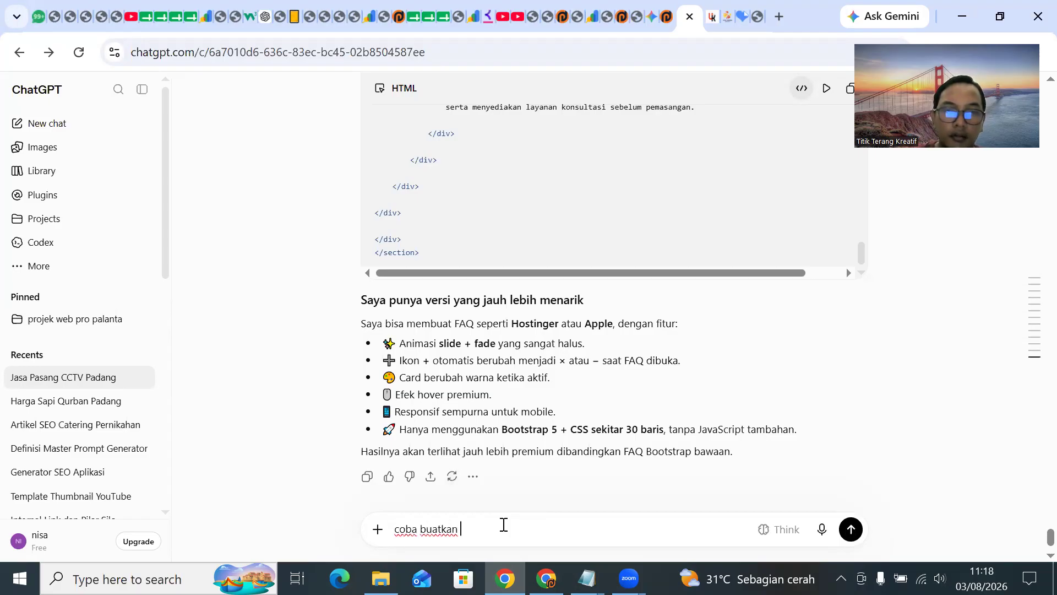
key(Return)
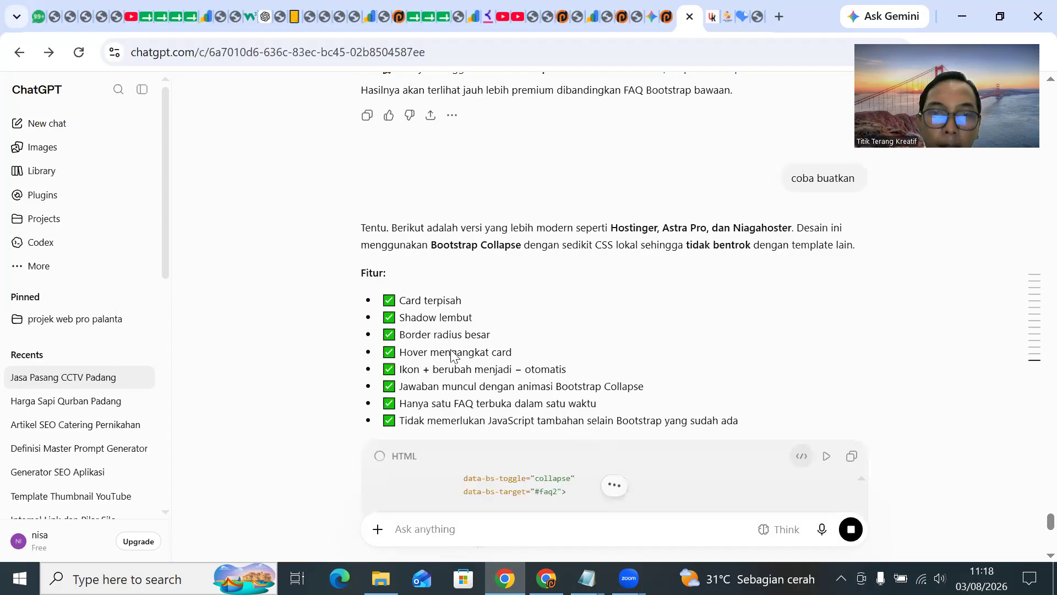
Review the reply with the Hostinger-style FAQ and its further premium suggestions, and copy the new HTML and CSS code.
scroll(455, 480, down, 5)
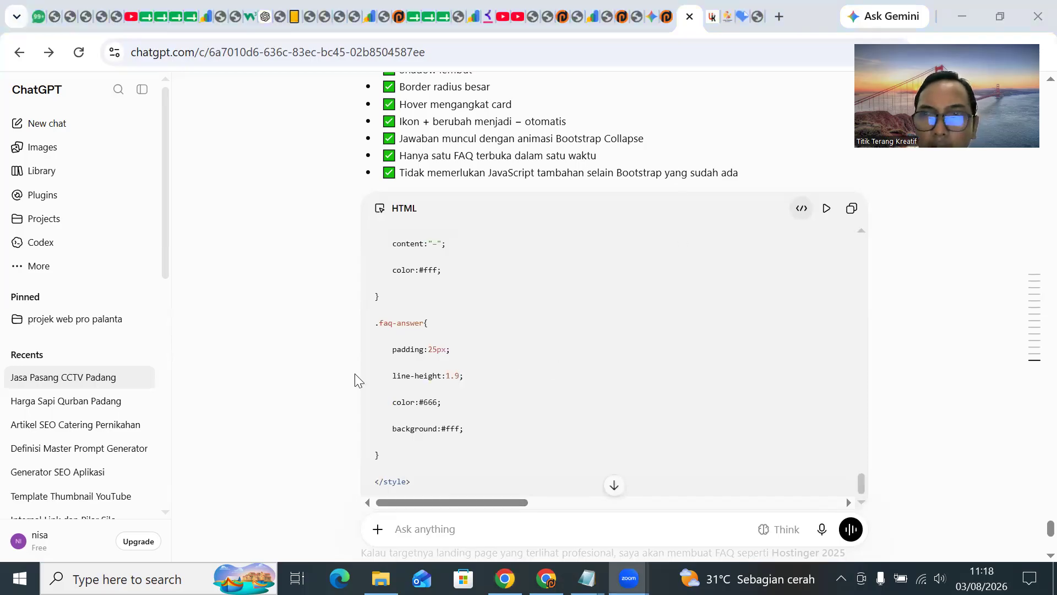
scroll(357, 380, down, 3)
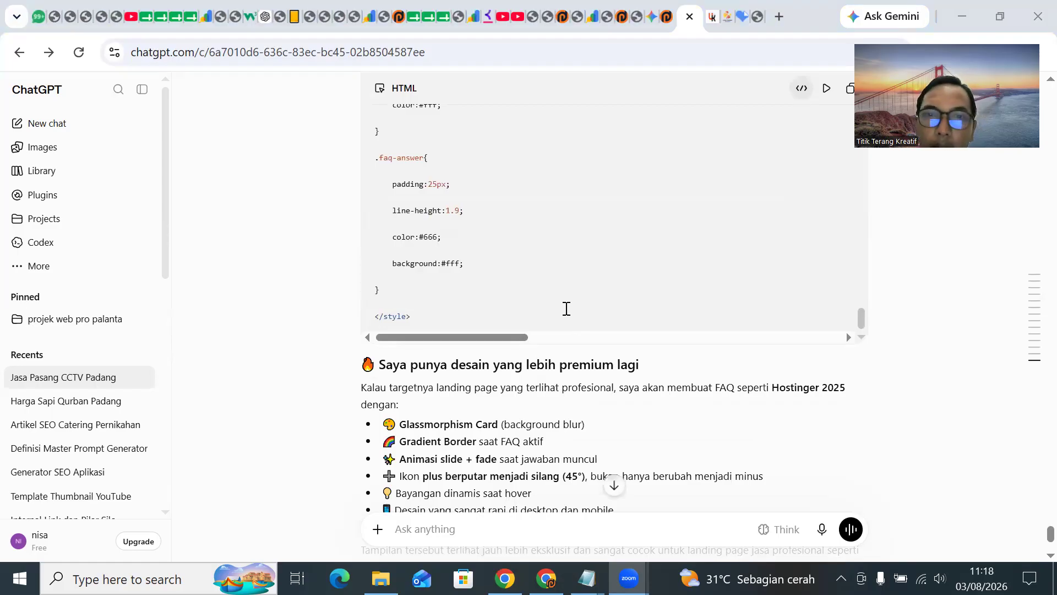
scroll(570, 416, down, 3)
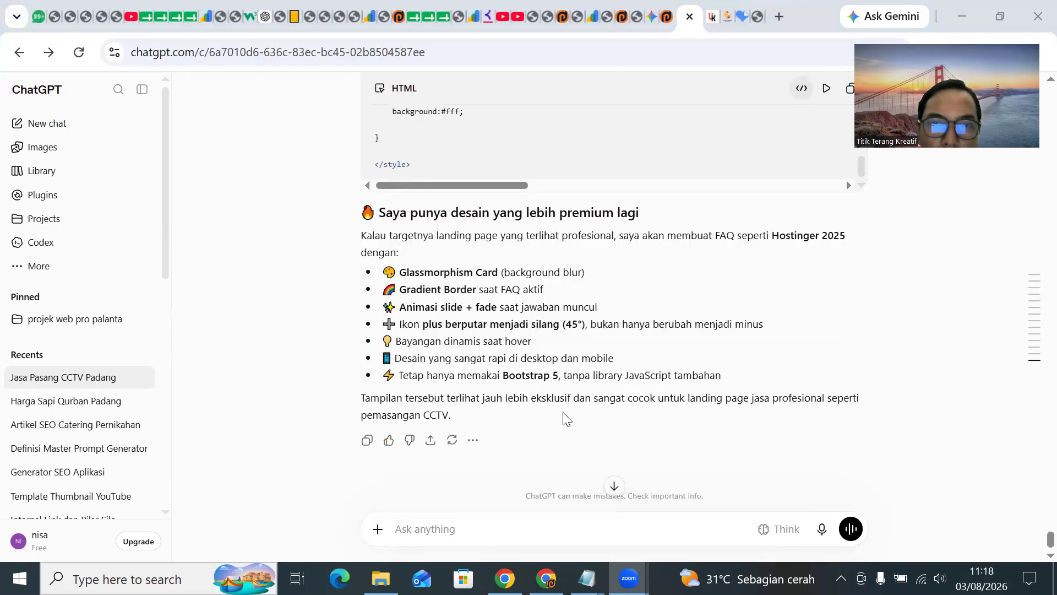
scroll(701, 183, up, 6)
click(858, 225)
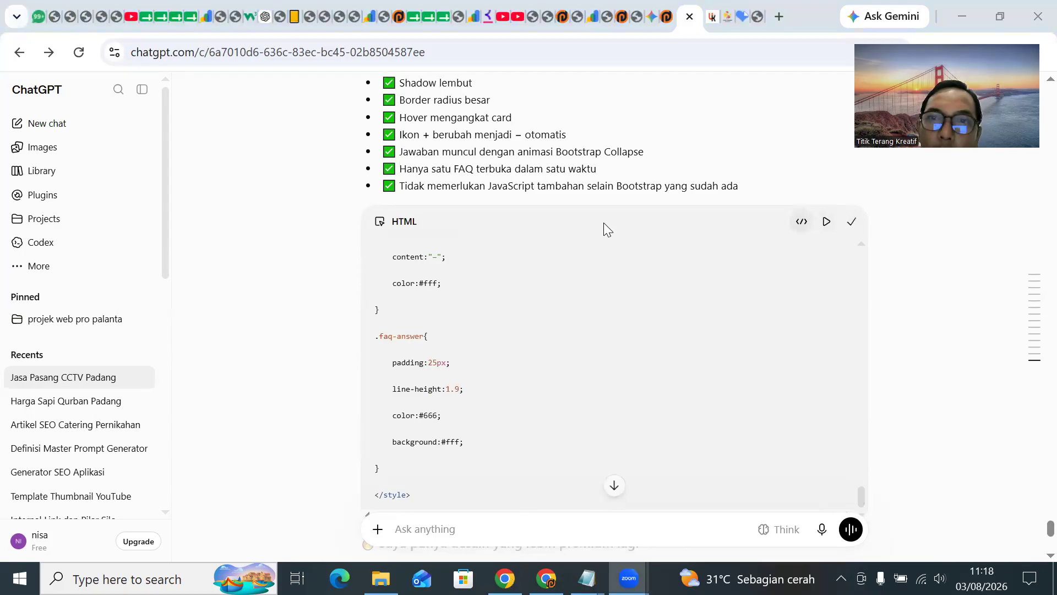
click(852, 223)
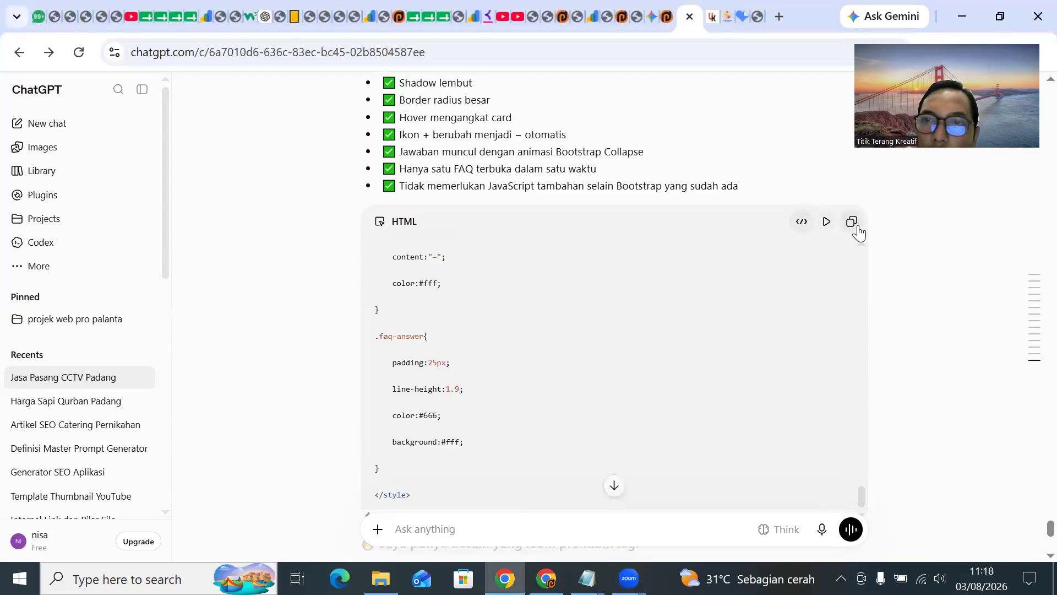
Replace the content of the 10:57:17 CCTV entry in Body Per Page with the Hostinger-style FAQ code and save it.
click(642, 21)
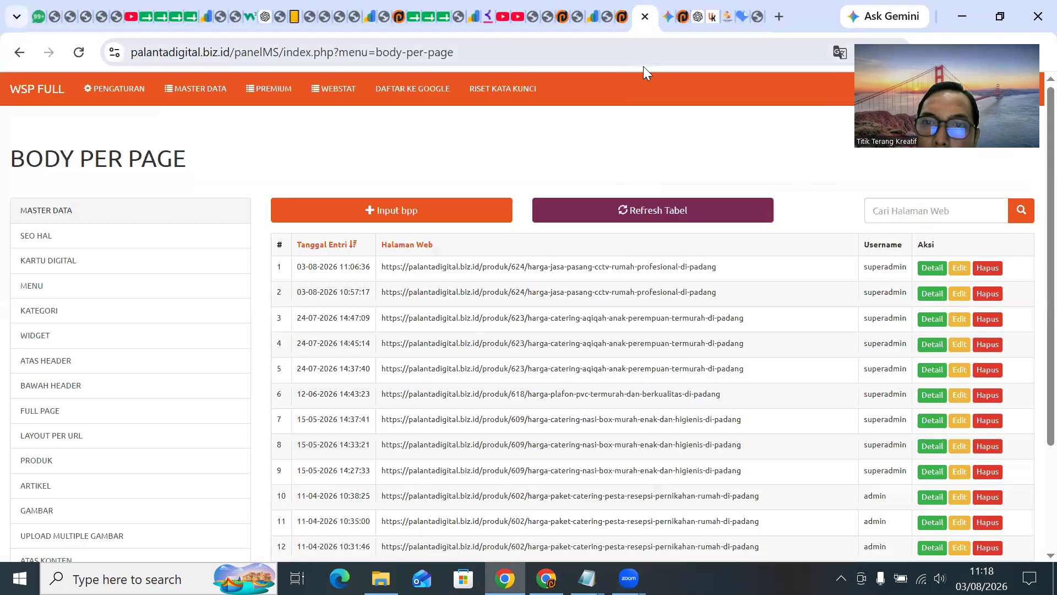
click(963, 297)
click(390, 377)
key(ctrl+a)
key(BackSpace)
key(ctrl+v)
click(294, 558)
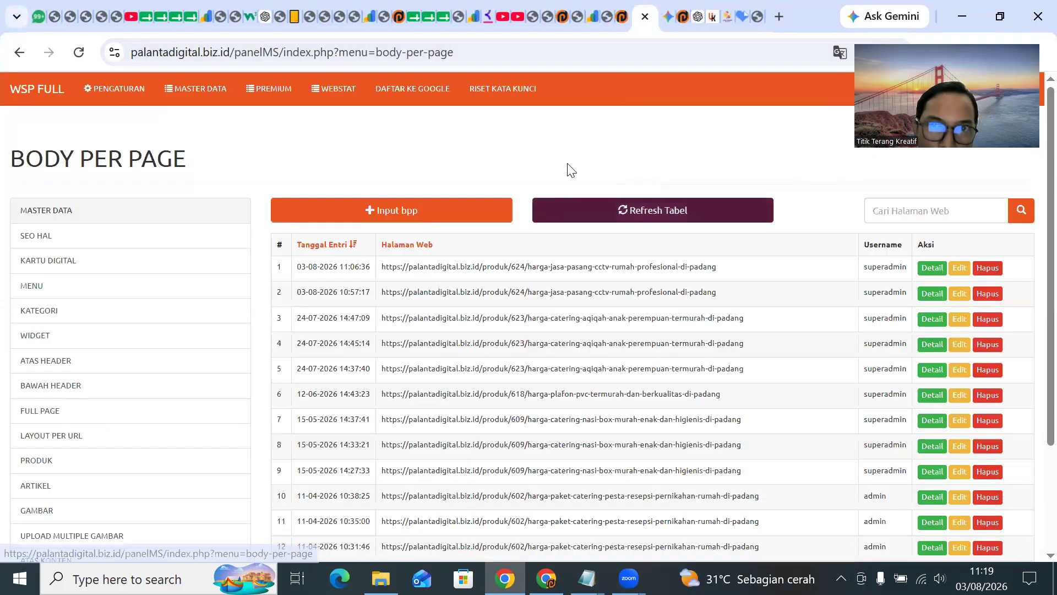
Return to the CCTV product page and review how the Hostinger-style FAQ displays above the documentation gallery and within the whole page.
click(621, 16)
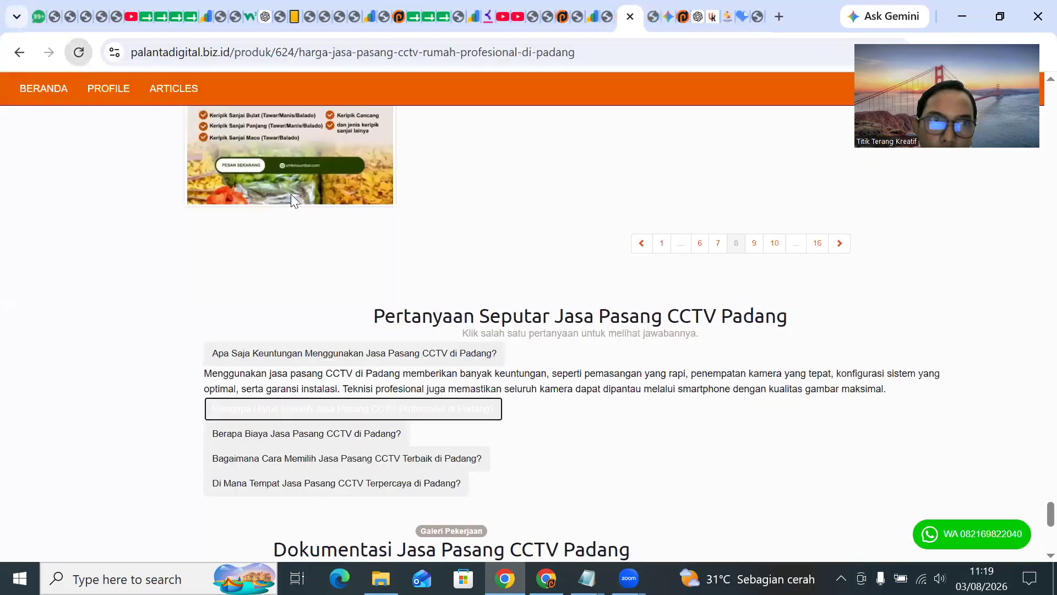
scroll(584, 318, up, 1)
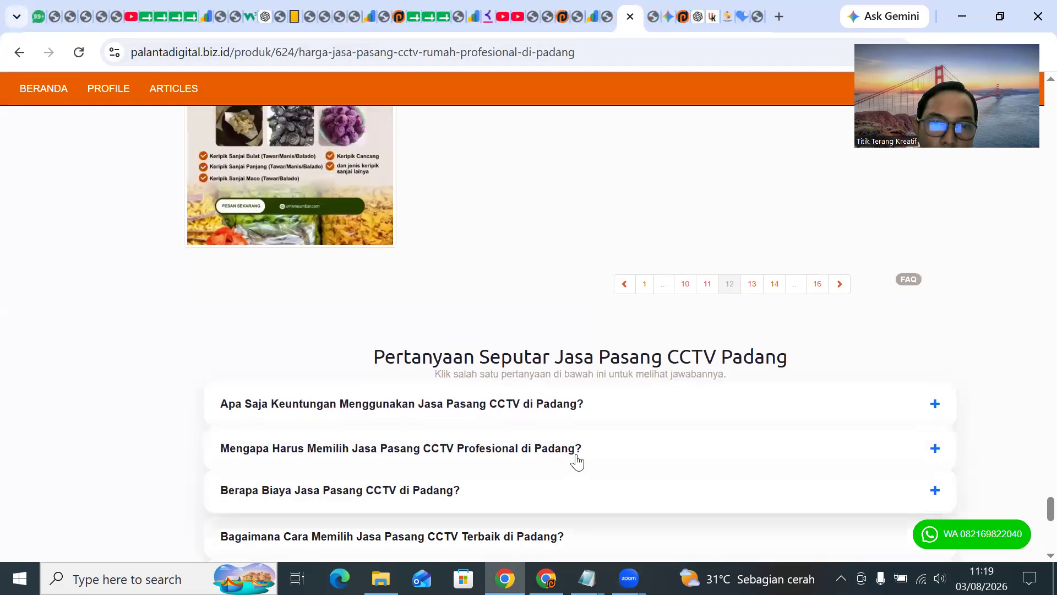
scroll(562, 378, down, 6)
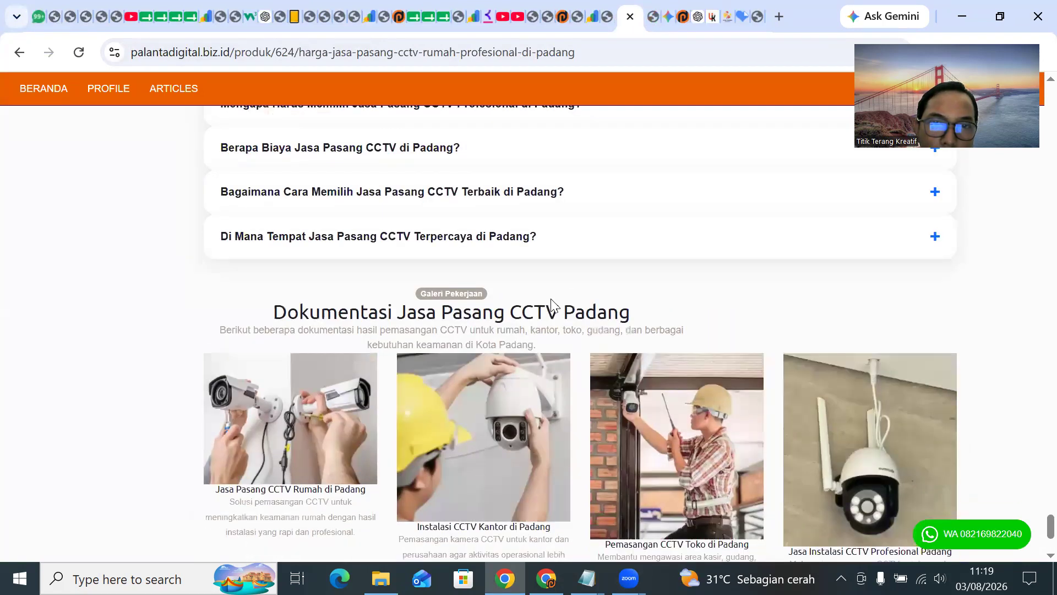
scroll(551, 305, up, 3)
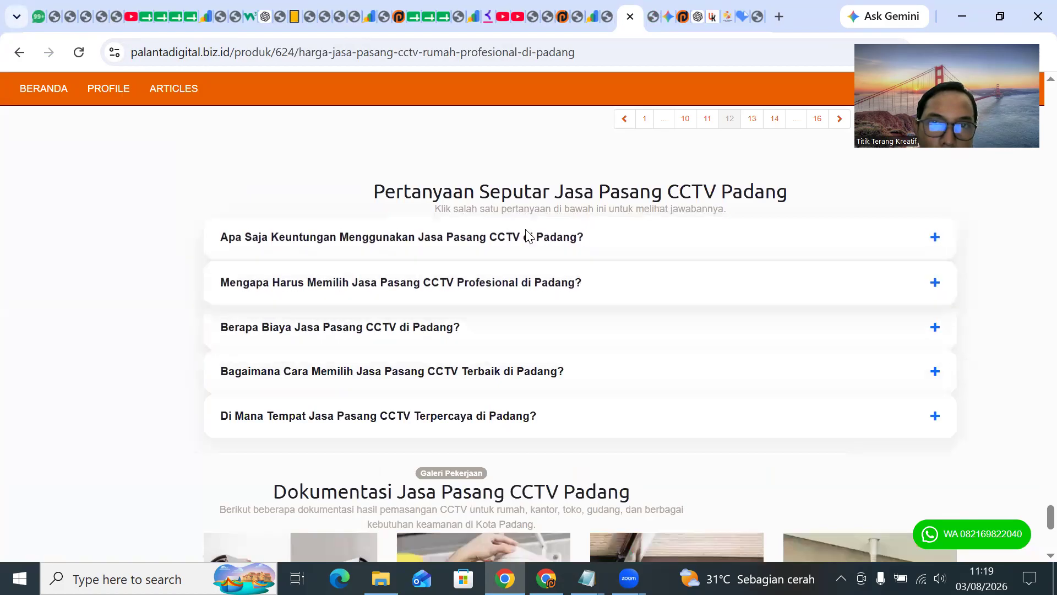
scroll(527, 236, up, 15)
scroll(528, 236, up, 15)
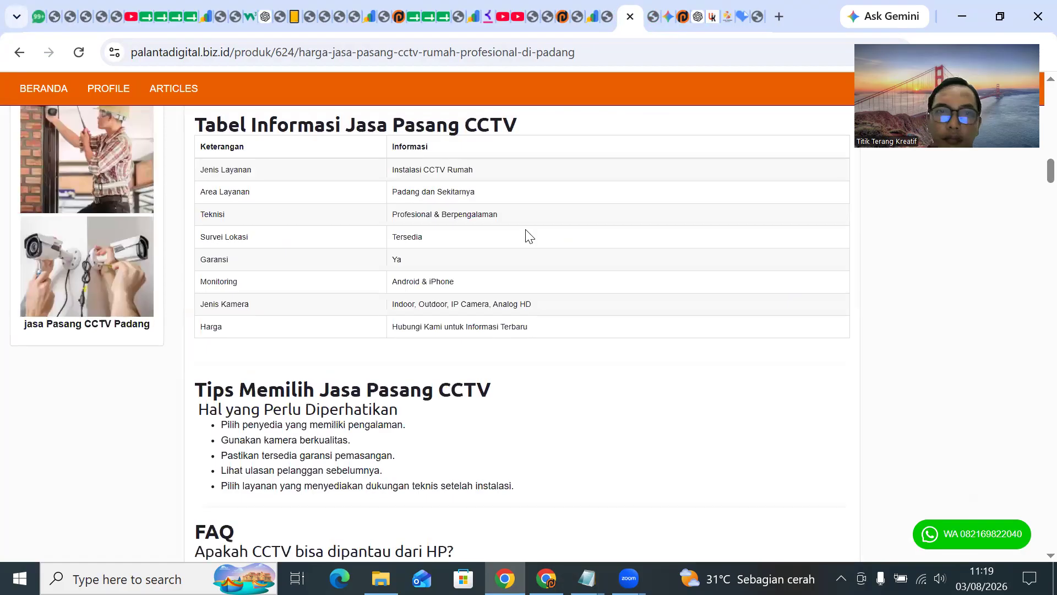
scroll(528, 235, up, 10)
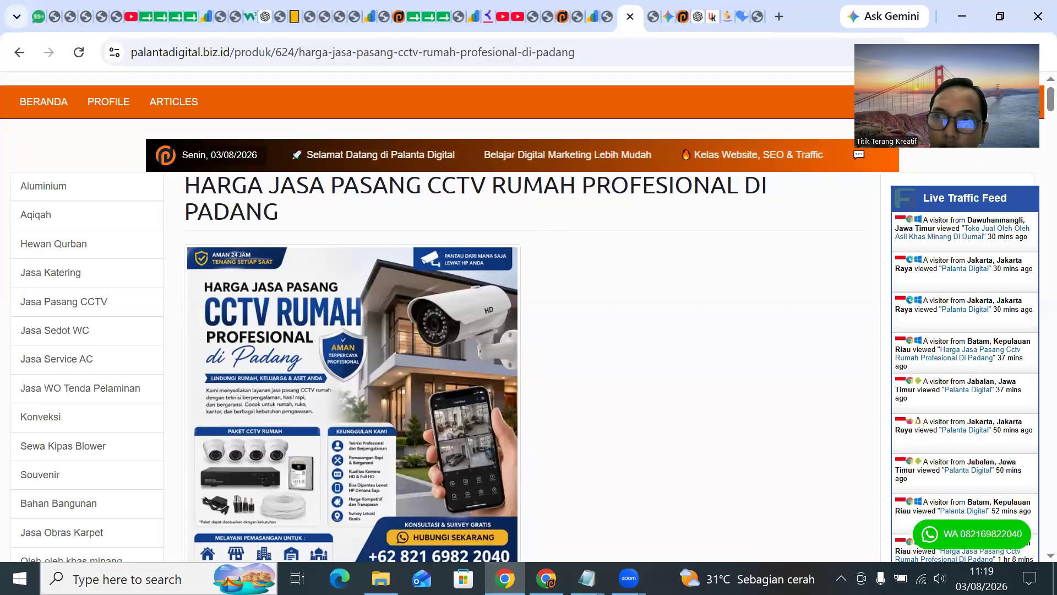
scroll(1030, 499, down, 20)
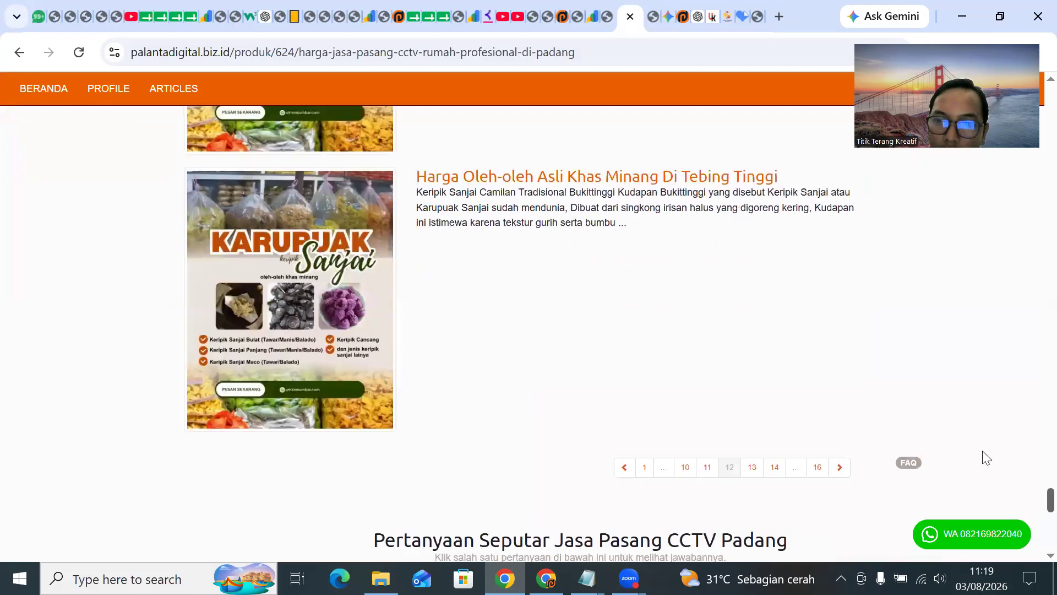
scroll(901, 436, up, 5)
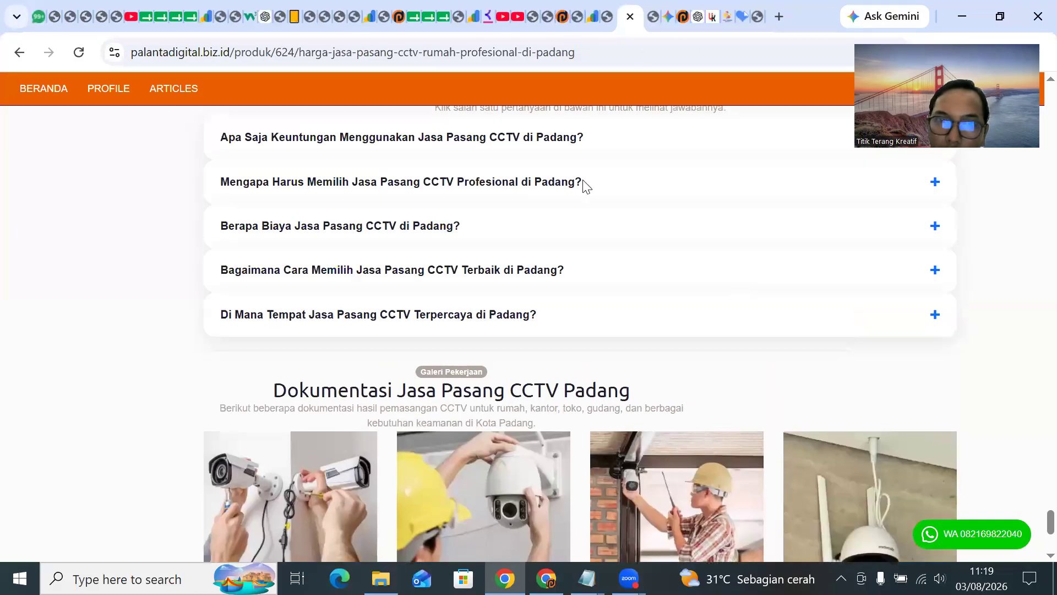
Switch to ChatGPT and ask for the answers to be added with the prompt "bisakah anda tambhkan beserta jawabanya".
click(411, 527)
text(bisakah an)
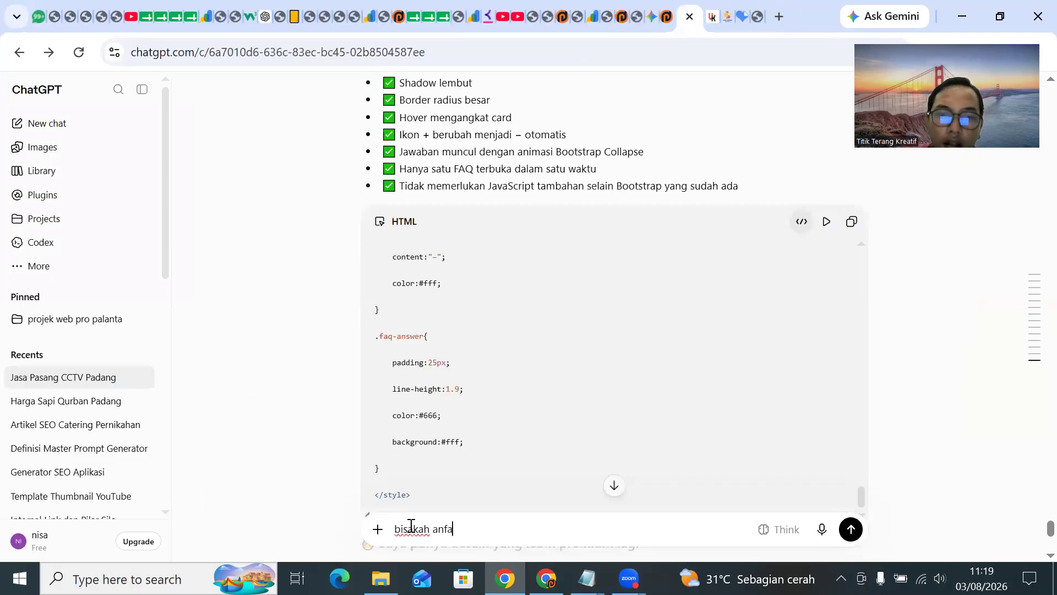
text(da tambhkan)
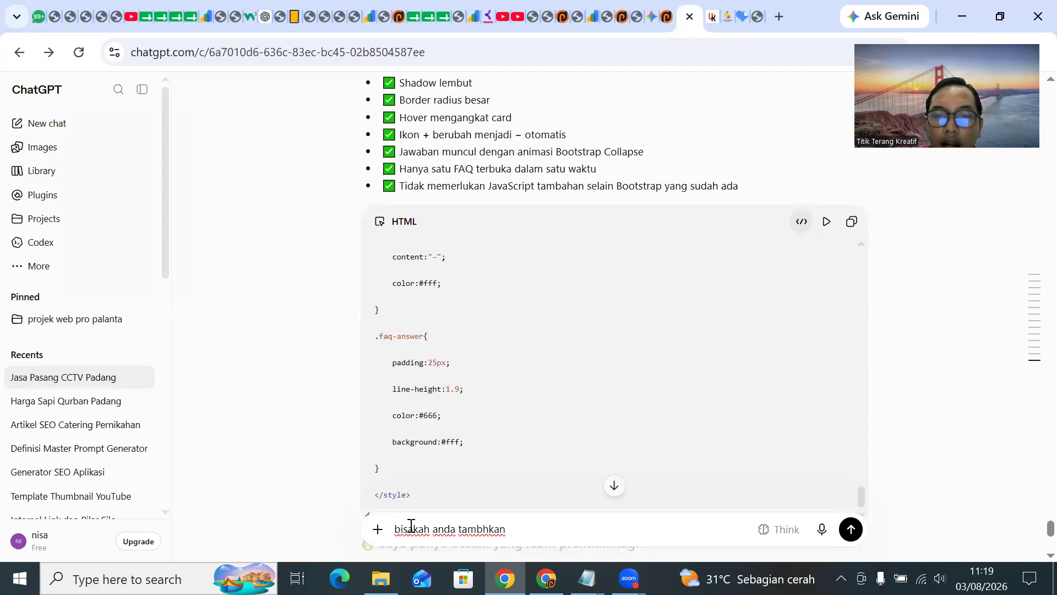
text(beserta jawabanya)
key(Return)
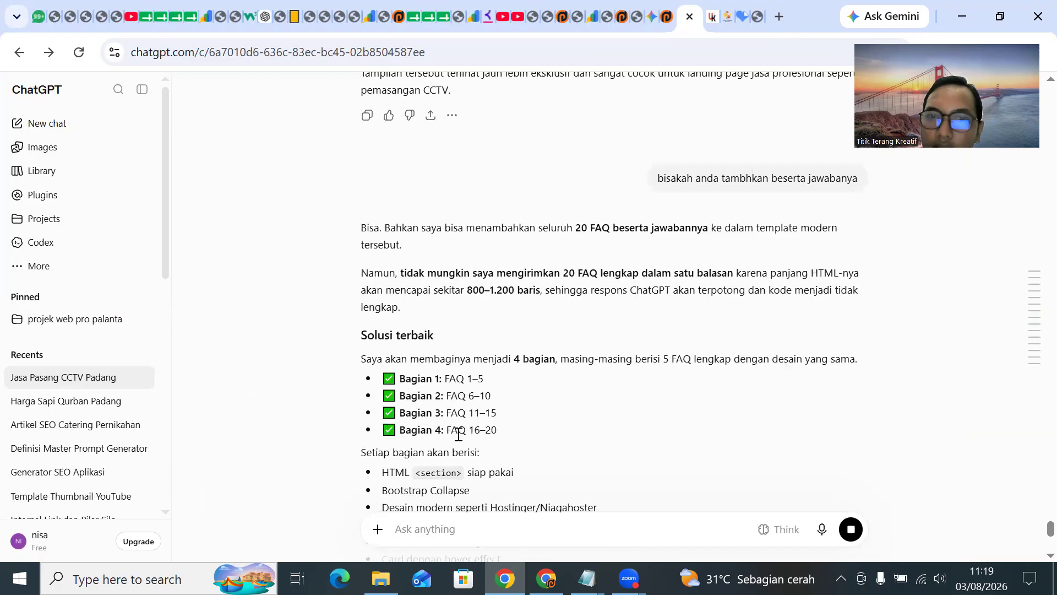
Edit the sent prompt to read "bisakah anda tambhkan beserta jawabanya di atas" and resubmit it.
drag(383, 379, 449, 380)
click(858, 206)
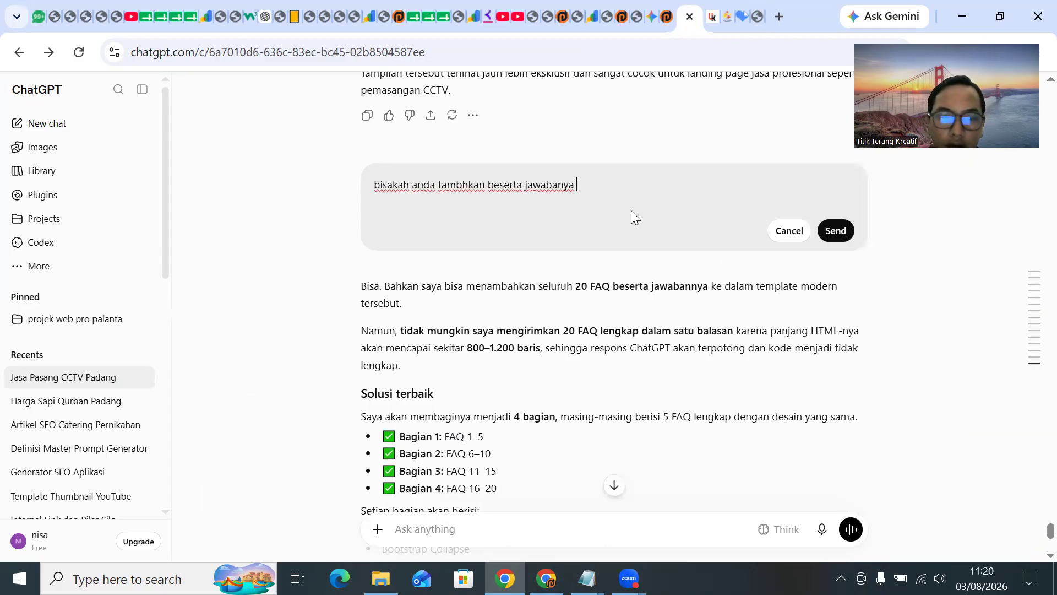
text(di)
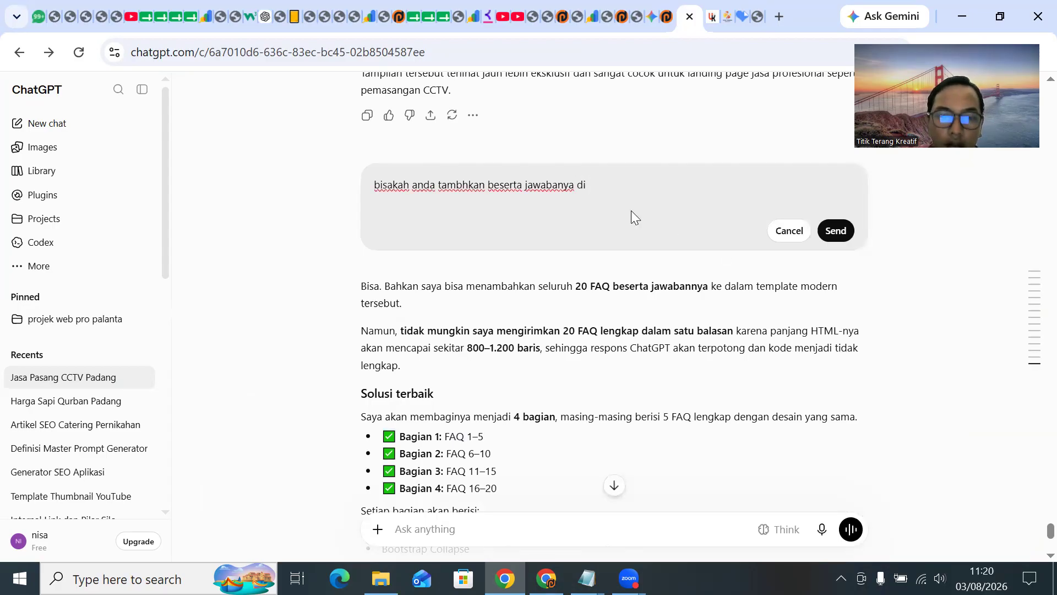
text( atas)
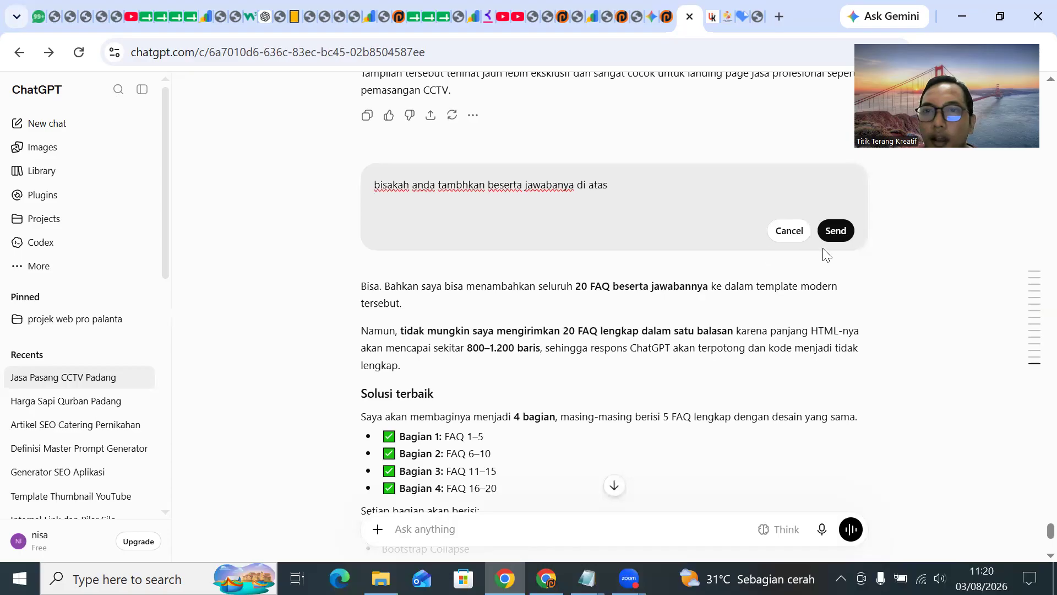
click(837, 231)
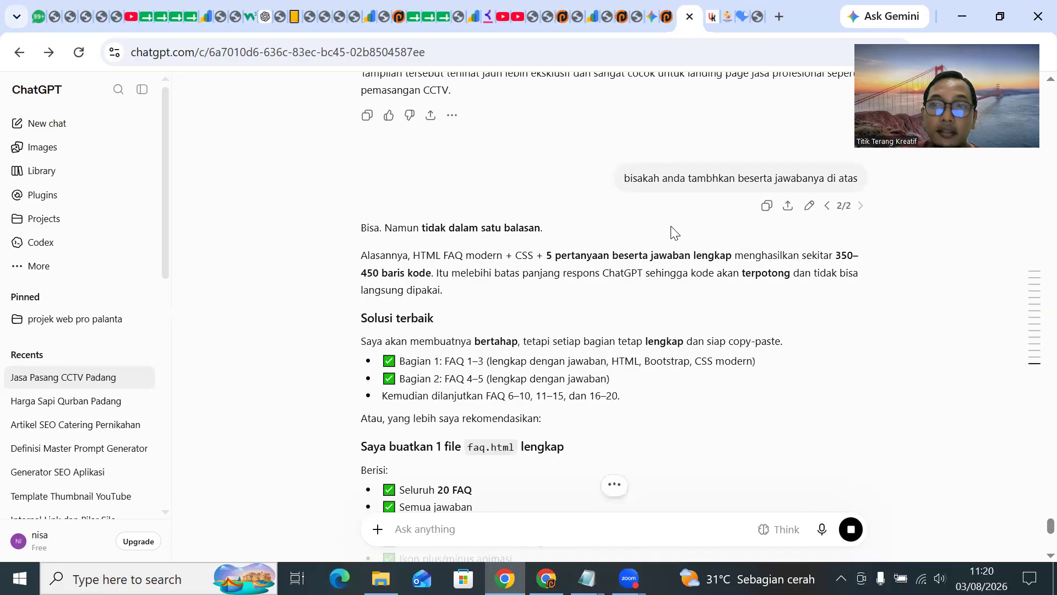
Switch to Google Search Console for palantadigital.biz.id and view the top pages in the three-month performance report.
click(589, 28)
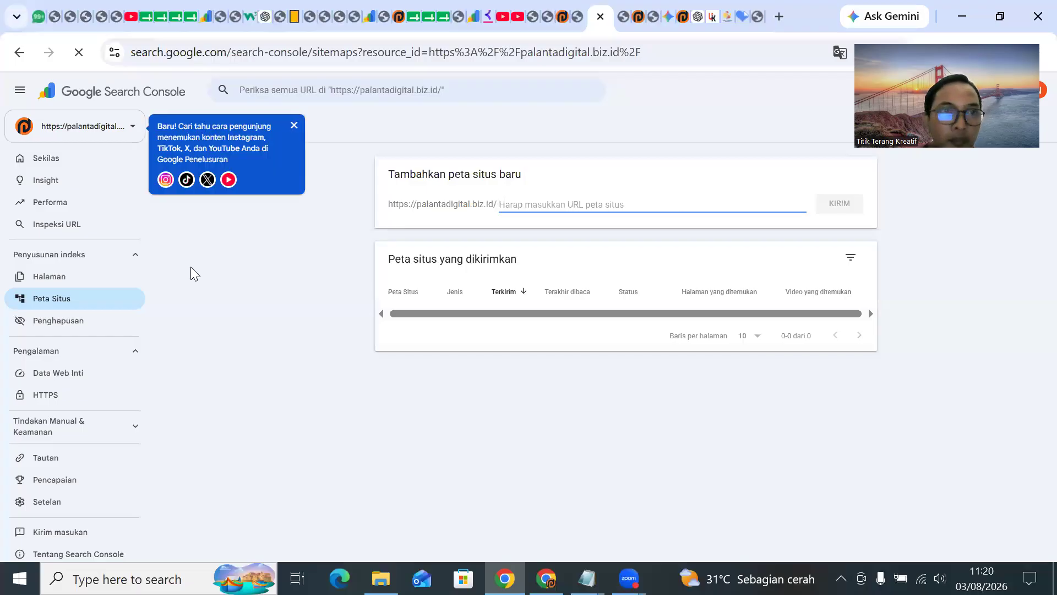
click(74, 199)
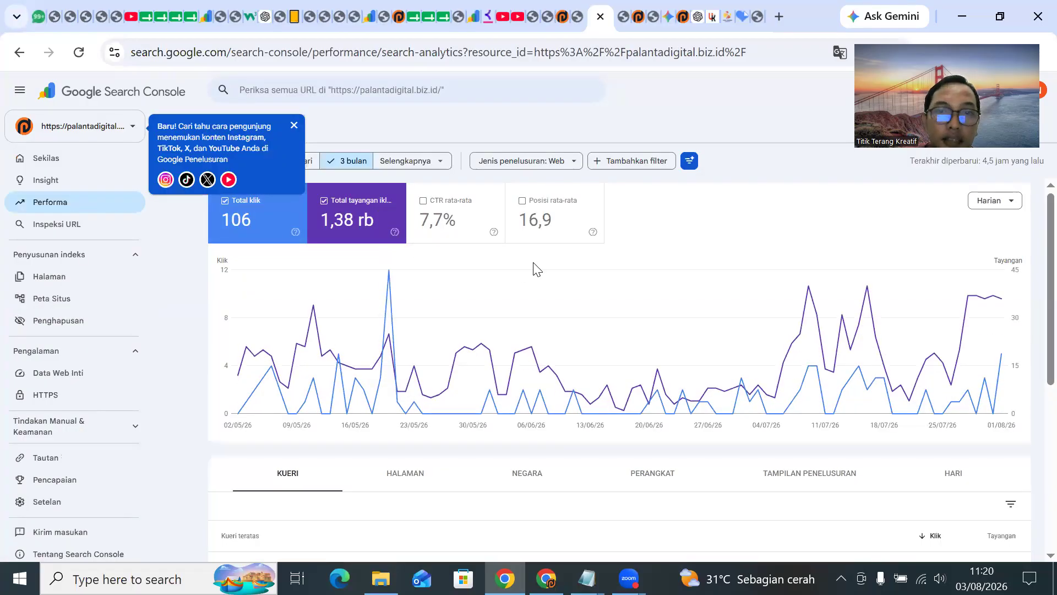
scroll(523, 396, down, 3)
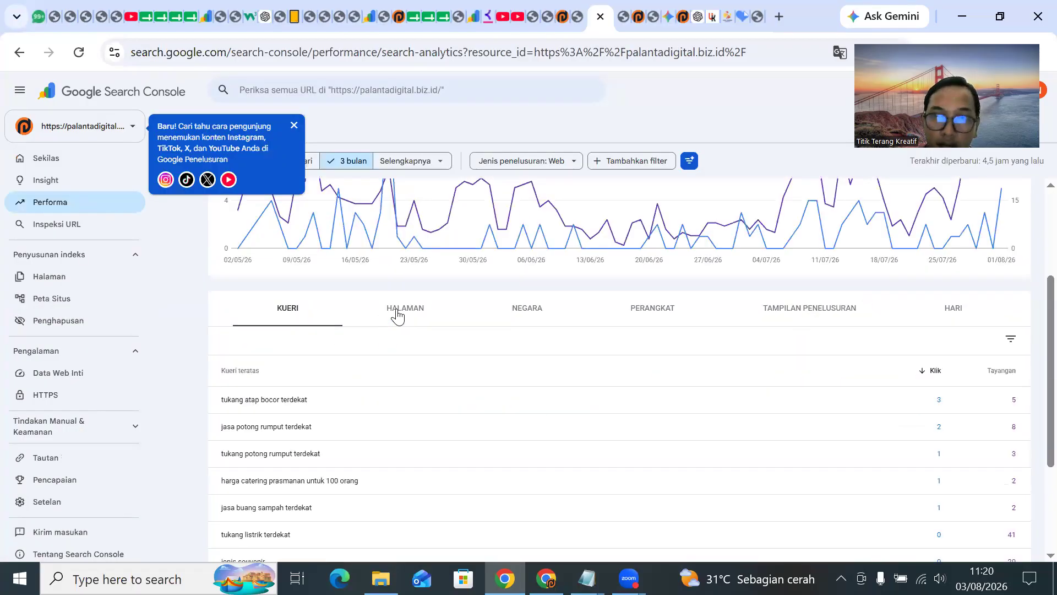
click(397, 308)
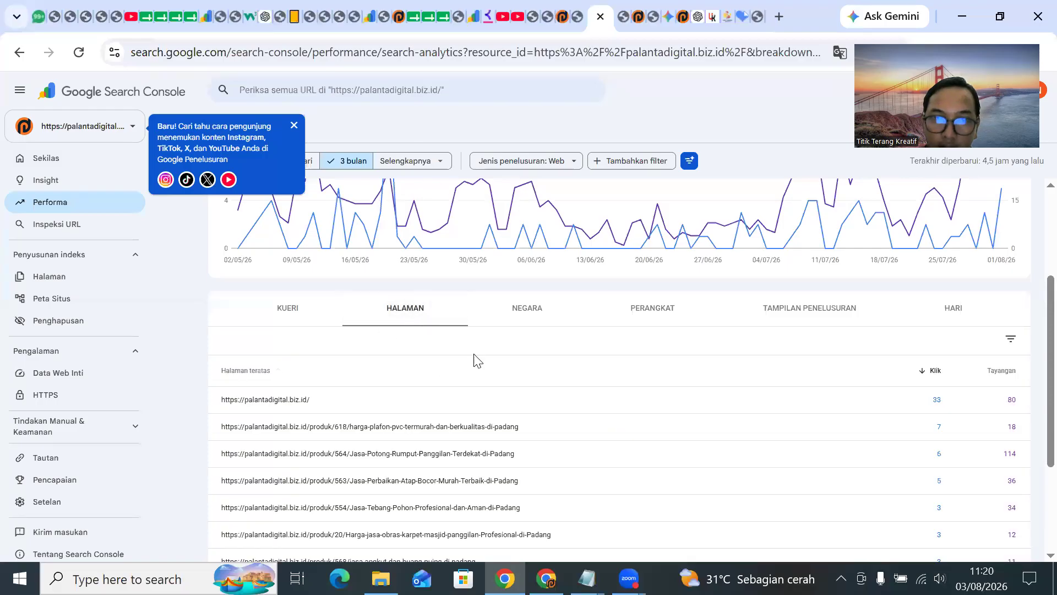
scroll(387, 359, down, 3)
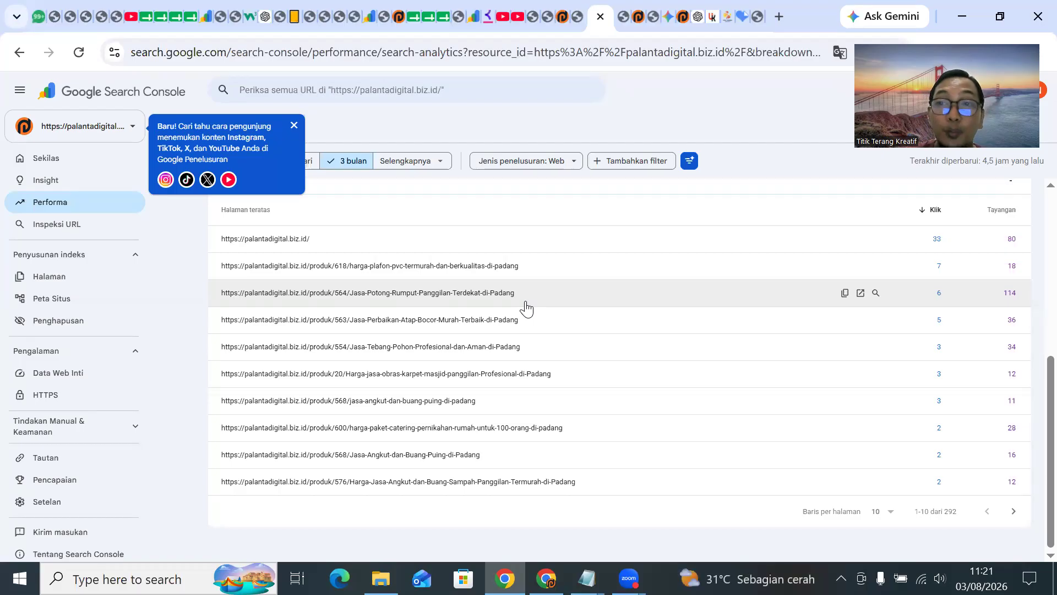
Compare the clicks and impressions trend in the performance chart with the figures of the top pages.
scroll(527, 310, up, 5)
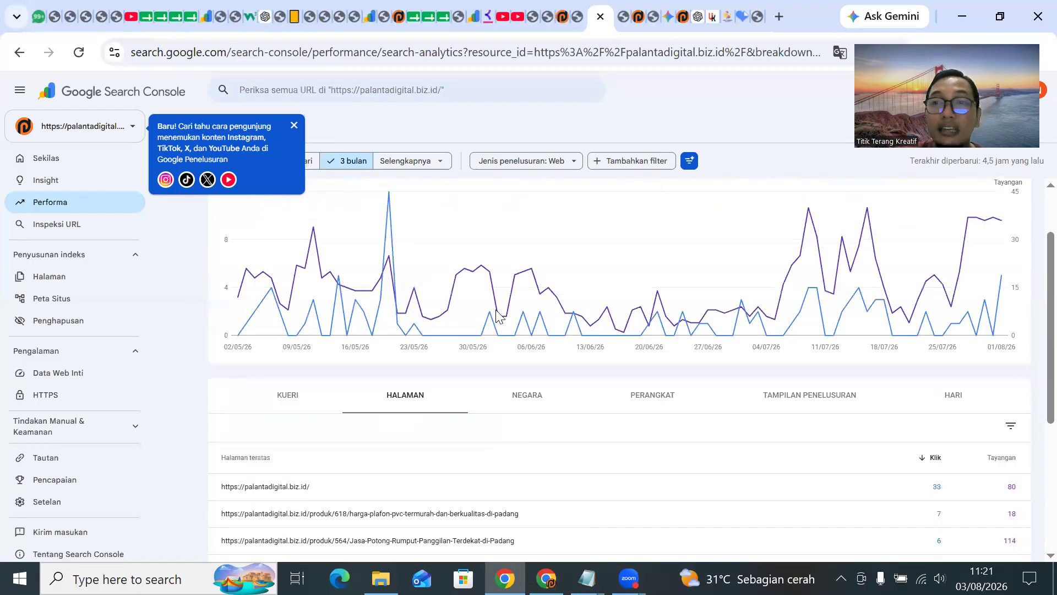
scroll(498, 316, up, 2)
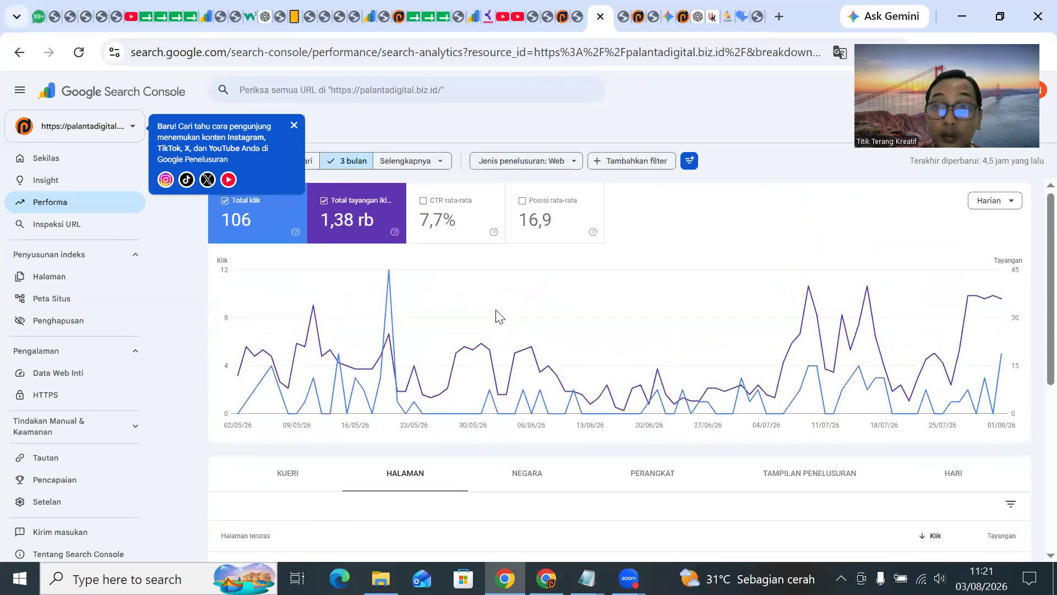
mouse_move(443, 407)
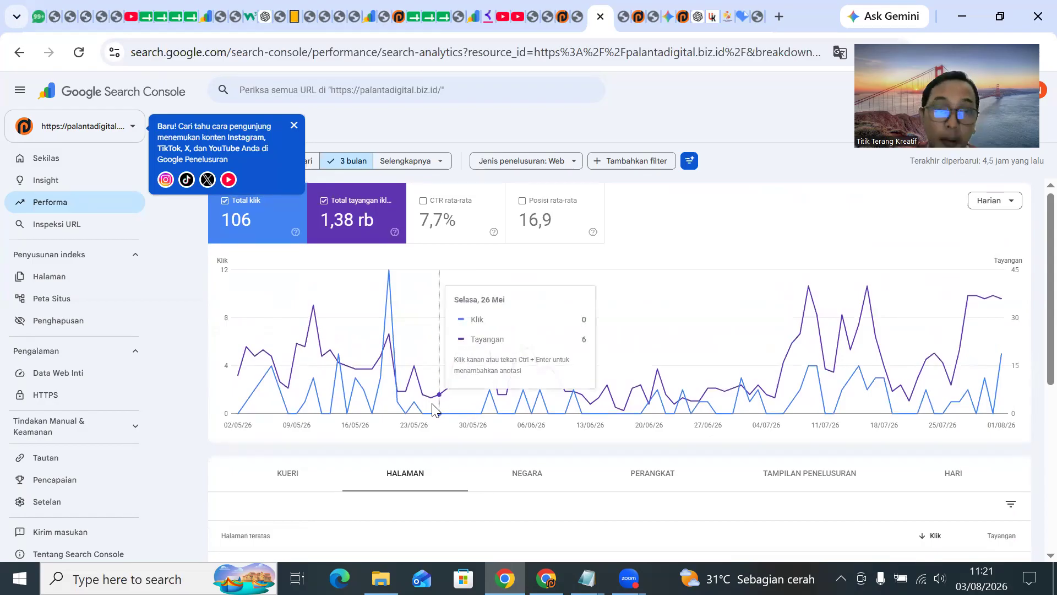
click(394, 478)
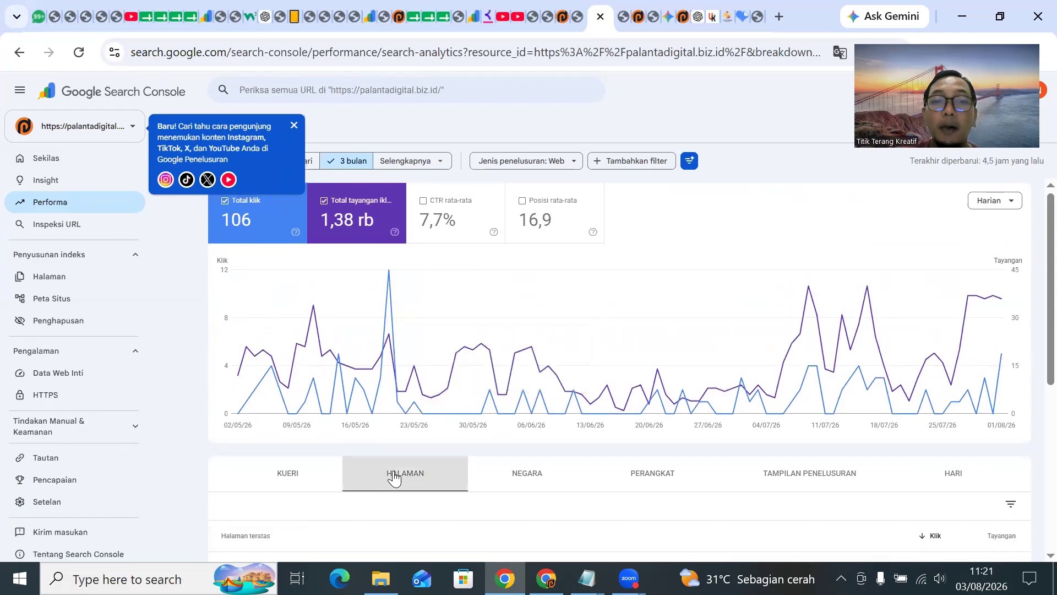
scroll(432, 503, down, 4)
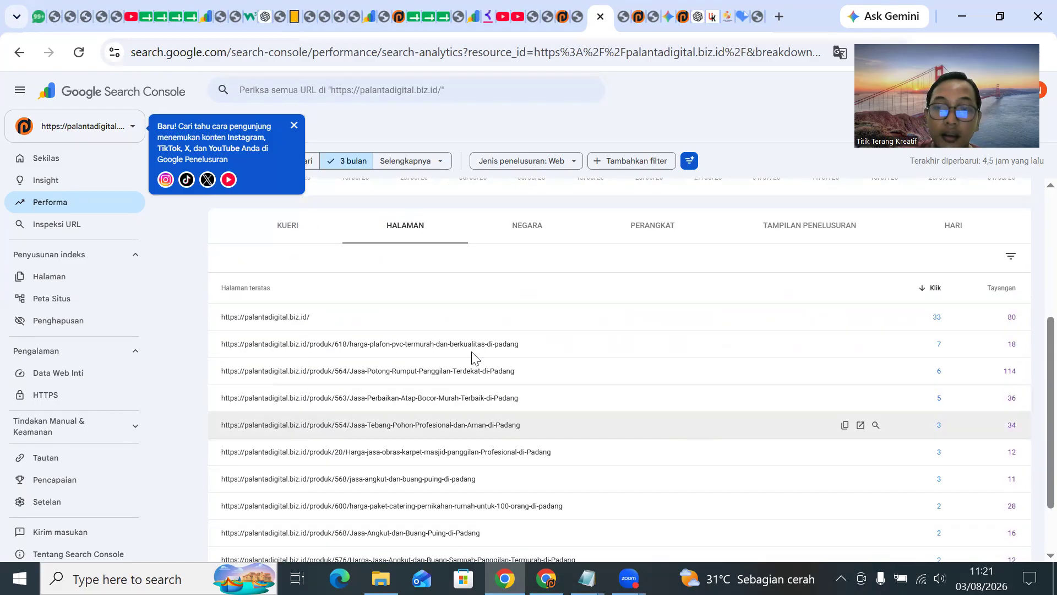
scroll(717, 480, up, 4)
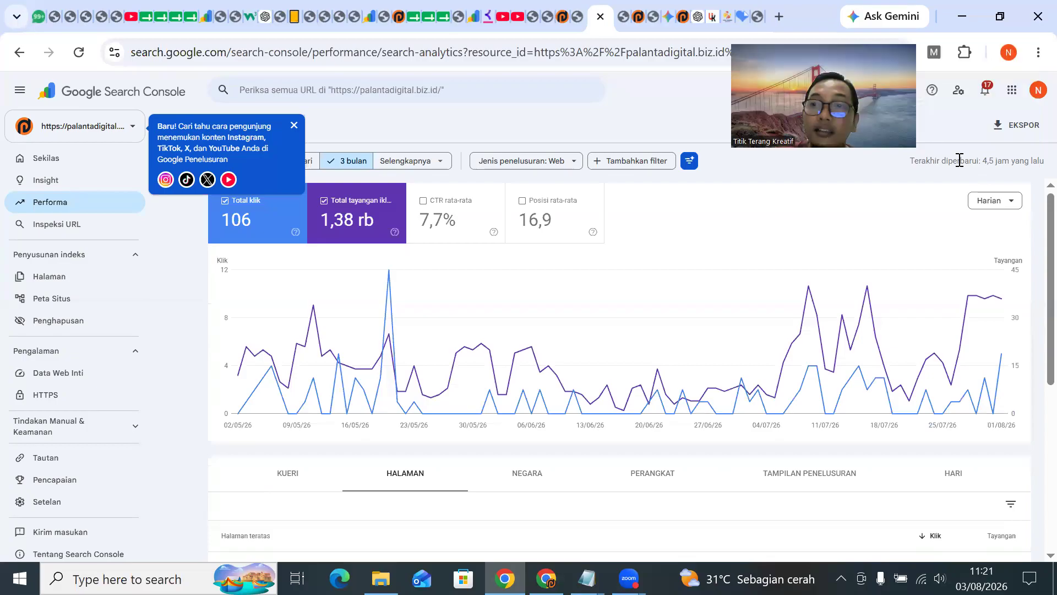
View the export format options of the performance report and return to the unfiltered list of top pages.
click(1026, 129)
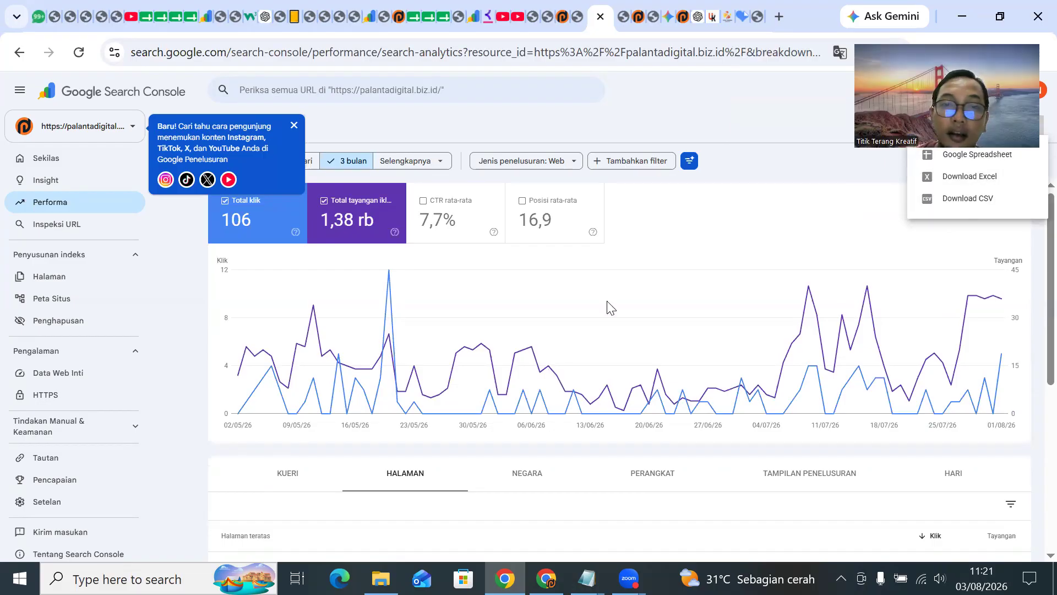
scroll(606, 307, down, 5)
click(98, 160)
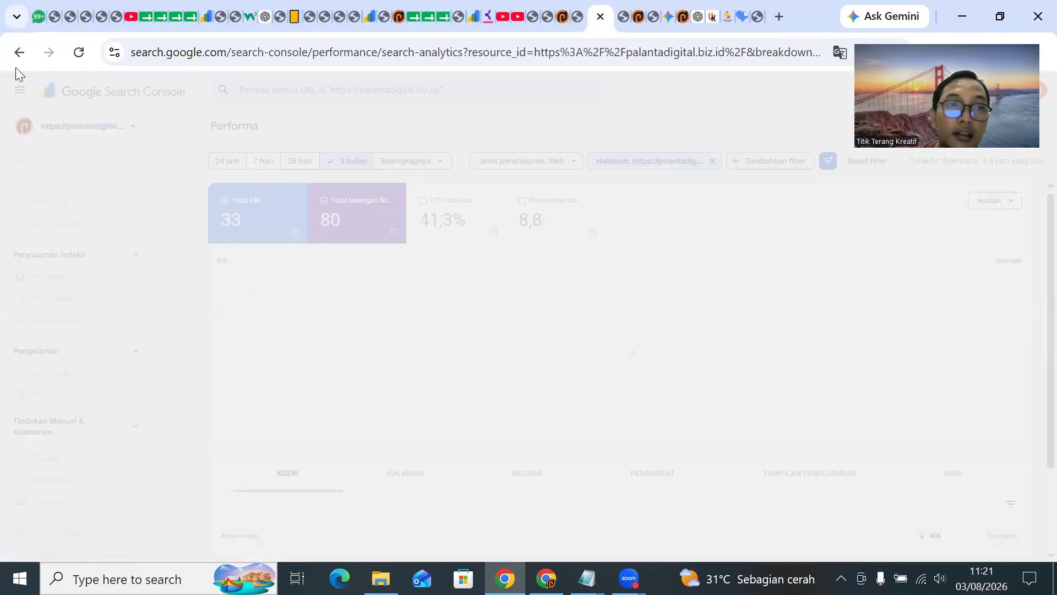
click(19, 53)
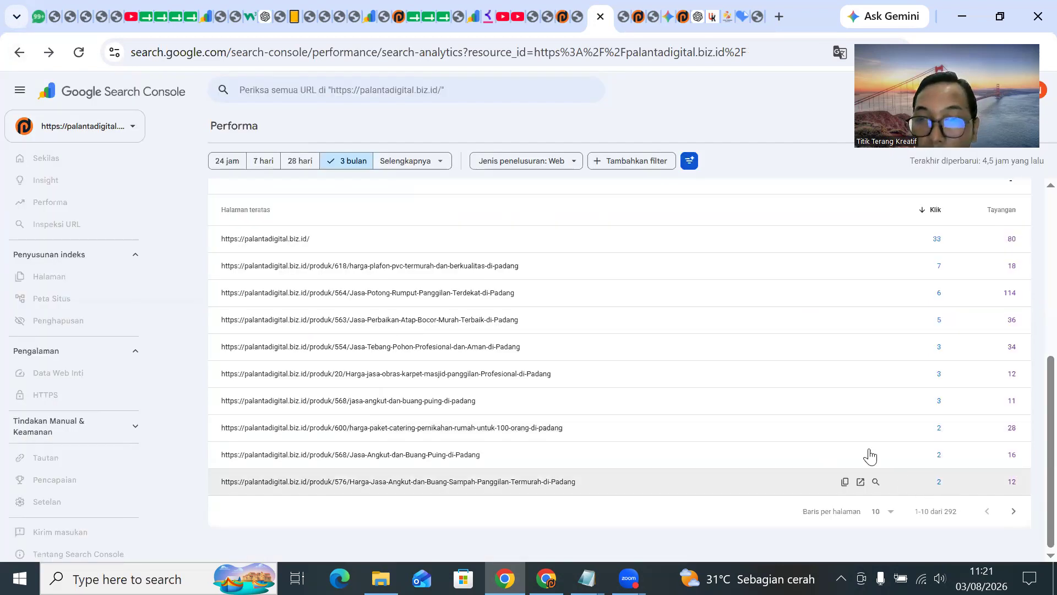
Browse the top pages list to rows 21-30 and look over the product pages and their clicks.
click(1014, 511)
click(1015, 512)
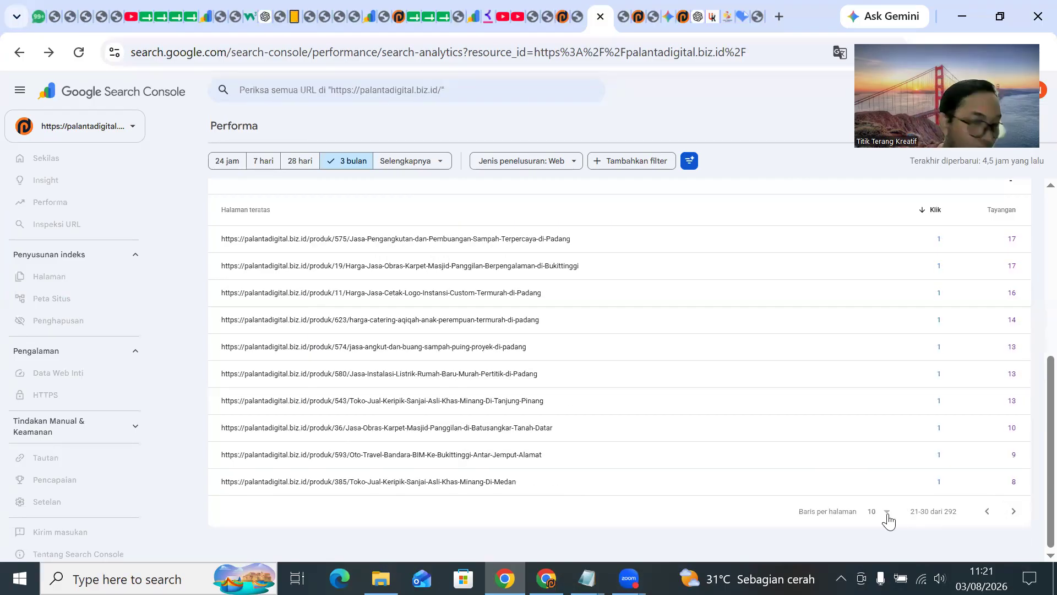
scroll(797, 441, up, 1)
scroll(797, 441, up, 3)
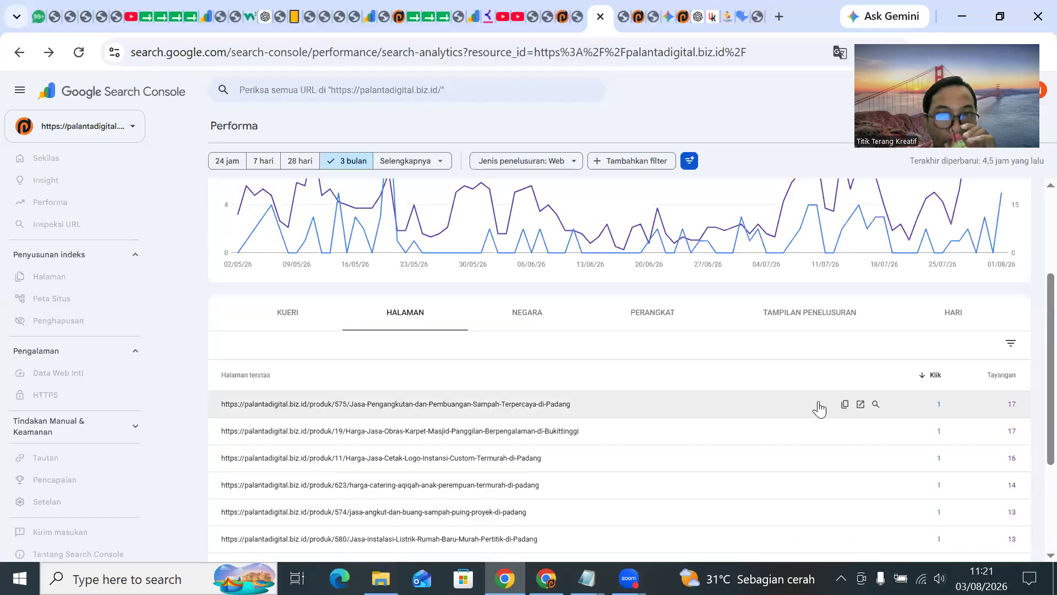
scroll(908, 180, up, 2)
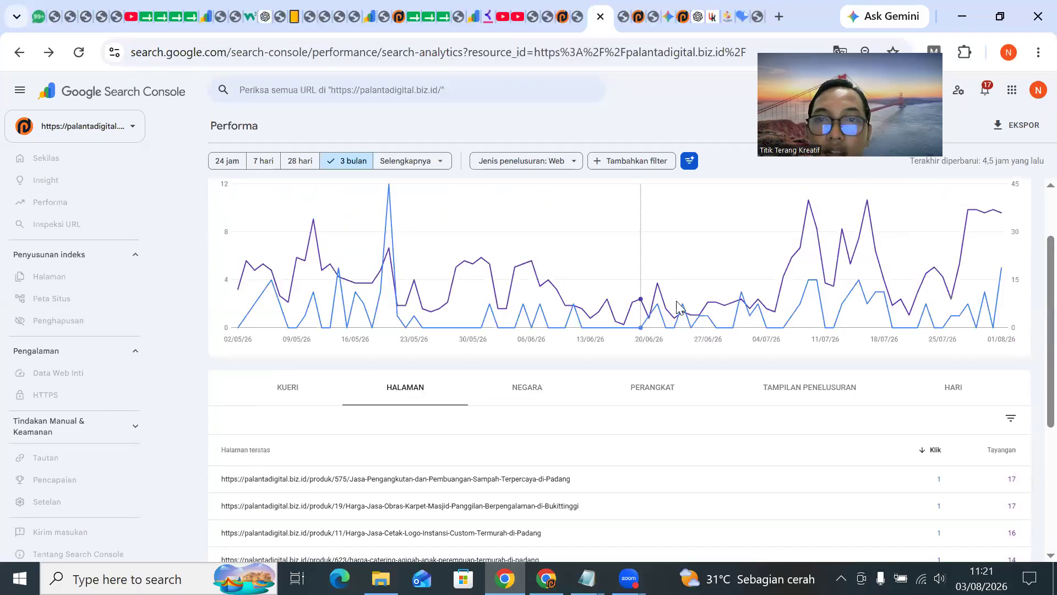
Examine the daily clicks and impressions in the chart and show the top search queries.
mouse_move(830, 290)
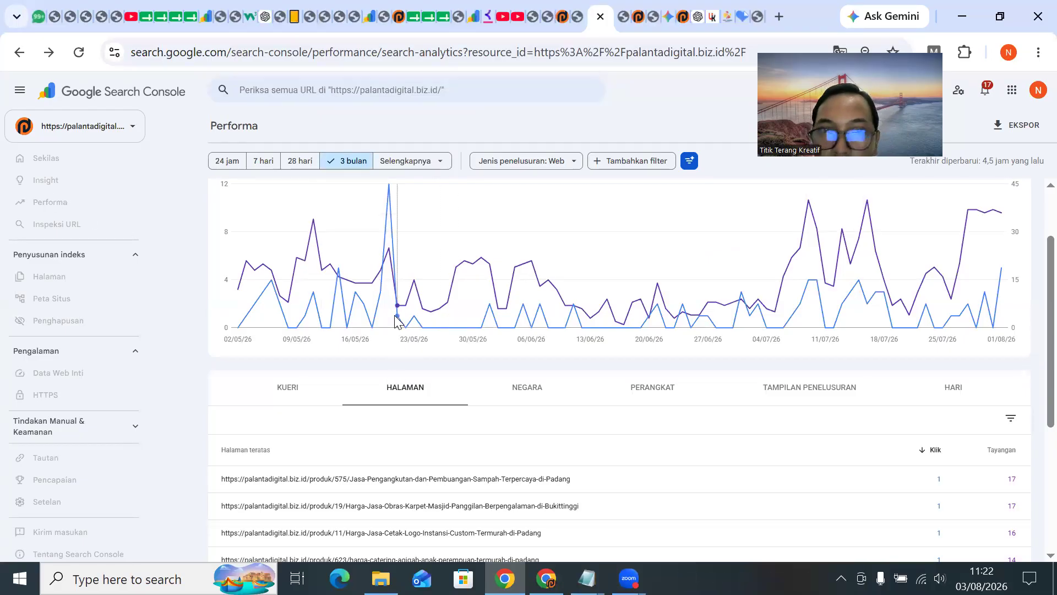
scroll(393, 318, up, 2)
scroll(393, 317, down, 2)
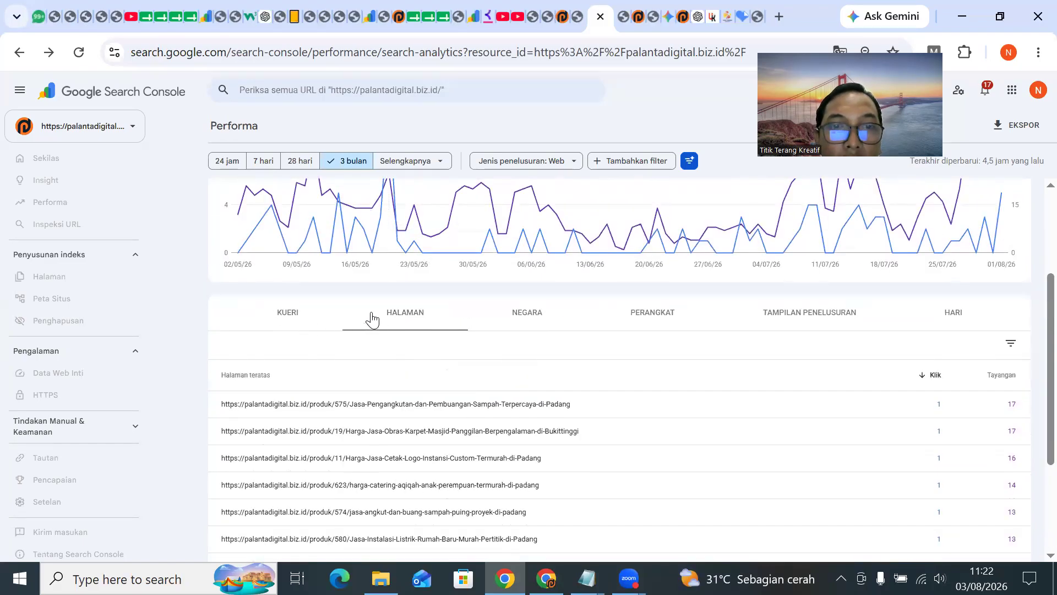
click(291, 313)
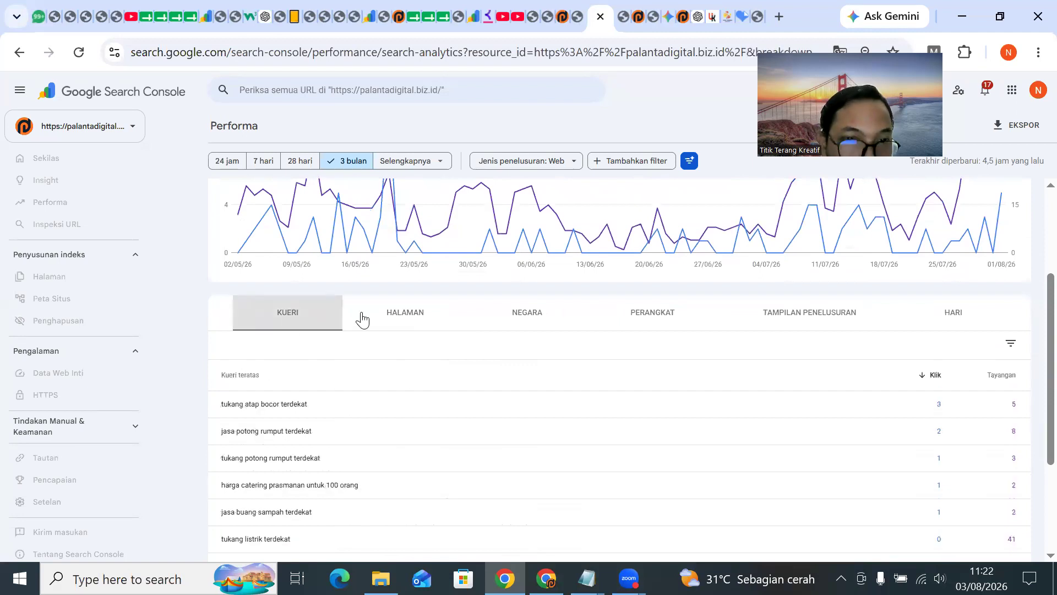
Show the top pages list and look over rows 21-30 and the total number of pages.
click(347, 318)
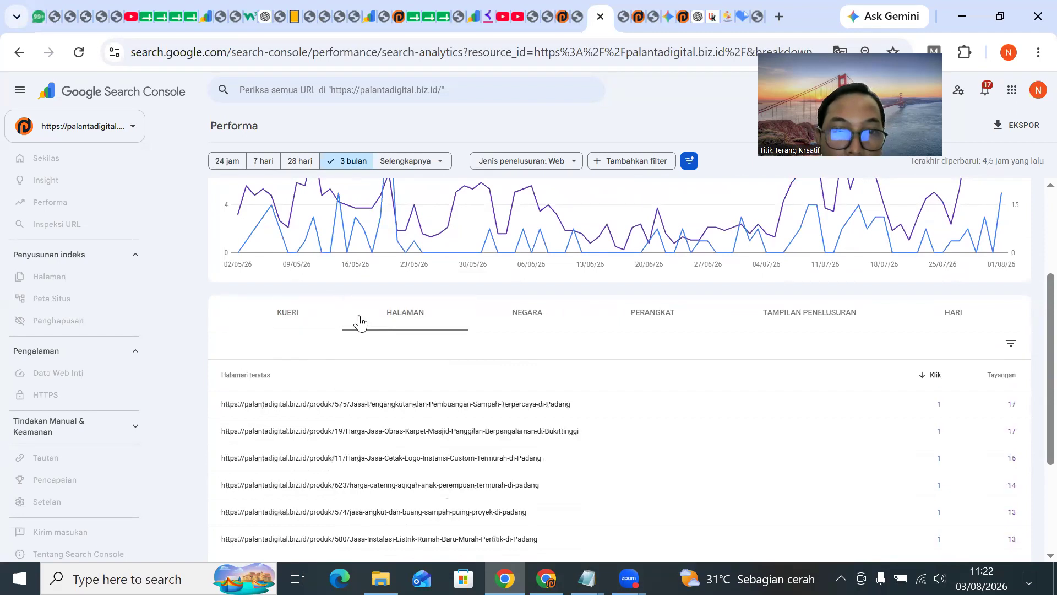
scroll(361, 311, down, 2)
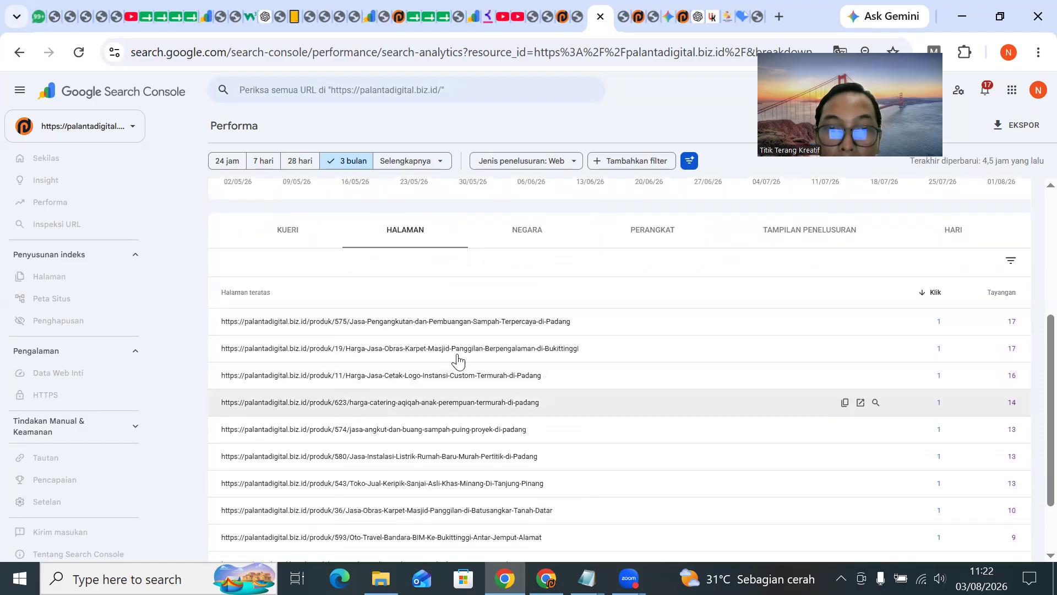
scroll(639, 400, down, 2)
scroll(688, 409, up, 4)
scroll(692, 409, down, 4)
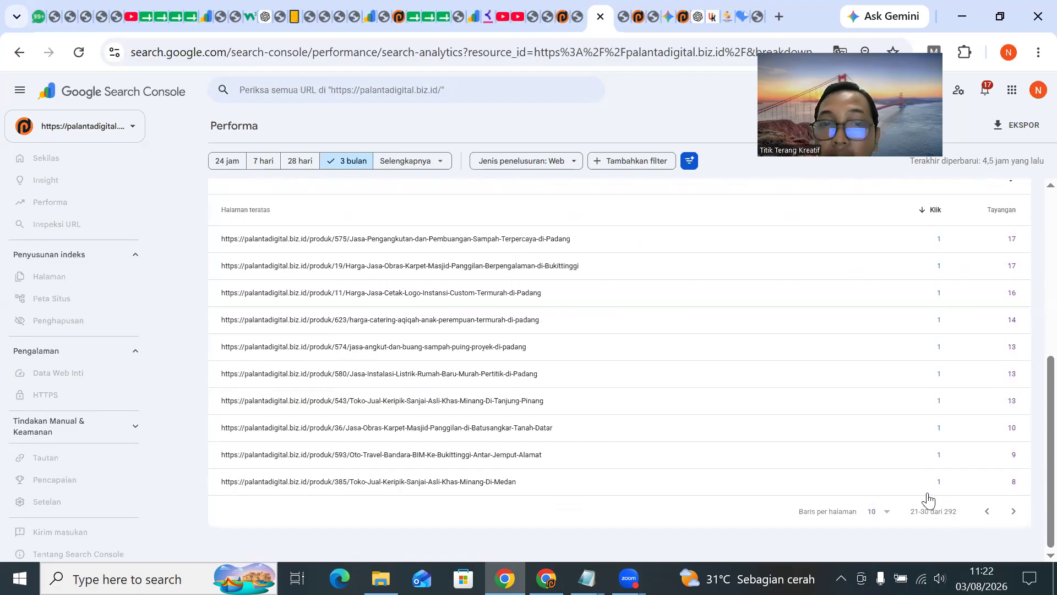
drag(957, 512, 950, 511)
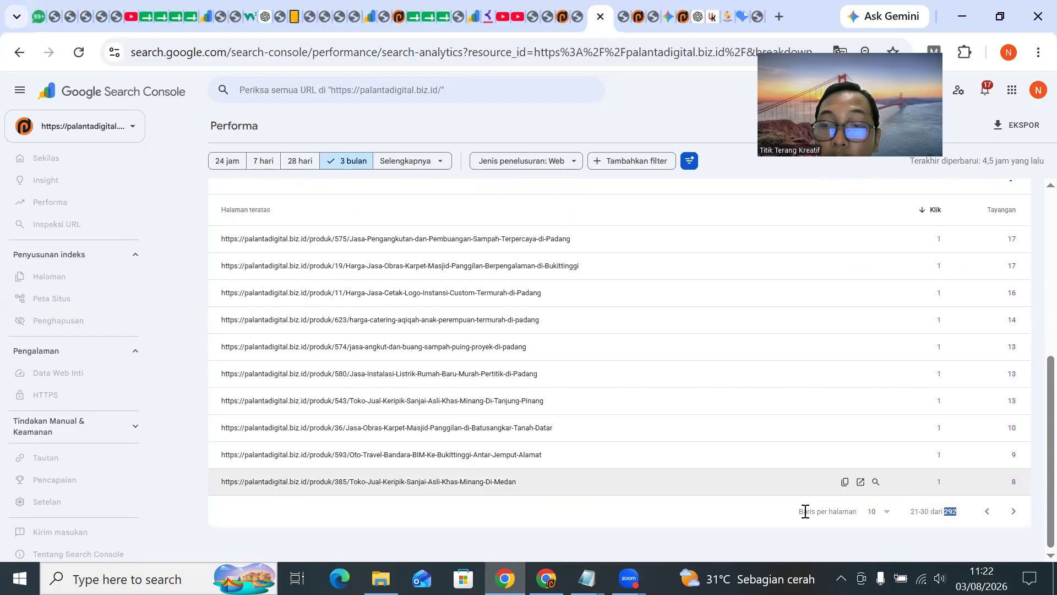
drag(597, 241, 222, 208)
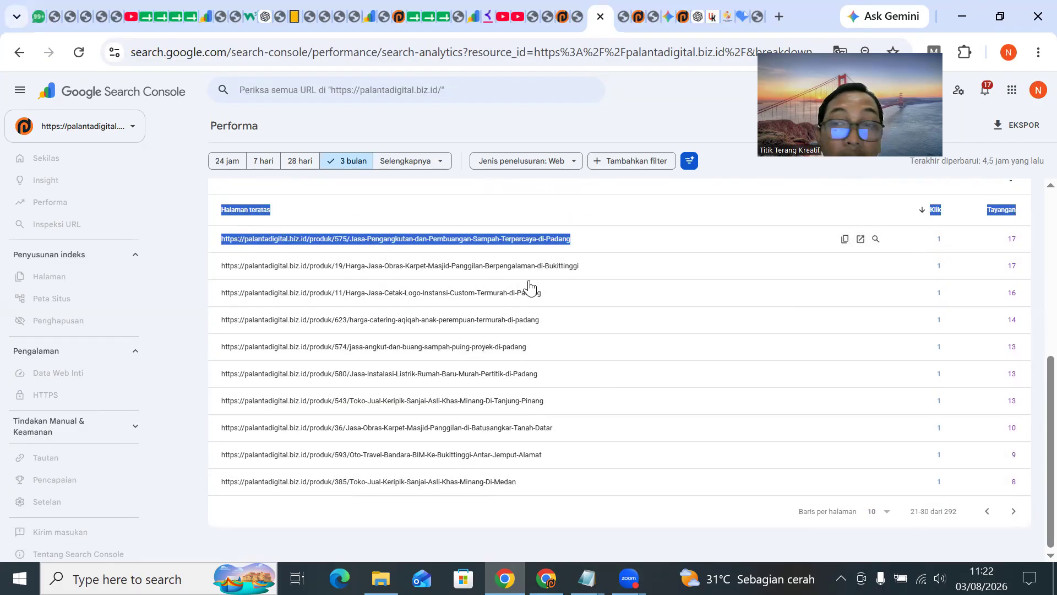
click(583, 197)
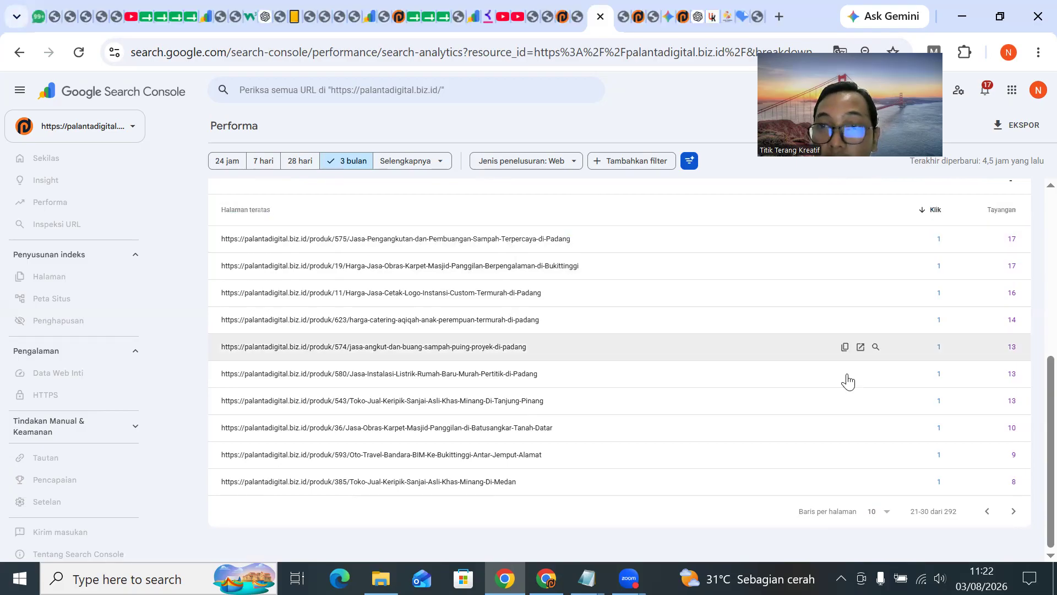
Export the three-month performance report to a Google Spreadsheet.
click(1021, 137)
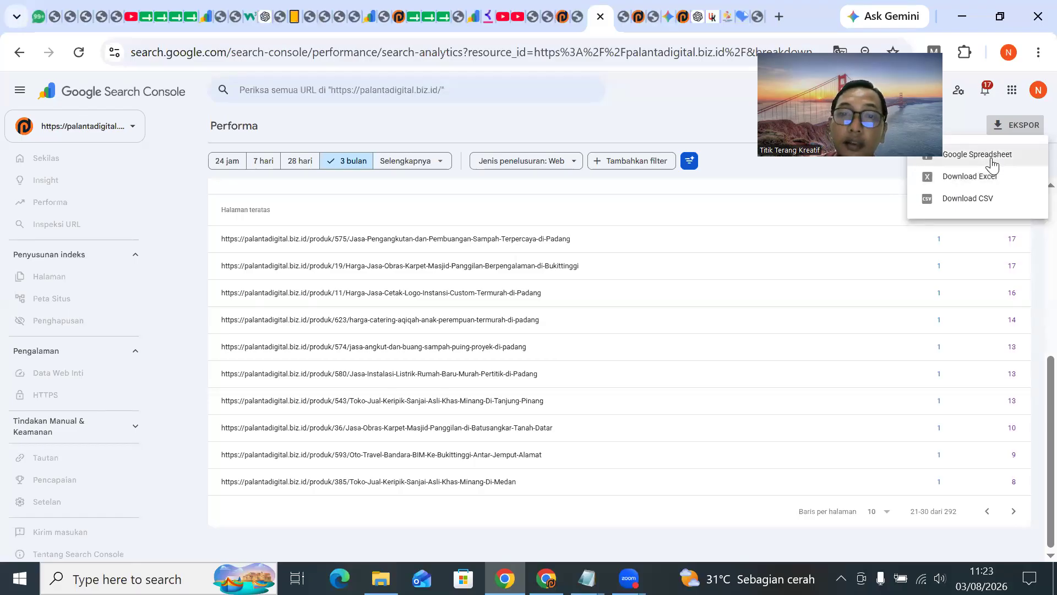
click(754, 279)
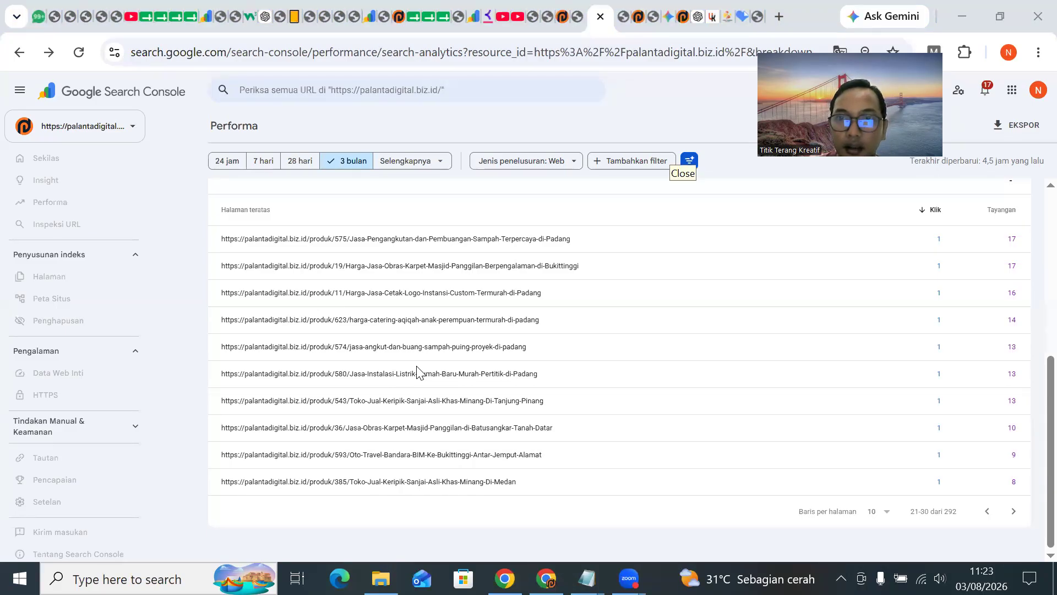
scroll(567, 312, up, 2)
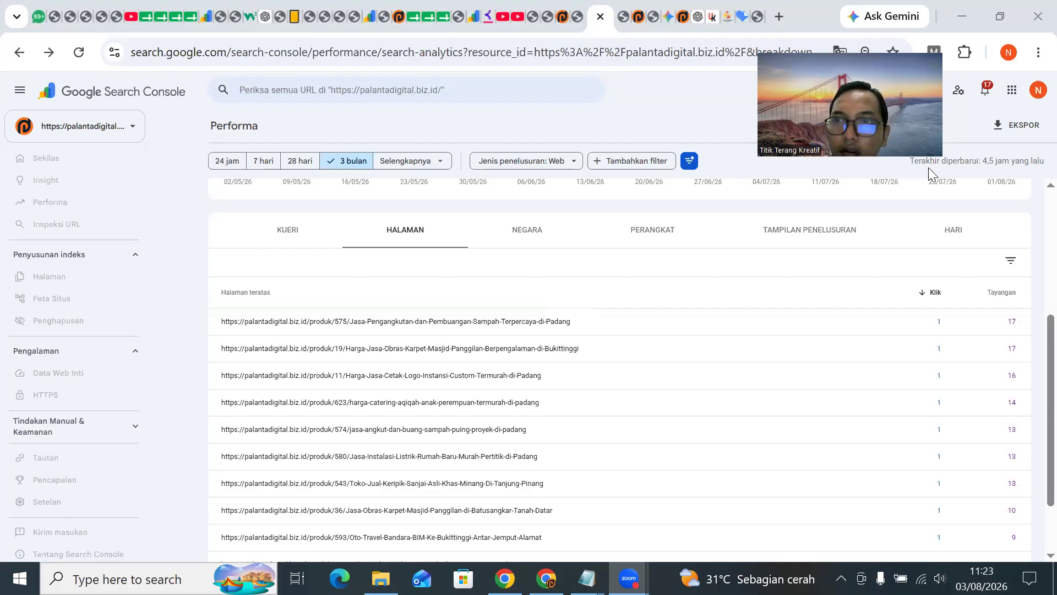
click(1013, 127)
click(935, 152)
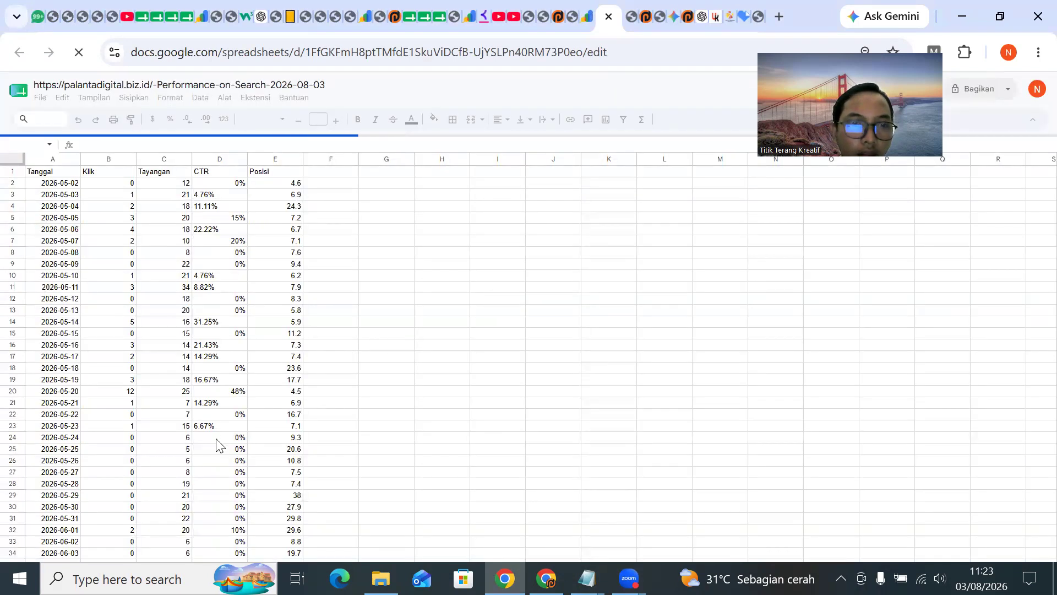
Show the Halaman sheet of the exported report and widen column A to fit the page URLs.
scroll(216, 441, down, 5)
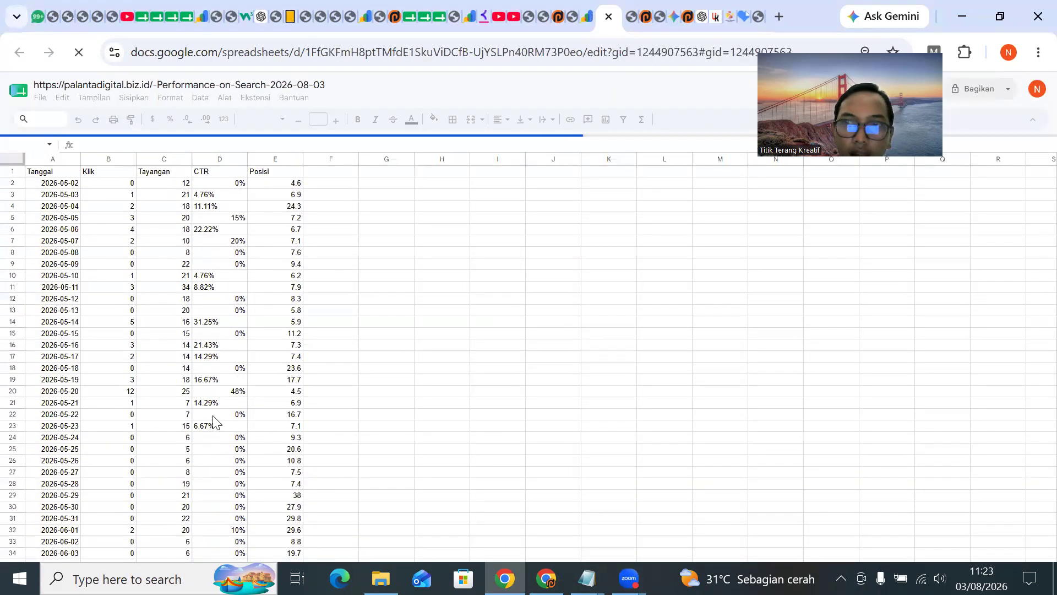
scroll(211, 381, down, 3)
scroll(211, 382, down, 3)
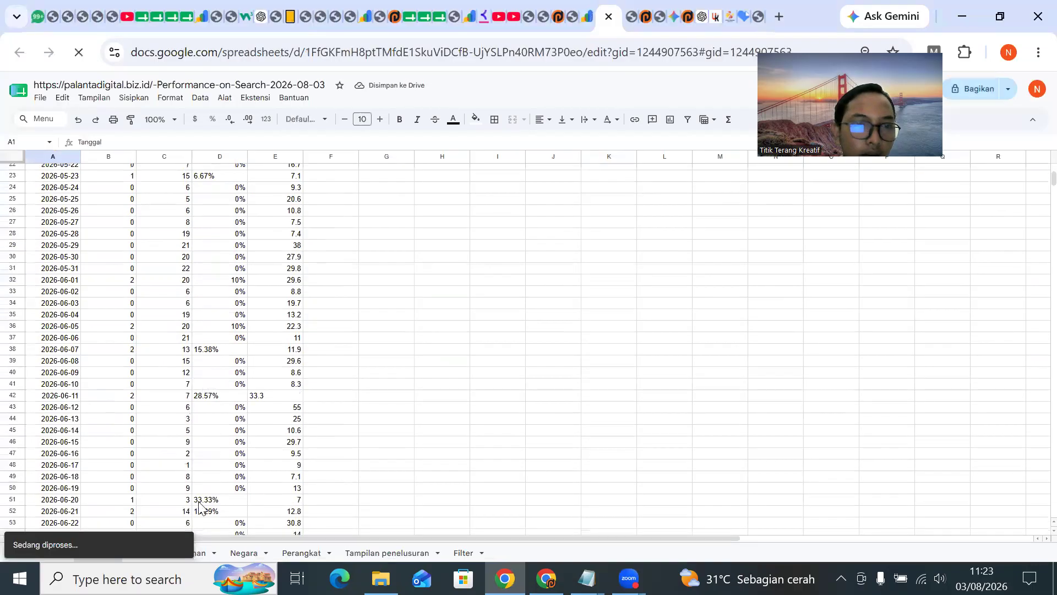
drag(245, 539, 224, 532)
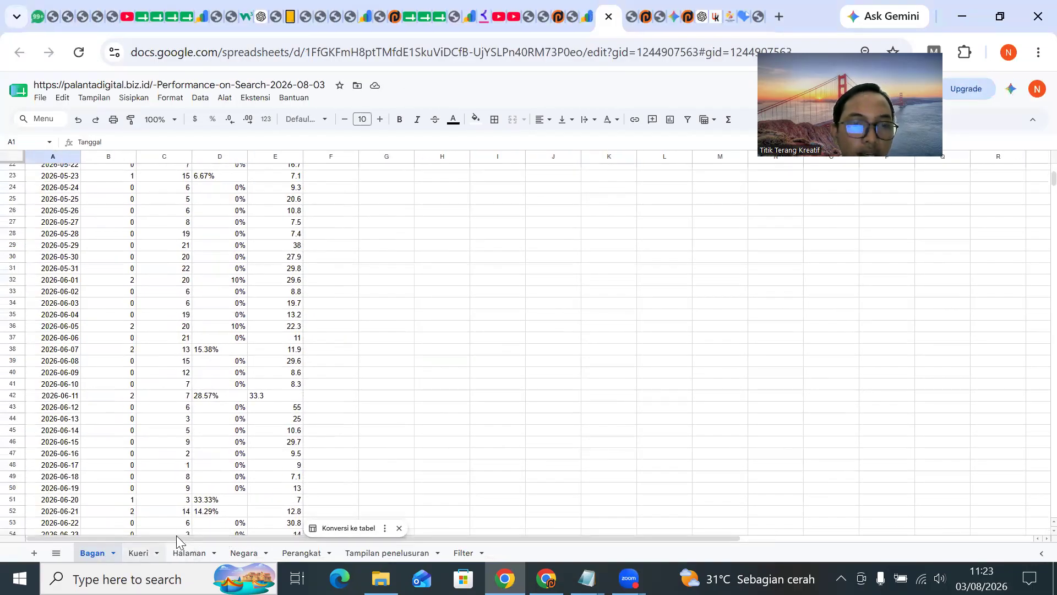
click(190, 553)
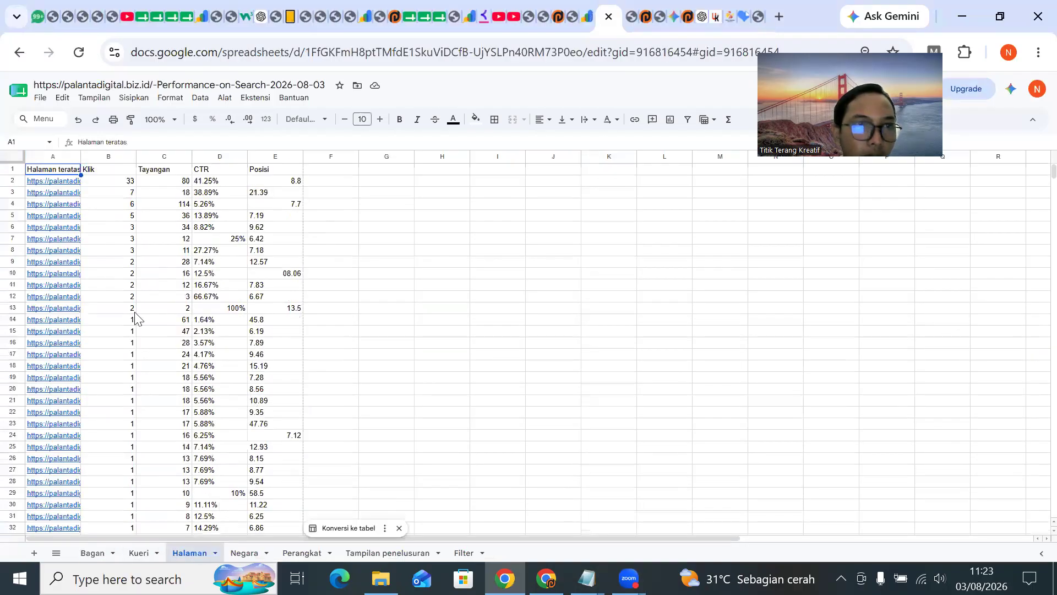
drag(81, 152, 386, 188)
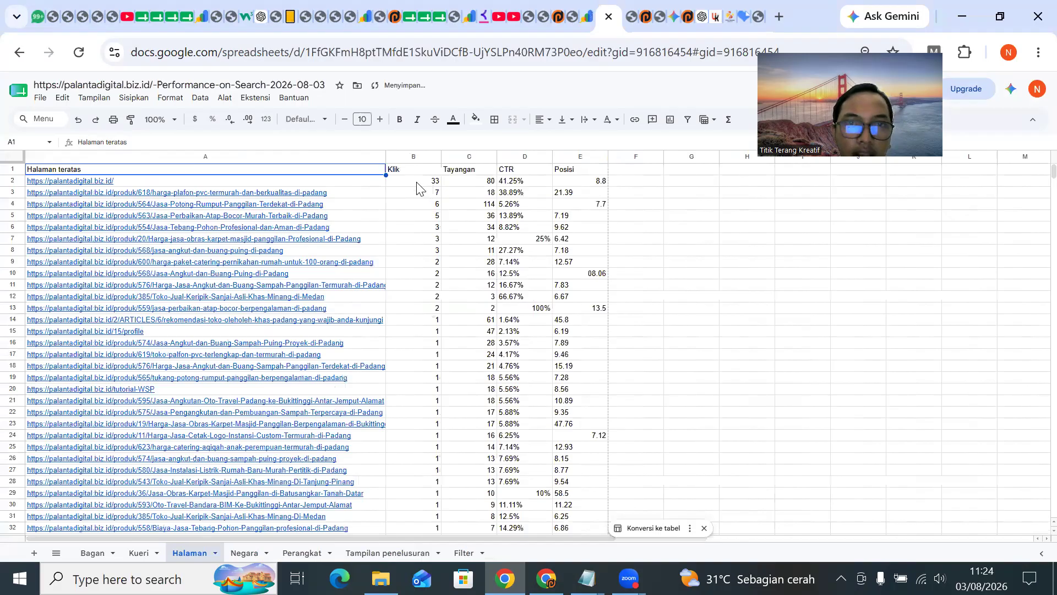
Compare the clicks and impressions of the top product pages in the Halaman sheet.
click(417, 205)
click(485, 179)
click(470, 197)
click(465, 219)
click(462, 248)
click(462, 225)
click(462, 218)
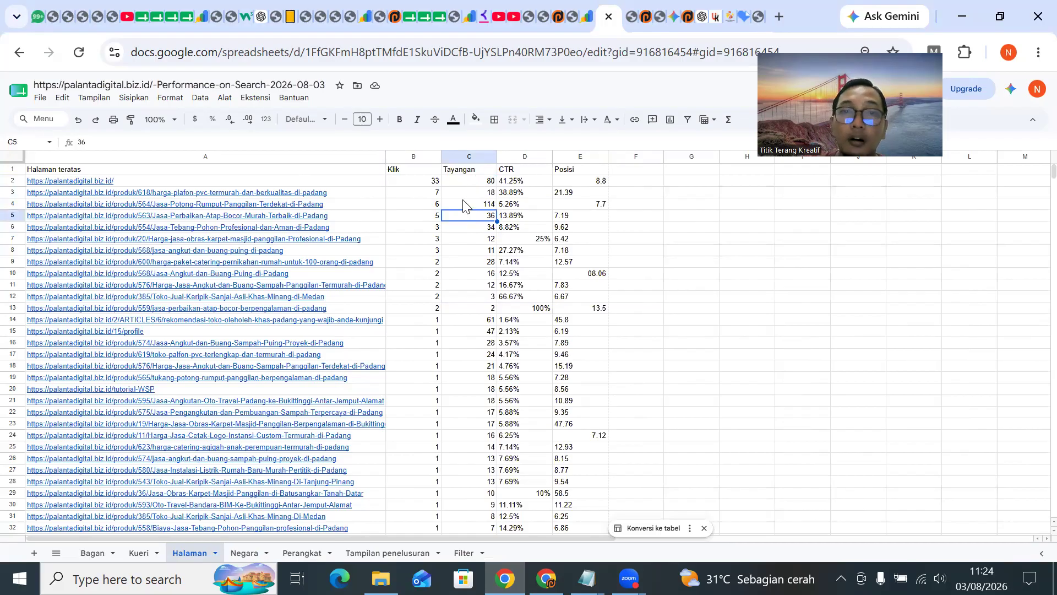
key(Up)
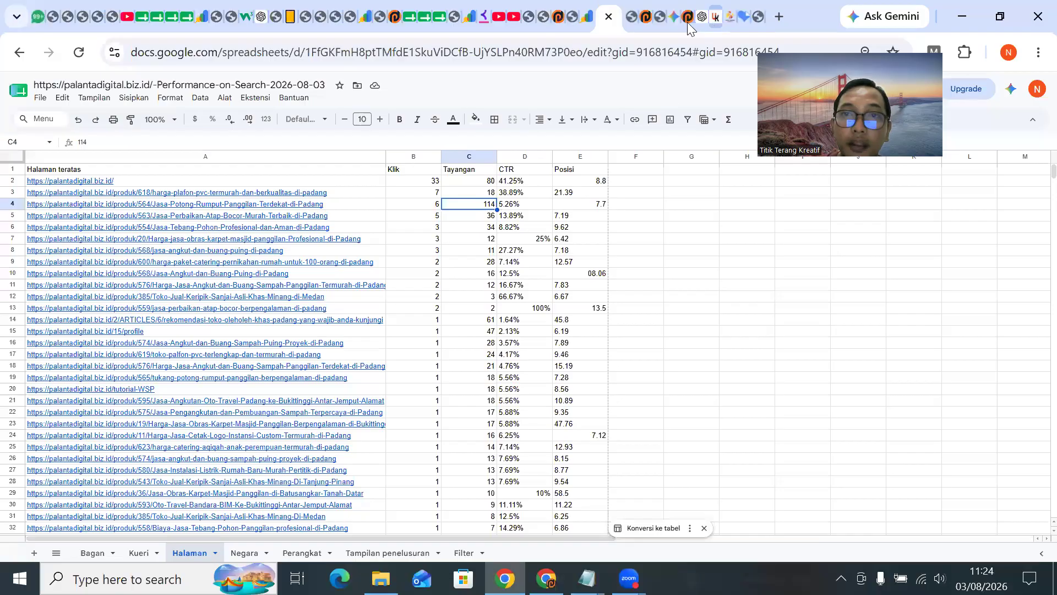
Go back from the iLoveIMG resize page to the Google results for "HARGA JASA PASANG CCTV RUMAH PROFESIONAL DI PADANG".
click(749, 17)
click(27, 54)
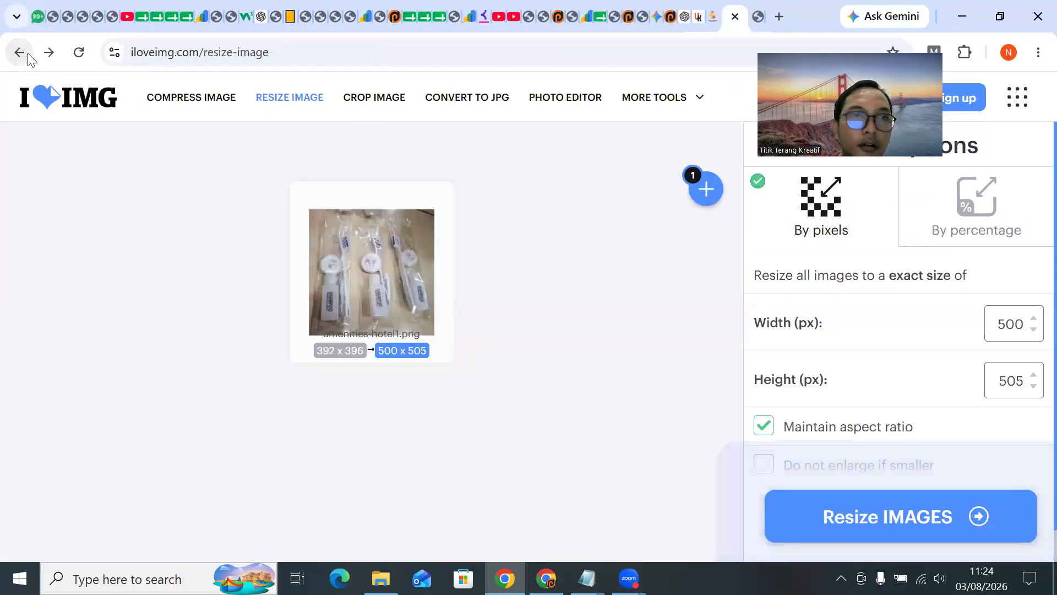
click(23, 55)
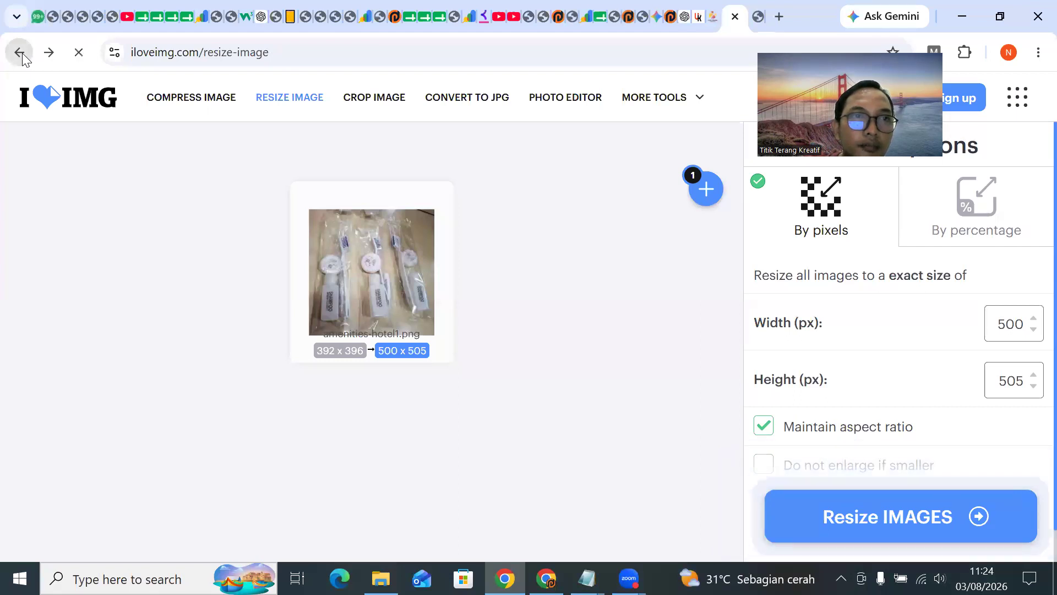
click(24, 55)
scroll(616, 375, up, 10)
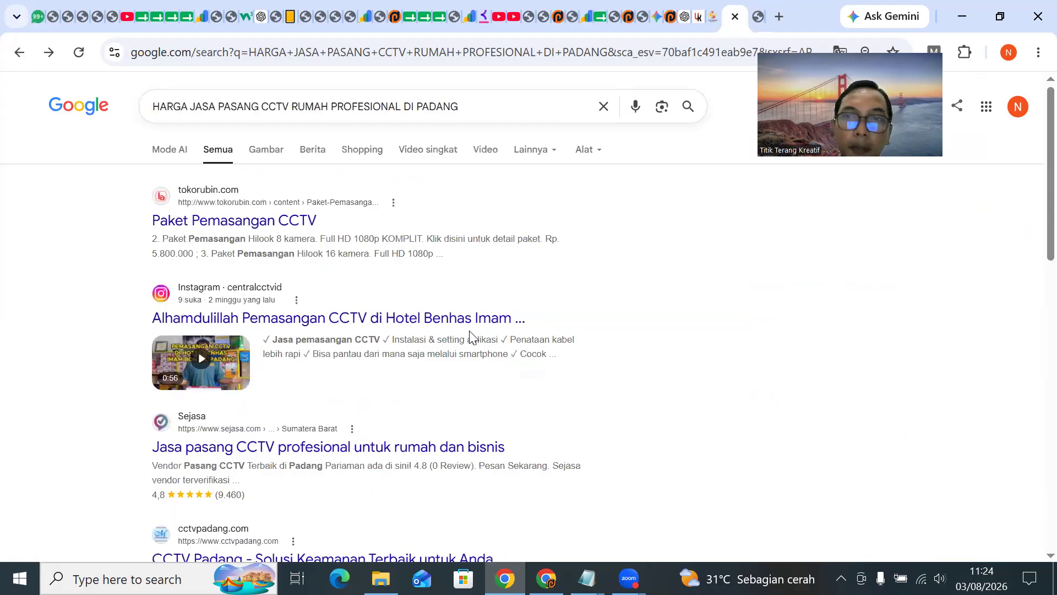
scroll(470, 335, down, 15)
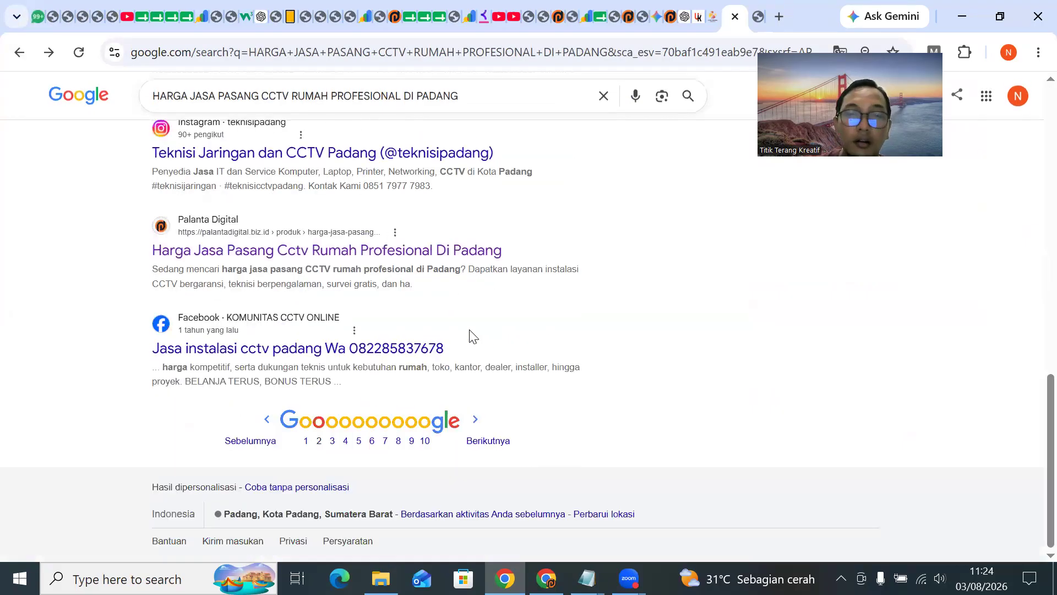
Examine the position of the Palanta Digital CCTV listing among the competing search results.
scroll(413, 276, up, 4)
scroll(204, 369, down, 1)
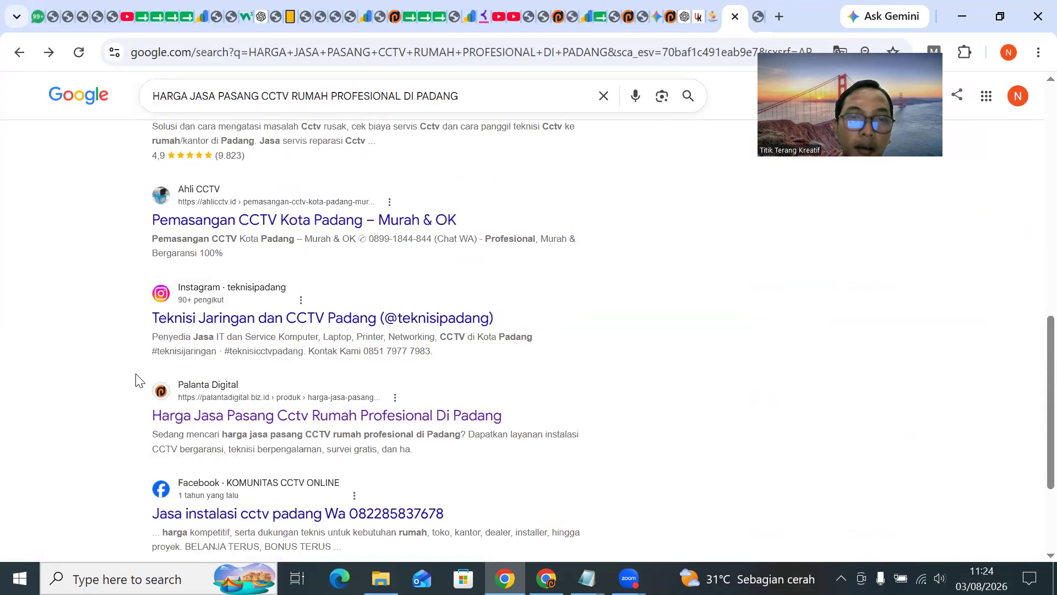
scroll(501, 384, up, 1)
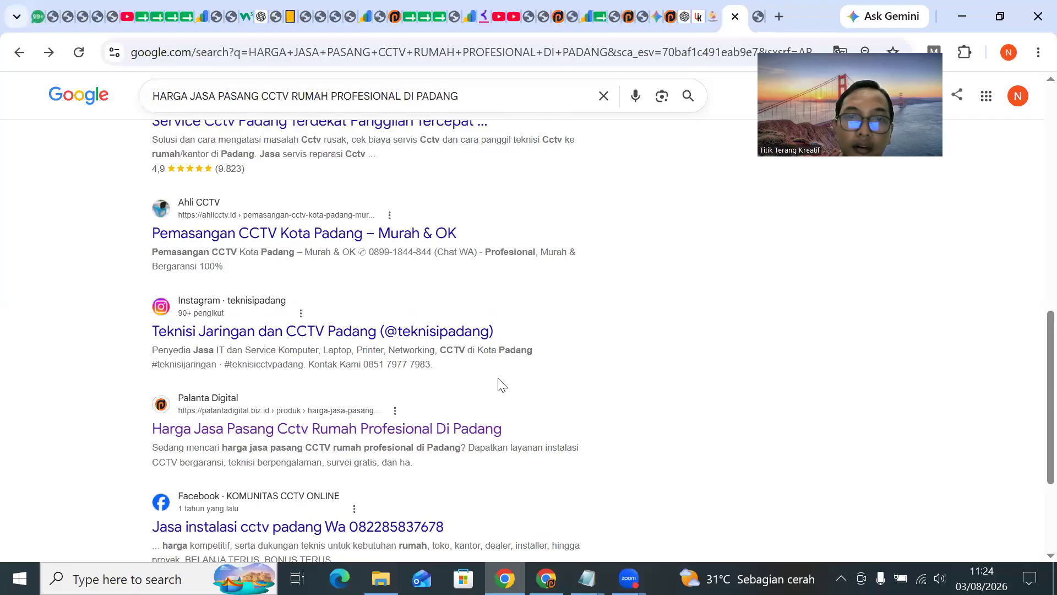
scroll(501, 384, up, 11)
scroll(503, 384, down, 10)
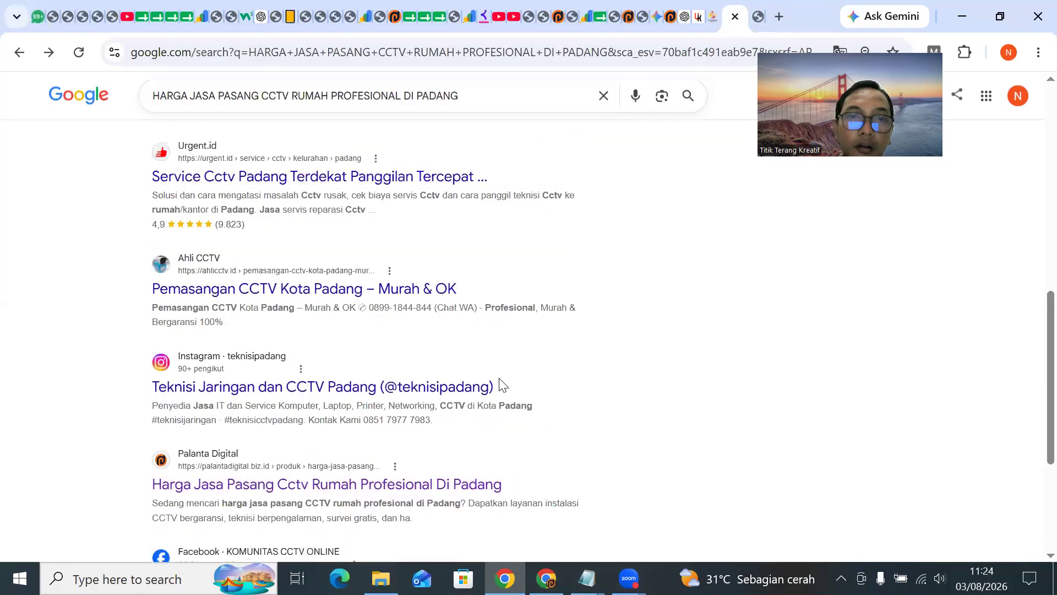
scroll(502, 385, down, 3)
scroll(503, 385, up, 2)
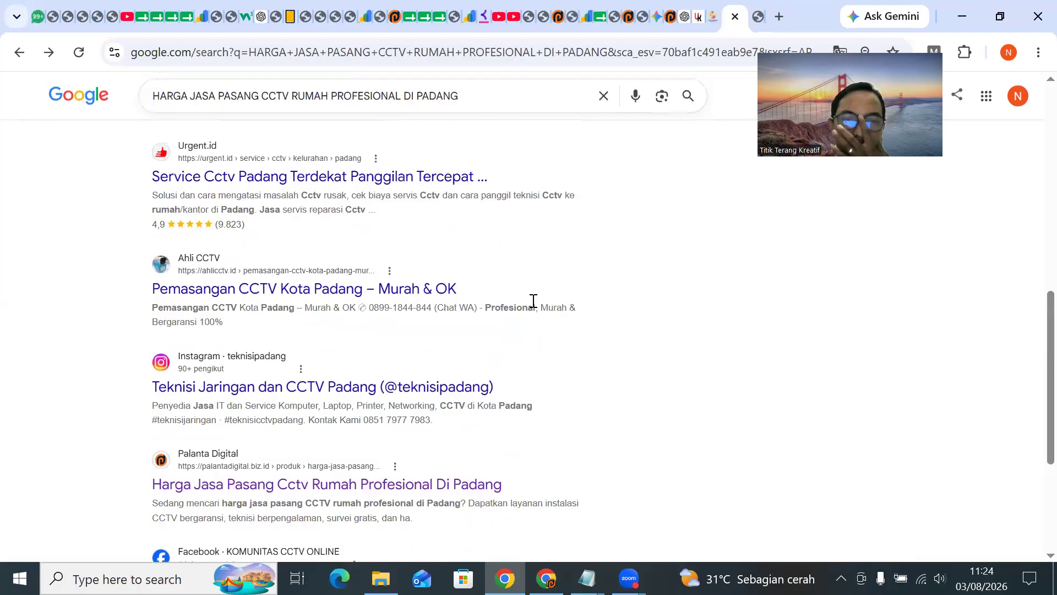
scroll(490, 348, up, 5)
scroll(485, 346, up, 5)
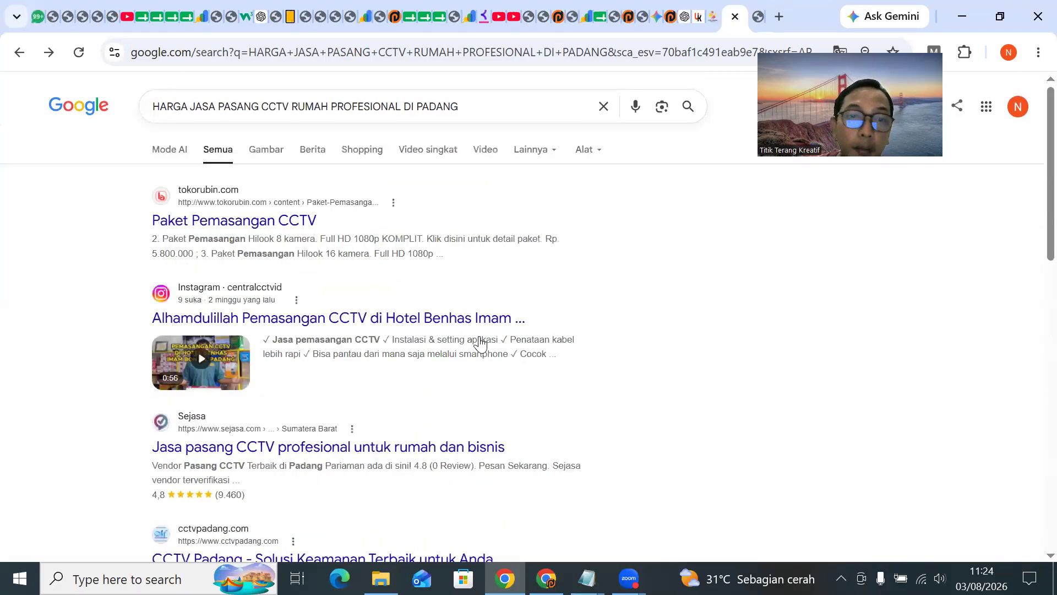
scroll(479, 344, down, 12)
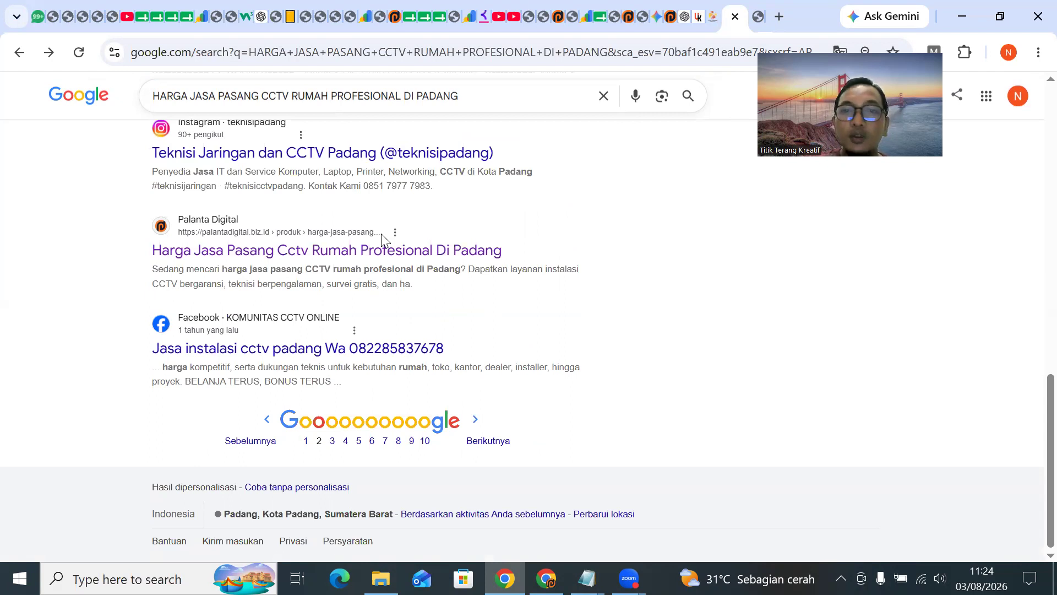
scroll(600, 361, up, 15)
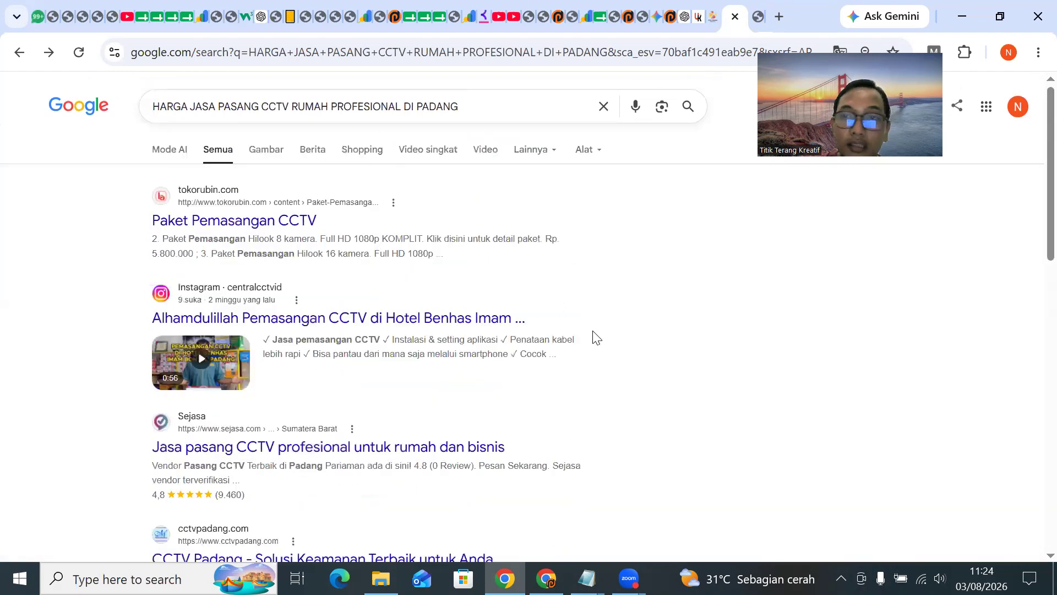
scroll(592, 335, down, 10)
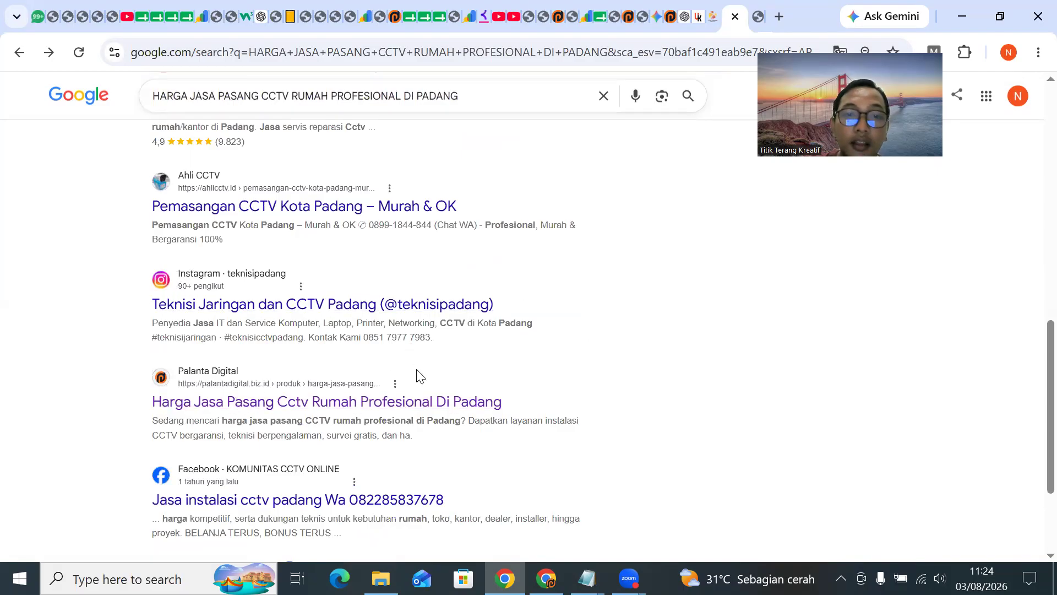
scroll(313, 177, up, 5)
scroll(177, 285, down, 5)
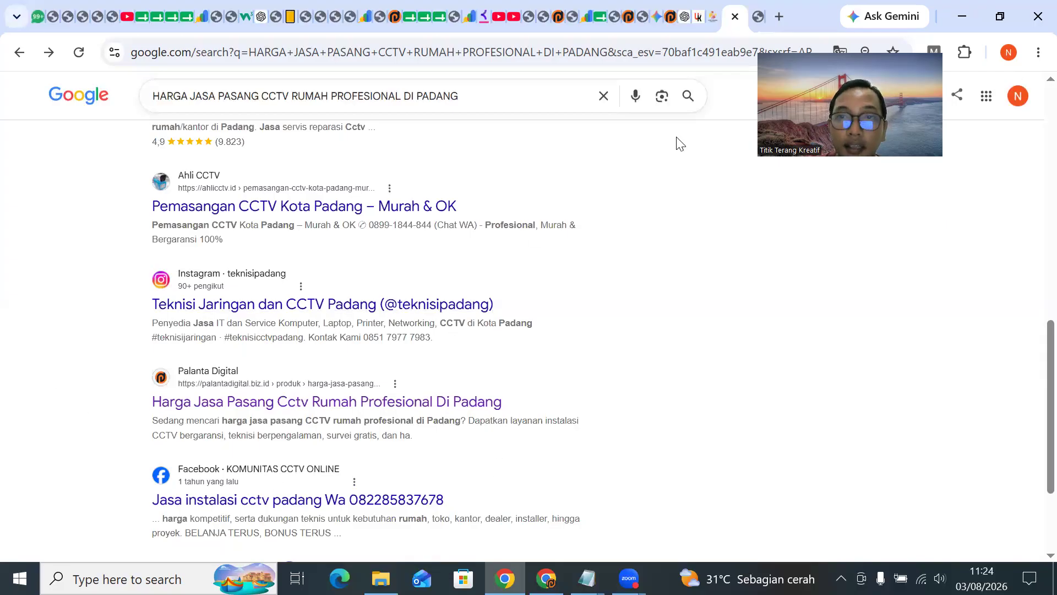
Return to the exported performance spreadsheet and check the impressions and clicks in rows 3 to 5.
click(757, 13)
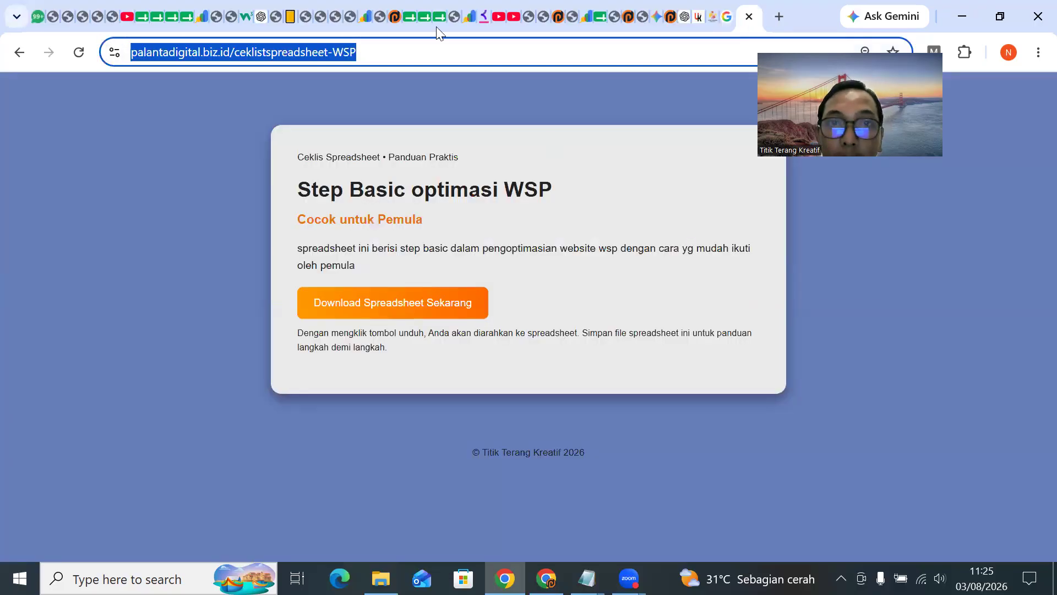
click(604, 14)
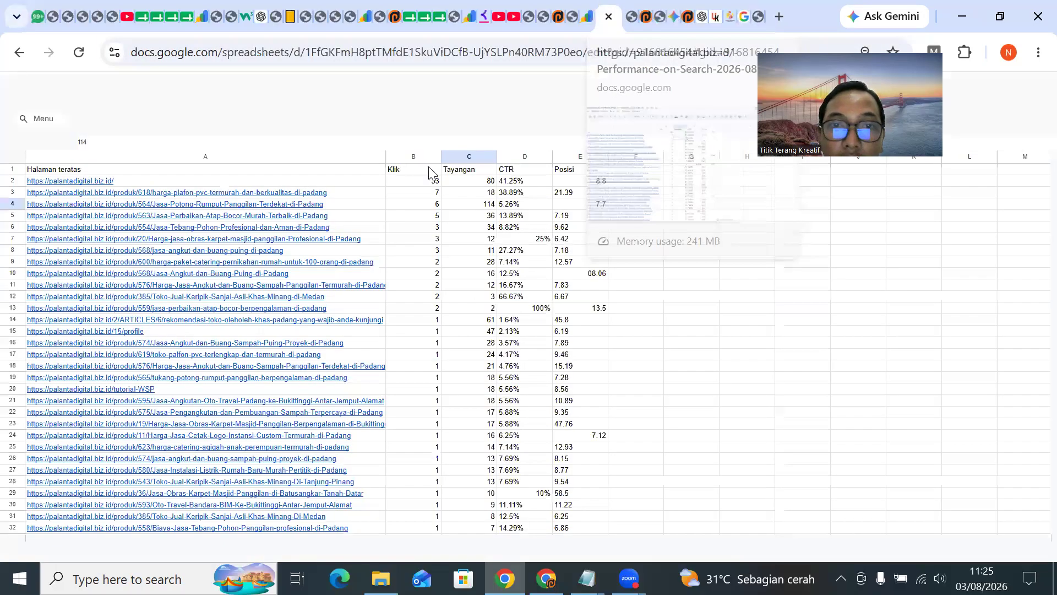
click(463, 192)
click(464, 203)
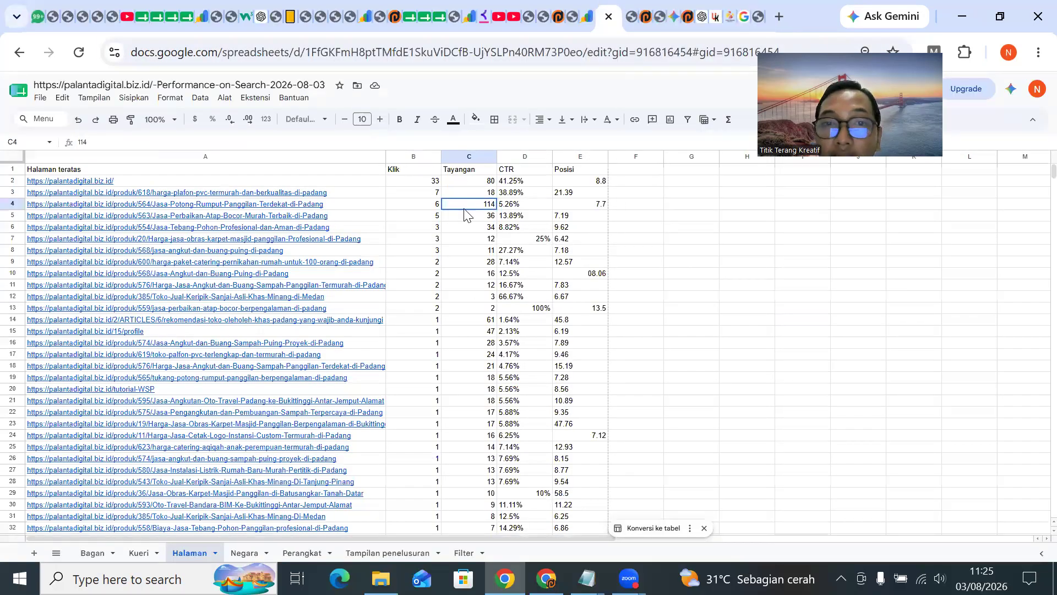
click(468, 216)
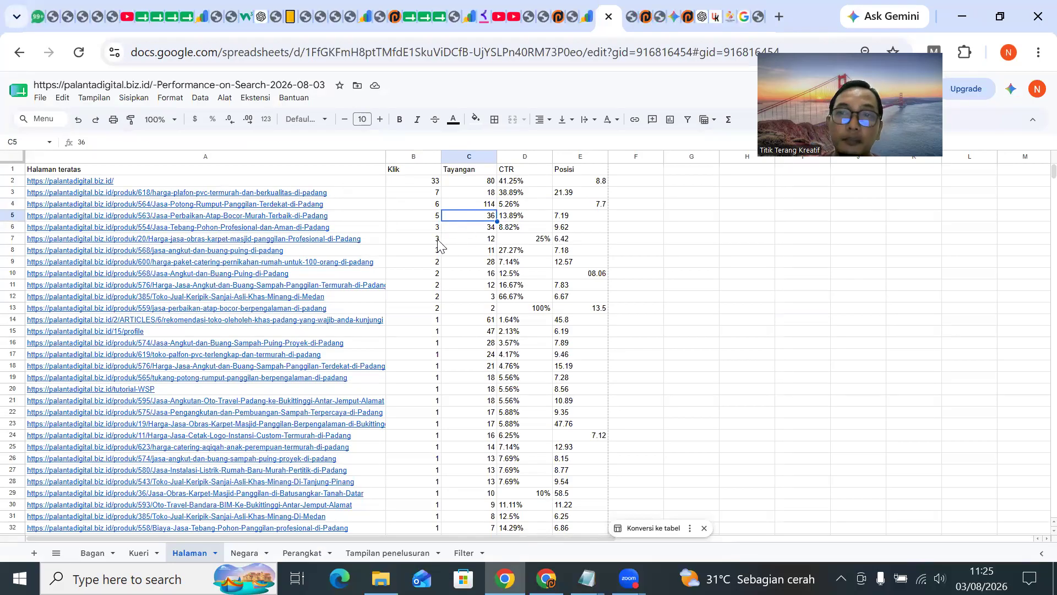
click(414, 203)
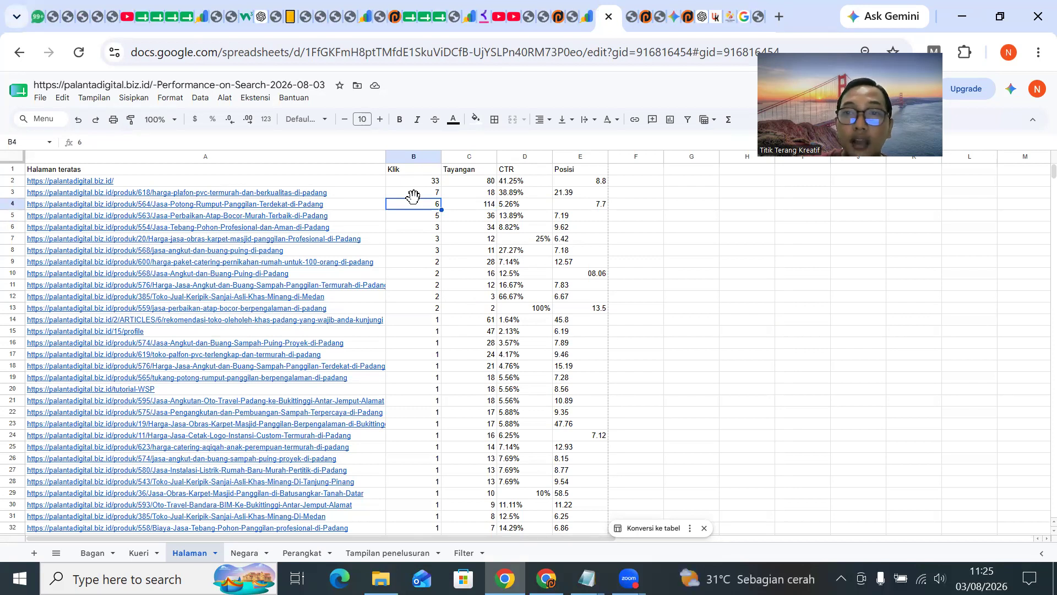
Switch to the Padang CCTV product page and review its article from the introduction to the supporting keywords and tag.
click(740, 20)
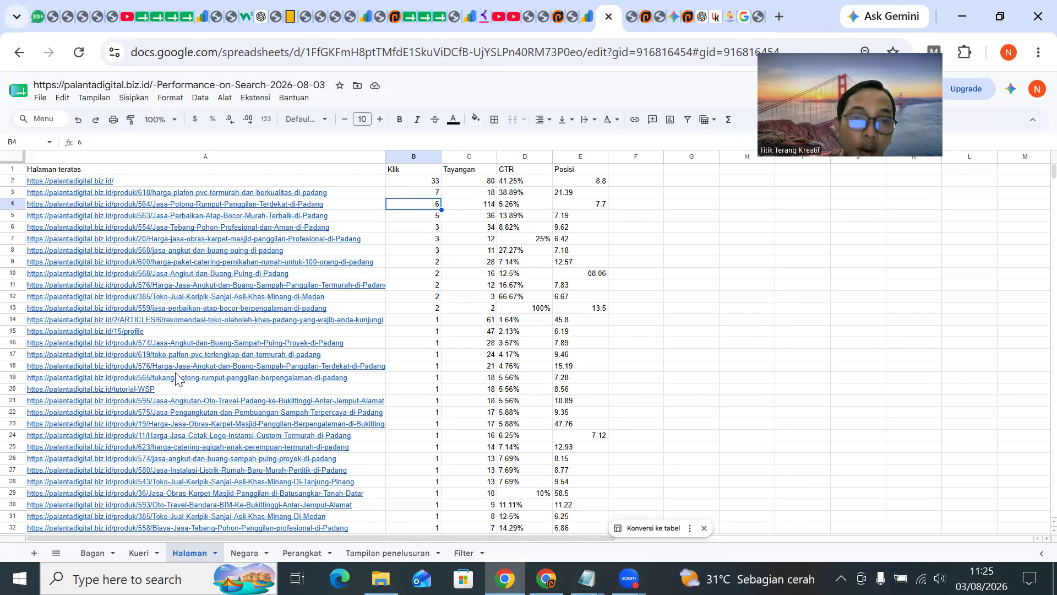
scroll(439, 340, down, 4)
click(347, 334)
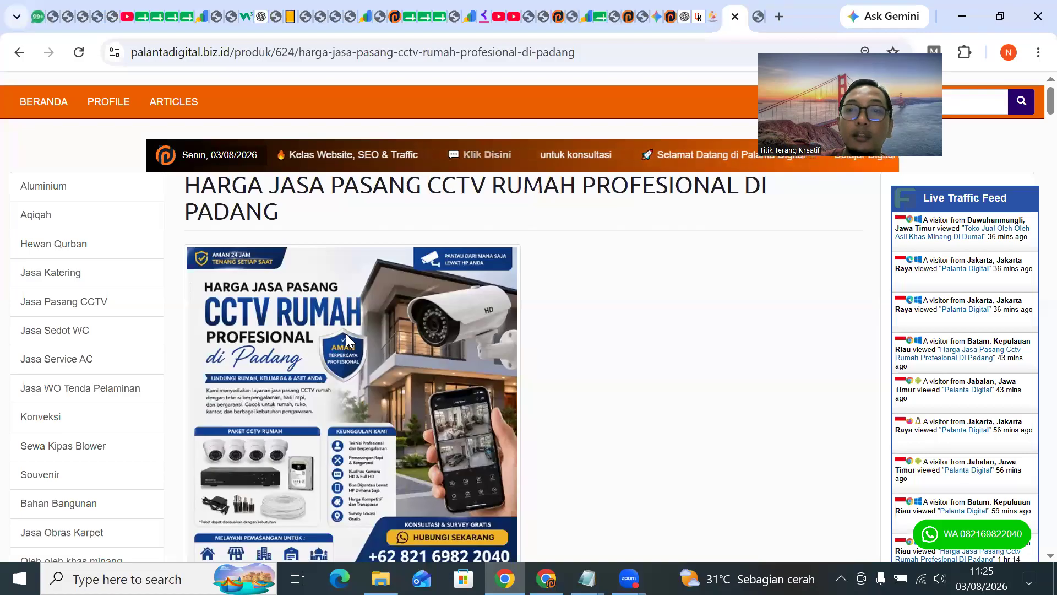
scroll(699, 279, down, 7)
scroll(682, 298, down, 10)
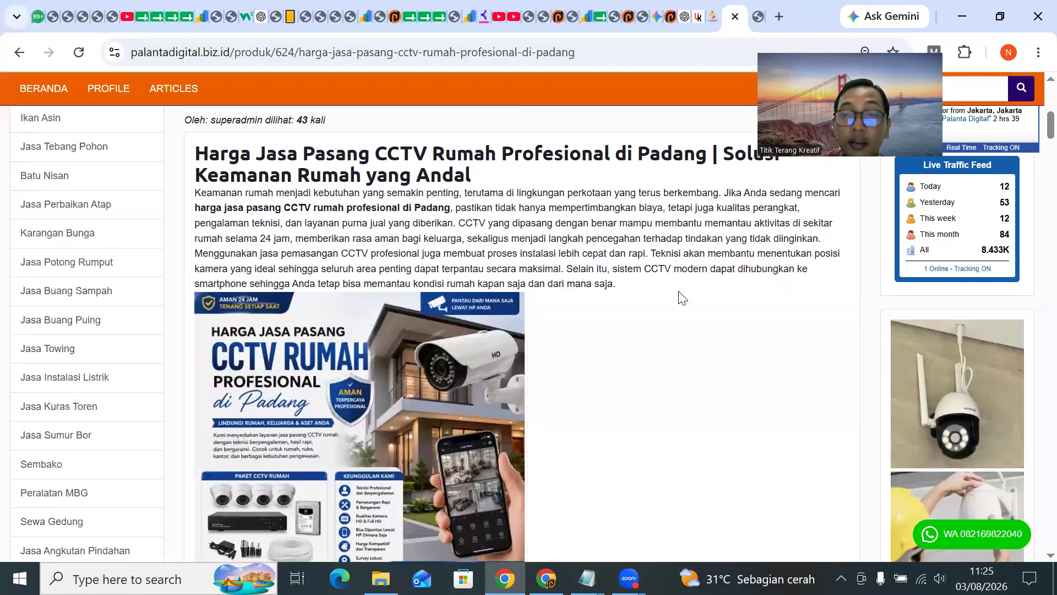
scroll(548, 323, down, 11)
scroll(545, 344, up, 13)
scroll(545, 342, up, 6)
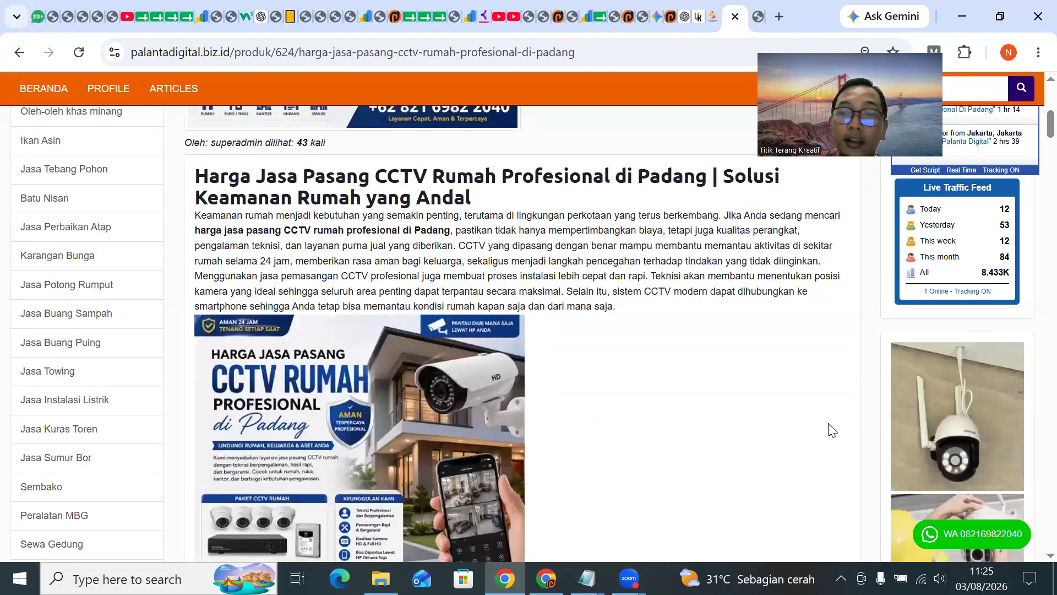
scroll(503, 348, down, 19)
scroll(478, 347, down, 15)
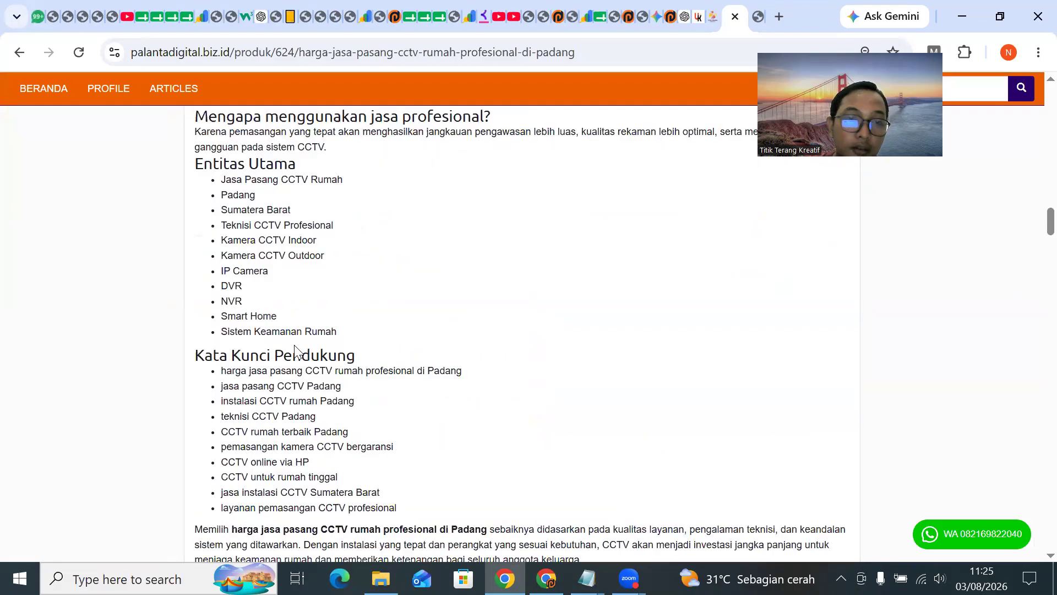
scroll(307, 205, up, 3)
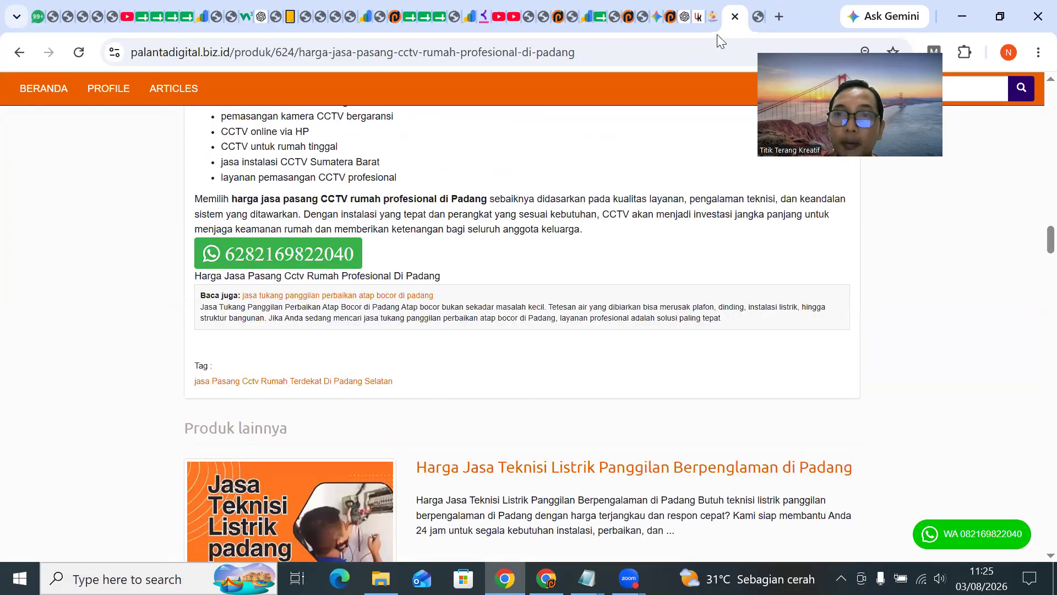
Return to the exported performance spreadsheet and compare the clicks and impressions of the top product pages in rows 3, 4 and 7.
click(750, 17)
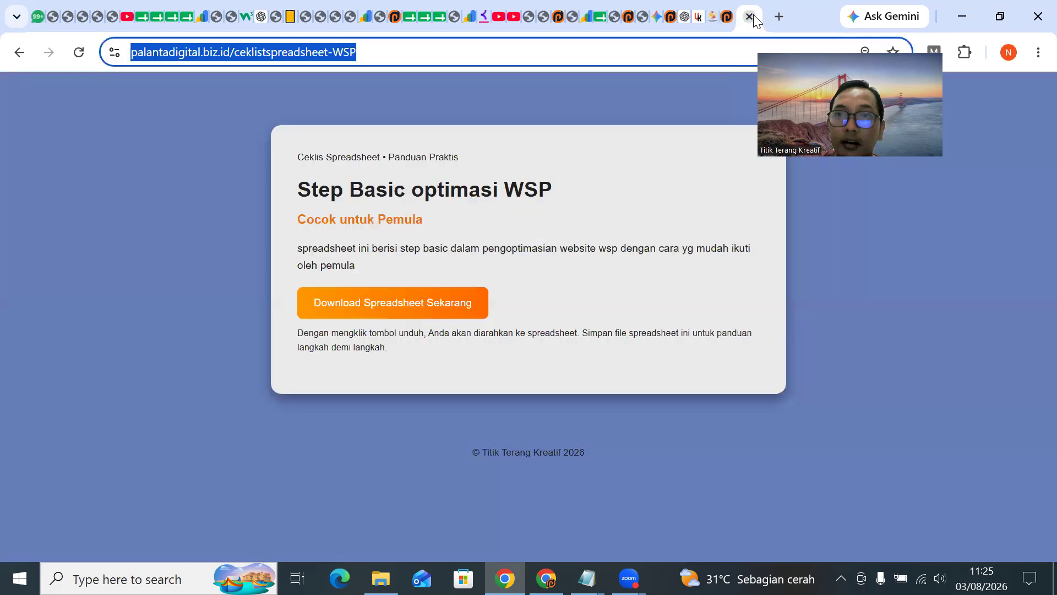
click(603, 17)
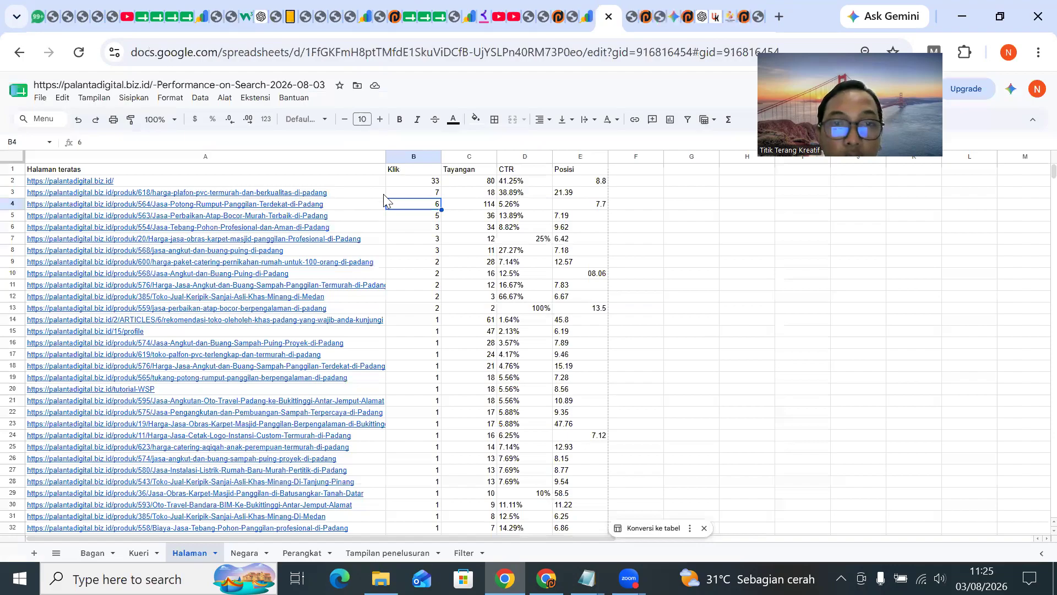
click(402, 193)
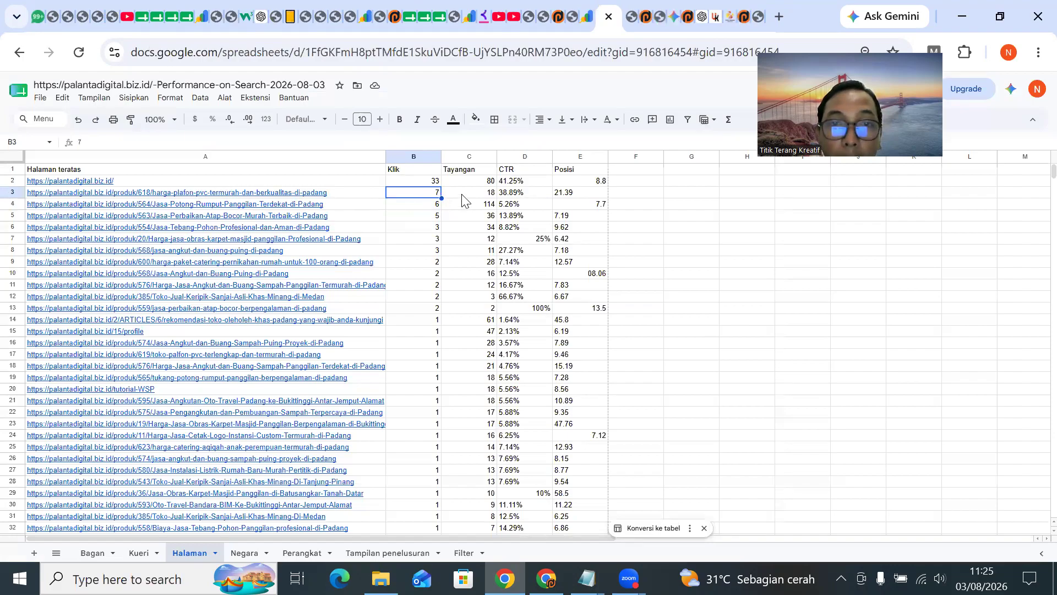
click(462, 197)
click(464, 208)
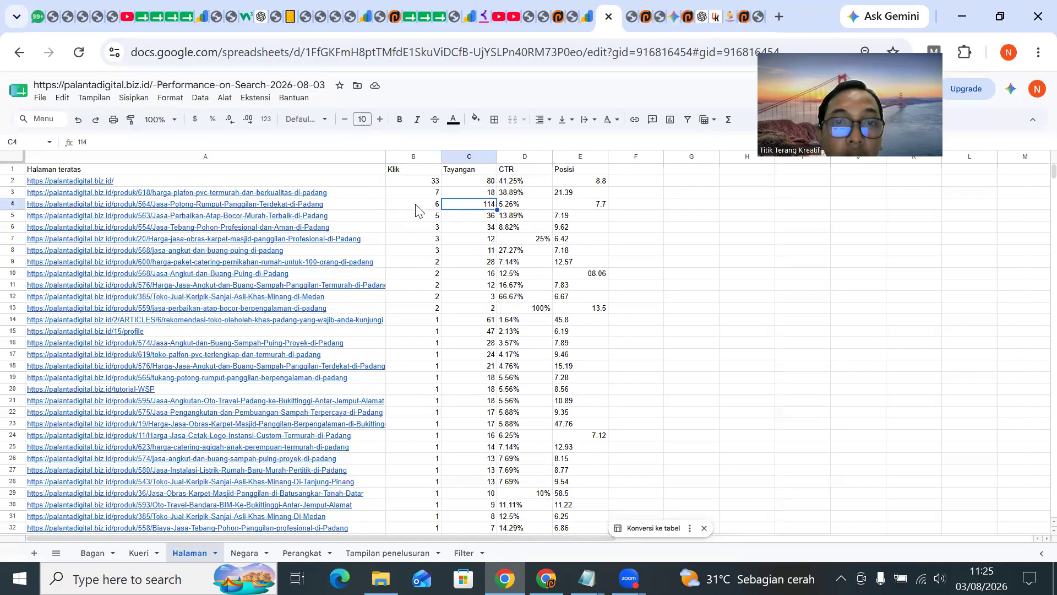
click(419, 207)
click(414, 237)
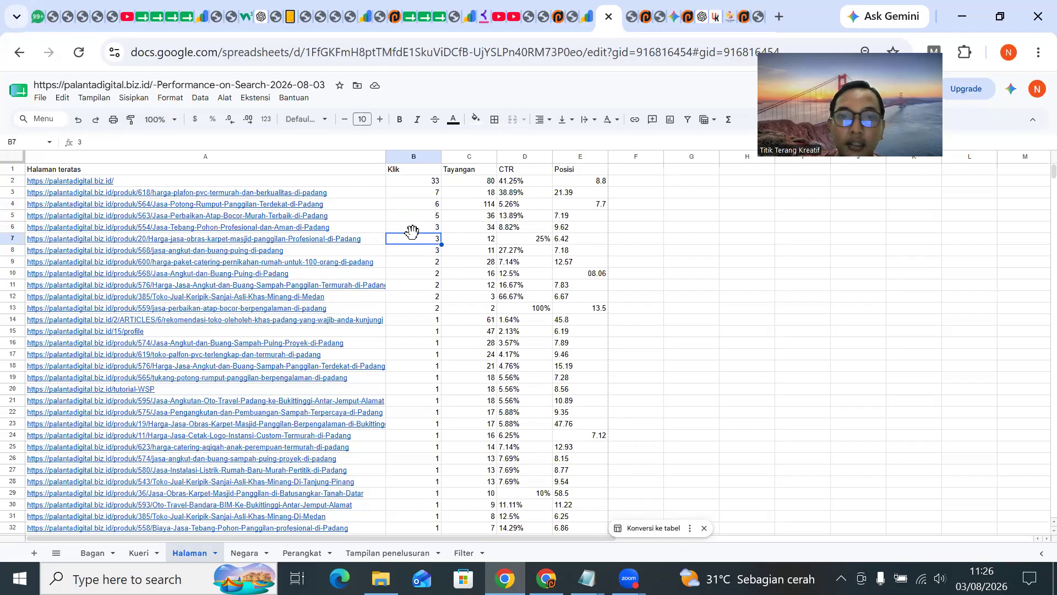
Examine the product page URLs in the Halaman sheet between rows 3 and 16.
mouse_move(368, 218)
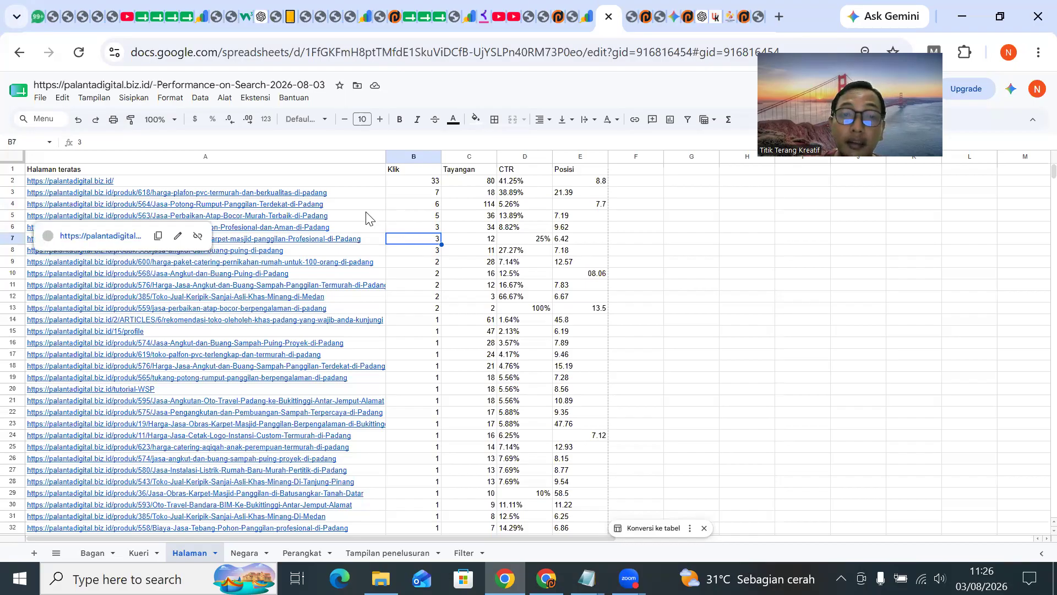
click(353, 240)
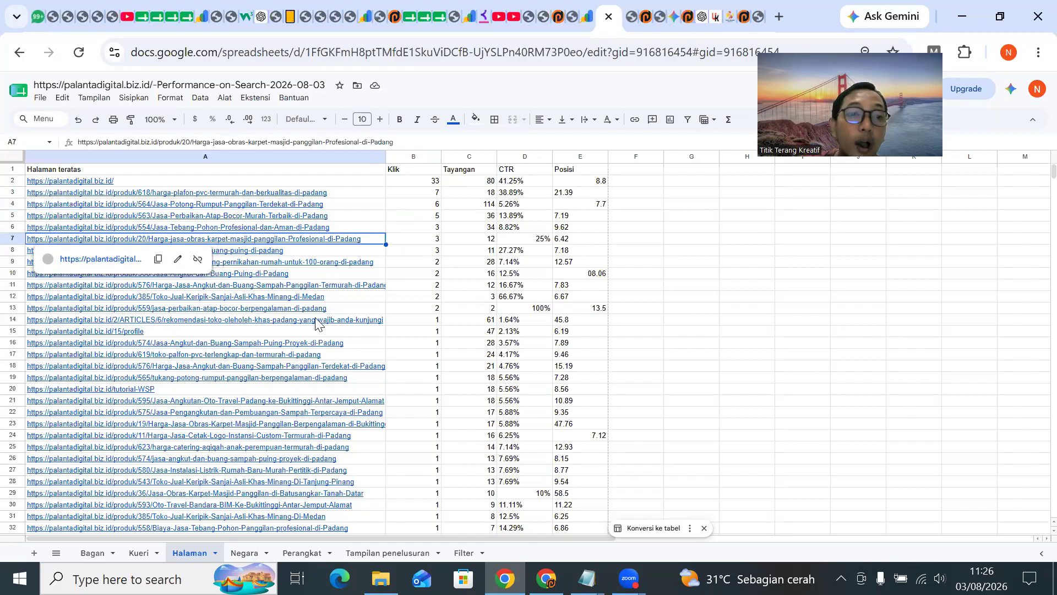
click(422, 254)
click(341, 196)
click(333, 212)
click(334, 254)
click(333, 346)
Look through the whole Halaman page list down to its last entry in row 293 and return to the first rows.
scroll(319, 389, down, 9)
scroll(319, 389, down, 20)
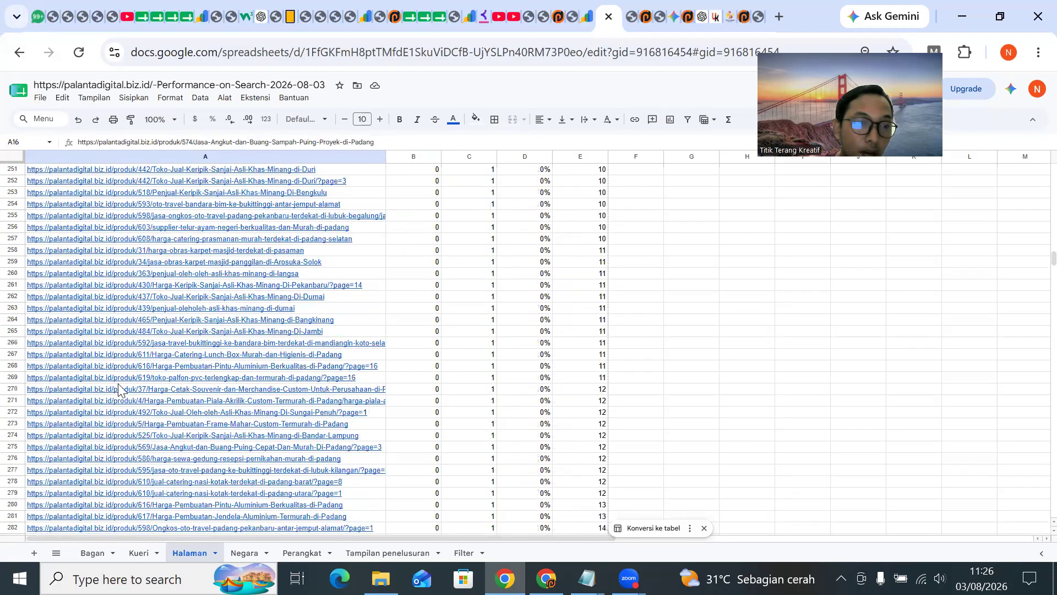
scroll(118, 389, down, 6)
mouse_move(25, 326)
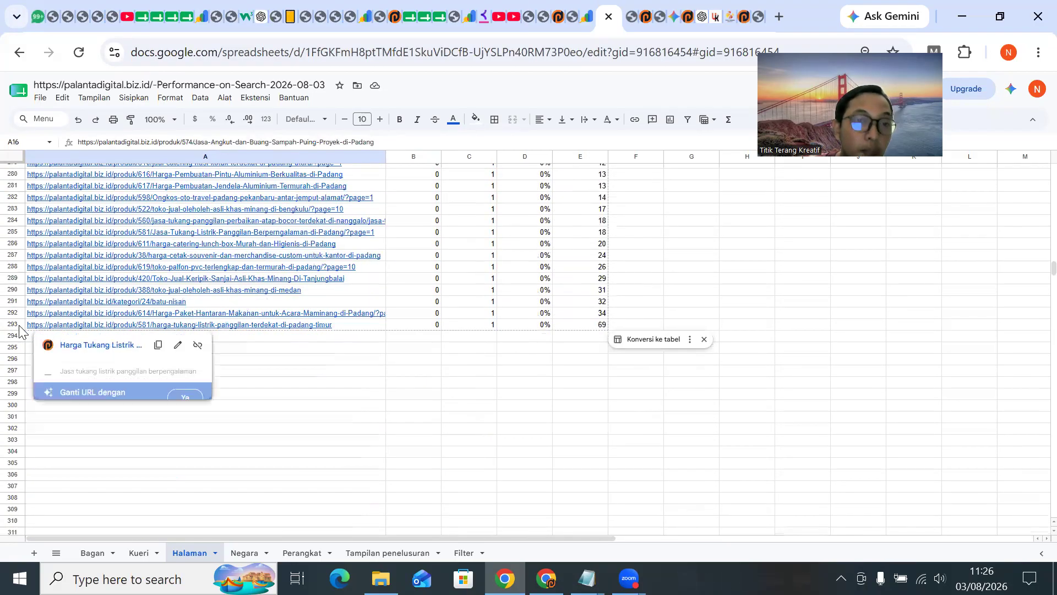
click(376, 325)
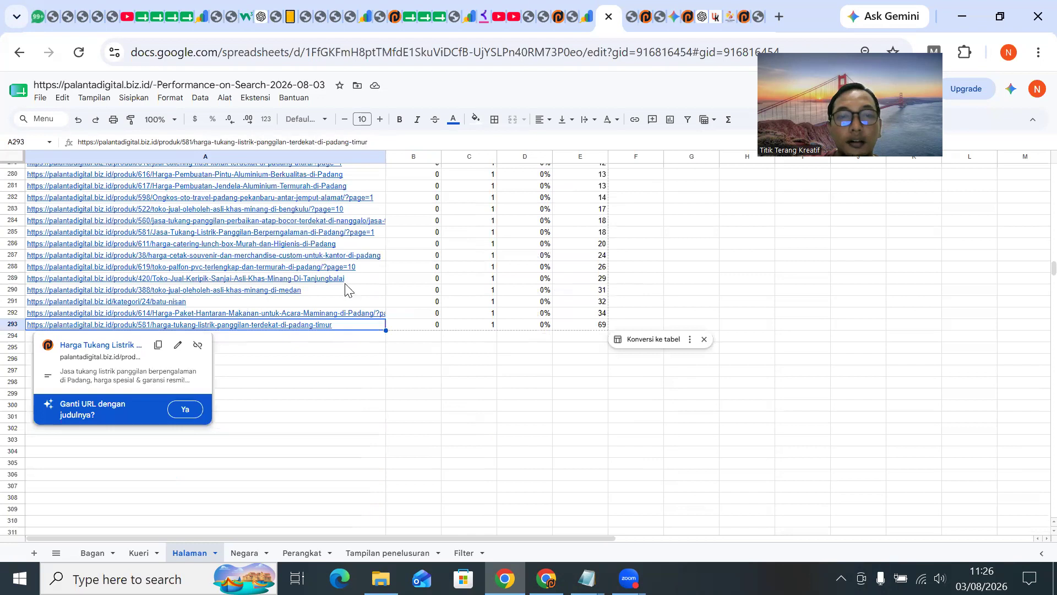
key(Up)
key(Up)
key(Up)
key(Up)
key(Up)
key(Up)
key(Up)
key(Up)
key(Up)
key(Up)
scroll(319, 265, up, 20)
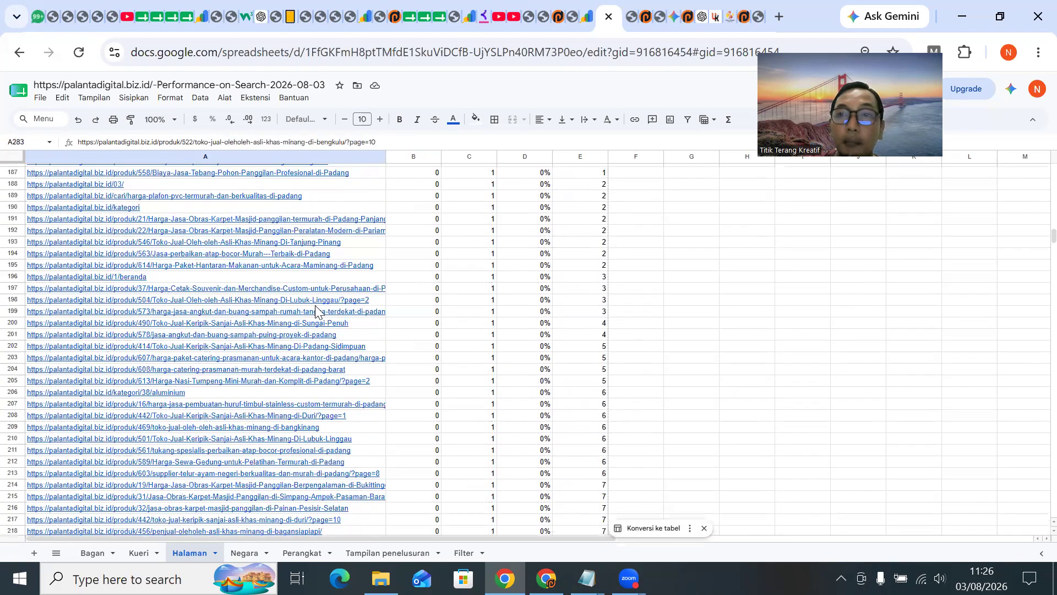
scroll(316, 310, up, 15)
scroll(317, 309, up, 20)
Inspect the link previews of the plafon PVC, potong rumput, perbaikan atap and tebang pohon pages in rows 3 to 6.
click(300, 196)
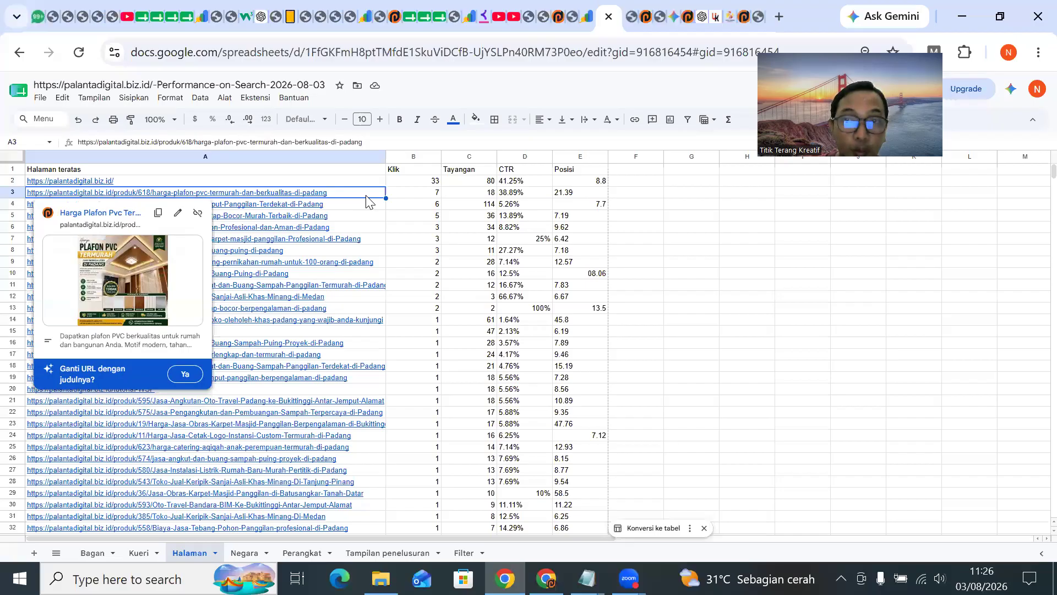
click(363, 205)
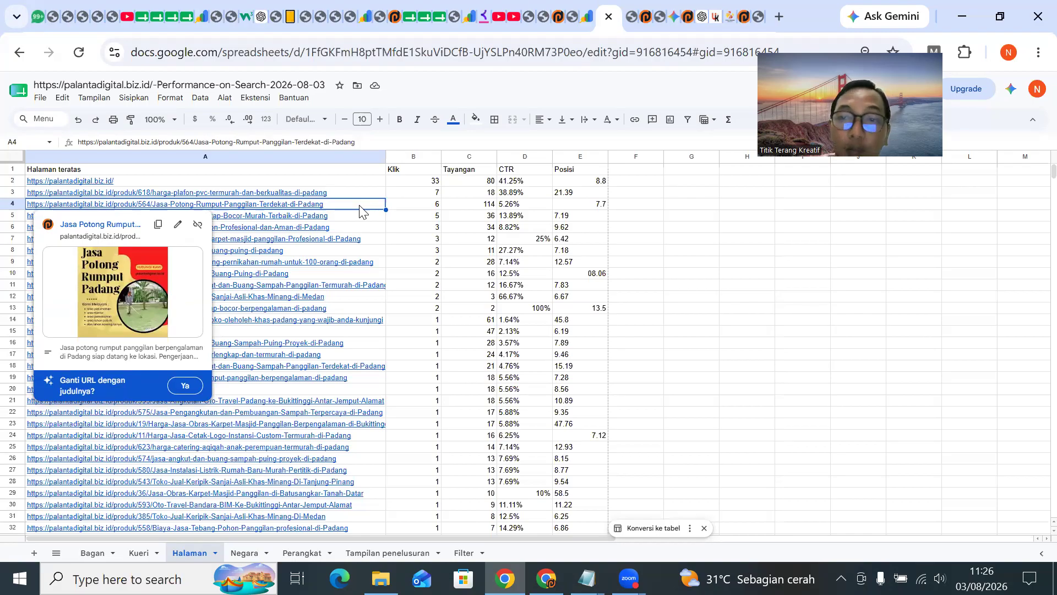
mouse_move(358, 216)
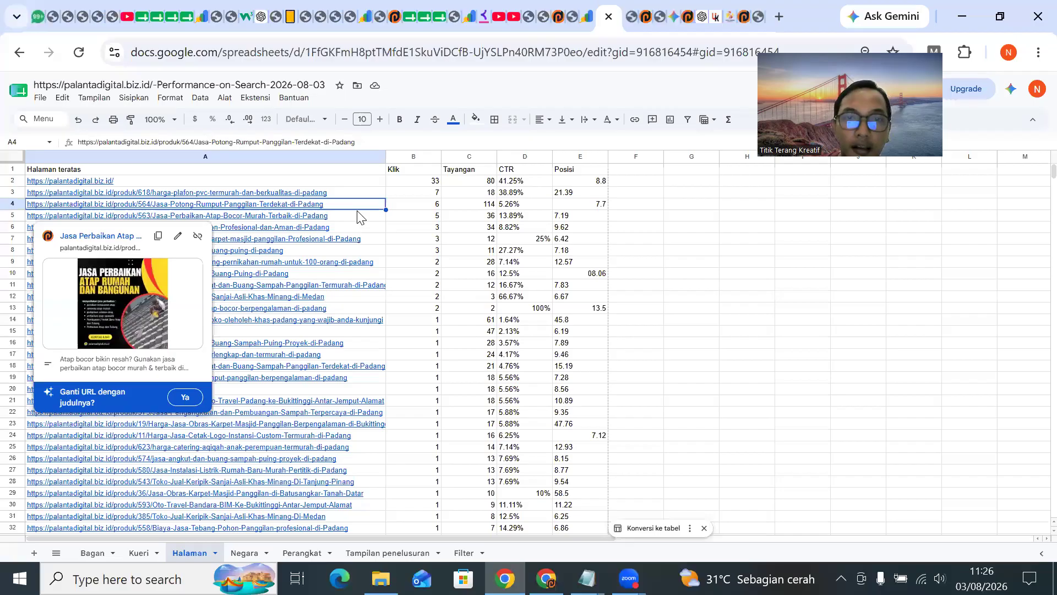
click(358, 216)
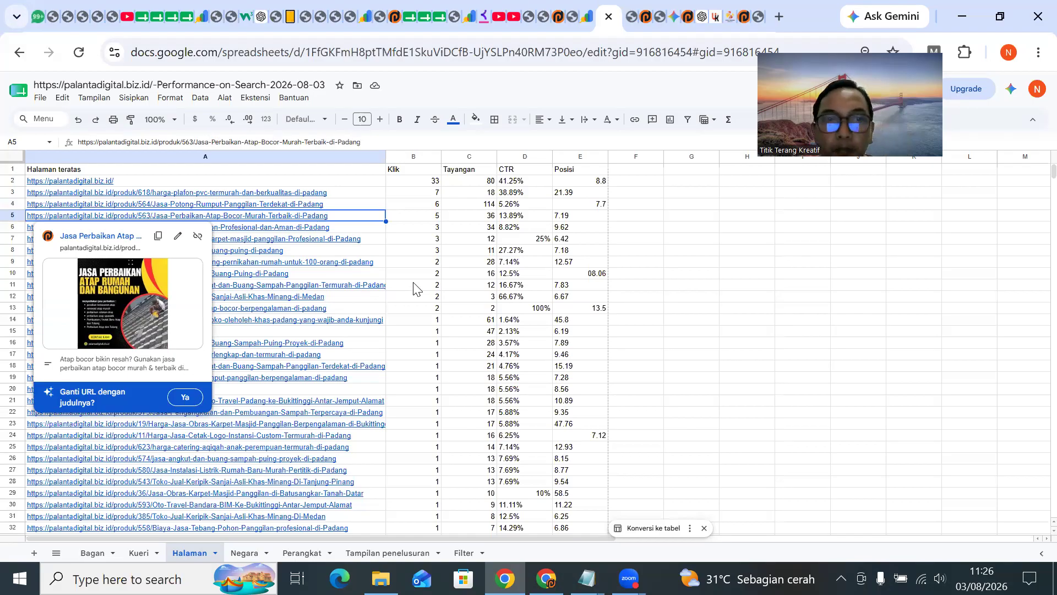
click(372, 228)
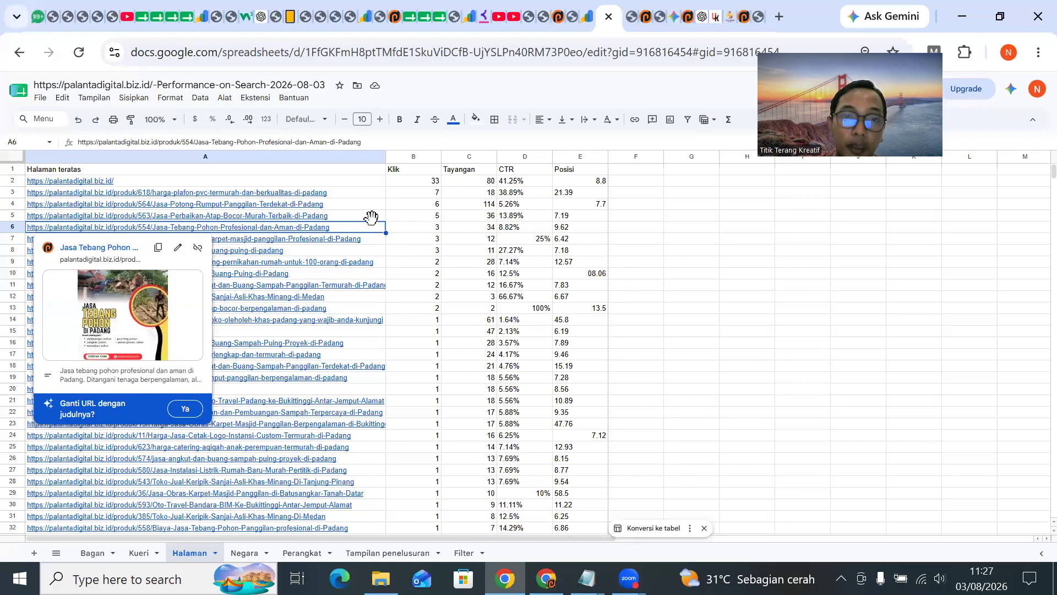
click(370, 215)
click(373, 207)
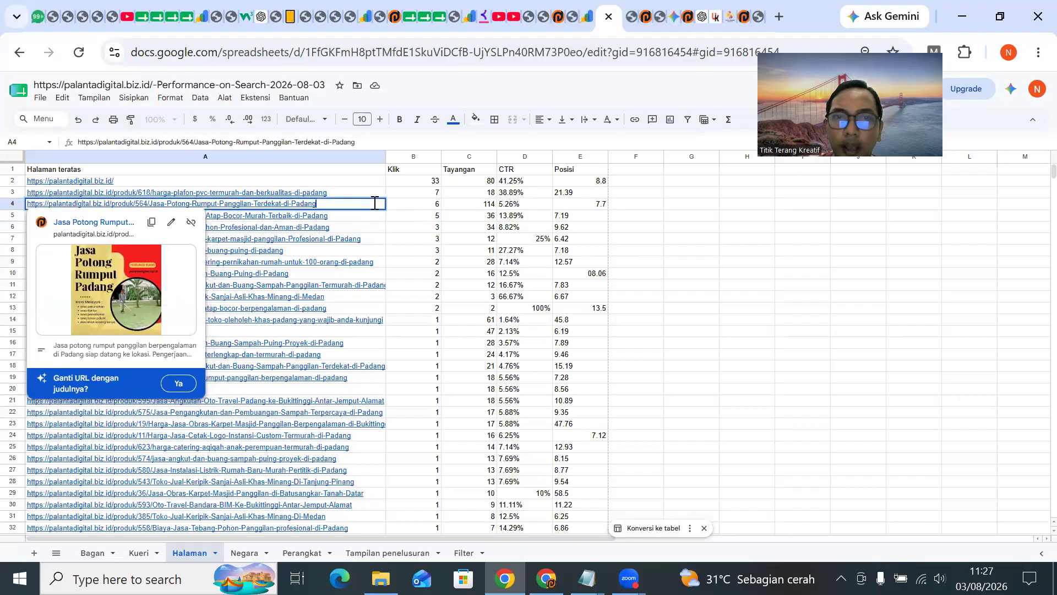
click(364, 196)
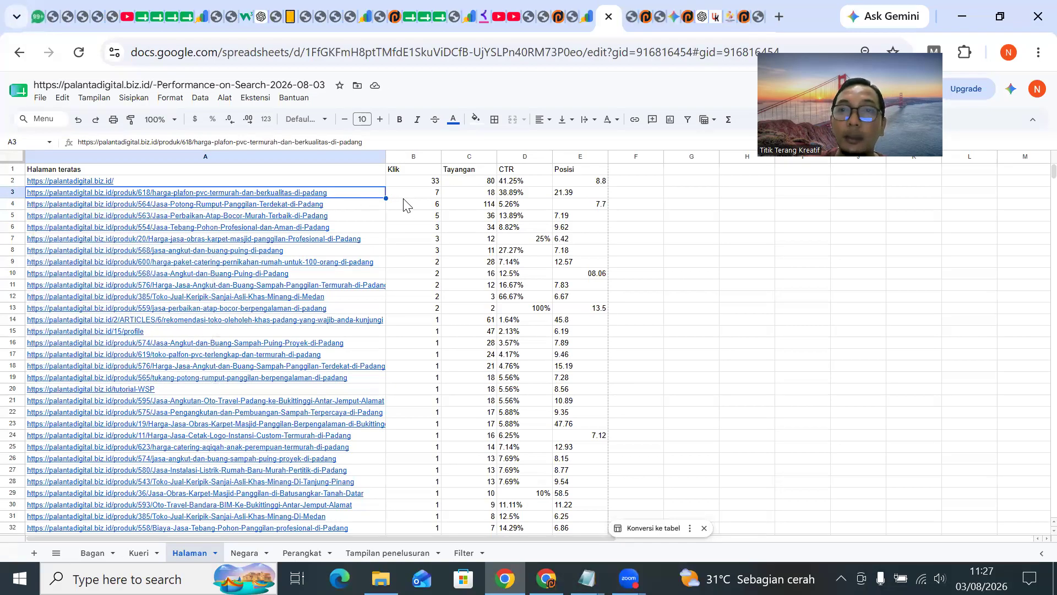
Show the desktop with its shortcuts and the Notepad image links, and return to the performance spreadsheet.
click(954, 17)
click(118, 74)
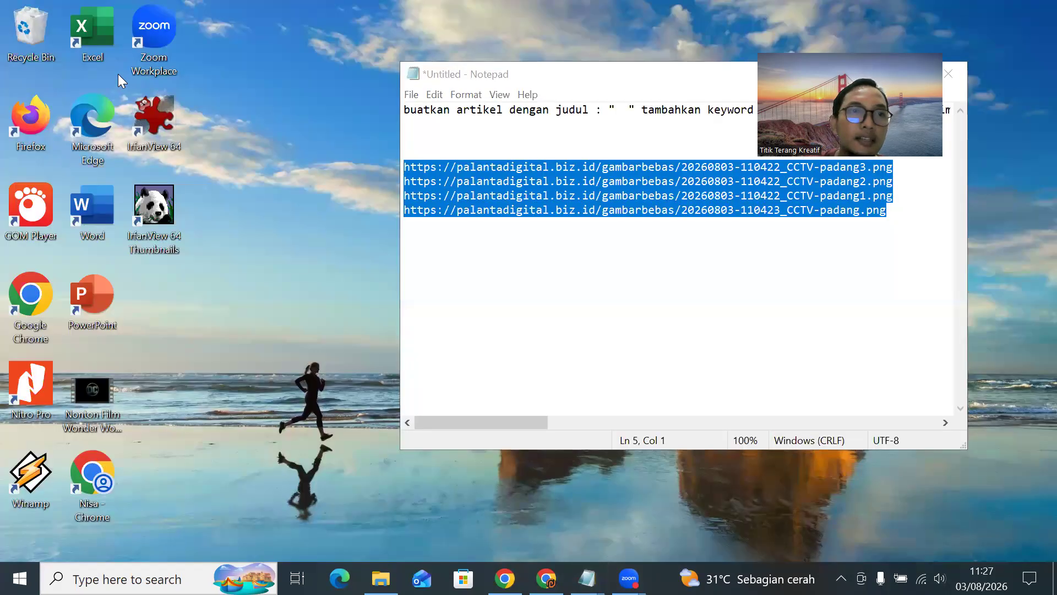
click(665, 87)
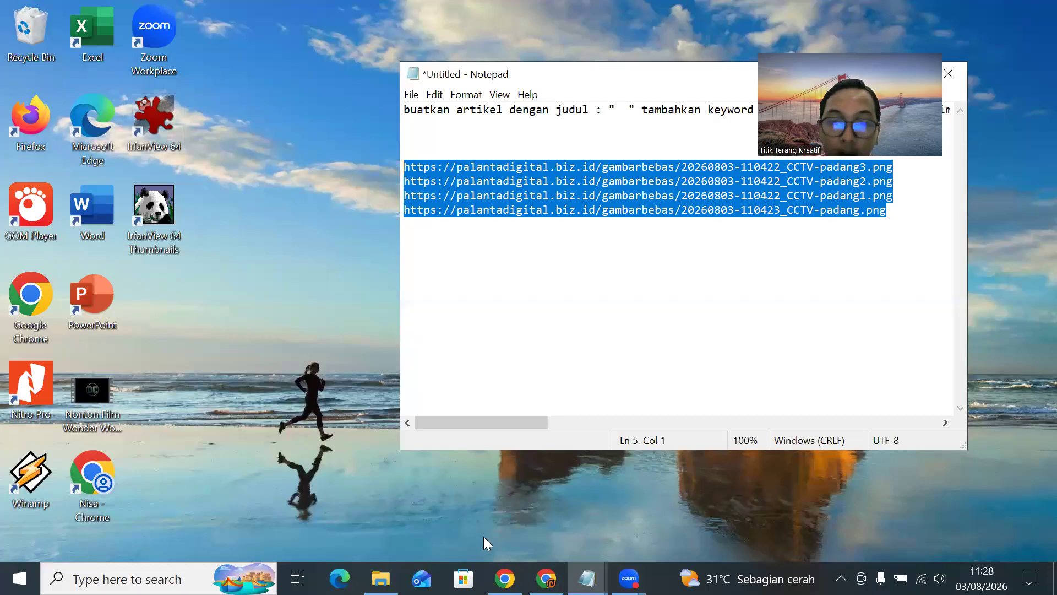
mouse_move(628, 578)
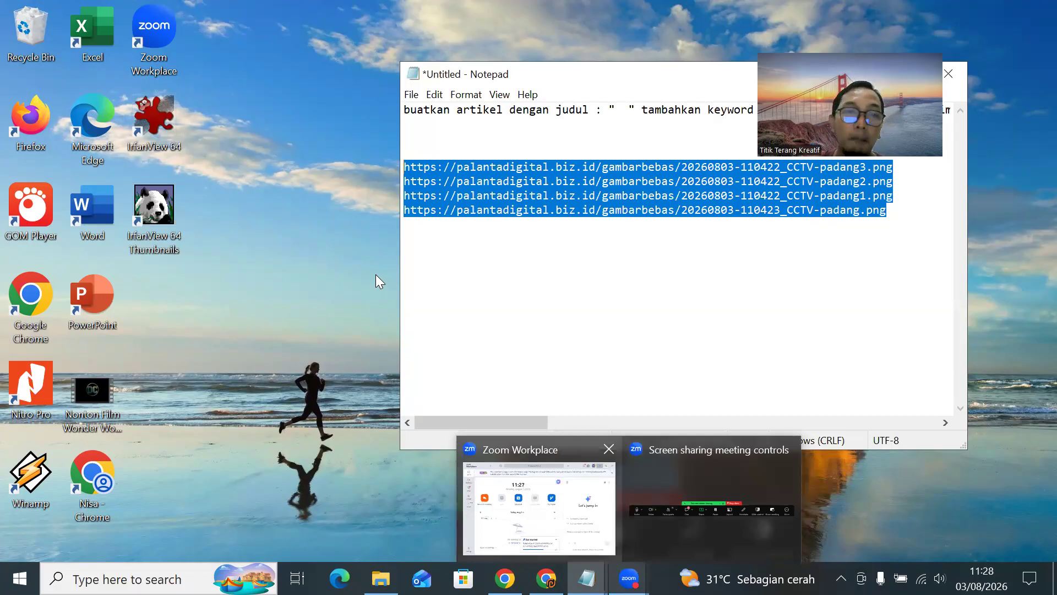
key(alt+Tab)
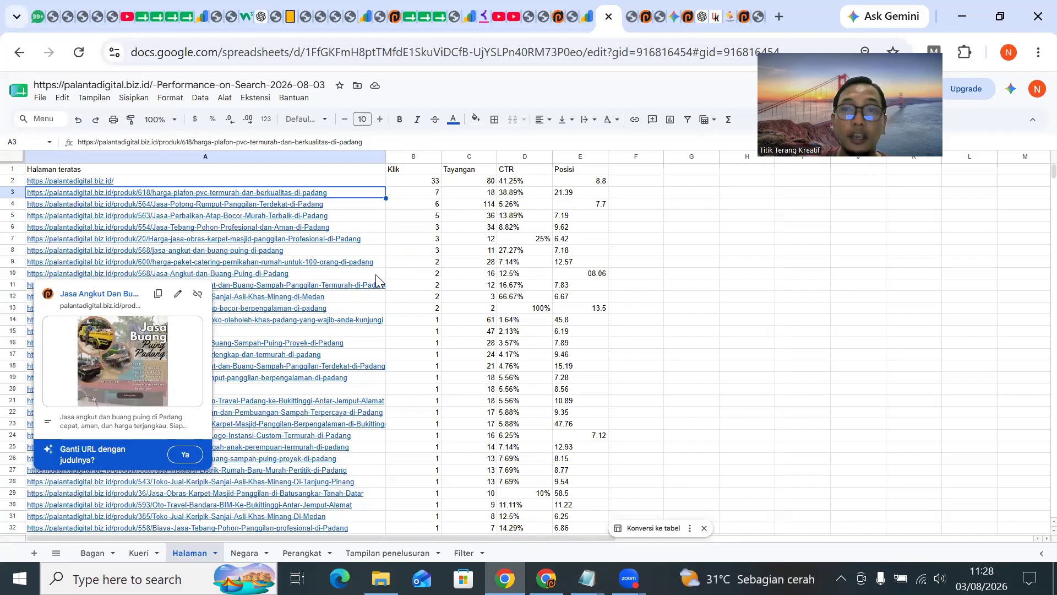
click(127, 16)
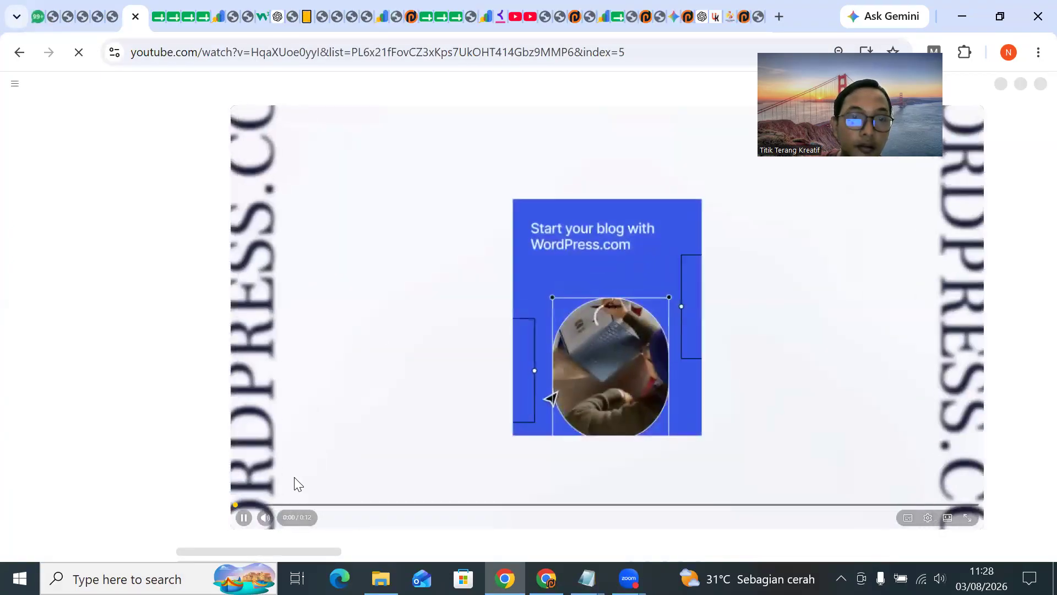
click(244, 517)
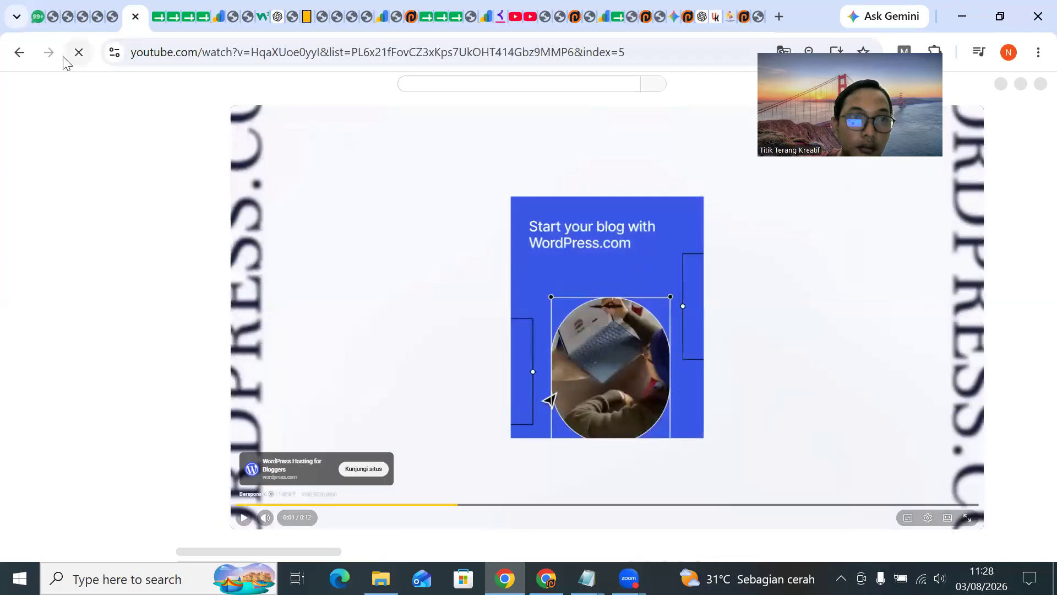
click(20, 52)
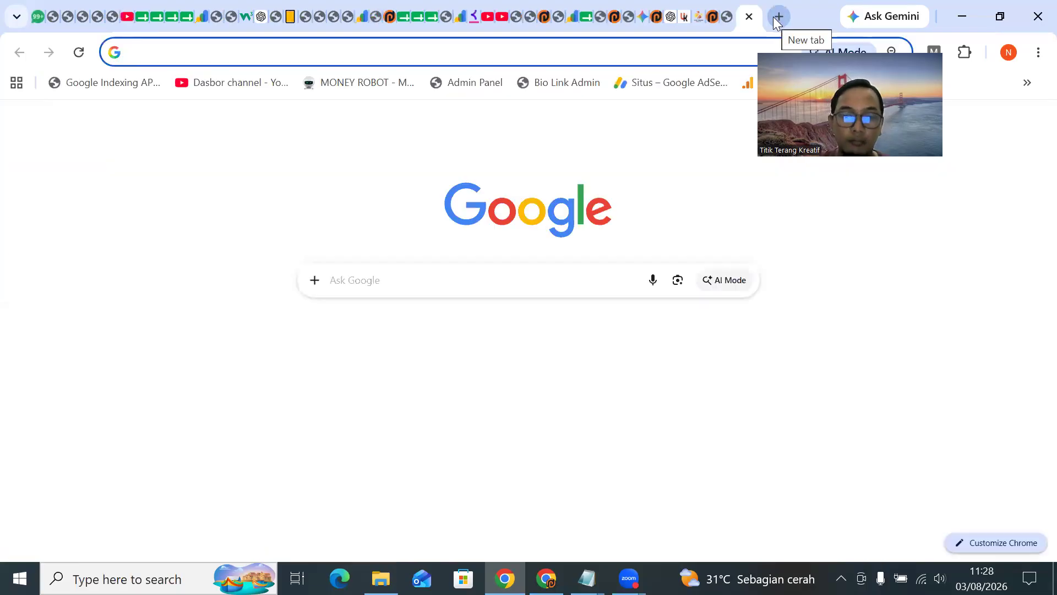
Open palantadigital.biz.id/tutorial-WSP in a new browser tab and start the "penggunaan tools irvanview untuk resize gambar secara banyak" video tutorial.
text(palan)
key(Right)
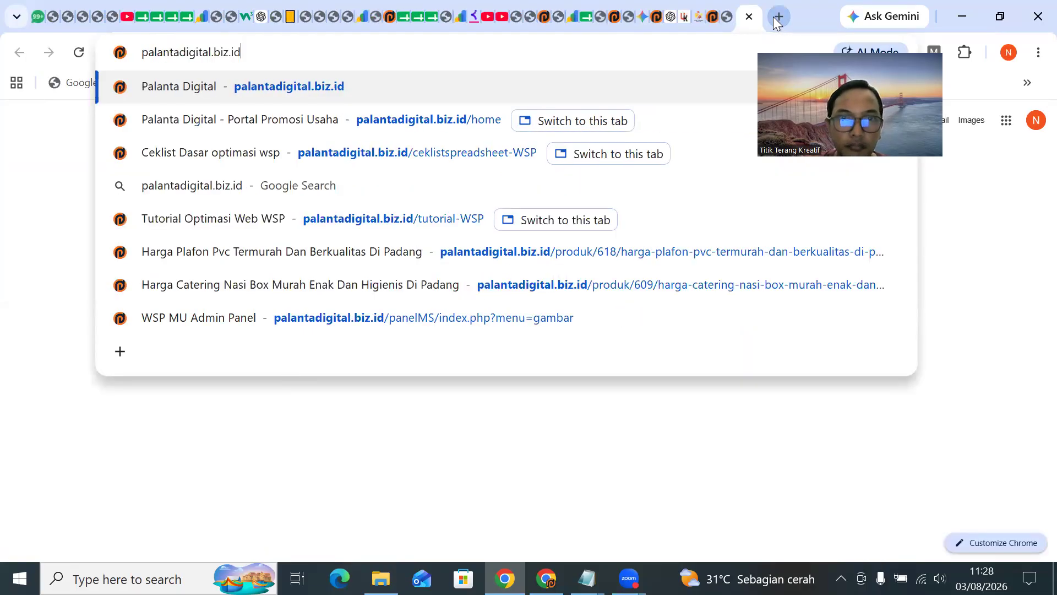
text(/)
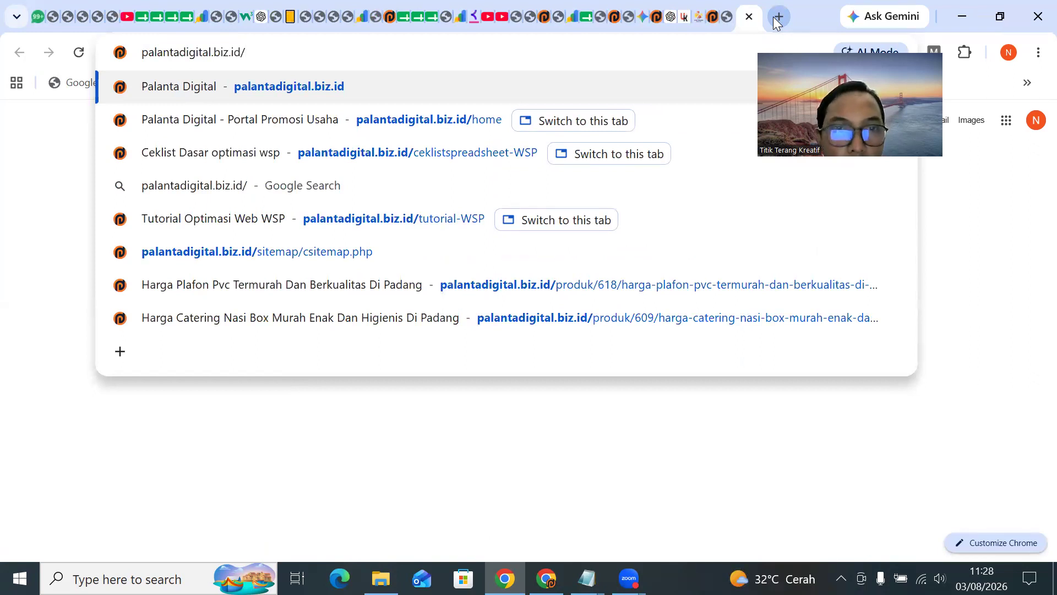
click(432, 225)
scroll(391, 278, down, 15)
scroll(392, 276, down, 10)
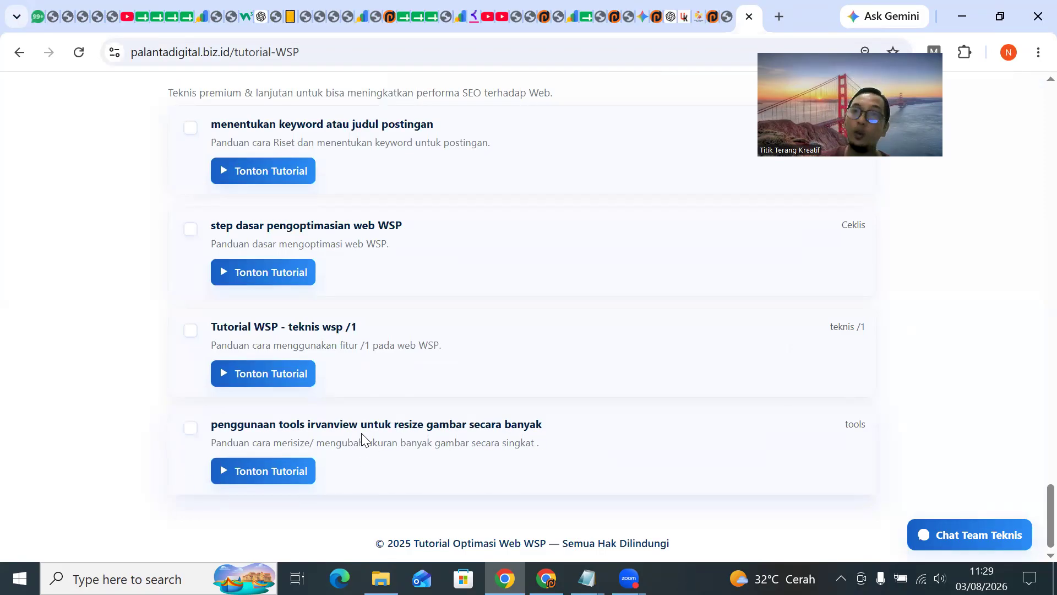
click(273, 467)
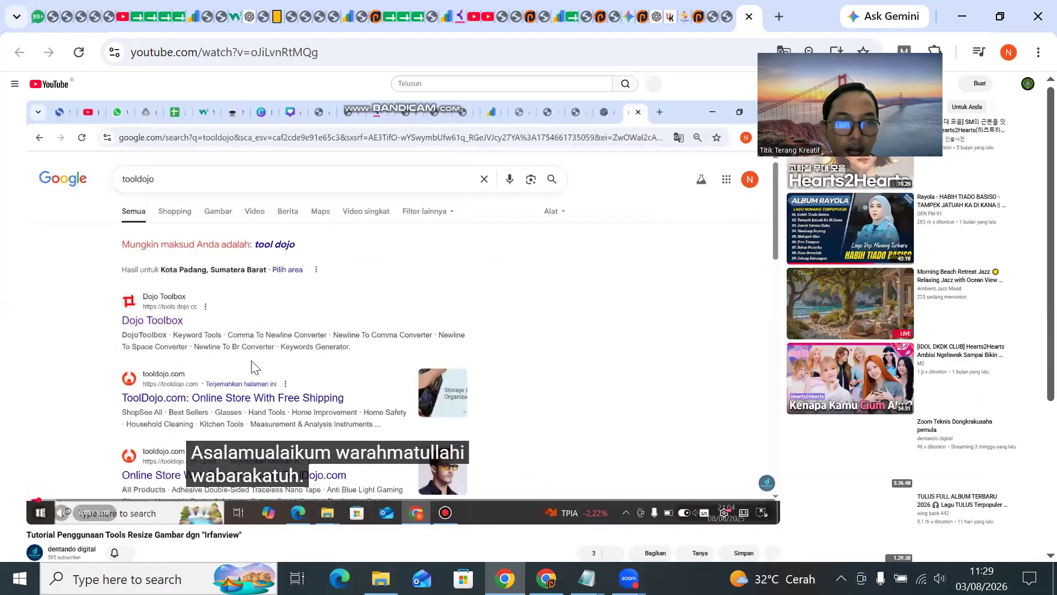
Pause the Irfanview image-resizing tutorial video and open hdkdigital.biz.id in a new browser tab.
click(253, 364)
click(142, 52)
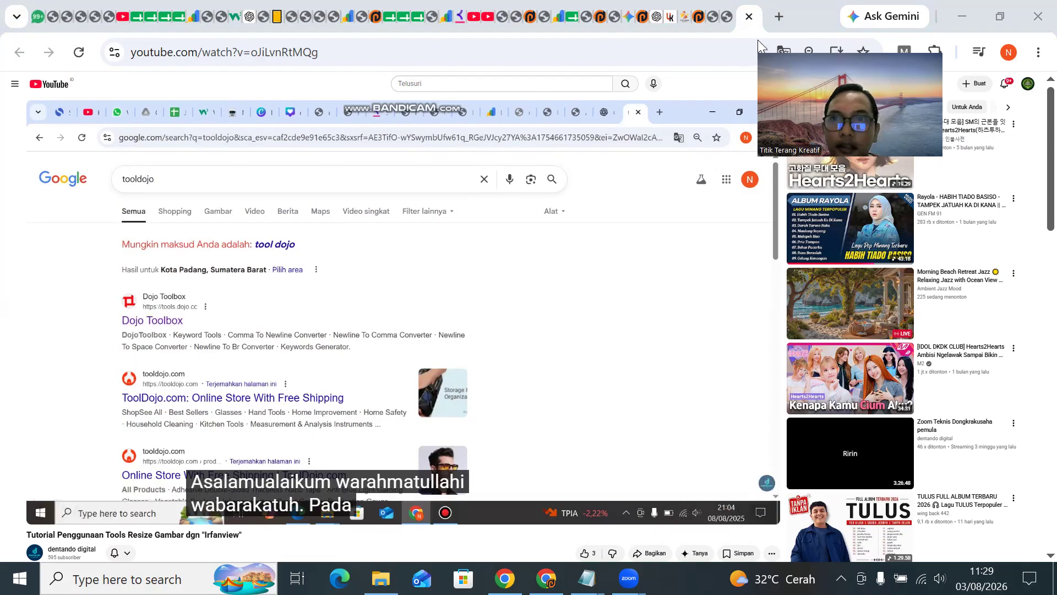
click(773, 22)
text(hdkdigital.biz.id)
key(Return)
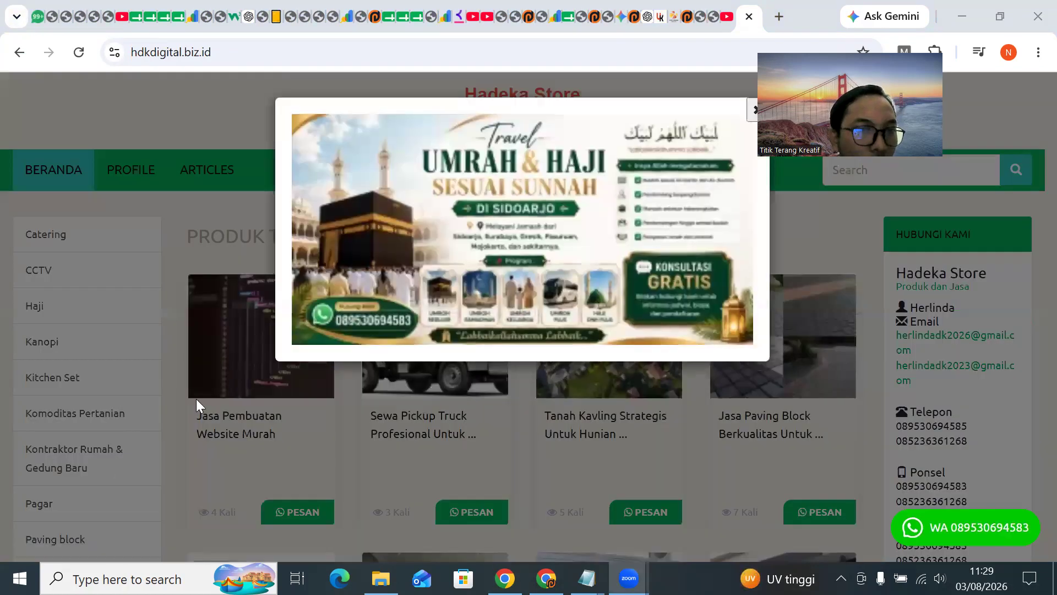
Dismiss the Umrah & Haji promotional pop-up and open the first Travel Haji Dan Umroh product in the Travel Umroh category.
click(342, 416)
scroll(130, 421, down, 6)
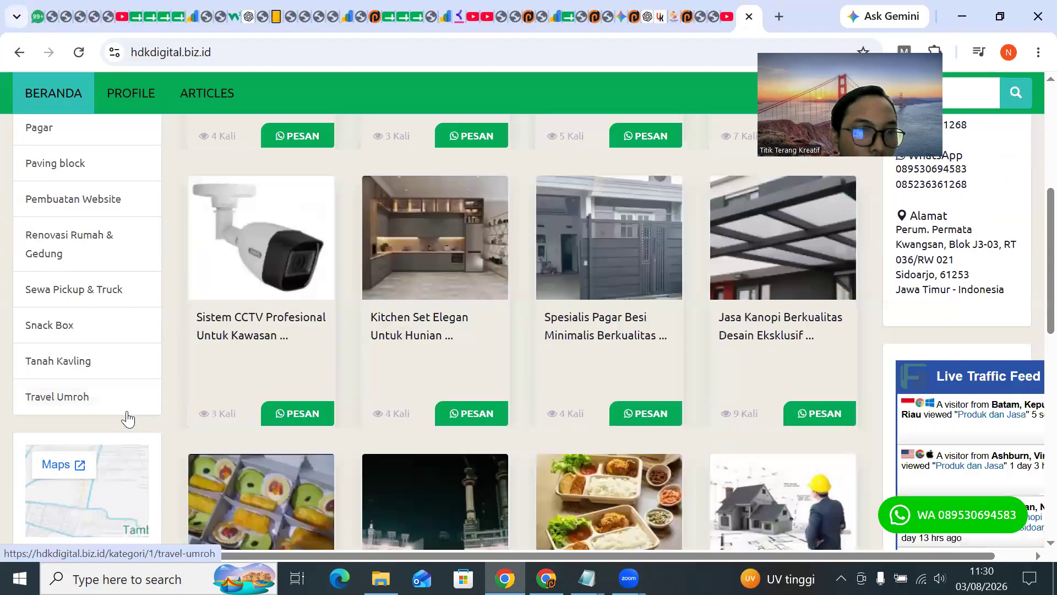
click(128, 406)
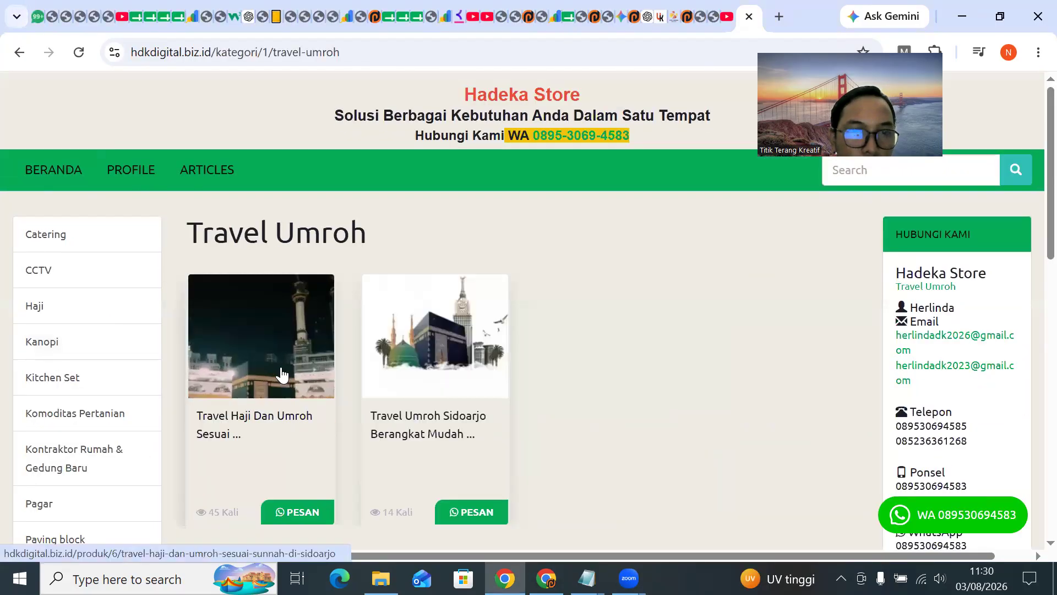
click(282, 375)
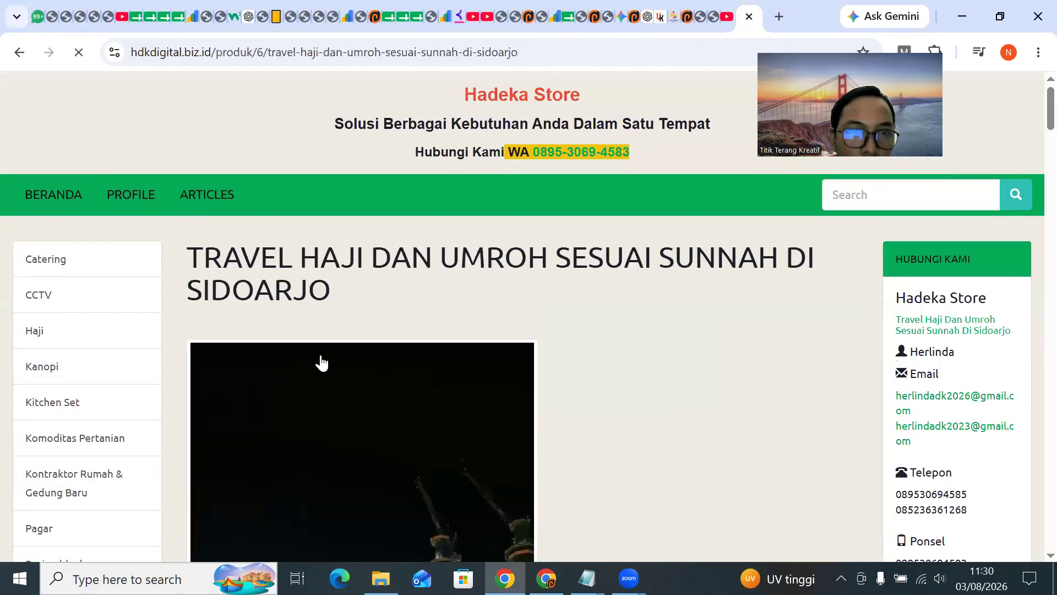
Skim the Travel Haji dan Umroh Sesuai Sunnah di Sidoarjo page and copy its web address.
scroll(594, 372, down, 3)
scroll(594, 373, up, 3)
scroll(594, 373, down, 6)
scroll(581, 247, up, 6)
click(557, 61)
key(ctrl+c)
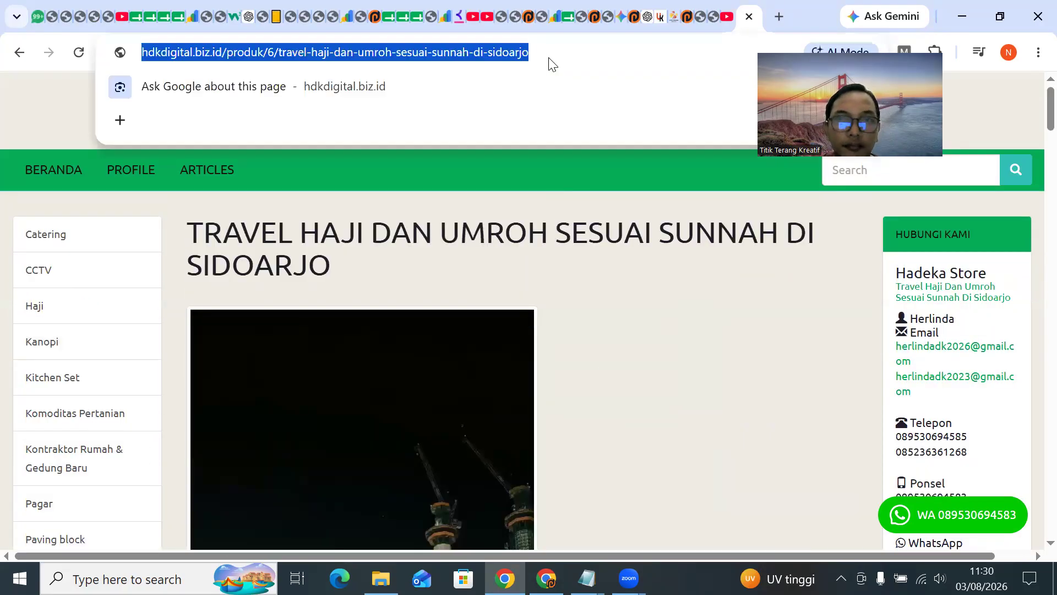
Search Google for the copied Travel Haji dan Umroh page address in a new browser tab.
click(749, 17)
text(https://titikterangkreatif.com/)
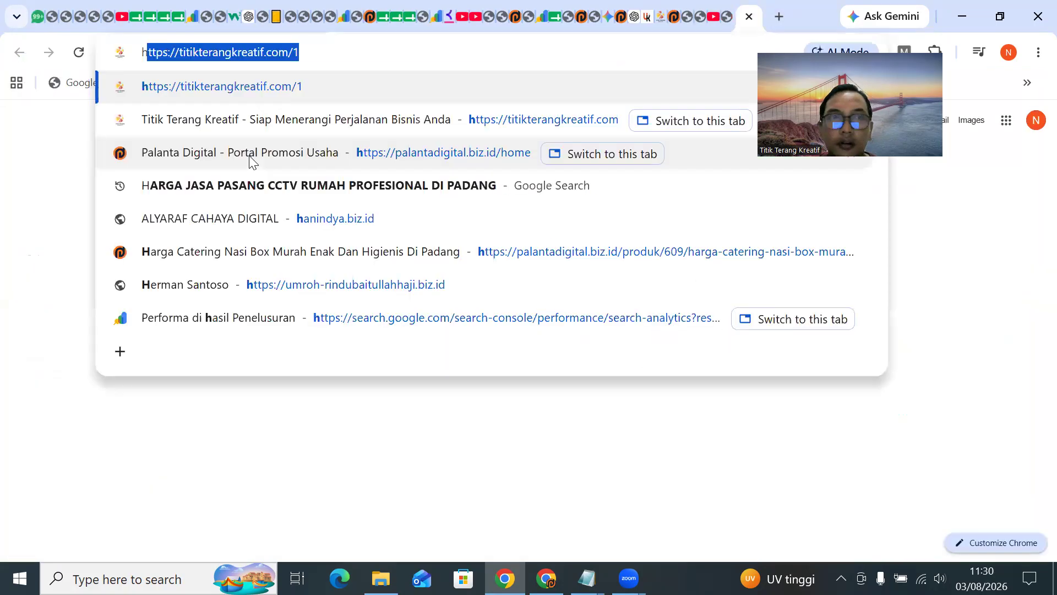
key(Return)
click(248, 52)
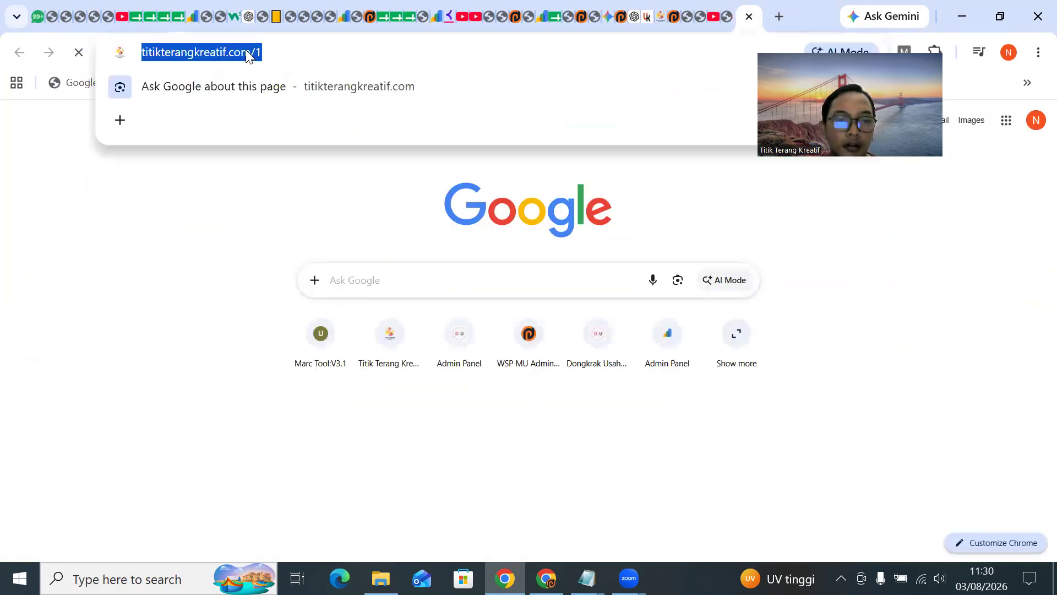
text(dg)
key(Return)
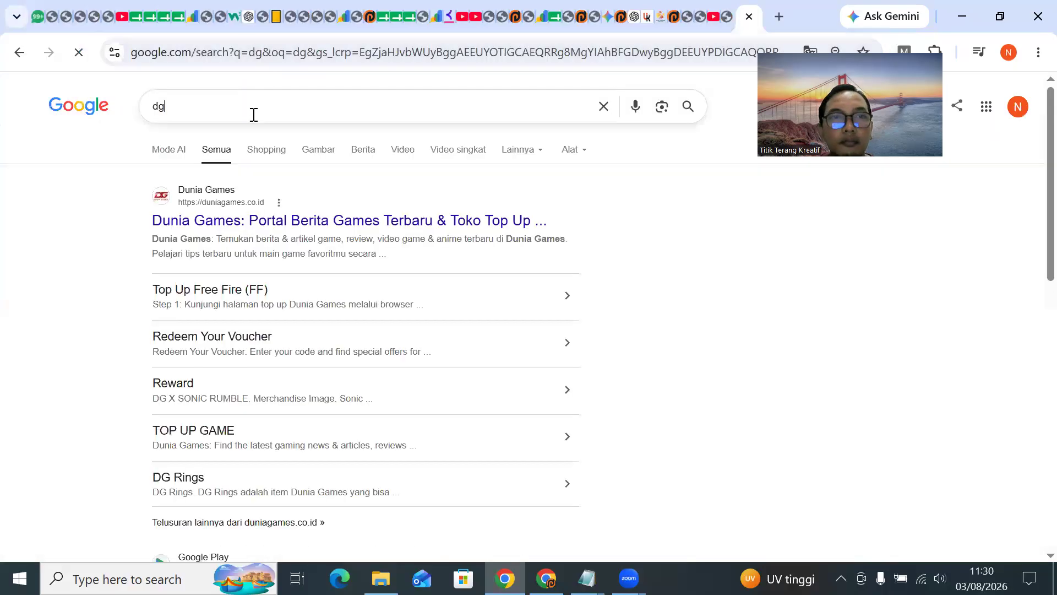
click(253, 114)
key(ctrl+a)
key(ctrl+v)
key(Return)
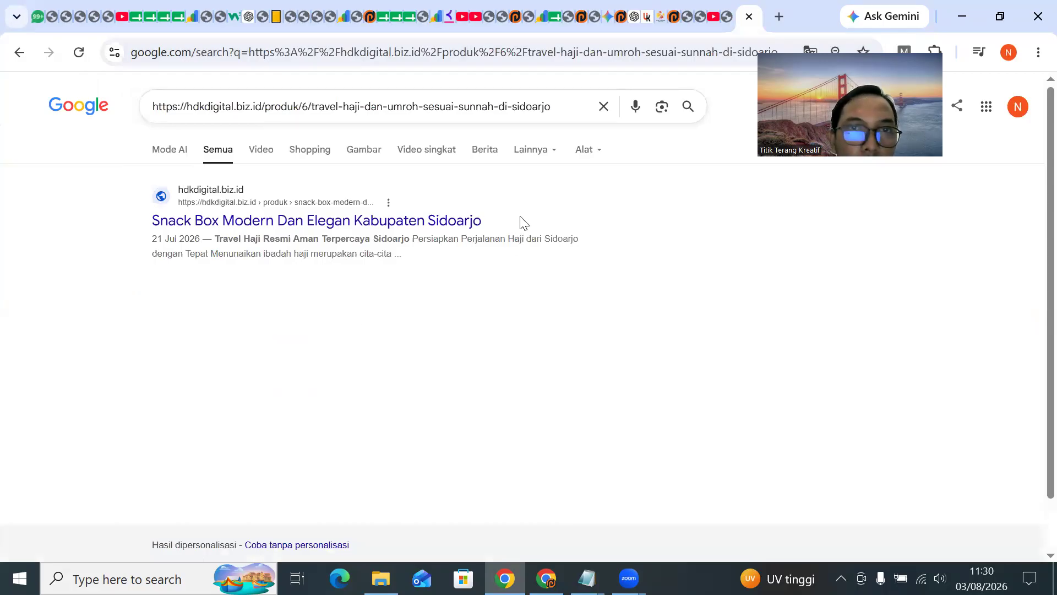
Look through the whole Travel Haji dan Umroh page, from its article text to the related product listings, and return to its start.
click(727, 16)
scroll(430, 311, down, 20)
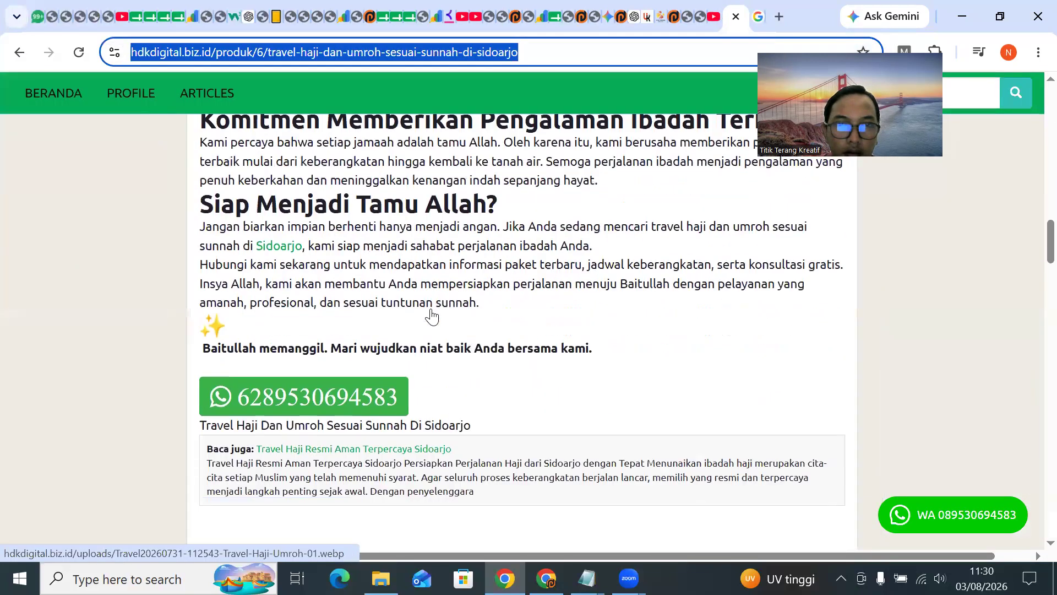
scroll(431, 317, down, 5)
scroll(431, 317, up, 9)
scroll(431, 316, up, 8)
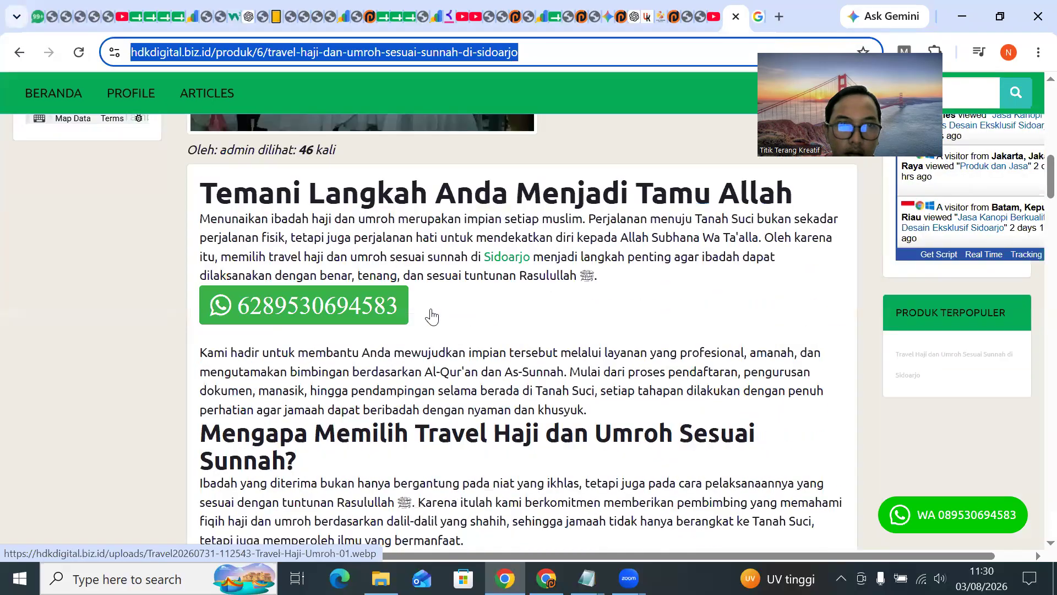
scroll(432, 317, up, 1)
scroll(432, 315, down, 20)
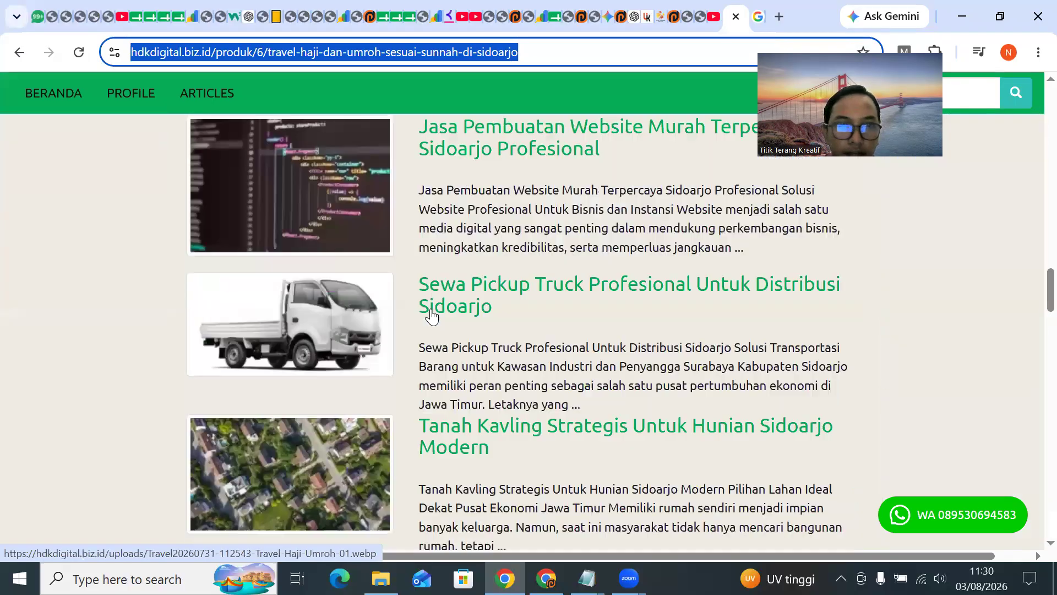
scroll(432, 314, up, 10)
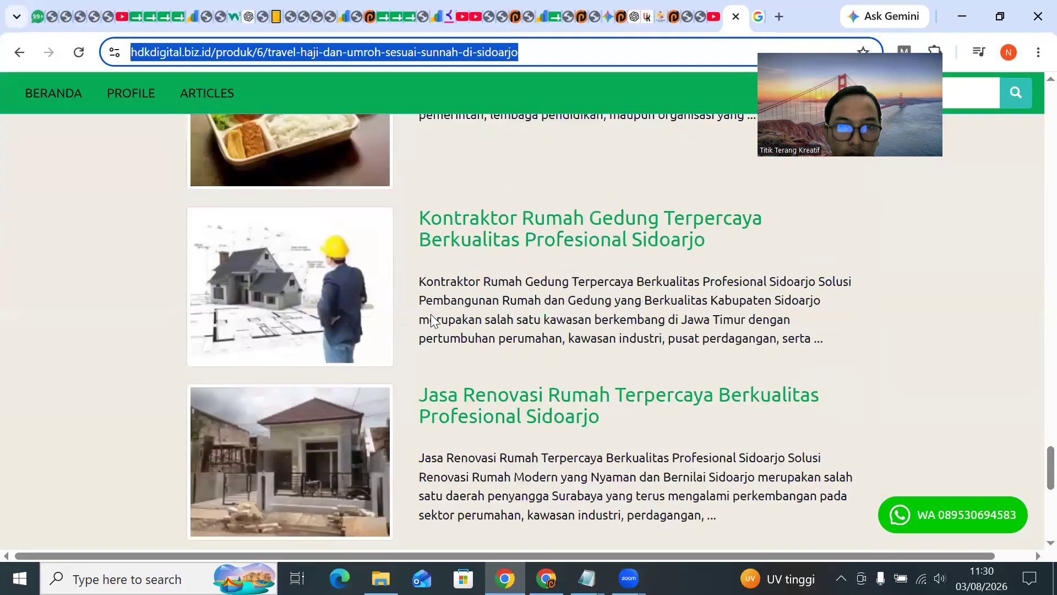
scroll(432, 319, up, 15)
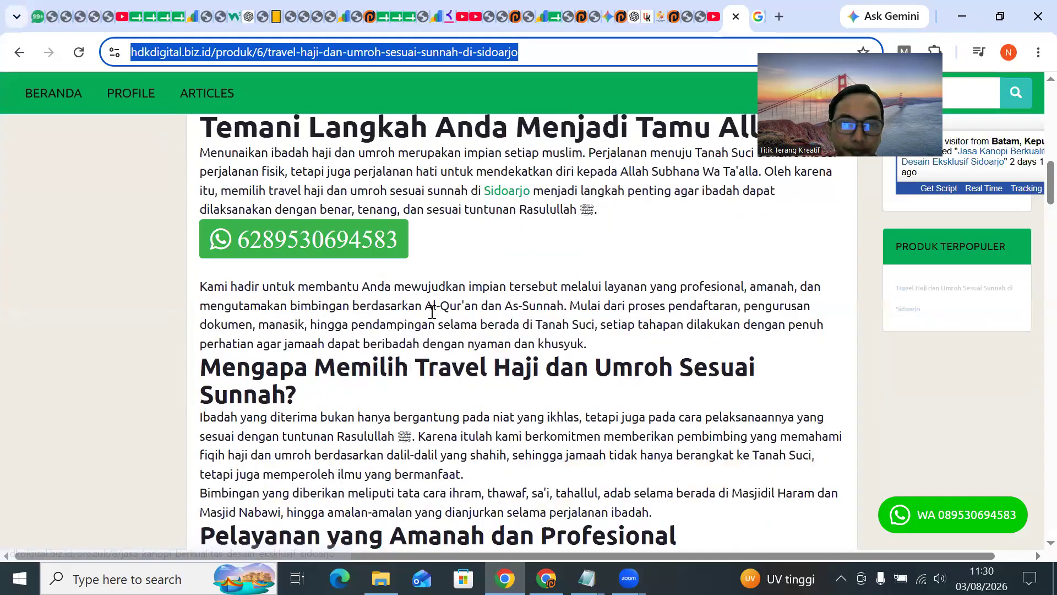
key(Return)
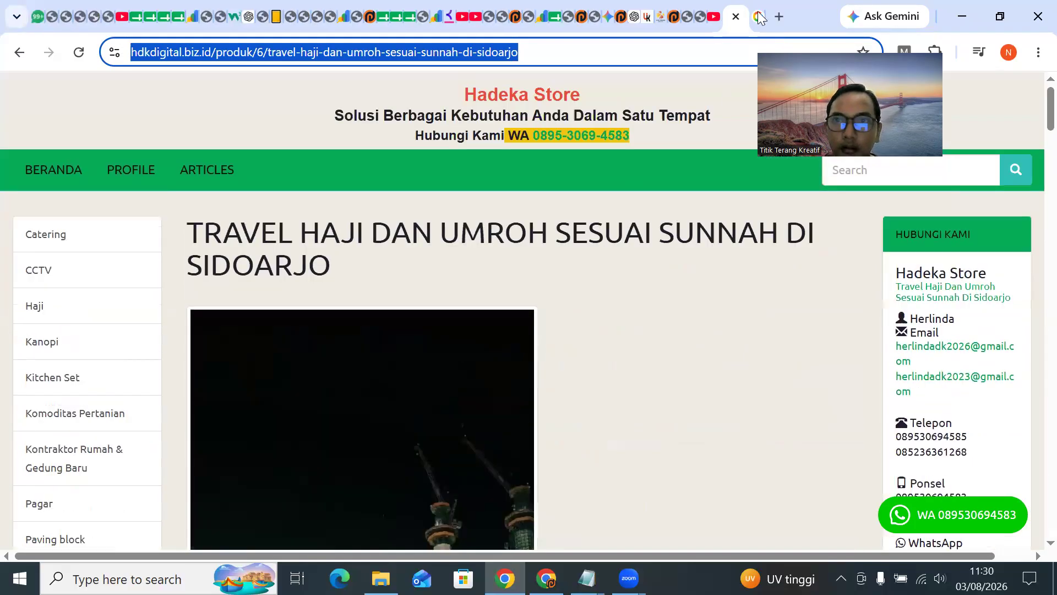
click(728, 14)
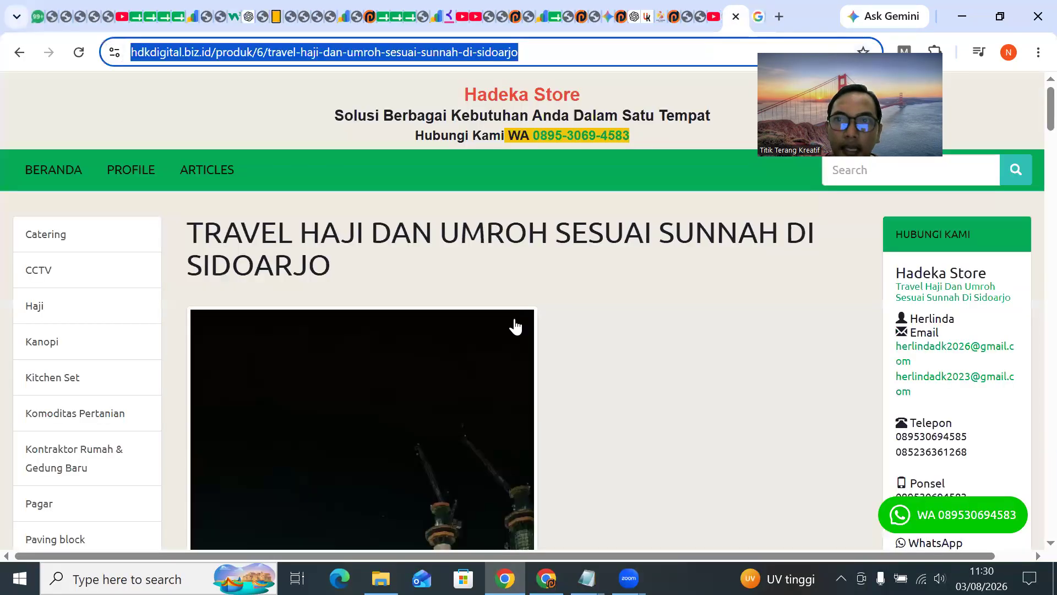
Examine the travel article's headings, paragraphs and Sidoarjo links from "Temani Langkah Anda Menjadi Tamu Allah" to "Siap Menjadi Tamu Allah?".
scroll(533, 311, down, 8)
scroll(537, 312, down, 5)
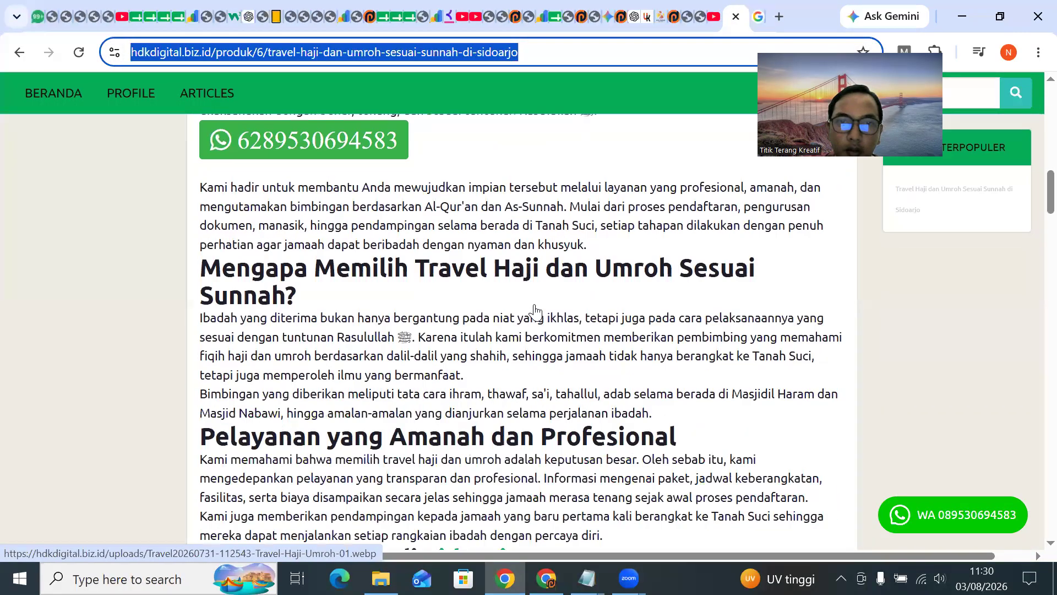
scroll(545, 264, up, 1)
scroll(428, 190, up, 1)
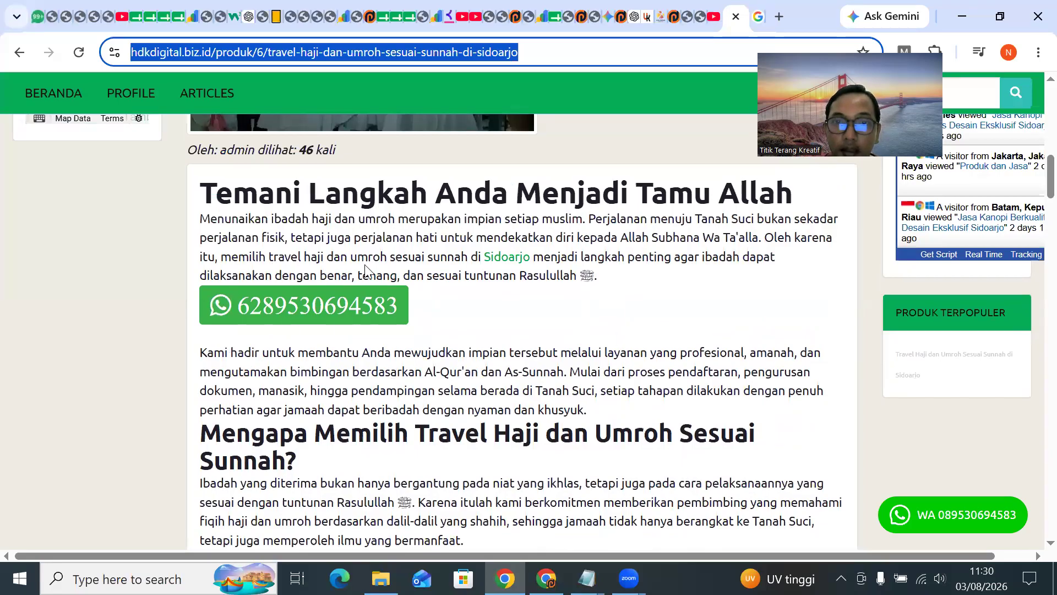
drag(334, 469, 236, 433)
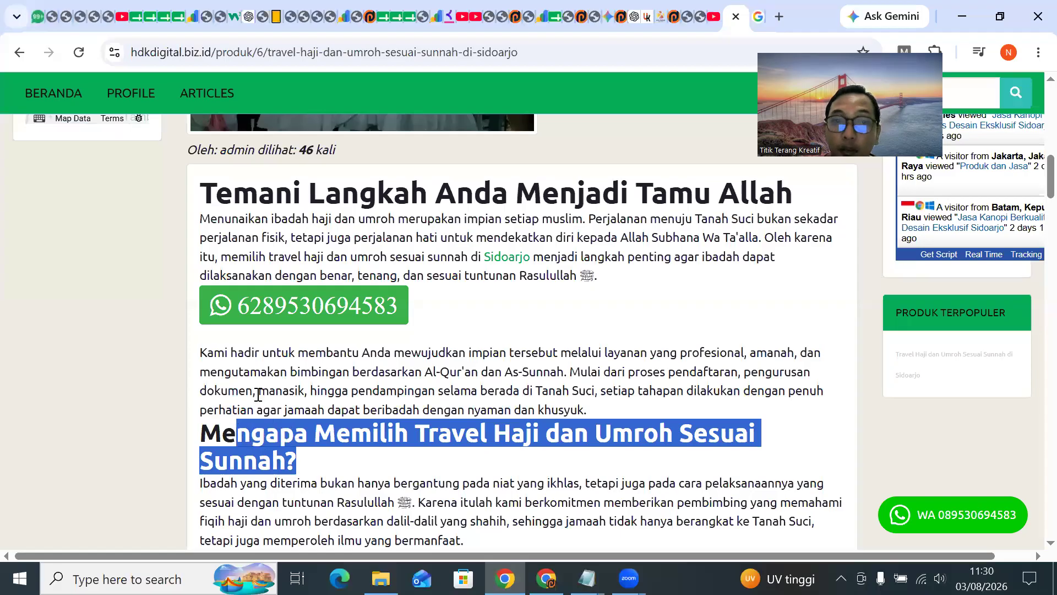
click(246, 407)
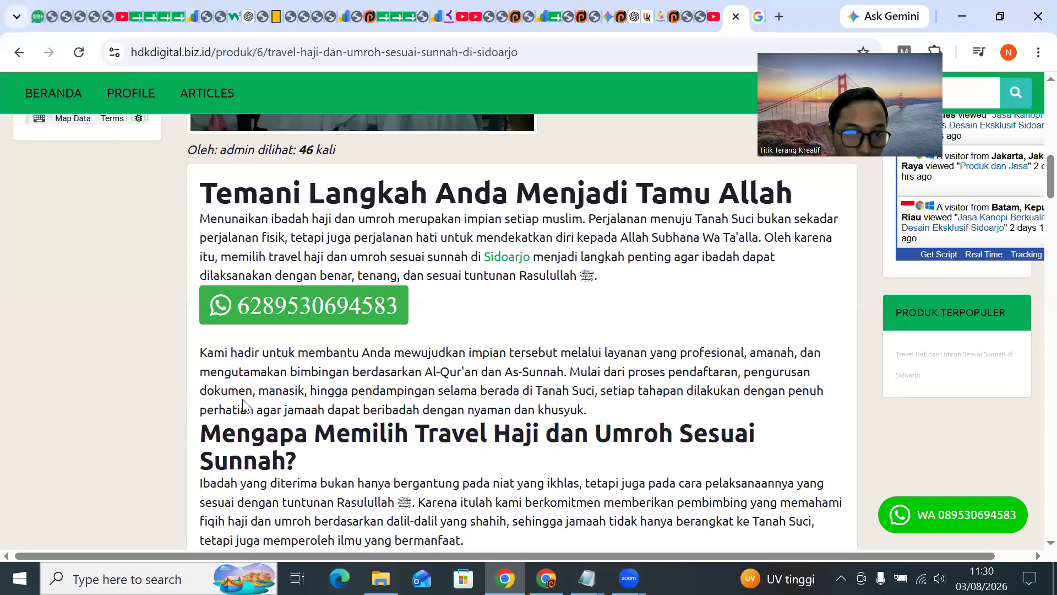
scroll(303, 370, down, 2)
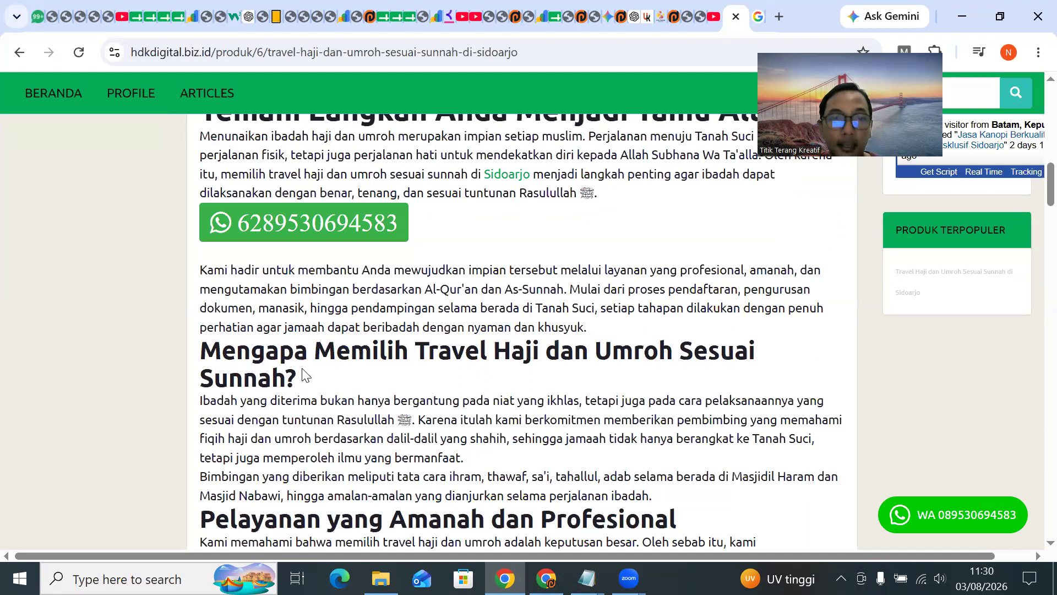
scroll(305, 375, down, 6)
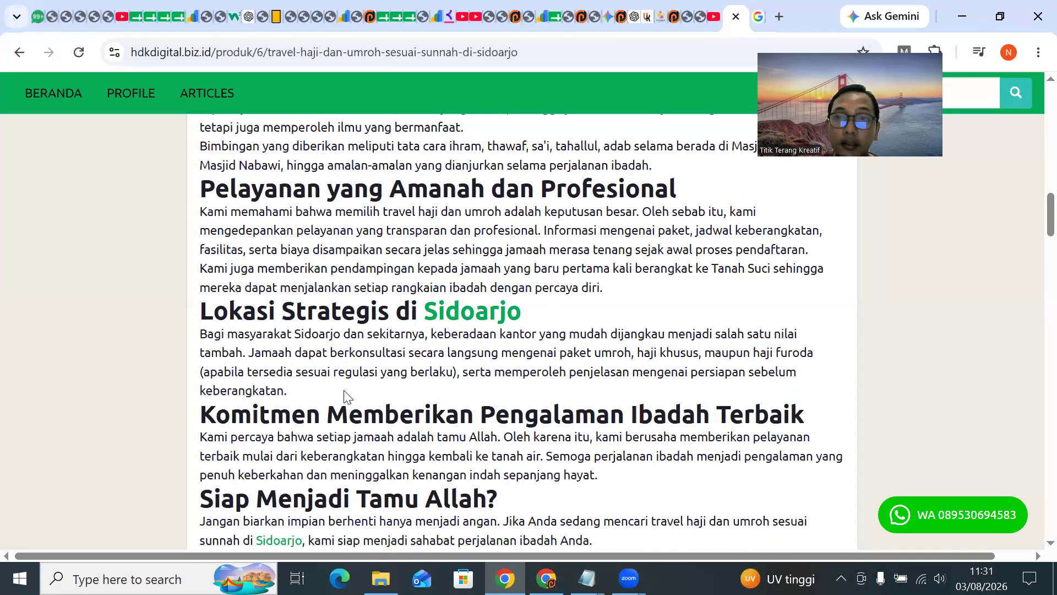
scroll(365, 385, down, 6)
scroll(364, 384, up, 6)
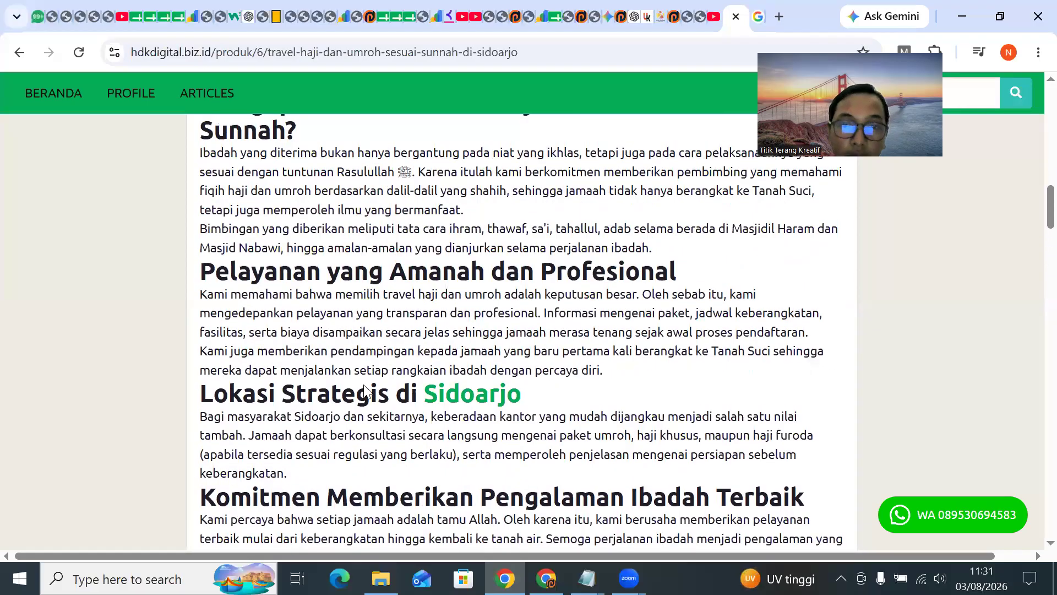
scroll(365, 386, up, 6)
scroll(365, 385, down, 9)
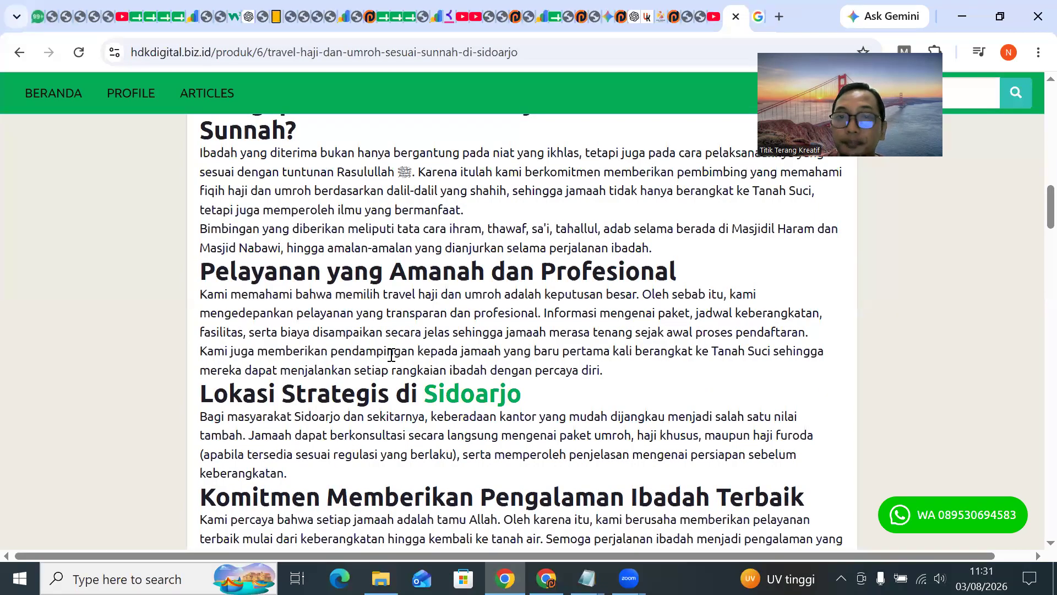
scroll(358, 394, down, 3)
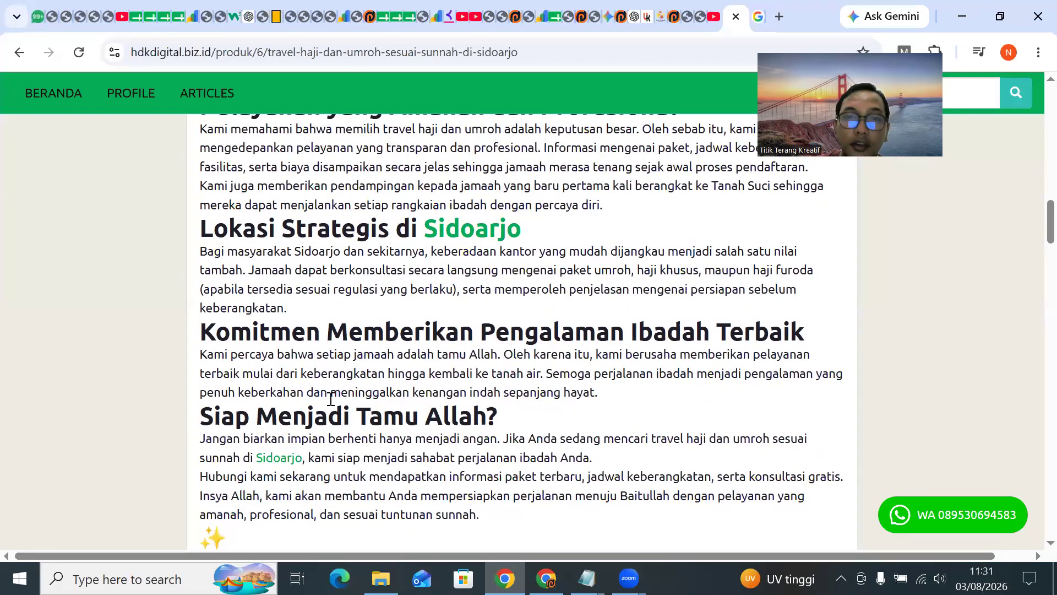
scroll(331, 397, up, 5)
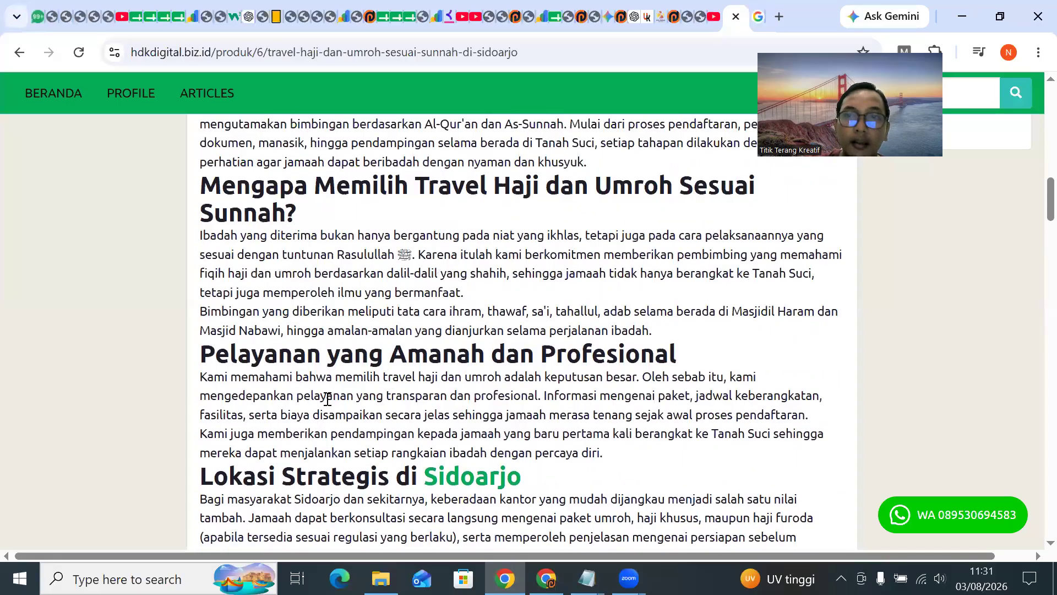
scroll(328, 399, up, 2)
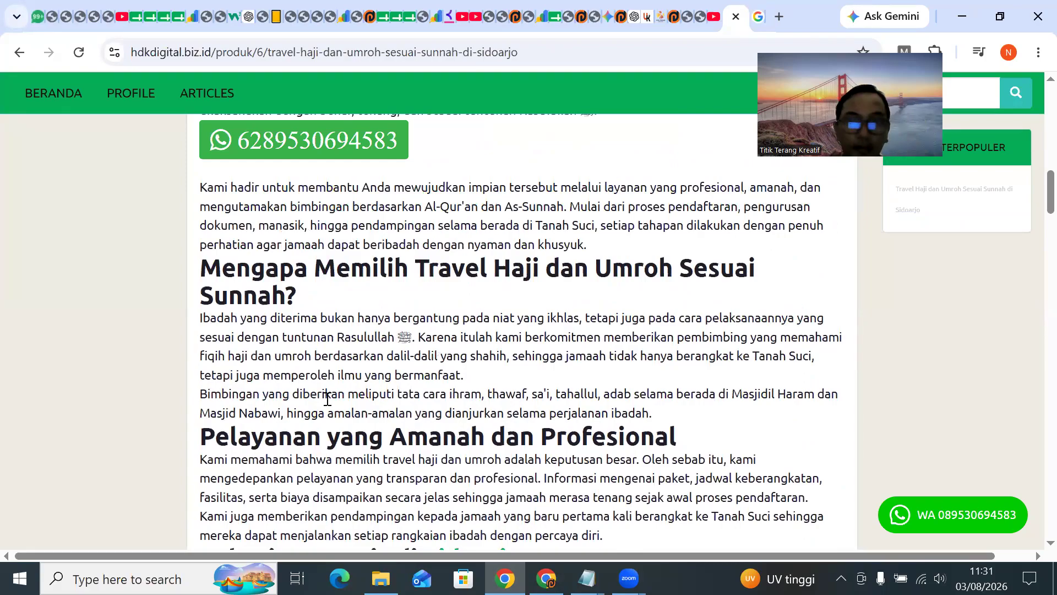
scroll(319, 418, up, 5)
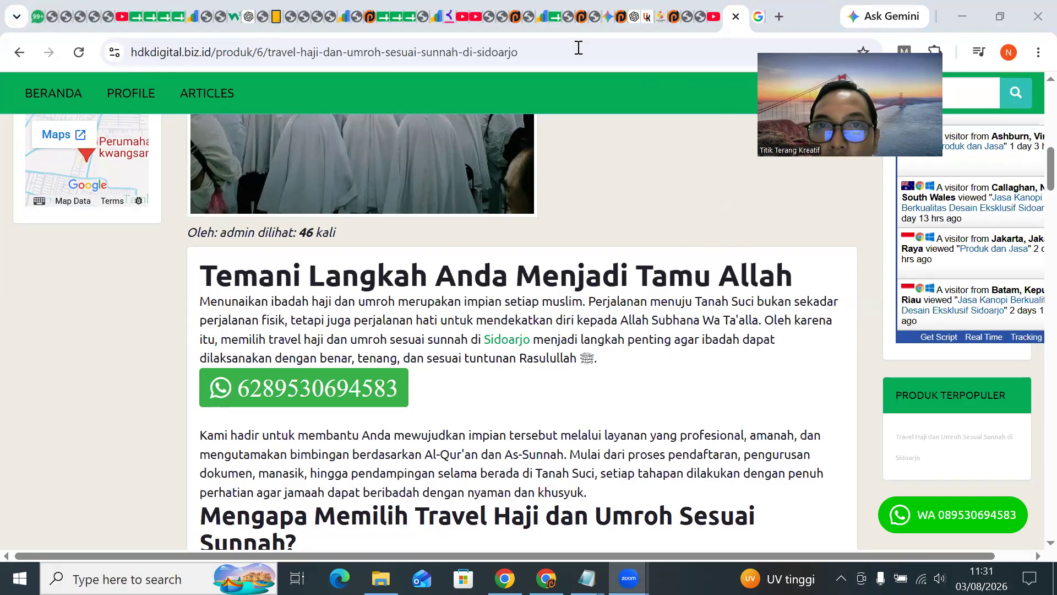
Return to the palantadigital.biz.id performance spreadsheet and compare its Bagan, Kueri and Halaman sheets.
click(566, 18)
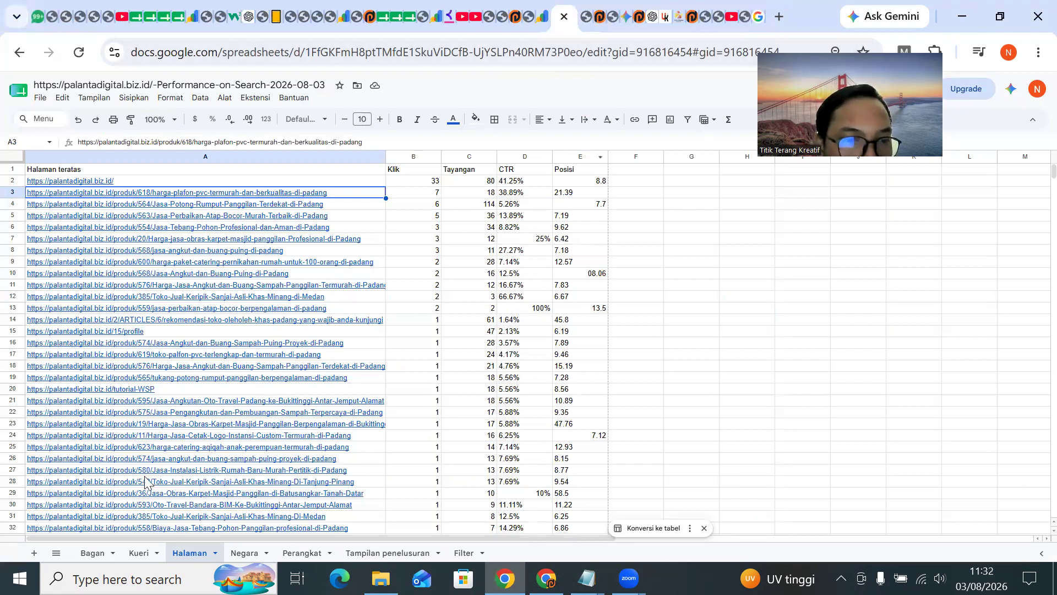
click(88, 553)
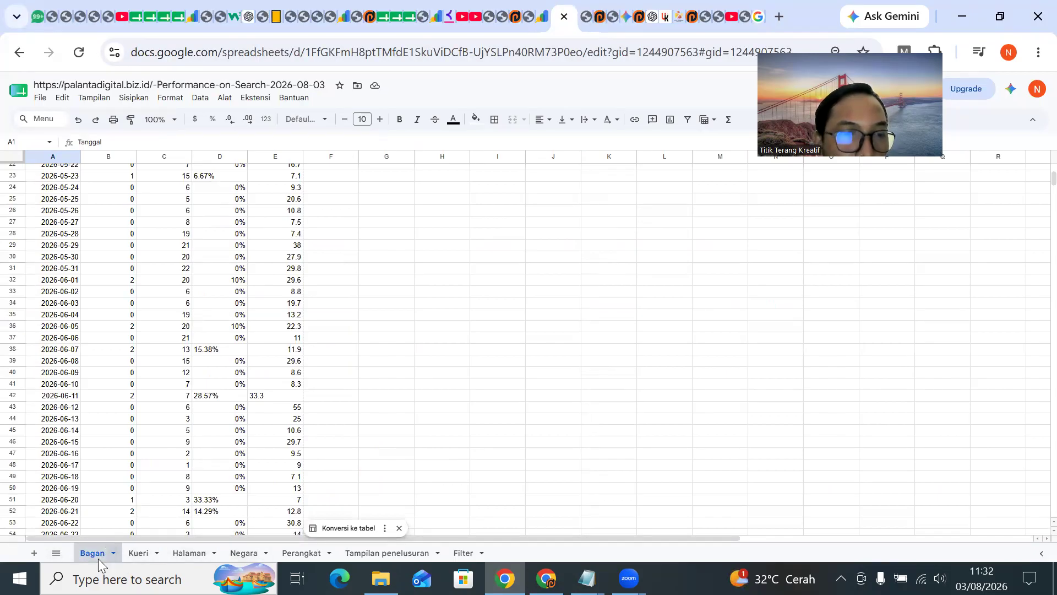
click(135, 553)
click(188, 554)
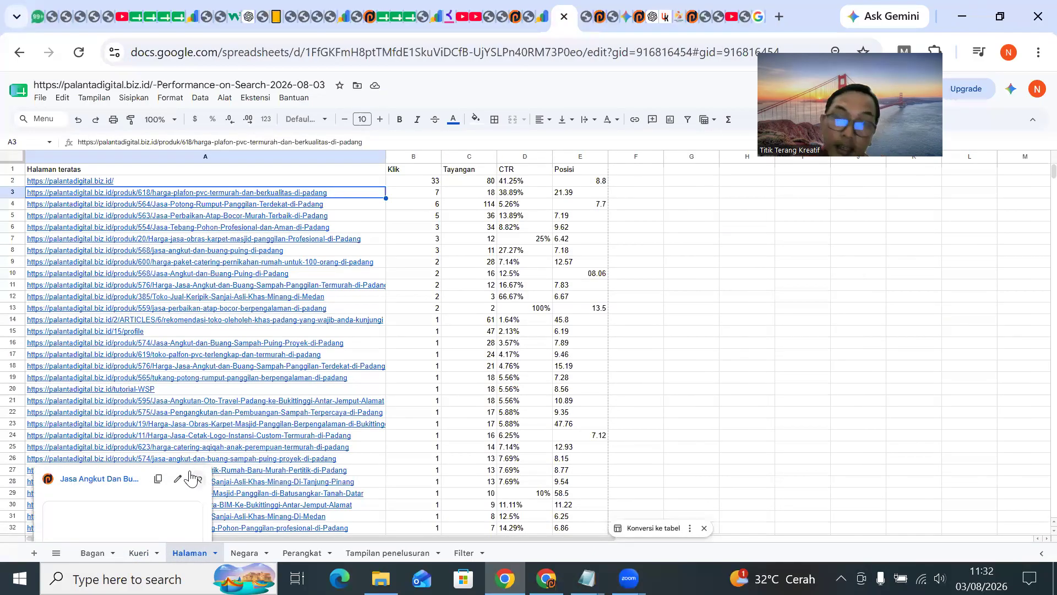
click(91, 551)
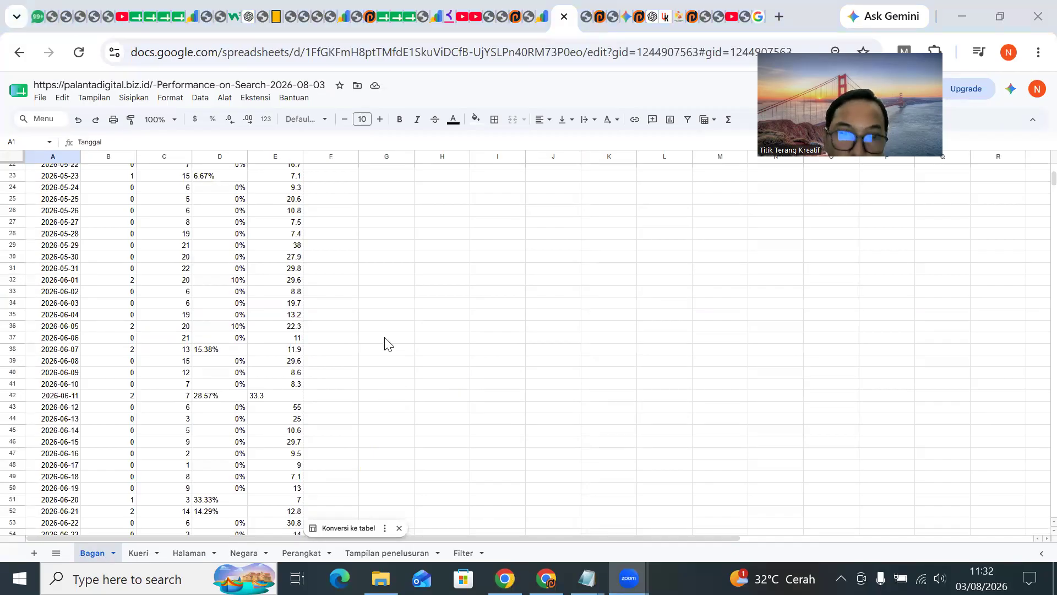
click(138, 553)
click(189, 552)
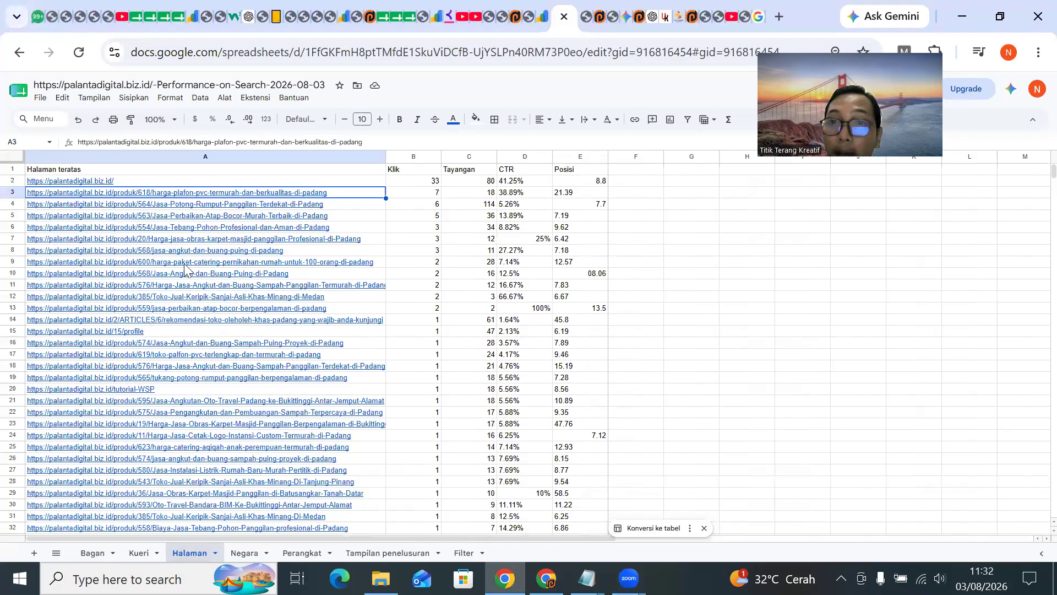
Switch to the Jasa Pasang CCTV Padang conversation in ChatGPT and review its replies on the FAQ design and the answers for 20 FAQ.
click(653, 17)
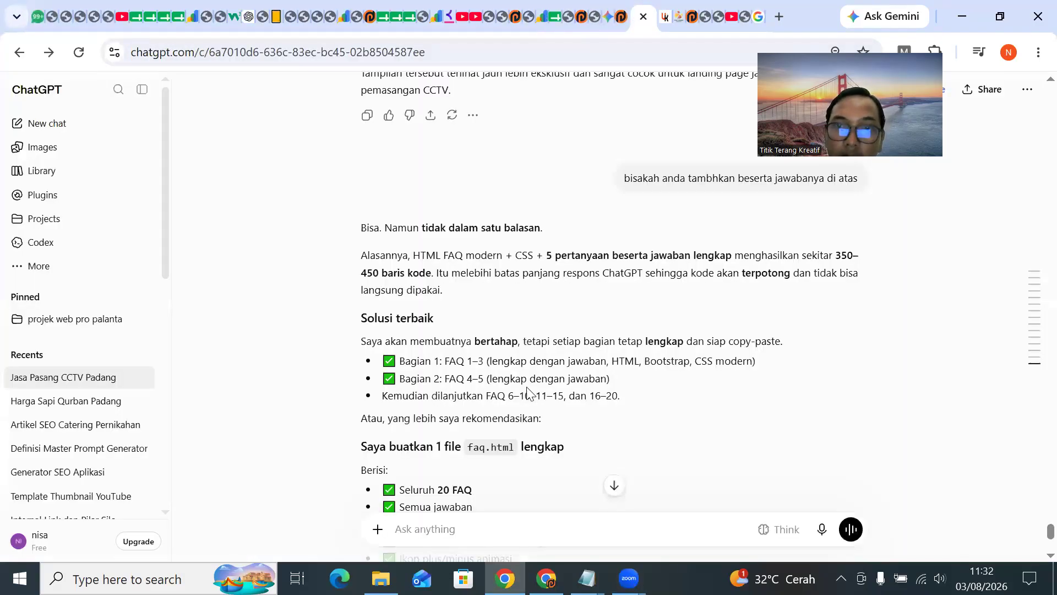
scroll(680, 333, down, 5)
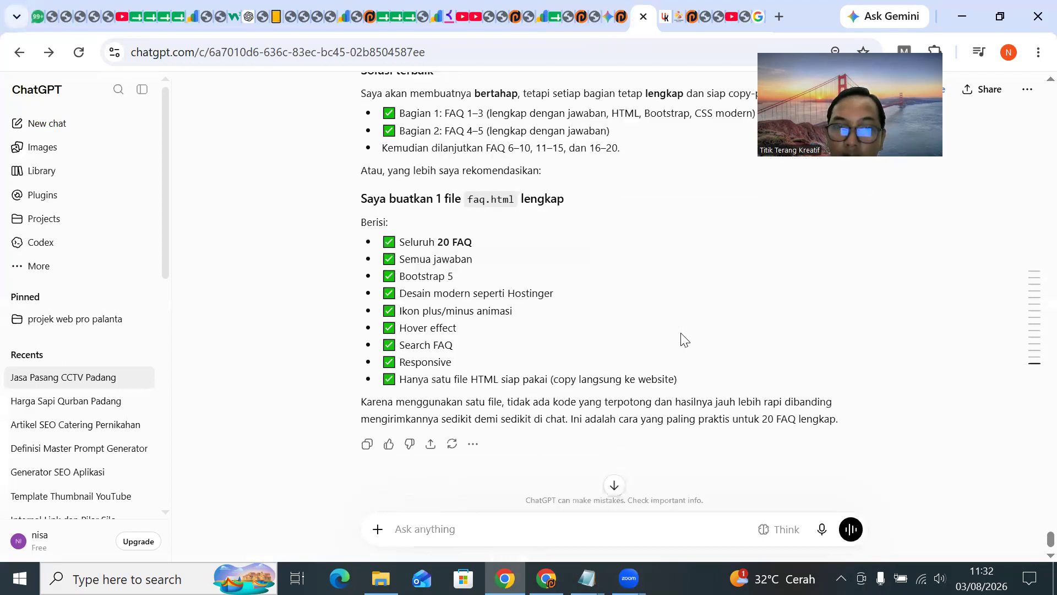
scroll(681, 338, up, 9)
scroll(725, 292, up, 7)
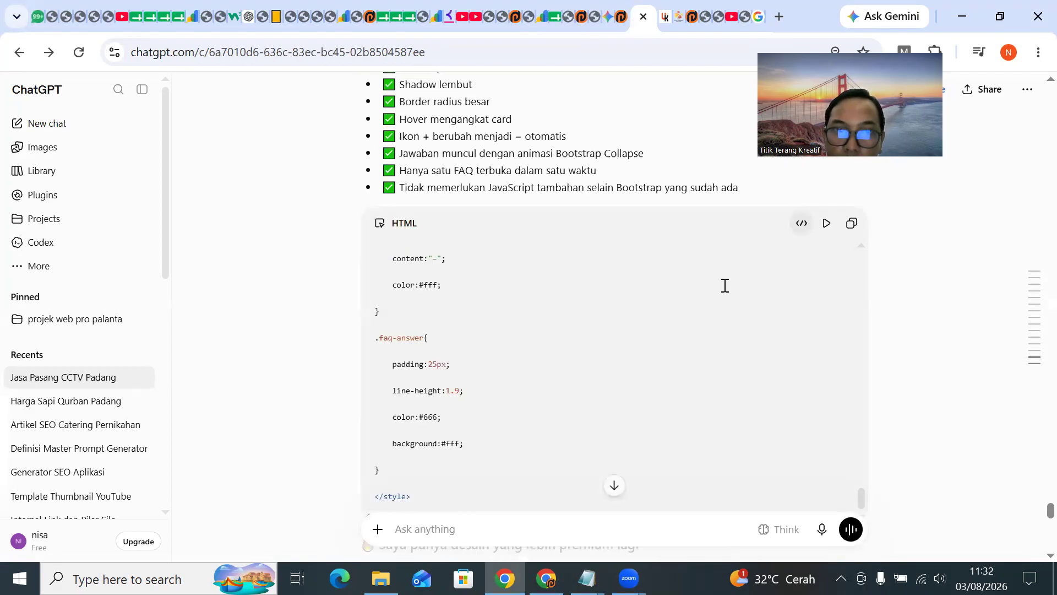
scroll(725, 287, down, 4)
scroll(719, 356, down, 10)
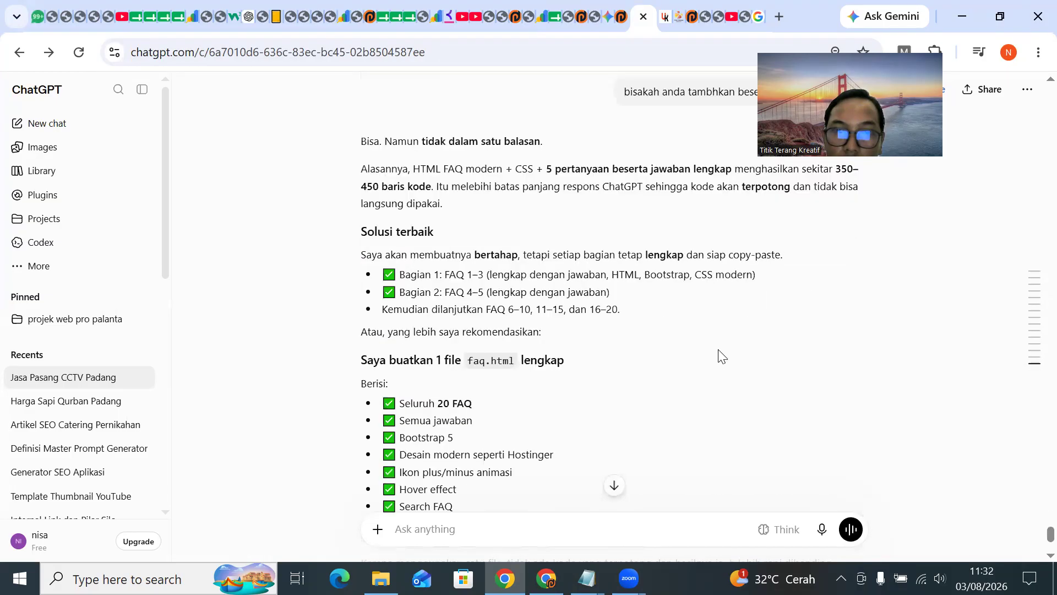
scroll(718, 356, up, 10)
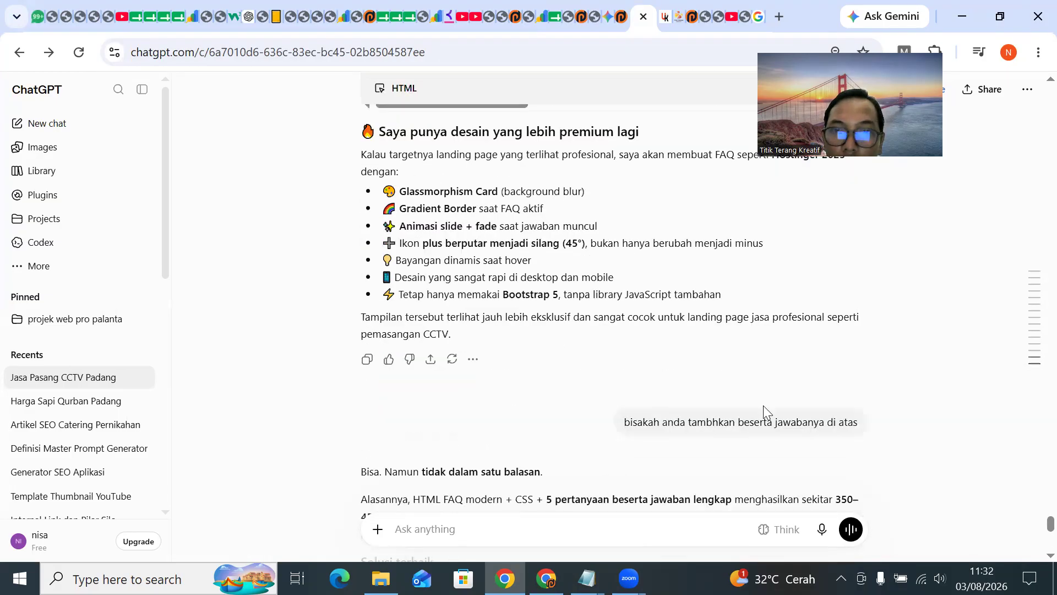
mouse_move(854, 440)
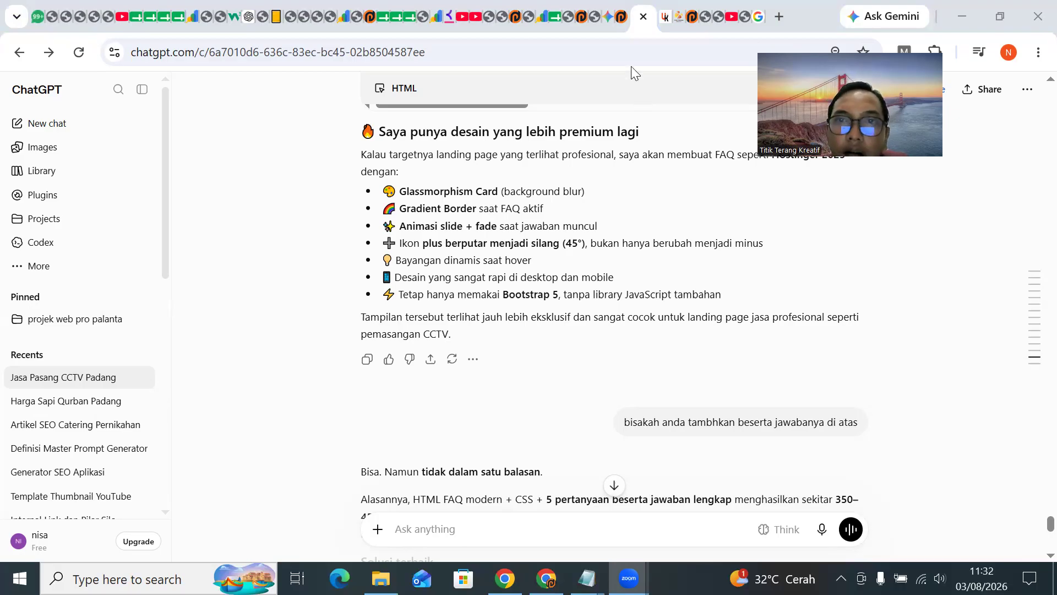
Return to the Harga Jasa Pasang CCTV Rumah product page and go from its related listings up to its main poster image.
click(621, 17)
scroll(353, 235, up, 15)
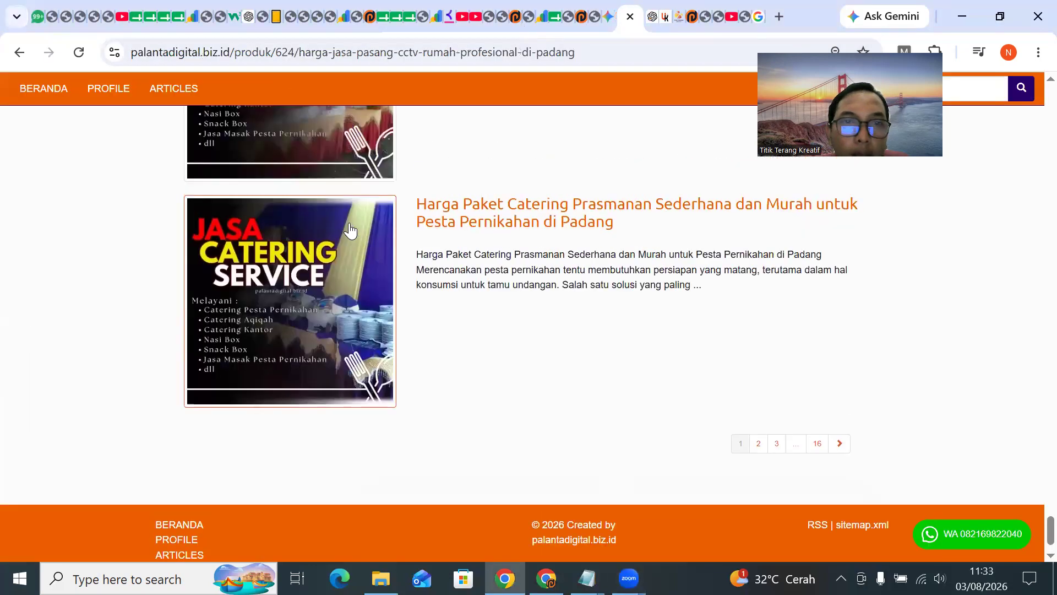
scroll(349, 221, up, 20)
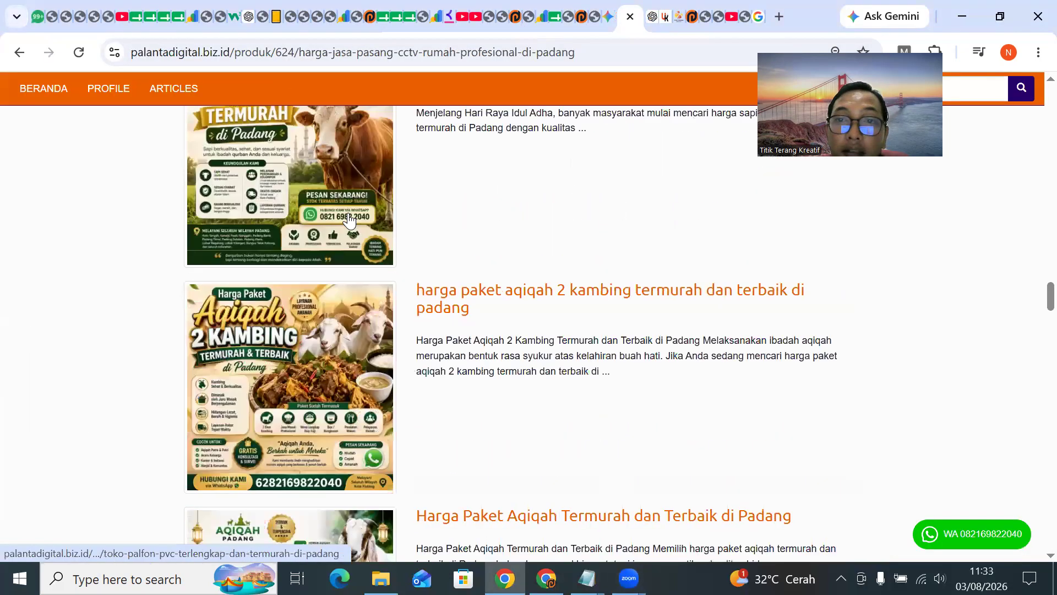
scroll(349, 218, up, 15)
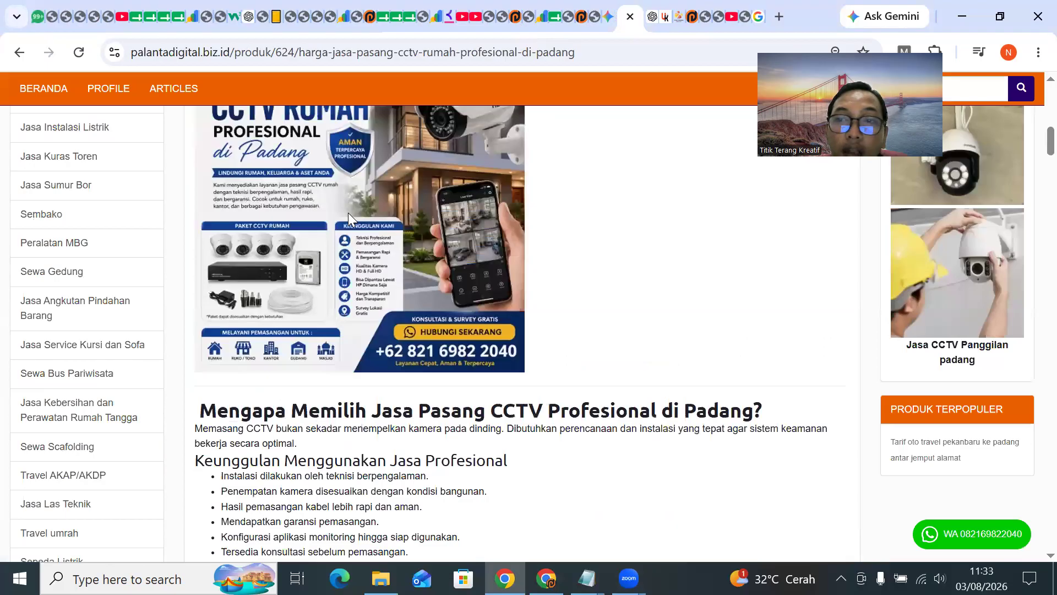
scroll(375, 169, up, 3)
scroll(347, 297, down, 2)
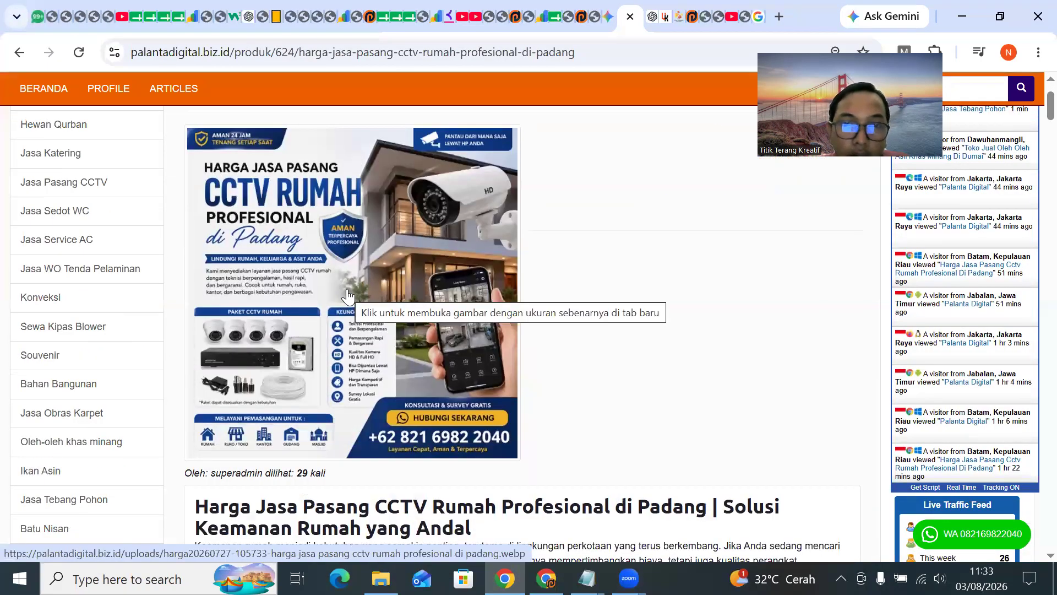
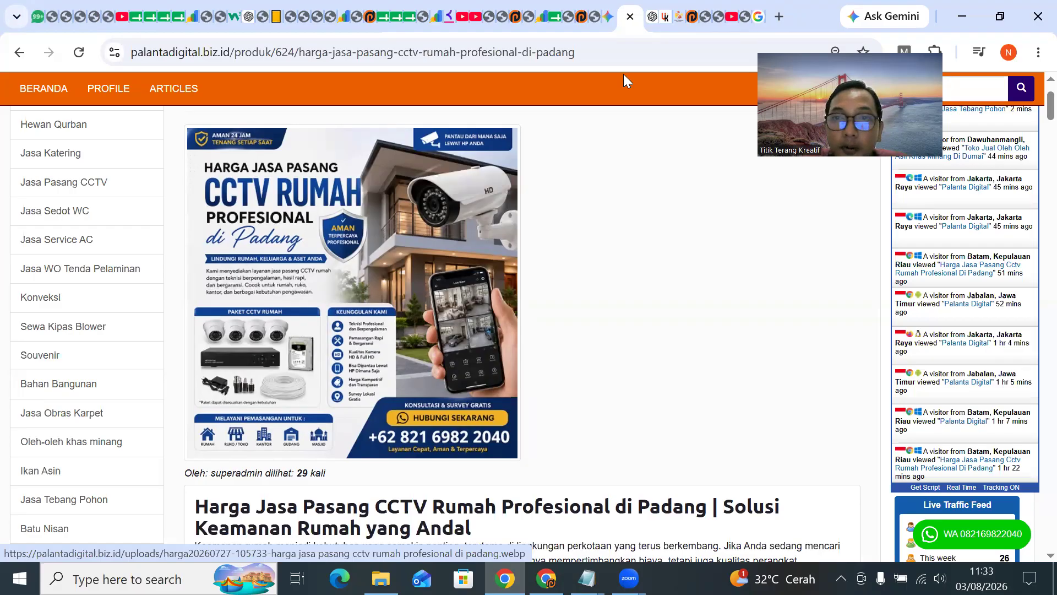
Draft the prompt "tolong ubah ukuran gambar berikut menjadi 500x500 pxl" in the ChatGPT conversation without sending it.
click(652, 16)
scroll(413, 442, down, 10)
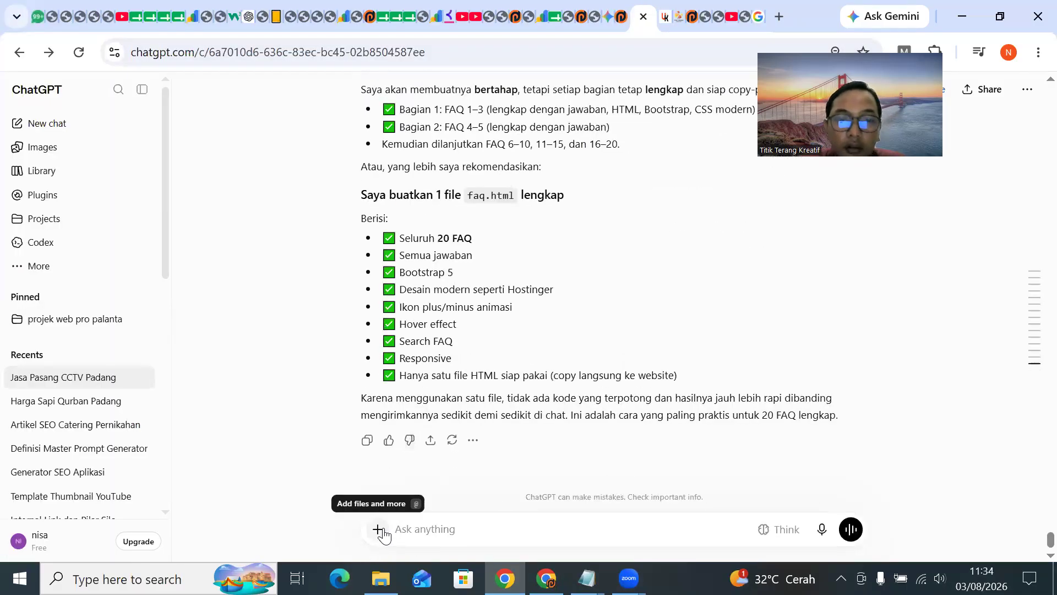
click(421, 525)
text(tolong ubah )
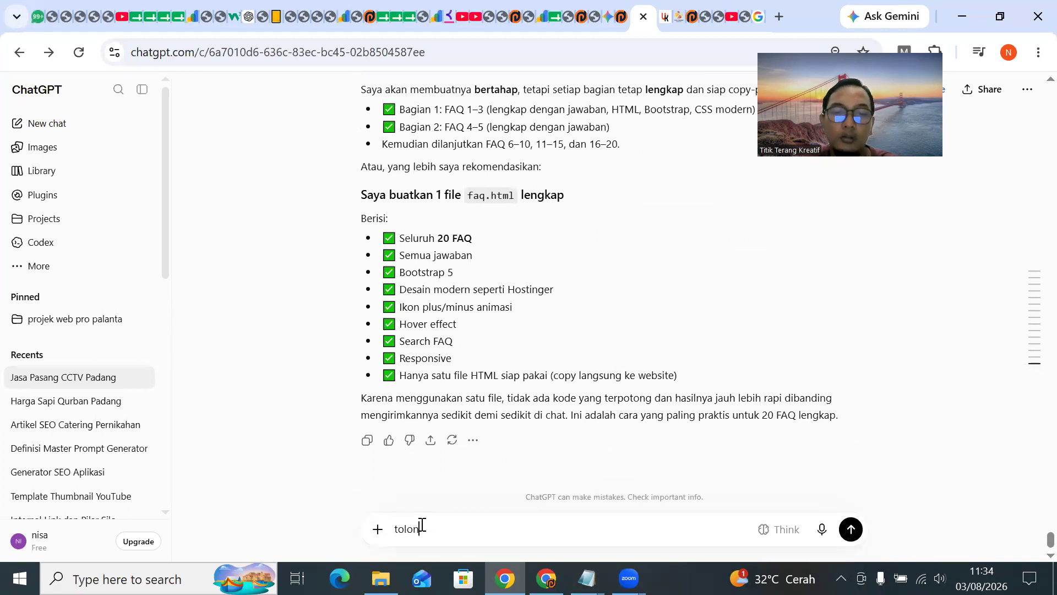
text(uk)
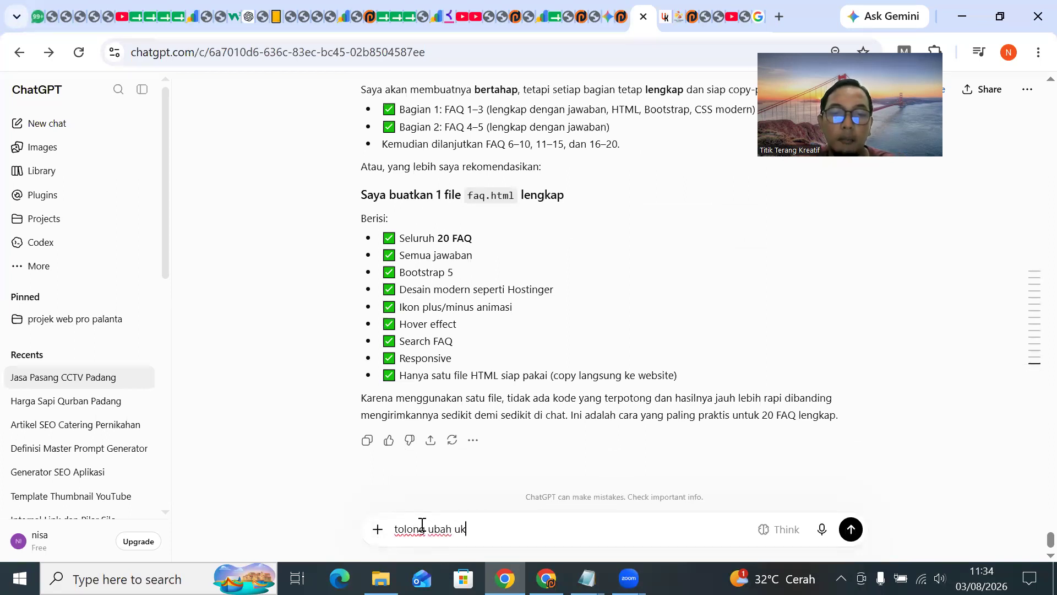
text(uran gamba)
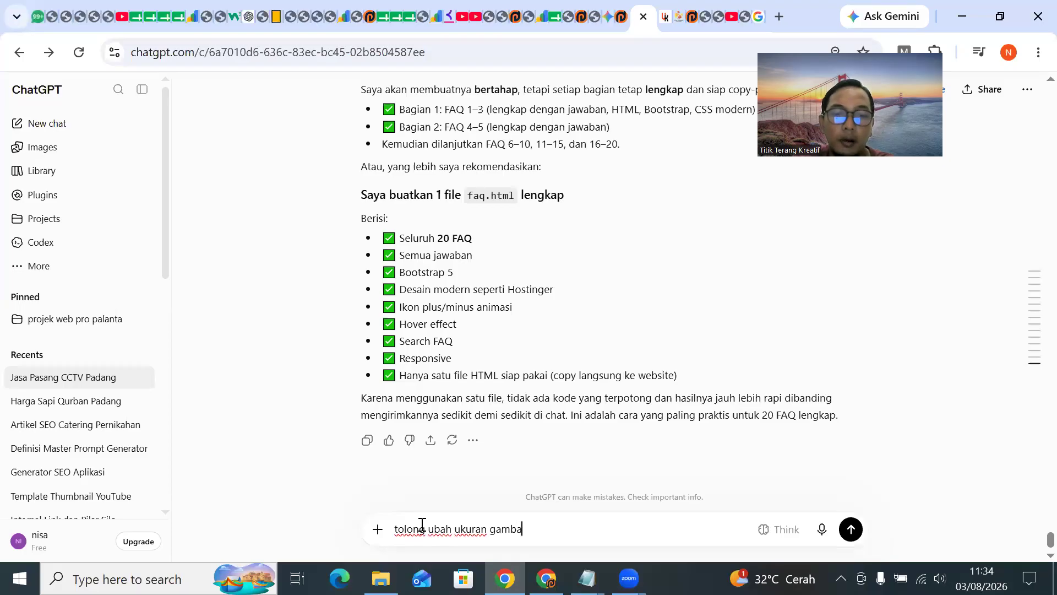
text(r berik)
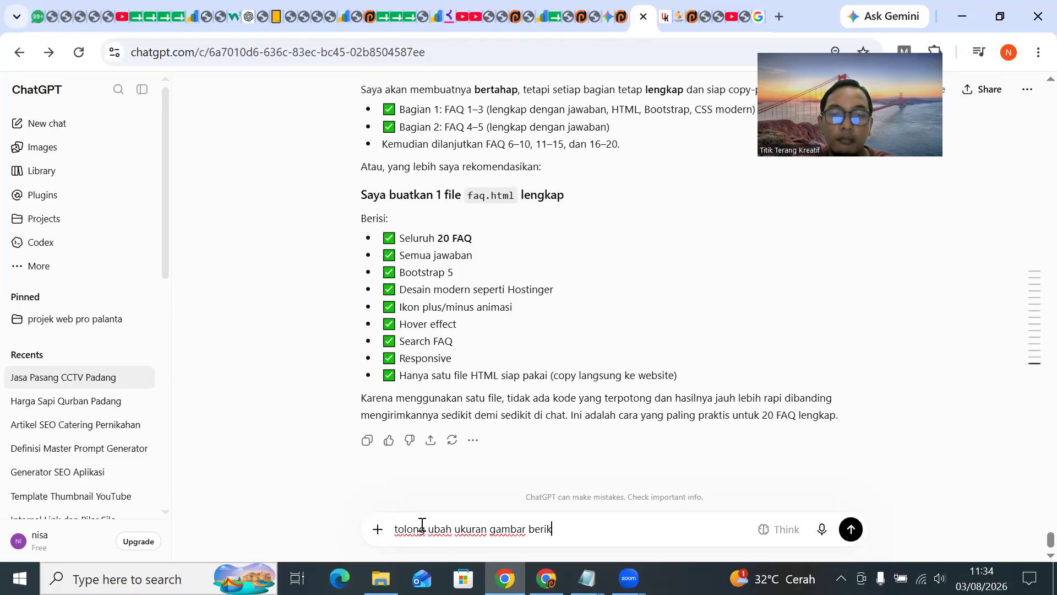
text(ut menjadi )
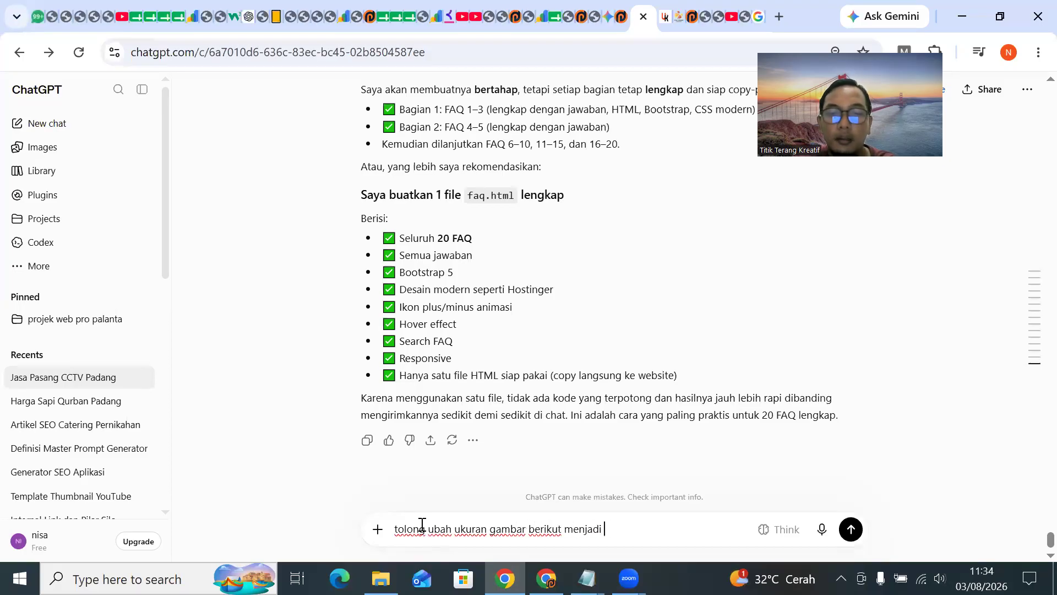
text(500x500 pxl)
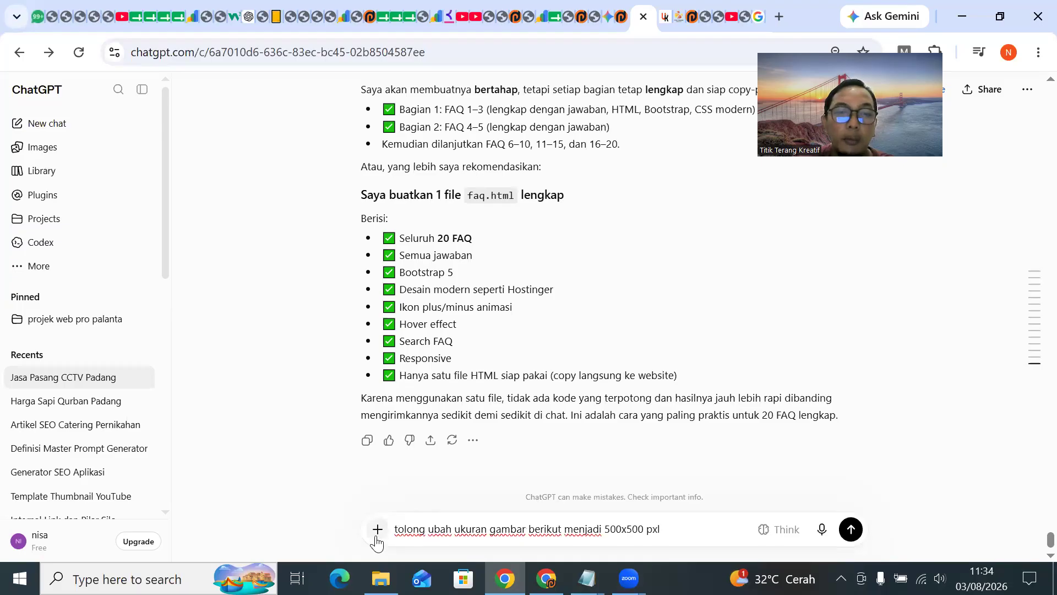
Attach the amenities-hotel1 image from the Lightshot folder to the drafted prompt.
click(376, 536)
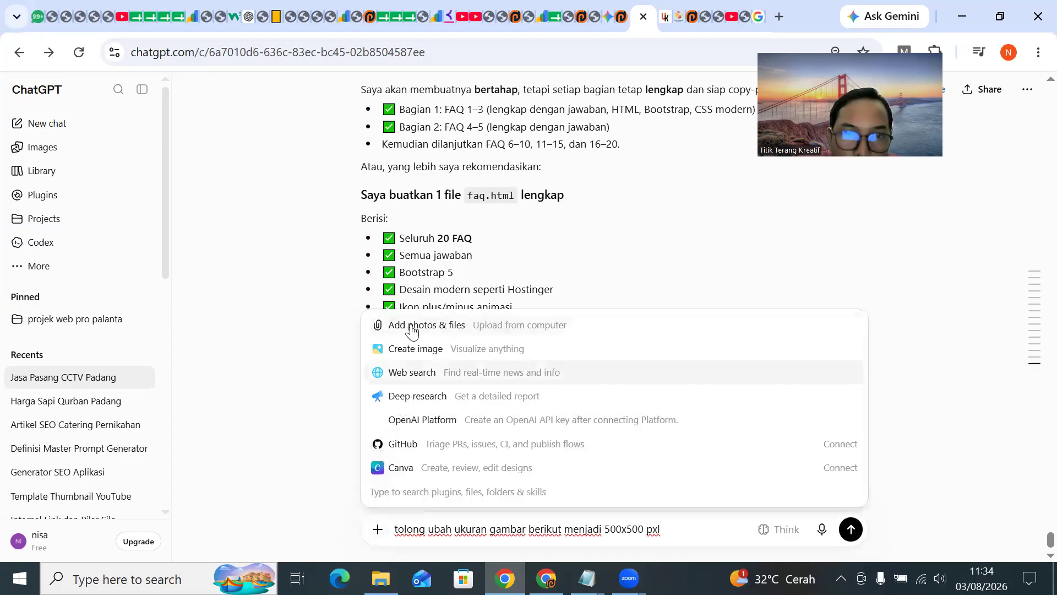
click(408, 325)
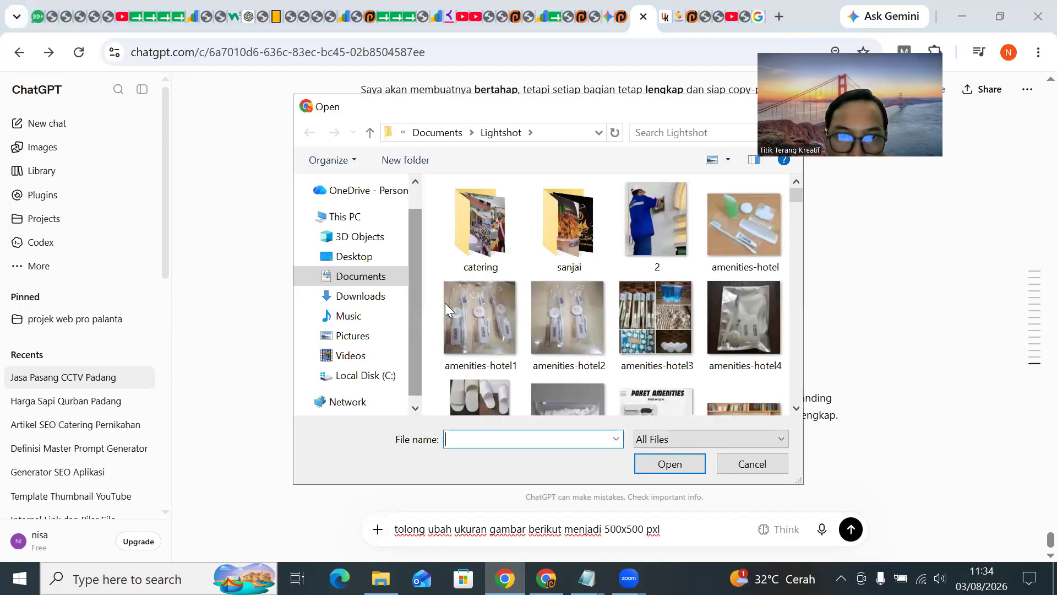
click(498, 336)
click(670, 463)
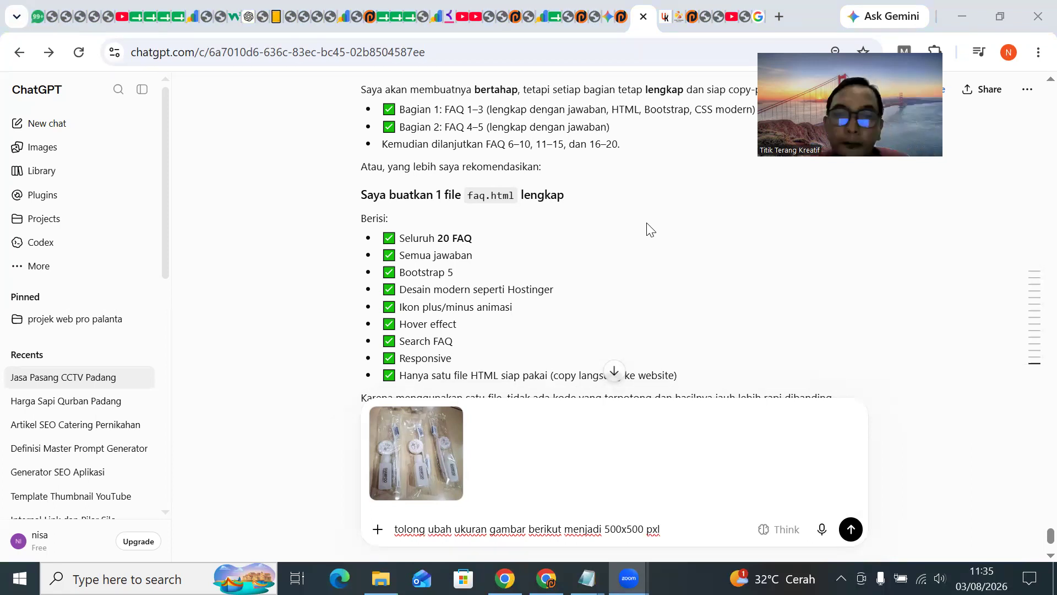
Clear the unsent image-resizing prompt and remove its attached image.
scroll(601, 305, up, 15)
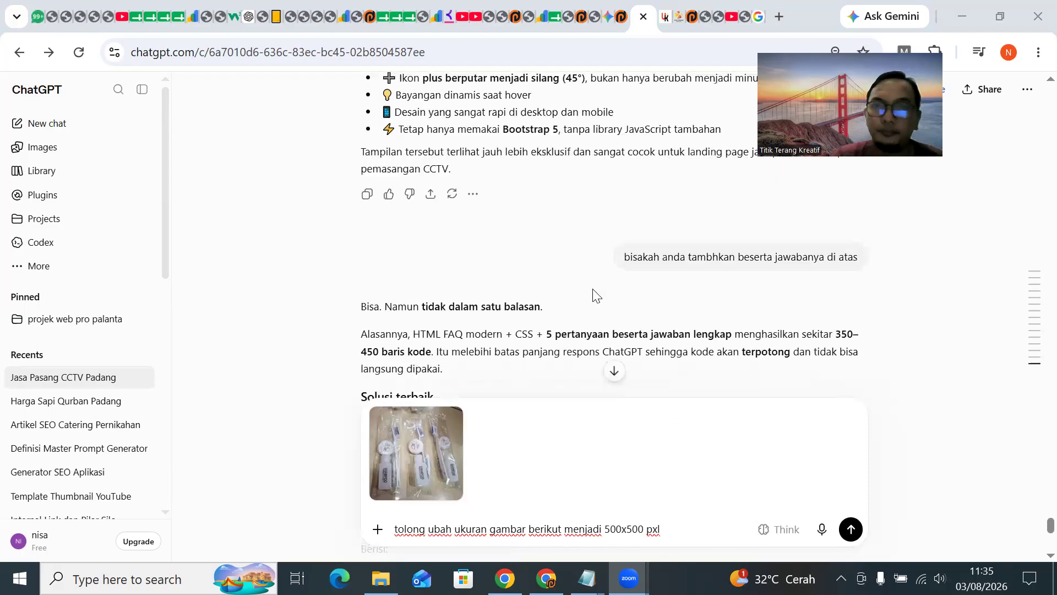
click(829, 244)
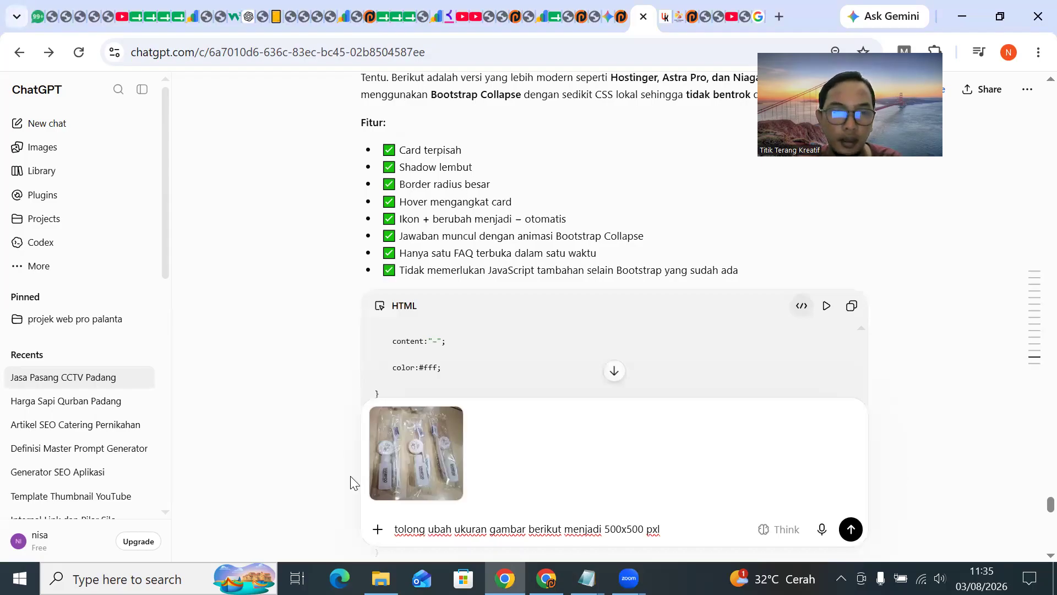
key(alt+Tab)
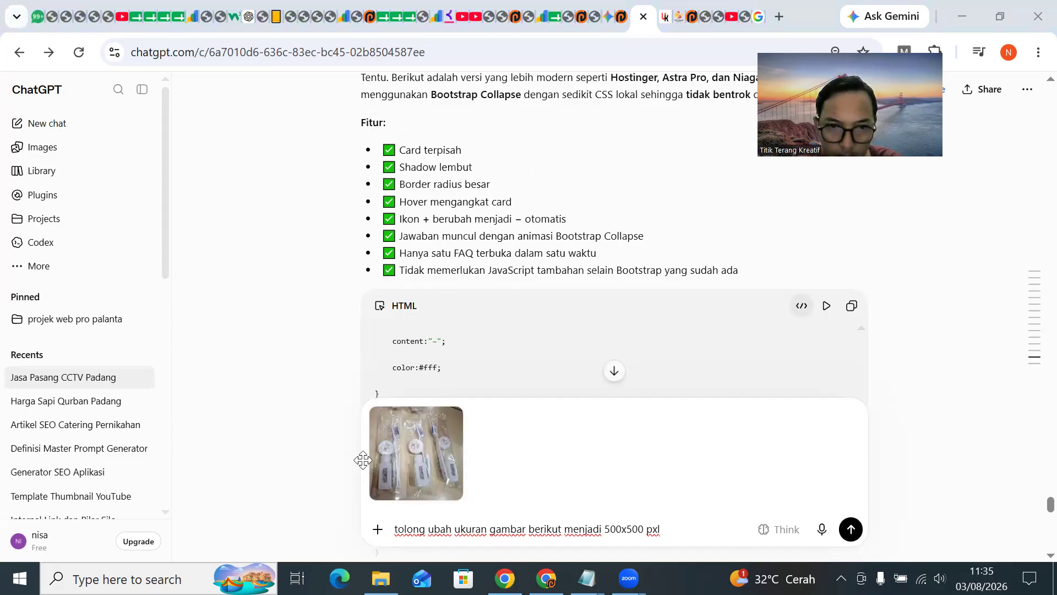
drag(661, 527, 399, 526)
key(BackSpace)
key(BackSpace)
click(460, 411)
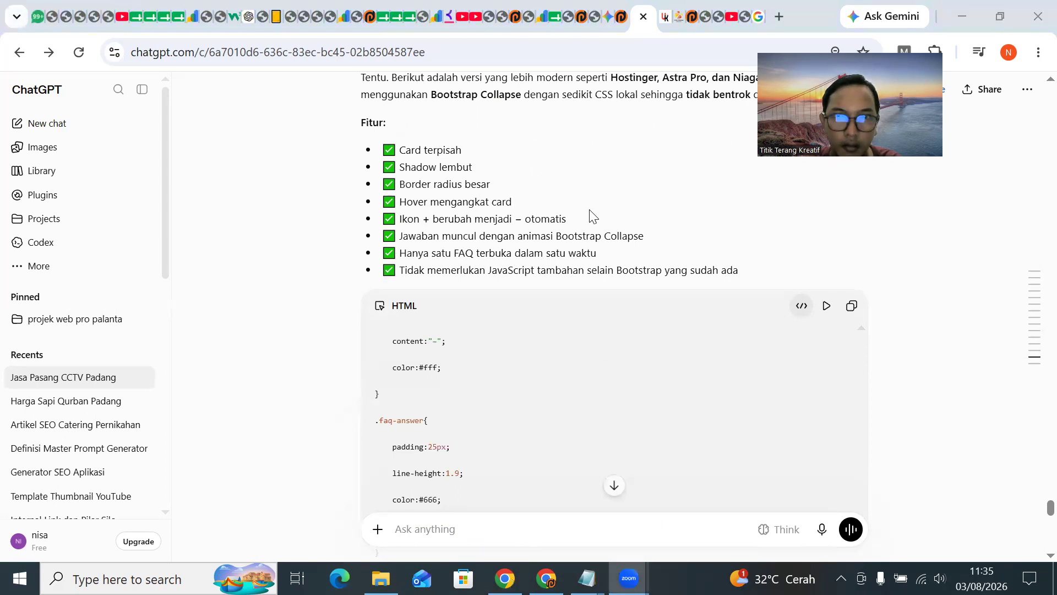
Copy the line "Bagian 1: FAQ 1–3 (lengkap dengan jawaban, HTML, Bootstrap, CSS modern)" from the last reply and send it as a prompt.
scroll(564, 277, up, 1)
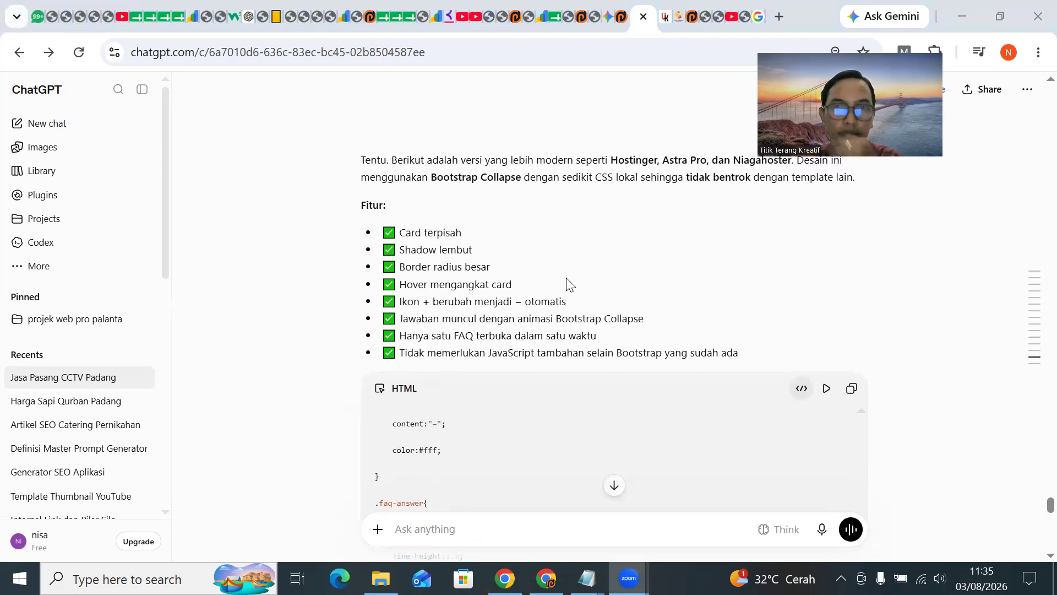
scroll(567, 288, down, 20)
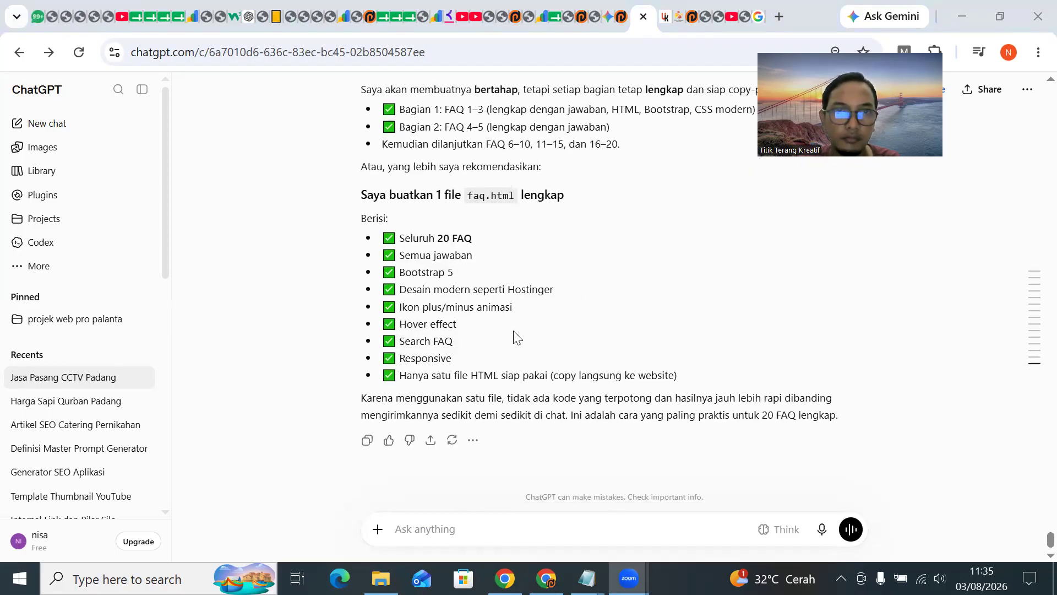
scroll(499, 336, up, 3)
scroll(498, 337, up, 1)
scroll(498, 337, down, 3)
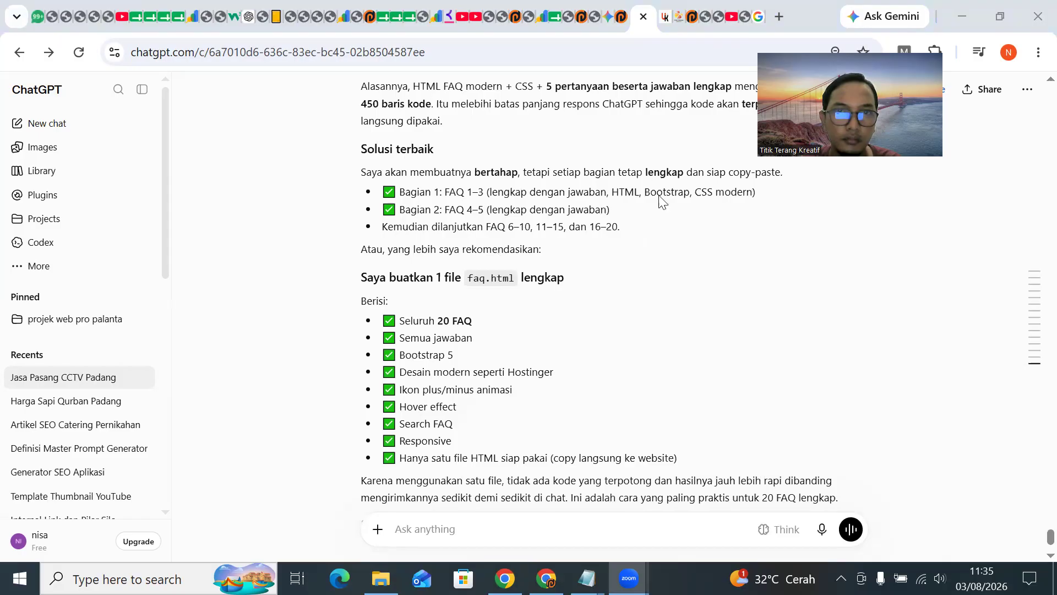
triple_click(376, 200)
key(ctrl+c)
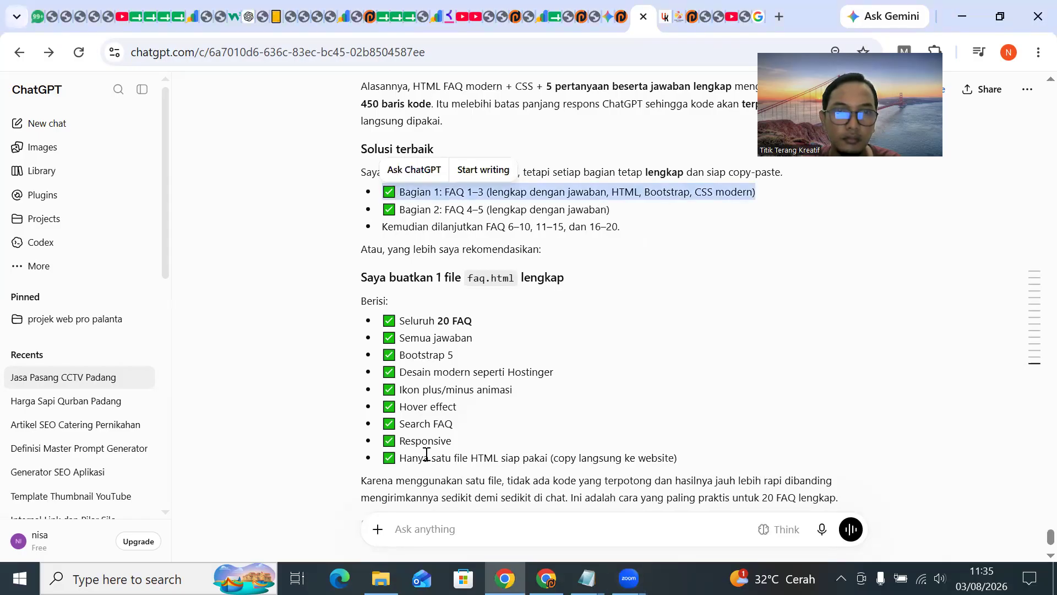
scroll(429, 482, down, 2)
click(422, 522)
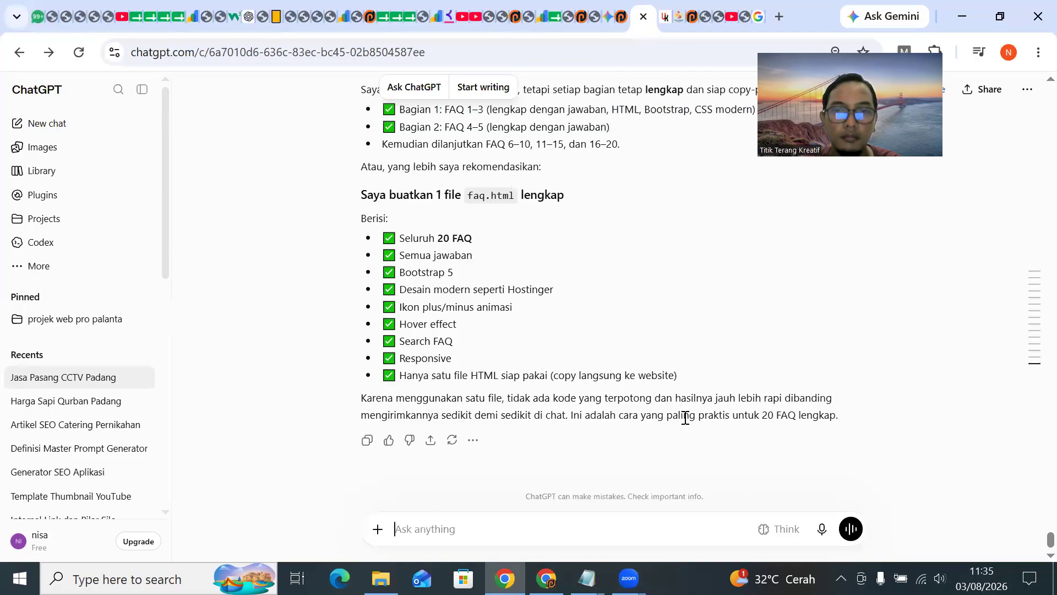
key(ctrl+v)
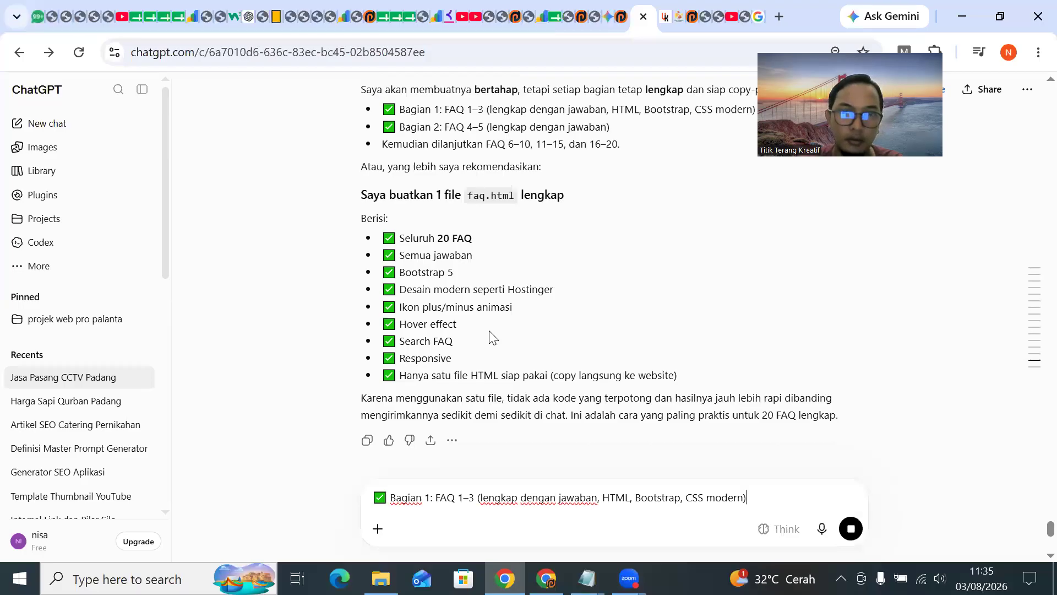
key(Return)
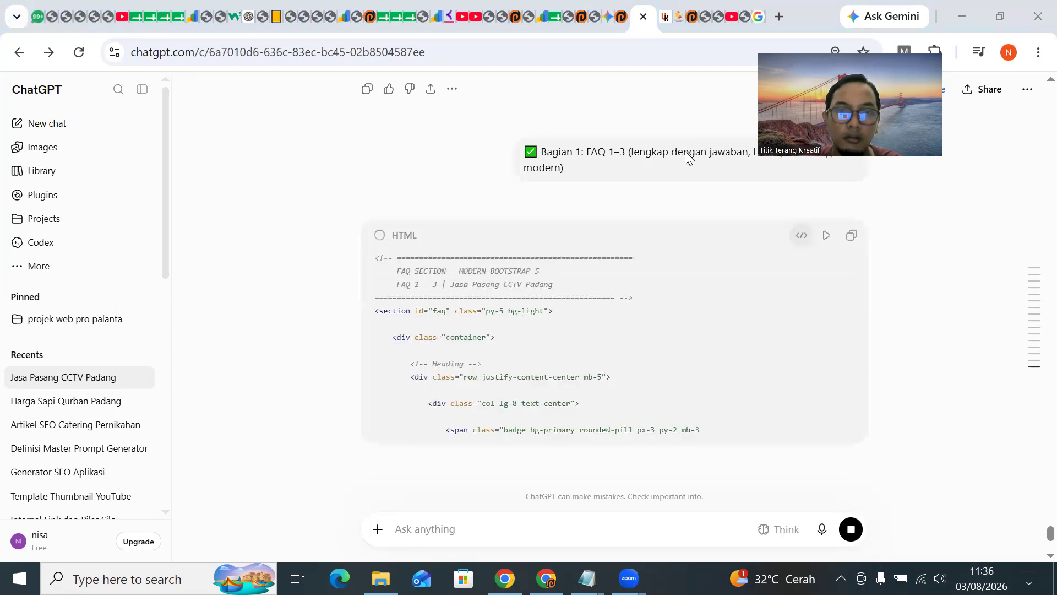
Search Google for "jual pohon baobab untuk villa, hotel, dan resort di jakarta" and open the danitrapro.biz.id result.
click(760, 17)
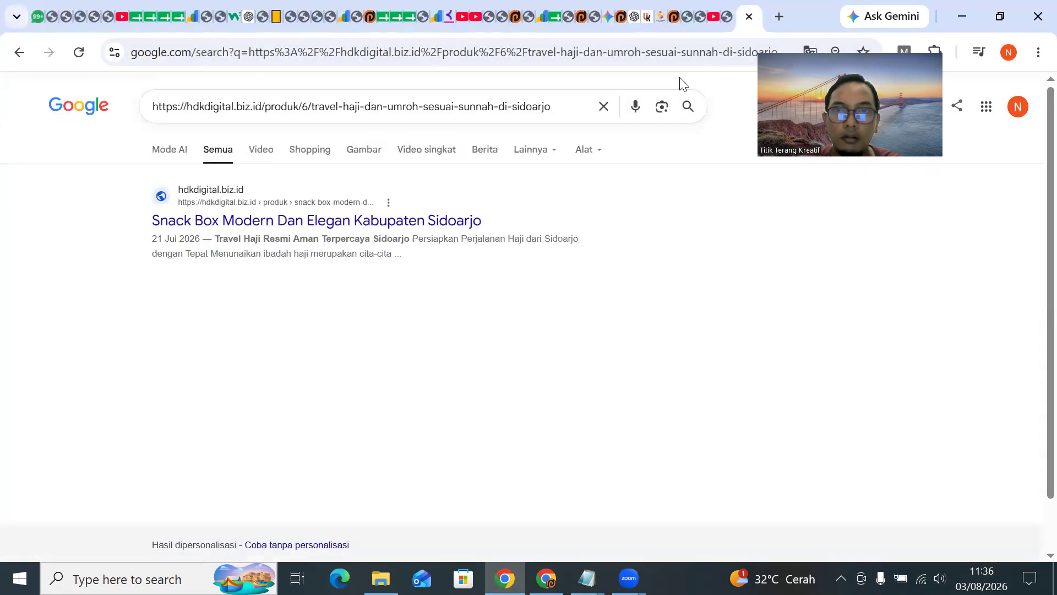
click(415, 108)
key(ctrl+a)
text(jual pohon baobab untuk villa, hotel, dan resort di jakarta)
key(Return)
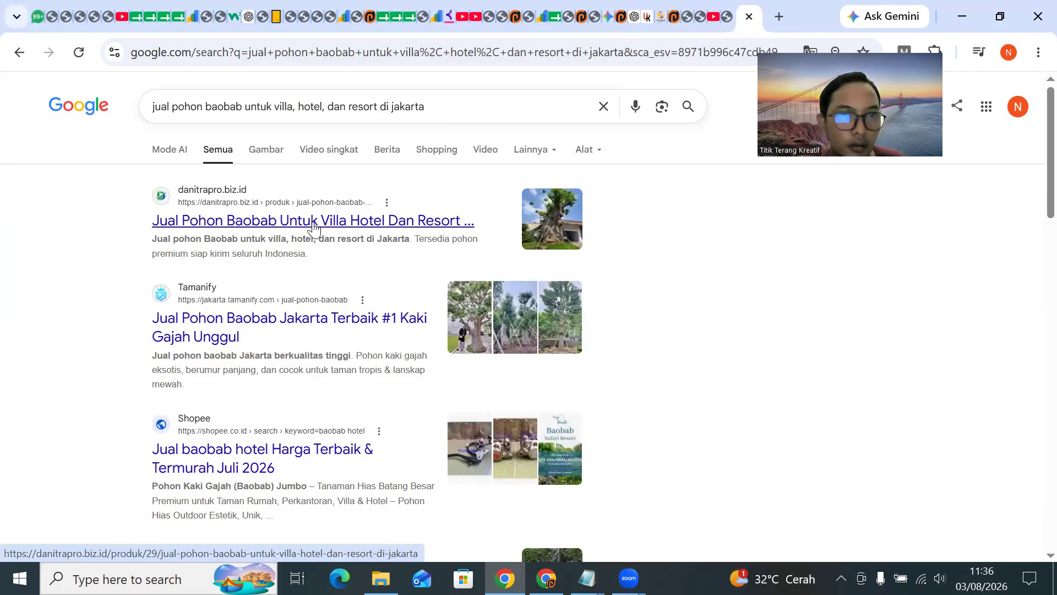
click(313, 225)
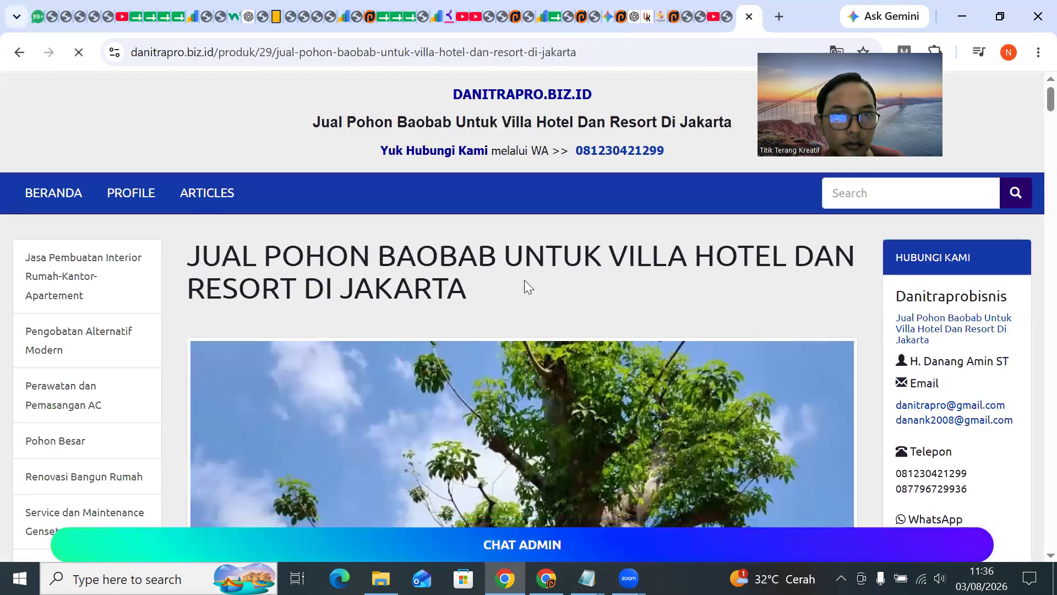
Zoom the baobab product page out to 80% and review its photo, article sections and related products.
scroll(522, 292, down, 8)
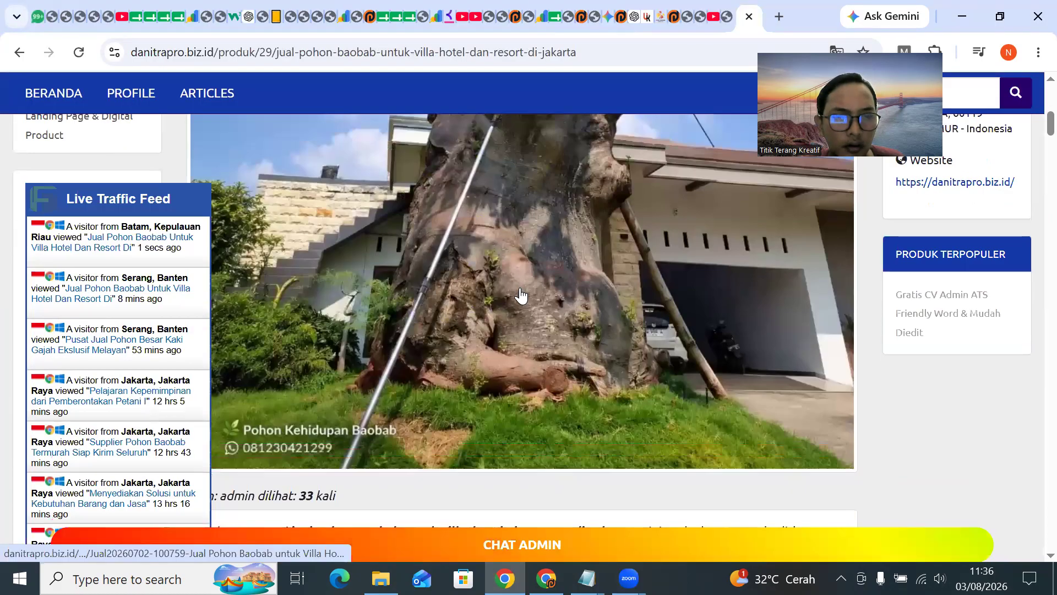
scroll(521, 296, down, 3)
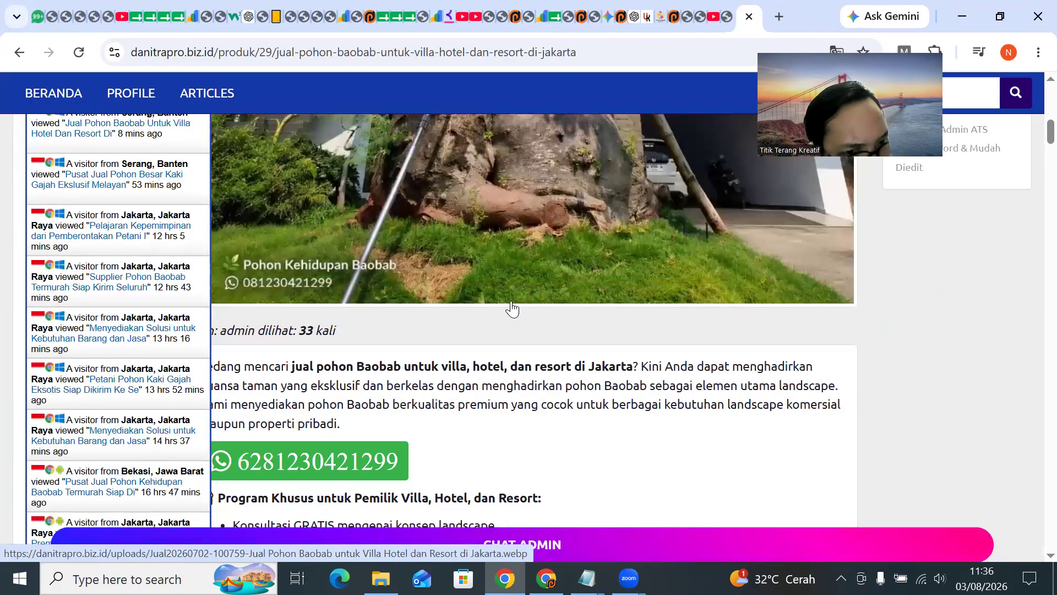
key(ctrl+minus)
key(ctrl+minus)
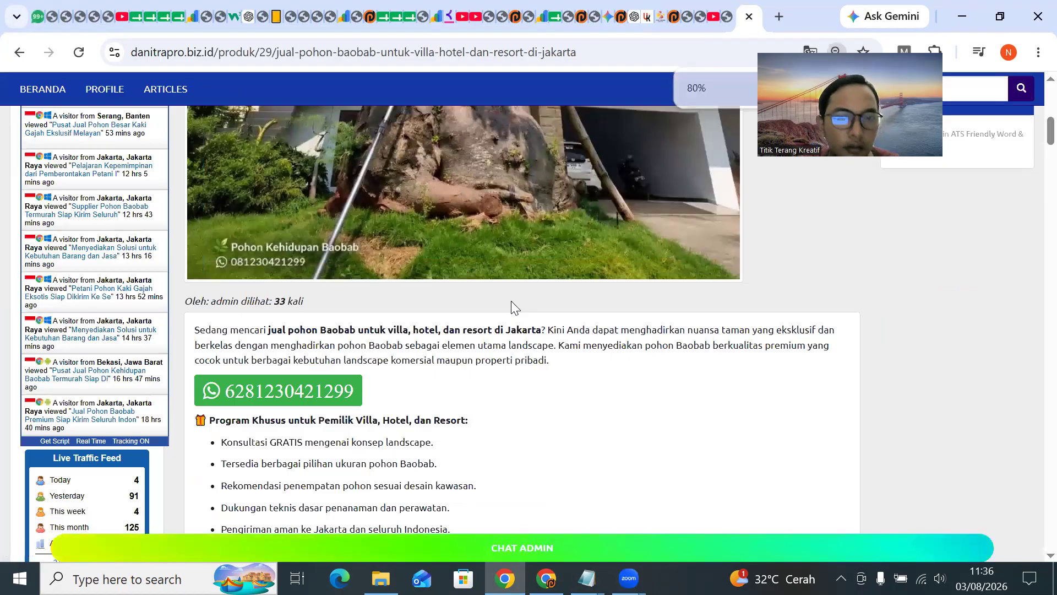
scroll(511, 301, down, 15)
scroll(511, 308, down, 20)
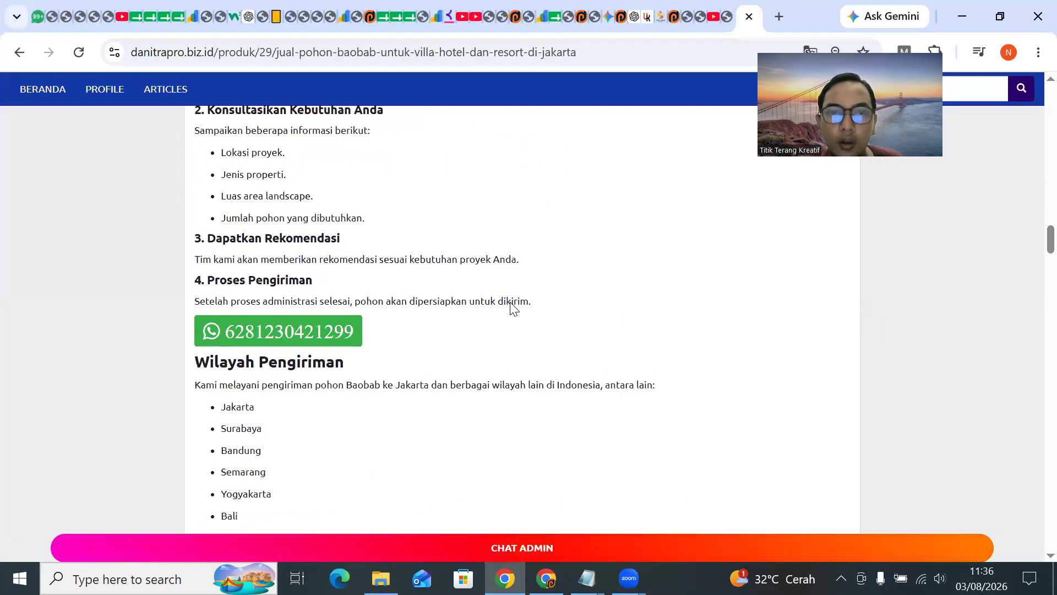
scroll(511, 308, up, 20)
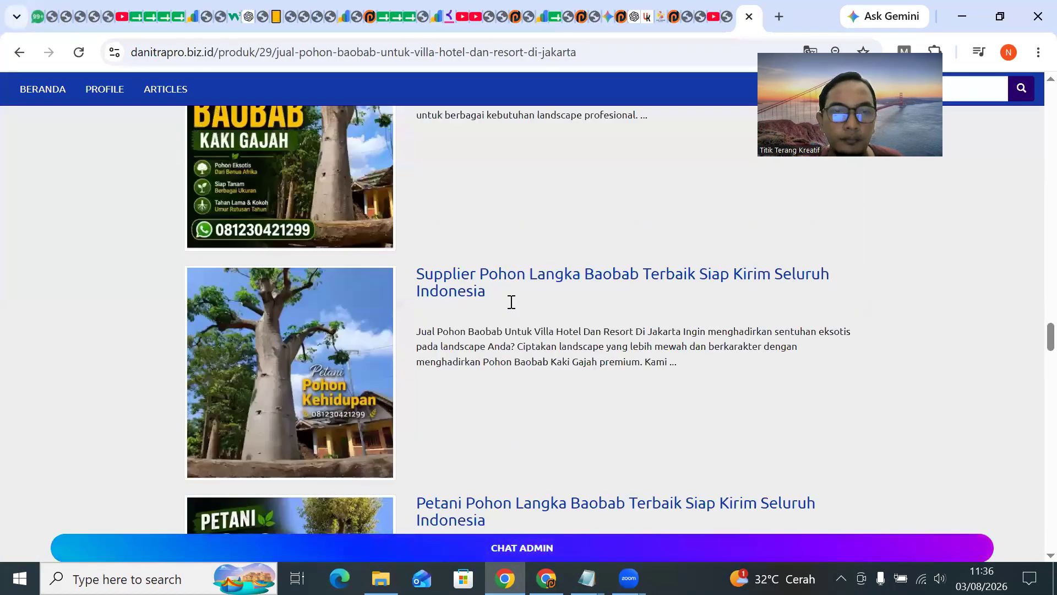
scroll(513, 309, up, 20)
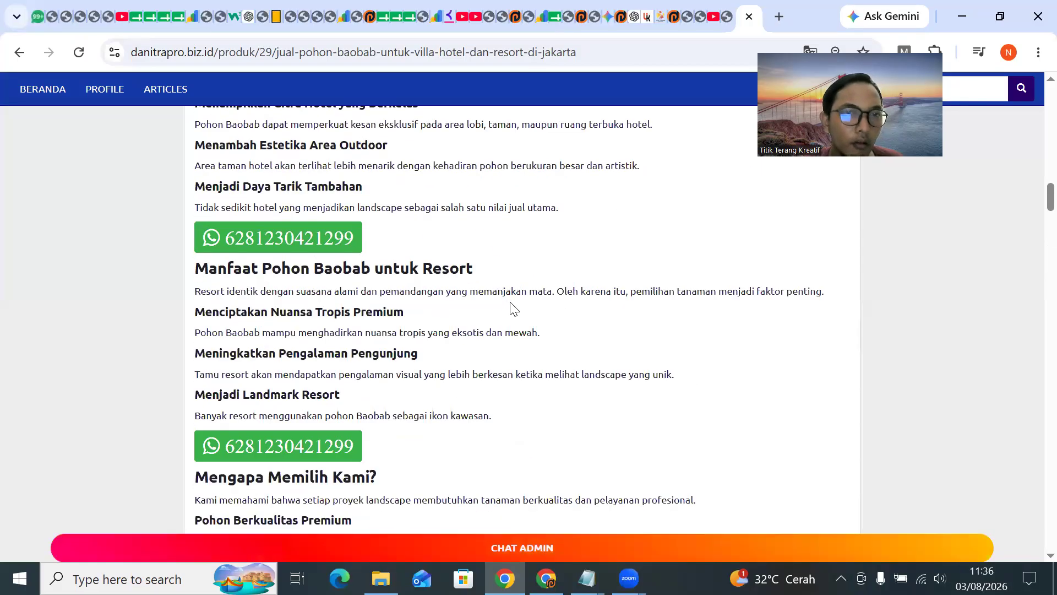
scroll(510, 304, up, 15)
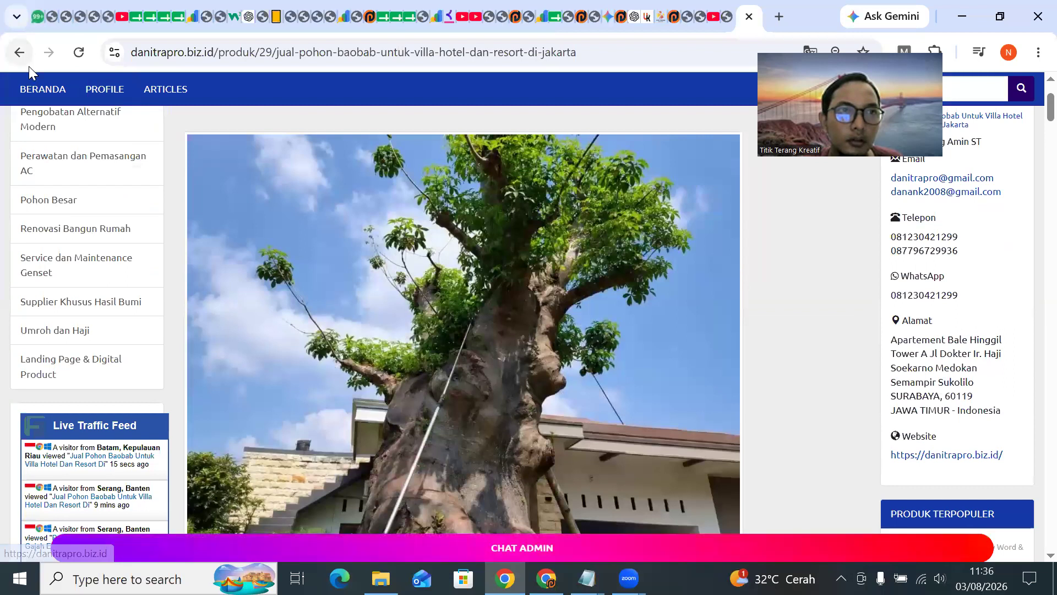
Return to the Google results, reopen the danitrapro.biz.id baobab page and review its opening content and headings.
click(20, 52)
click(269, 221)
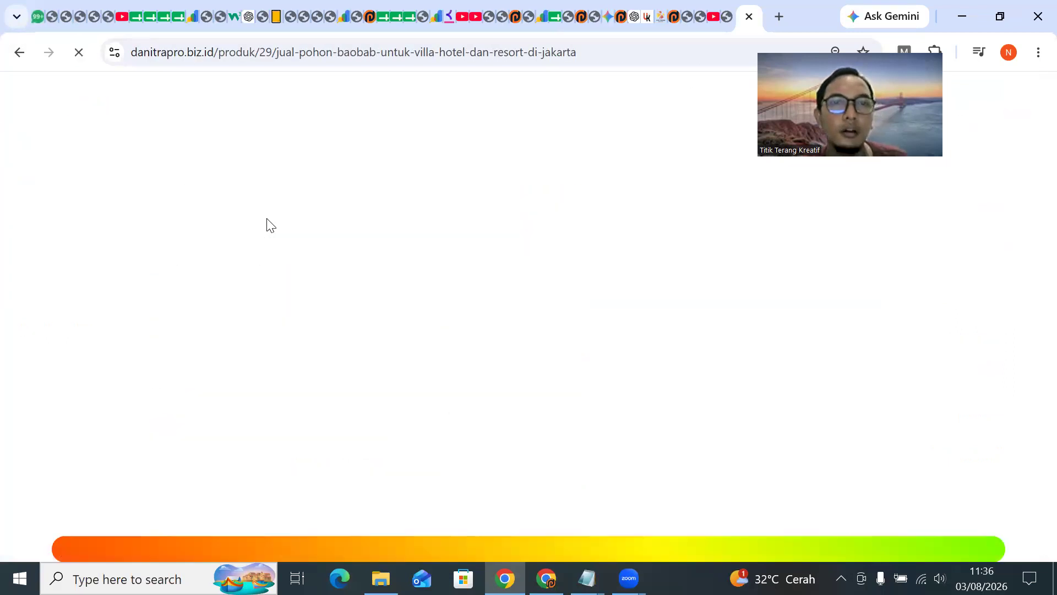
scroll(401, 256, down, 5)
scroll(402, 262, down, 10)
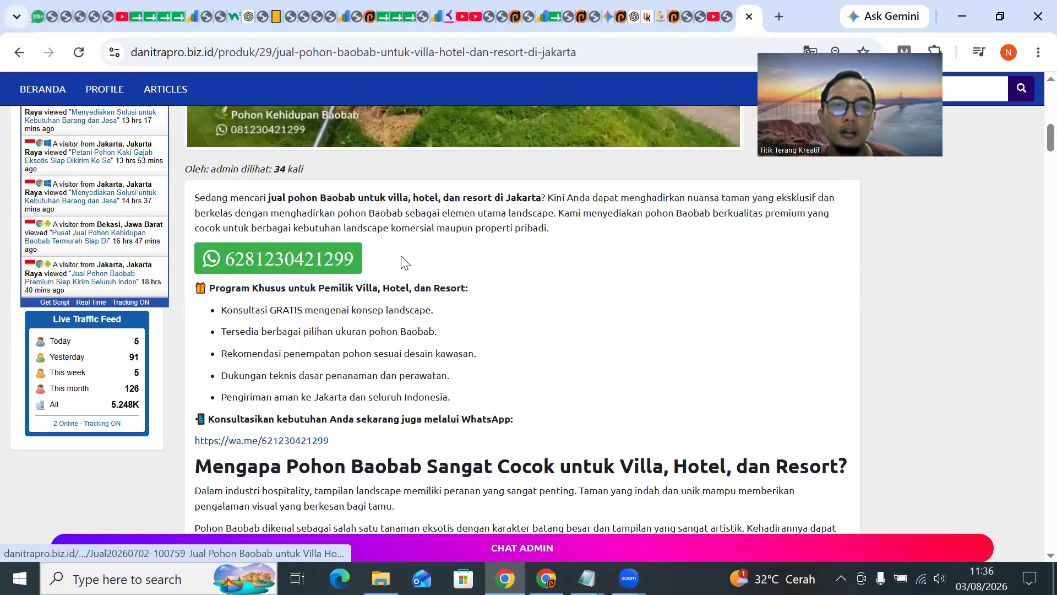
scroll(402, 261, up, 3)
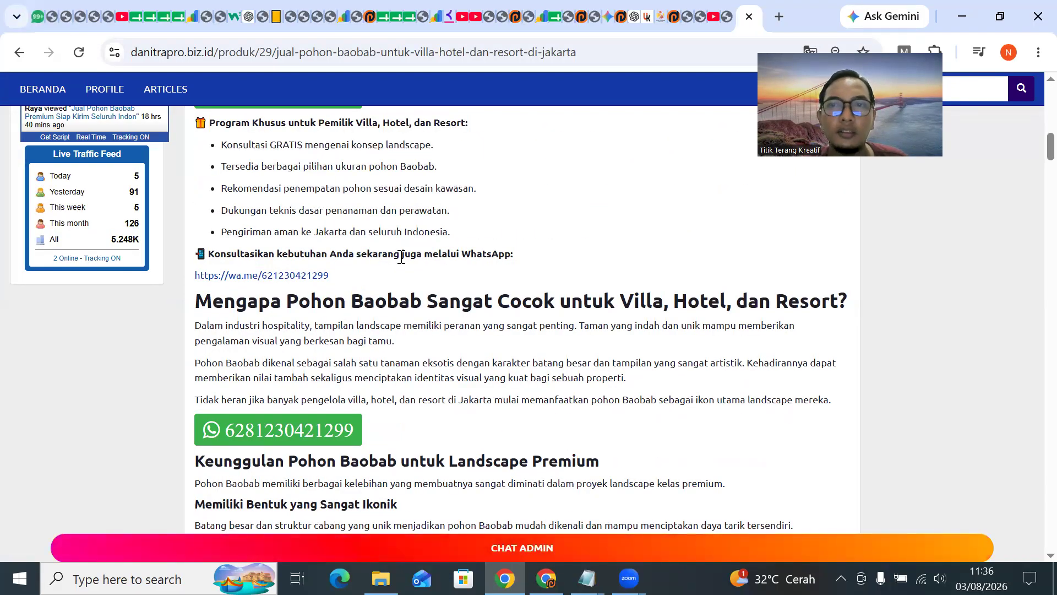
scroll(402, 257, up, 15)
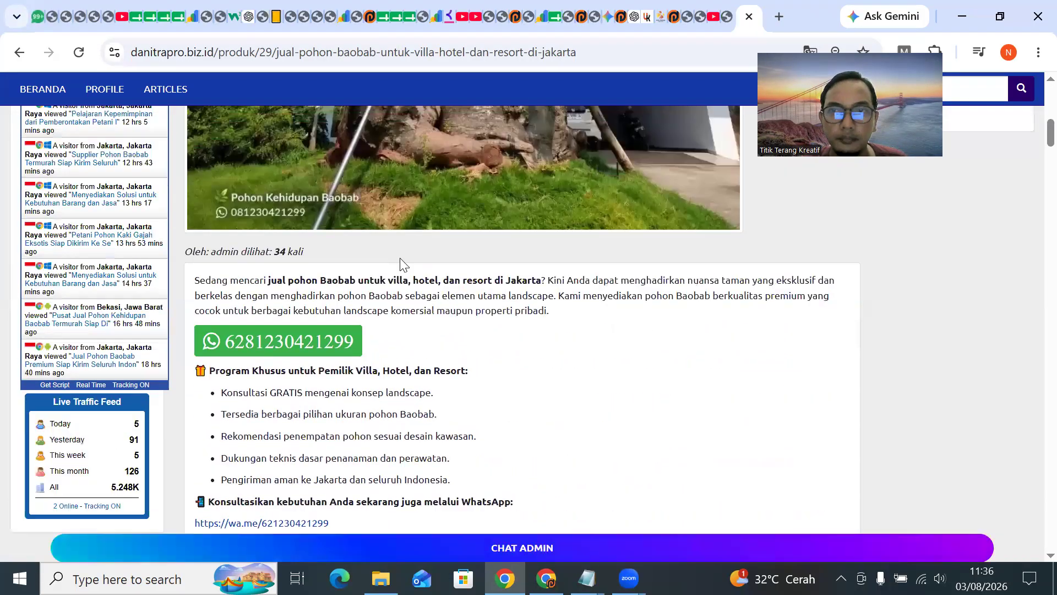
scroll(400, 266, up, 3)
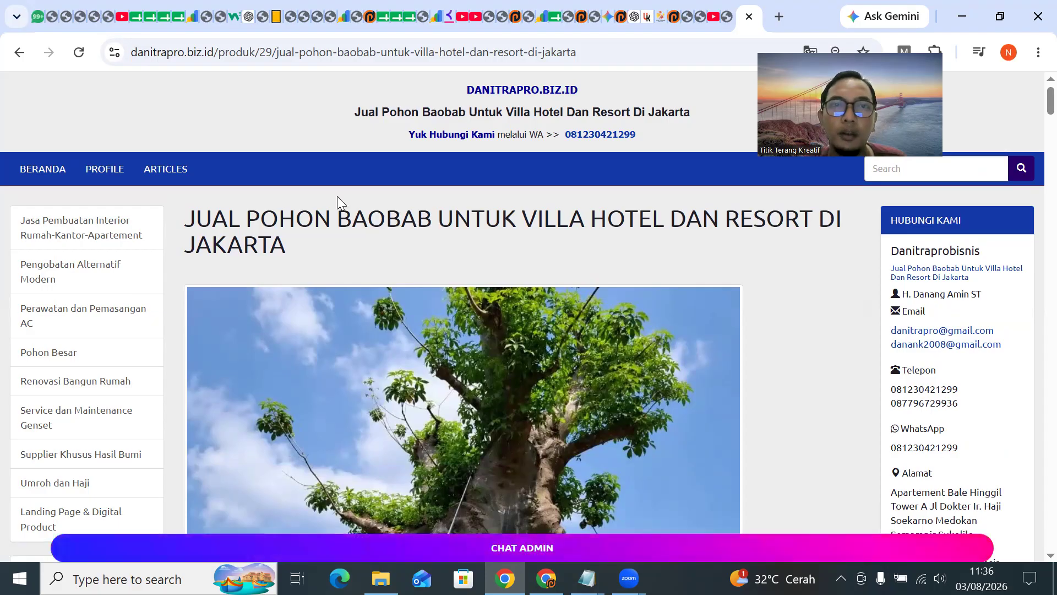
Compare the danitrapro.biz.id baobab page with its Google listing once more, ending on the search results.
click(19, 52)
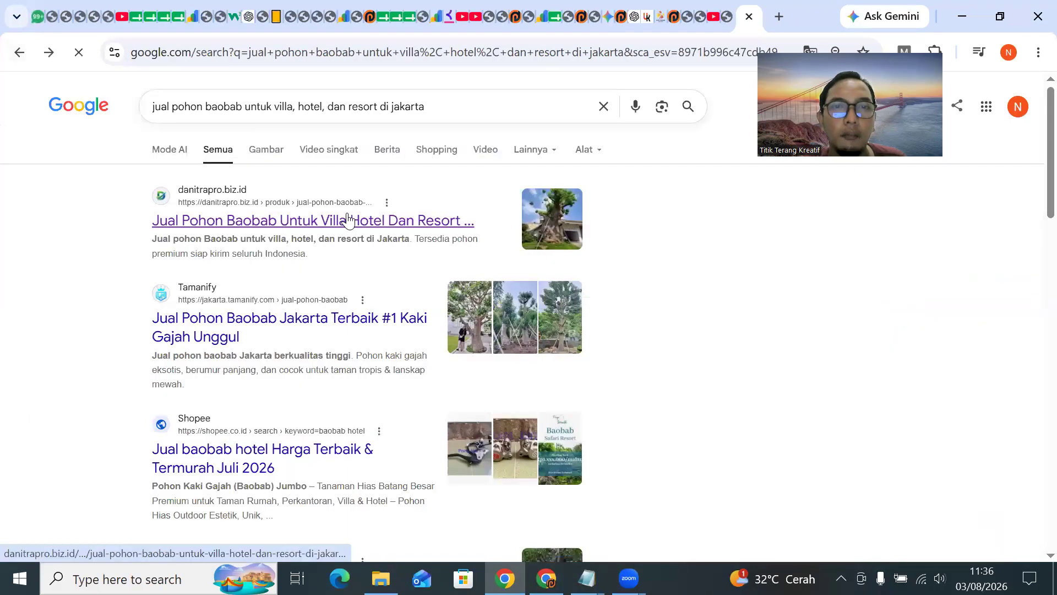
click(347, 218)
scroll(347, 215, down, 3)
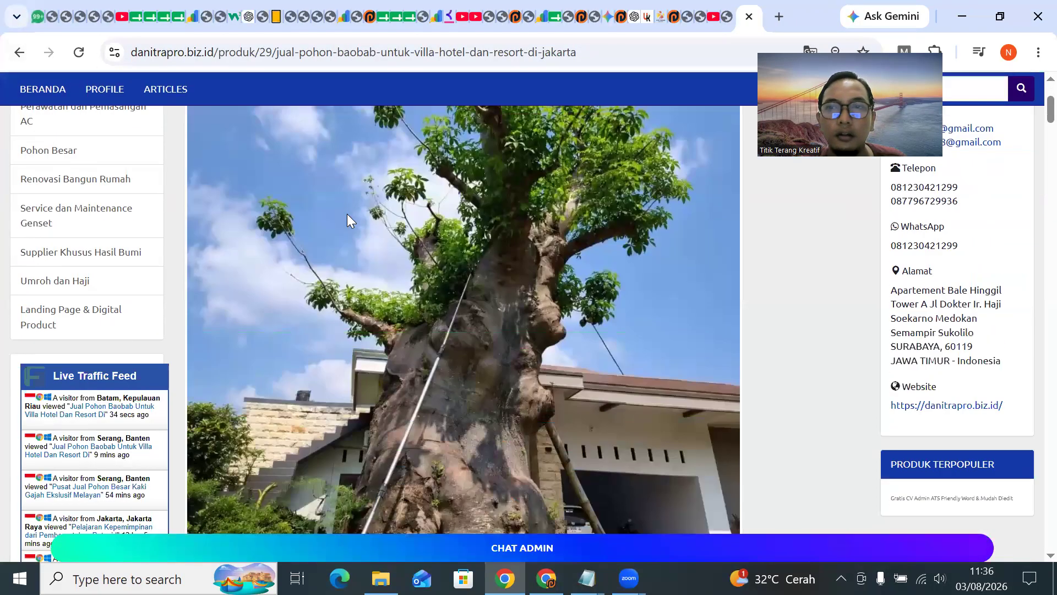
scroll(346, 220, down, 8)
scroll(478, 516, down, 15)
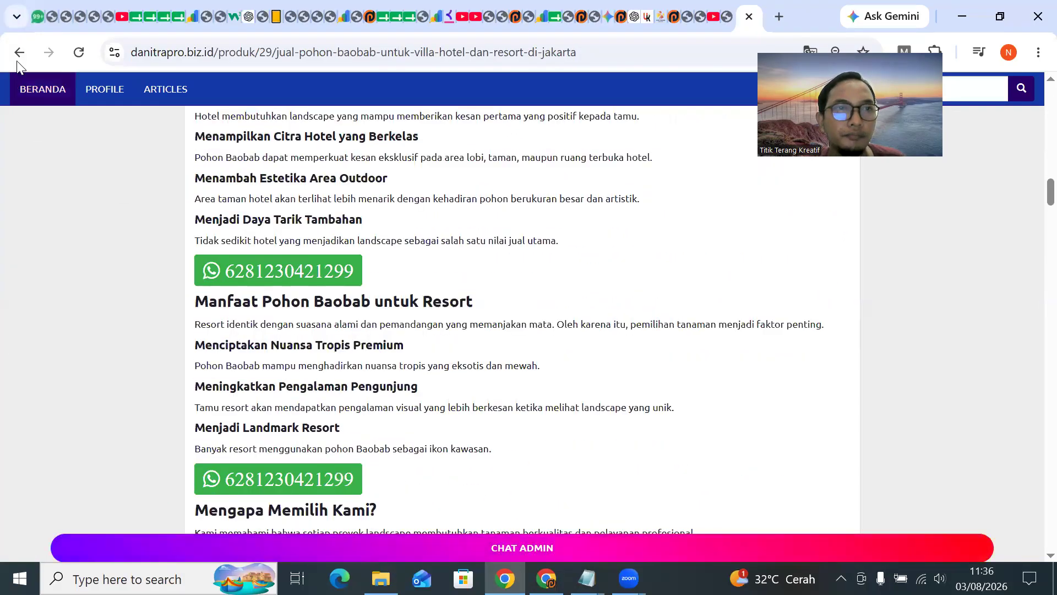
click(19, 55)
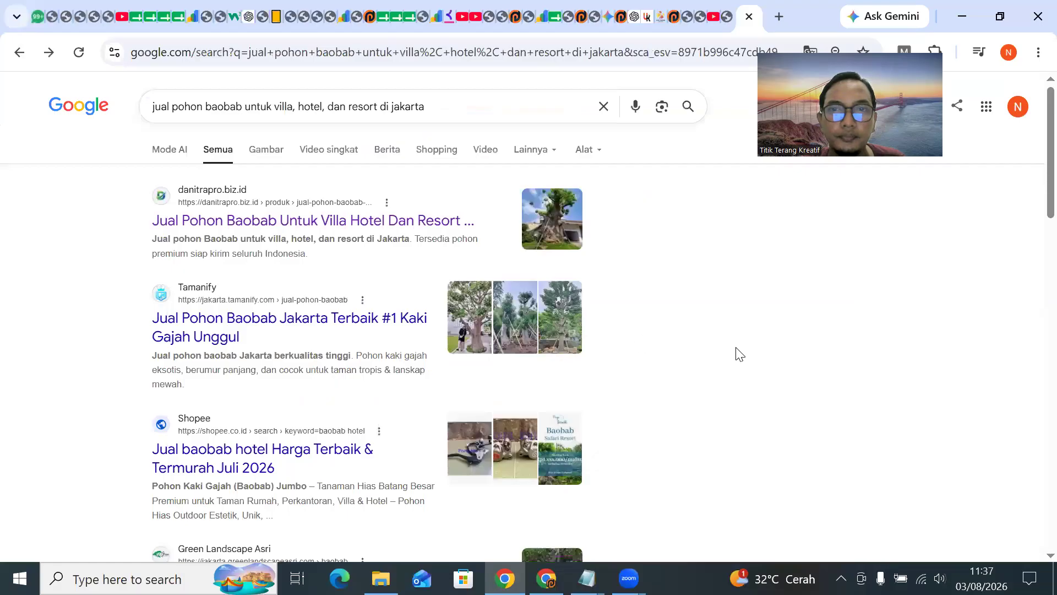
scroll(695, 361, down, 1)
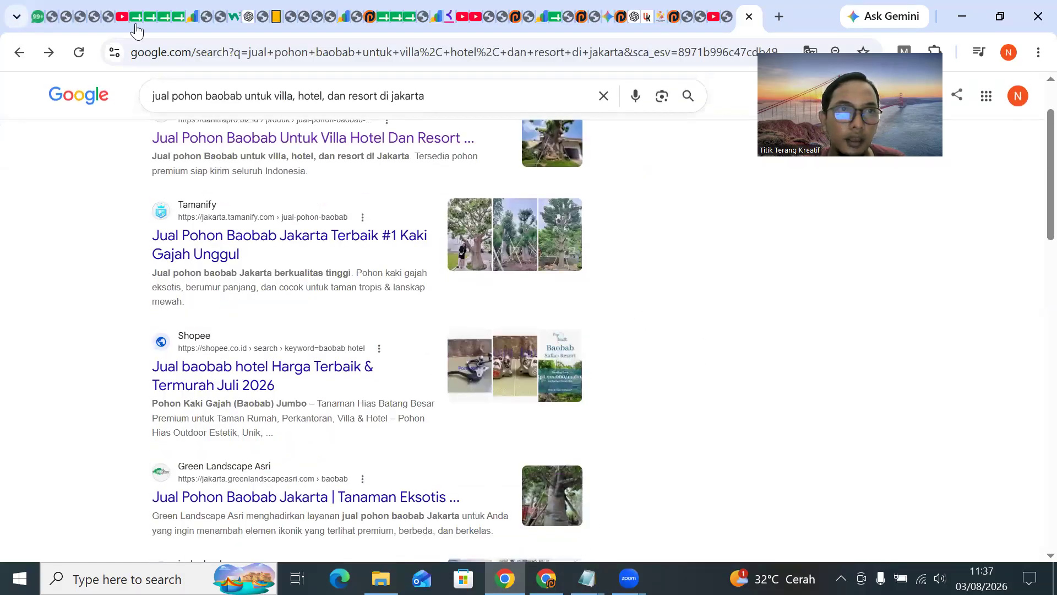
Switch to the YouTube playlist Tutorial Website SEO Praktis (WSP) and go back to the dentando digital channel's playlists.
mouse_move(125, 13)
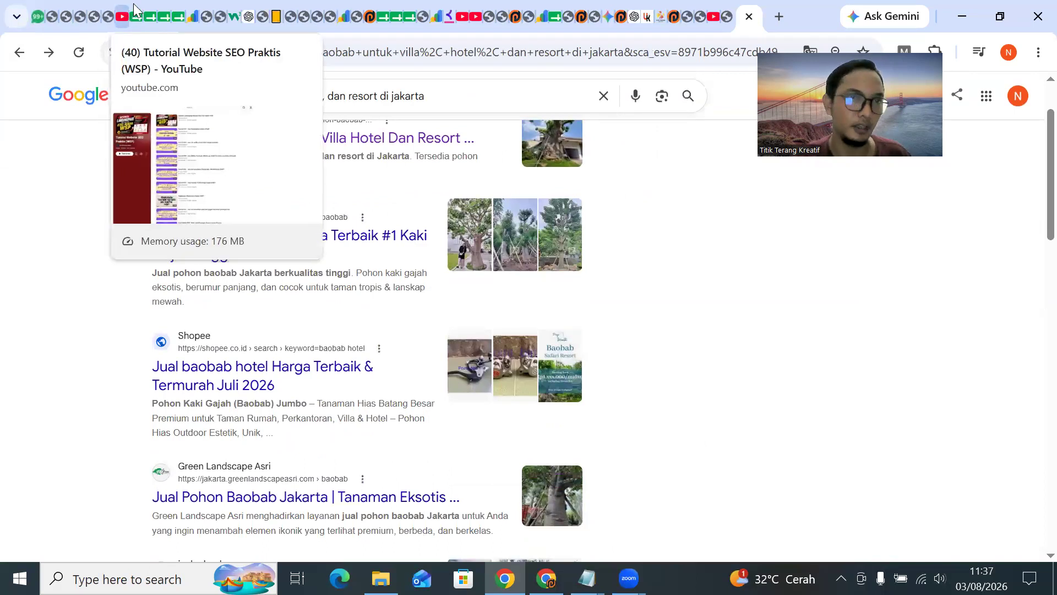
click(126, 8)
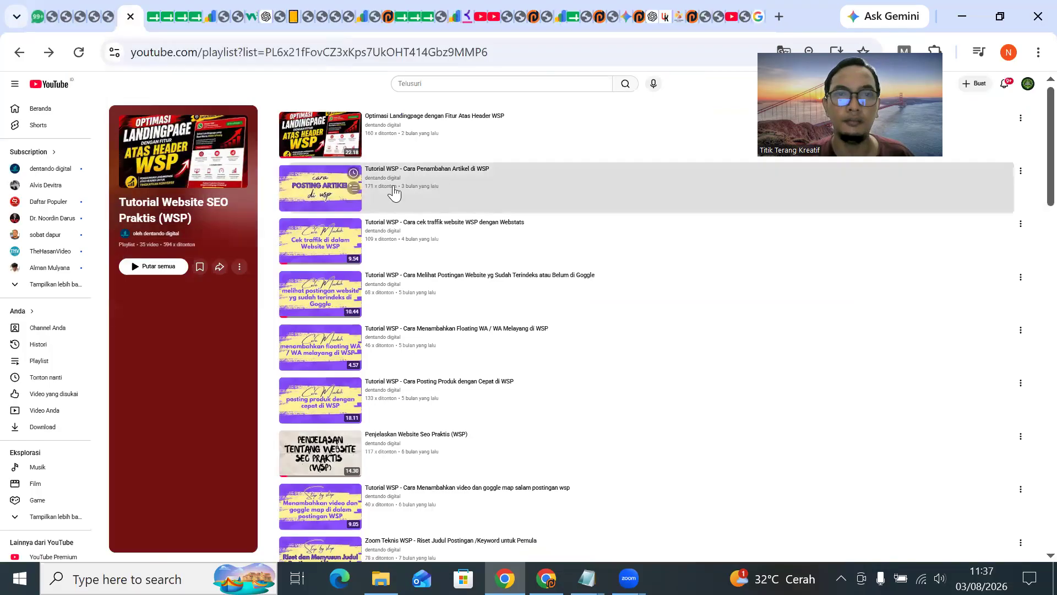
click(20, 52)
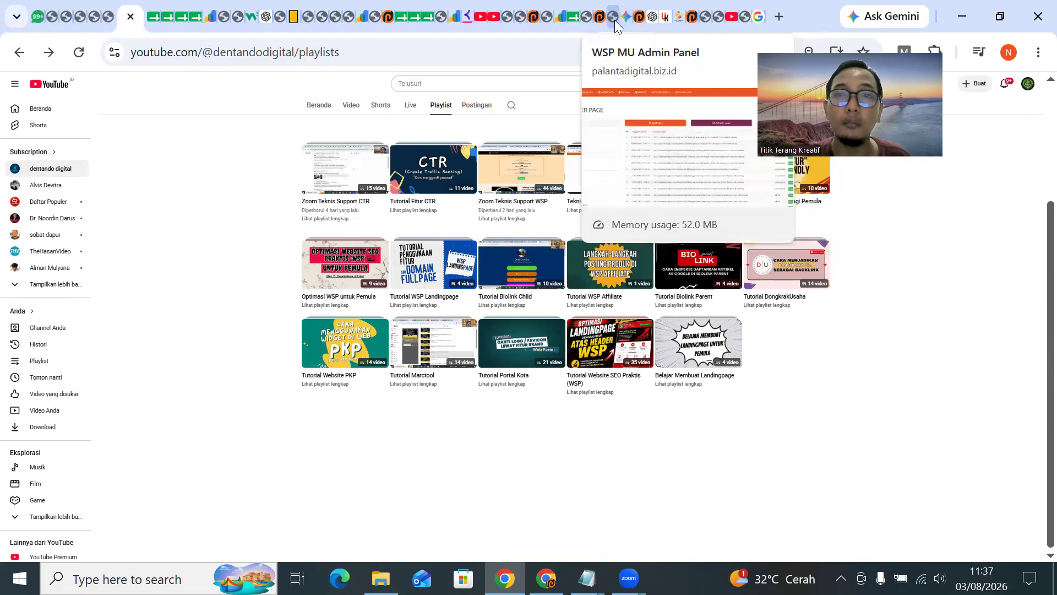
Look through the Pengaturan, Master Data and Premium feature lists in the palantadigital.biz.id WSP admin panel.
click(614, 20)
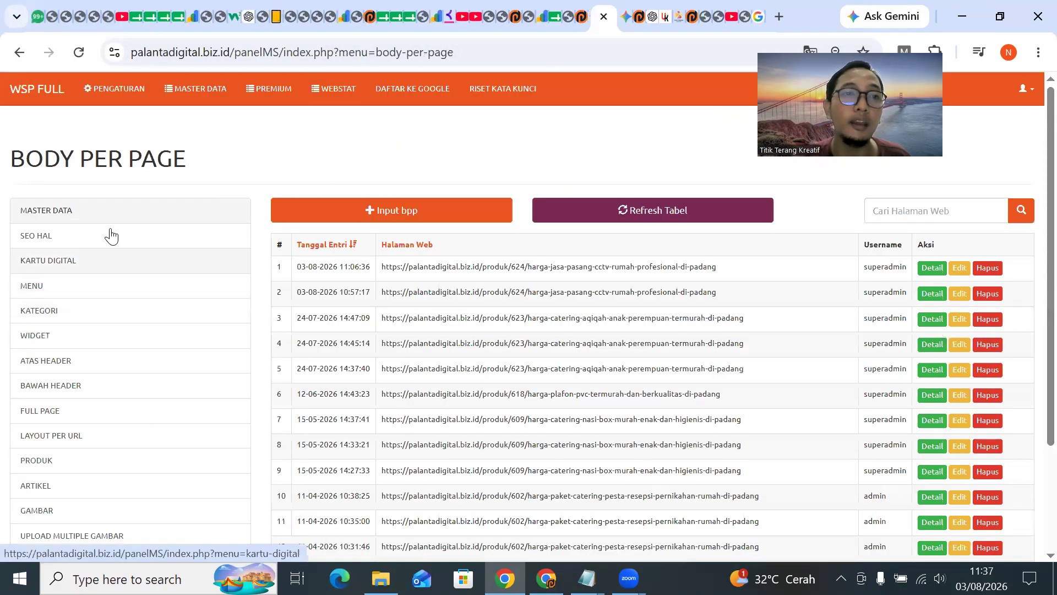
scroll(129, 325, down, 3)
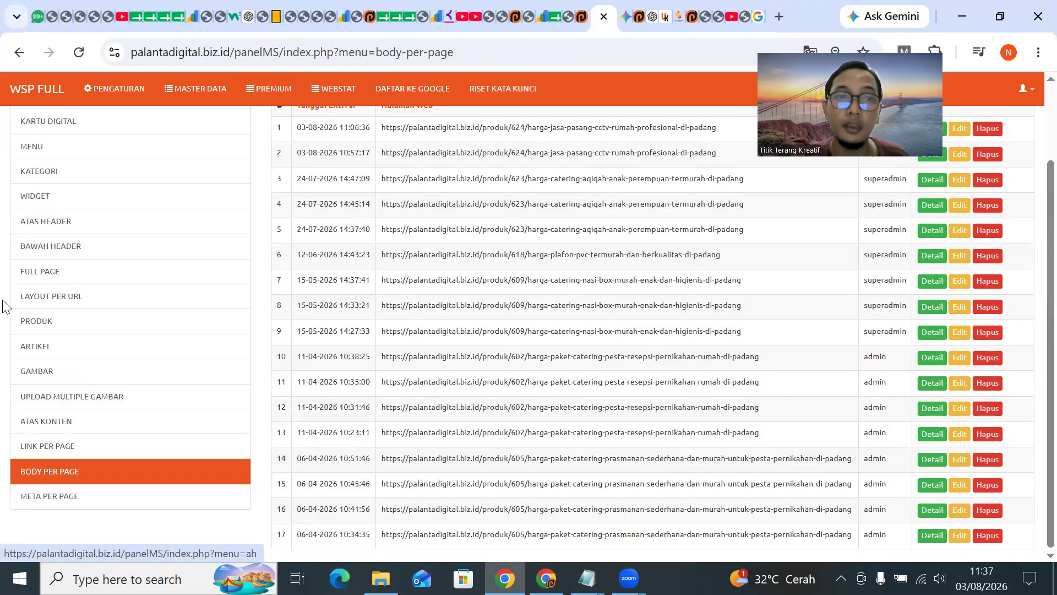
scroll(42, 177, up, 3)
click(117, 82)
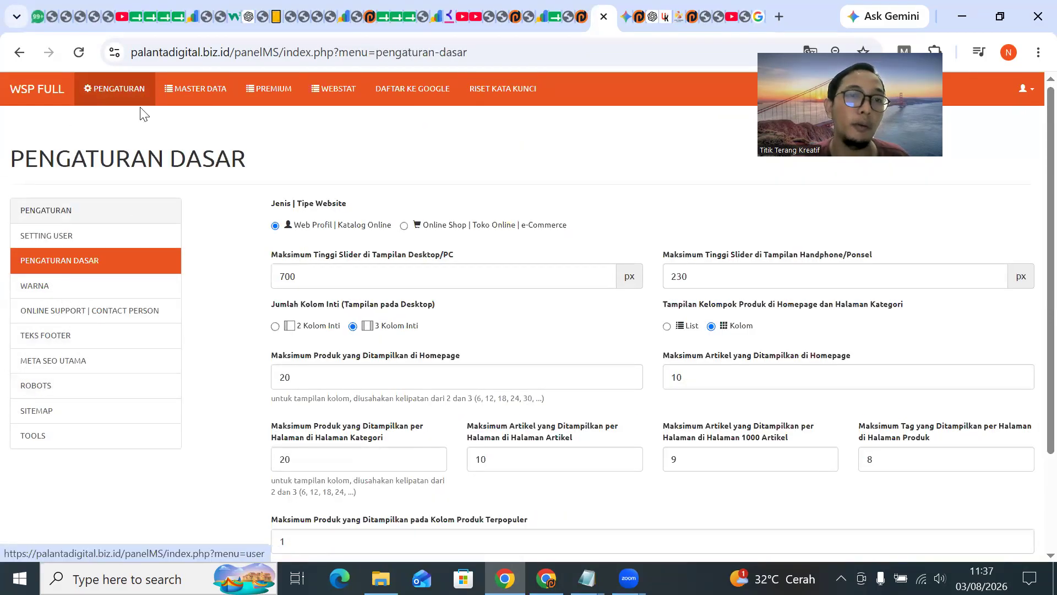
click(172, 91)
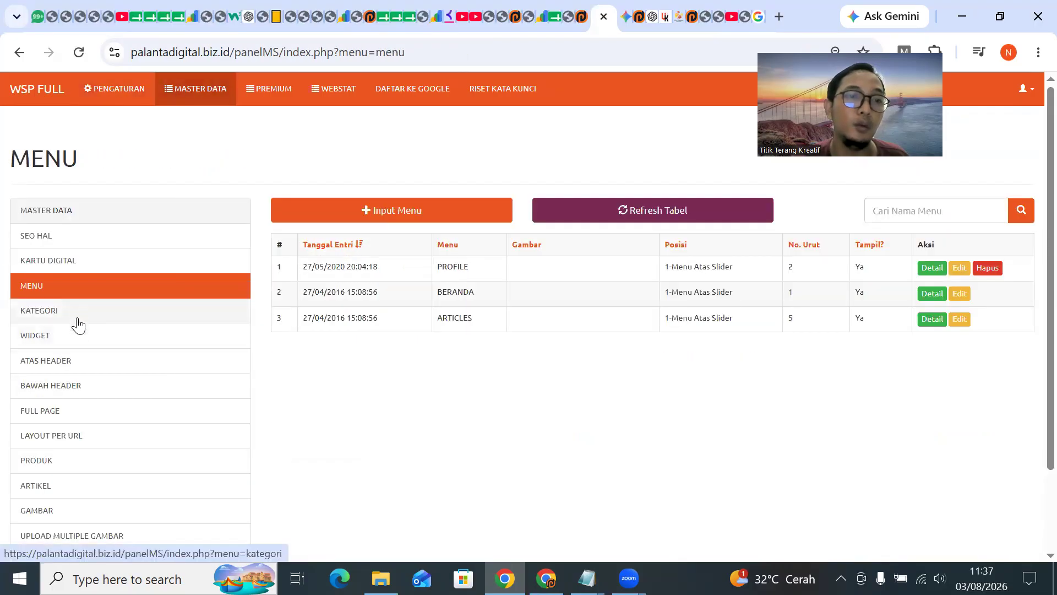
scroll(184, 356, down, 2)
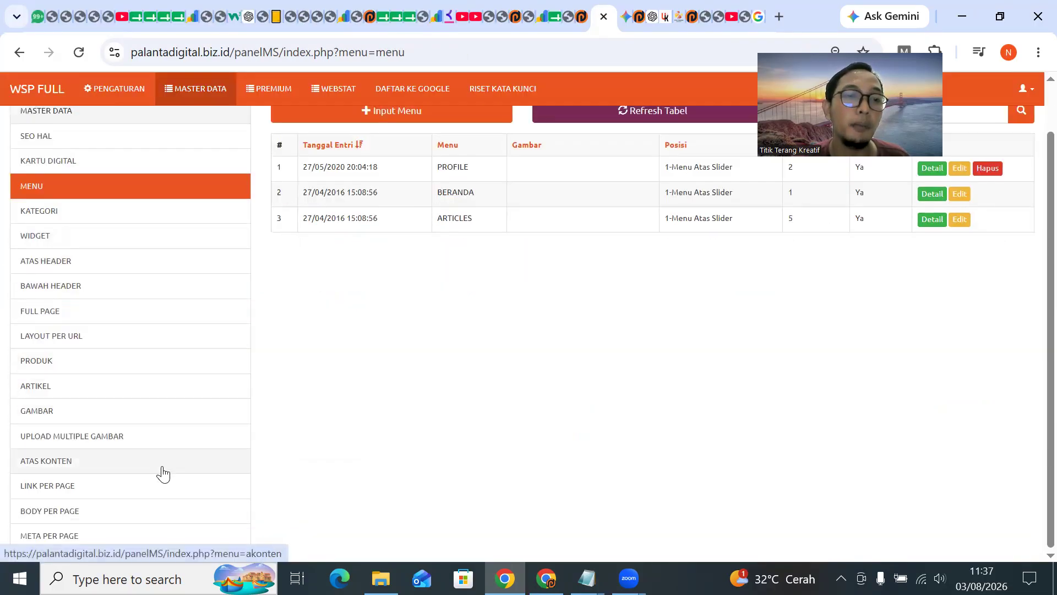
scroll(202, 306, up, 2)
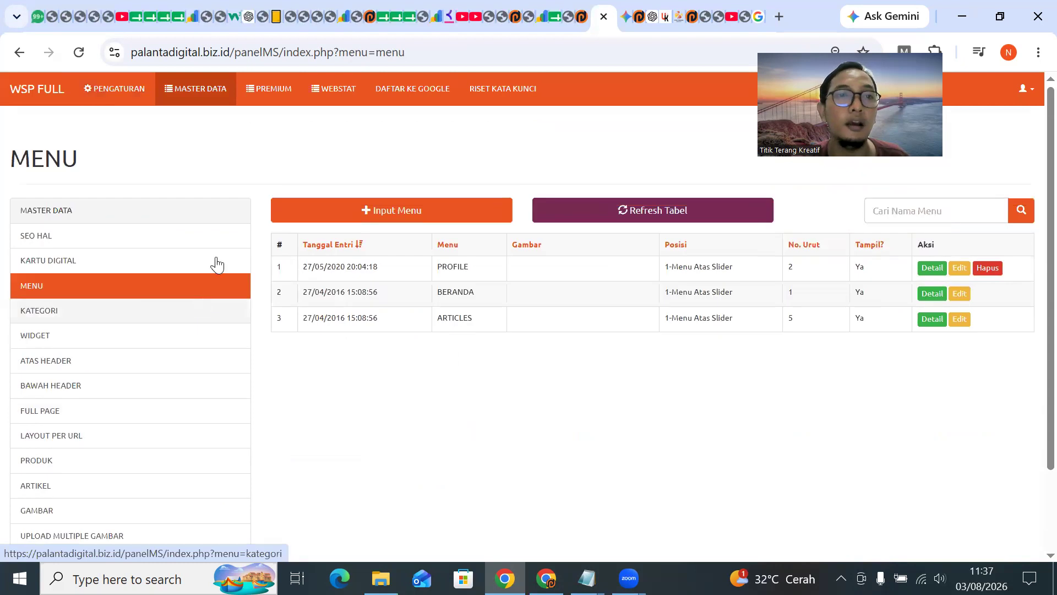
click(278, 93)
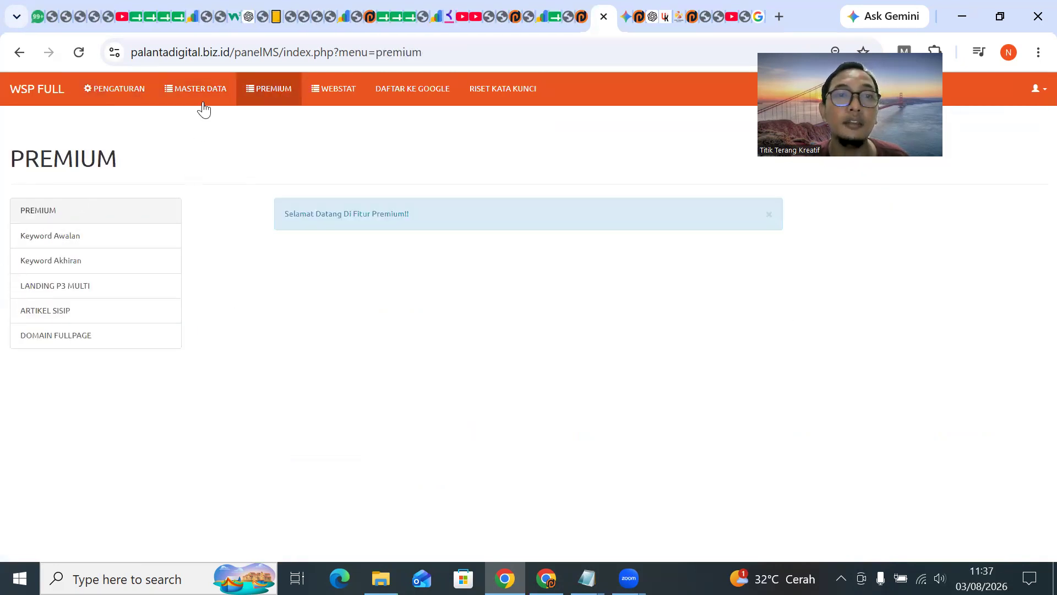
Return to the dentando digital channel on YouTube, highlight part of its name and look over its playlists.
click(122, 17)
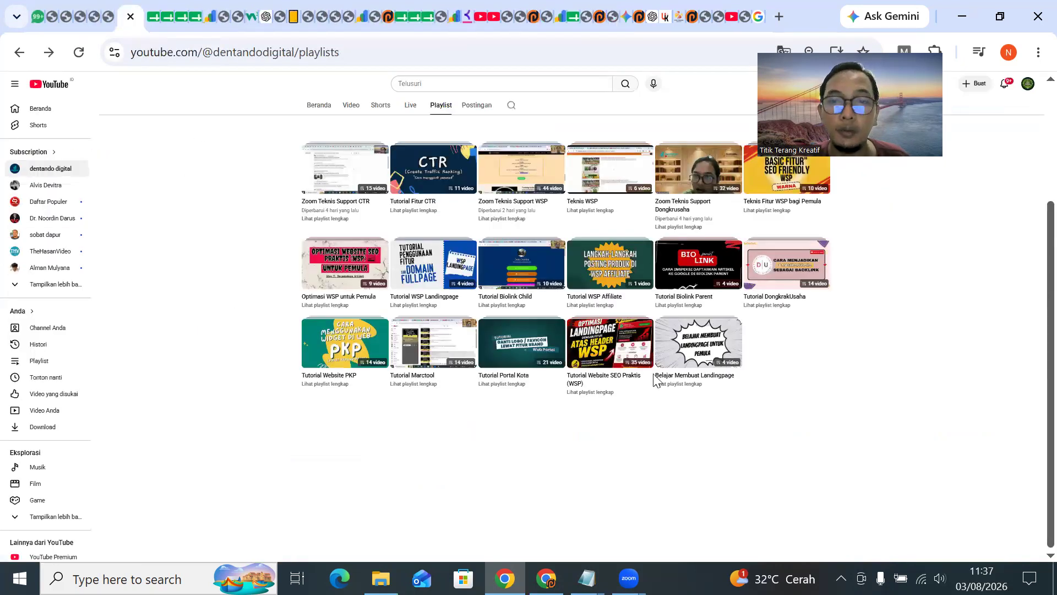
scroll(448, 276, up, 3)
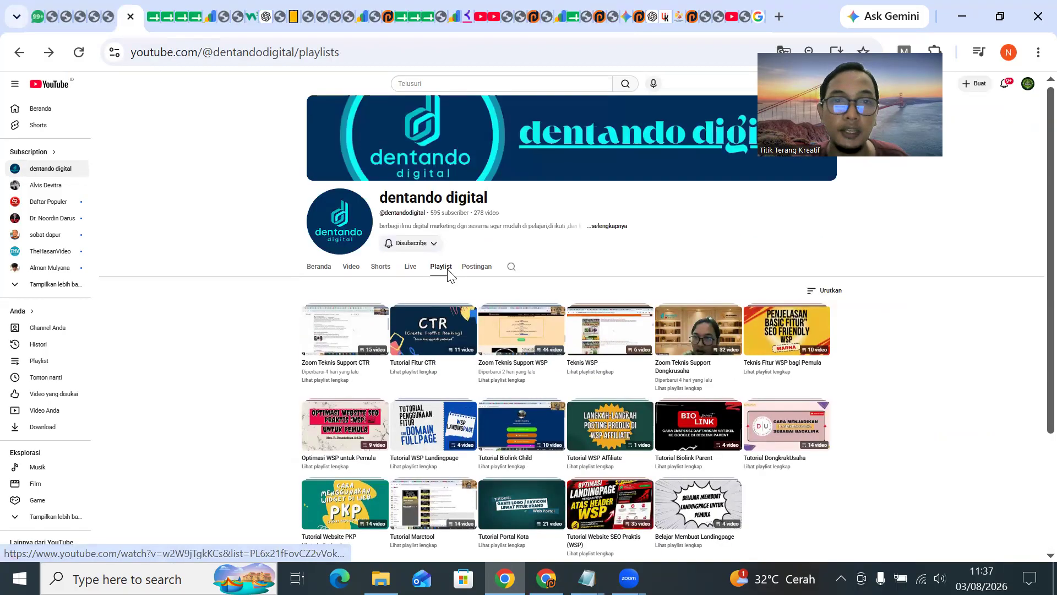
drag(508, 191, 334, 194)
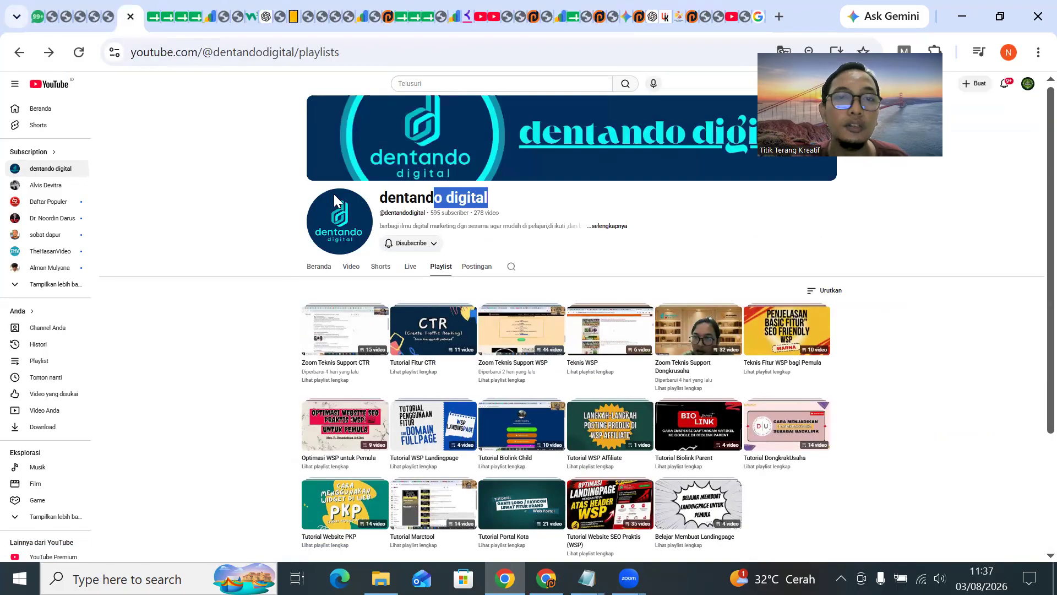
scroll(453, 284, down, 1)
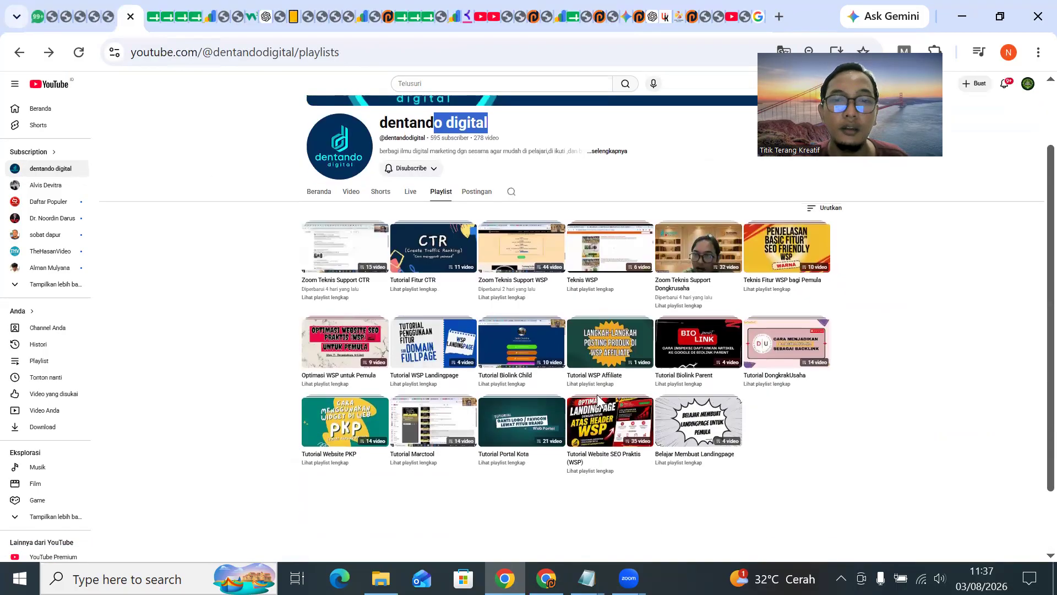
Open the full Tutorial Website SEO Praktis (WSP) playlist and look through its videos down to the login tutorial.
click(579, 468)
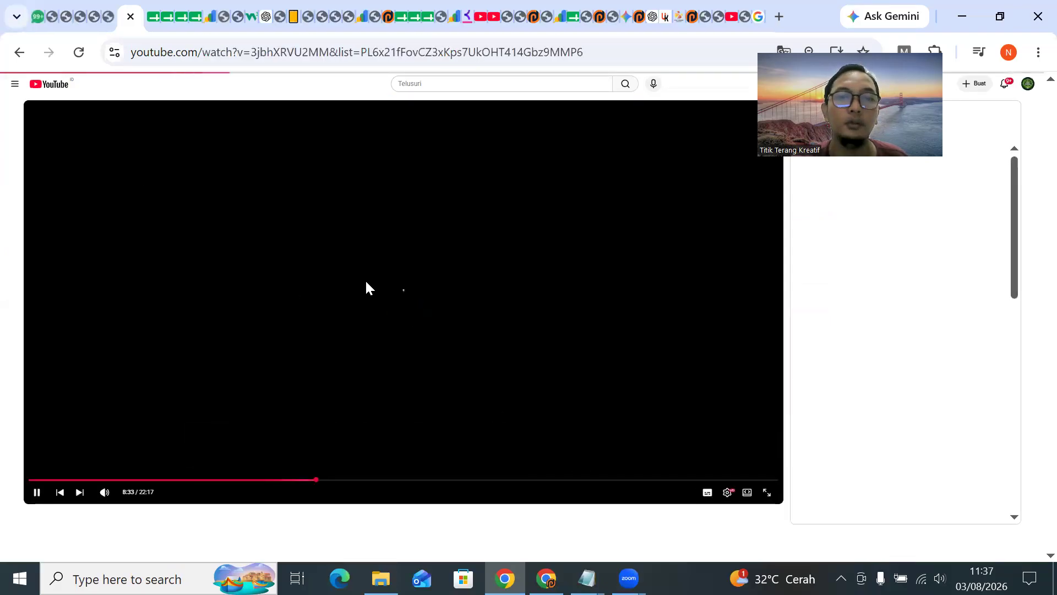
click(20, 52)
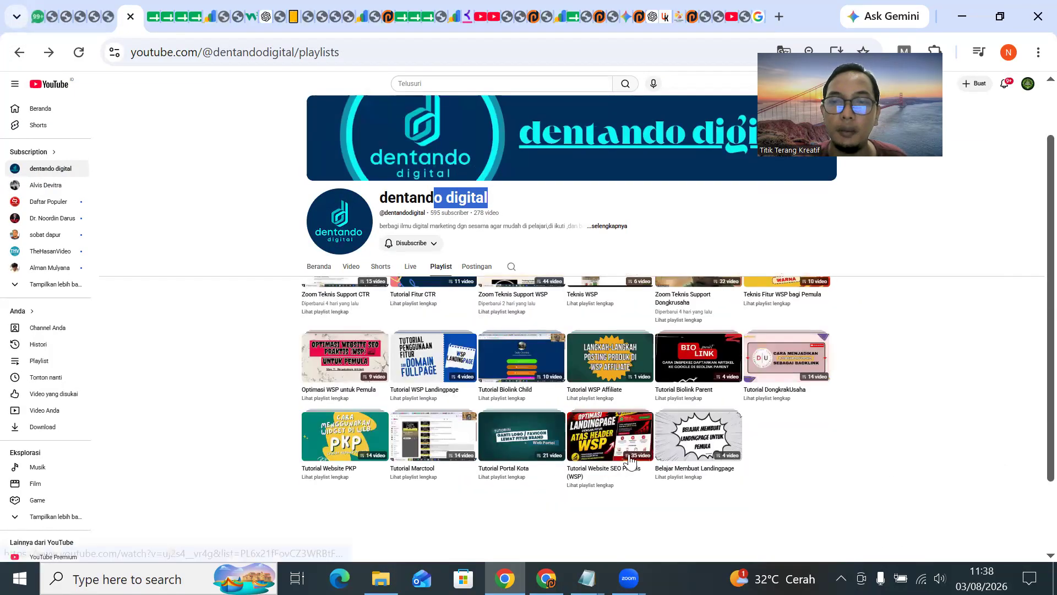
scroll(609, 478, down, 2)
click(609, 474)
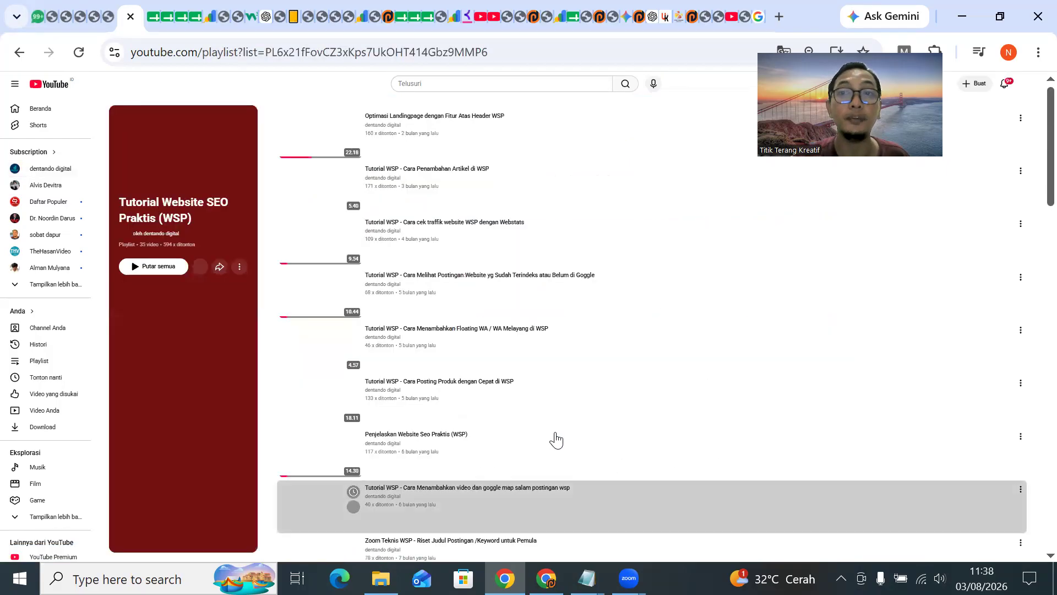
scroll(439, 342, down, 20)
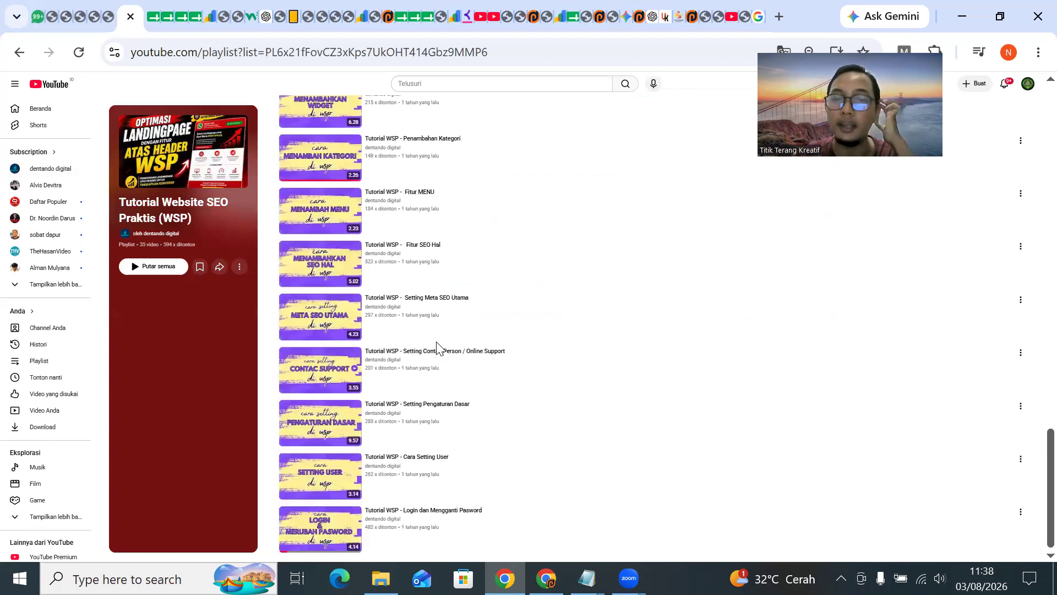
Look back through the Tutorial Website SEO Praktis (WSP) playlist, from the settings videos up to the GSC registration tutorial and back down.
scroll(449, 387, up, 8)
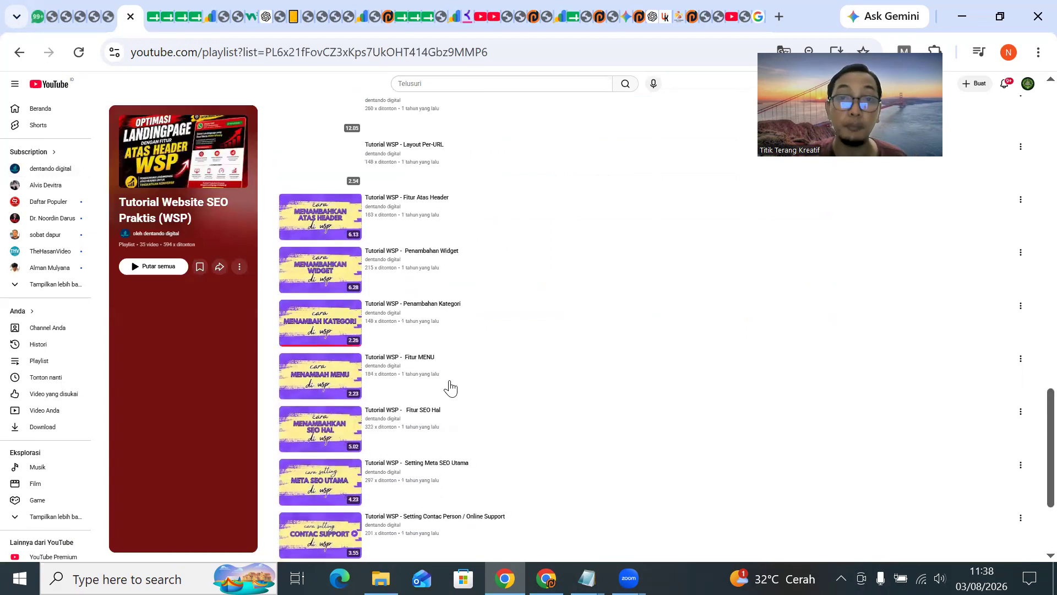
scroll(451, 388, up, 4)
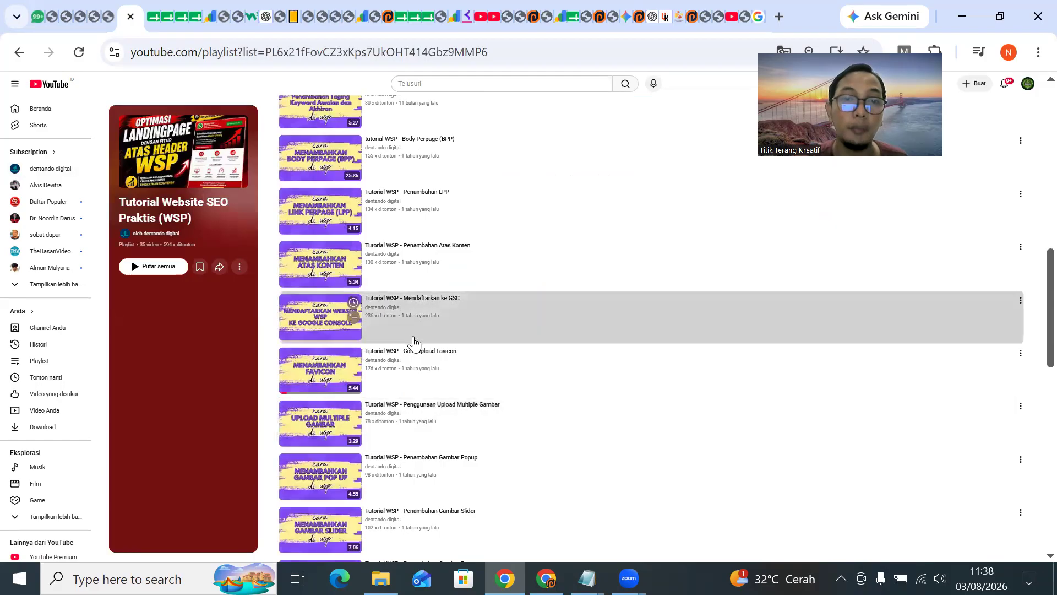
scroll(413, 352, down, 1)
scroll(414, 359, down, 3)
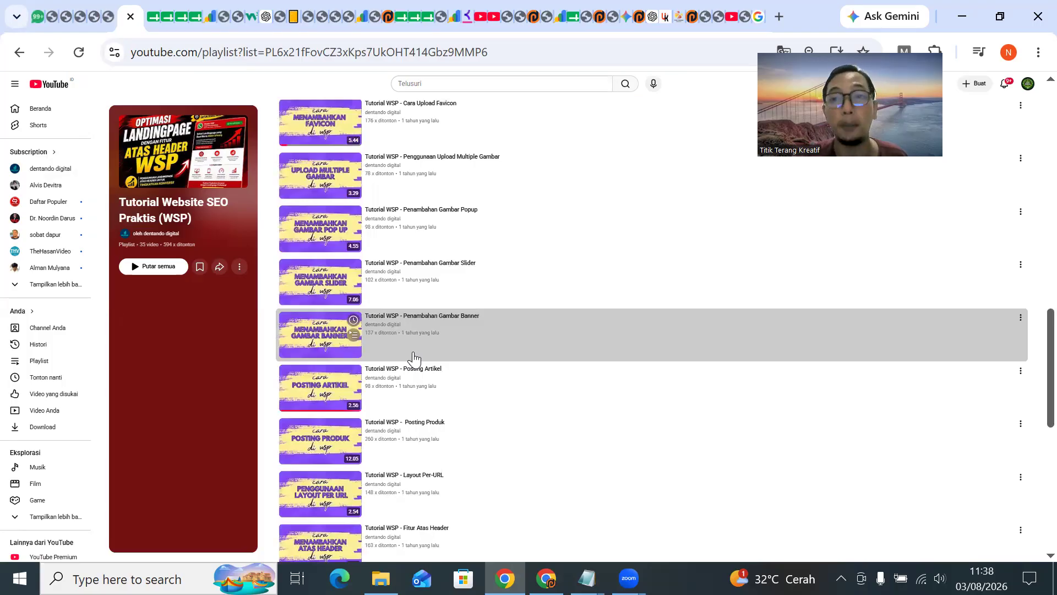
scroll(414, 359, down, 10)
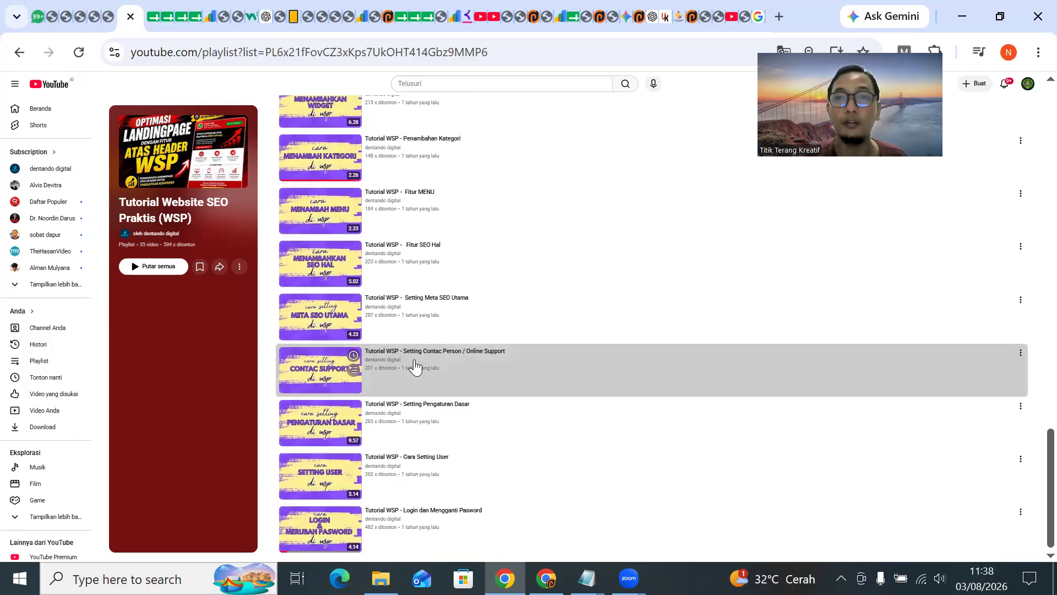
Switch to the palantadigital.biz.id WSP admin panel, request Keyword Awalan and look through the full Master Data feature list.
click(610, 16)
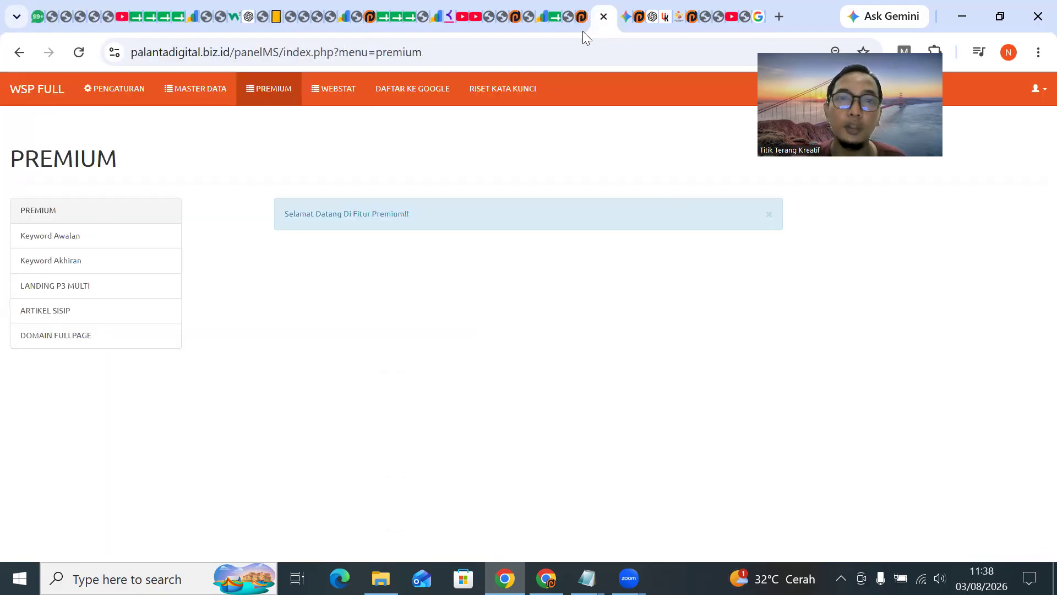
click(90, 237)
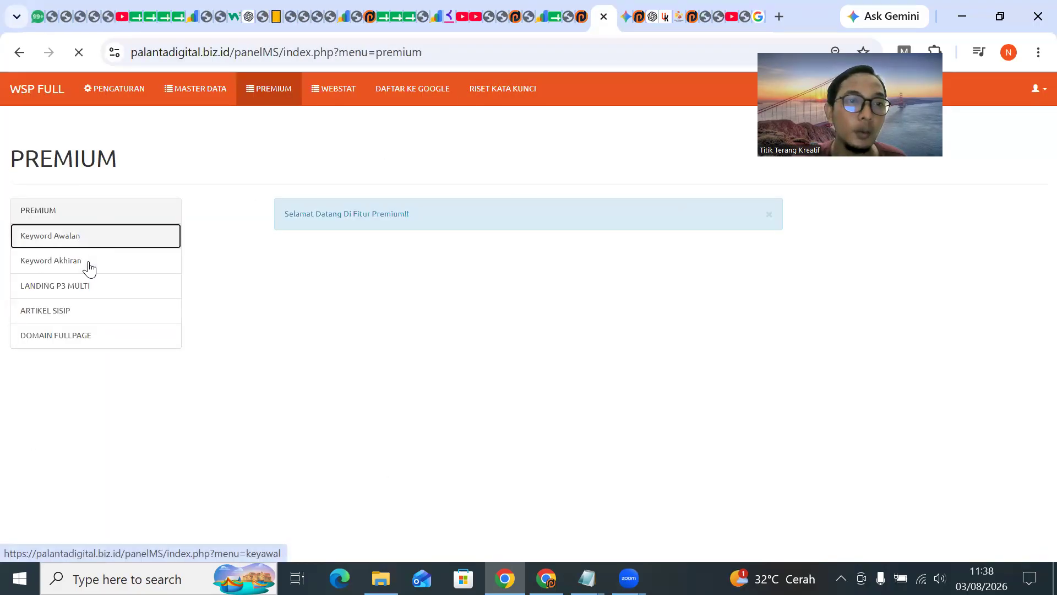
click(226, 97)
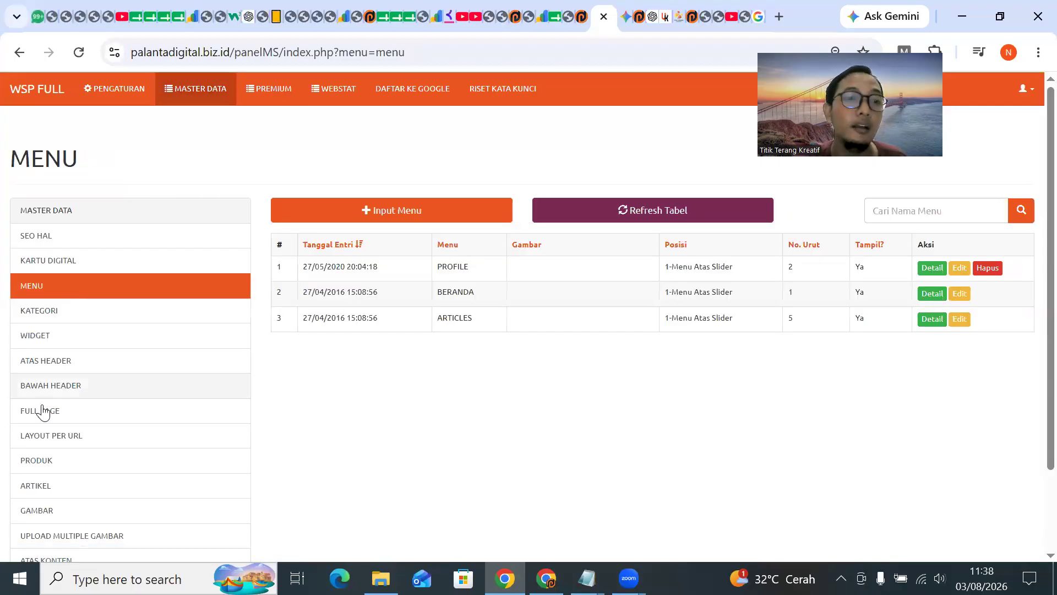
scroll(41, 410, down, 2)
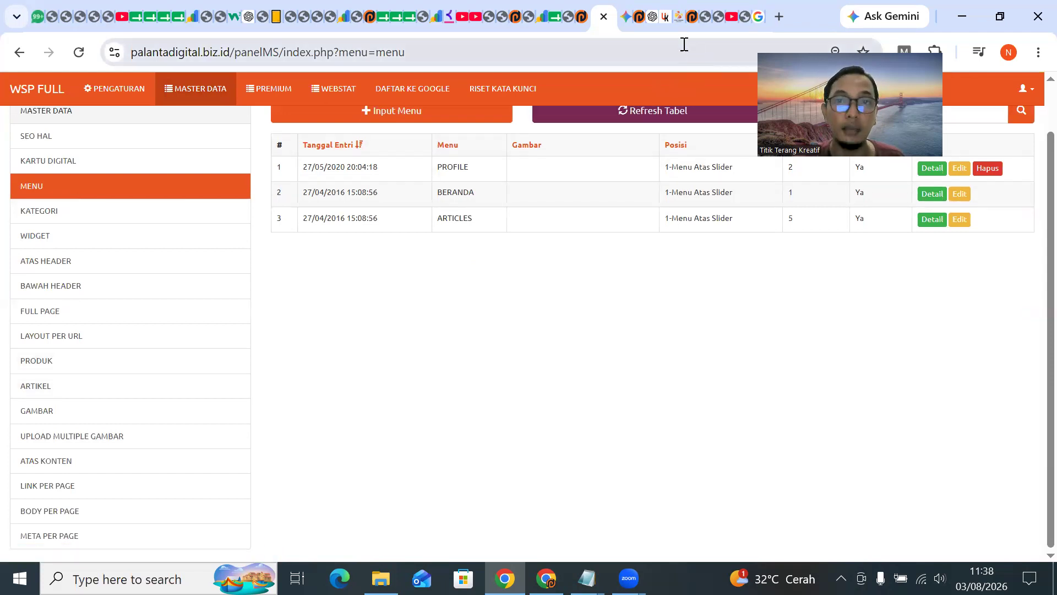
Return to the WSP playlist on YouTube, go back to the dentando digital channel's playlists and highlight the channel name.
click(132, 13)
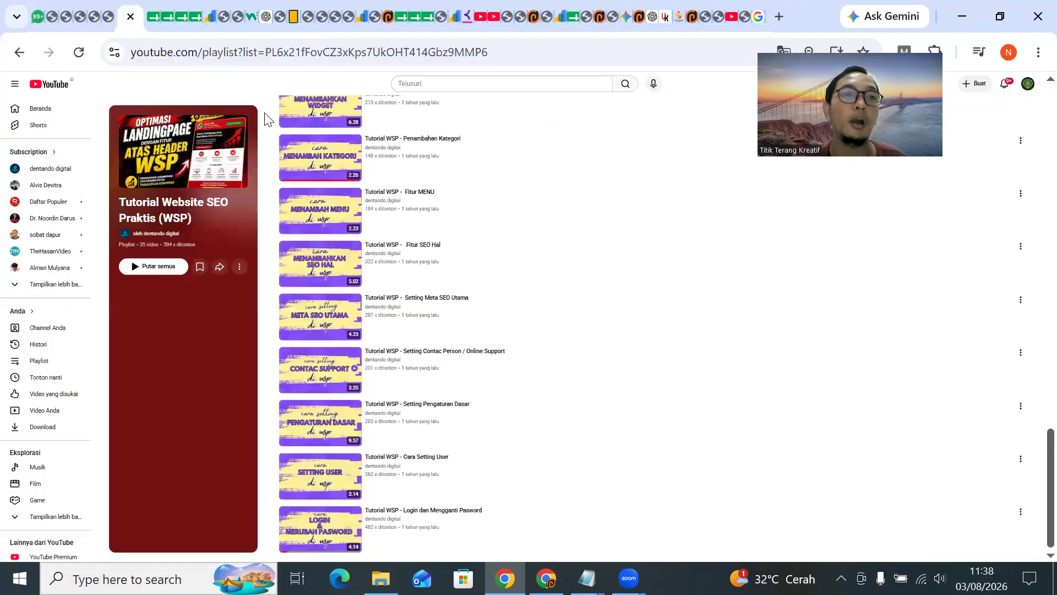
scroll(434, 314, up, 20)
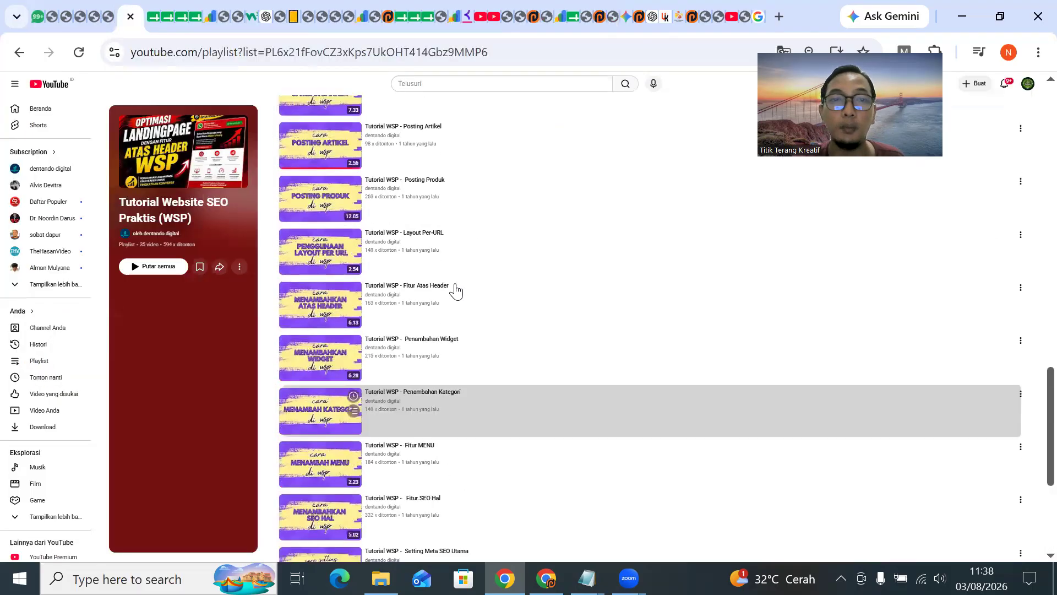
click(19, 52)
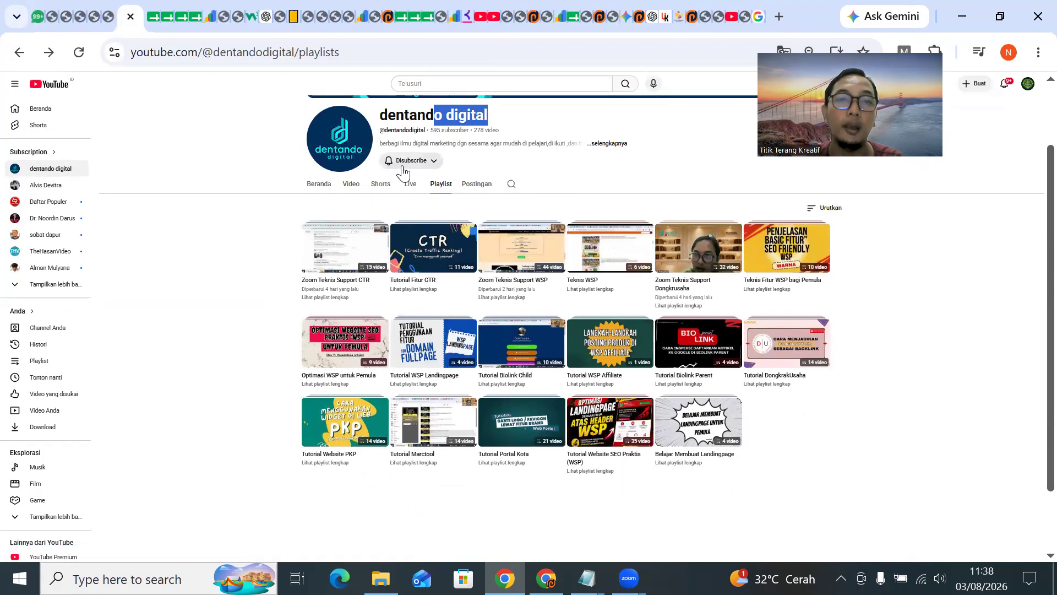
triple_click(384, 115)
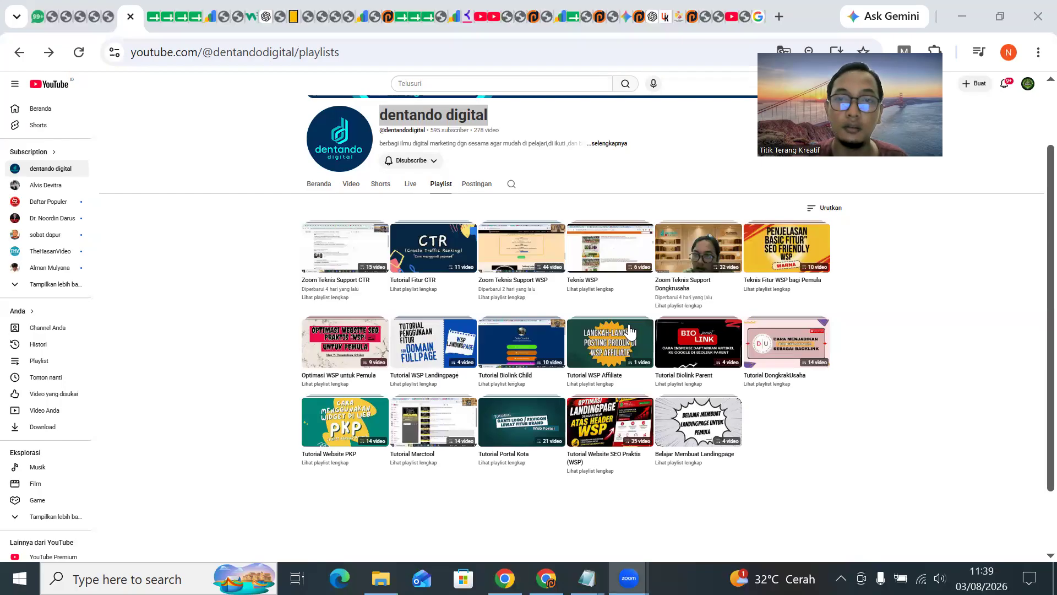
scroll(630, 333, up, 2)
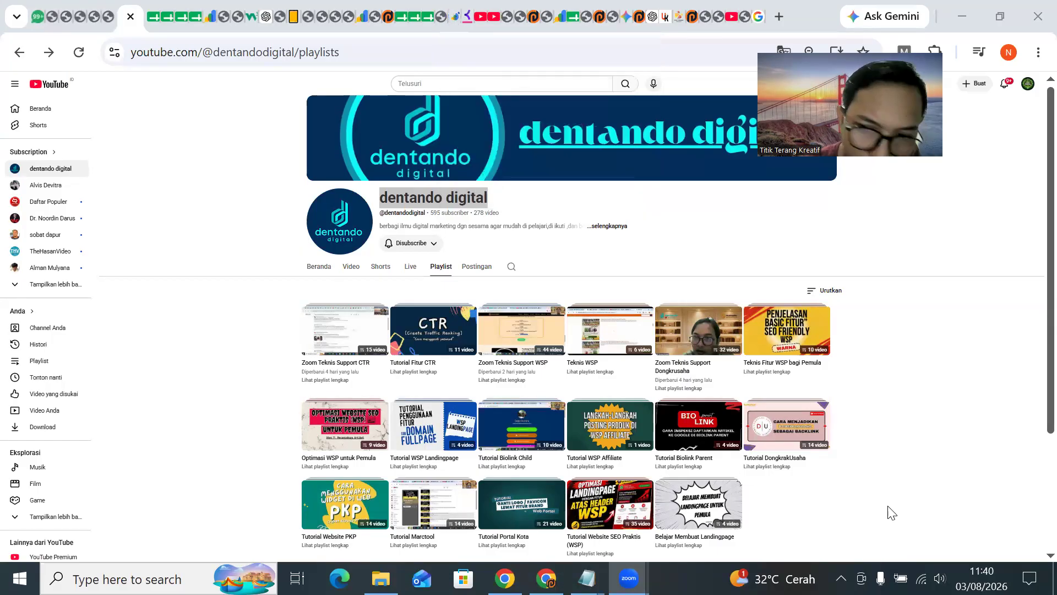
Raise the computer's speaker volume to 47 and clear the channel name highlight.
click(940, 578)
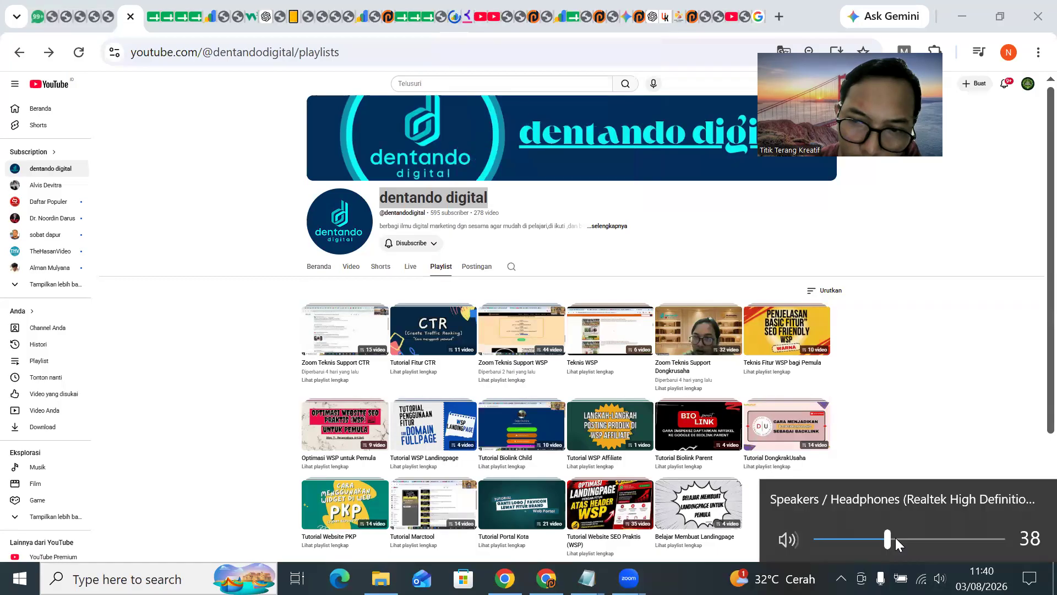
drag(893, 539, 904, 539)
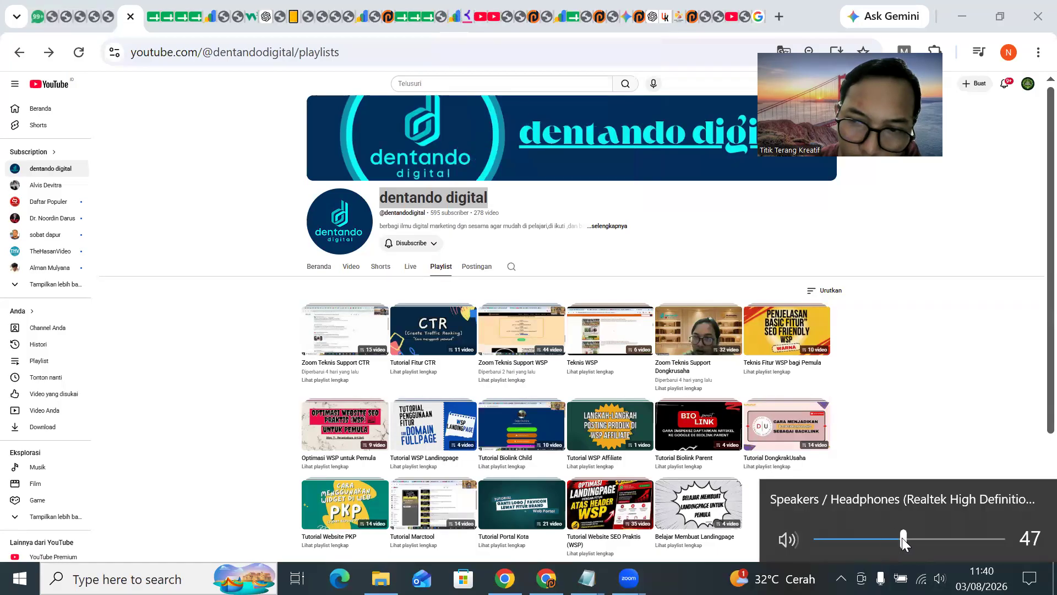
click(813, 233)
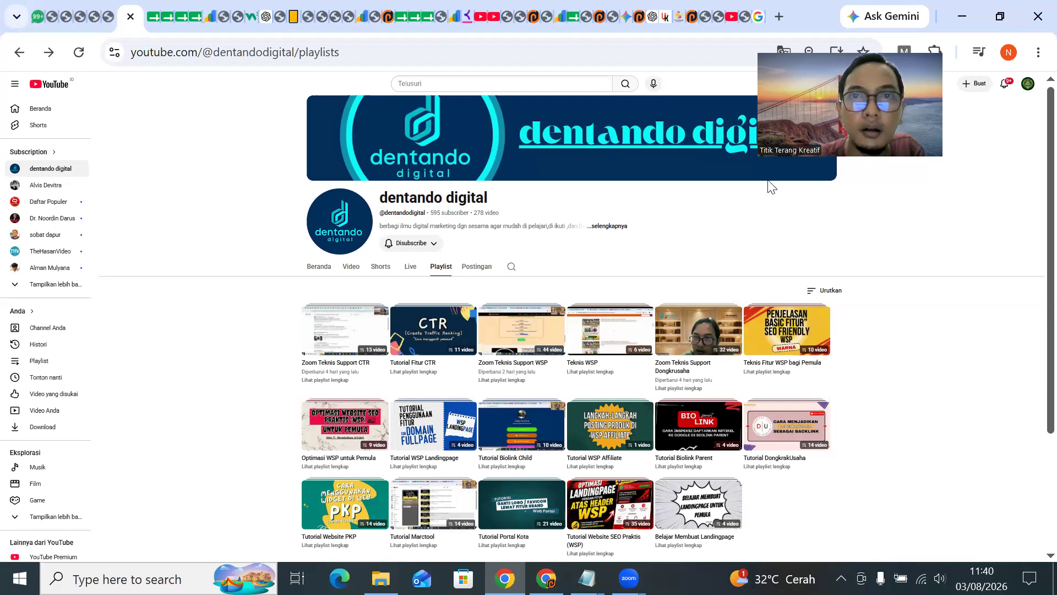
Switch to Google Search Console, review the page indexing report and its non-indexing reasons for palantadigital.biz.id, and return to the performance queries.
click(553, 17)
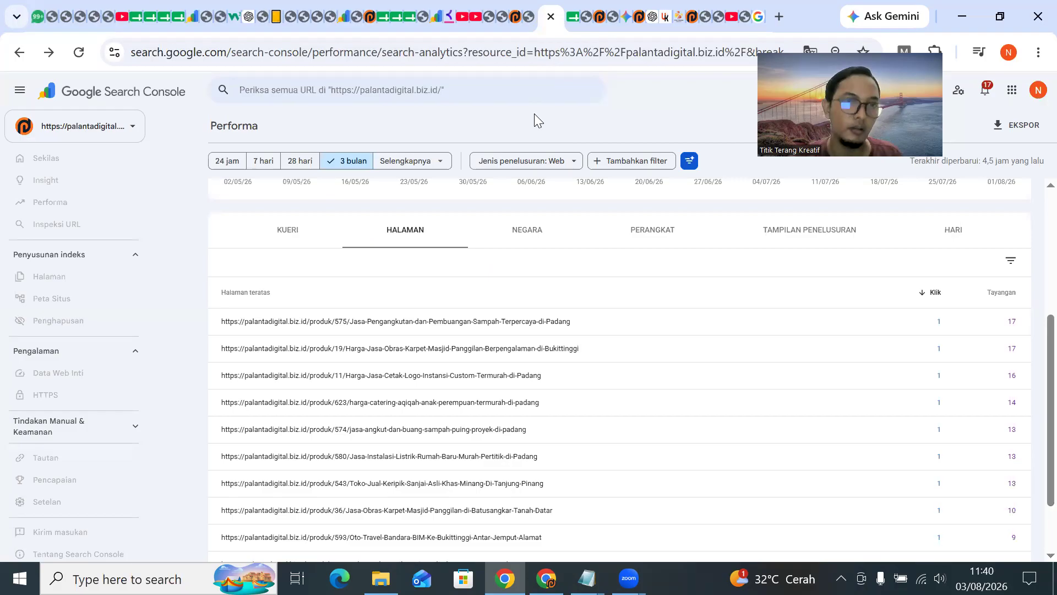
click(79, 53)
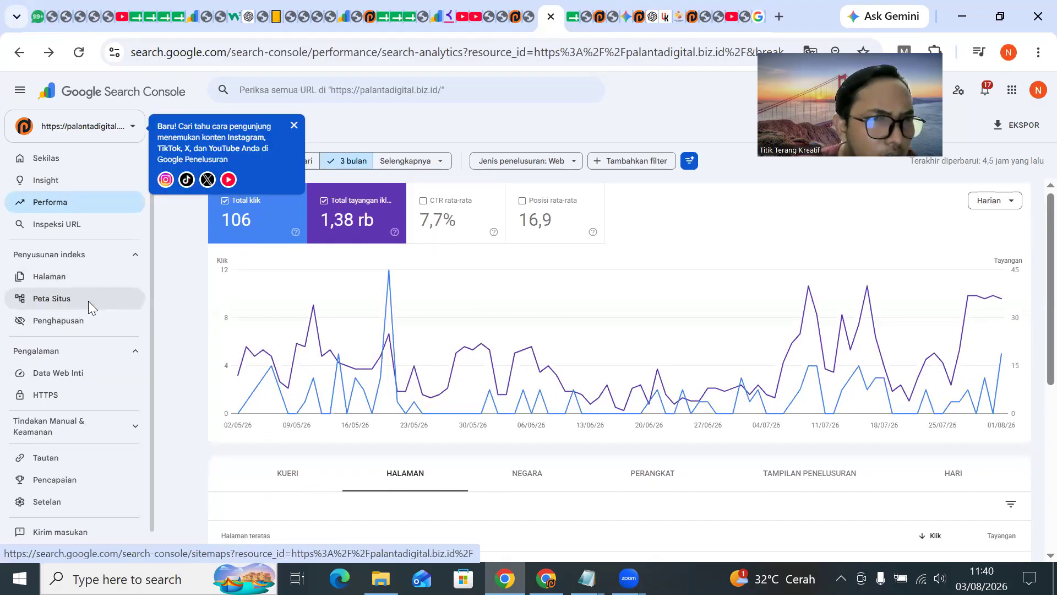
click(87, 280)
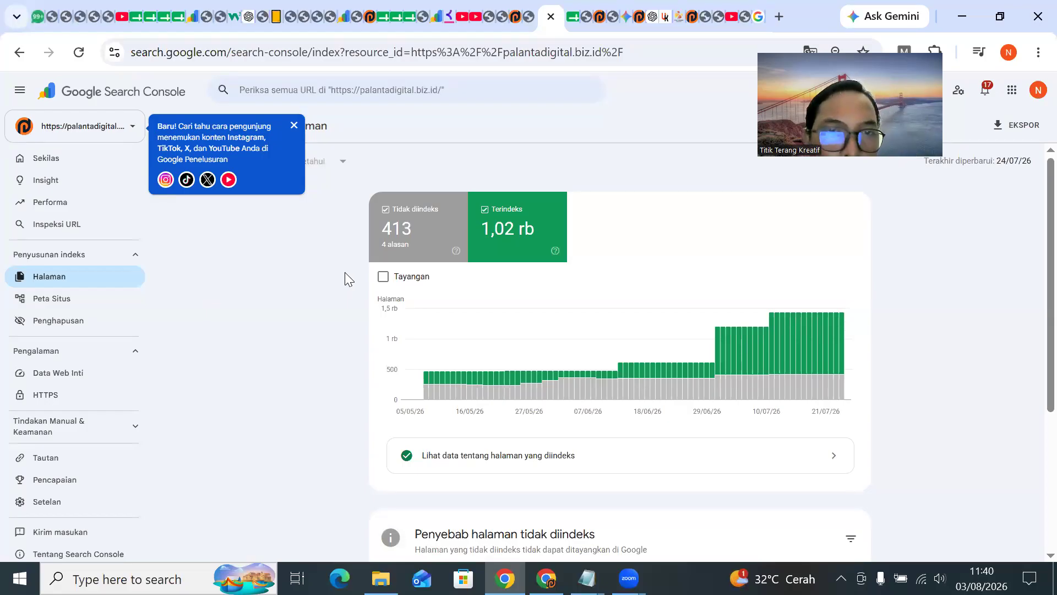
scroll(330, 319, down, 3)
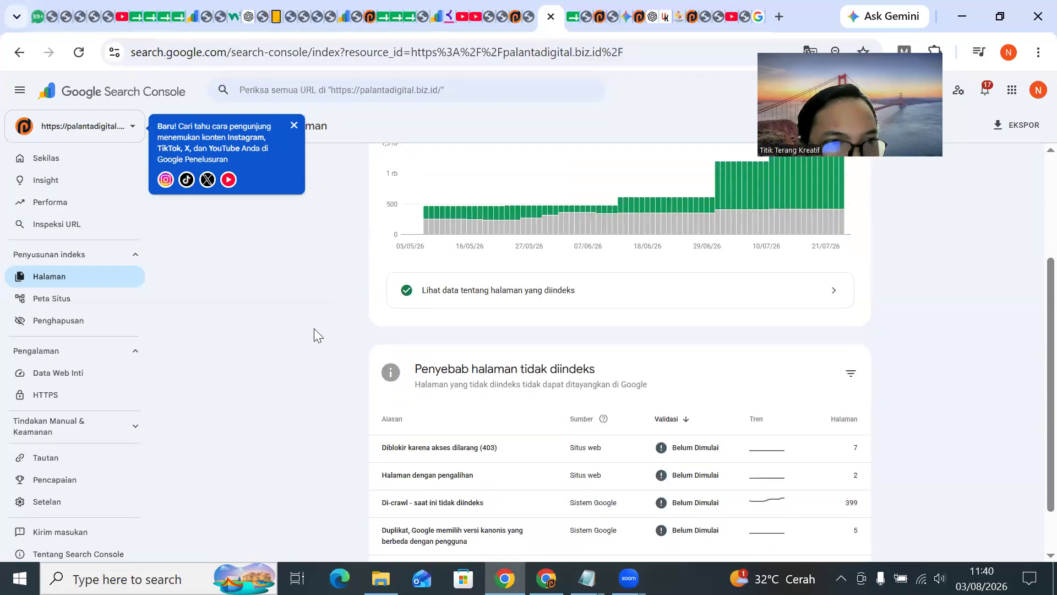
click(32, 206)
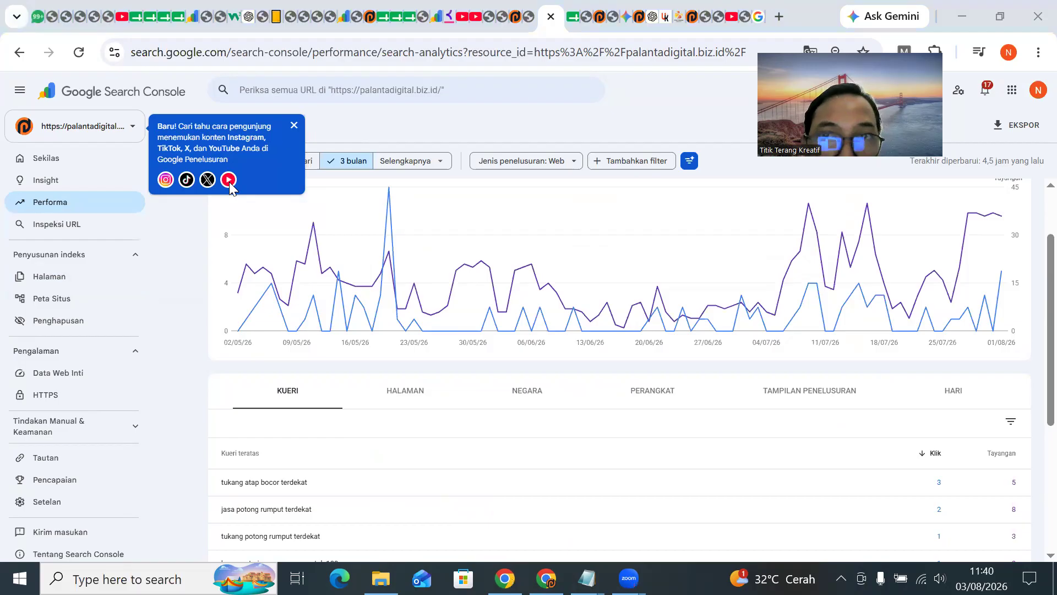
scroll(352, 434, down, 1)
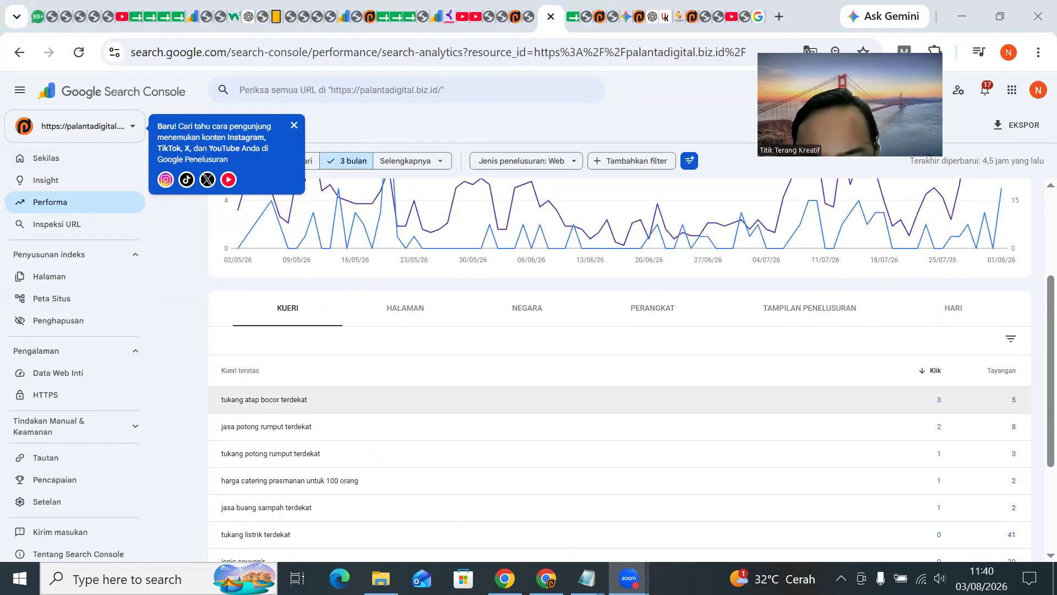
Raise the computer's speaker volume to 60.
click(939, 578)
drag(903, 541, 928, 539)
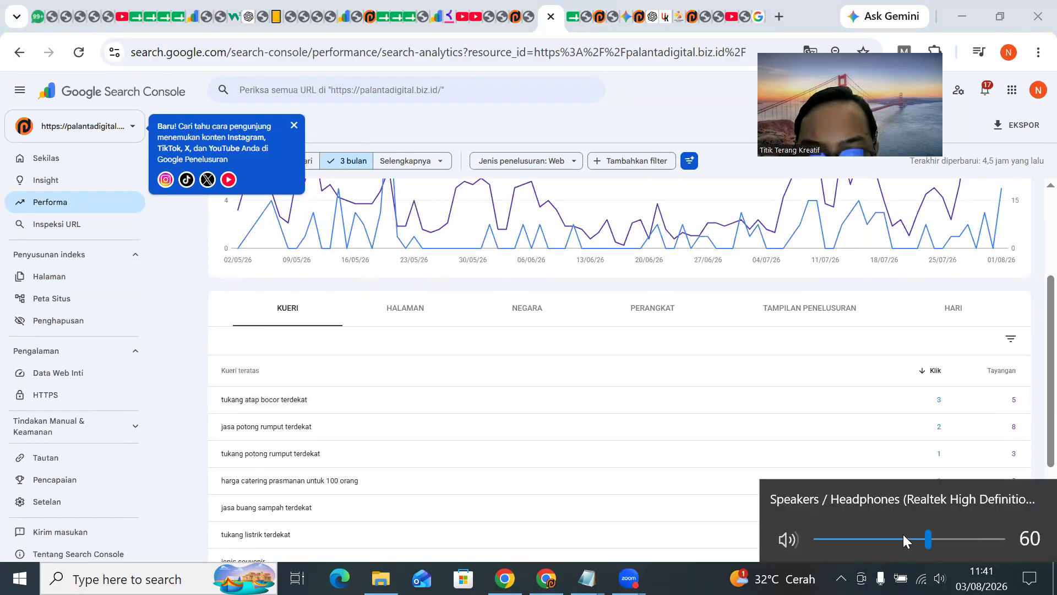
click(179, 266)
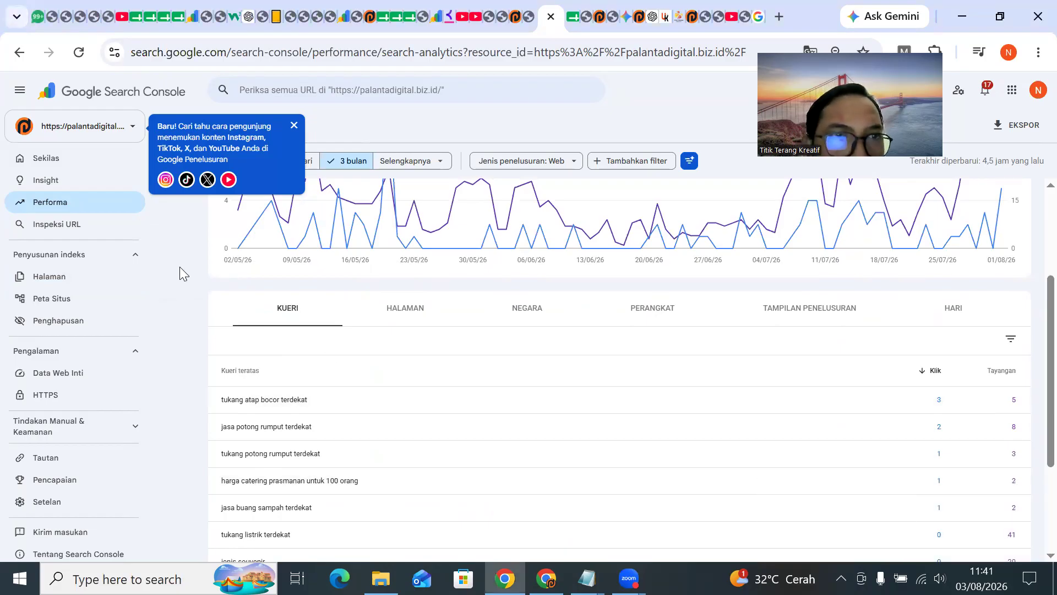
Dismiss the new-feature popup, look over the top queries and show the performance table by page (Halaman).
click(293, 125)
scroll(188, 314, up, 1)
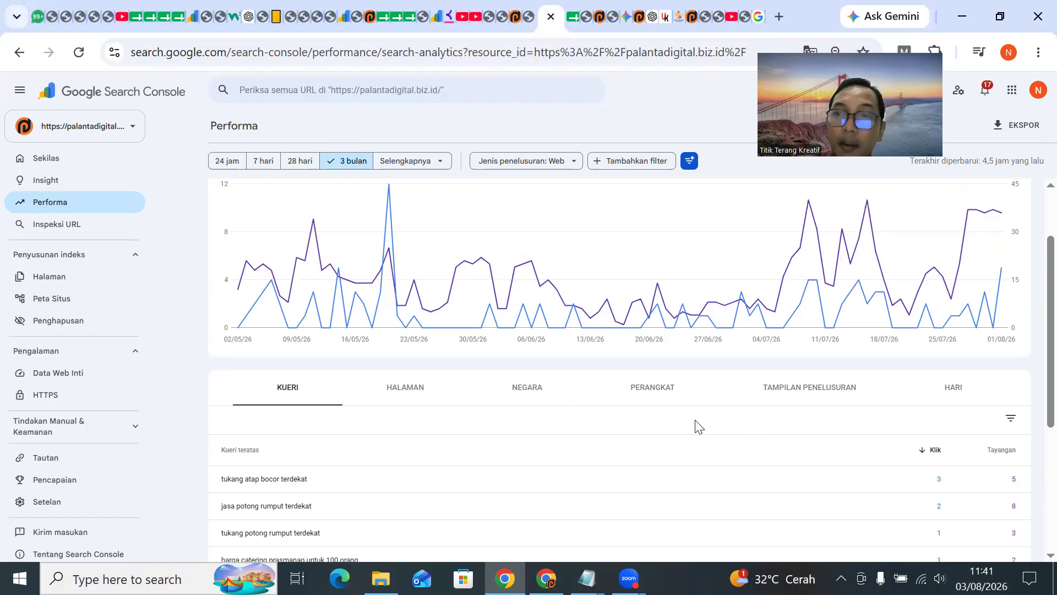
scroll(937, 487, down, 2)
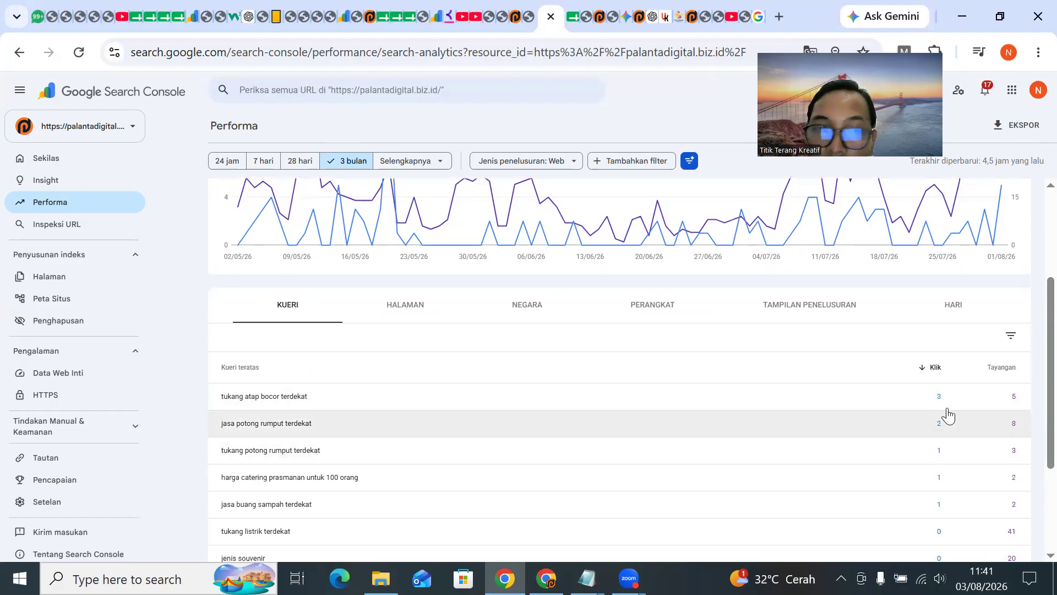
click(422, 318)
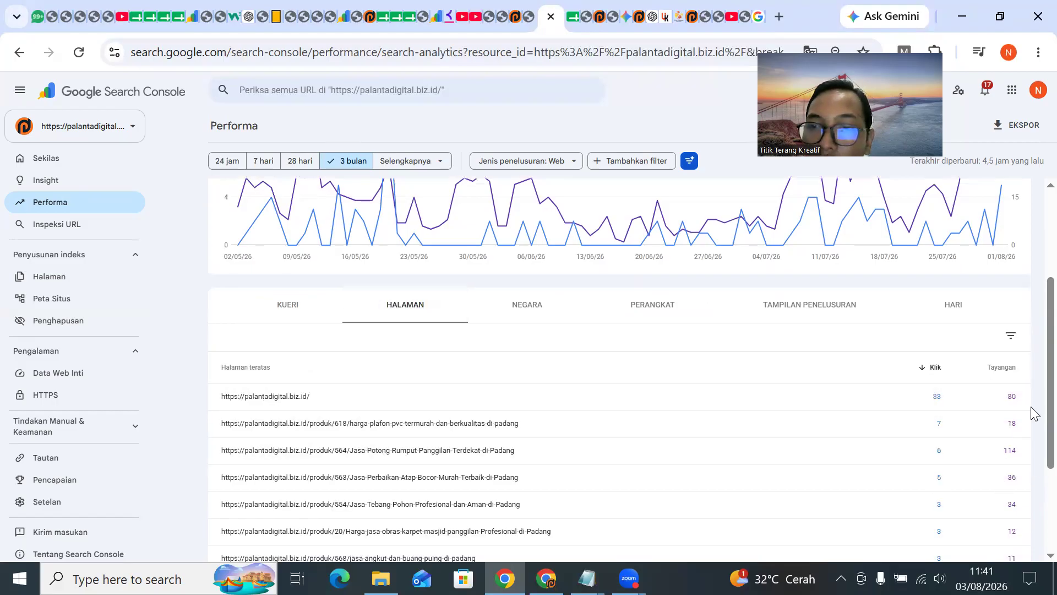
scroll(440, 435, down, 3)
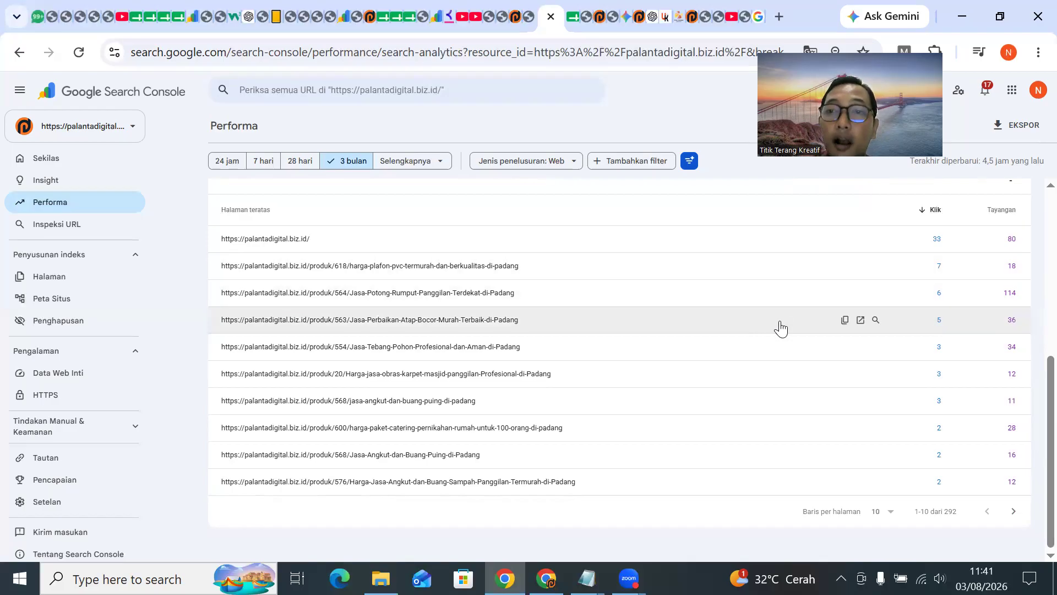
Page forward through the Halaman performance table to rows 141-150, checking clicks and impressions per page.
click(1012, 513)
click(1012, 515)
click(1012, 513)
click(1012, 513)
click(1012, 513)
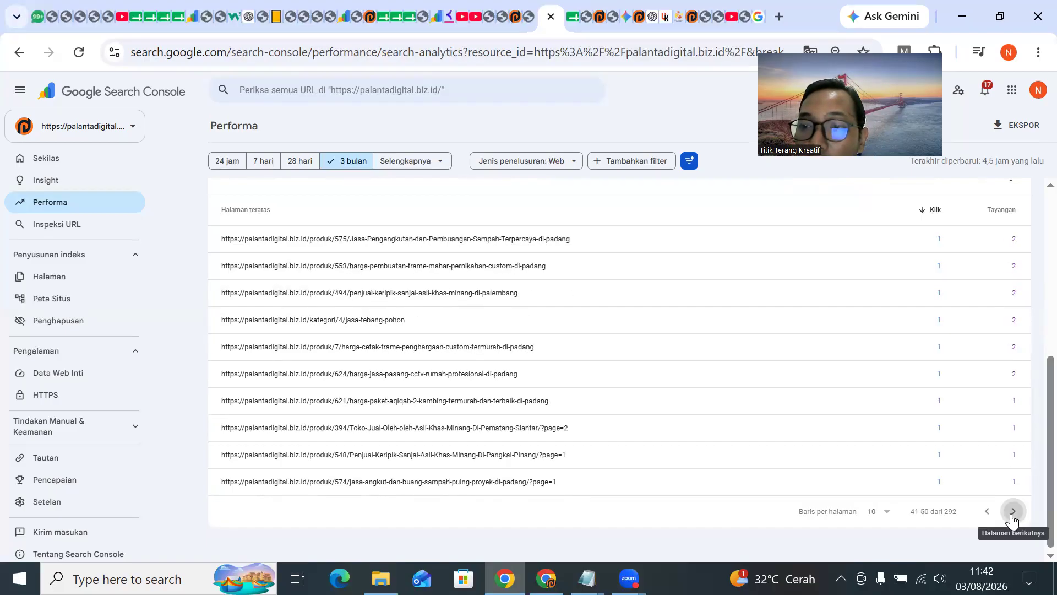
click(1012, 514)
click(1012, 514)
click(1012, 514)
click(1012, 515)
click(1012, 515)
click(1012, 515)
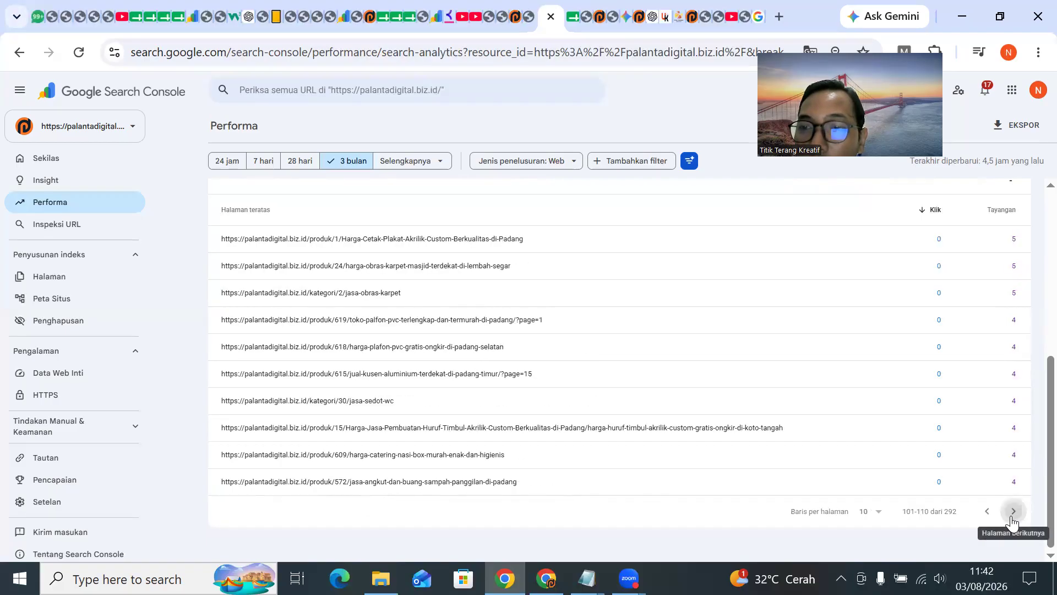
click(1012, 515)
click(1012, 515)
click(1012, 515)
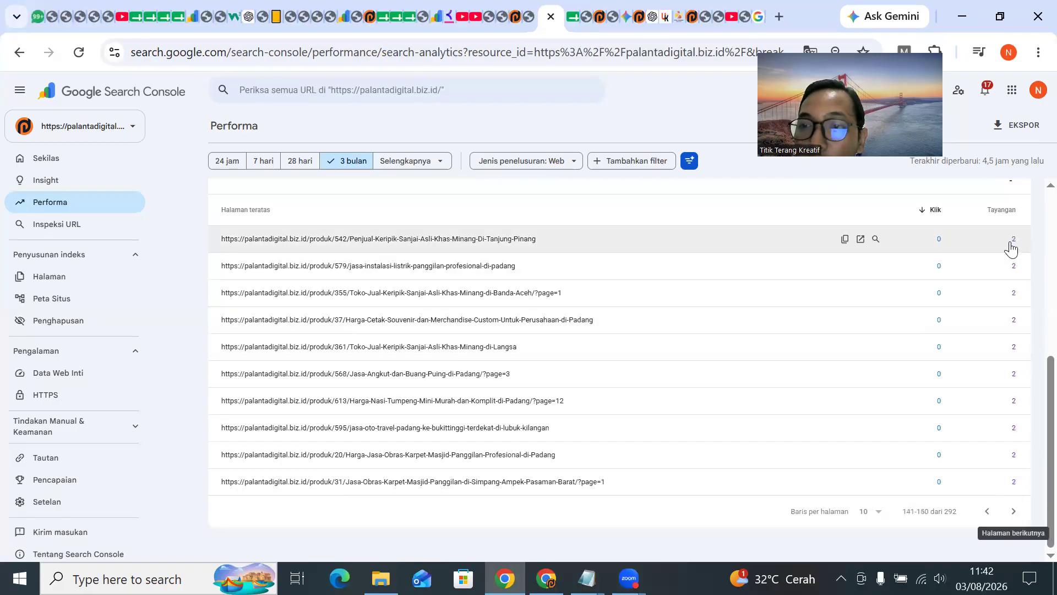
Page back to rows 1-10 of the Halaman table and view the three-month clicks and impressions chart.
click(991, 513)
click(991, 513)
click(991, 513)
click(991, 513)
click(991, 513)
click(991, 514)
click(991, 513)
click(991, 514)
click(991, 513)
click(991, 513)
click(991, 513)
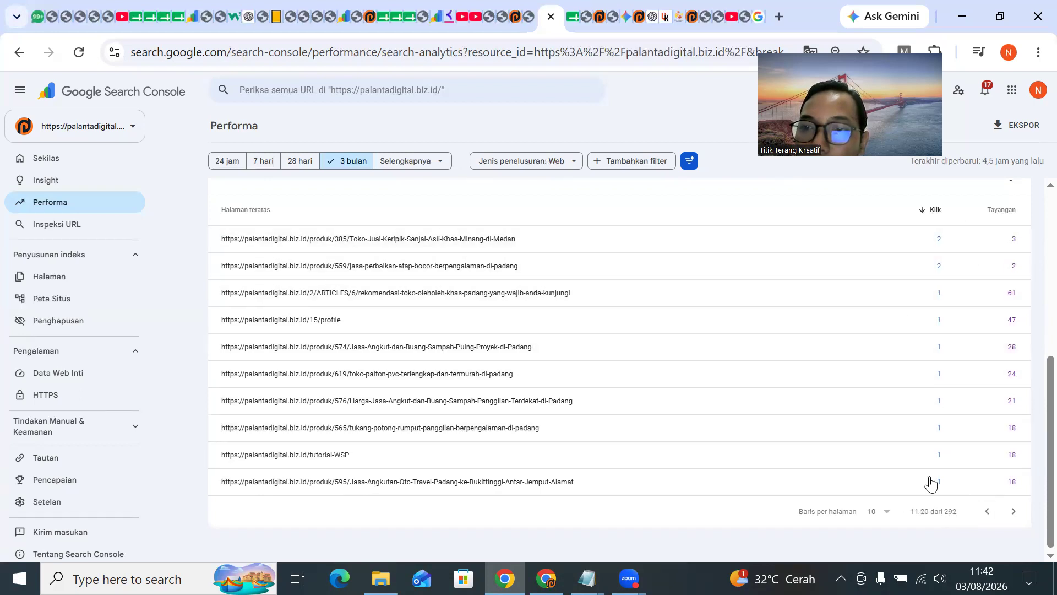
click(985, 511)
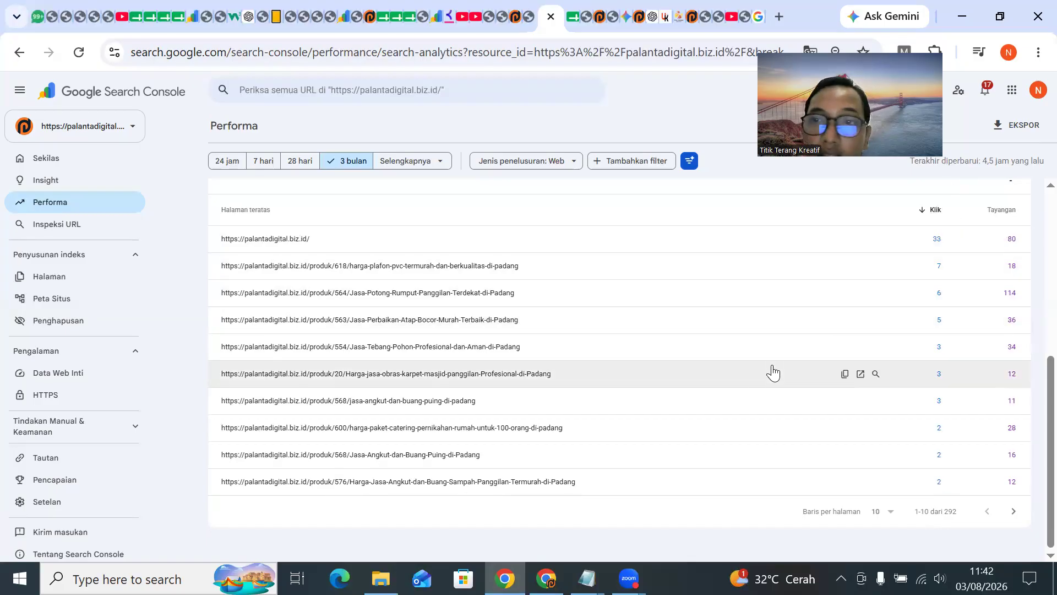
scroll(688, 287, up, 2)
scroll(684, 269, up, 2)
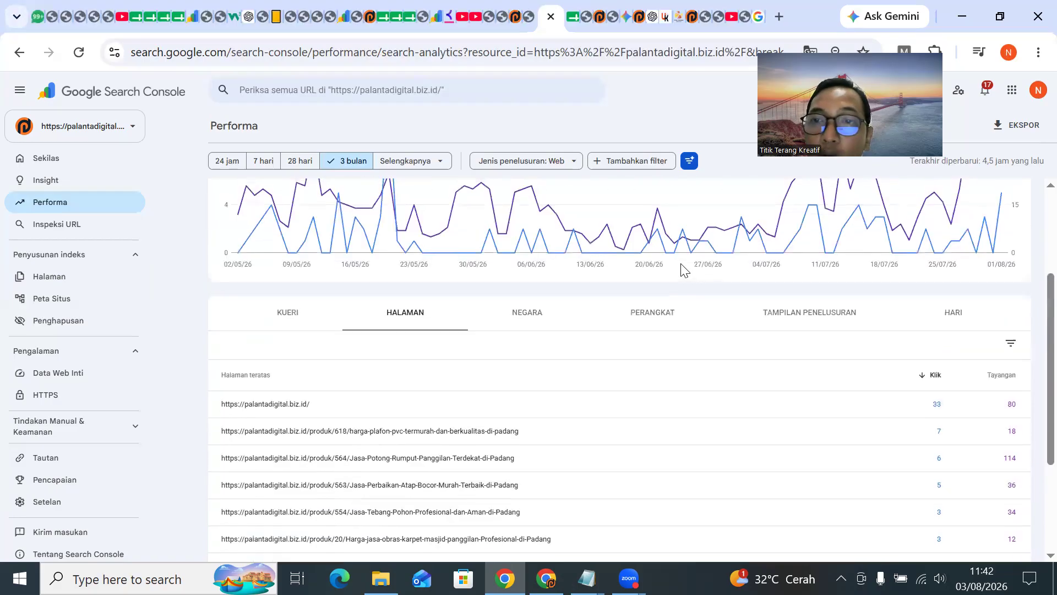
scroll(683, 270, up, 3)
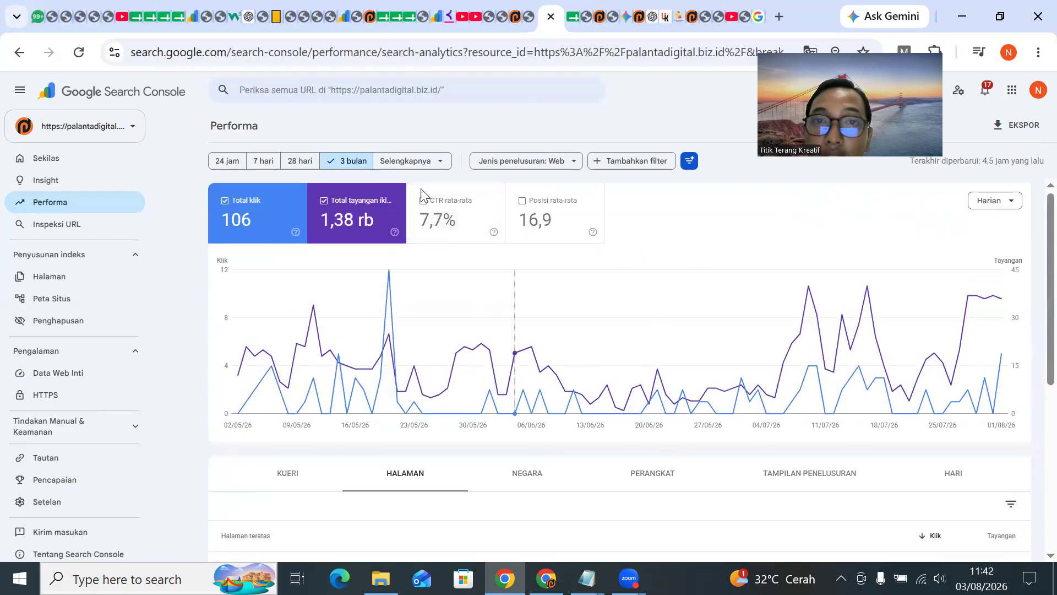
Look over the WSP Pemula optimisation checklist on Sheet2 of the Google Sheets document.
click(409, 16)
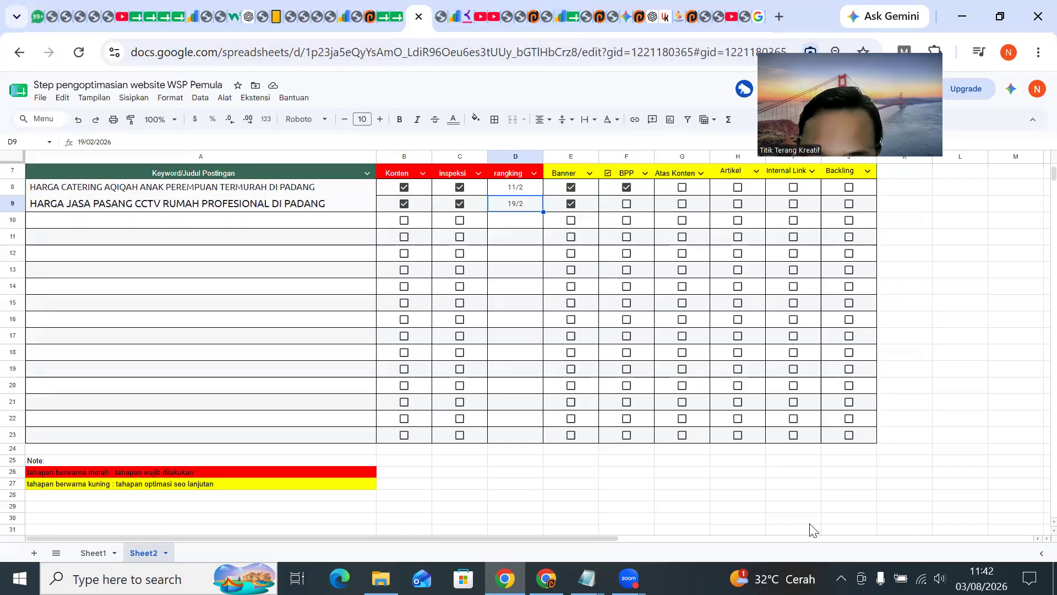
scroll(928, 538, up, 2)
click(930, 542)
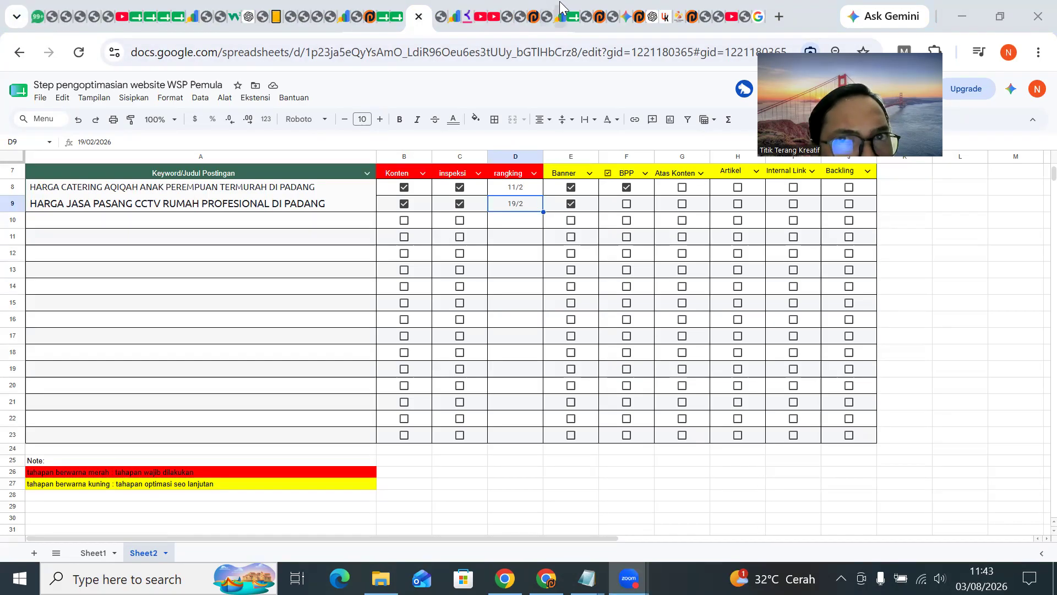
Open the sitemap (Peta Situs) page for palantadigital.biz.id in Search Console, dismiss the new-feature popup and activate the new sitemap URL field.
click(535, 15)
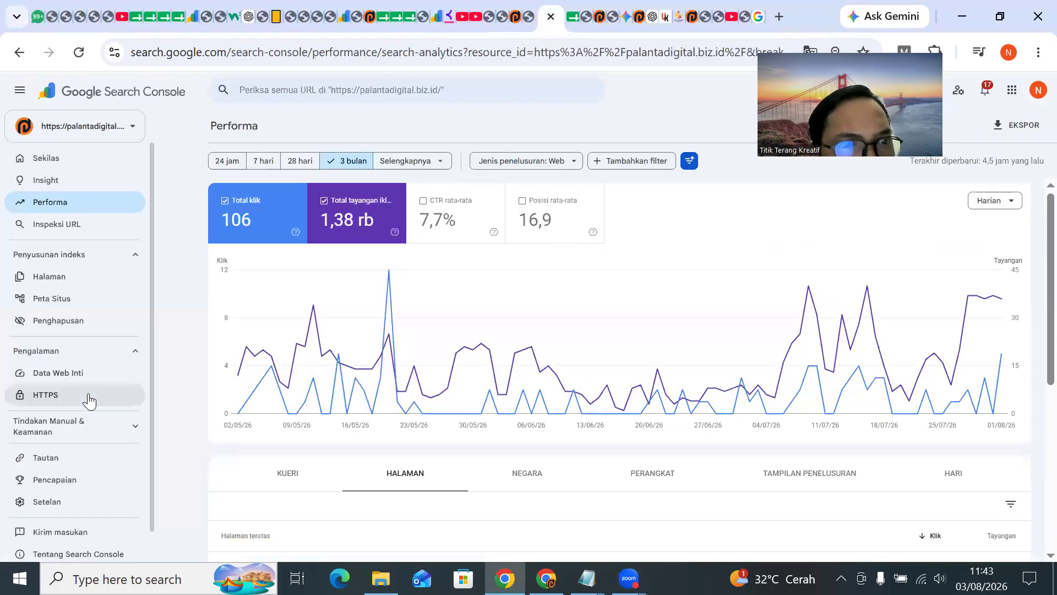
click(108, 295)
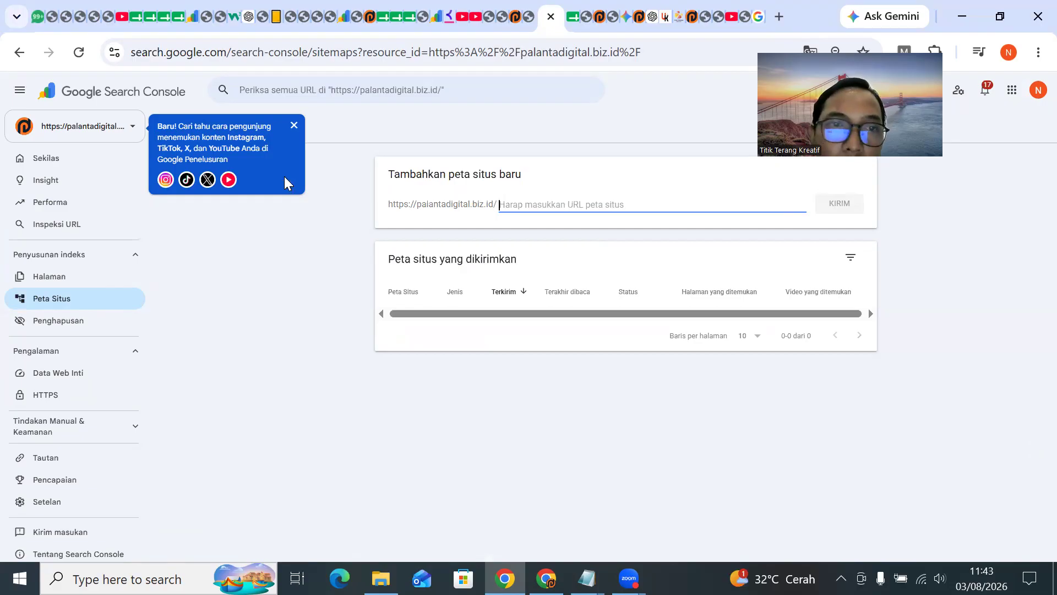
click(295, 126)
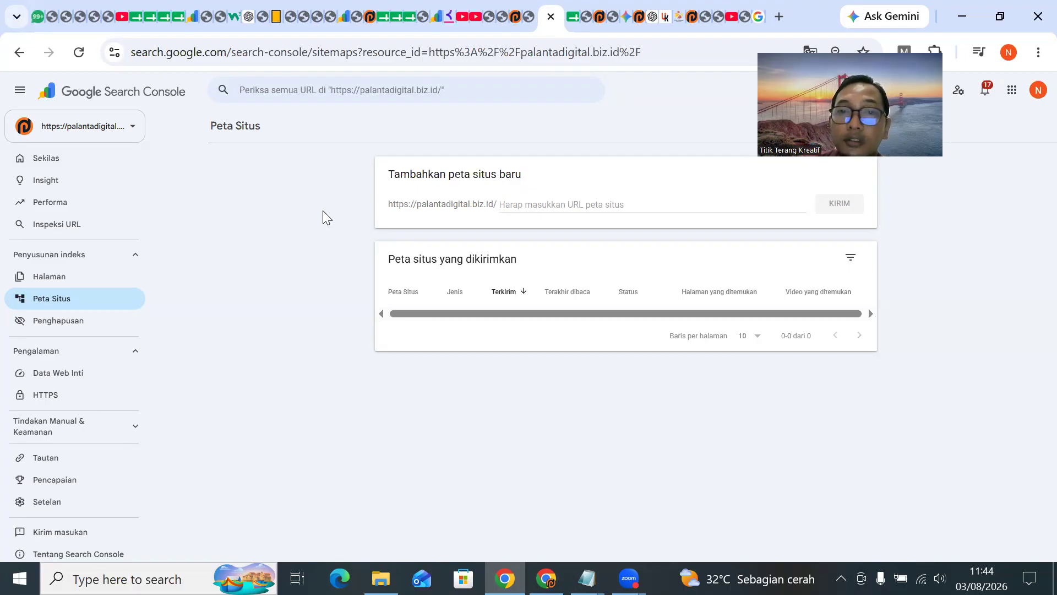
click(580, 202)
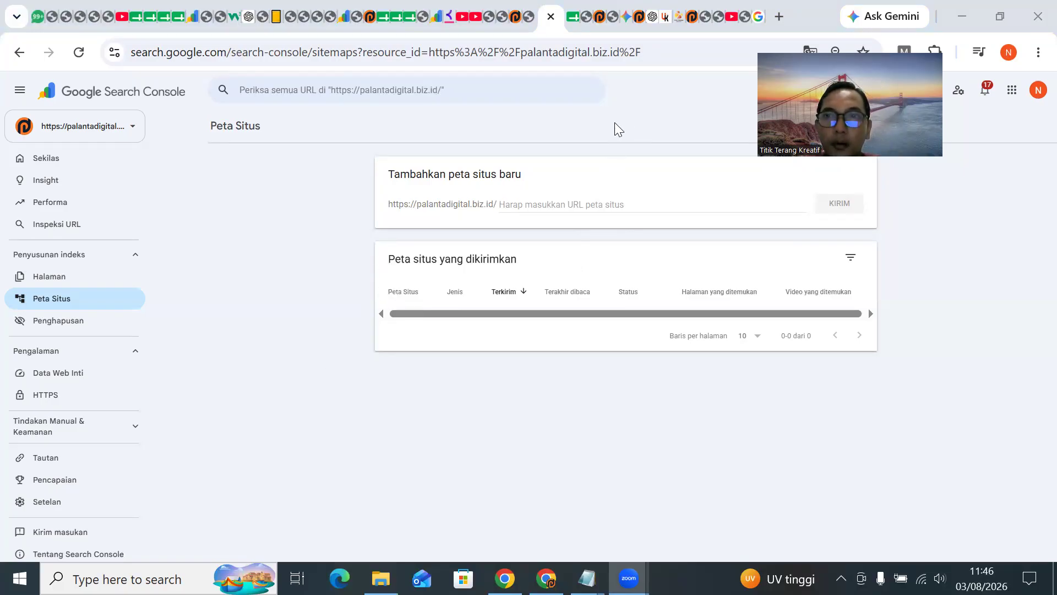
Copy the full address of the Padang home CCTV product page (produk/624) on palantadigital.biz.id.
click(638, 17)
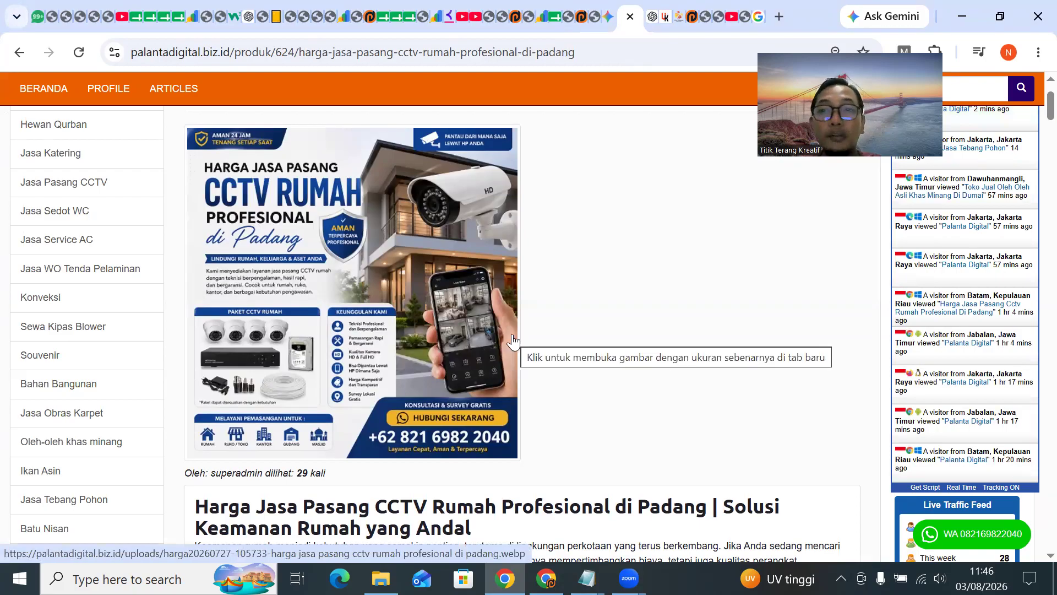
drag(599, 51, 419, 53)
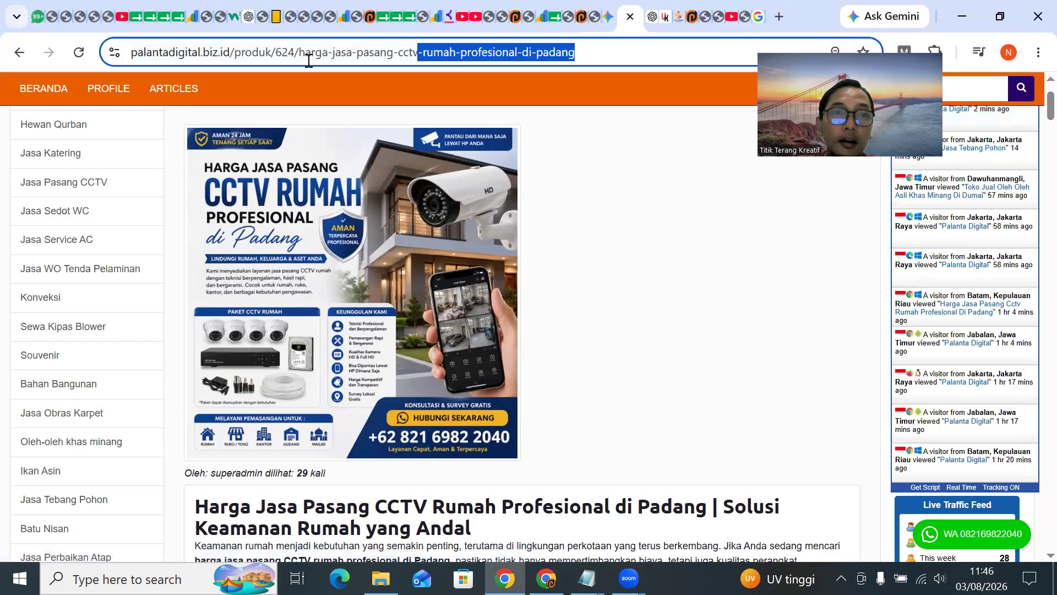
drag(308, 60, 122, 62)
key(ctrl+c)
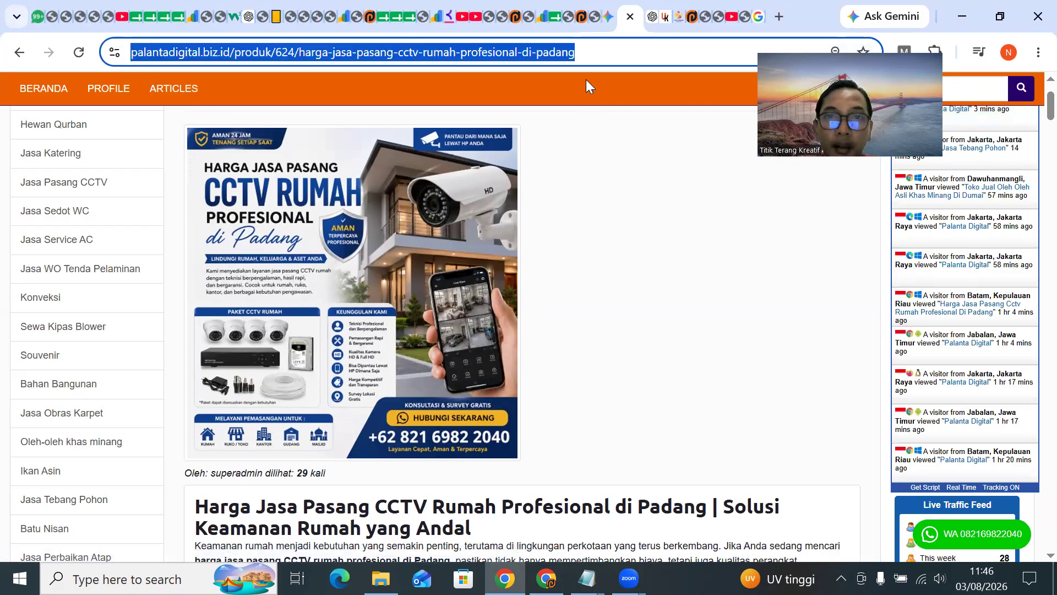
Check the property list in Search Console and inspect the copied CCTV page URL under palantadigital.biz.id.
click(544, 16)
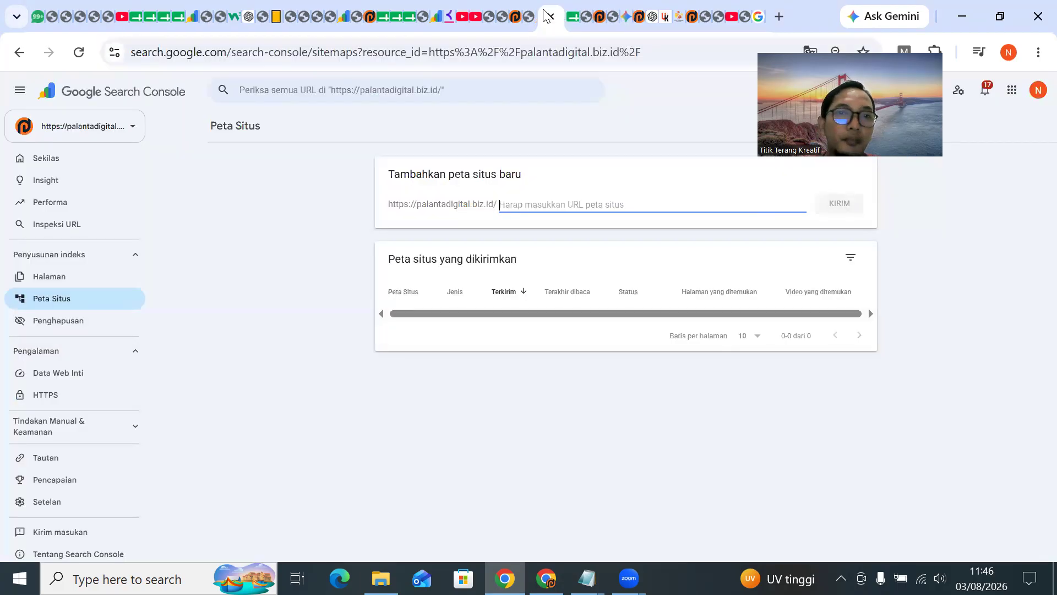
click(89, 126)
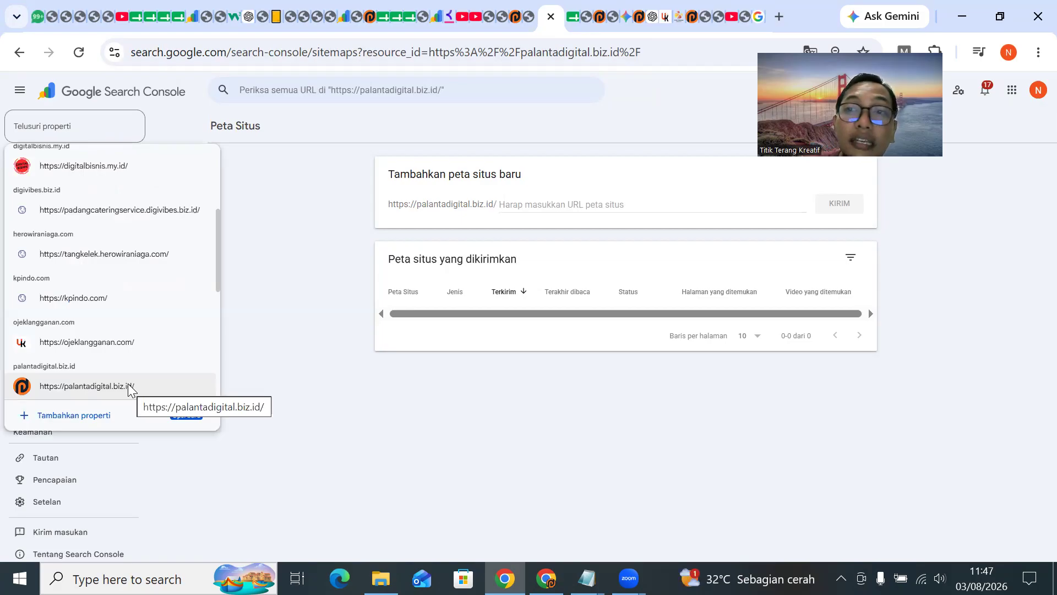
click(287, 94)
key(ctrl+v)
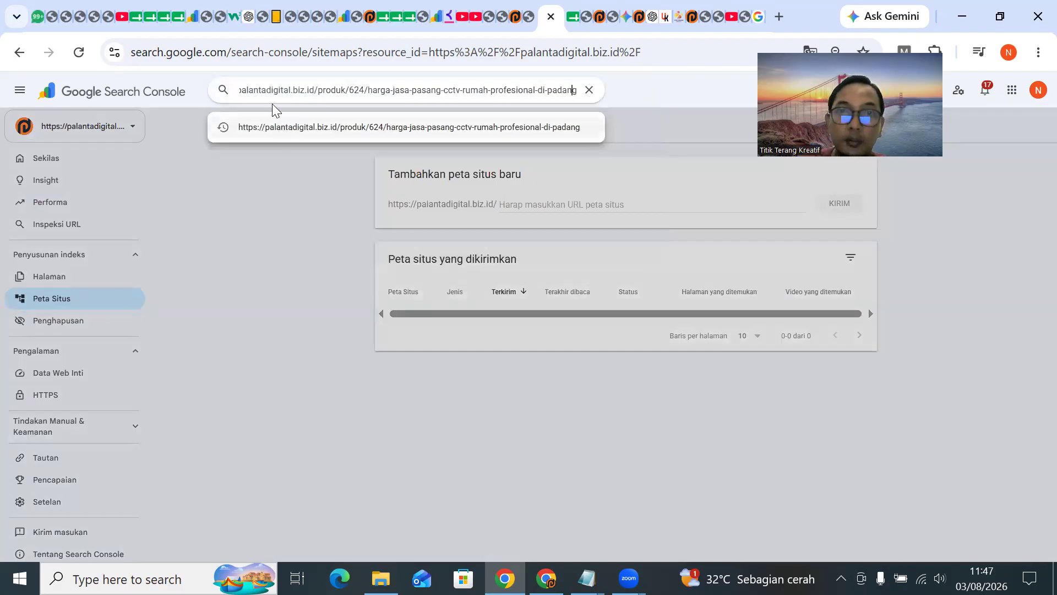
click(296, 132)
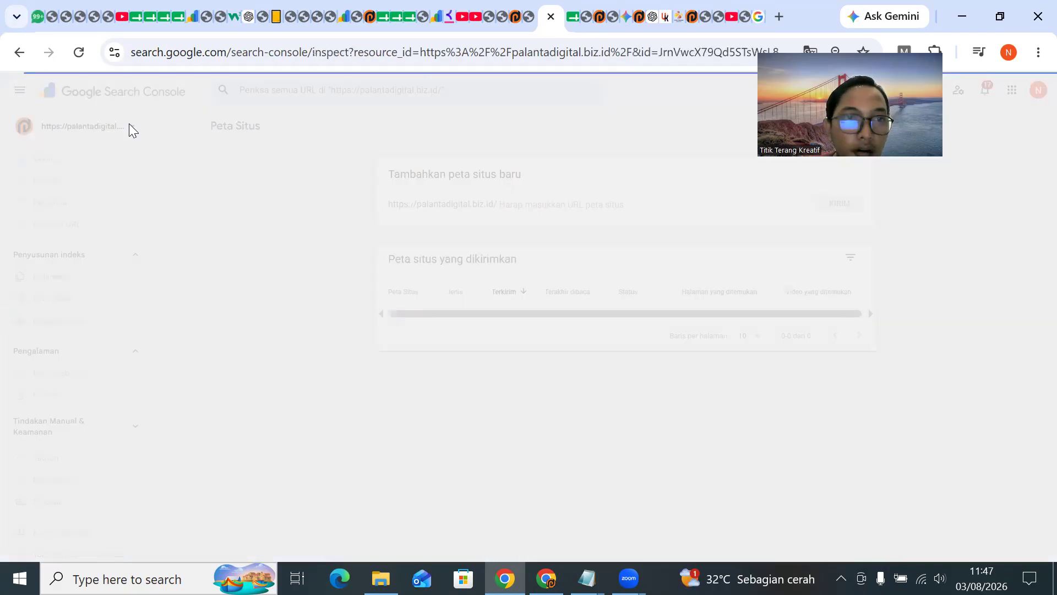
Inspect the produk/624 CCTV page URL again from the inspection history and request its indexing with a live URL test.
click(131, 131)
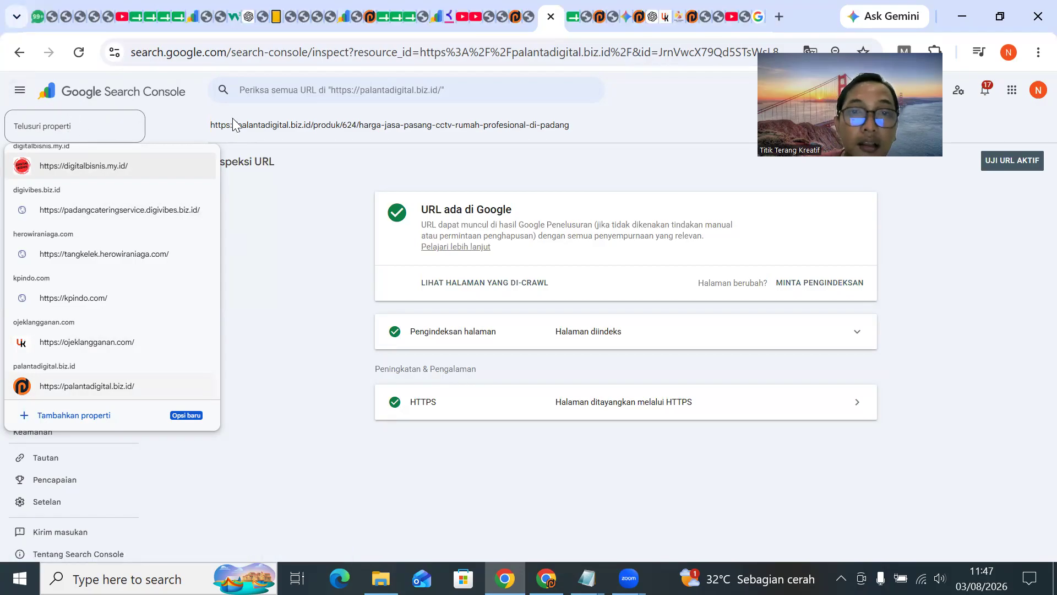
click(244, 141)
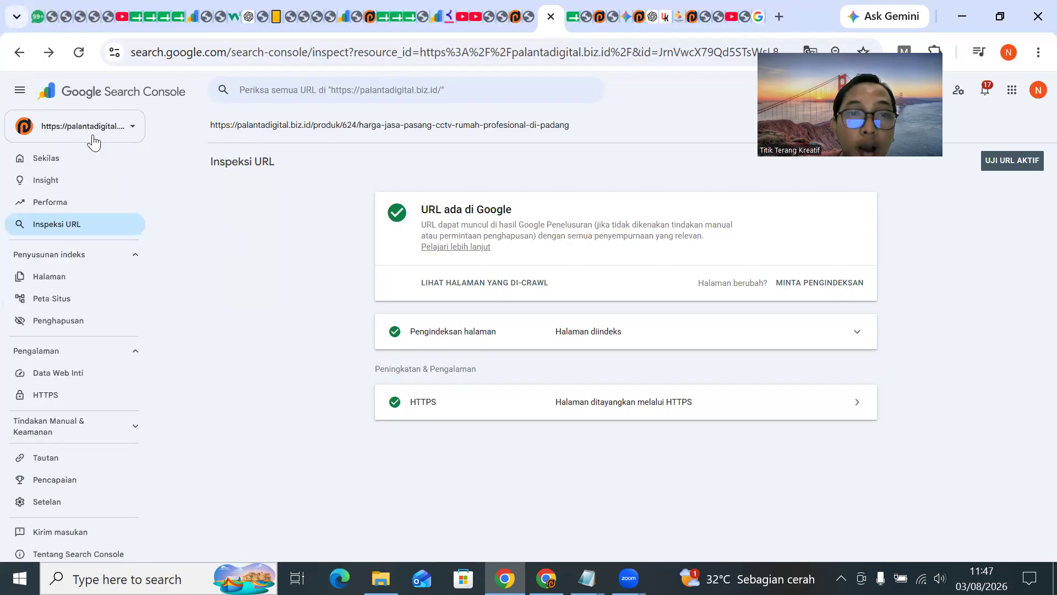
click(356, 93)
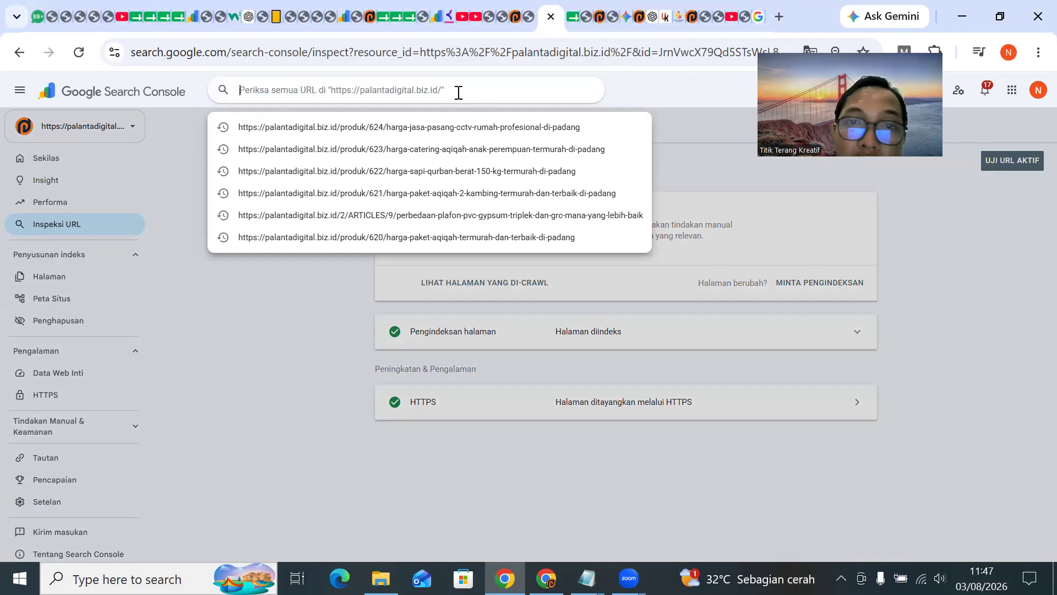
click(358, 127)
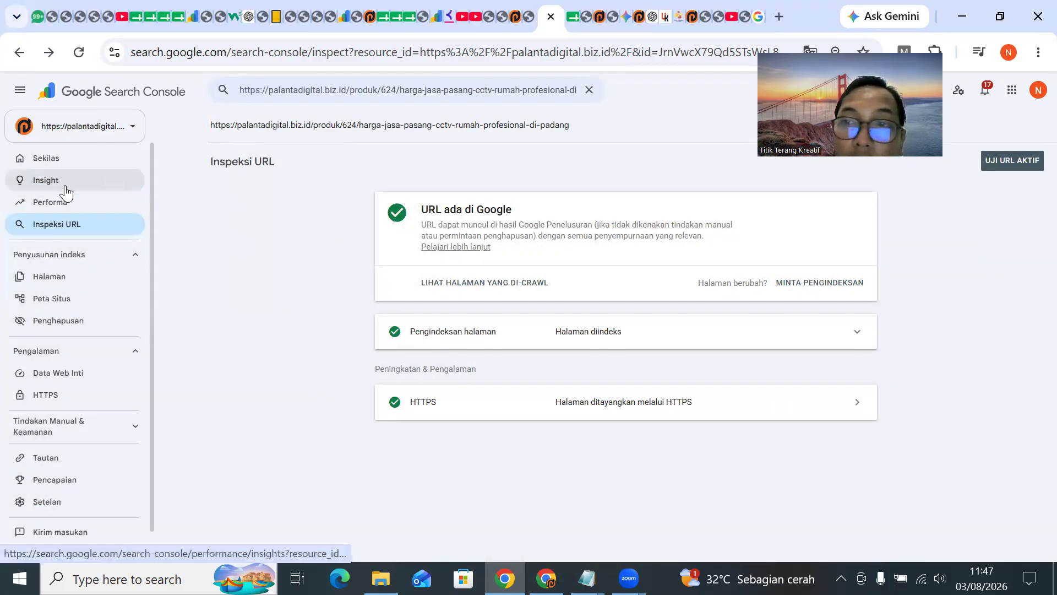
click(49, 225)
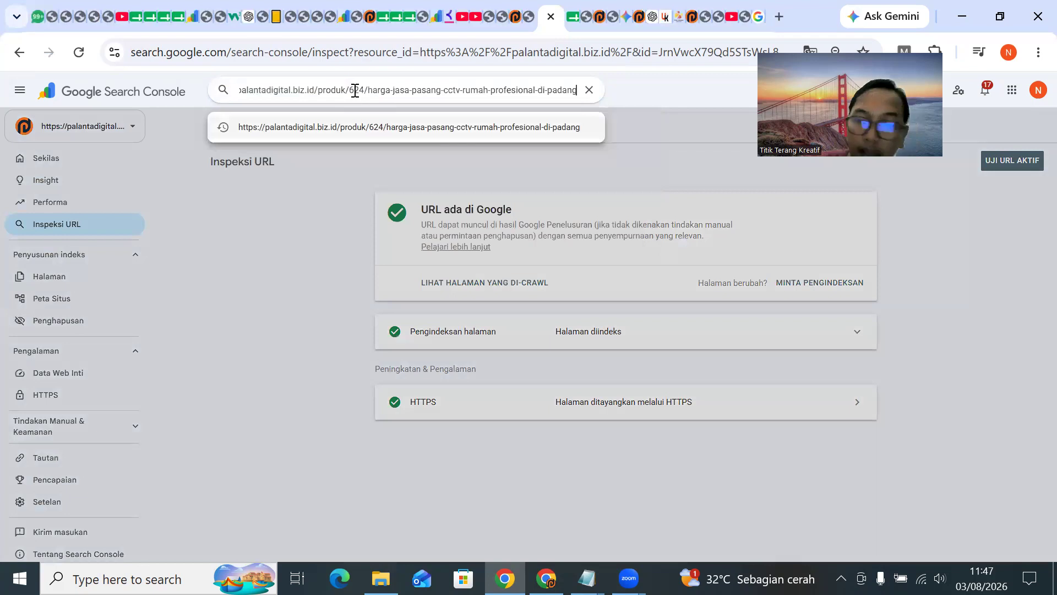
key(Return)
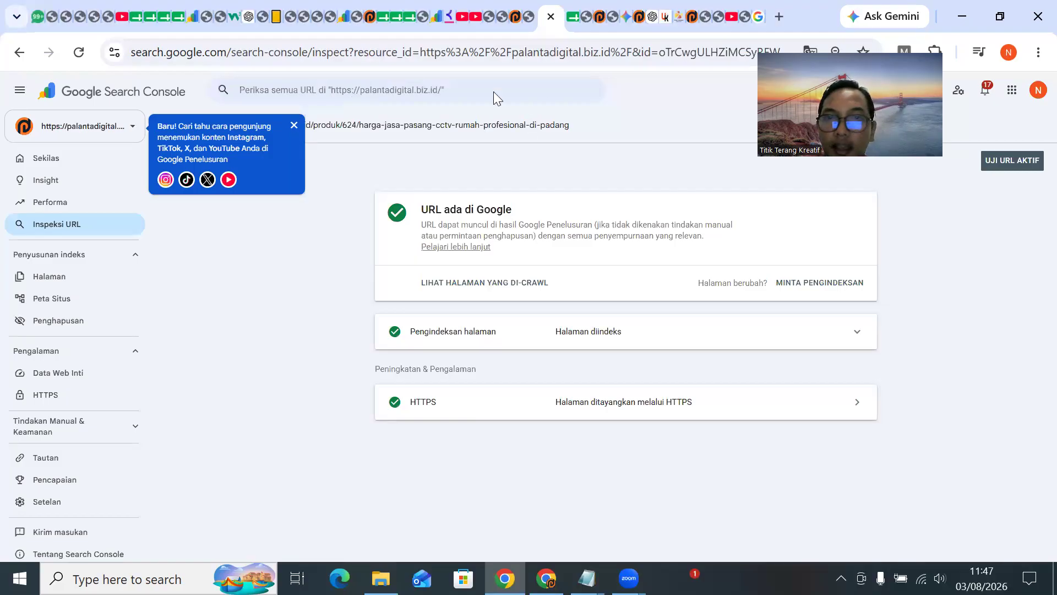
click(1002, 170)
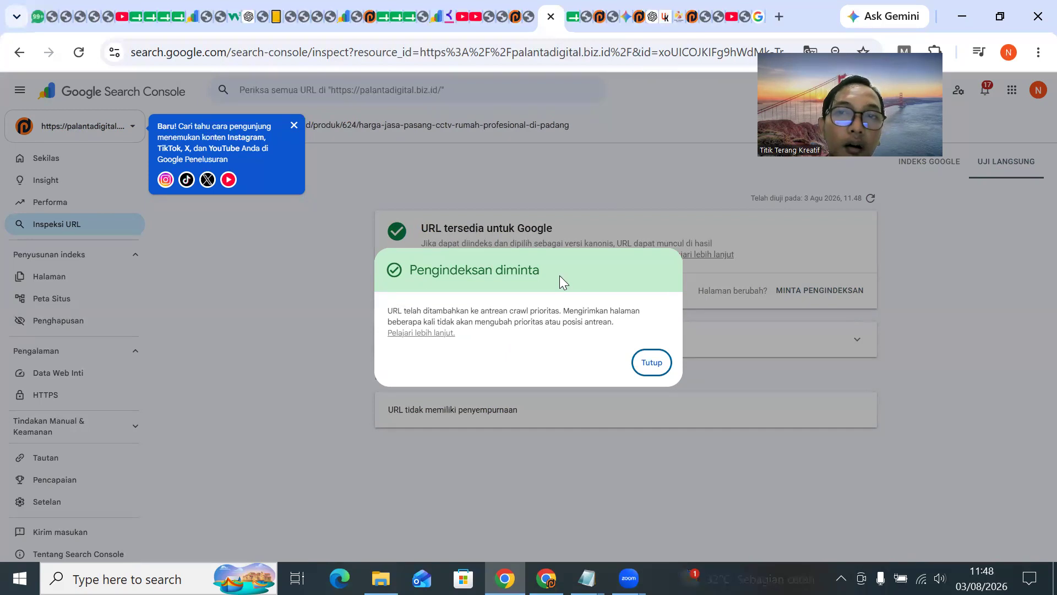
Search Google for "notifikasi kuota terlampaui".
click(758, 17)
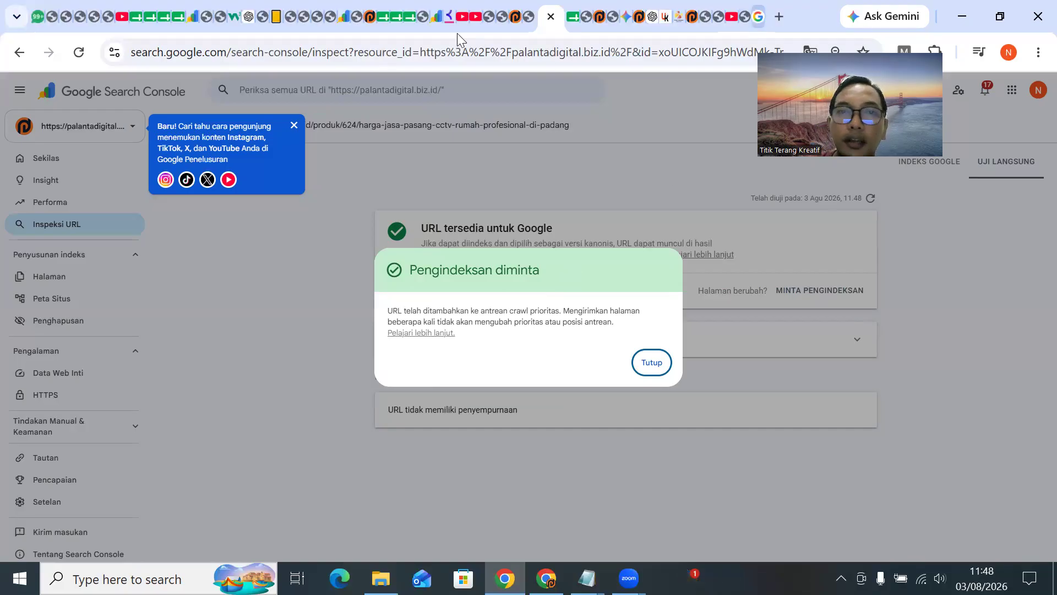
triple_click(205, 94)
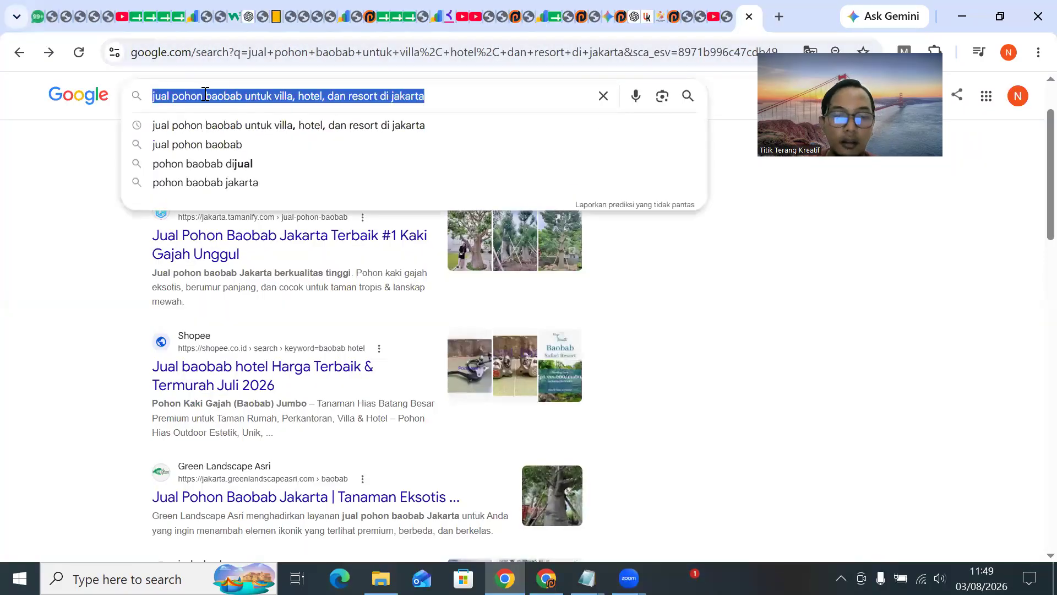
text(notifikasi k)
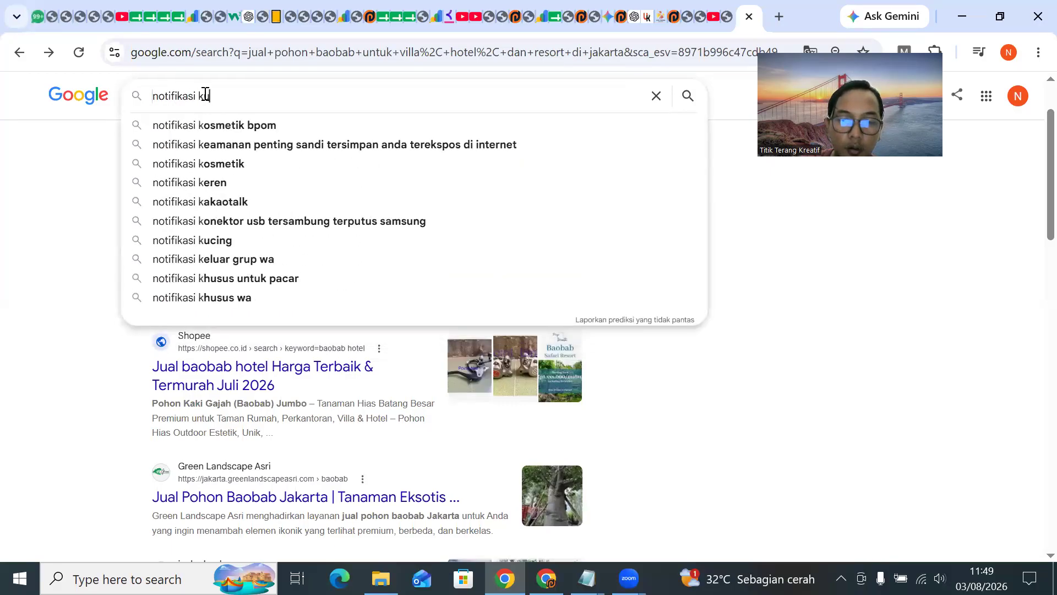
text(uota terla)
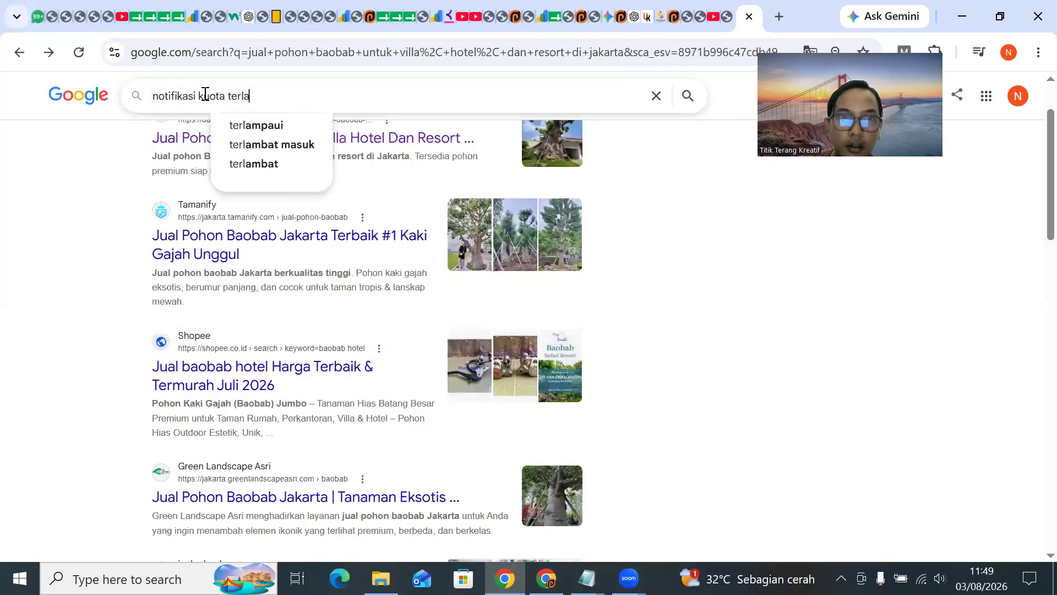
text(mpaui)
key(Return)
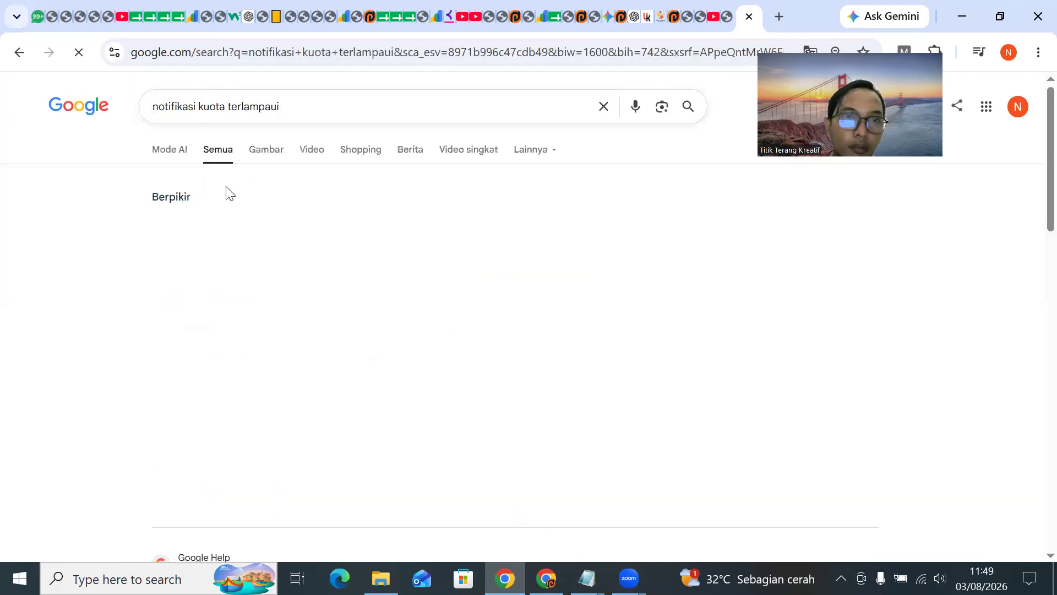
Refine the search to "notifikasi inspeksi kuota terlampaui" in image results and open the Google Help Community "Kuota Terlampaui" image preview.
click(266, 151)
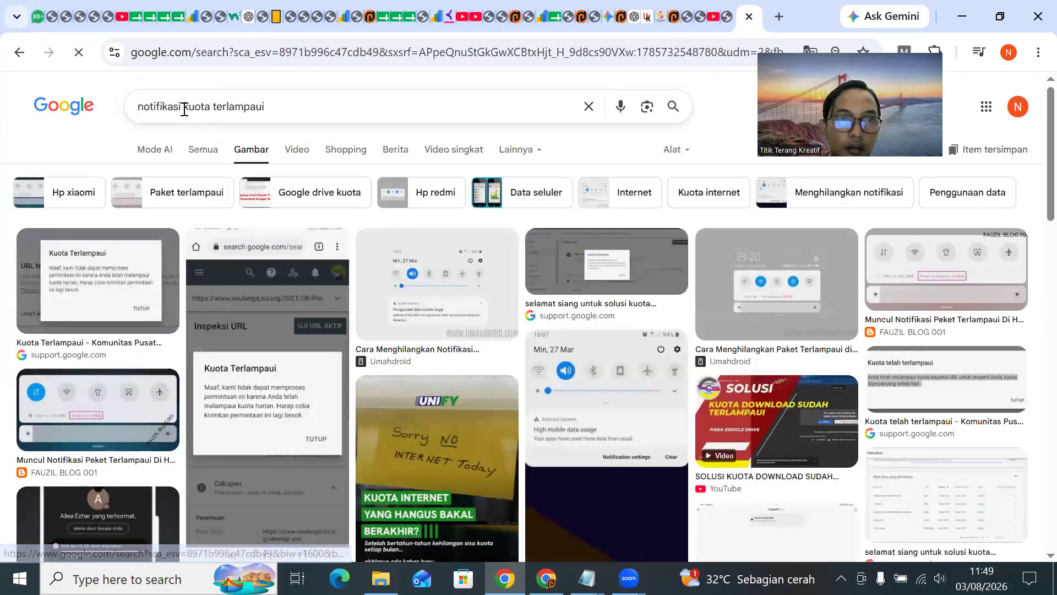
click(184, 109)
text(inspeksi)
key(Return)
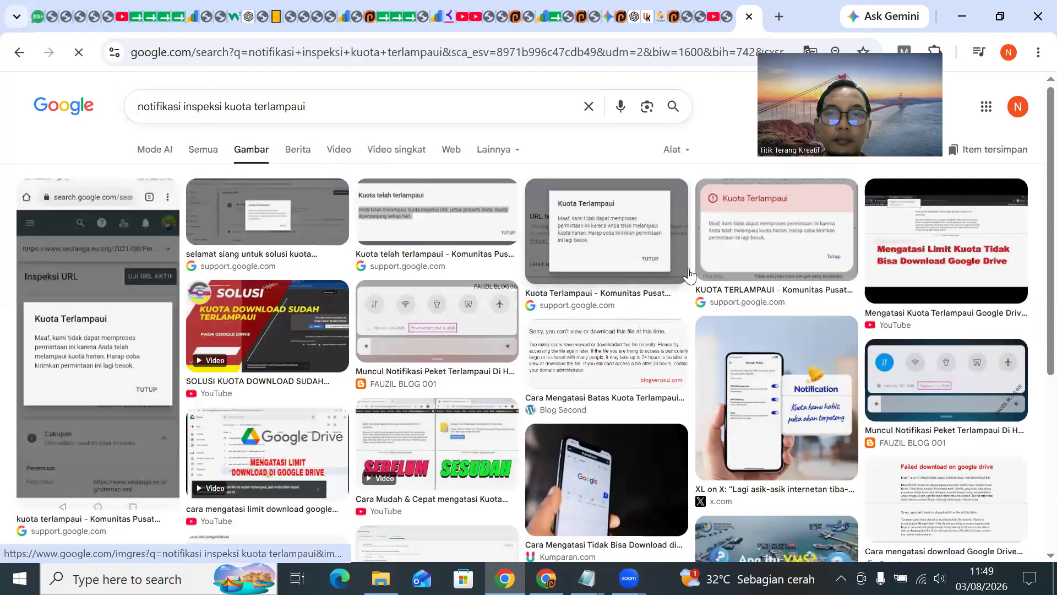
click(770, 225)
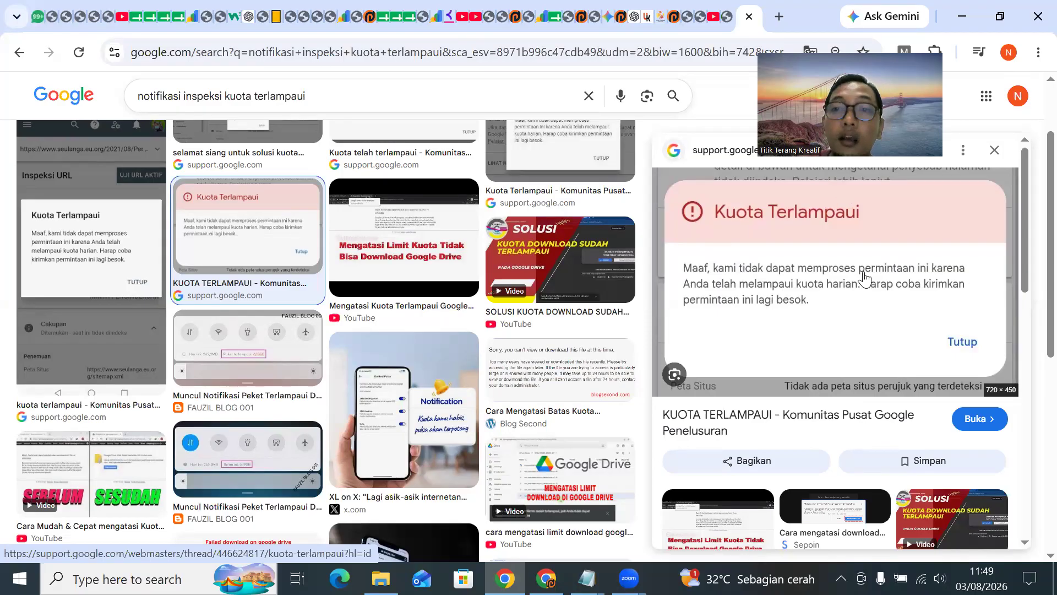
Search Google for the full address of the produk/624 Padang CCTV page and show all result types.
click(543, 16)
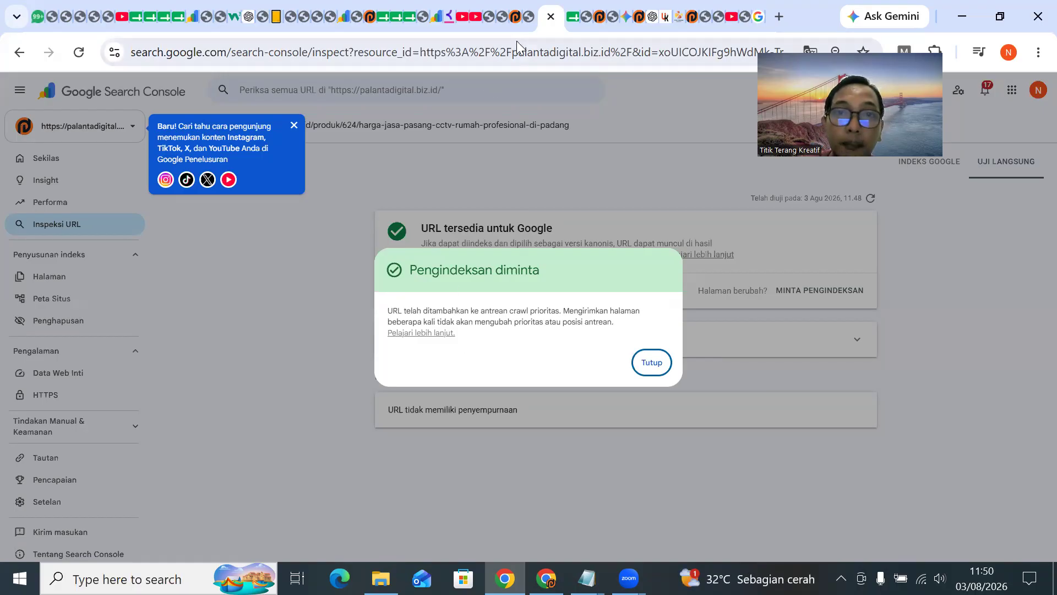
click(638, 18)
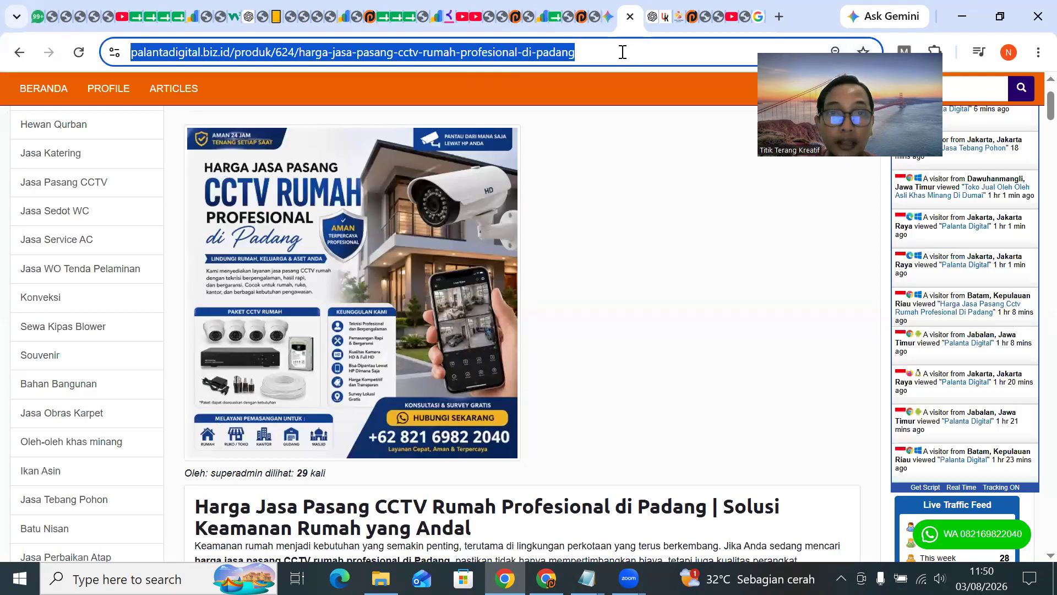
click(758, 16)
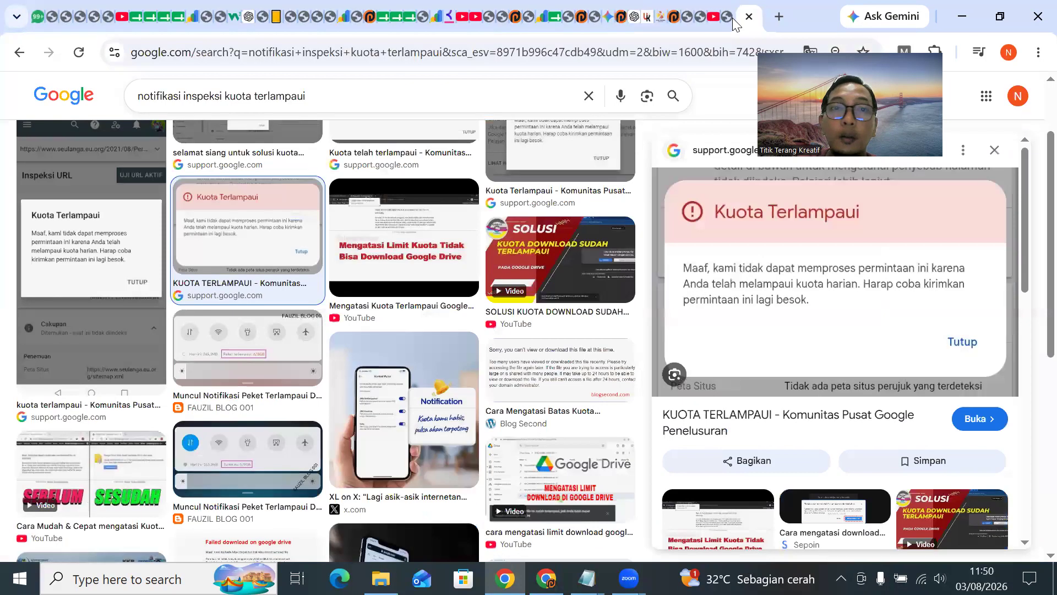
triple_click(400, 108)
text(https://palantadigital.biz.id/produk/624/harga-jasa-pasang-cctv-rumah-profesional-di-padang)
click(672, 97)
click(204, 150)
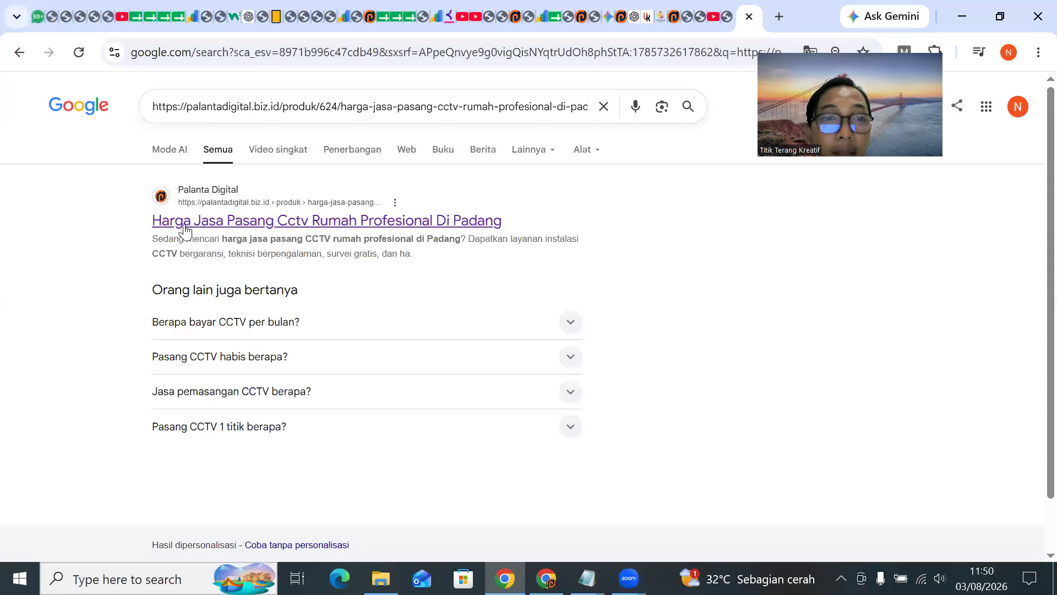
Point out the Palanta Digital result for the CCTV page and select the whole URL in the search box.
mouse_move(147, 223)
mouse_down()
mouse_move(447, 218)
mouse_move(151, 223)
mouse_up()
click(151, 224)
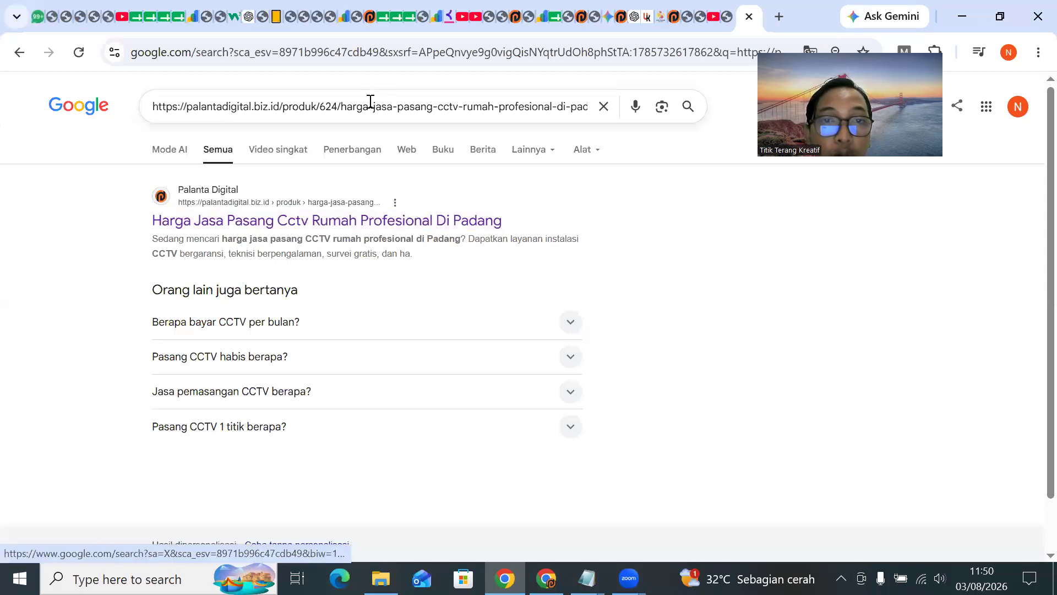
click(361, 106)
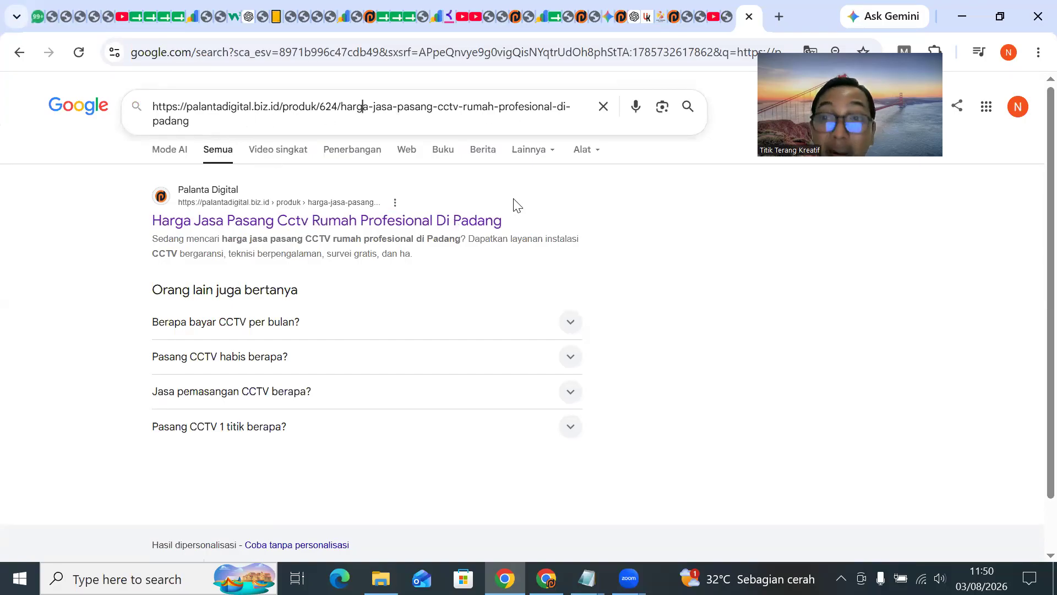
triple_click(153, 120)
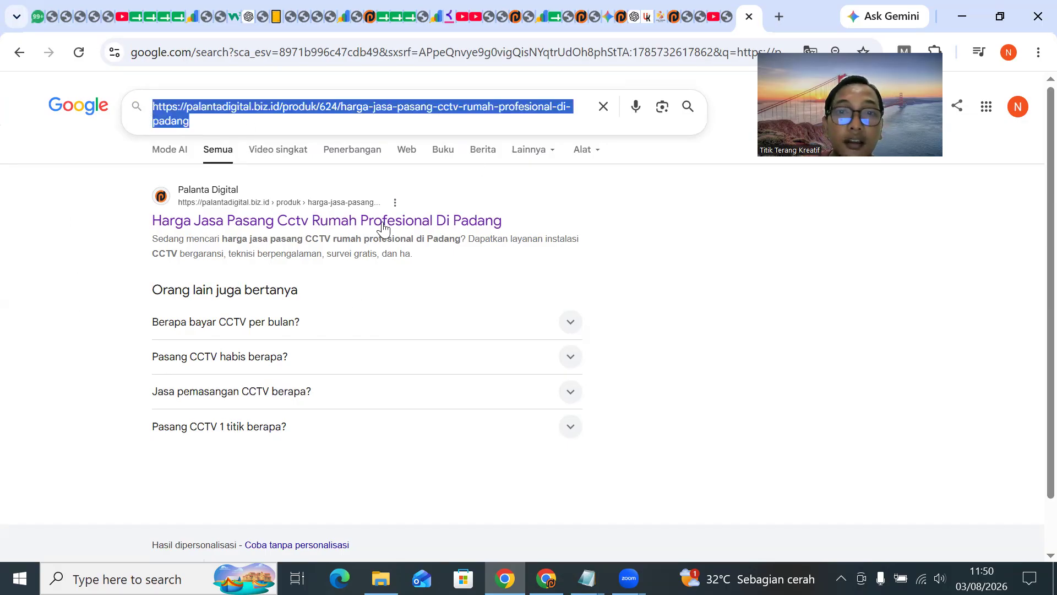
Rerun the Google search for the full URL of the produk/624 Padang CCTV page and check its result.
click(312, 121)
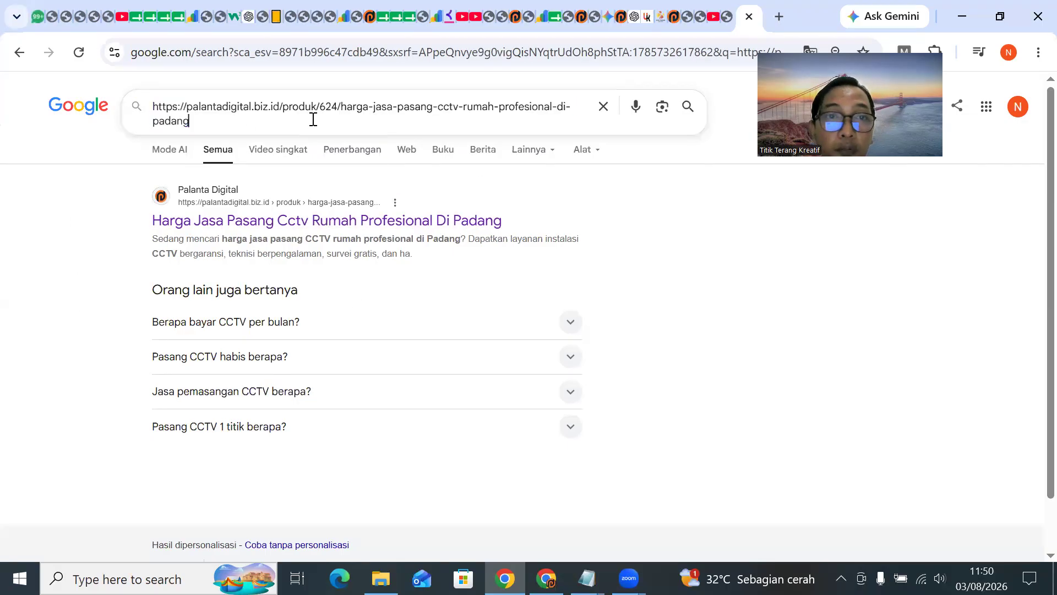
click(687, 107)
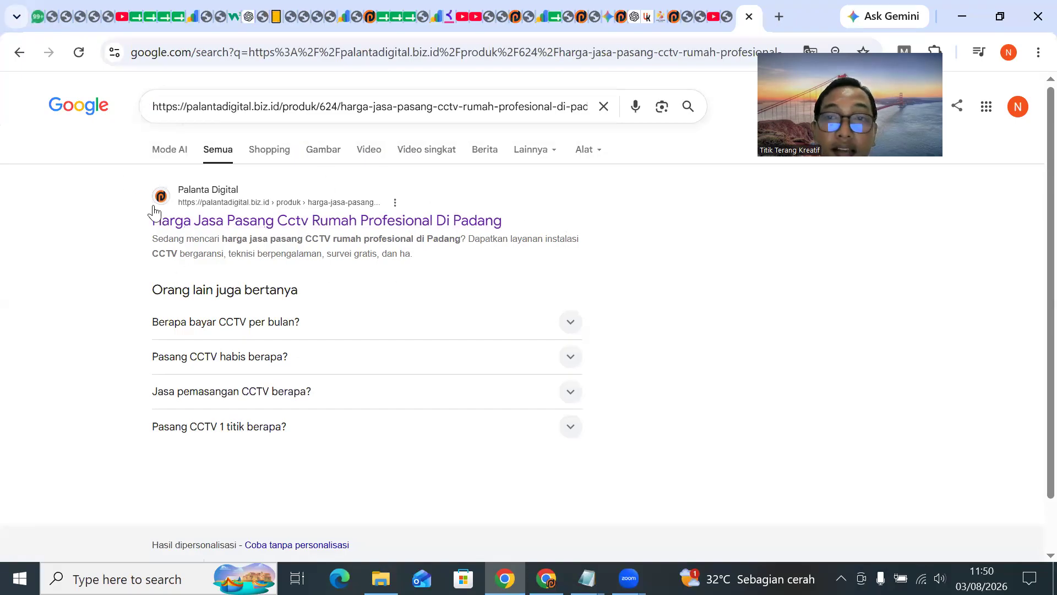
click(417, 111)
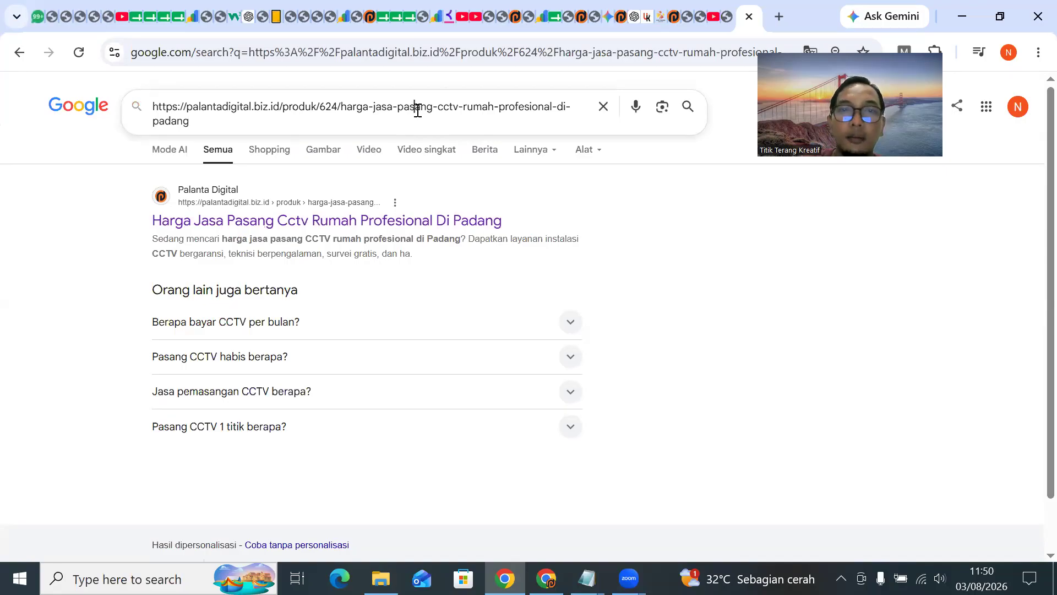
click(608, 197)
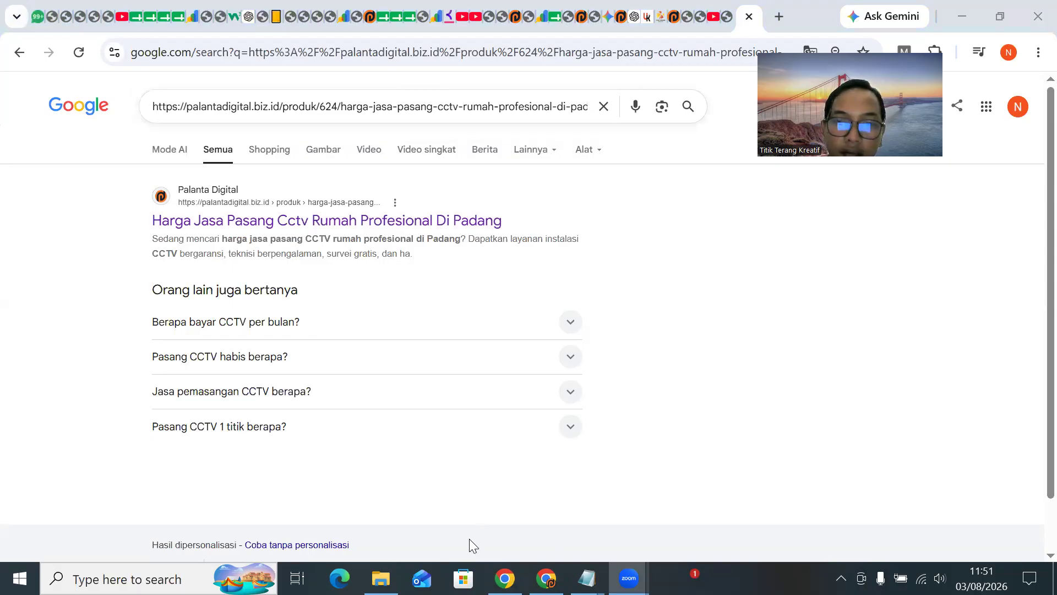
Go through the optimisation spreadsheet to the Palanta Digital home page and highlight the Senin to Jumat classes in the Jadwal Belajar schedule.
click(409, 19)
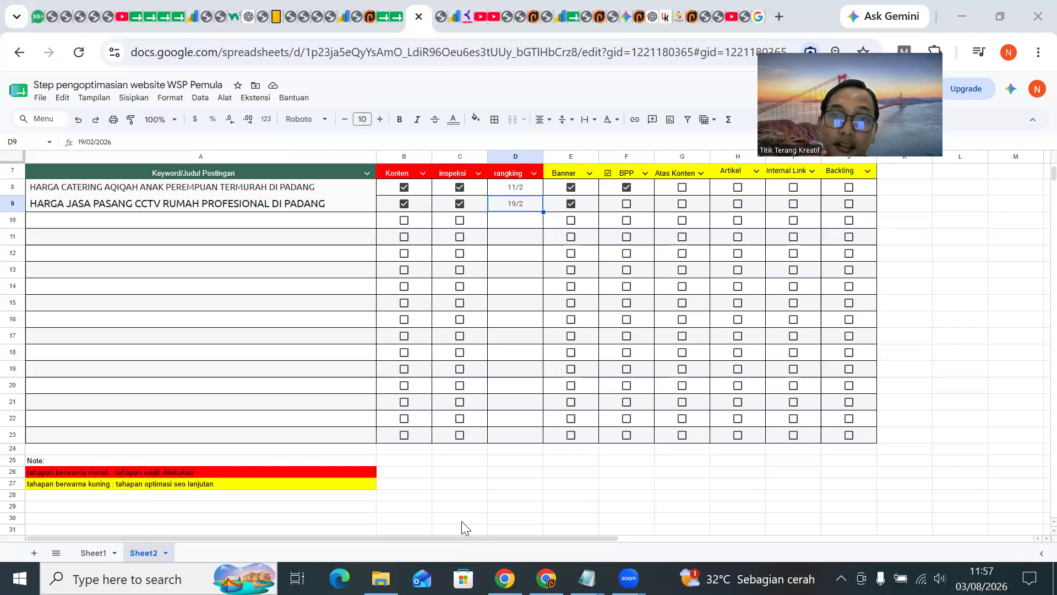
click(369, 19)
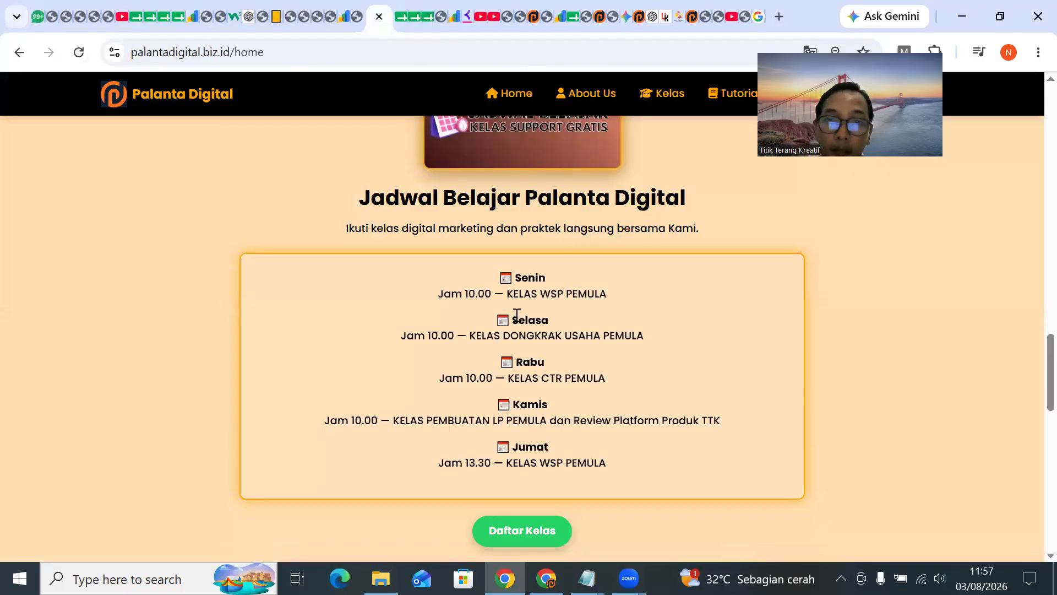
drag(508, 291, 599, 295)
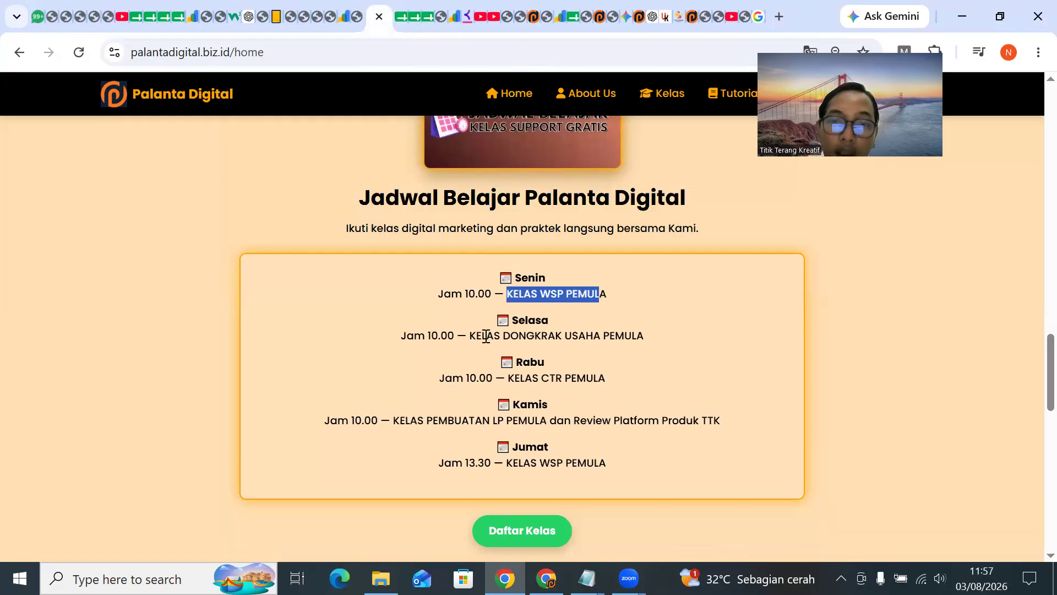
drag(483, 336, 644, 335)
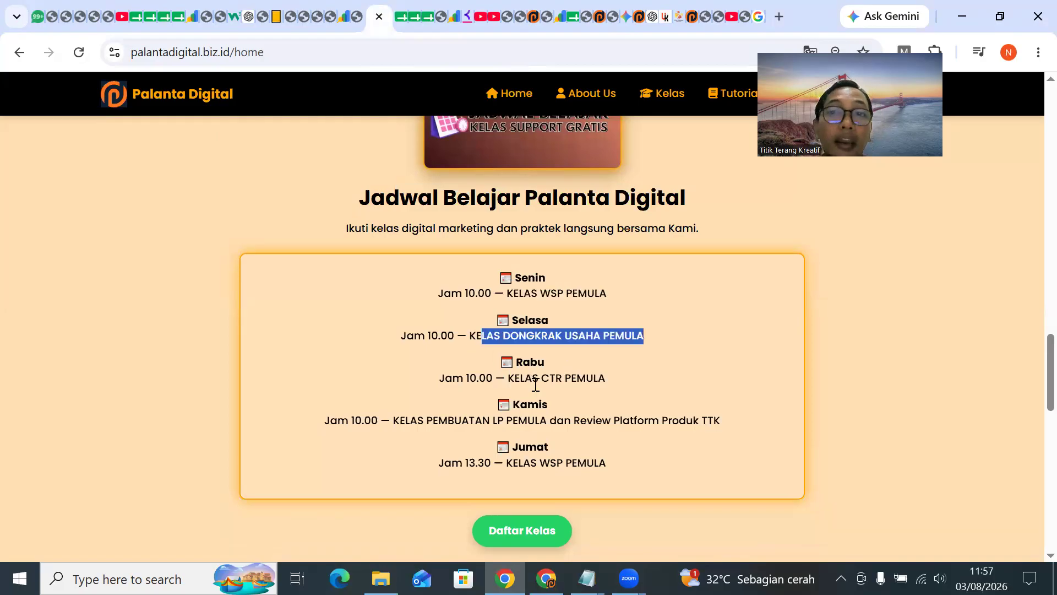
drag(505, 377, 576, 378)
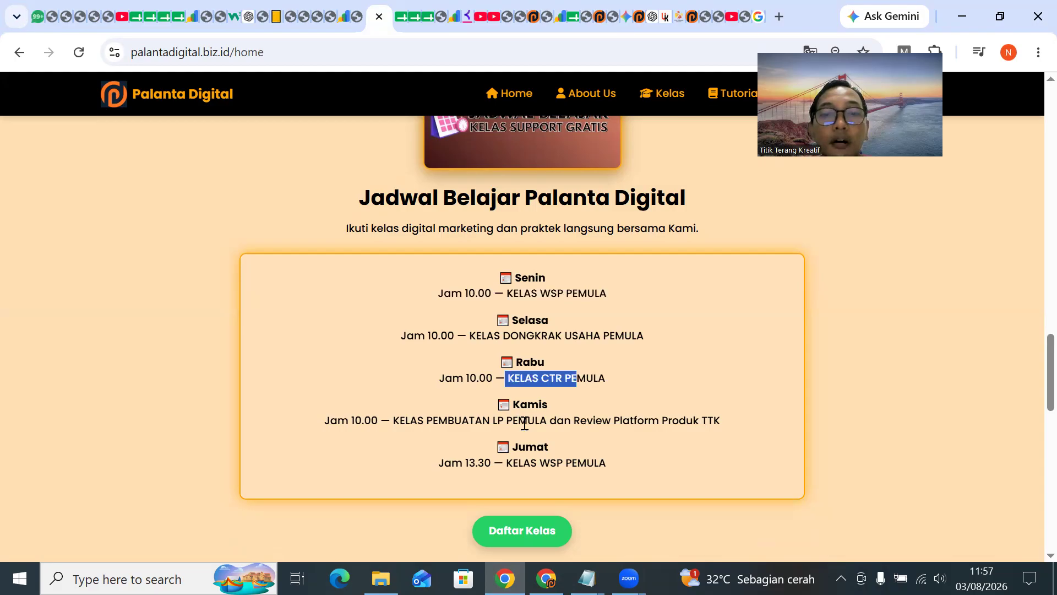
drag(439, 422, 686, 427)
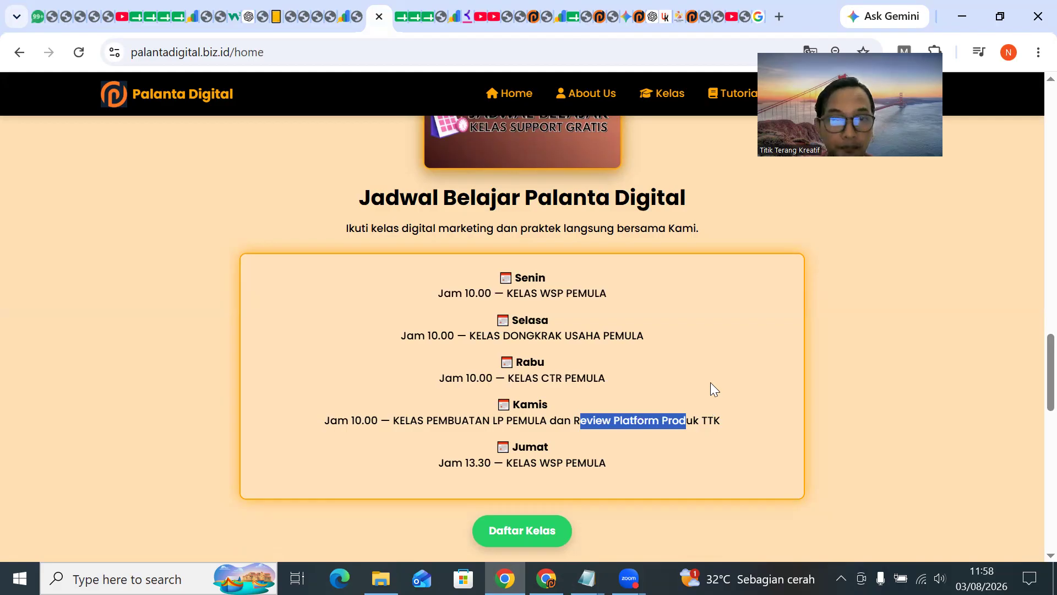
click(692, 384)
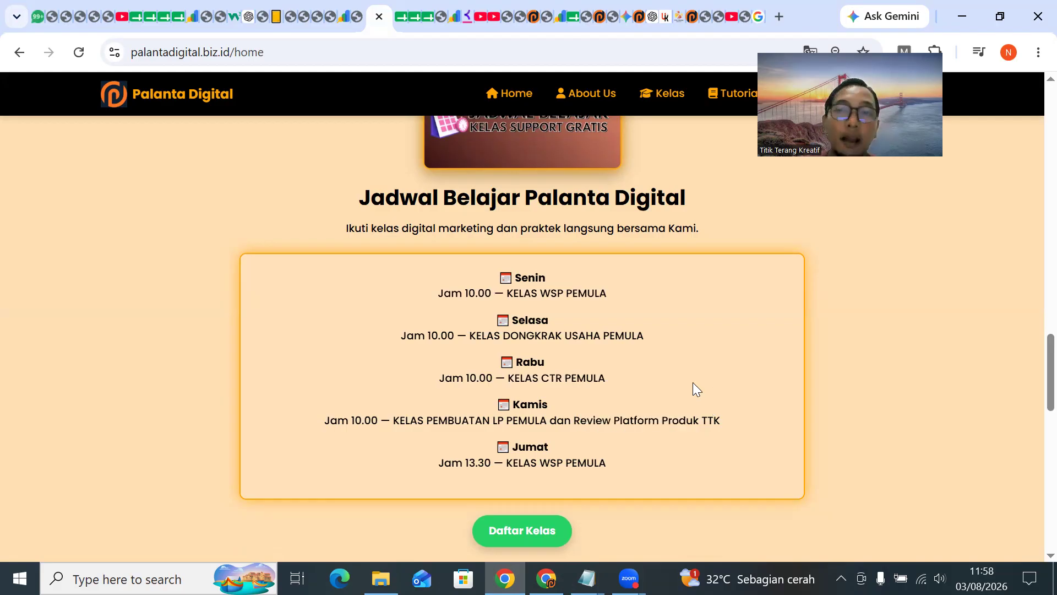
drag(617, 465, 531, 465)
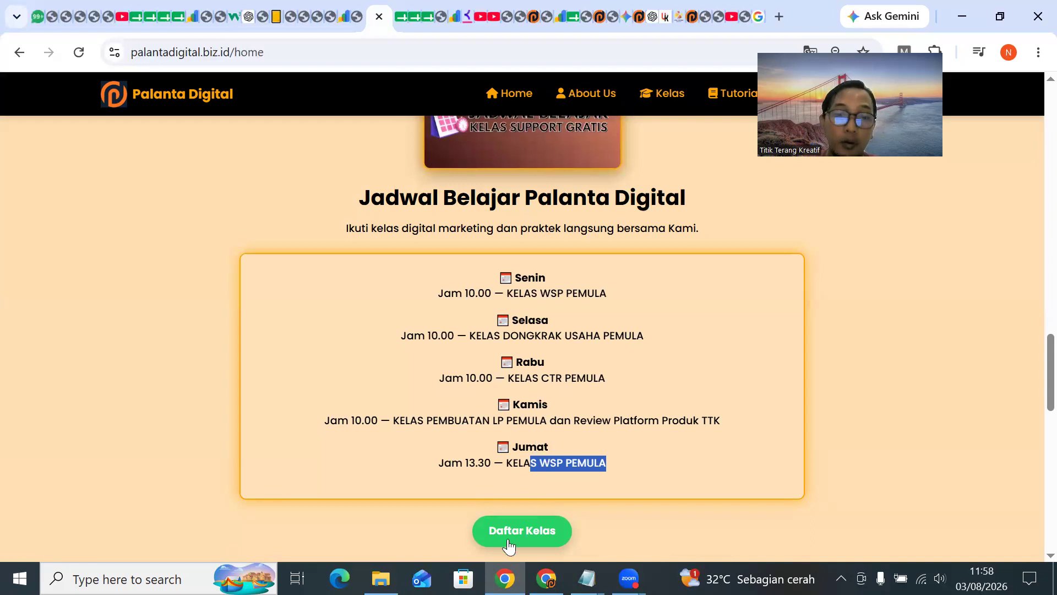
click(544, 330)
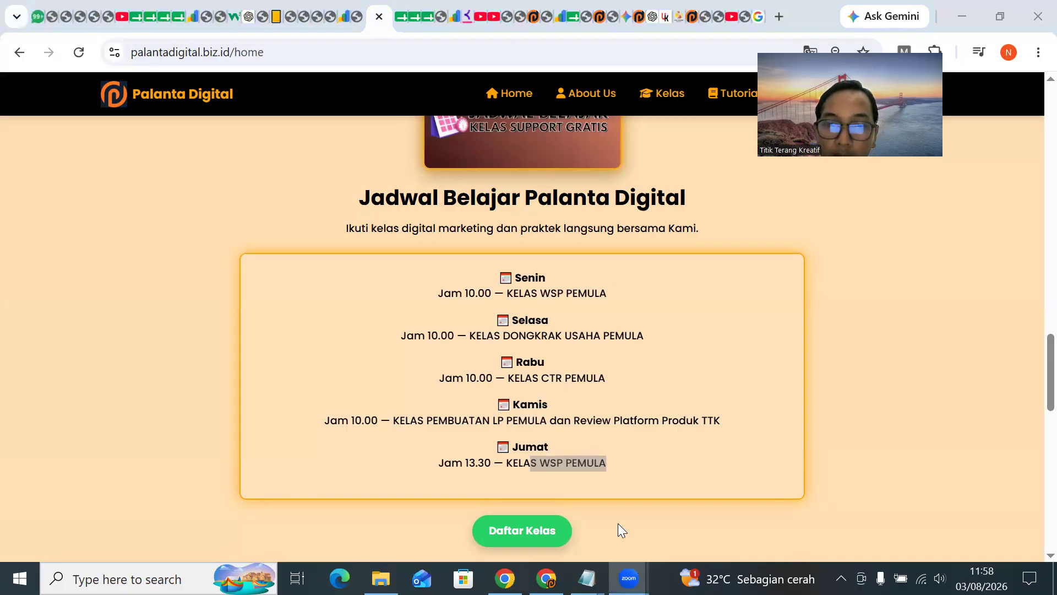